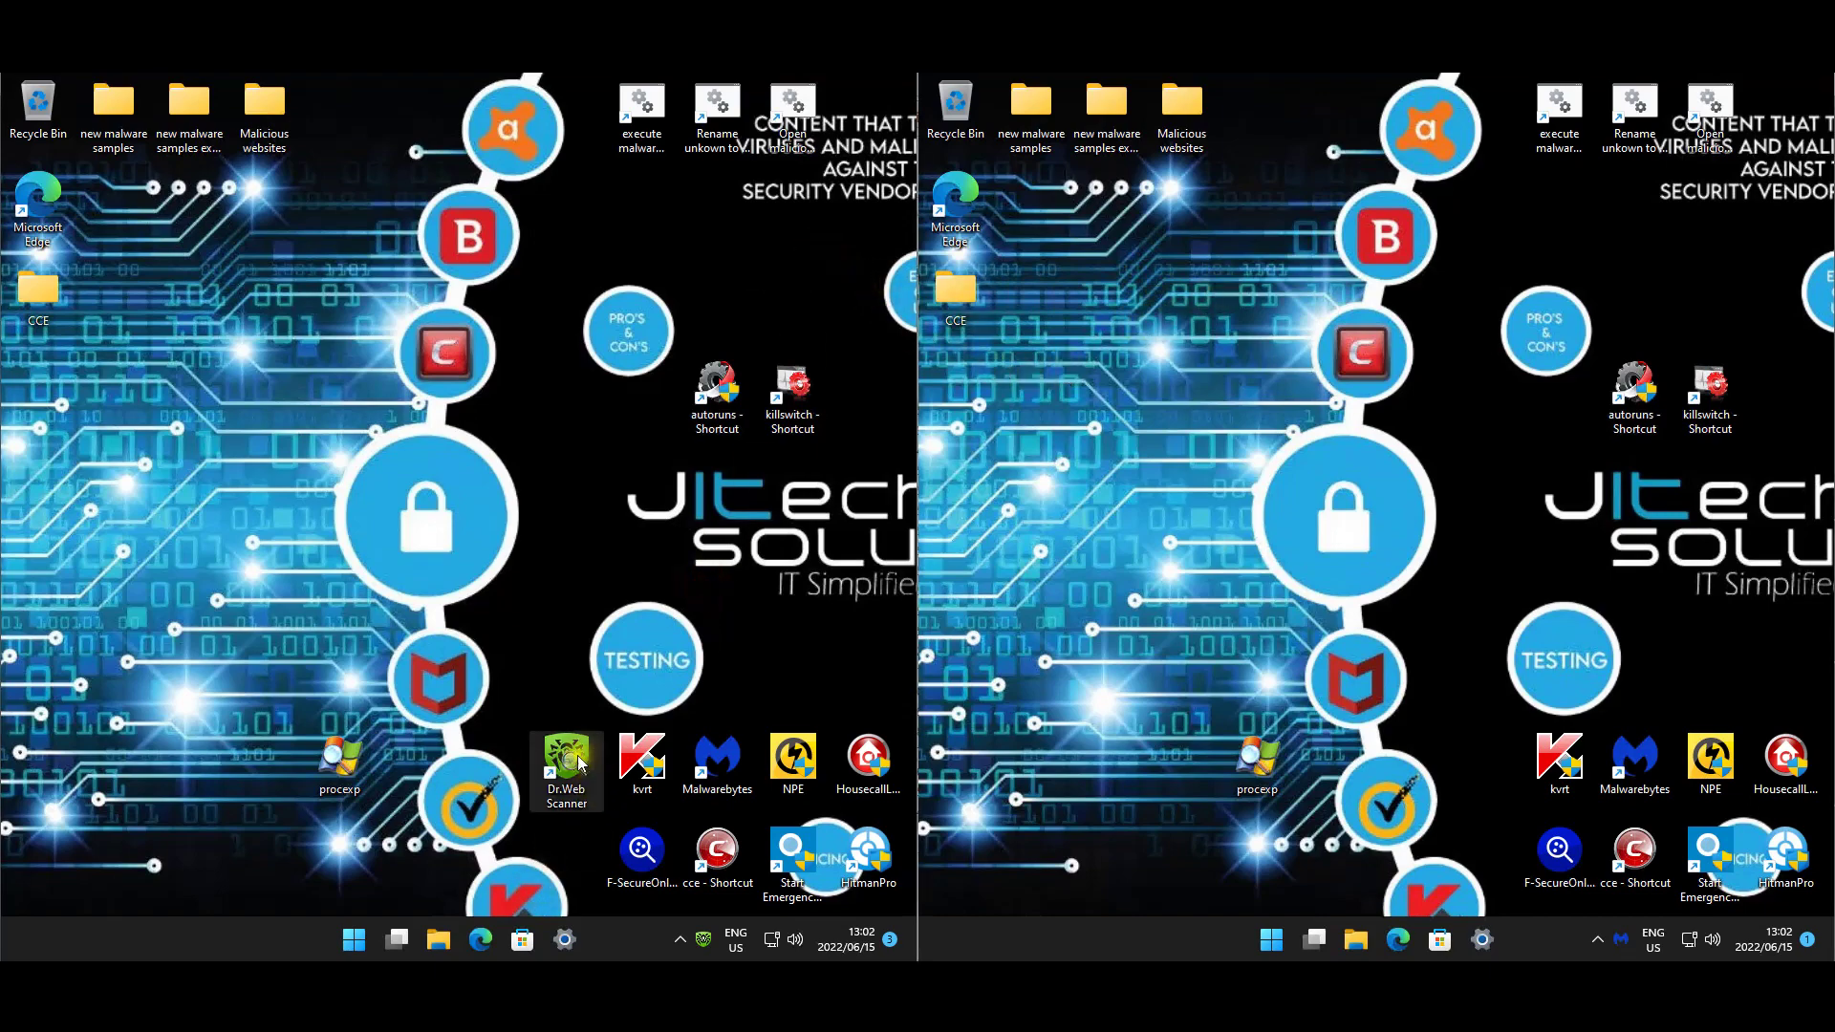
# Open the Dr.Web Security Center from the tray and unlock settings changes with administrator approval.
pyautogui.click(704, 940)
pyautogui.click(708, 722)
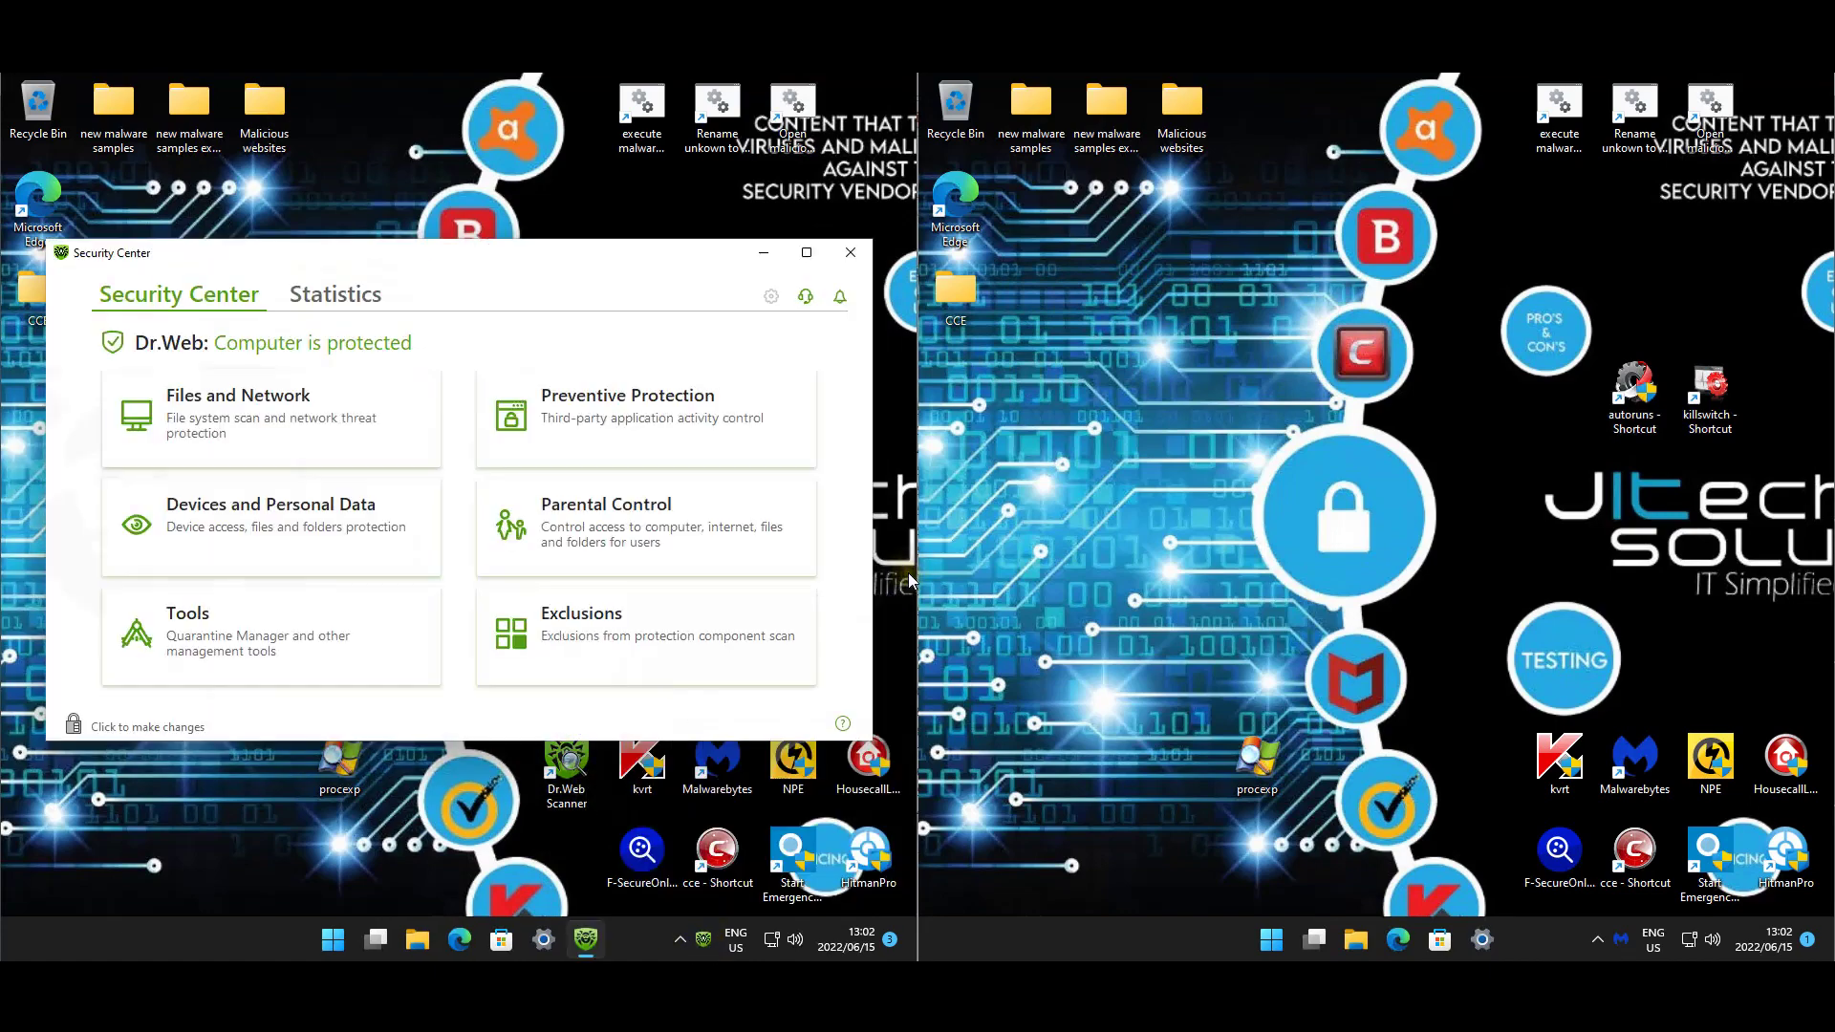
pyautogui.rightClick(1622, 951)
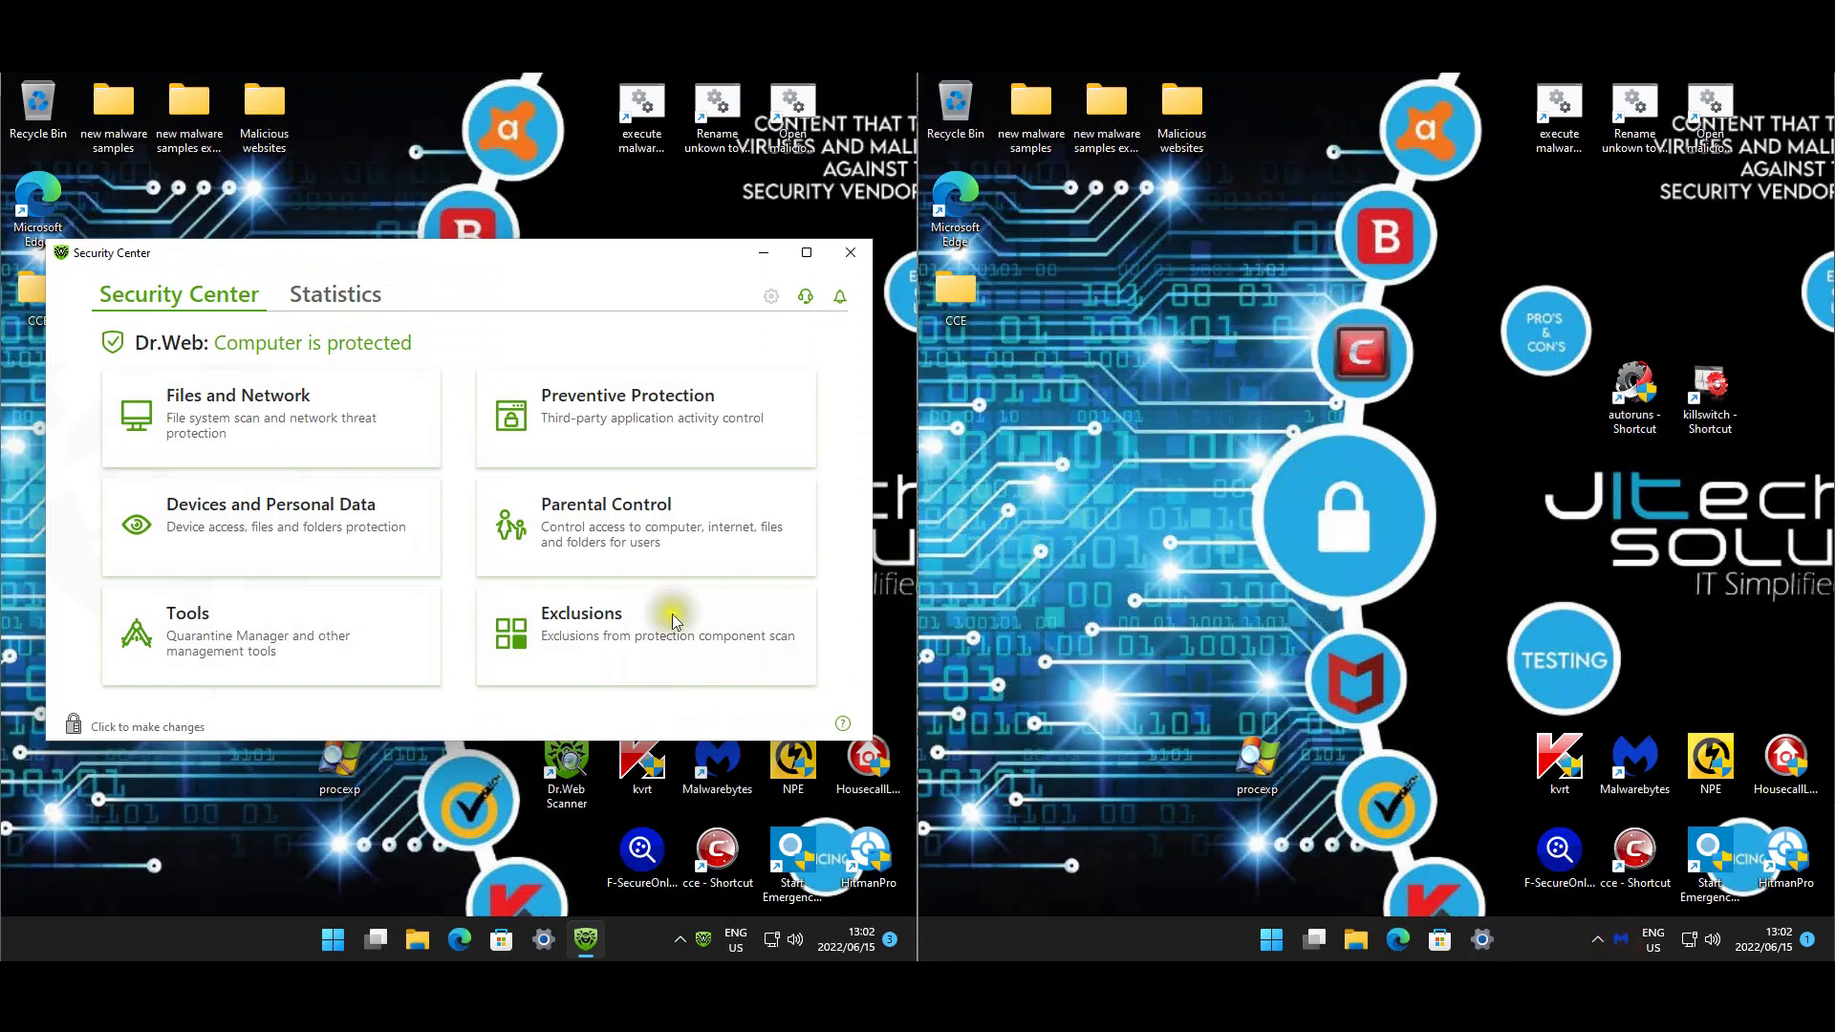
pyautogui.click(118, 726)
pyautogui.click(424, 655)
pyautogui.click(1076, 854)
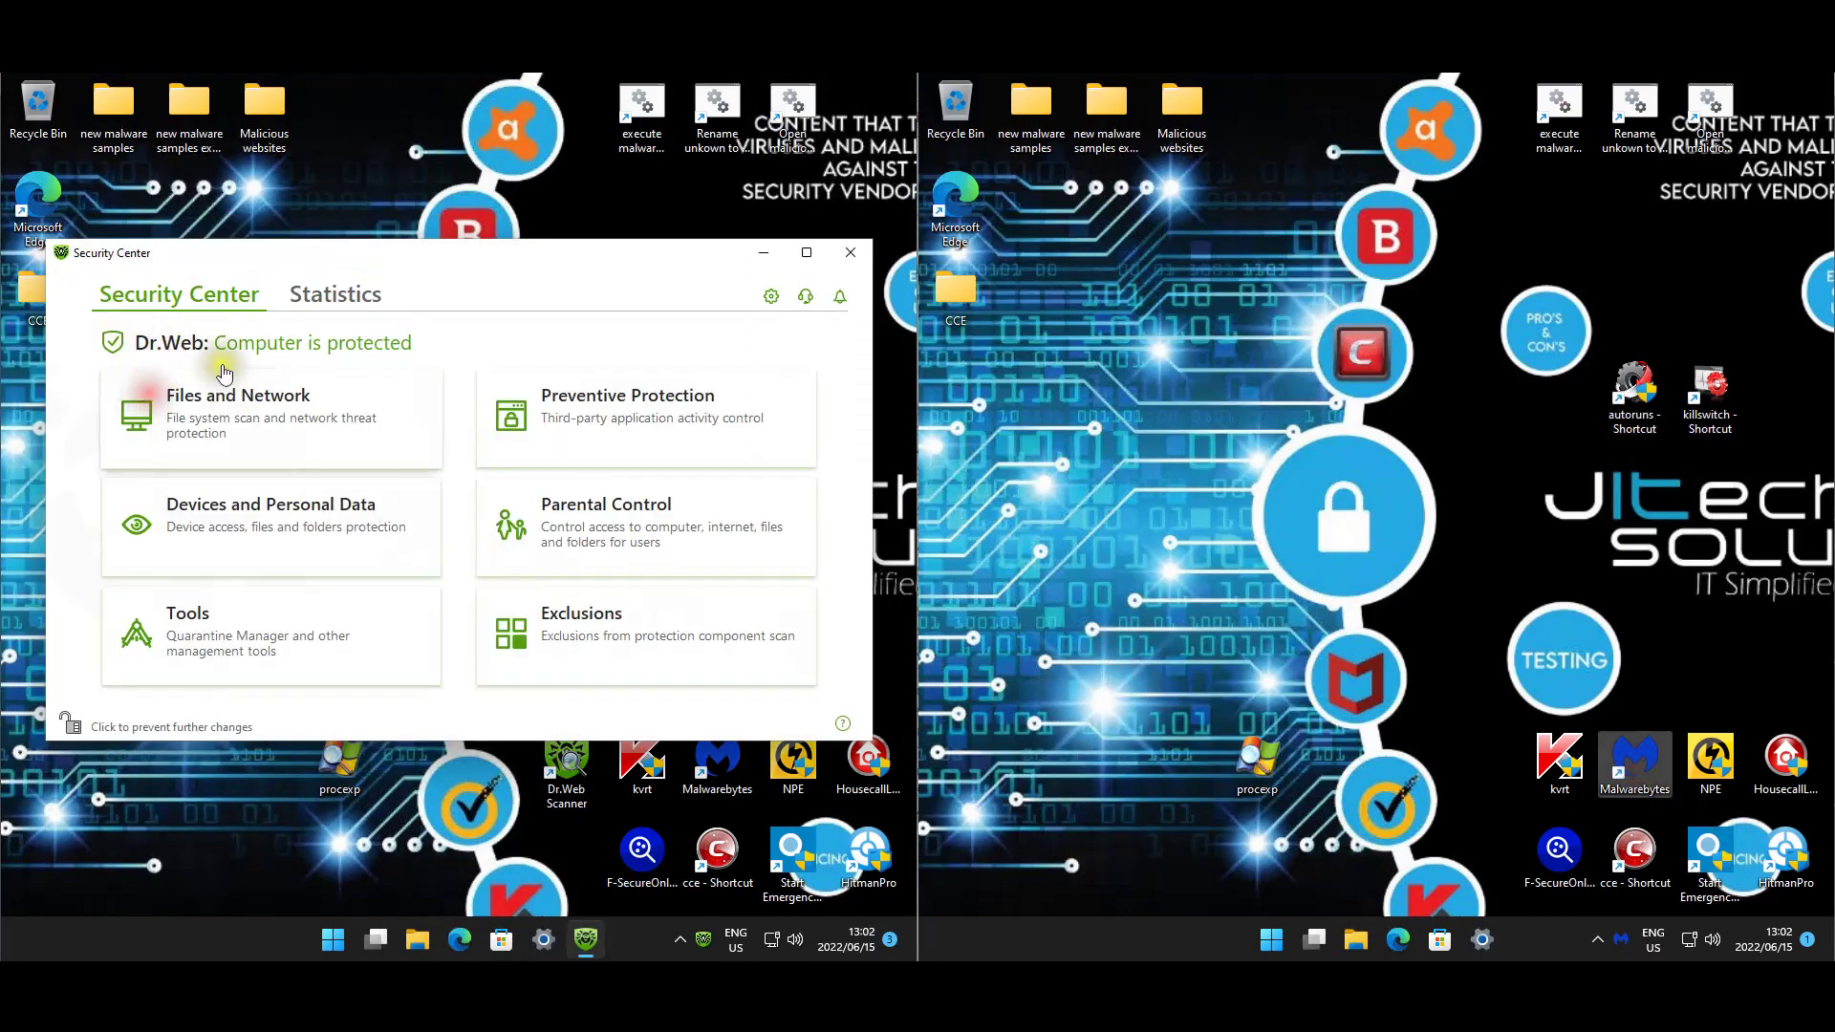
# Open SpIDer Guard under Files and Network and review its advanced settings.
pyautogui.click(224, 372)
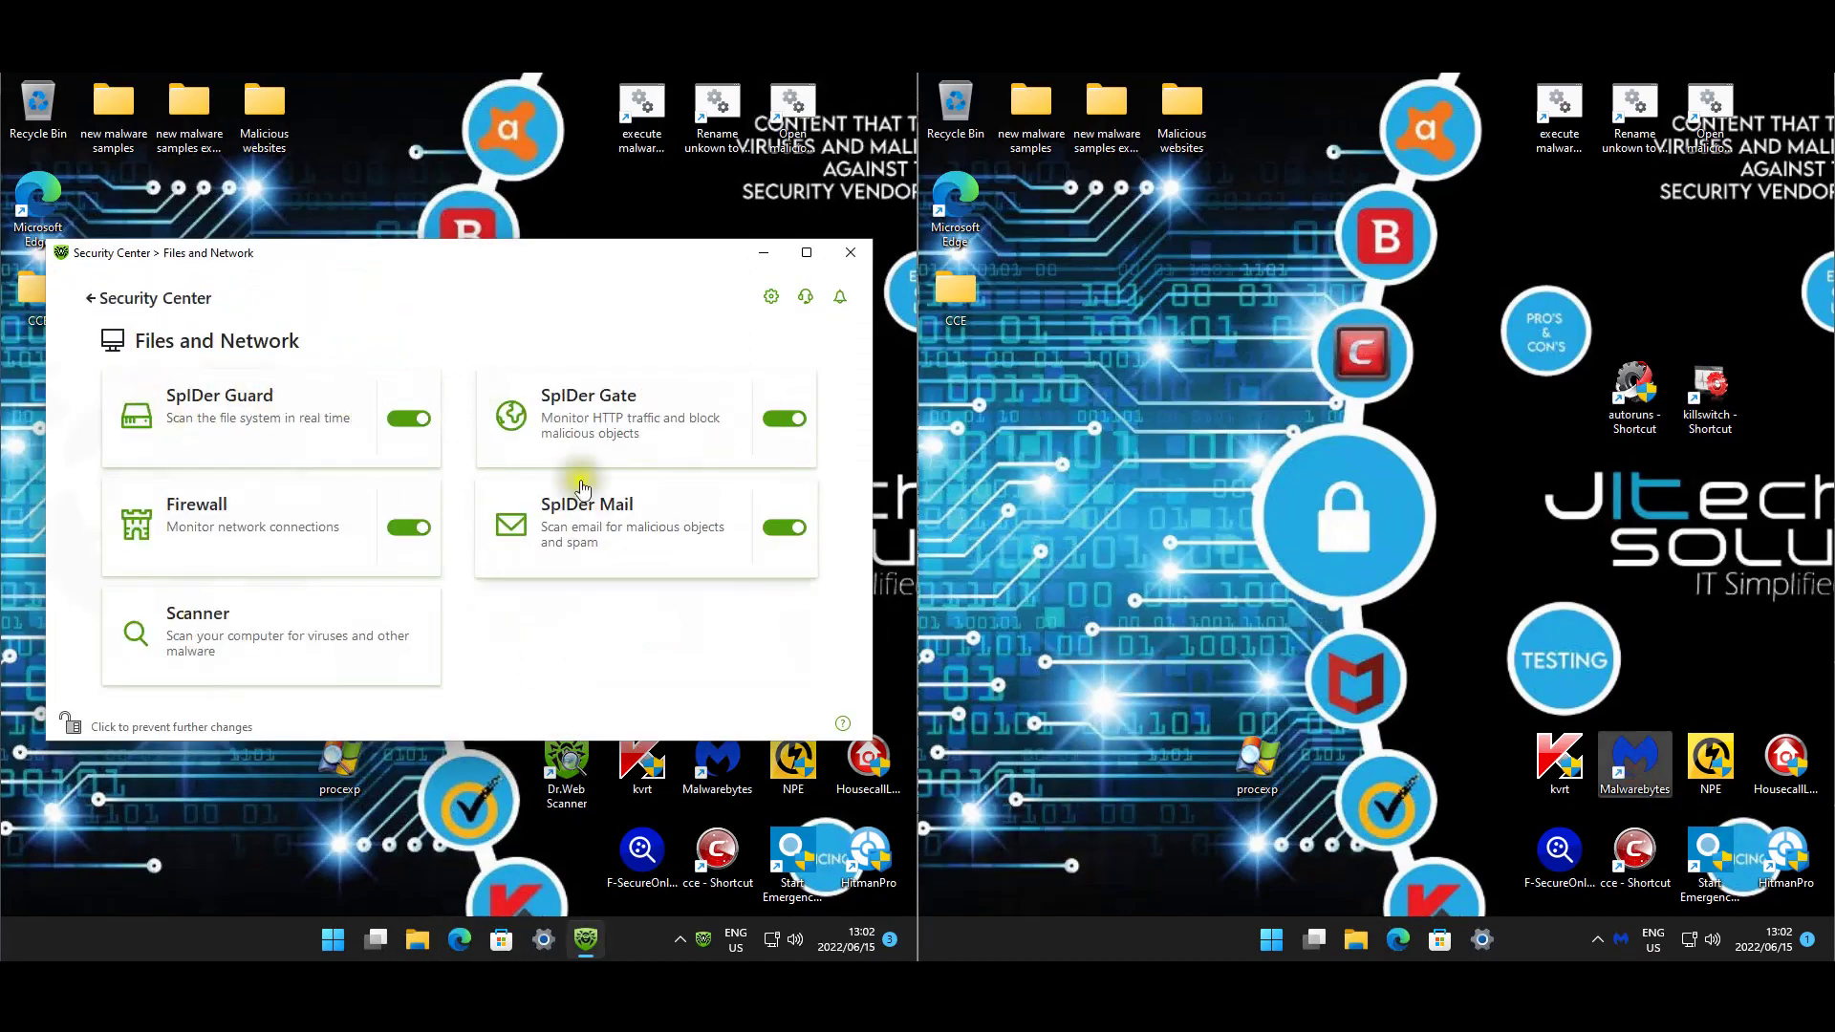
pyautogui.click(260, 421)
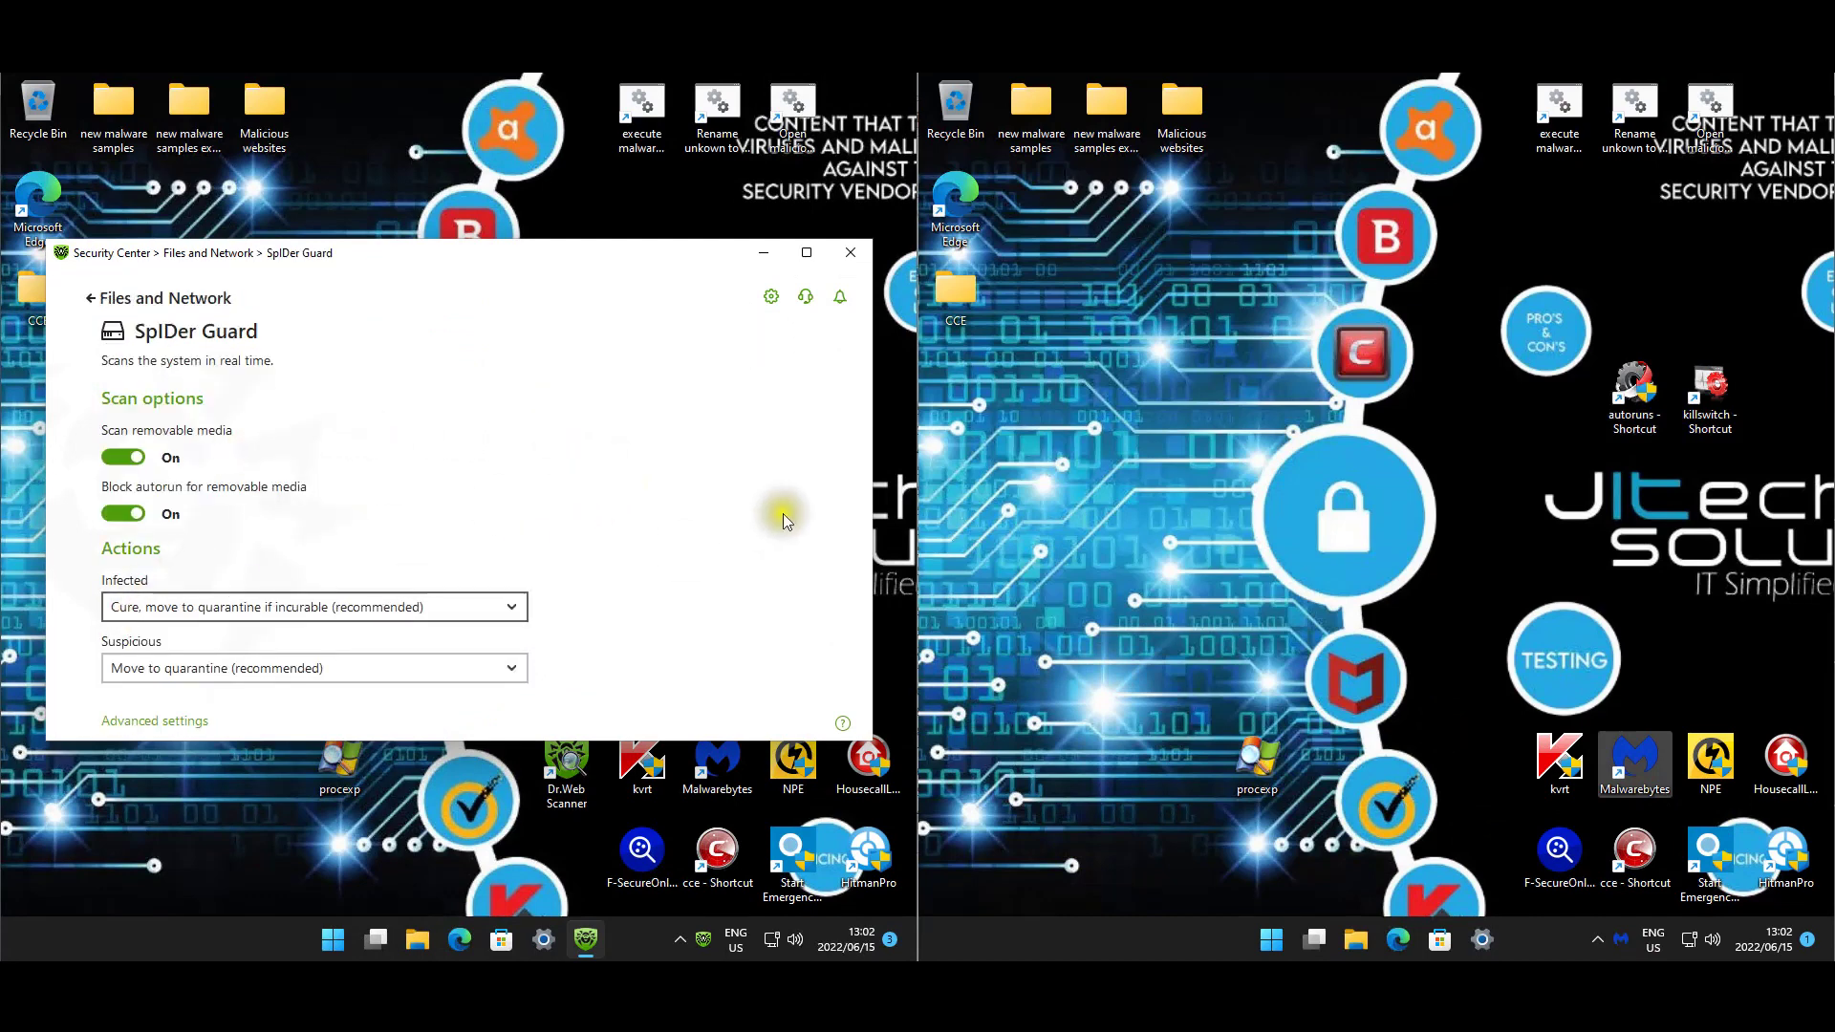
pyautogui.click(157, 721)
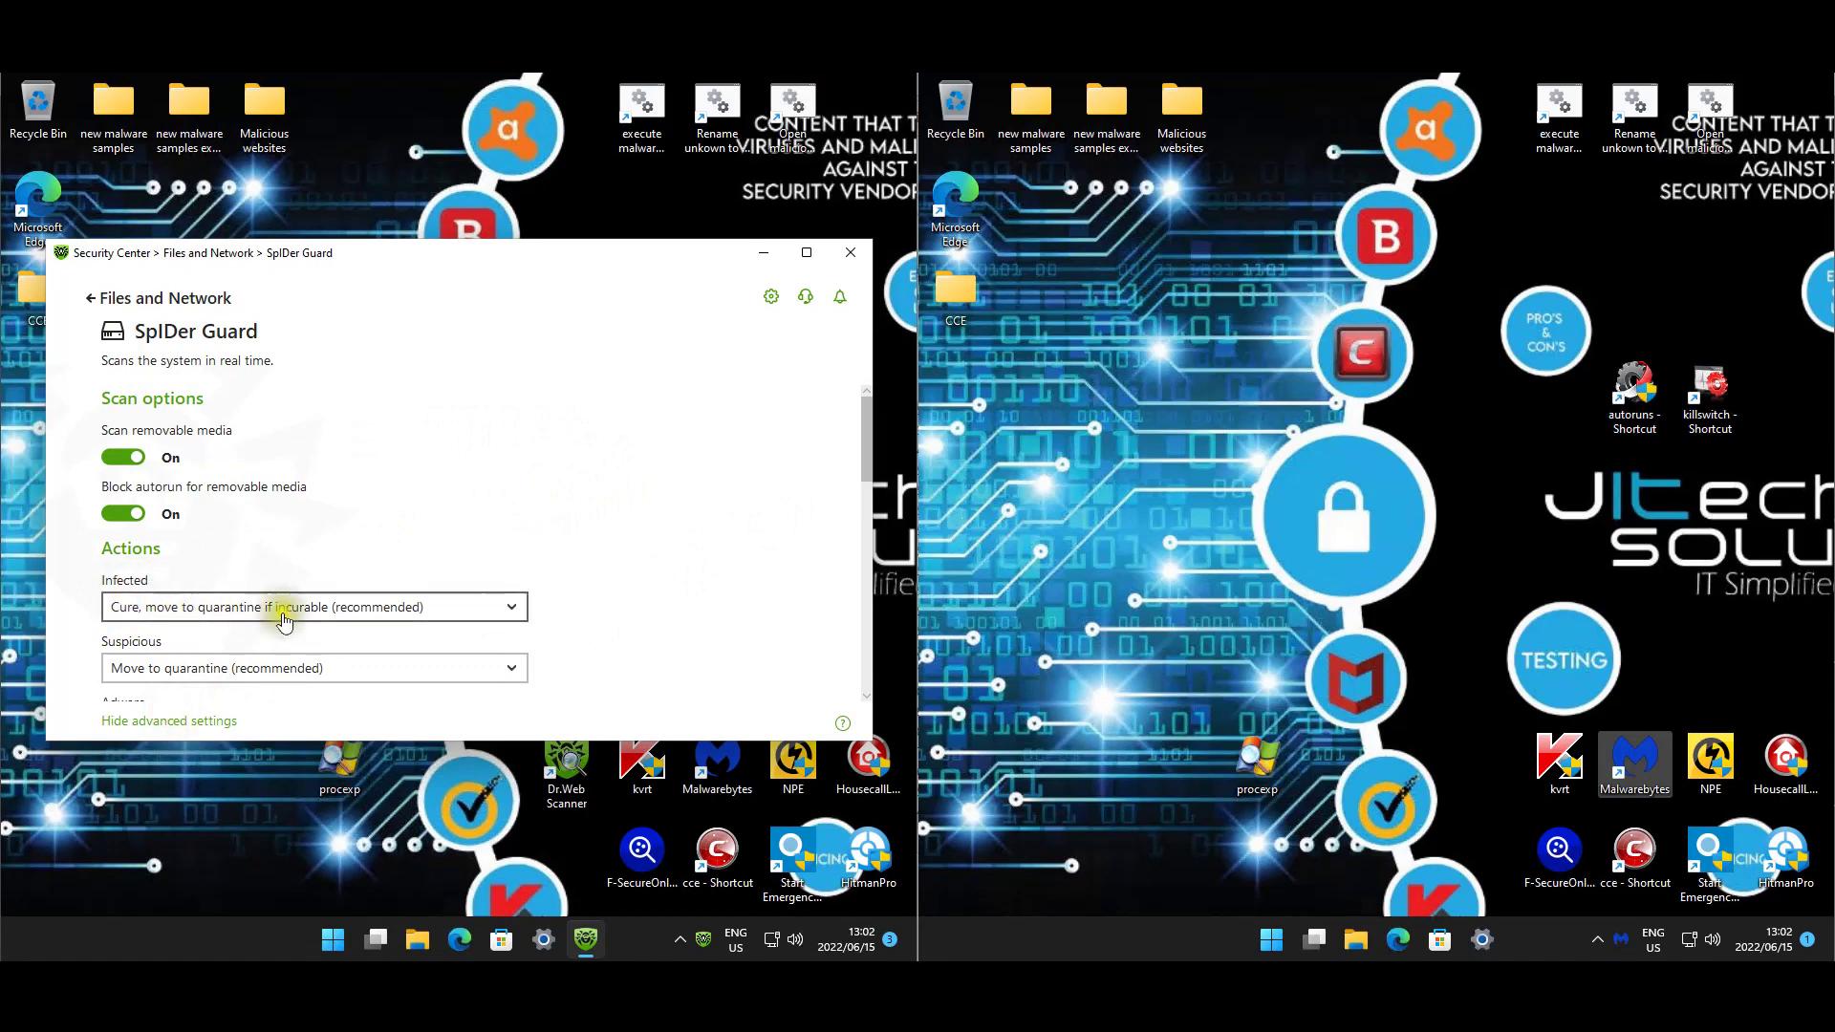
pyautogui.scroll(-2, 560, 592)
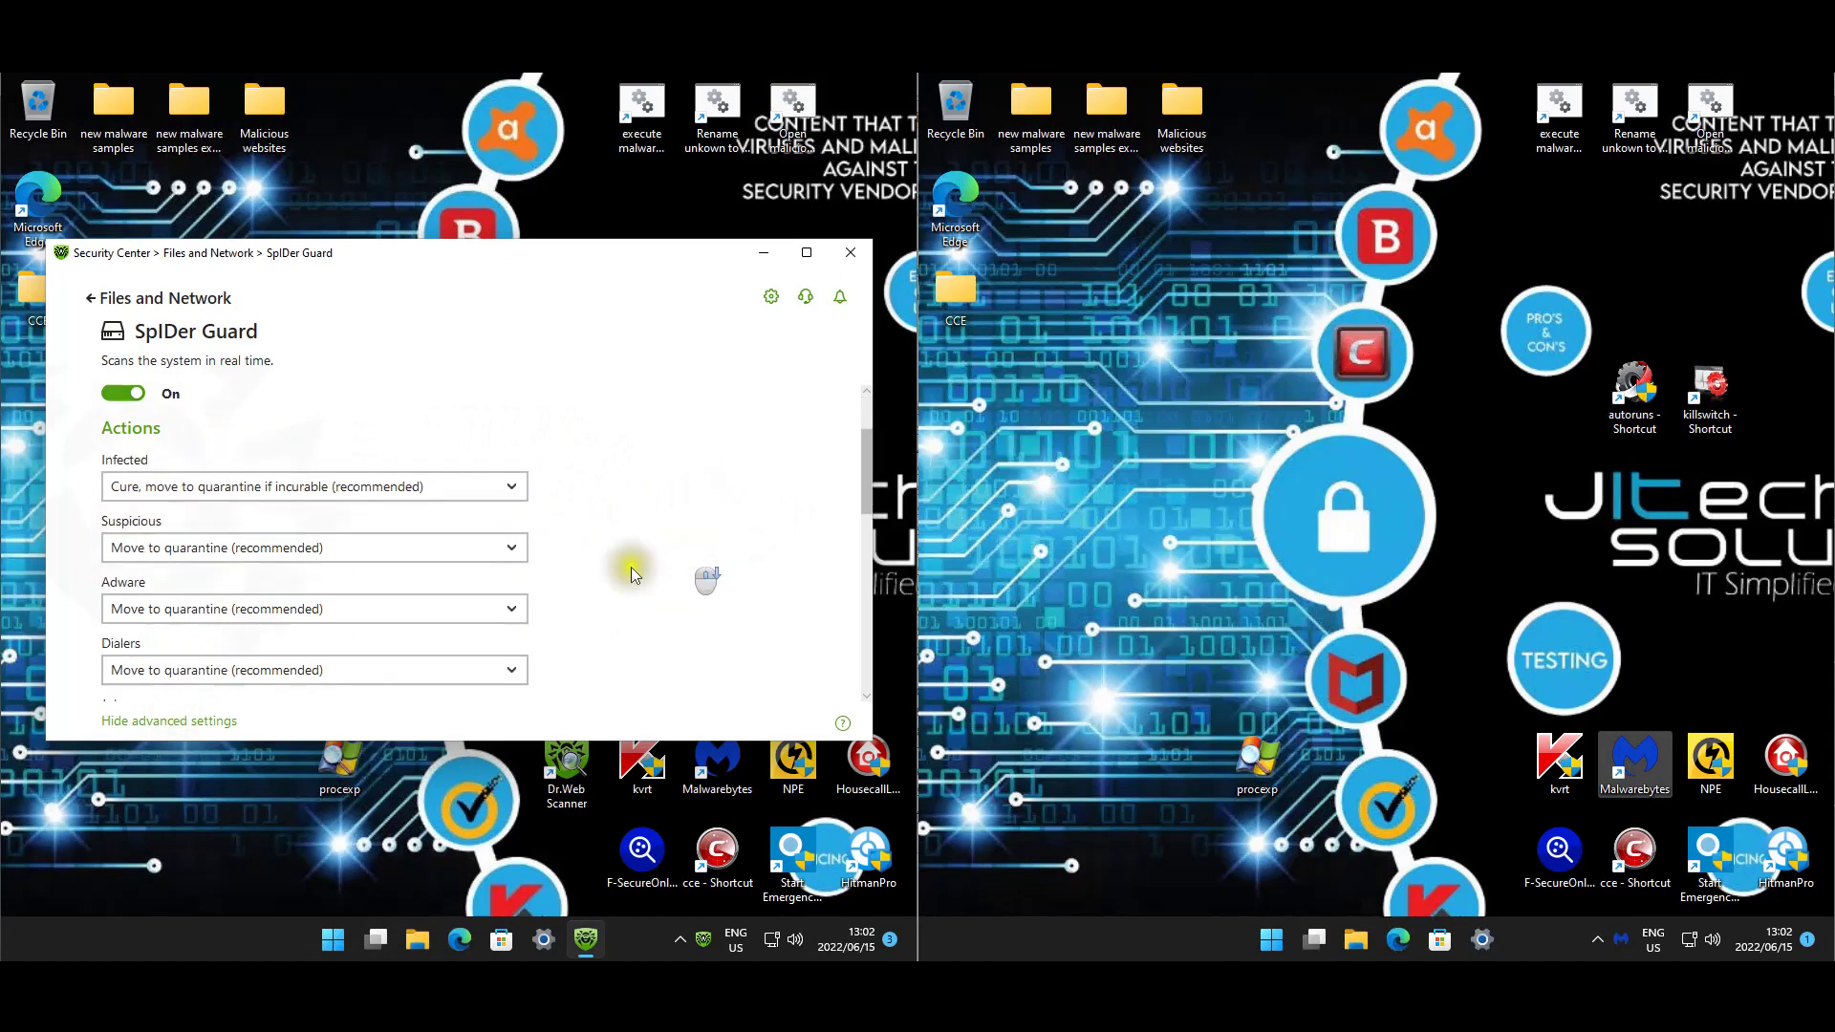
pyautogui.scroll(-1, 435, 574)
pyautogui.scroll(-2, 430, 571)
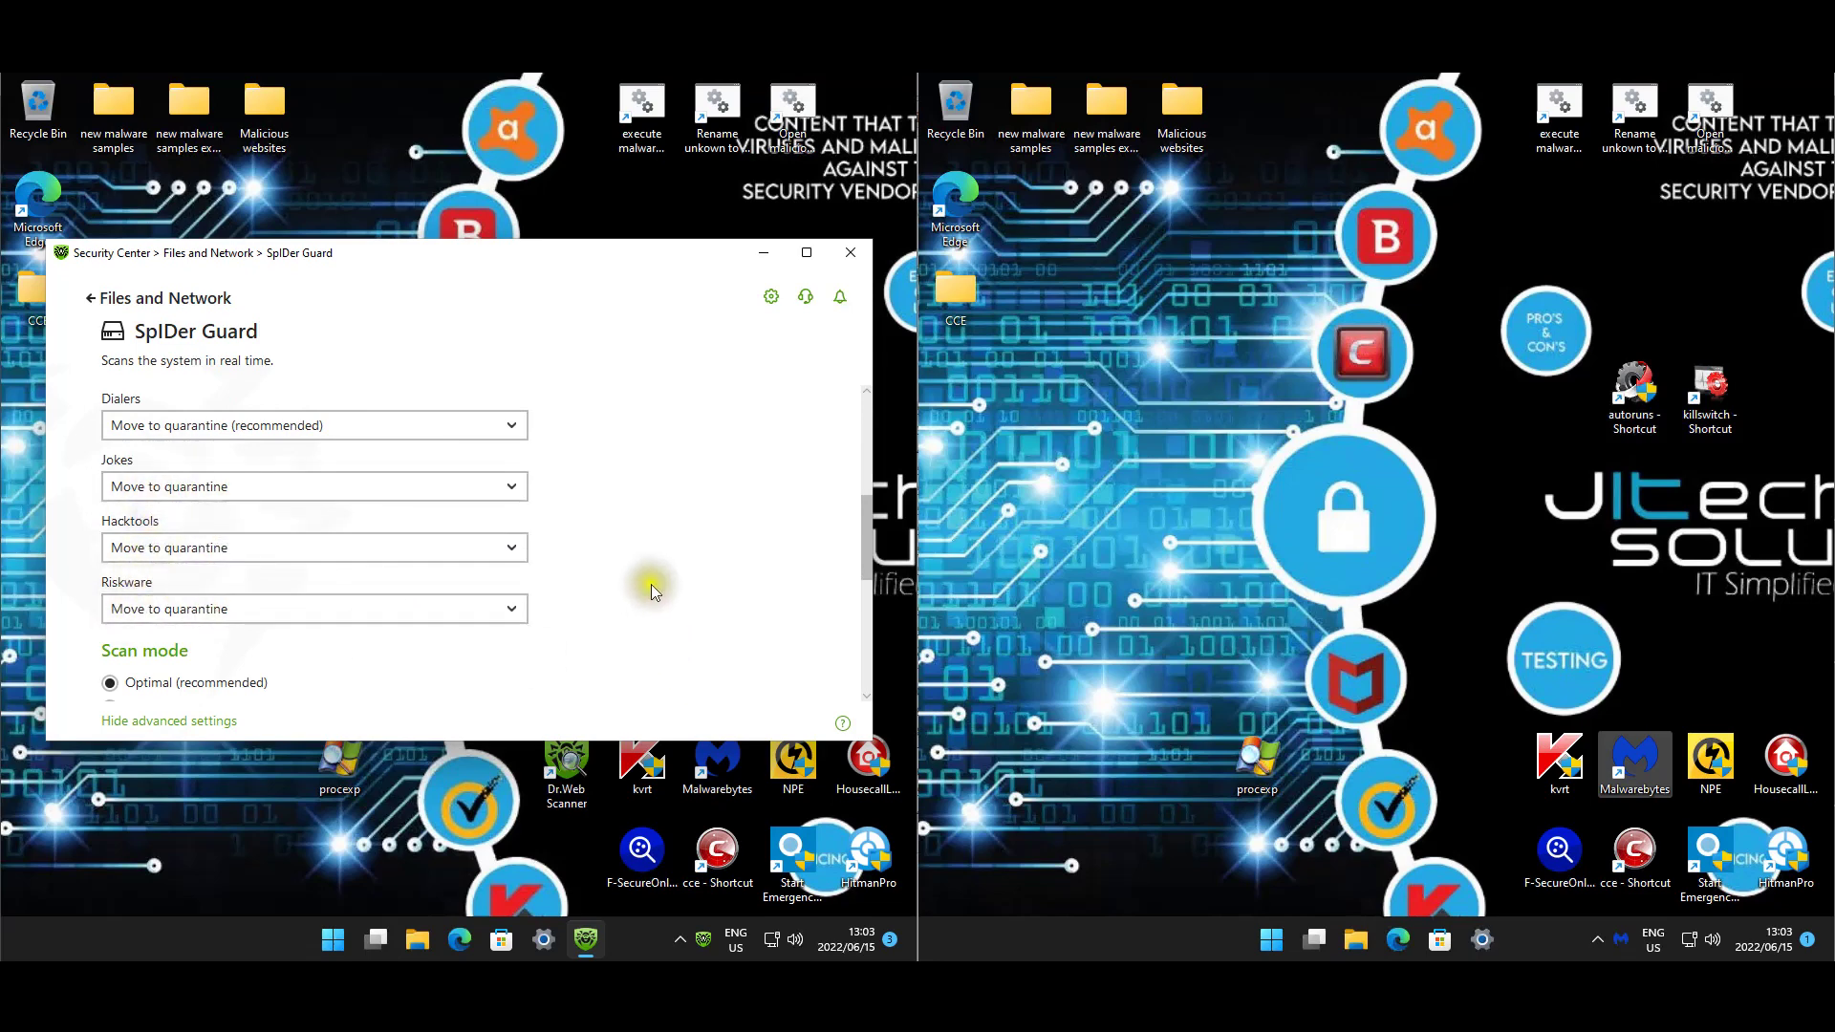
pyautogui.scroll(-1, 657, 581)
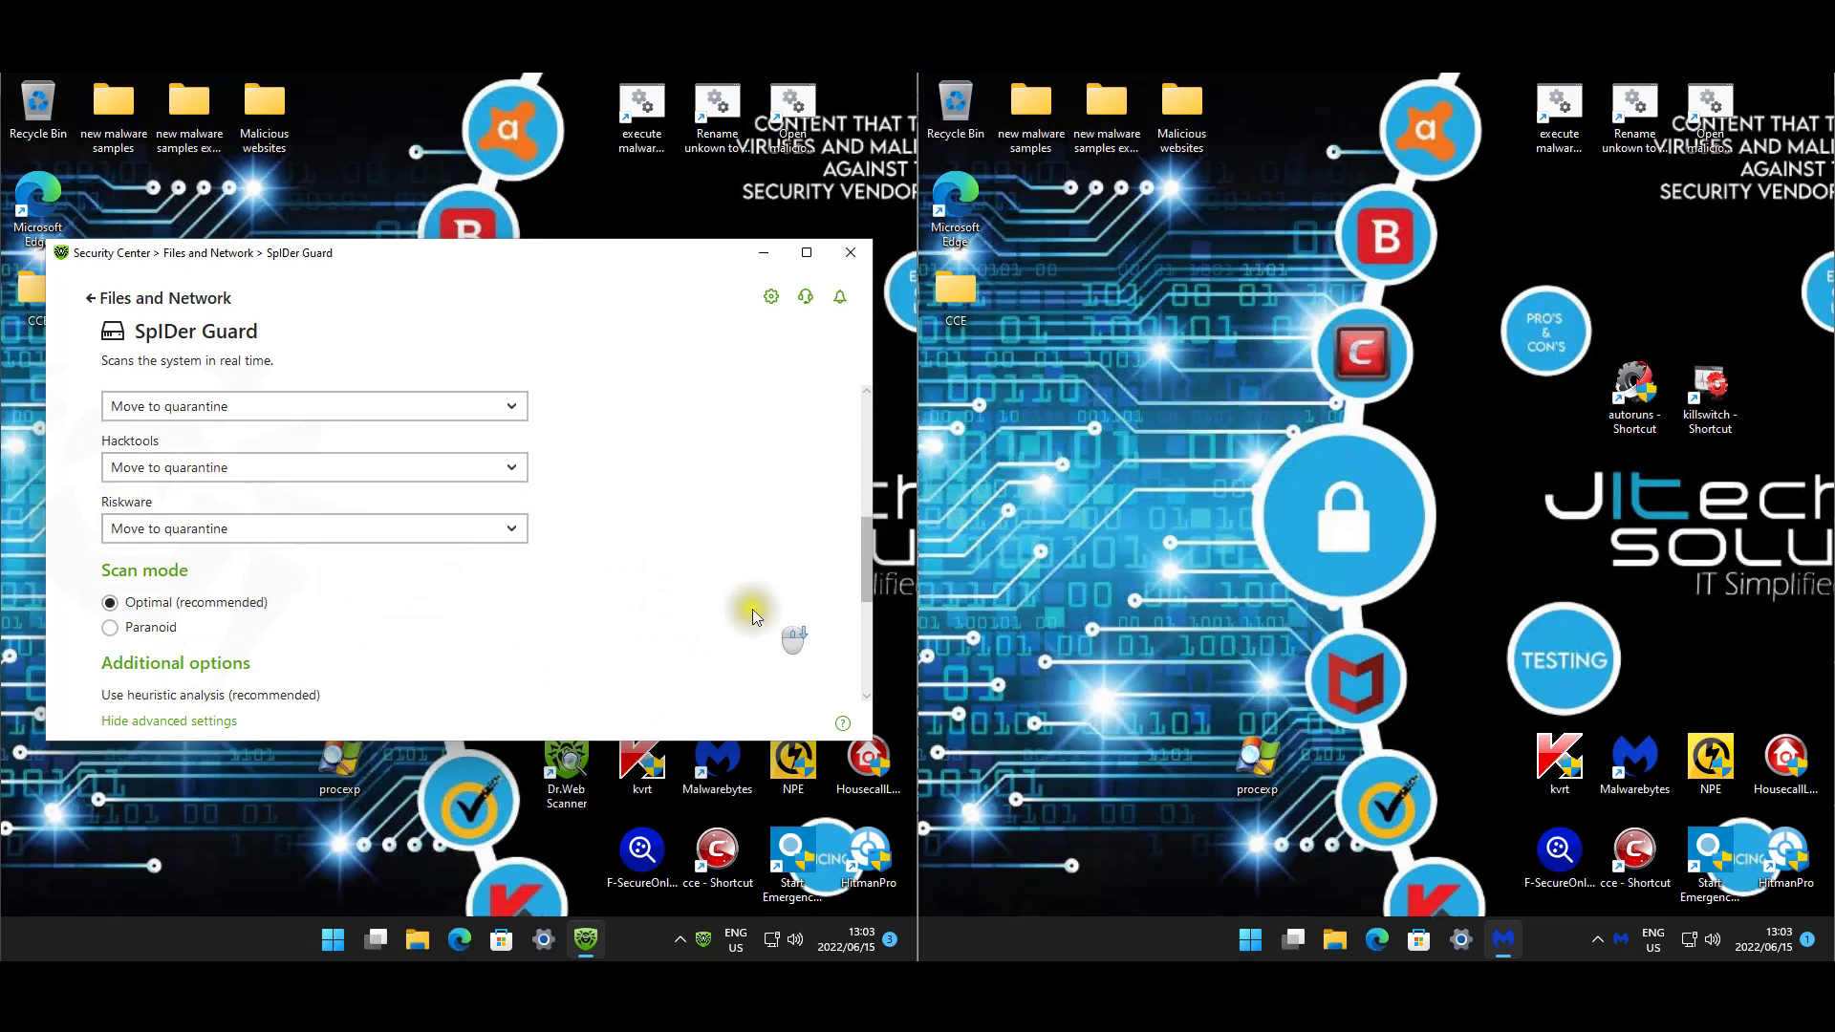
pyautogui.scroll(-5, 749, 616)
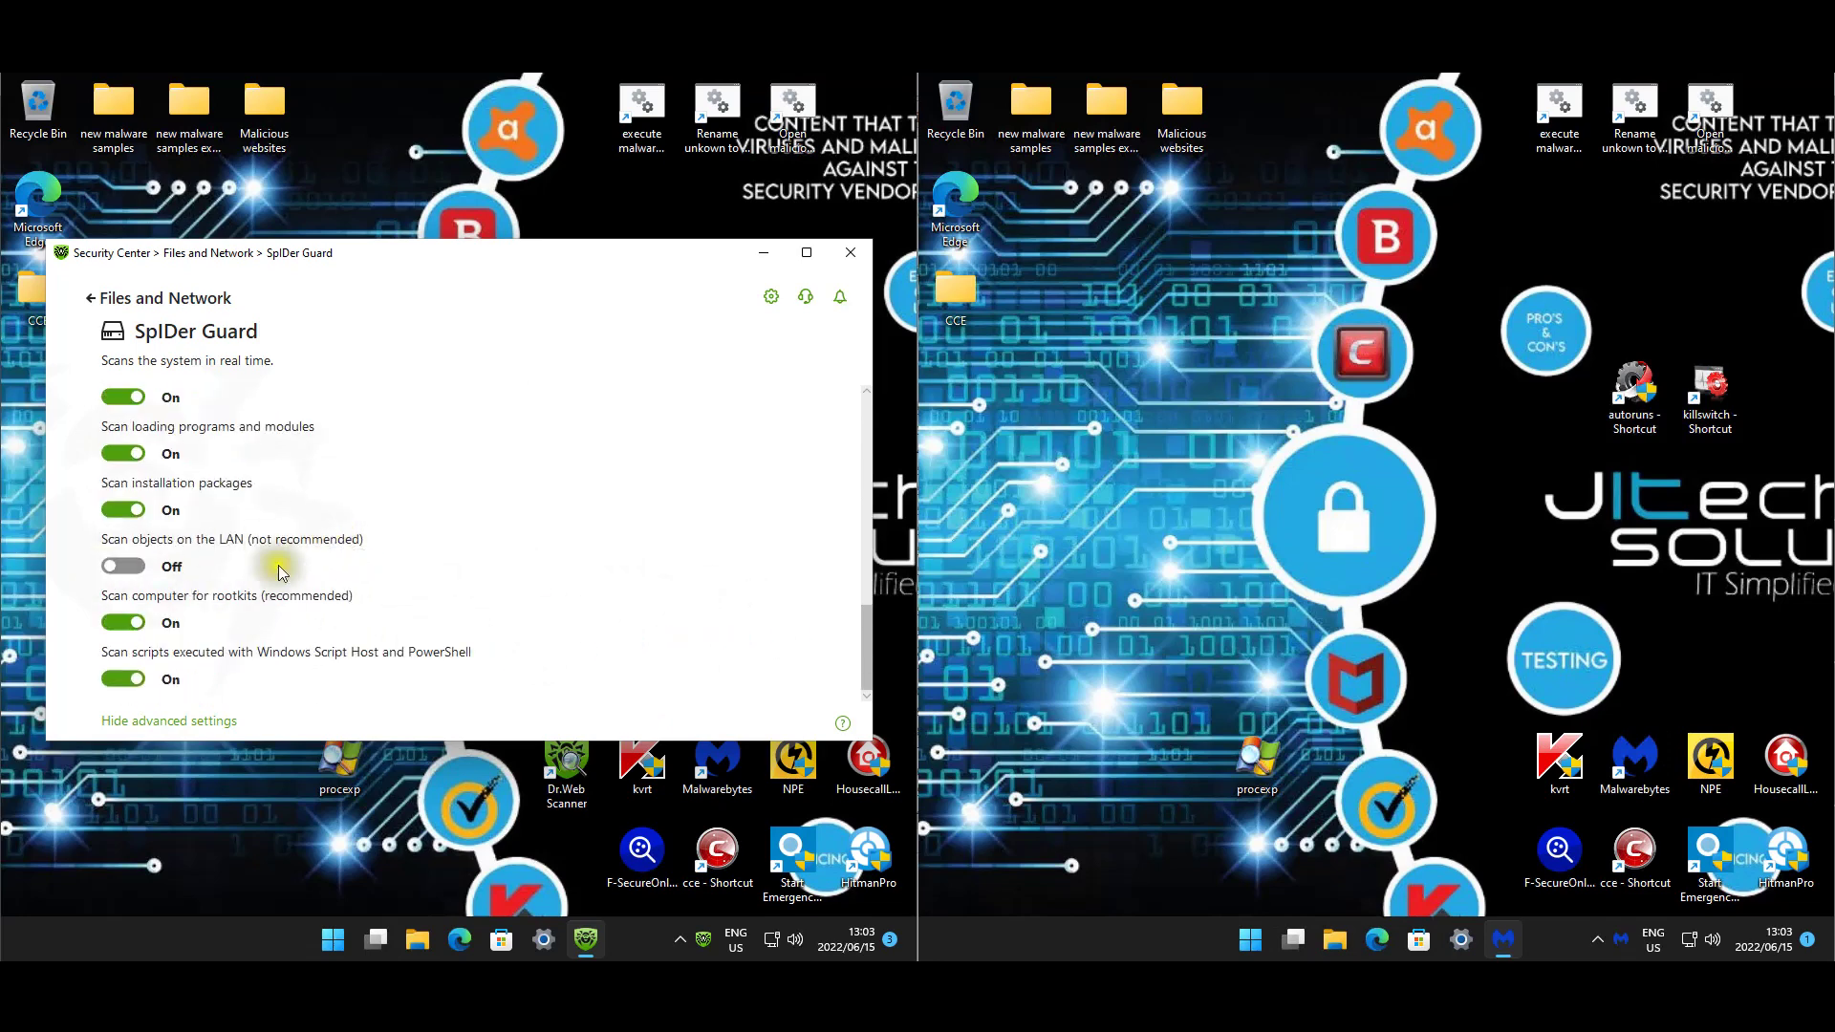
pyautogui.scroll(10, 357, 483)
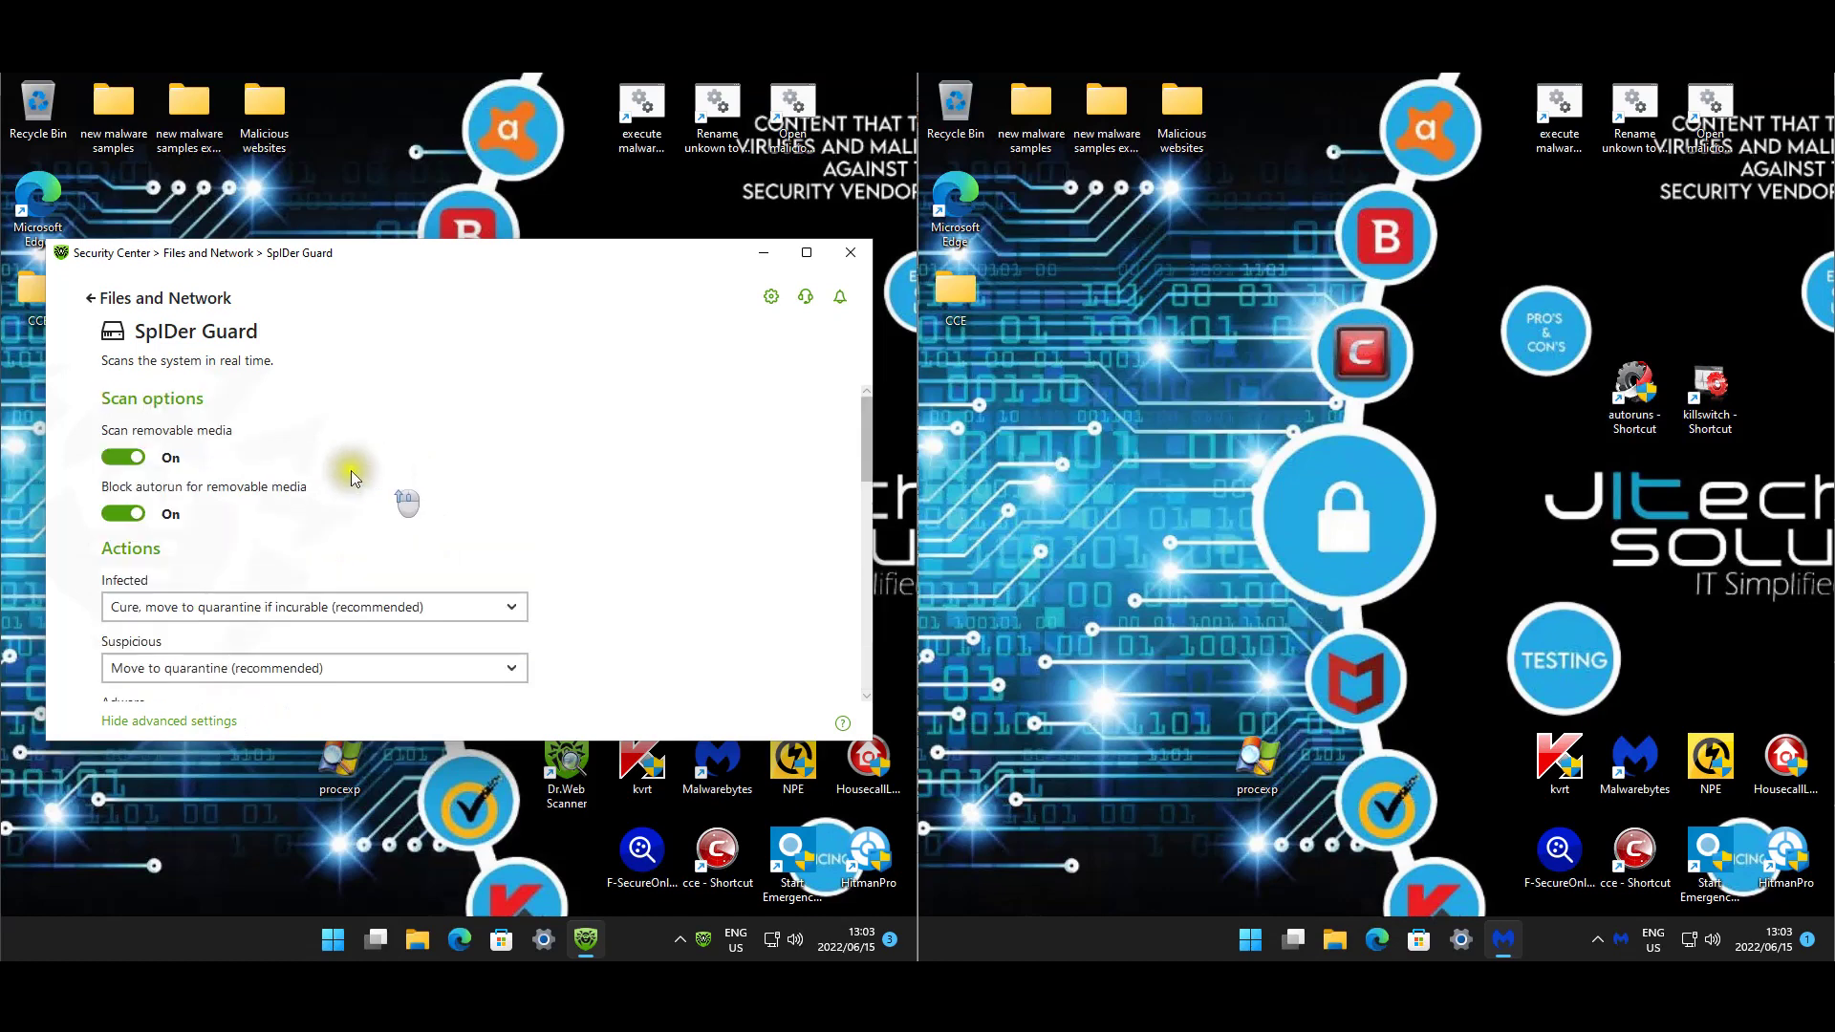
# Review the SpIDer Gate advanced settings.
pyautogui.click(78, 302)
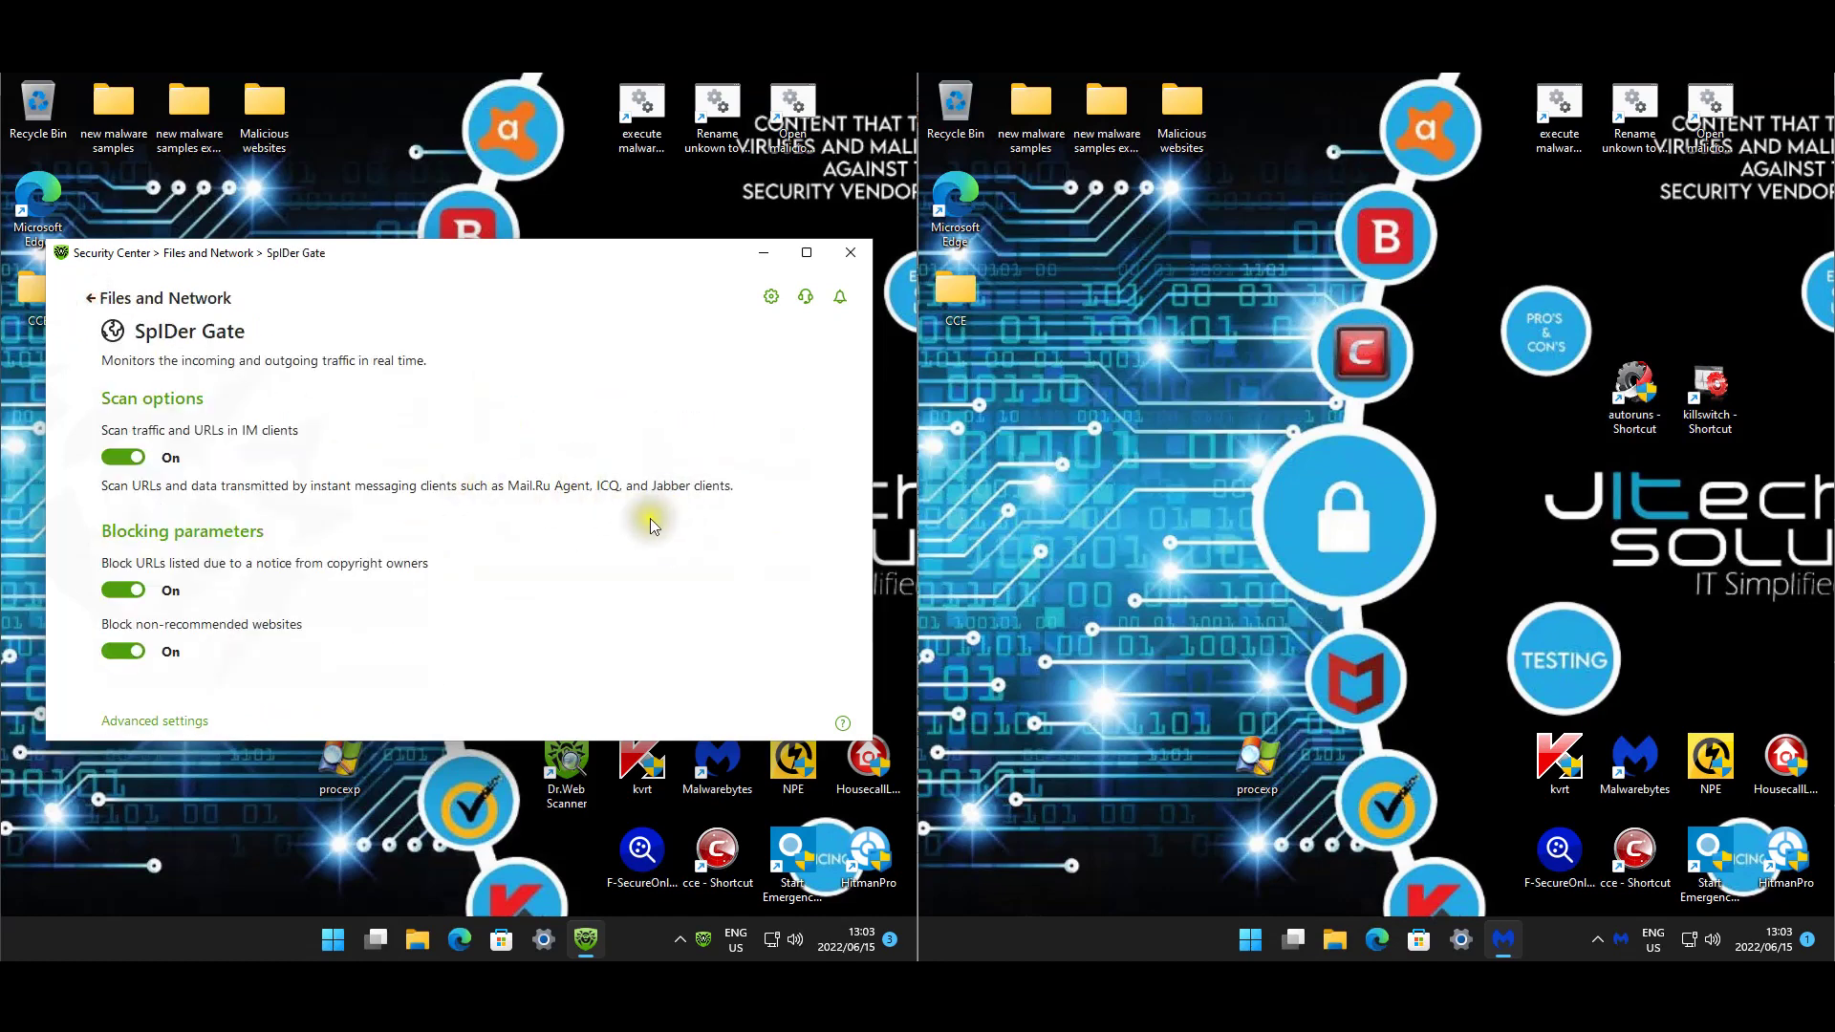
pyautogui.click(161, 721)
pyautogui.scroll(-3, 678, 537)
pyautogui.scroll(-3, 681, 547)
pyautogui.scroll(2, 680, 552)
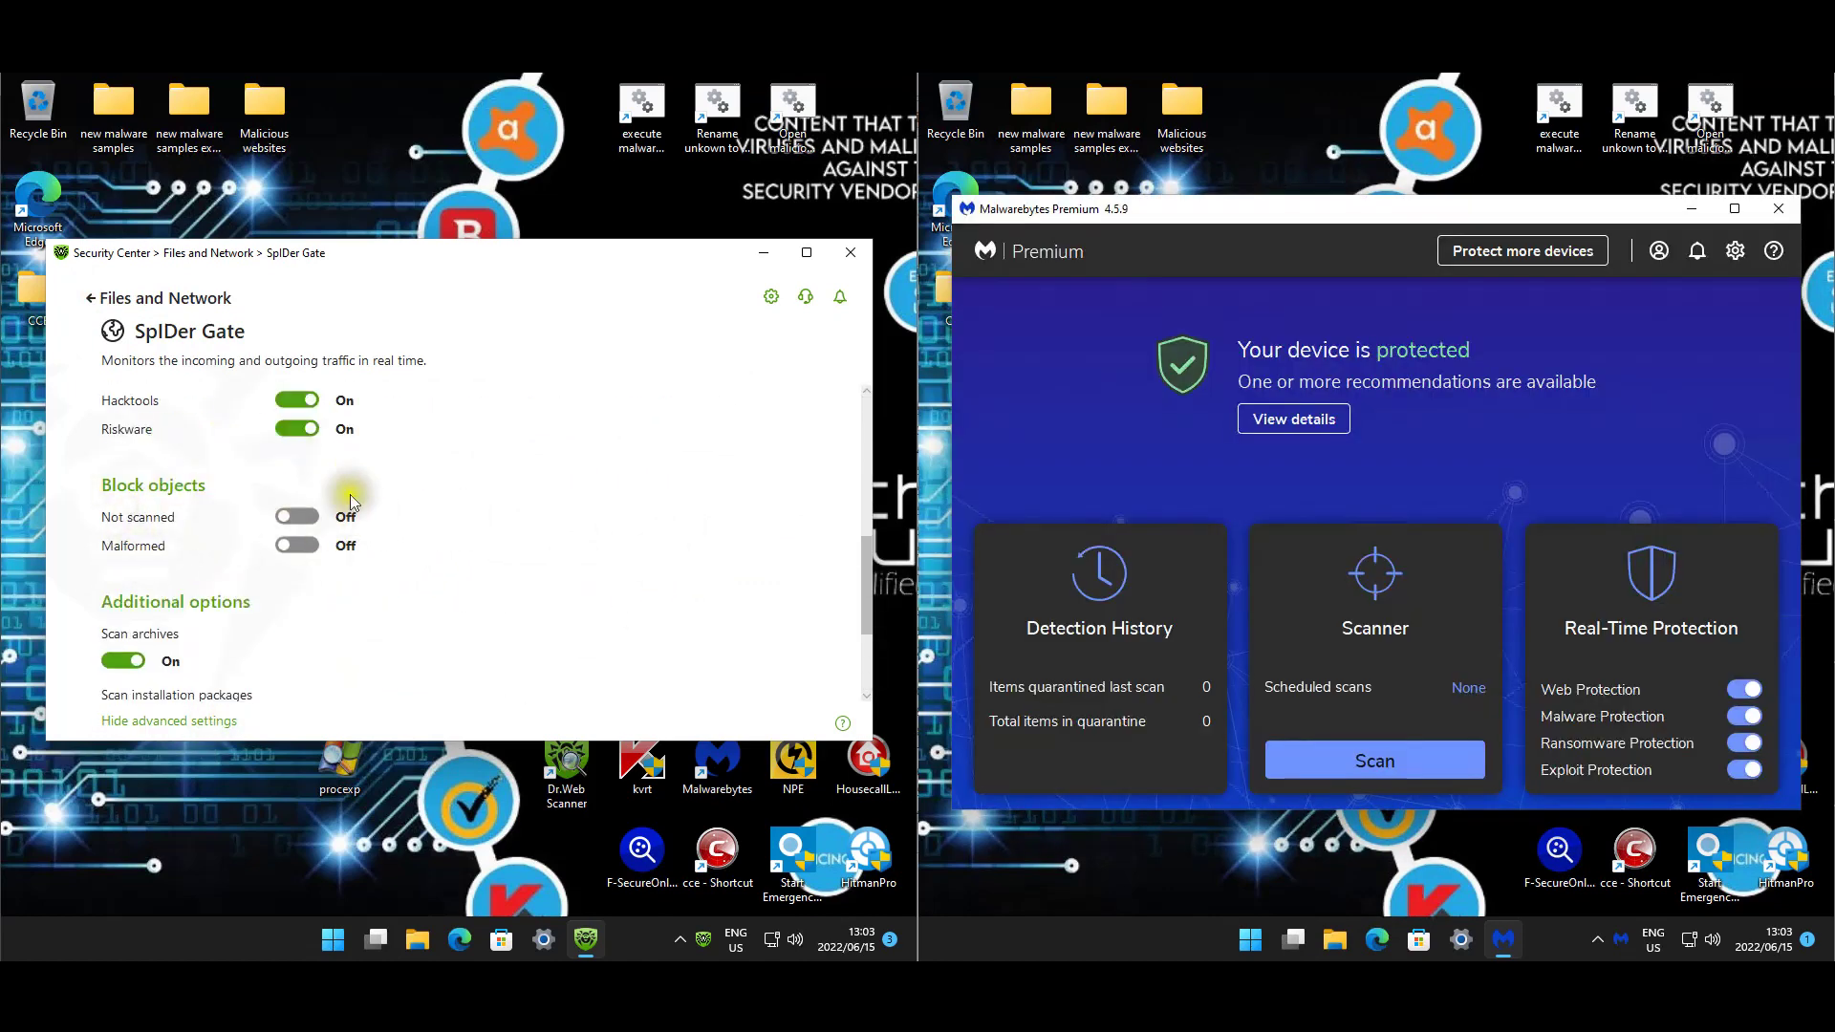
pyautogui.scroll(-2, 552, 523)
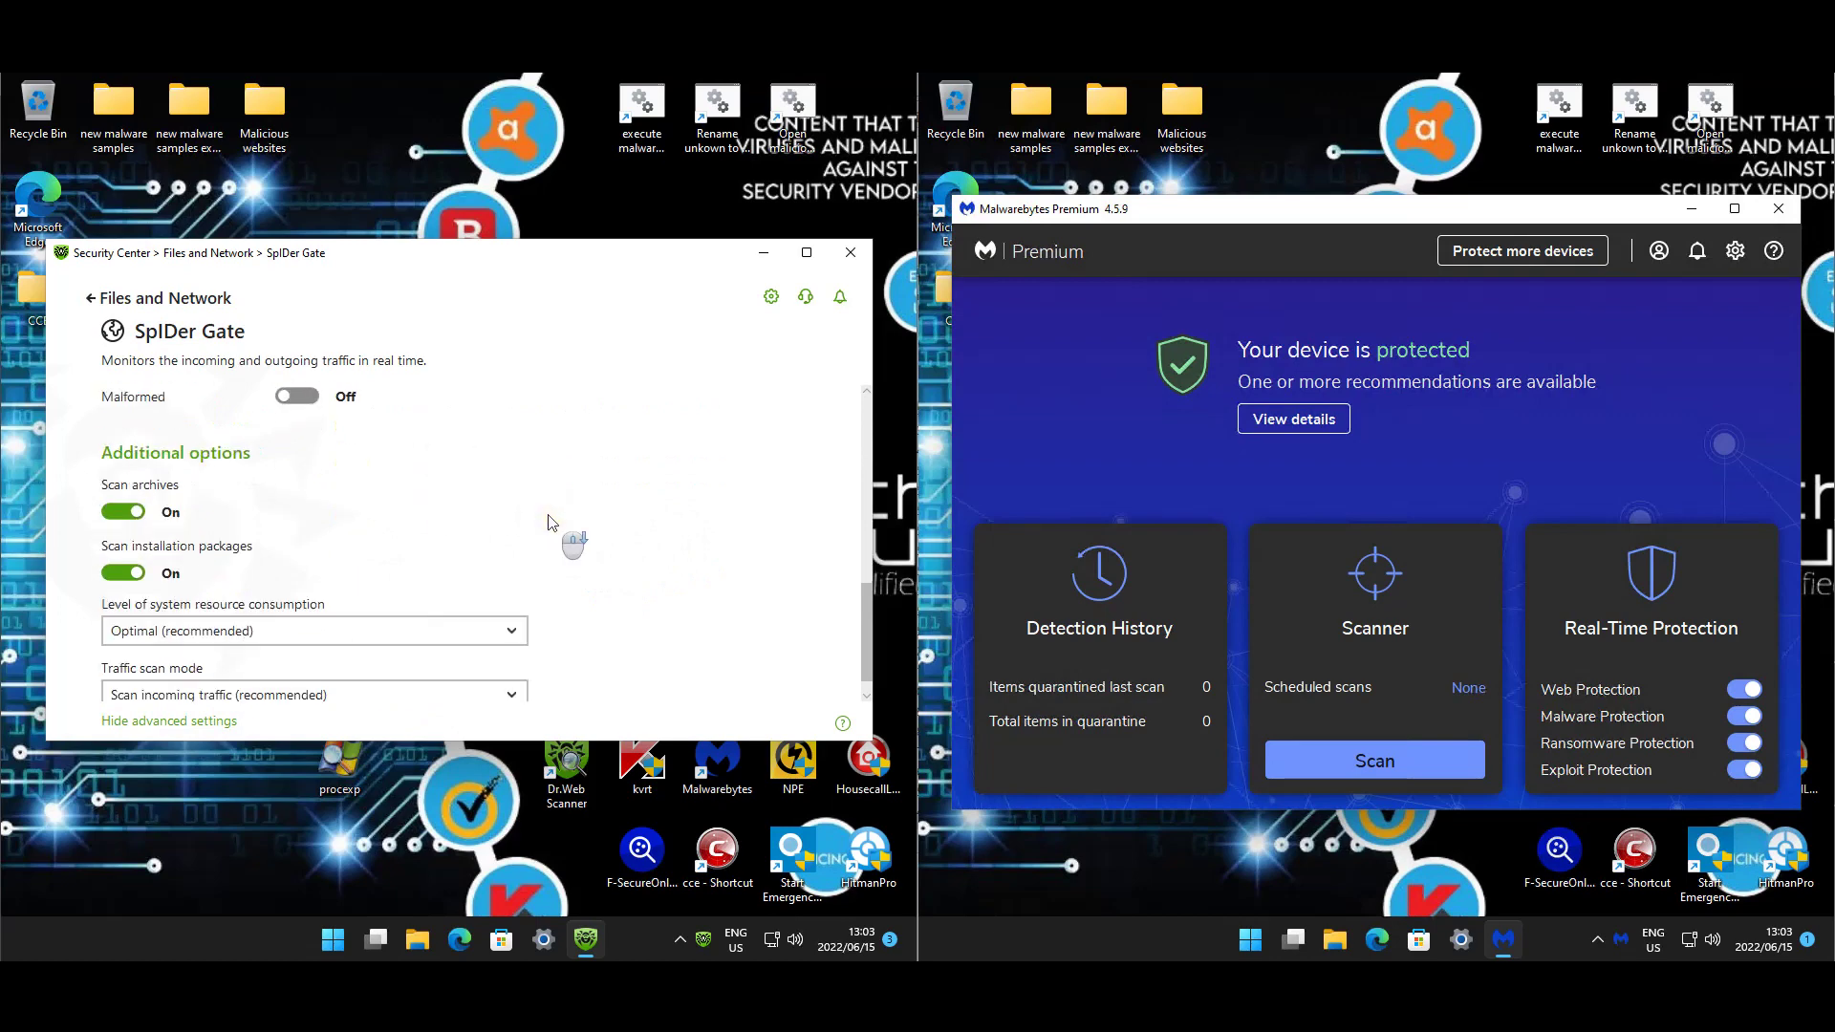
# Open the Firewall and review its advanced settings.
pyautogui.click(88, 302)
pyautogui.click(277, 521)
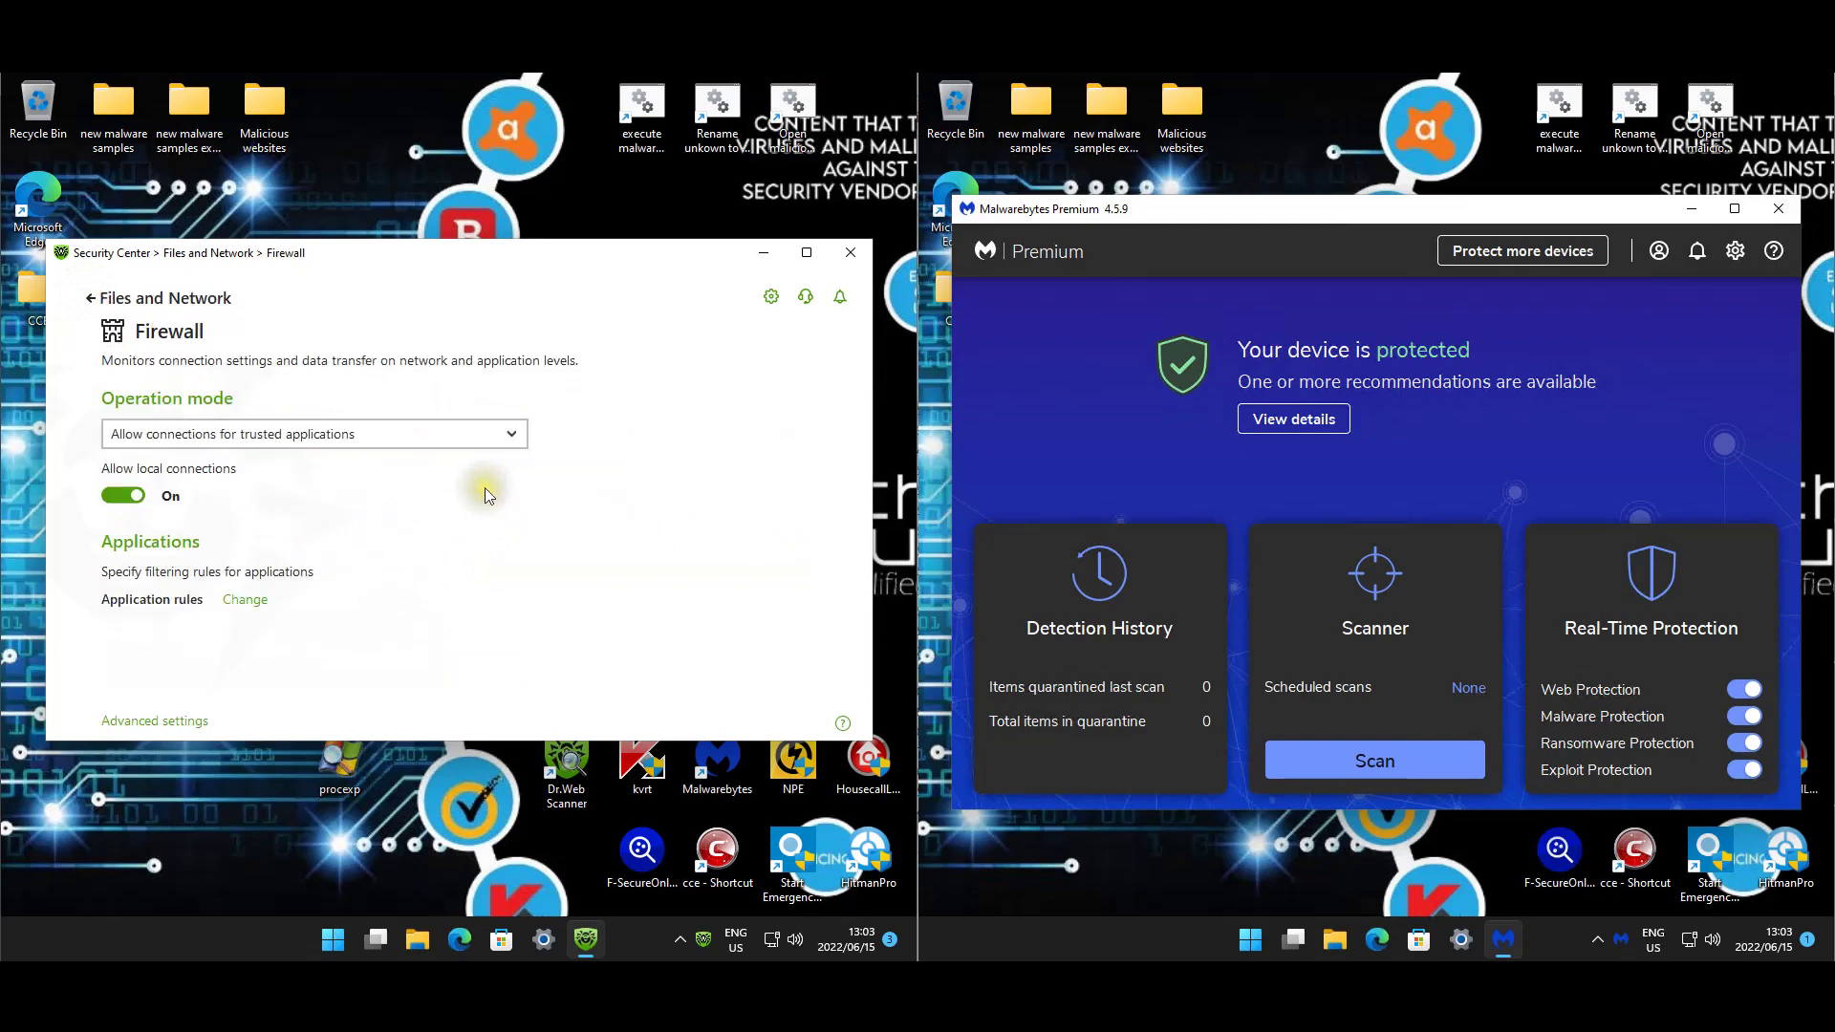
pyautogui.click(182, 726)
pyautogui.scroll(-1, 559, 480)
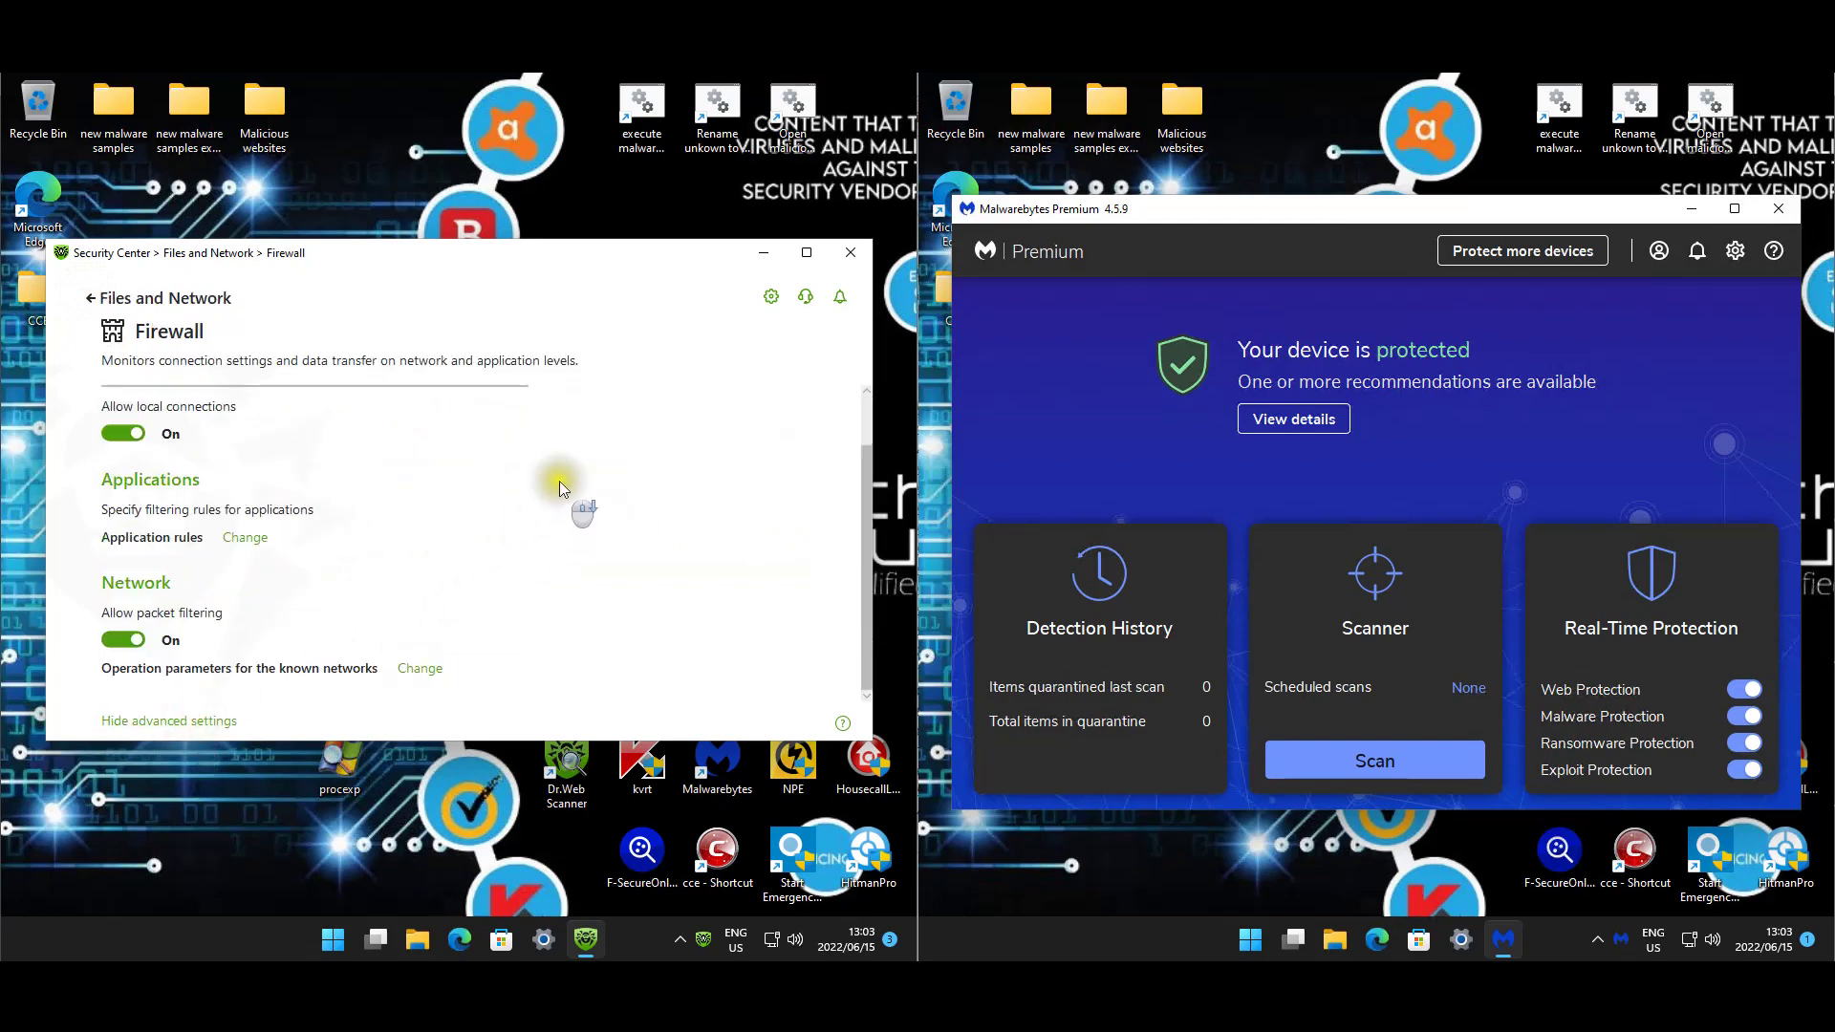
pyautogui.scroll(1, 486, 513)
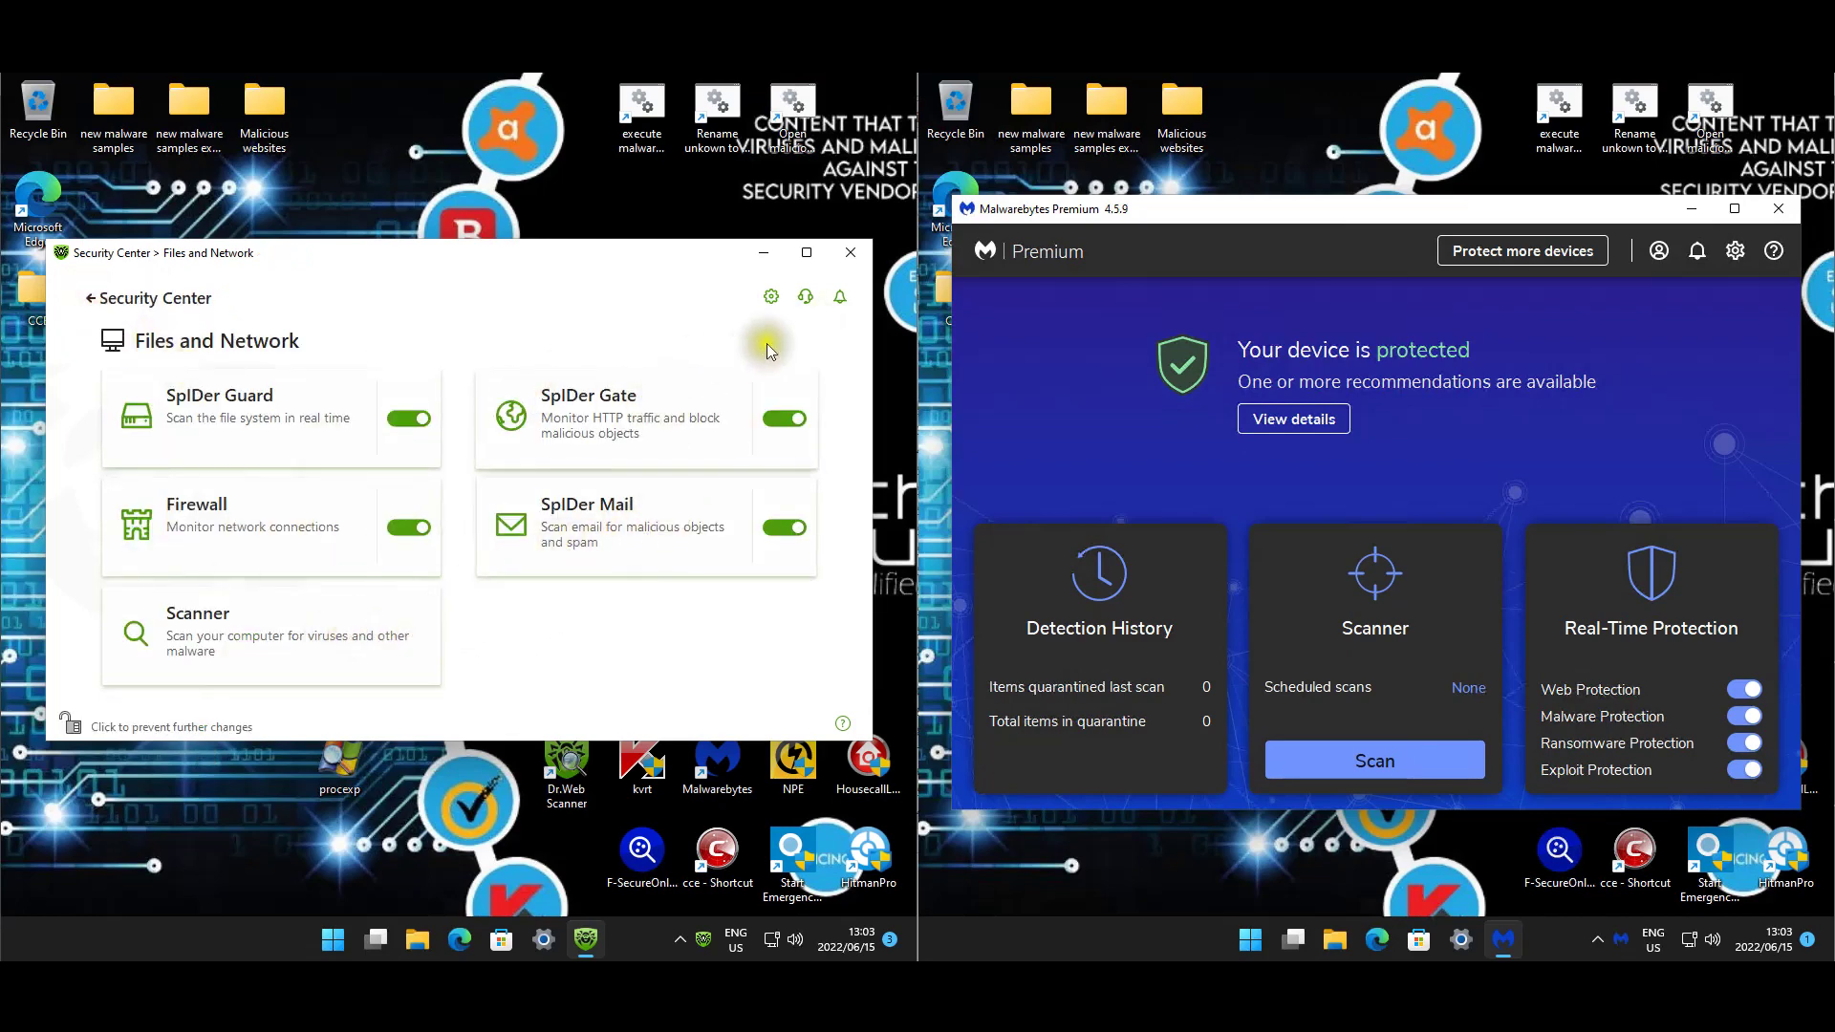
# Step through each general settings page, ending on Scanner with Optimal resource use.
pyautogui.click(771, 297)
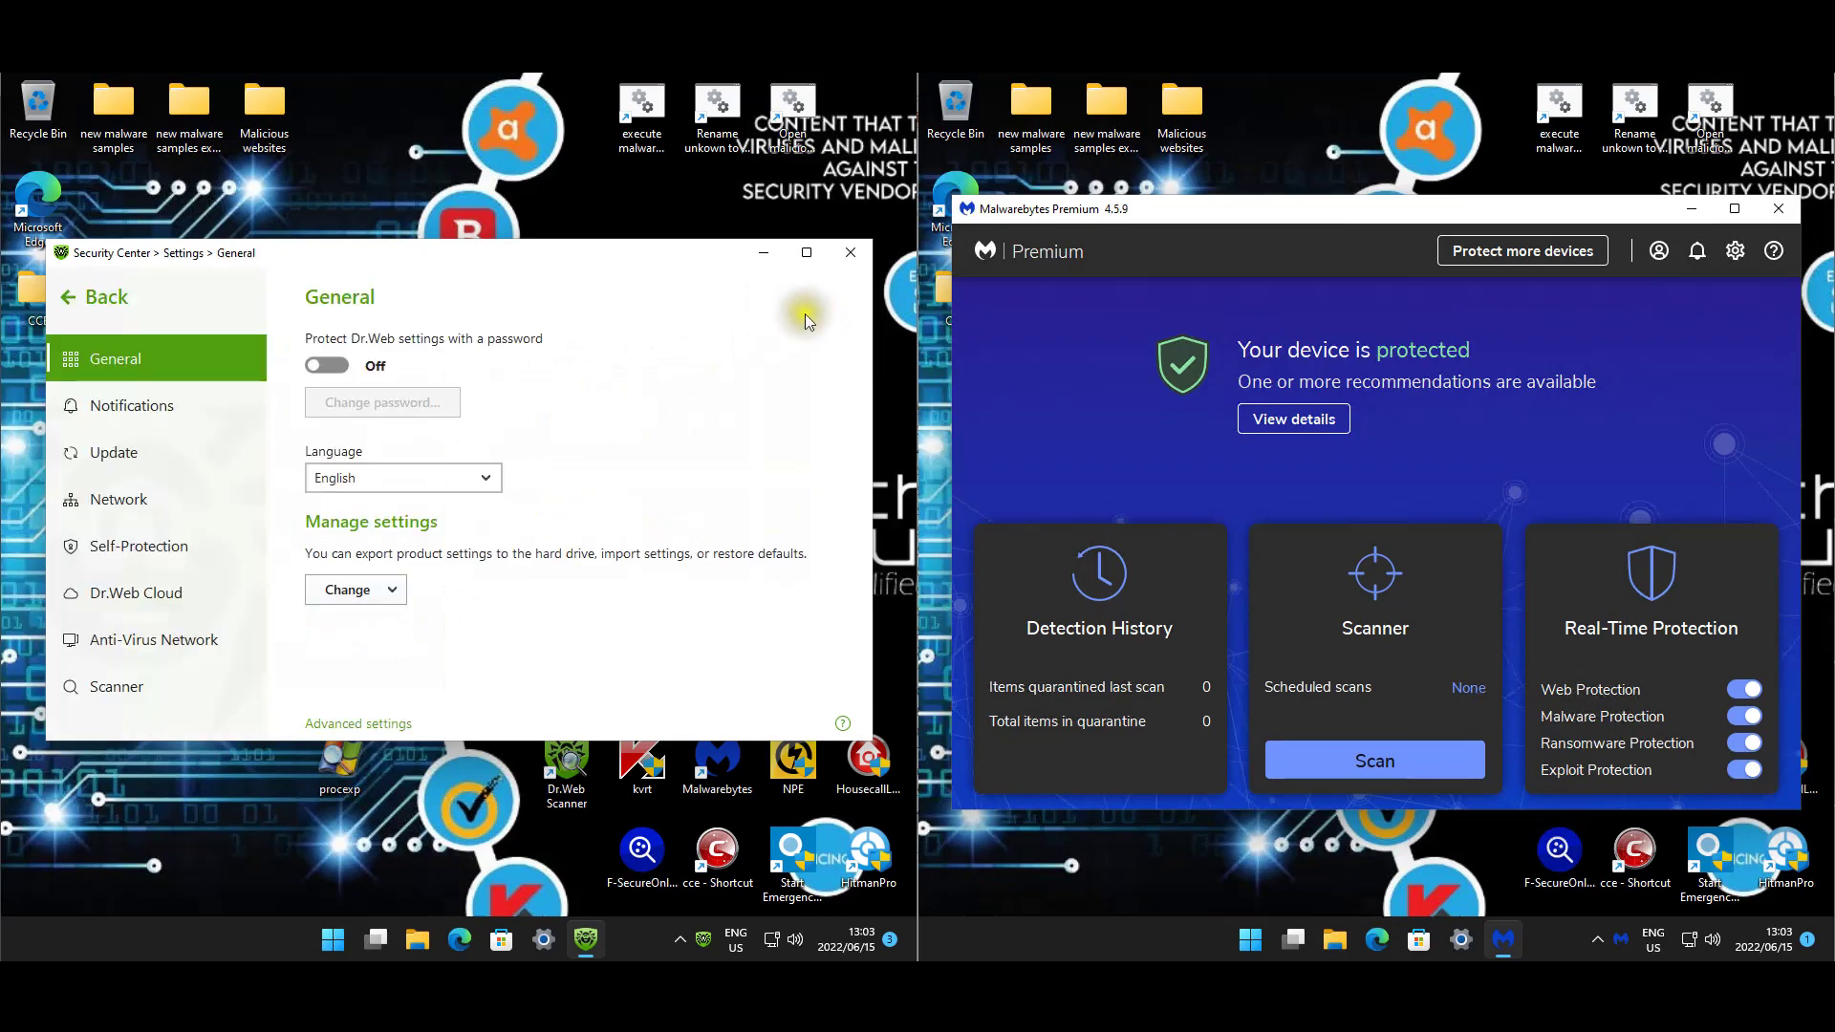
pyautogui.click(113, 452)
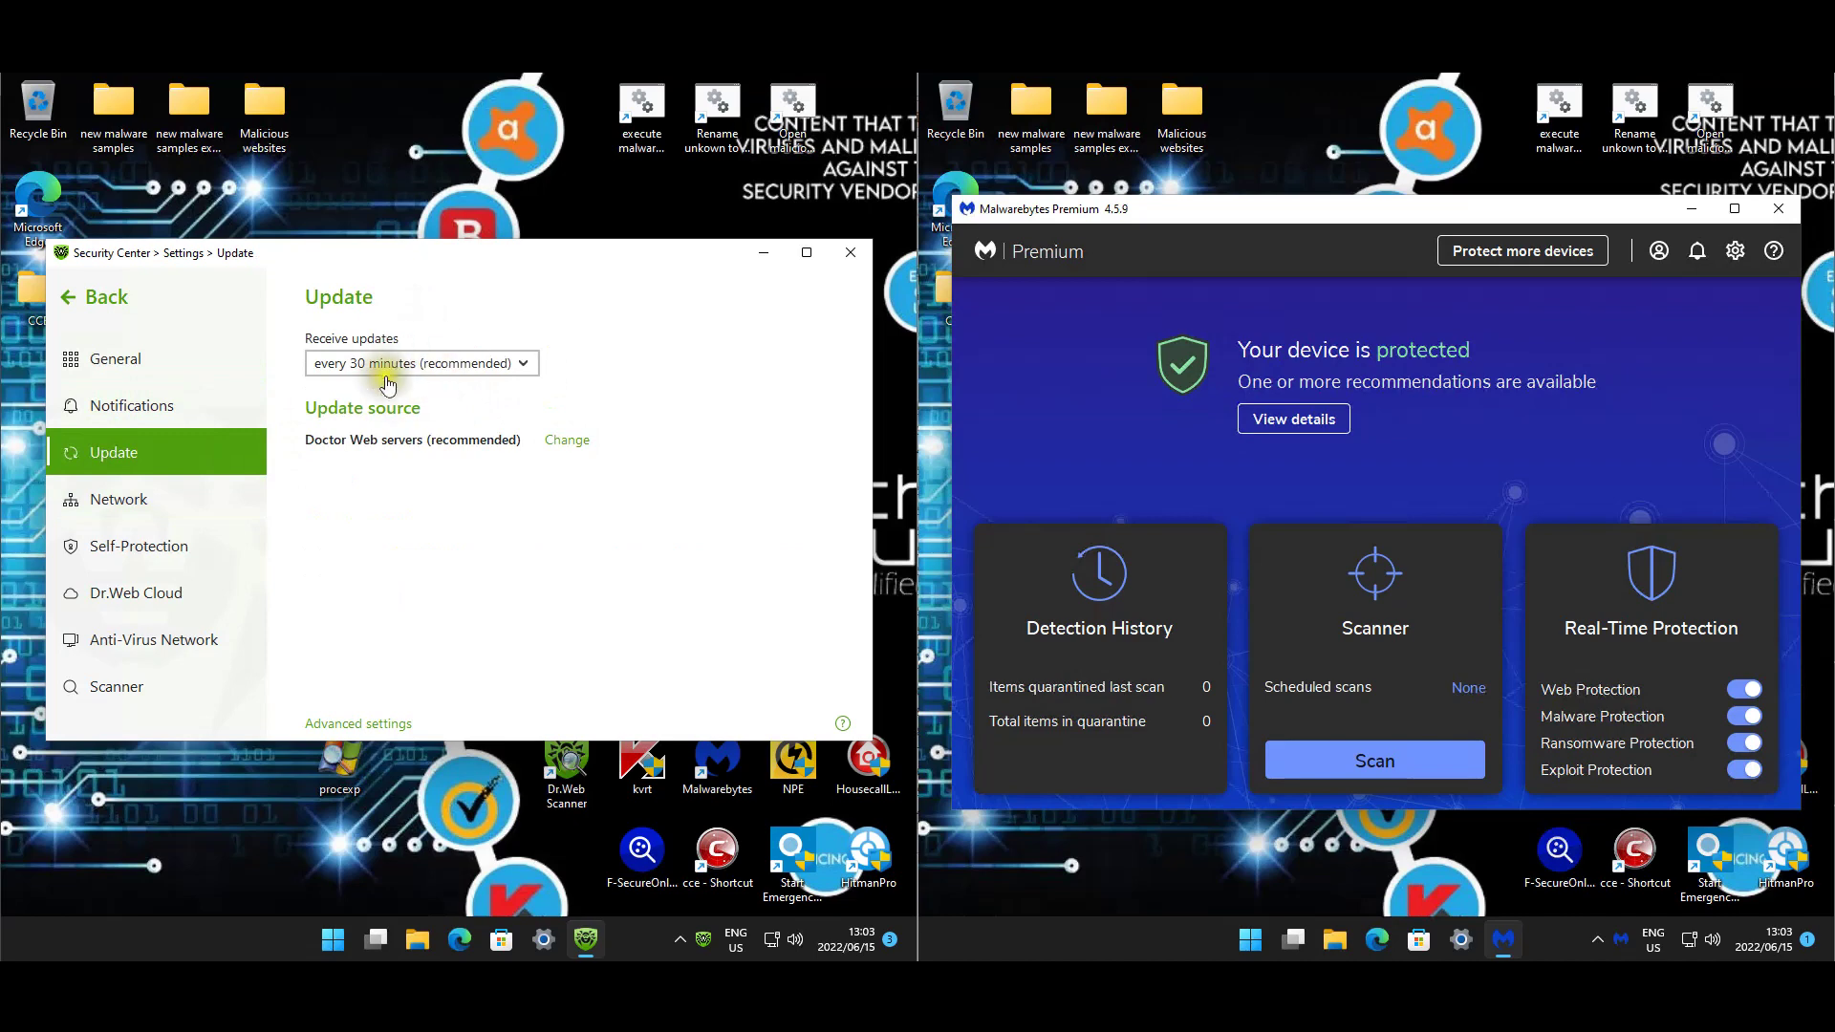
pyautogui.click(114, 498)
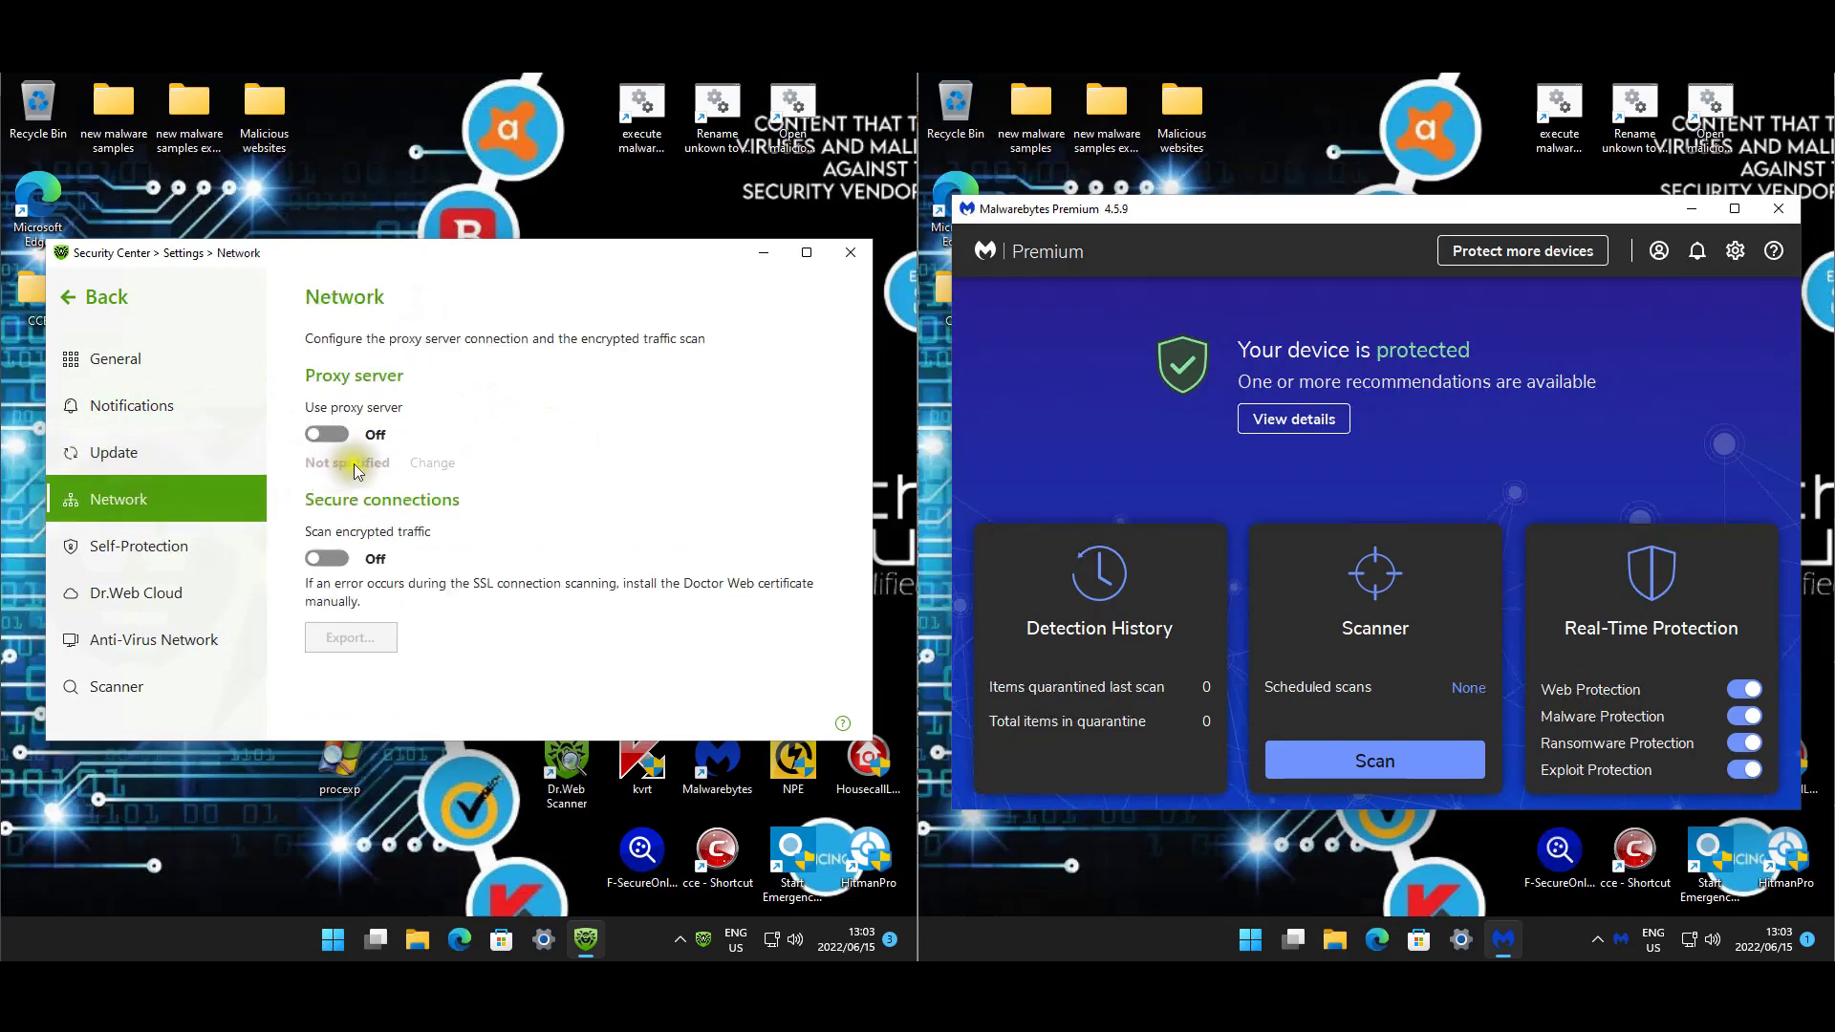
pyautogui.click(138, 546)
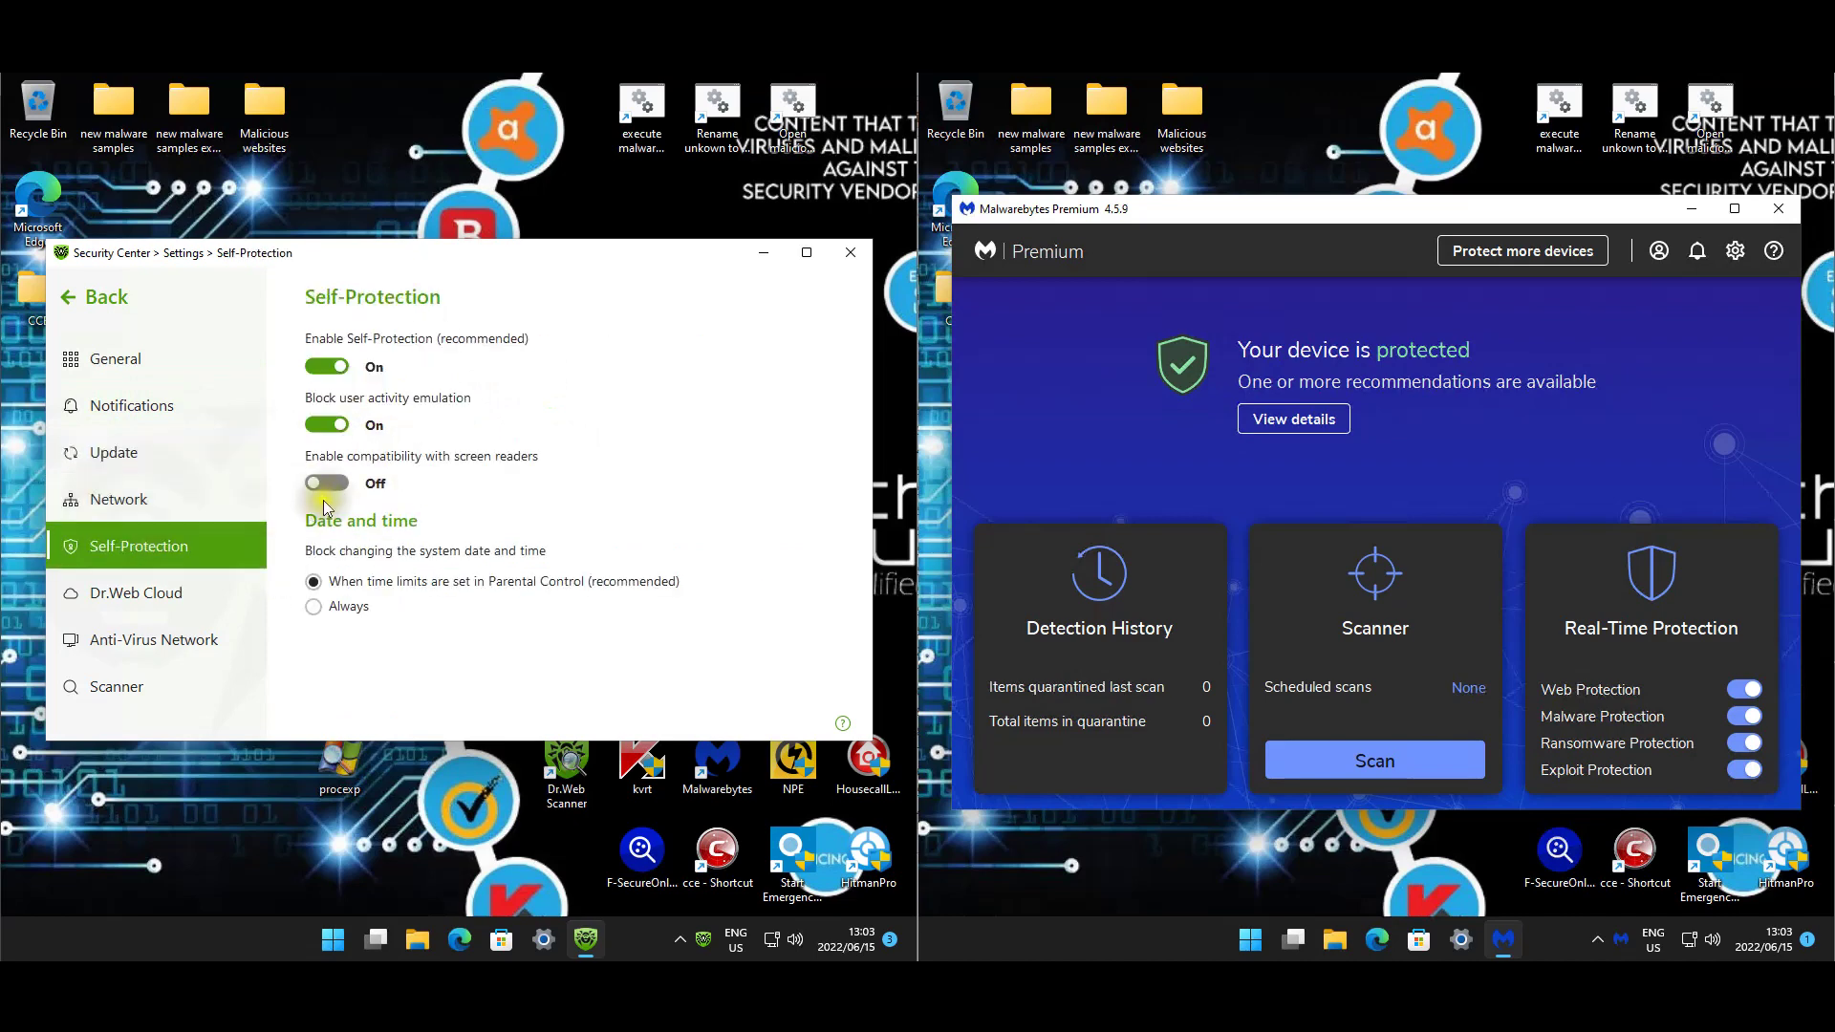
pyautogui.click(132, 593)
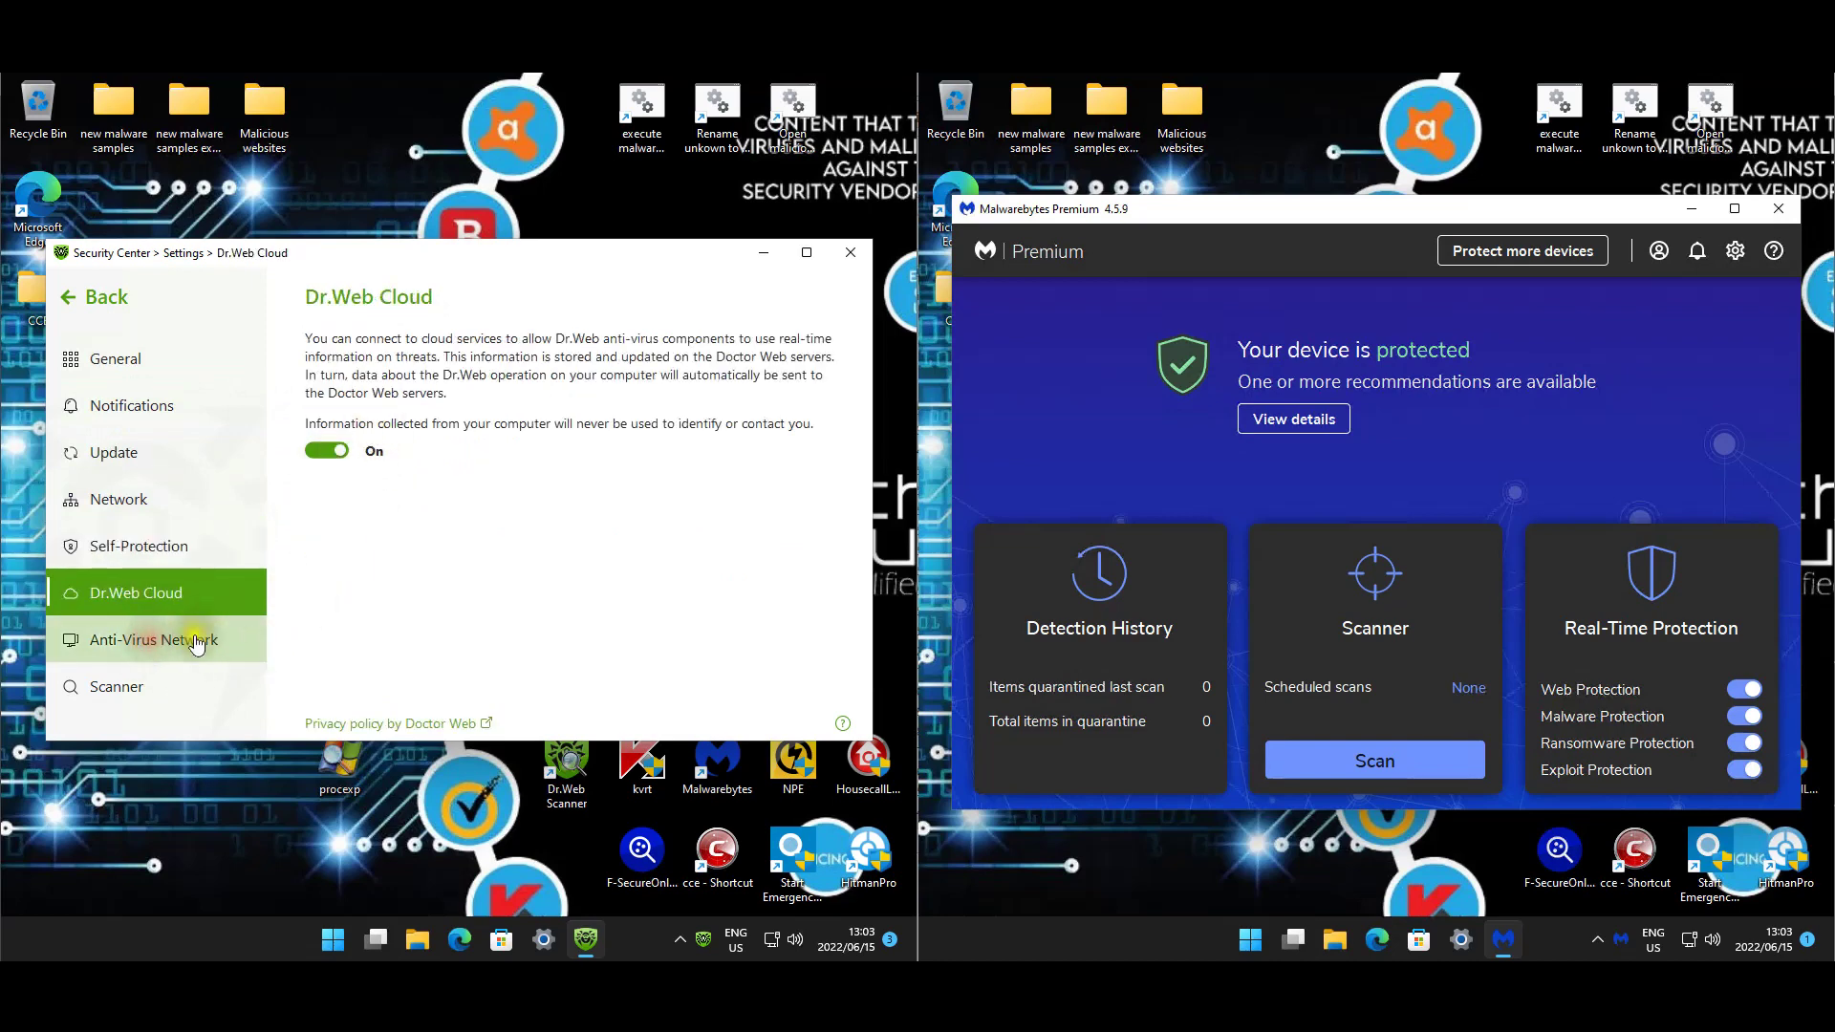
pyautogui.click(153, 640)
pyautogui.click(134, 686)
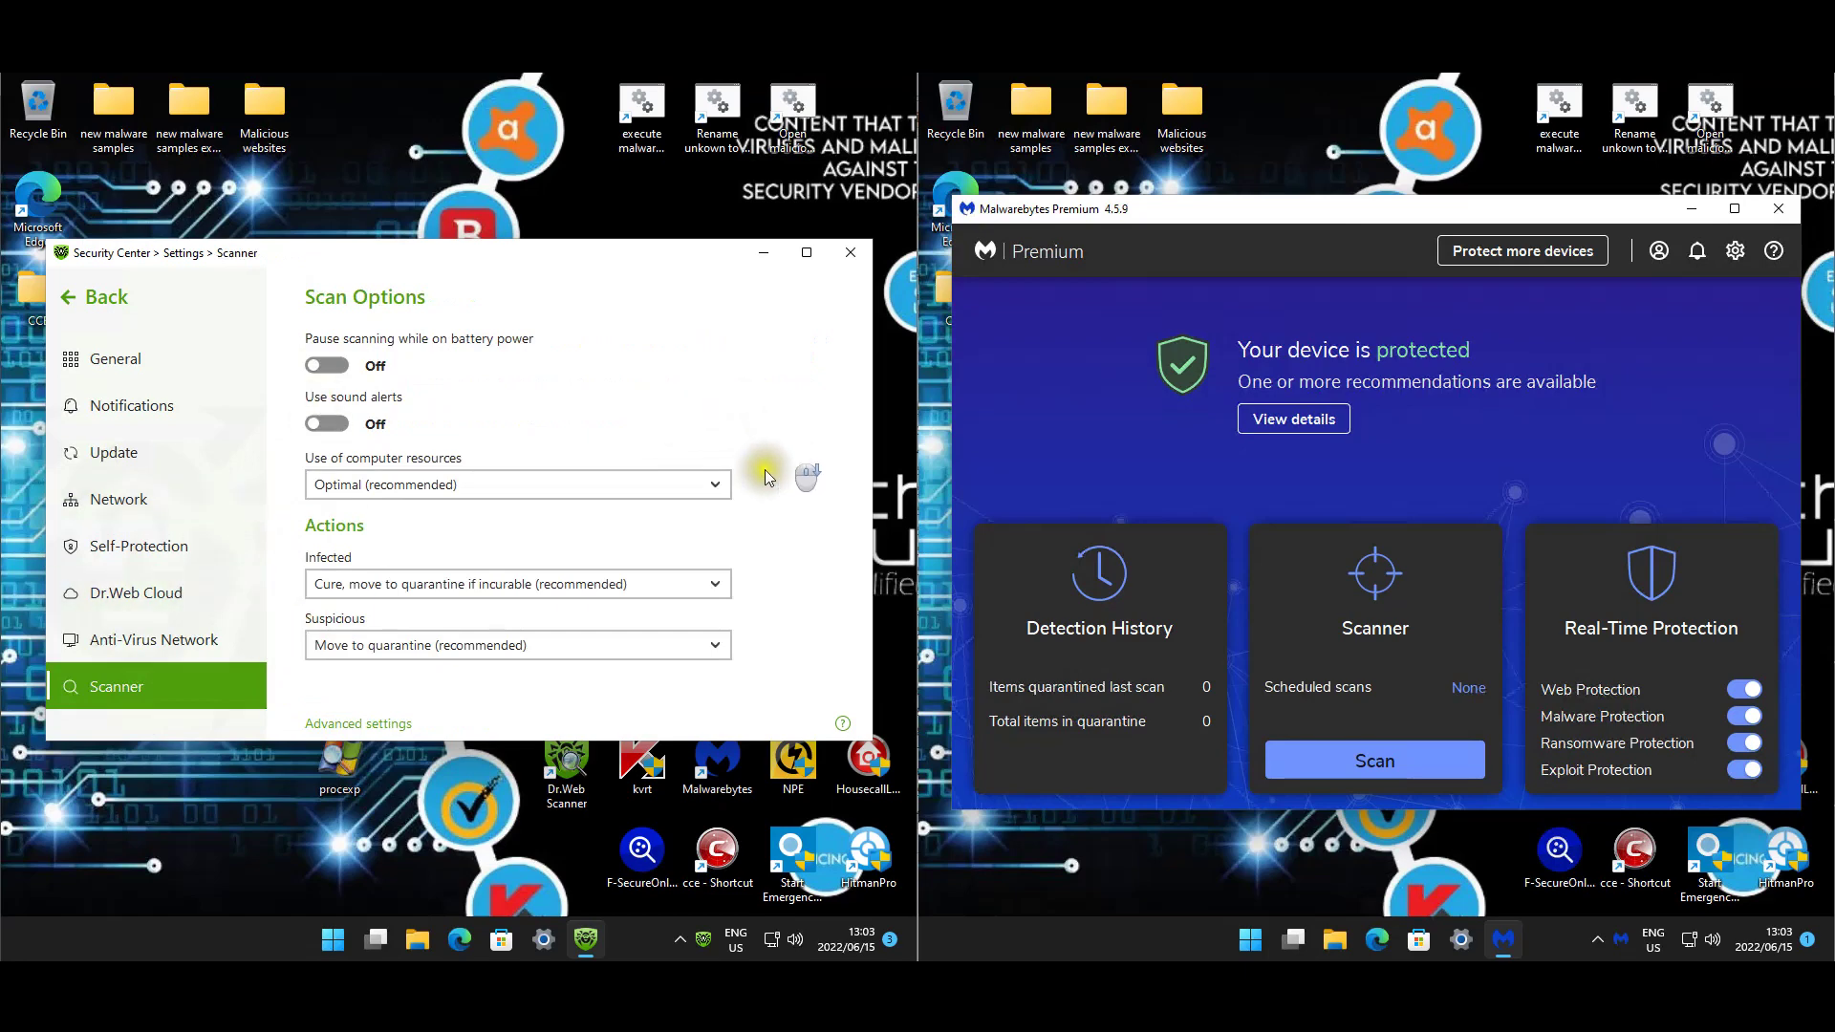
# Open Preventive Protection from the Security Center home and view the Ransomware Protection settings.
pyautogui.click(75, 306)
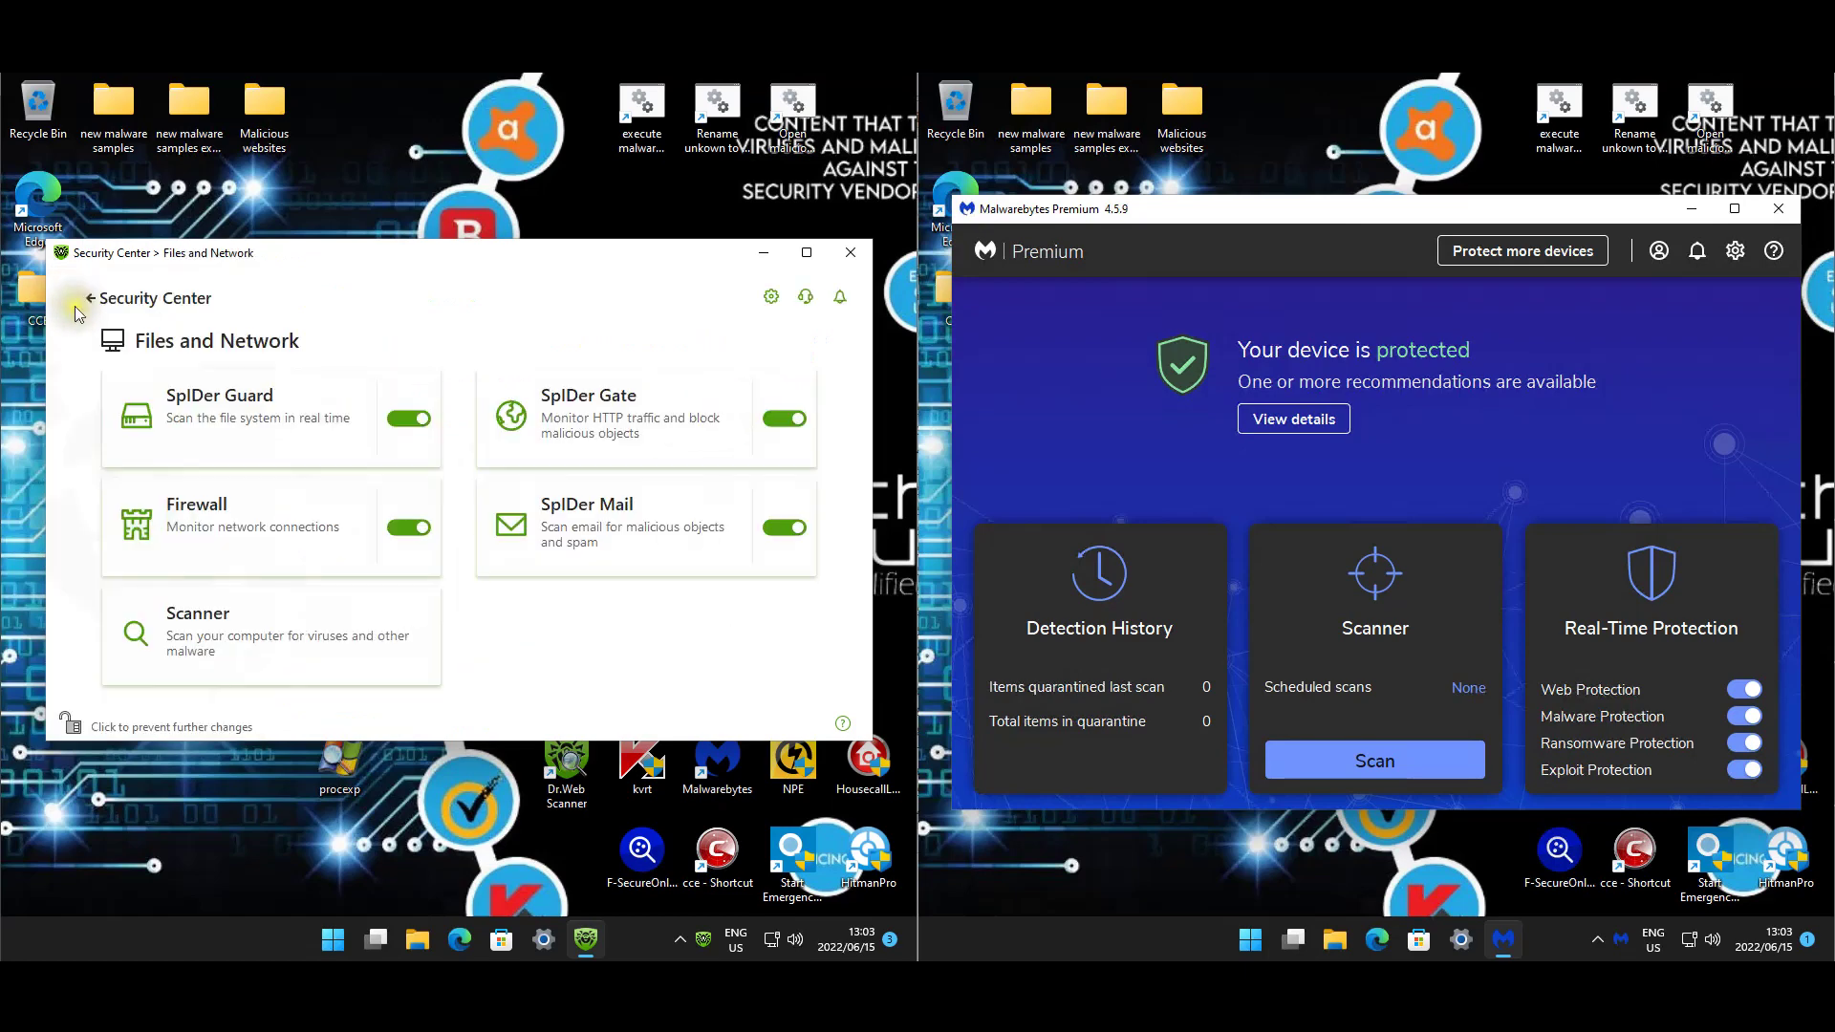
pyautogui.click(76, 309)
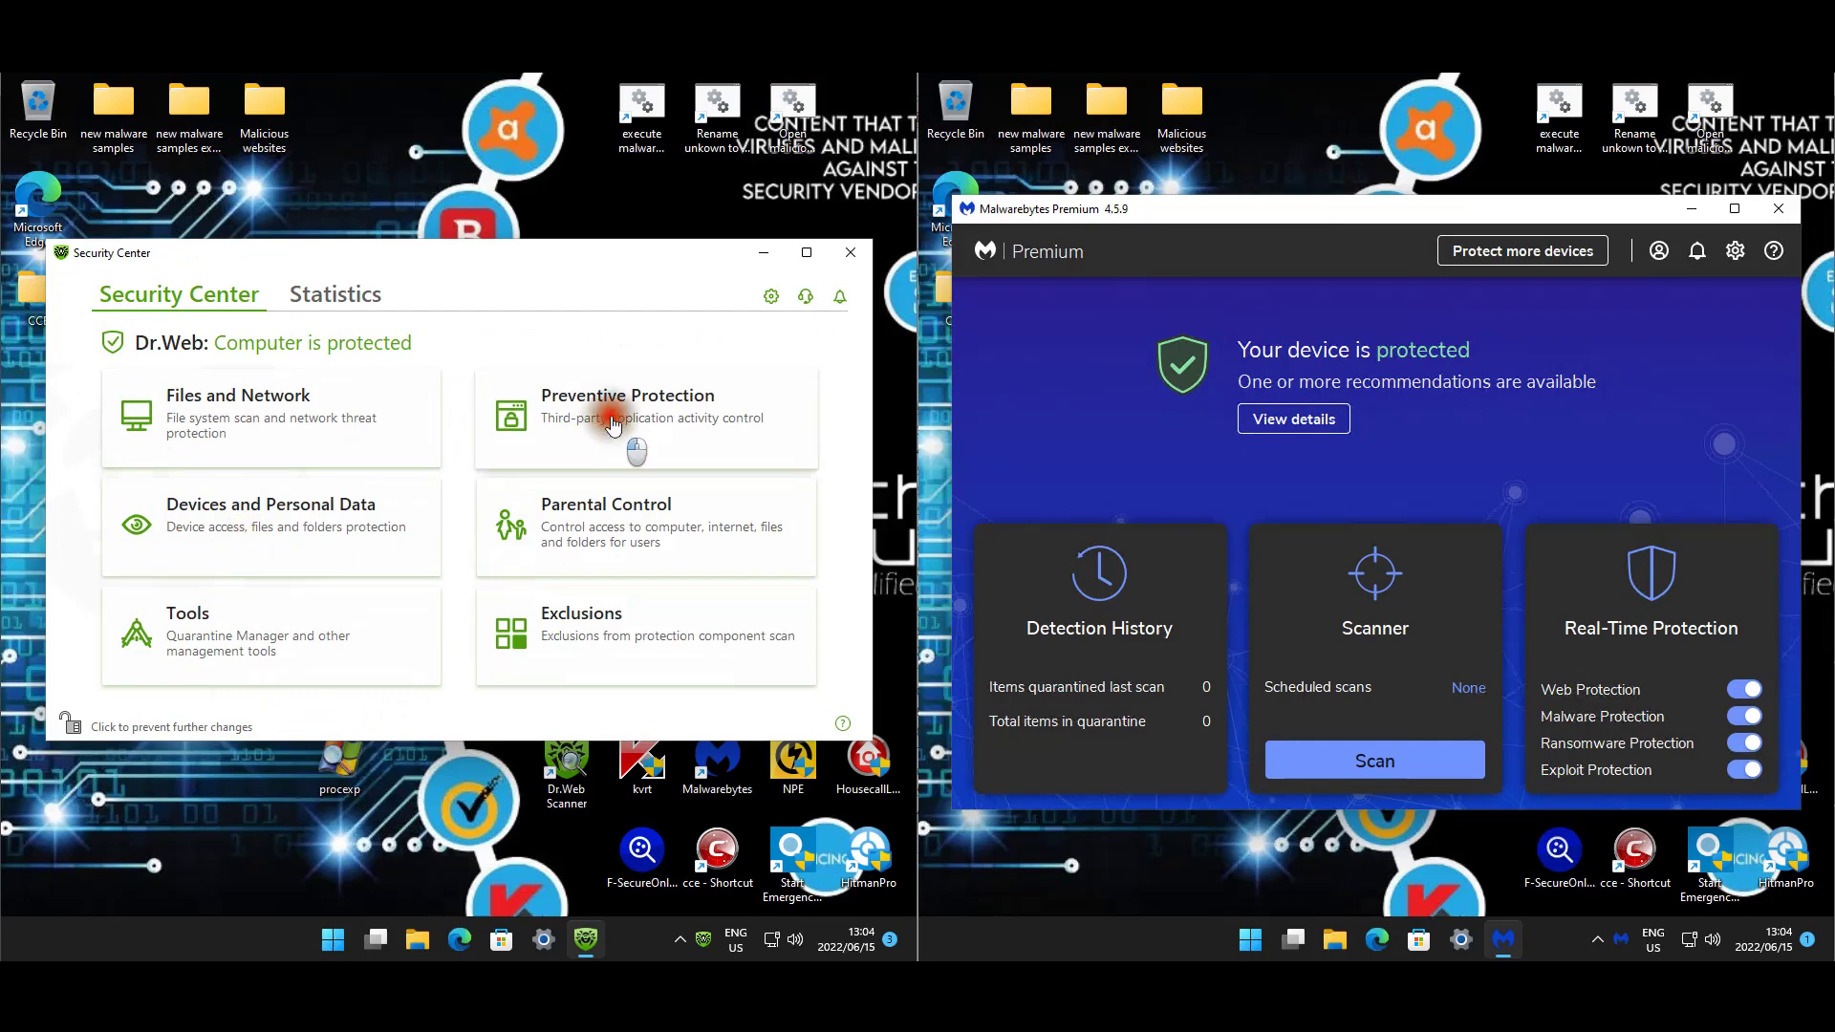
pyautogui.click(661, 435)
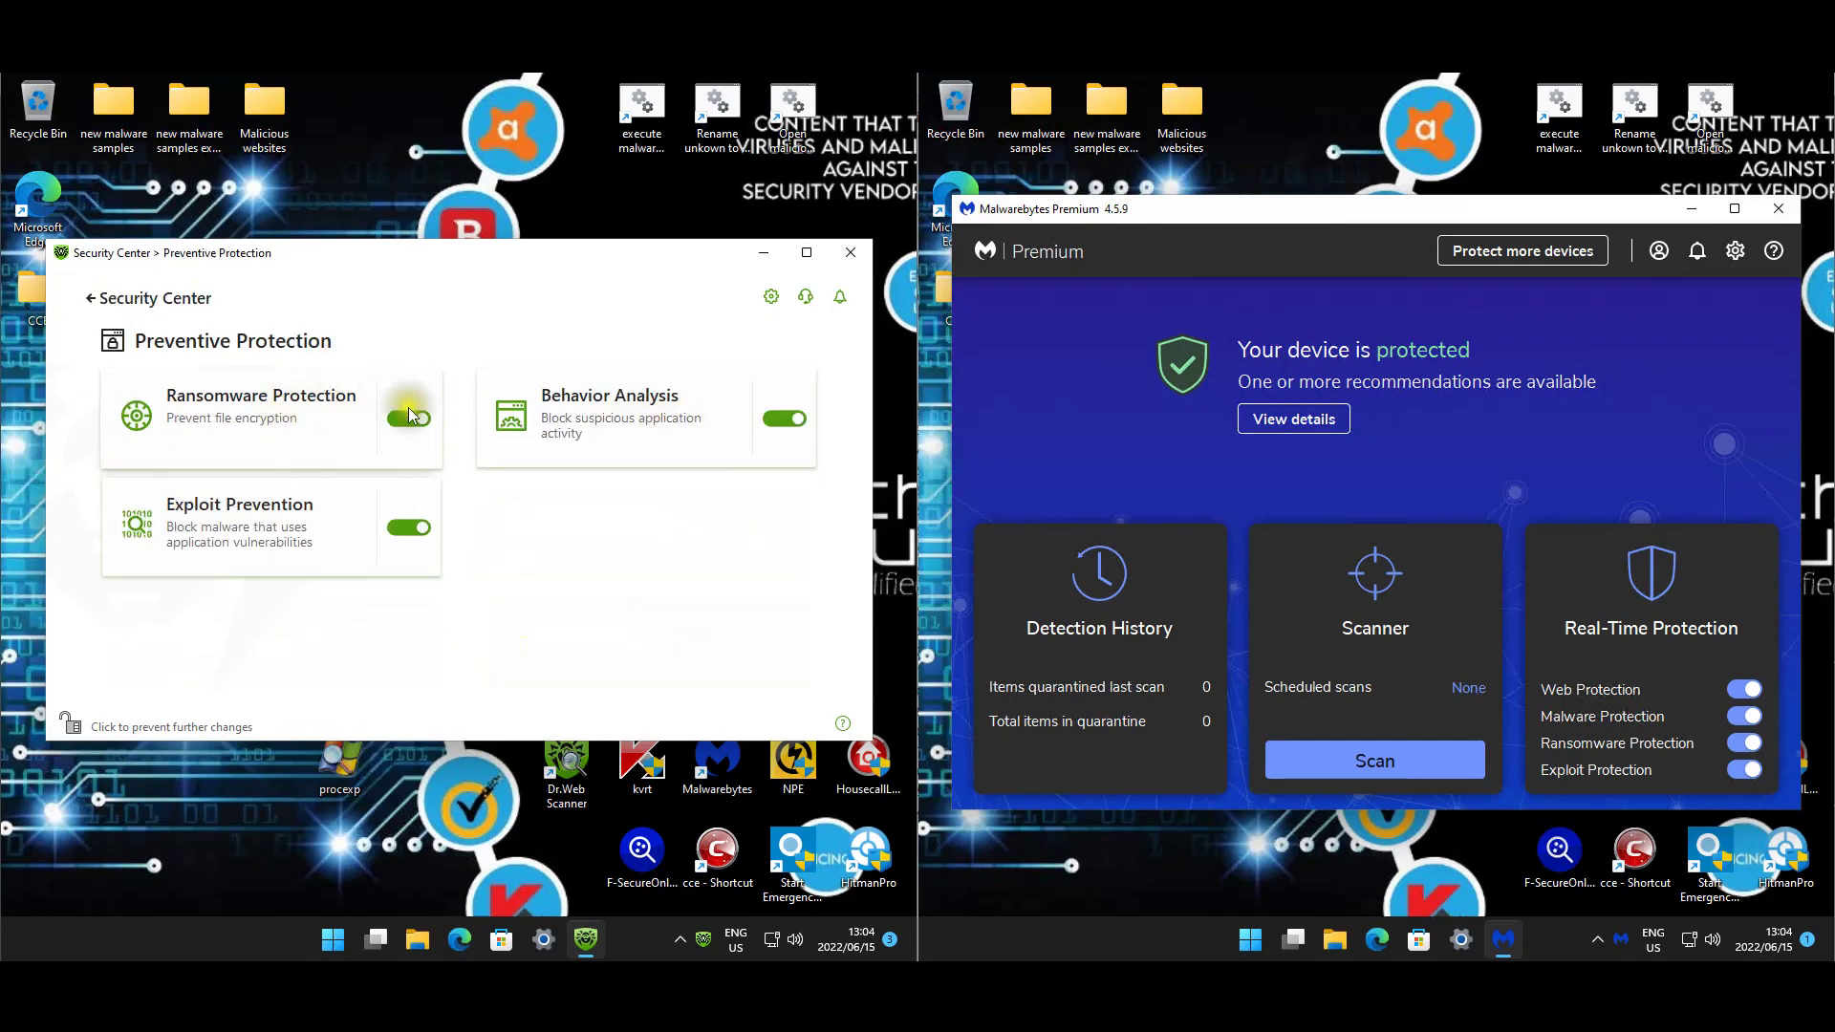
pyautogui.click(298, 426)
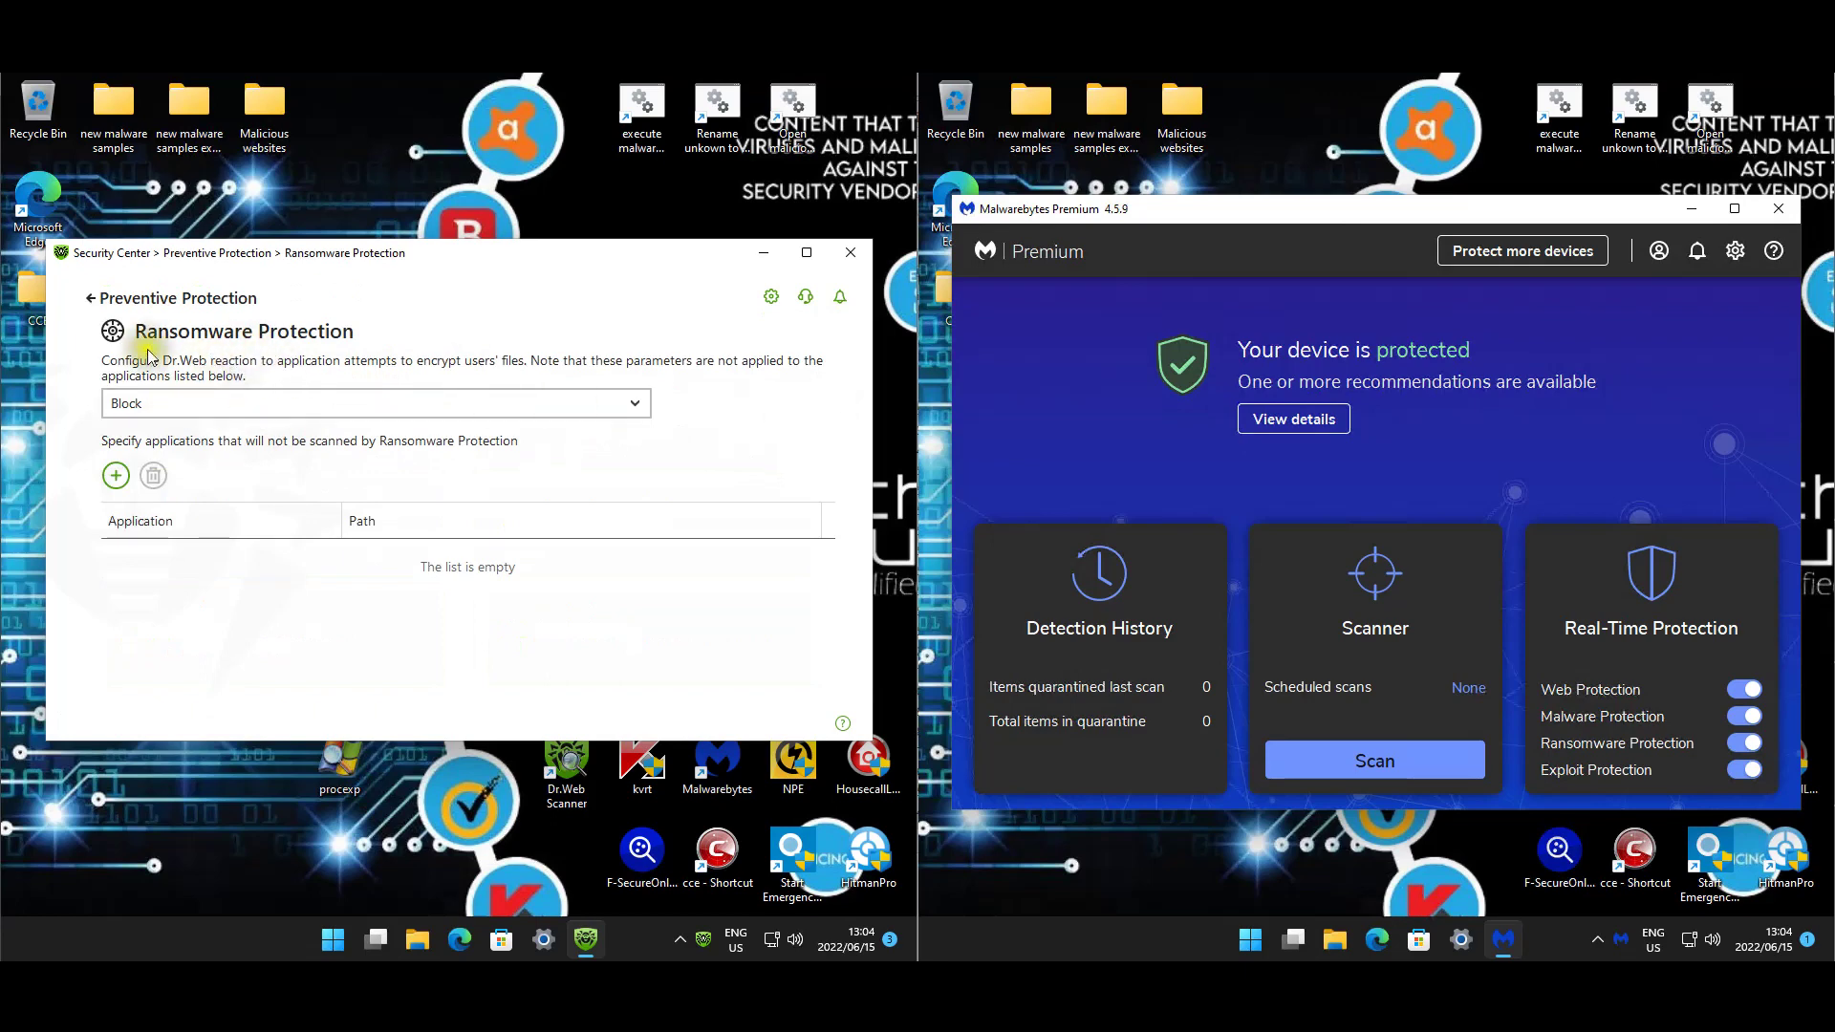
pyautogui.click(87, 302)
# Set Behavior Analysis protection level to Medium and view its per-application access rules.
pyautogui.click(626, 400)
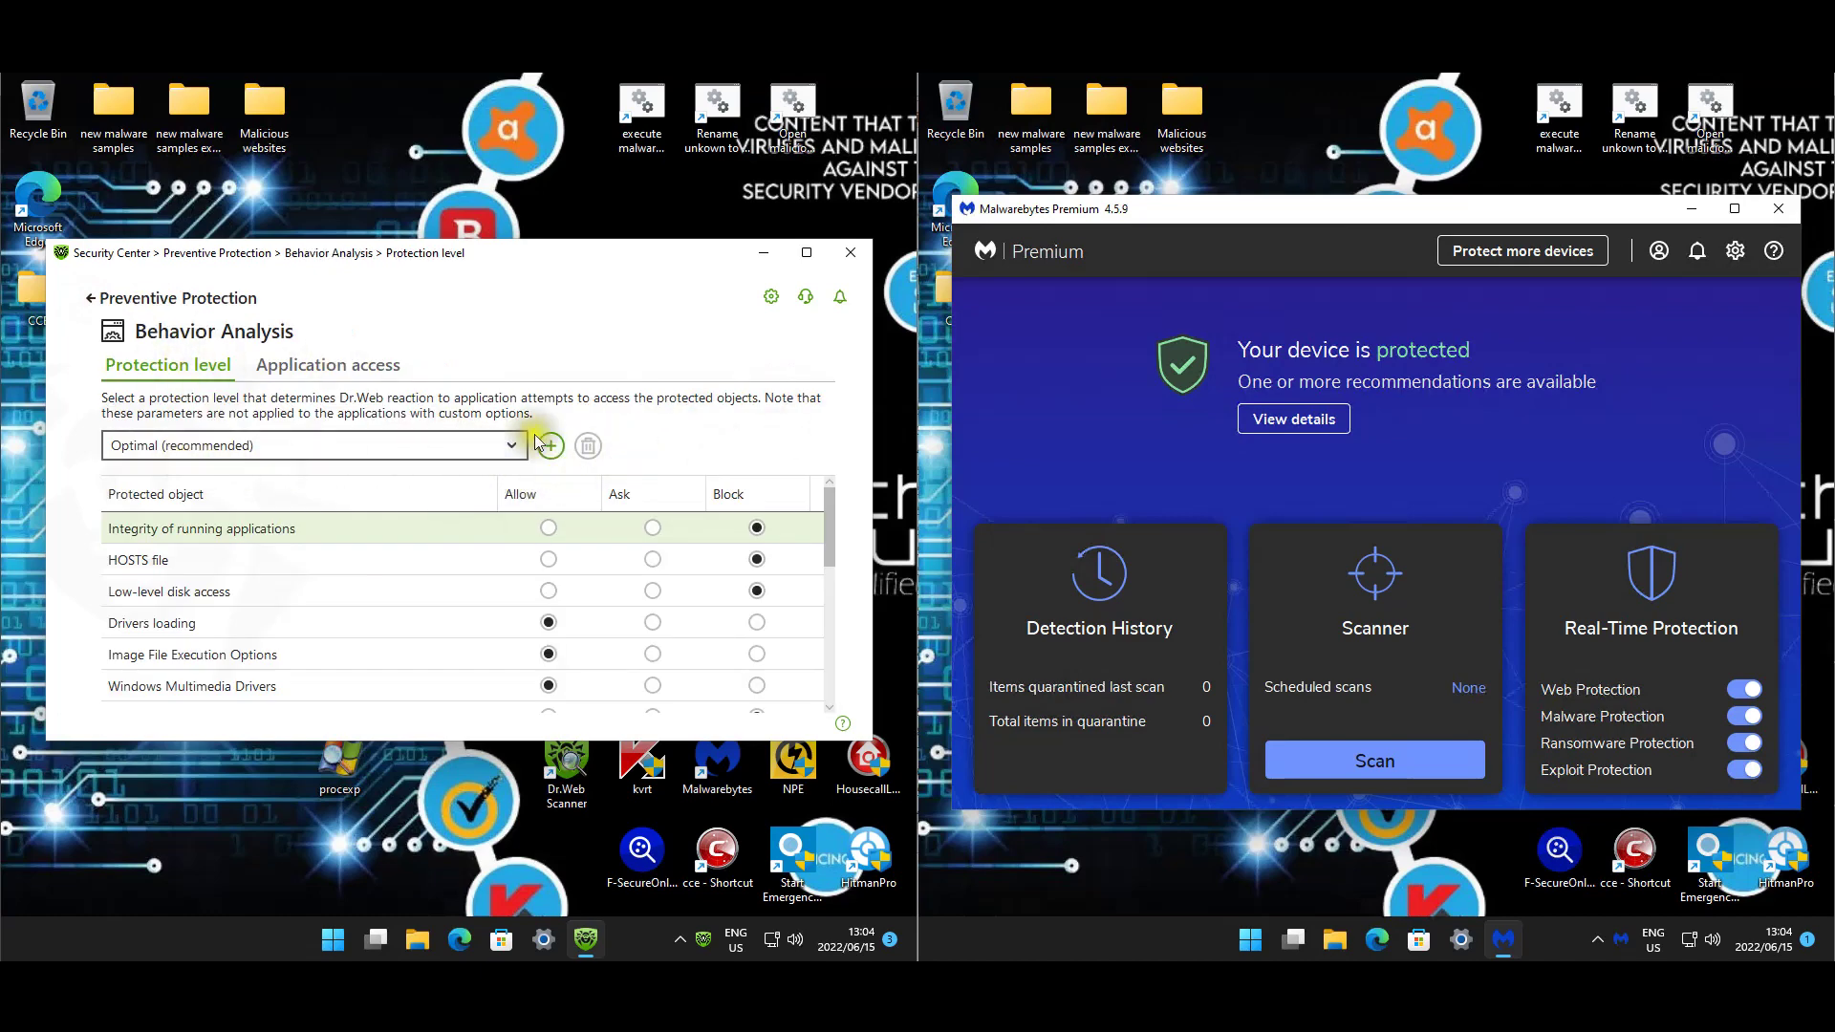
pyautogui.click(512, 445)
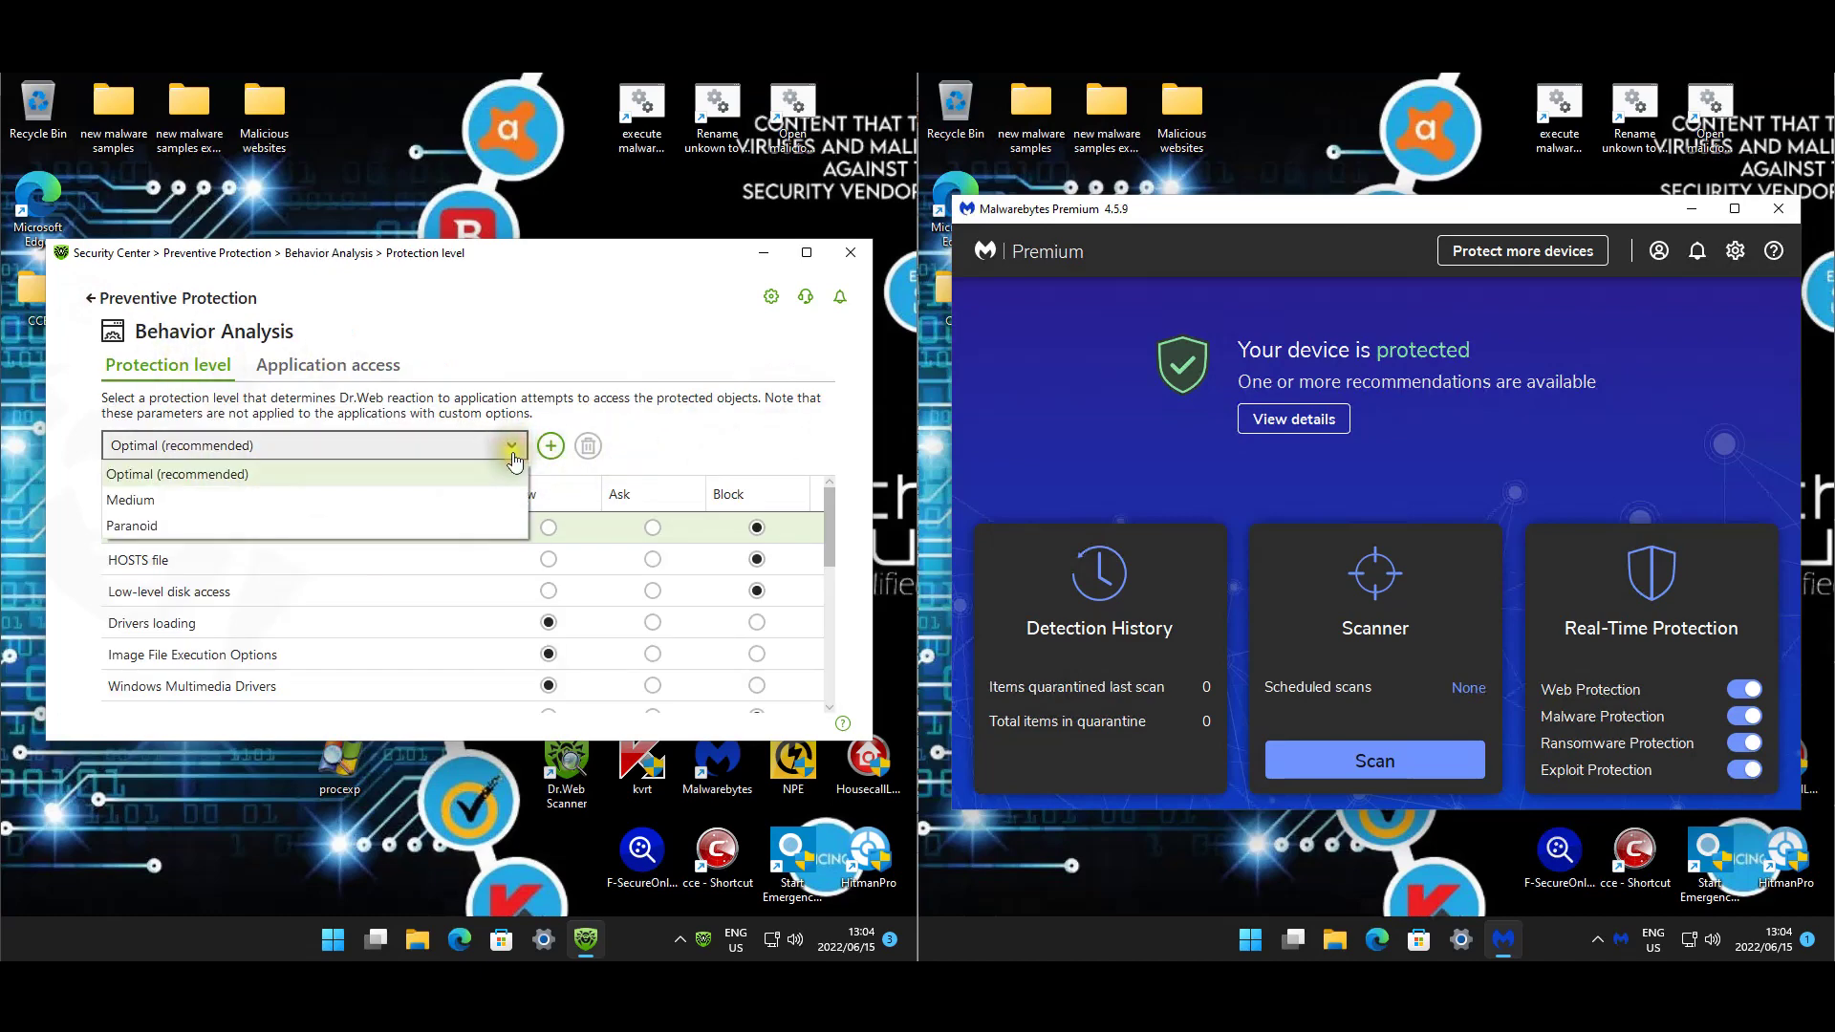
pyautogui.click(156, 513)
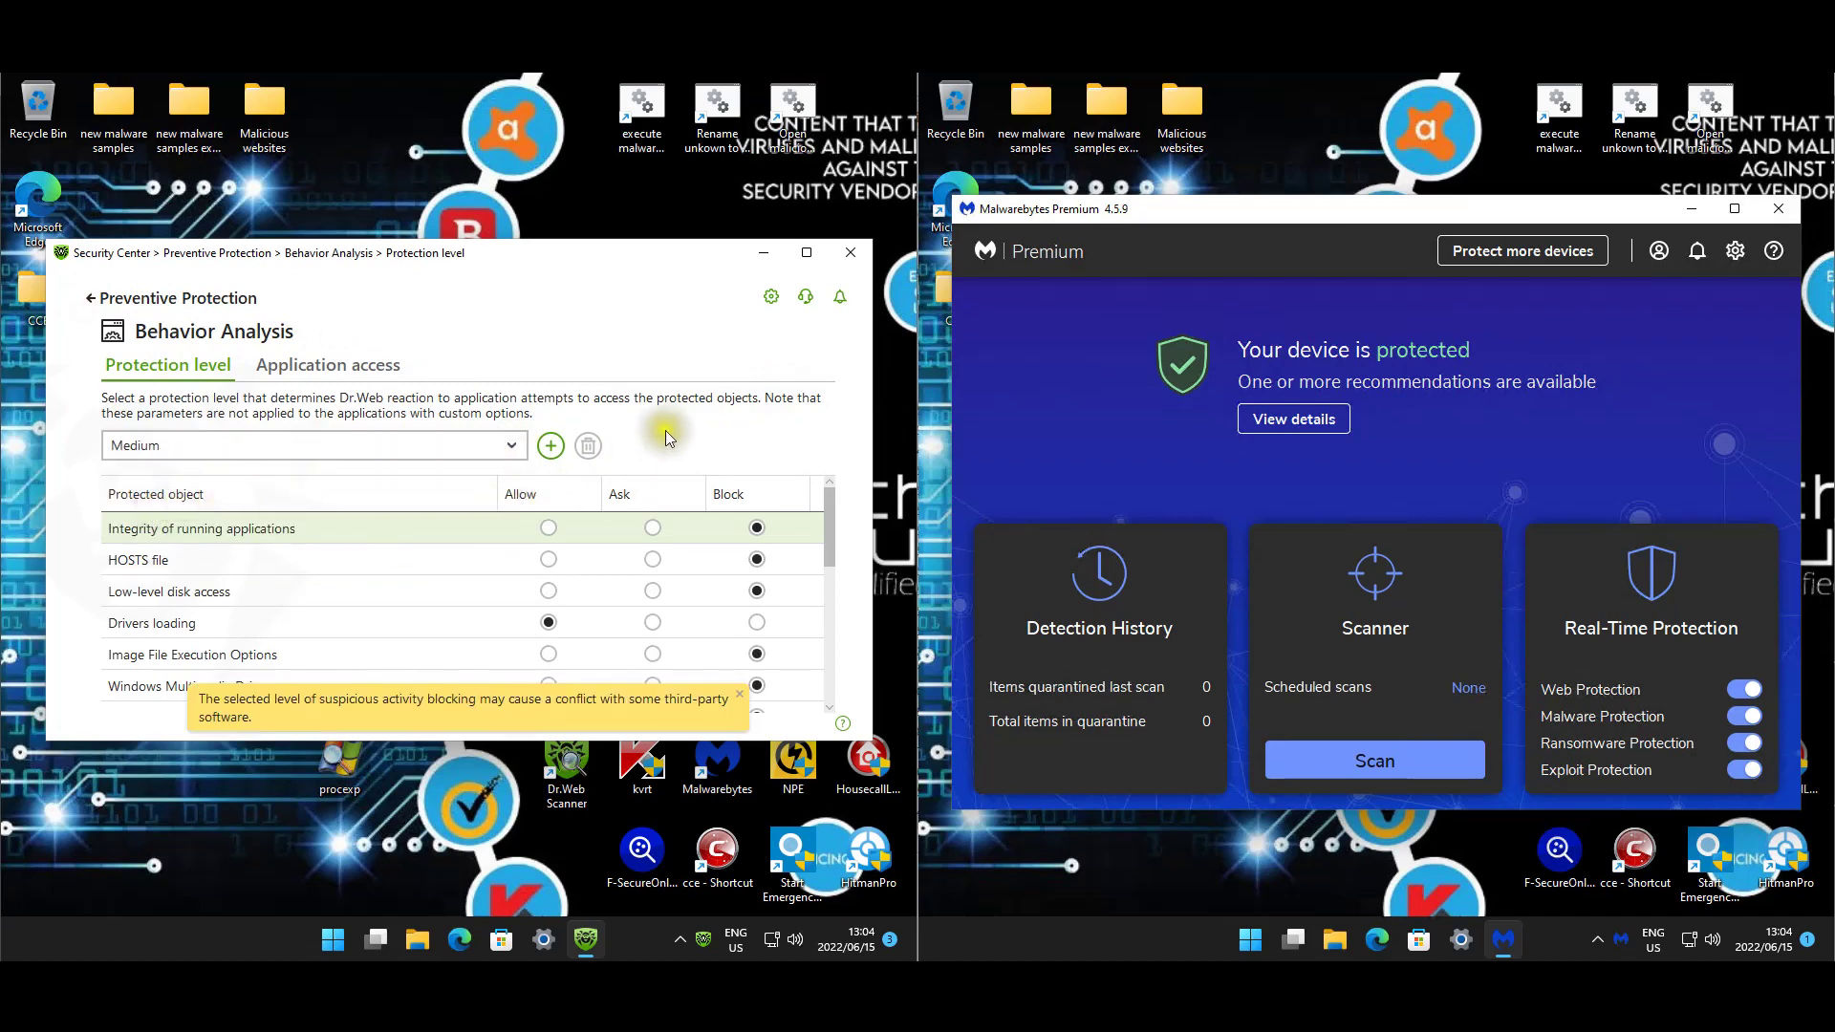
pyautogui.click(411, 362)
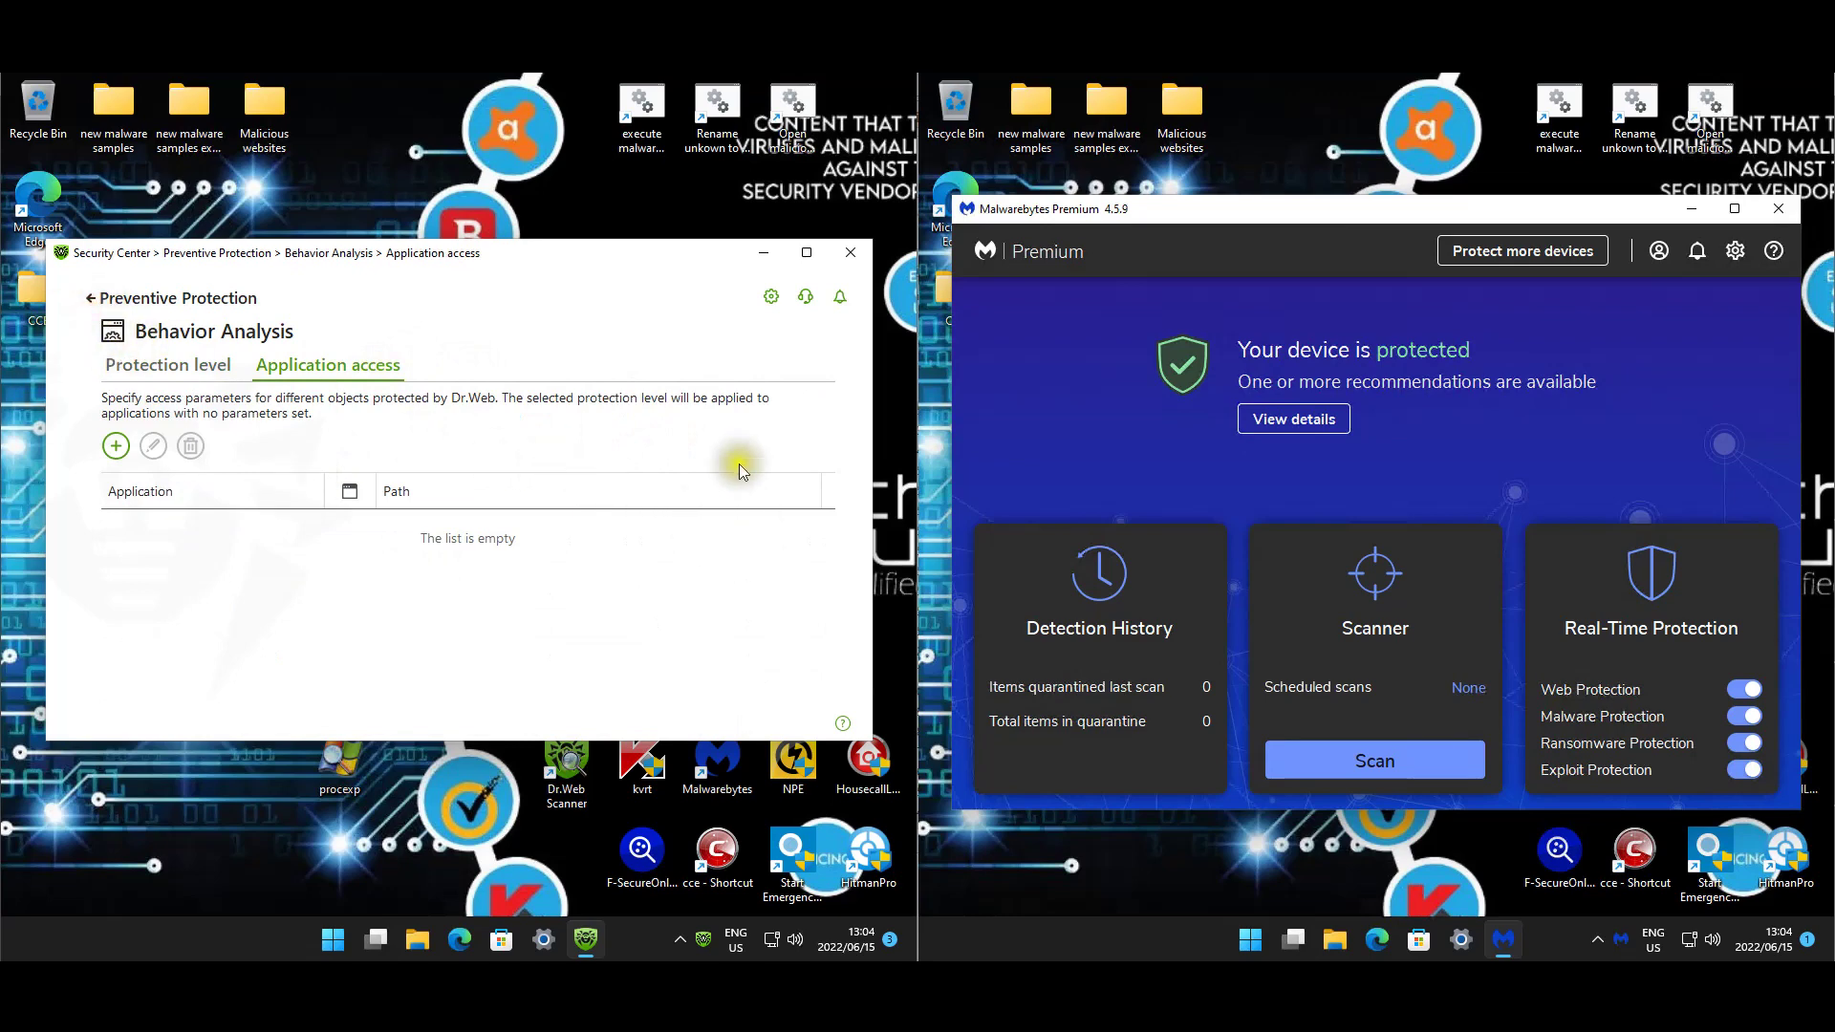
pyautogui.click(92, 299)
# View the Exploit Prevention mode choices unchanged, then recheck Ransomware Protection.
pyautogui.click(307, 520)
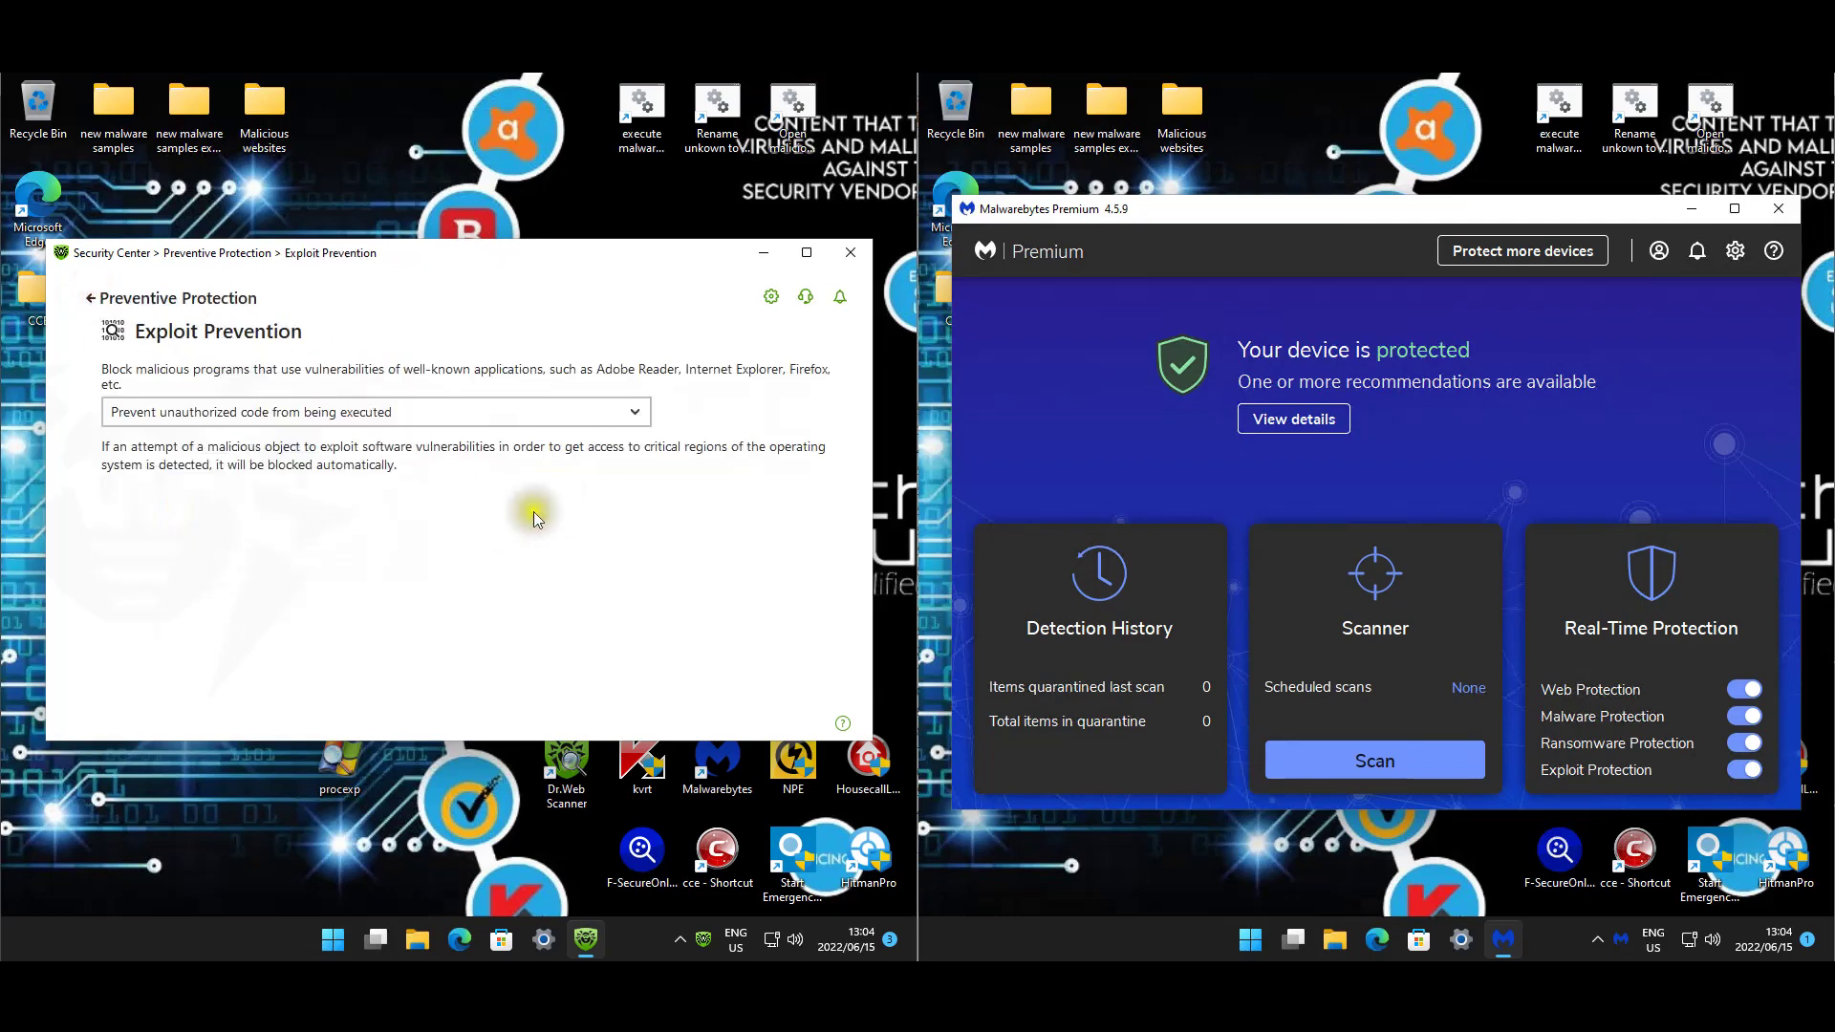
pyautogui.click(376, 417)
pyautogui.click(777, 411)
pyautogui.click(92, 299)
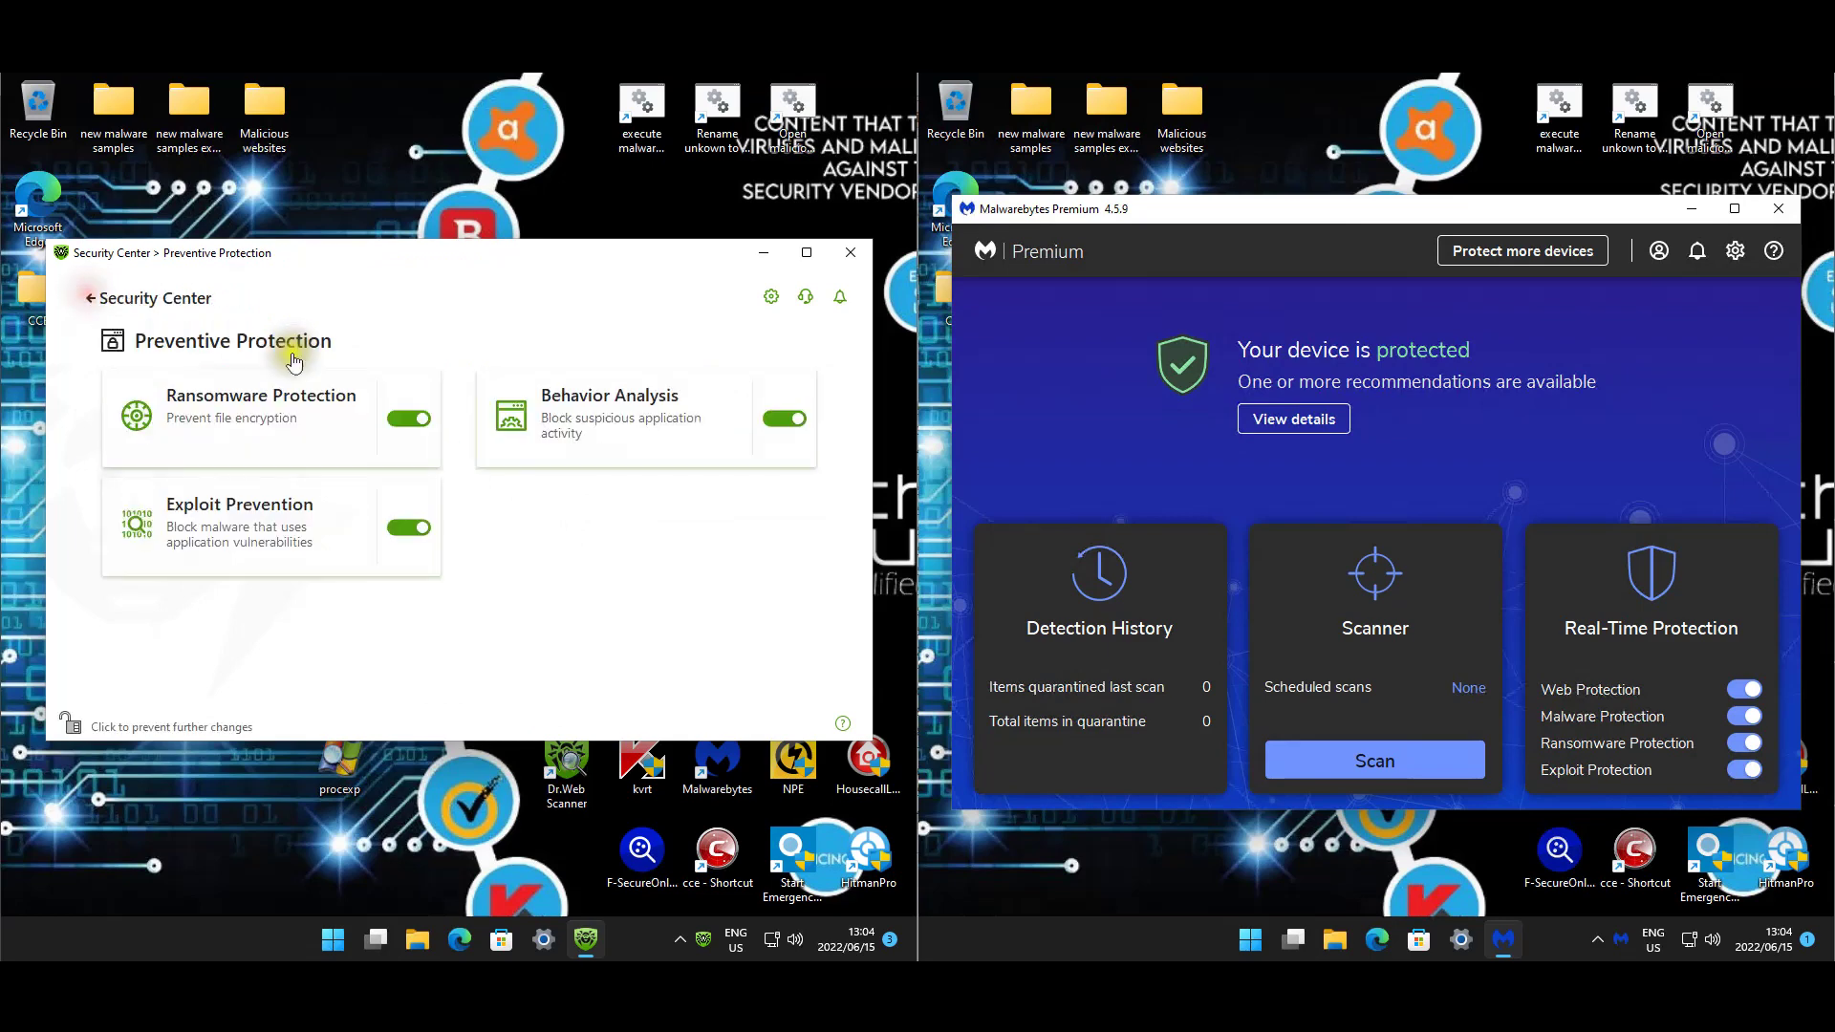
pyautogui.click(344, 426)
pyautogui.click(91, 302)
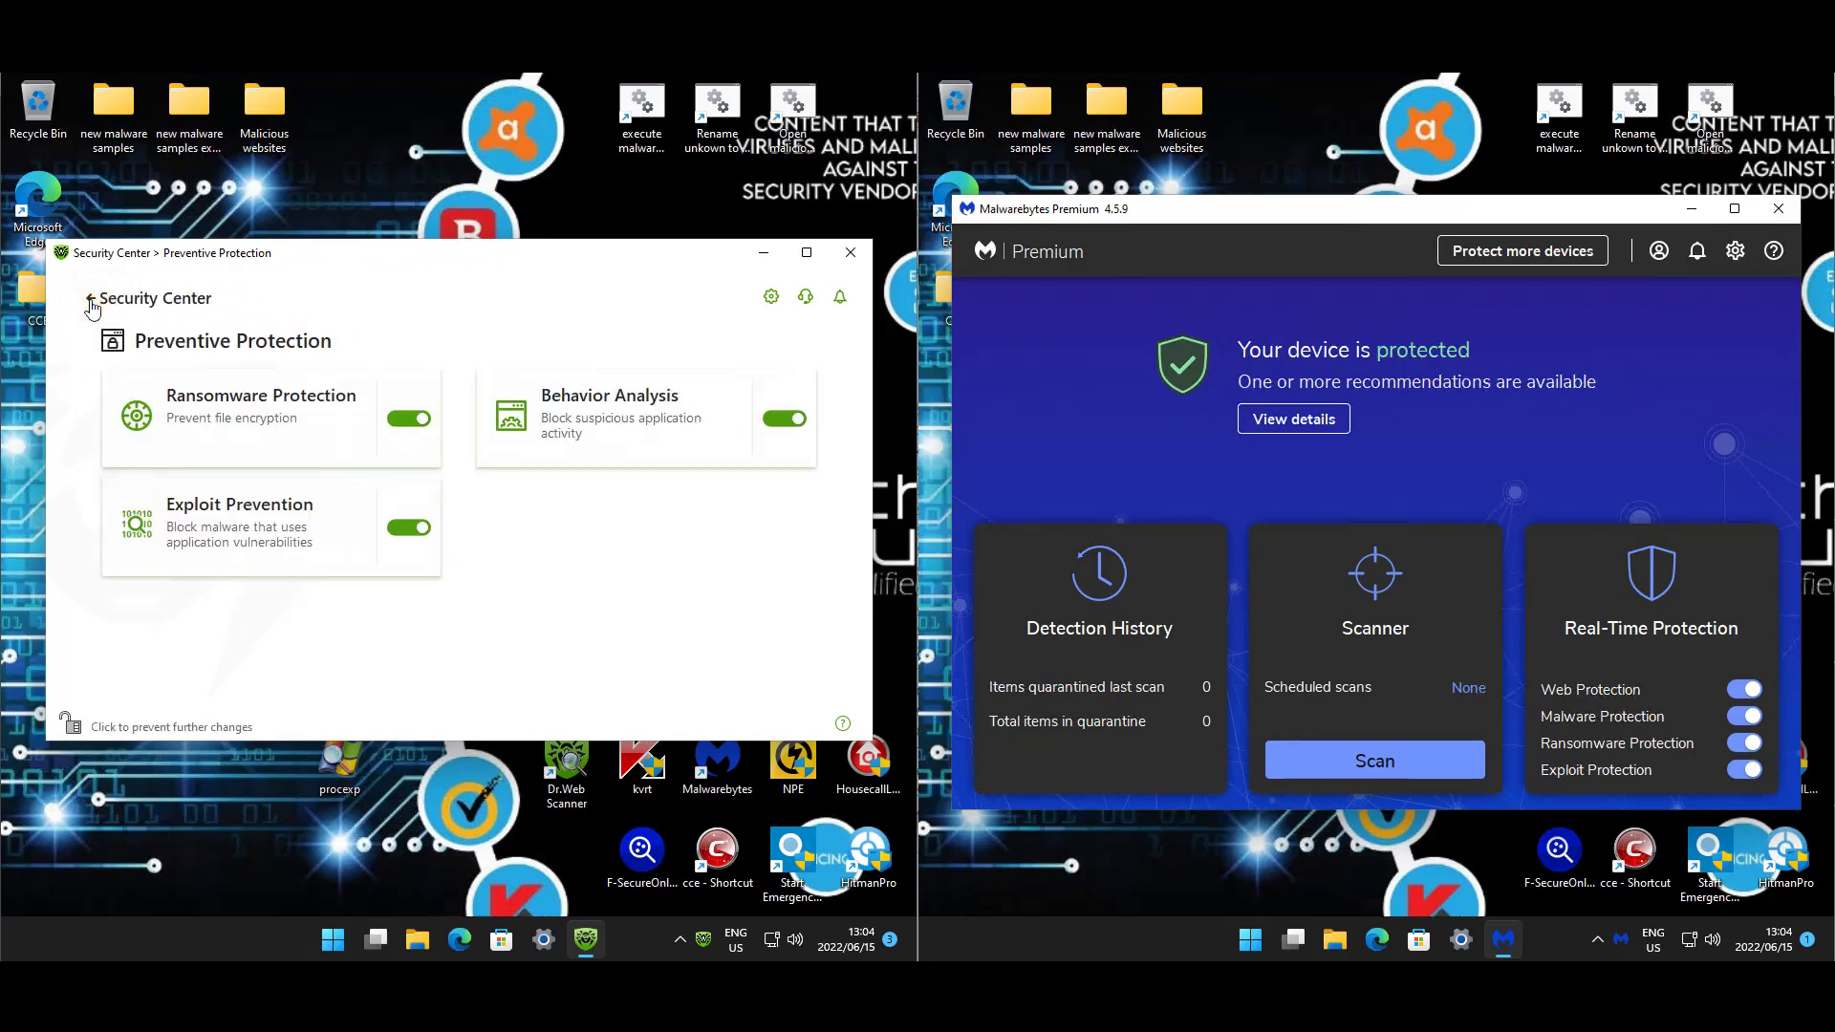
# View the Webcams and Data Loss Prevention settings under Devices and Personal Data.
pyautogui.click(91, 302)
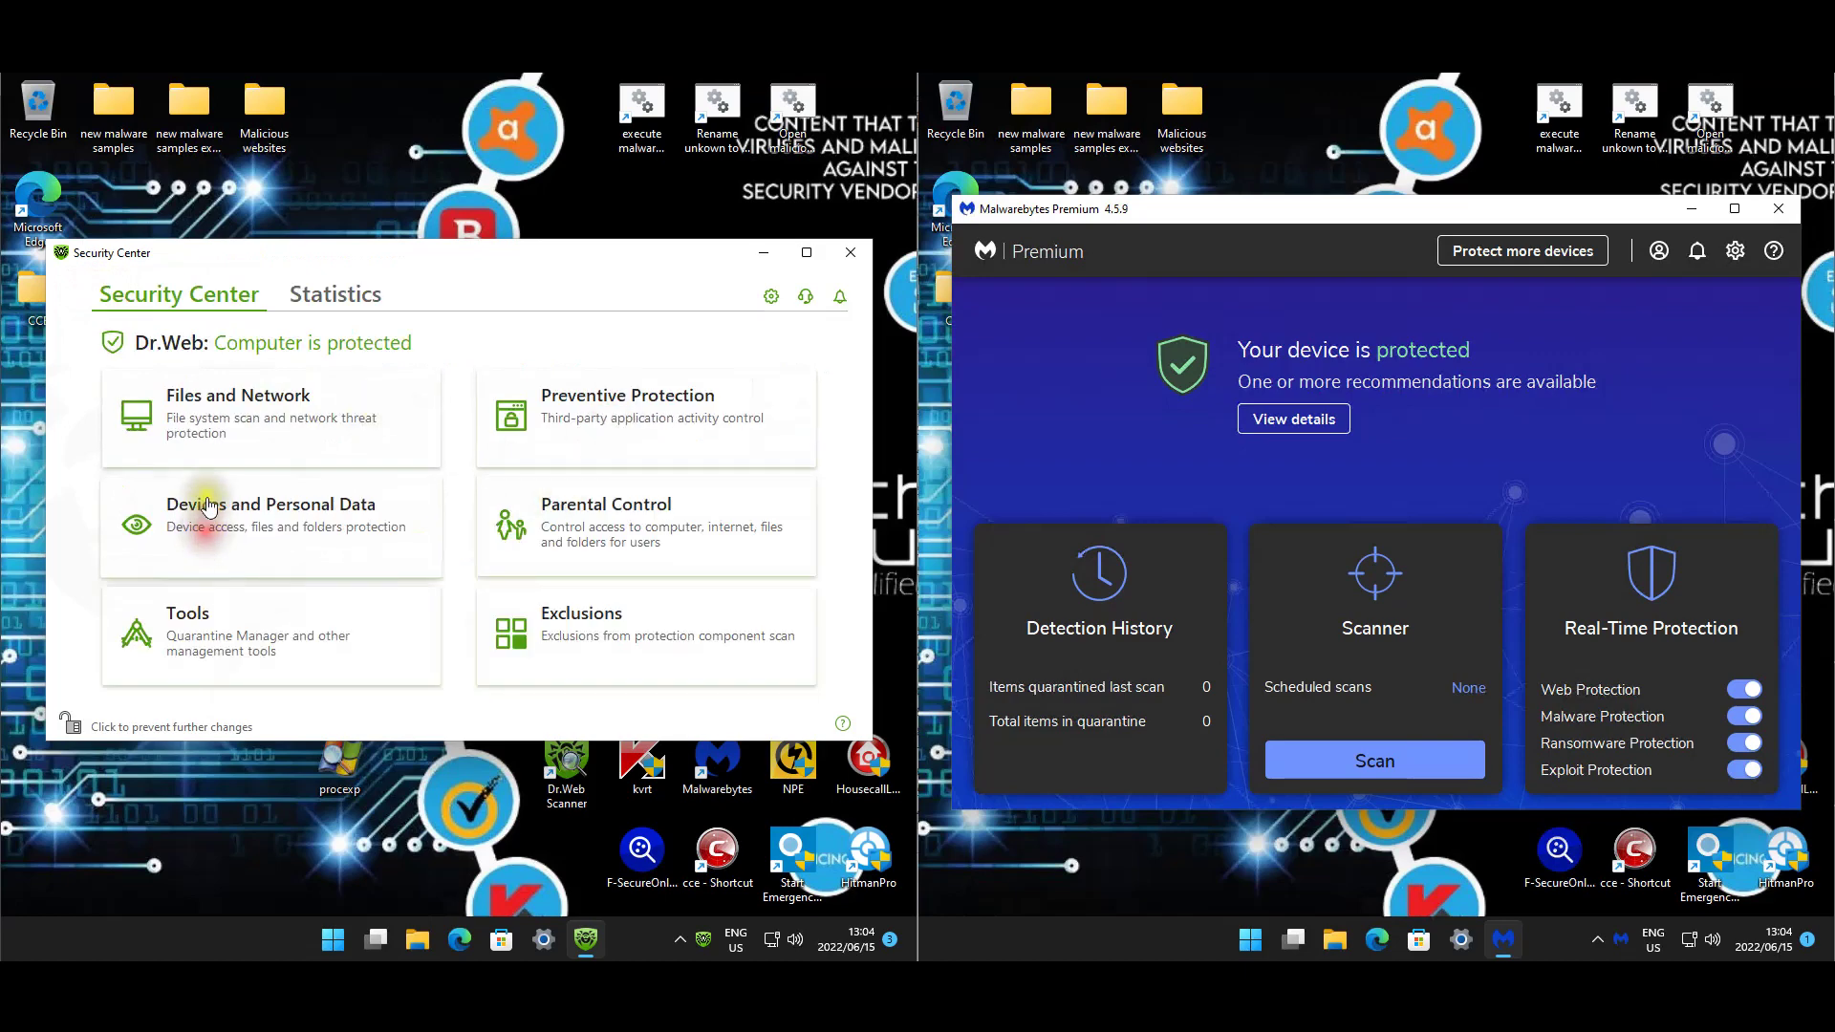
pyautogui.click(209, 507)
pyautogui.click(192, 395)
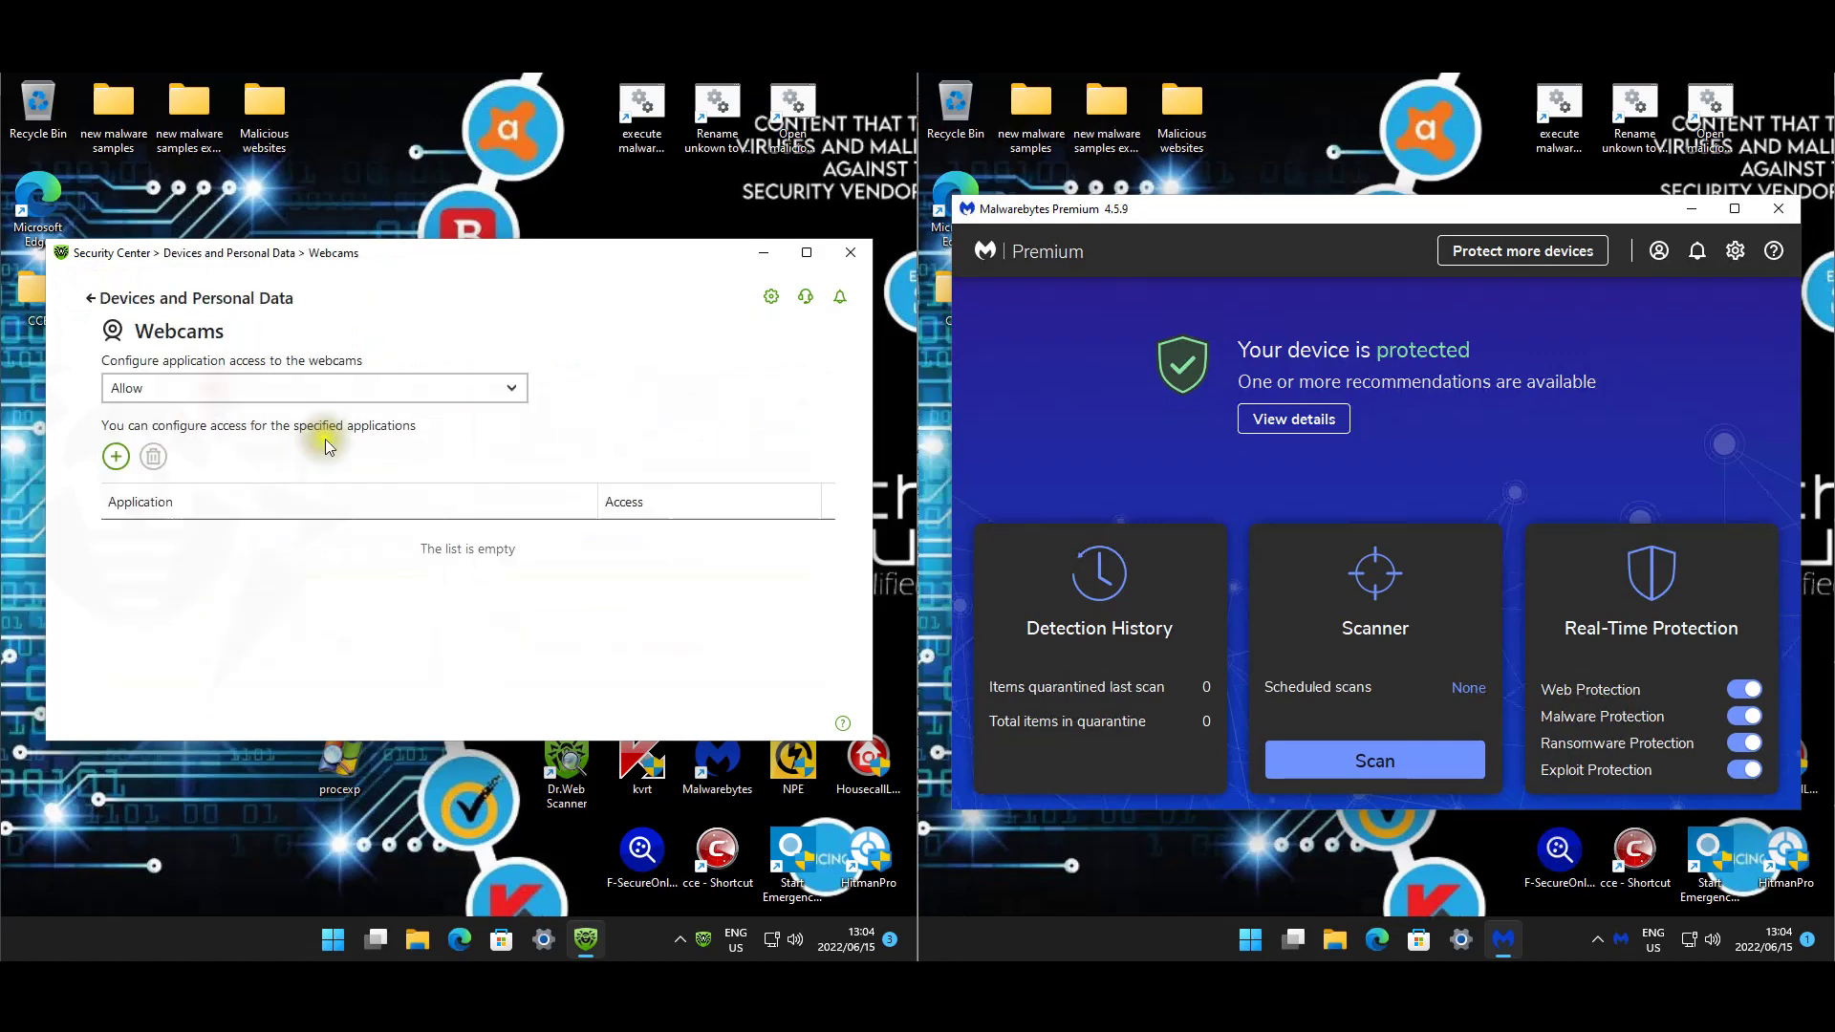
pyautogui.click(88, 300)
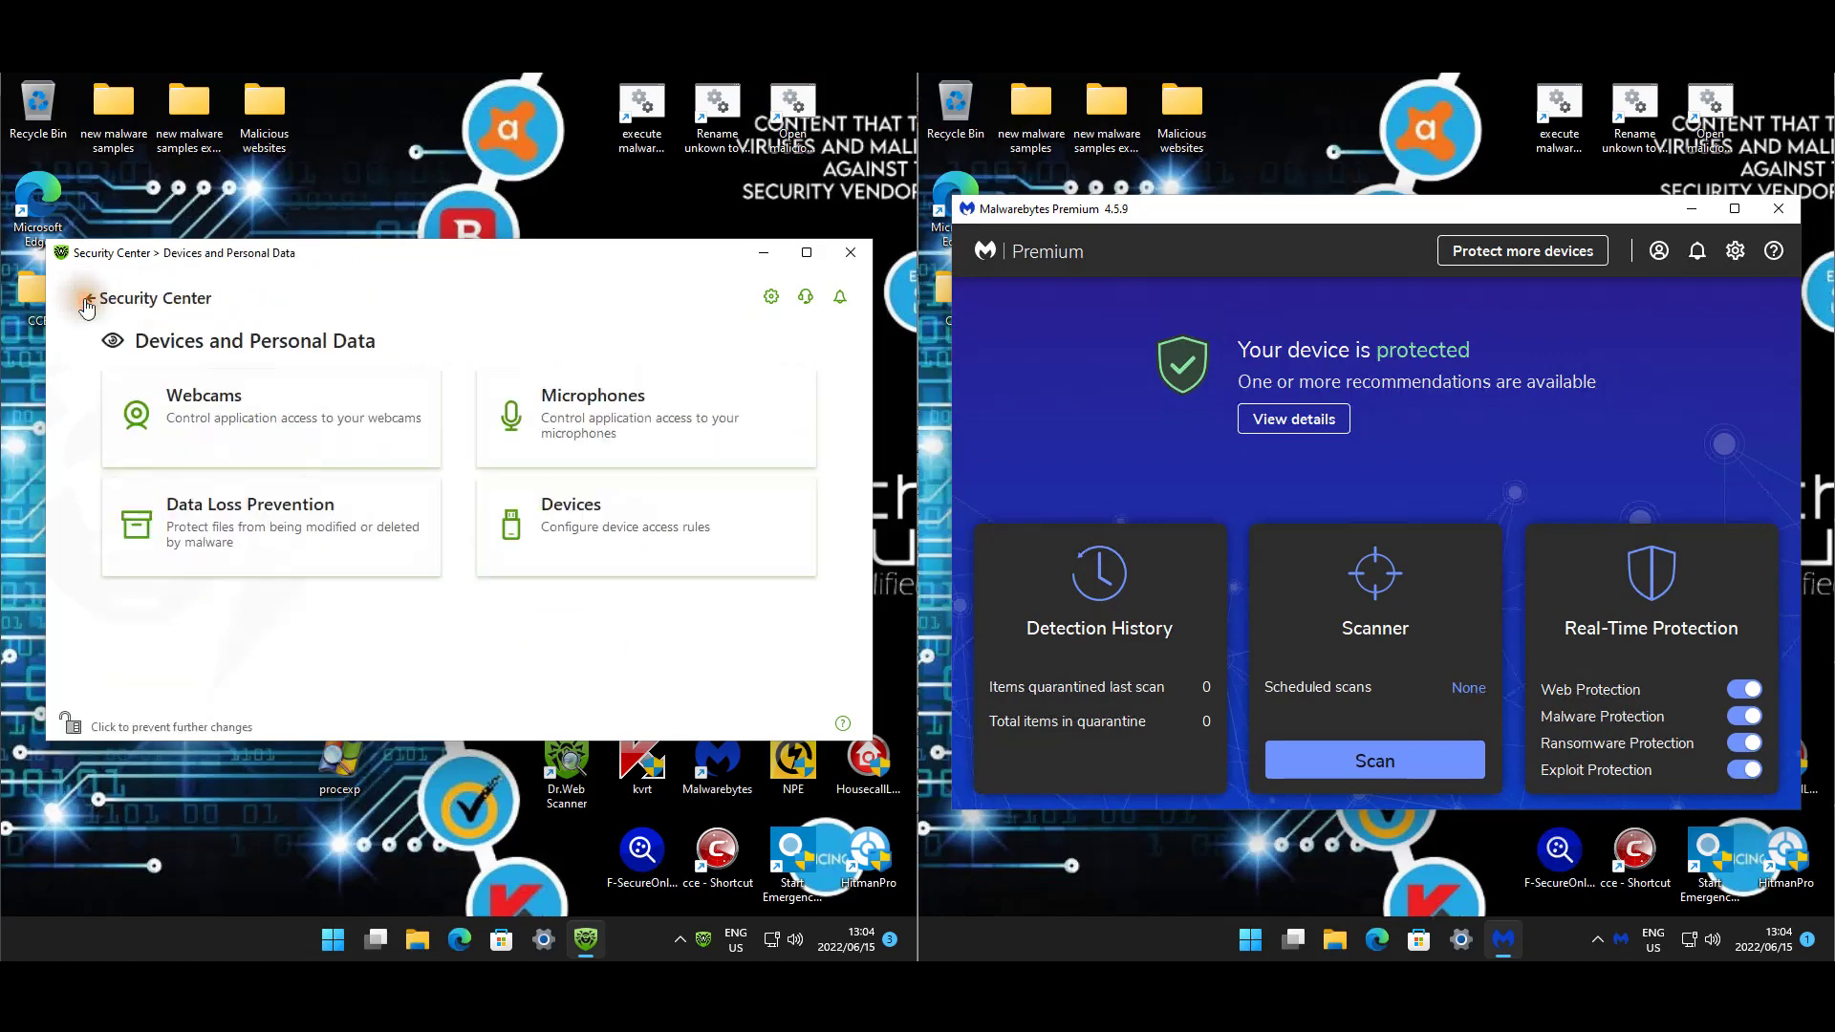
pyautogui.click(348, 499)
pyautogui.click(91, 302)
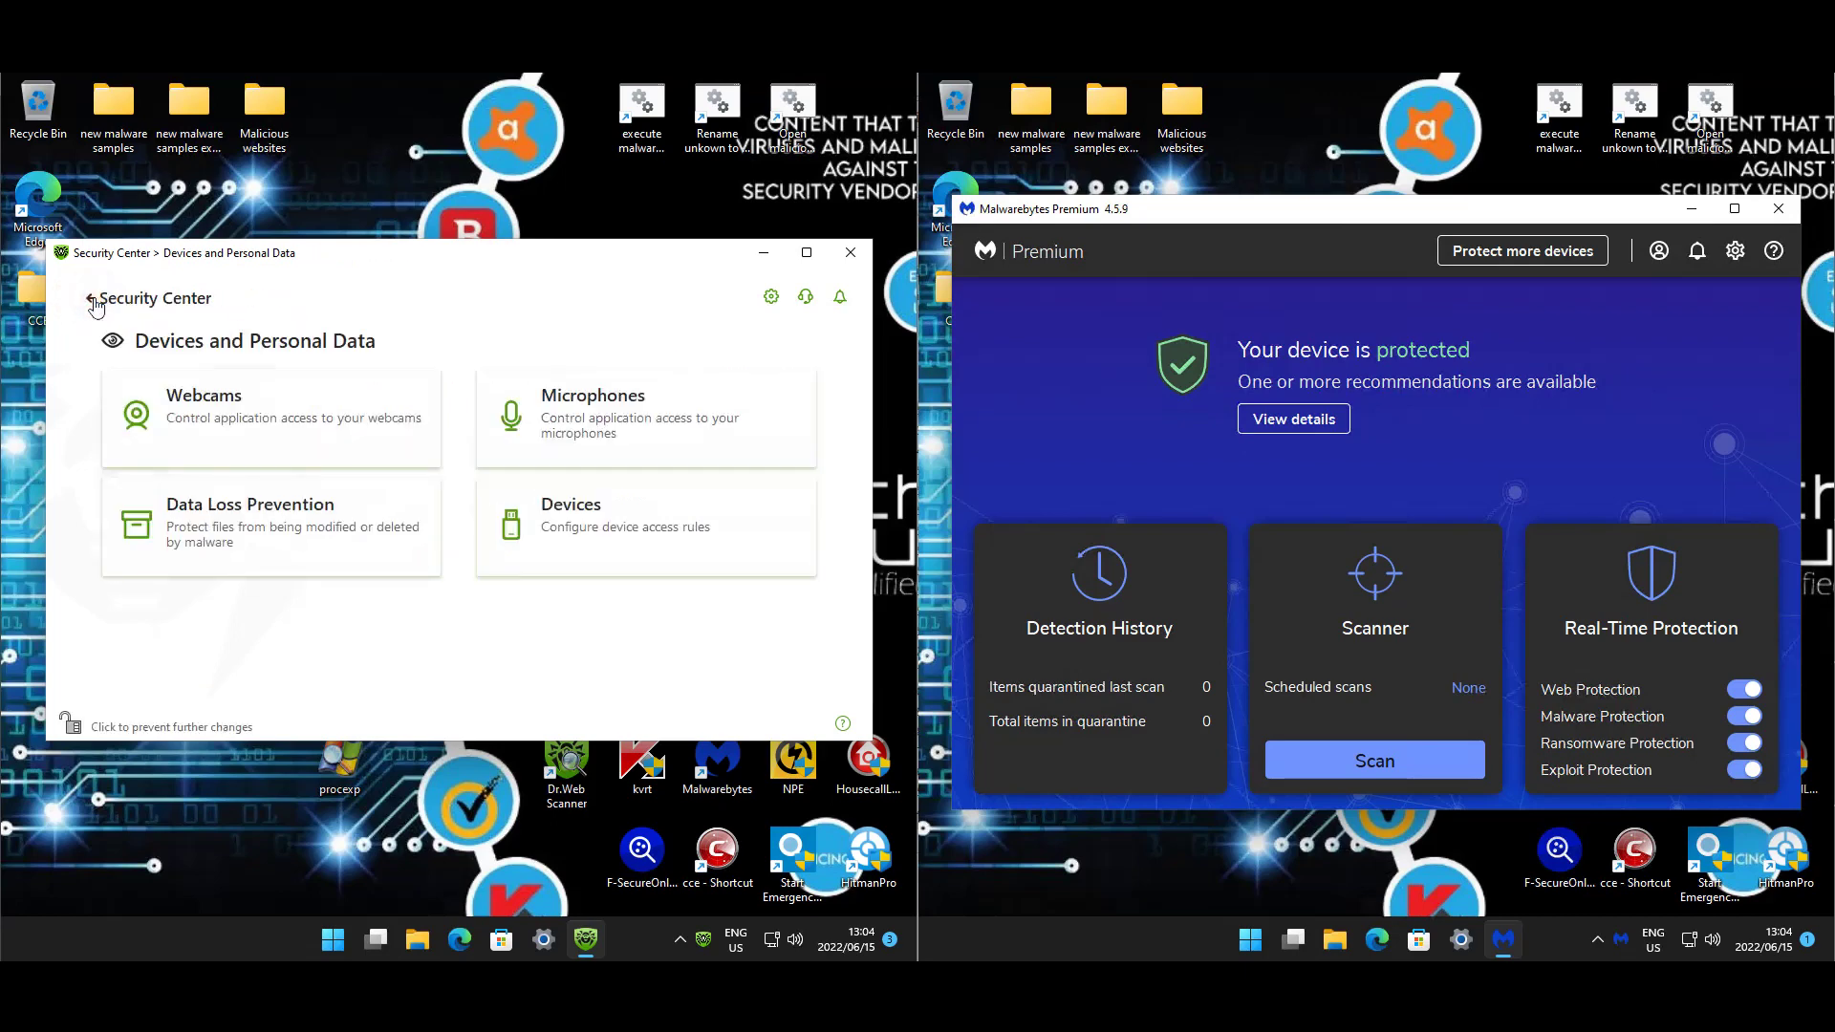
pyautogui.click(91, 304)
# View the Tools and Exclusions sections, returning to the Security Center home.
pyautogui.click(307, 641)
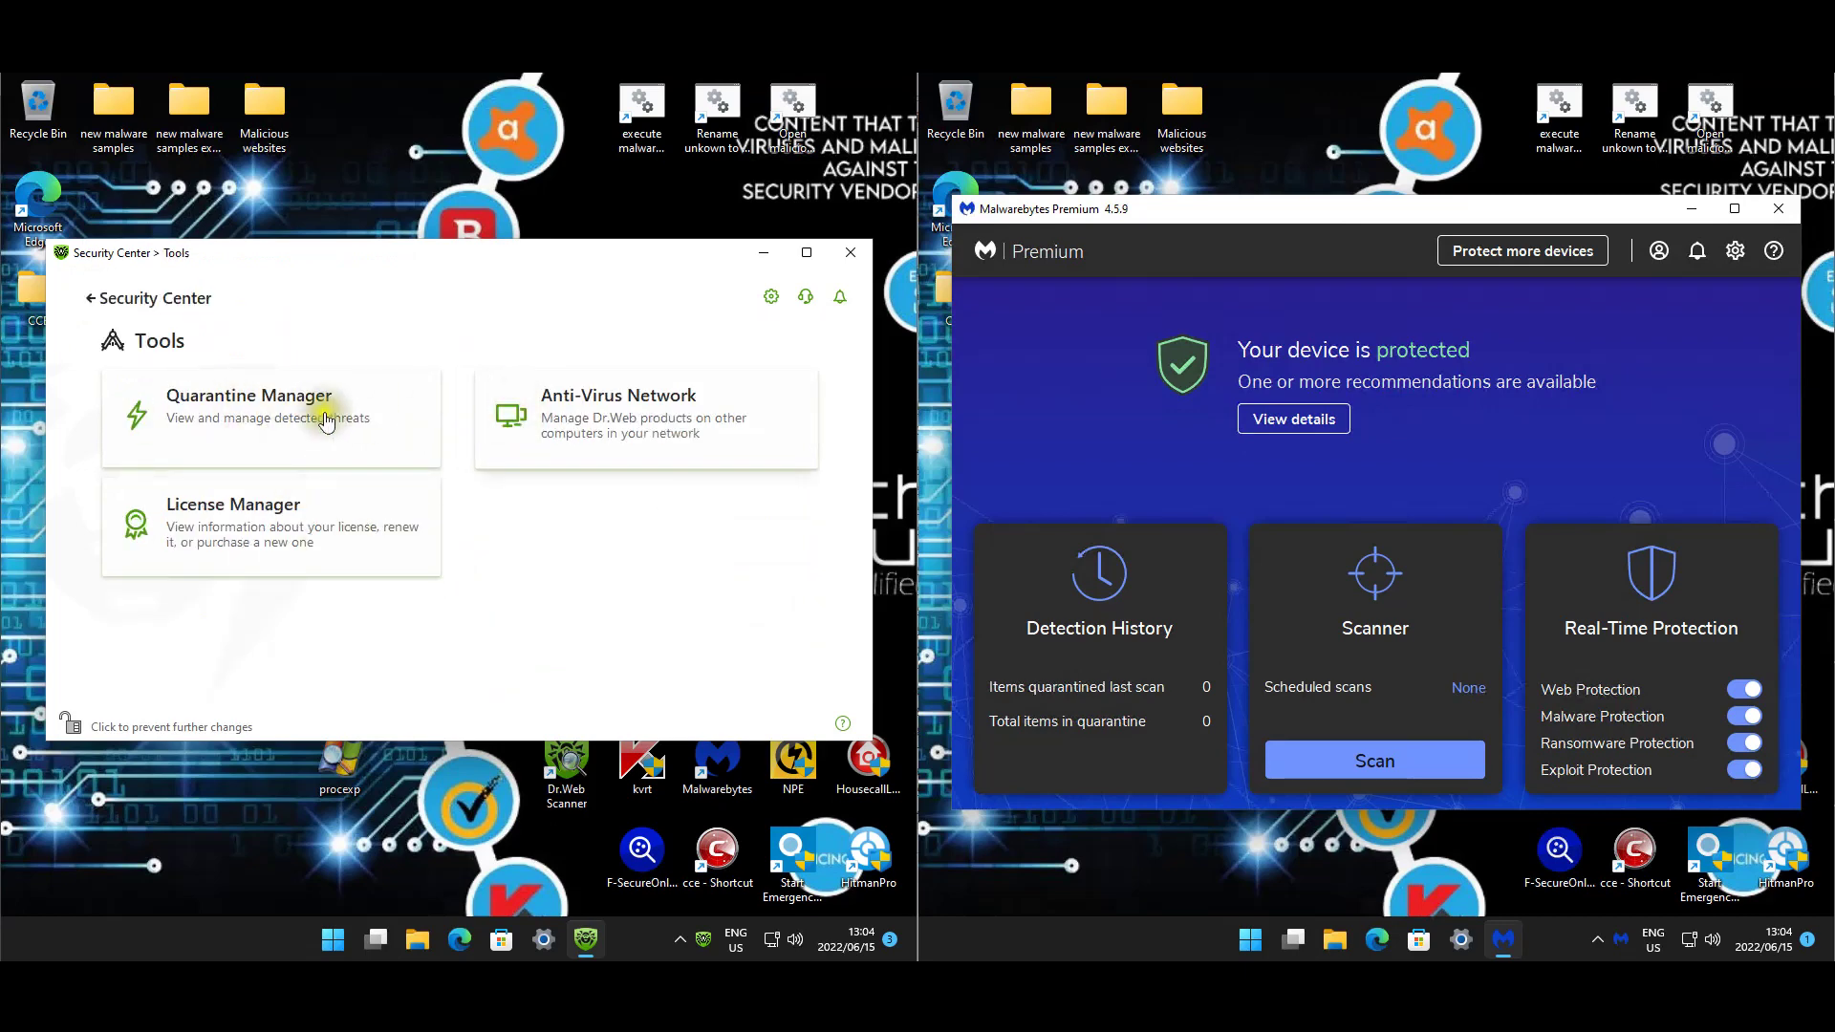
pyautogui.click(94, 303)
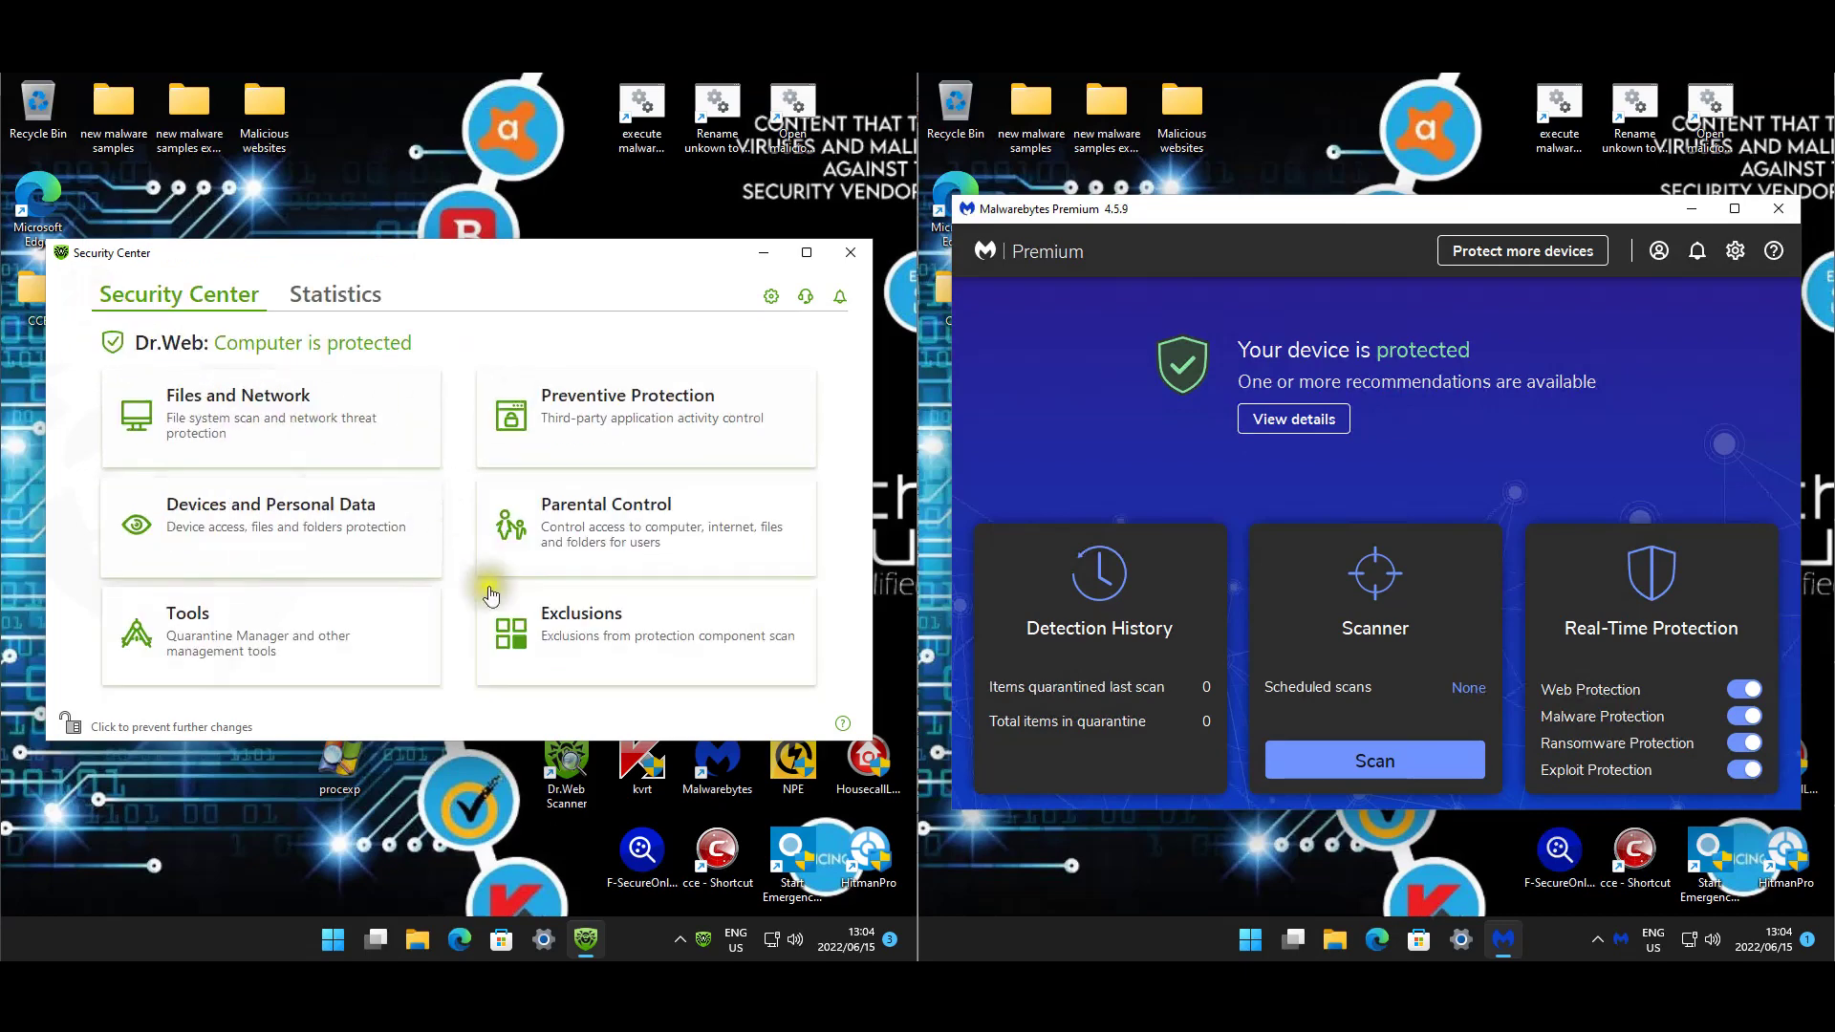
pyautogui.click(578, 639)
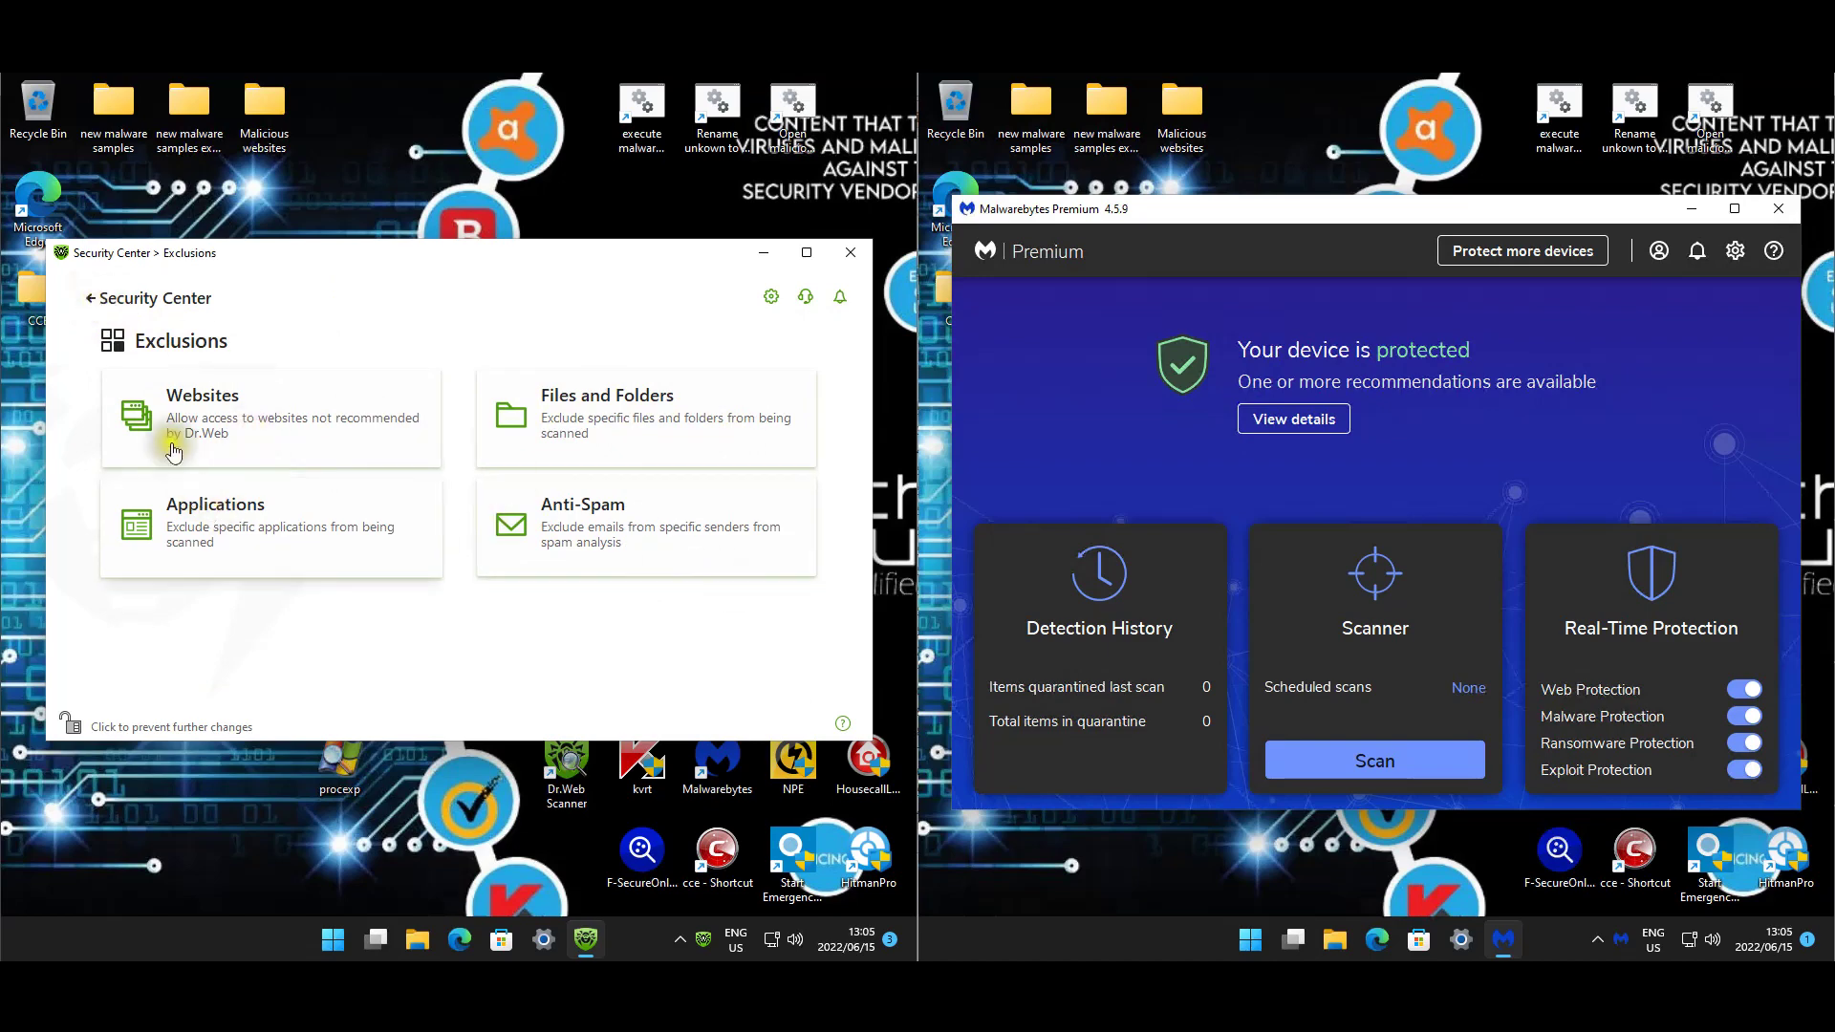
pyautogui.click(87, 302)
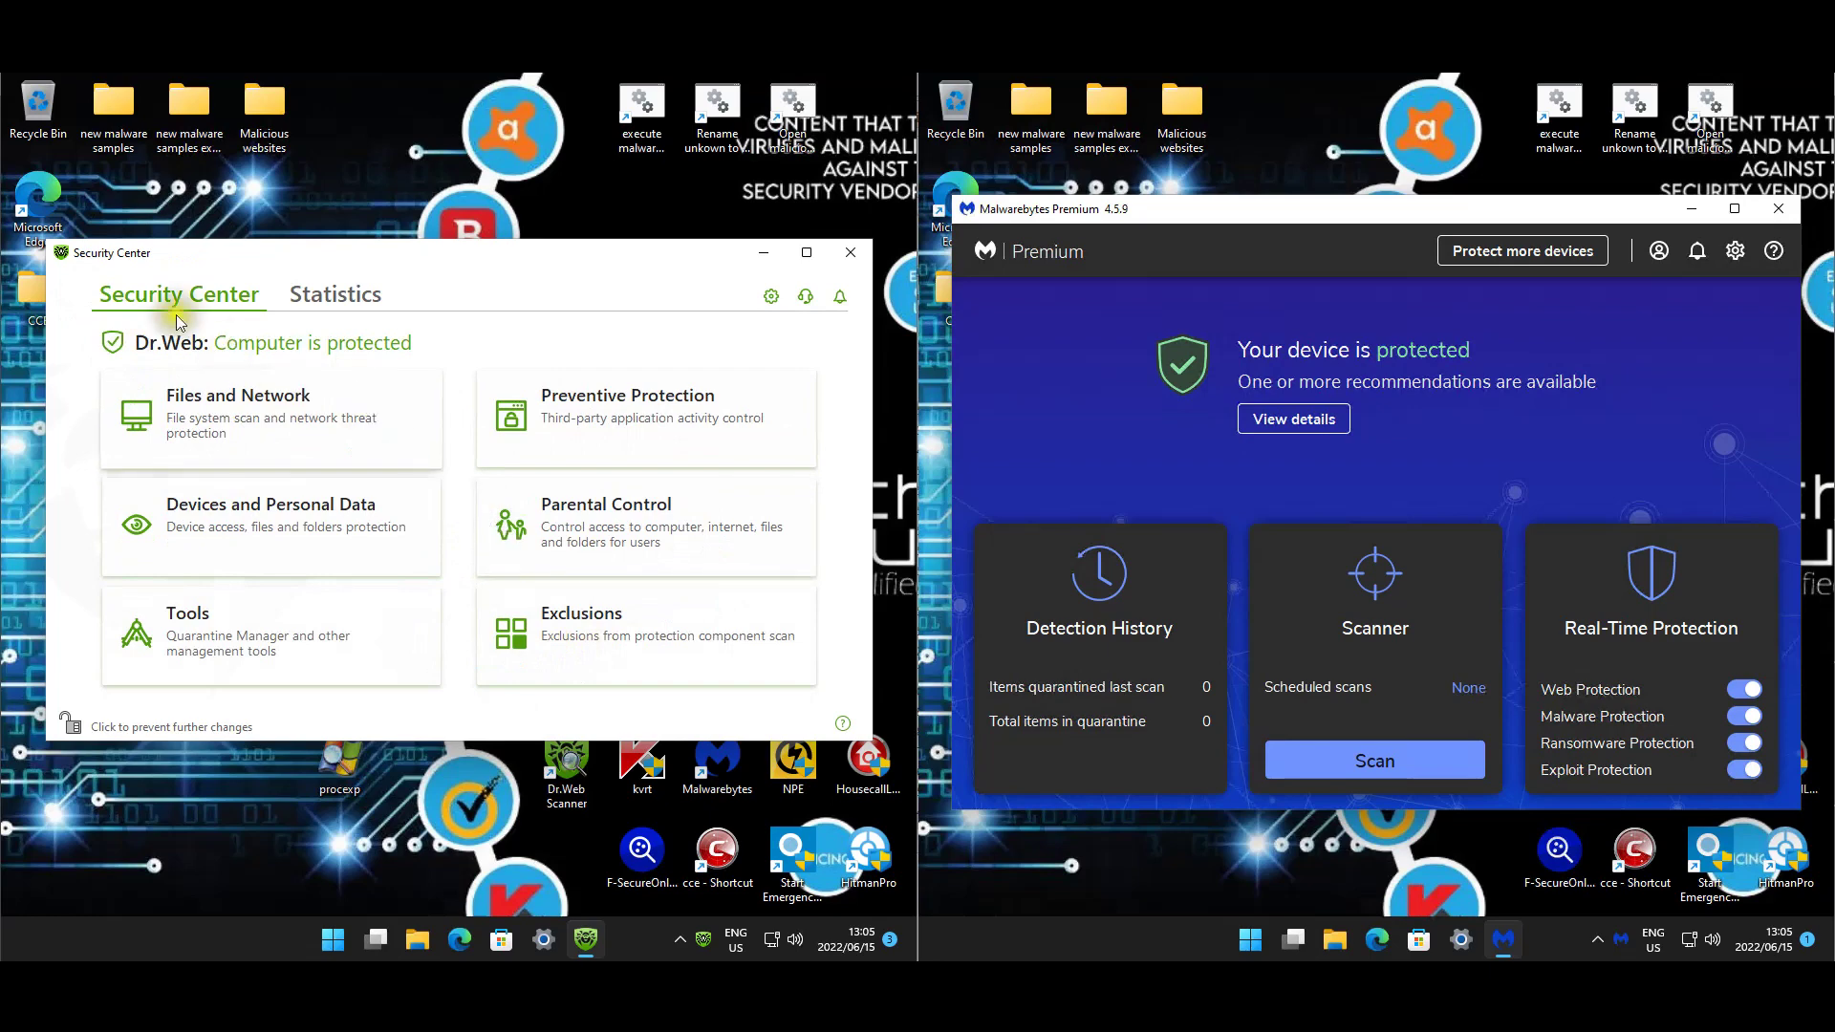
# Check Dr.Web's Statistics overview for detected threats.
pyautogui.click(307, 298)
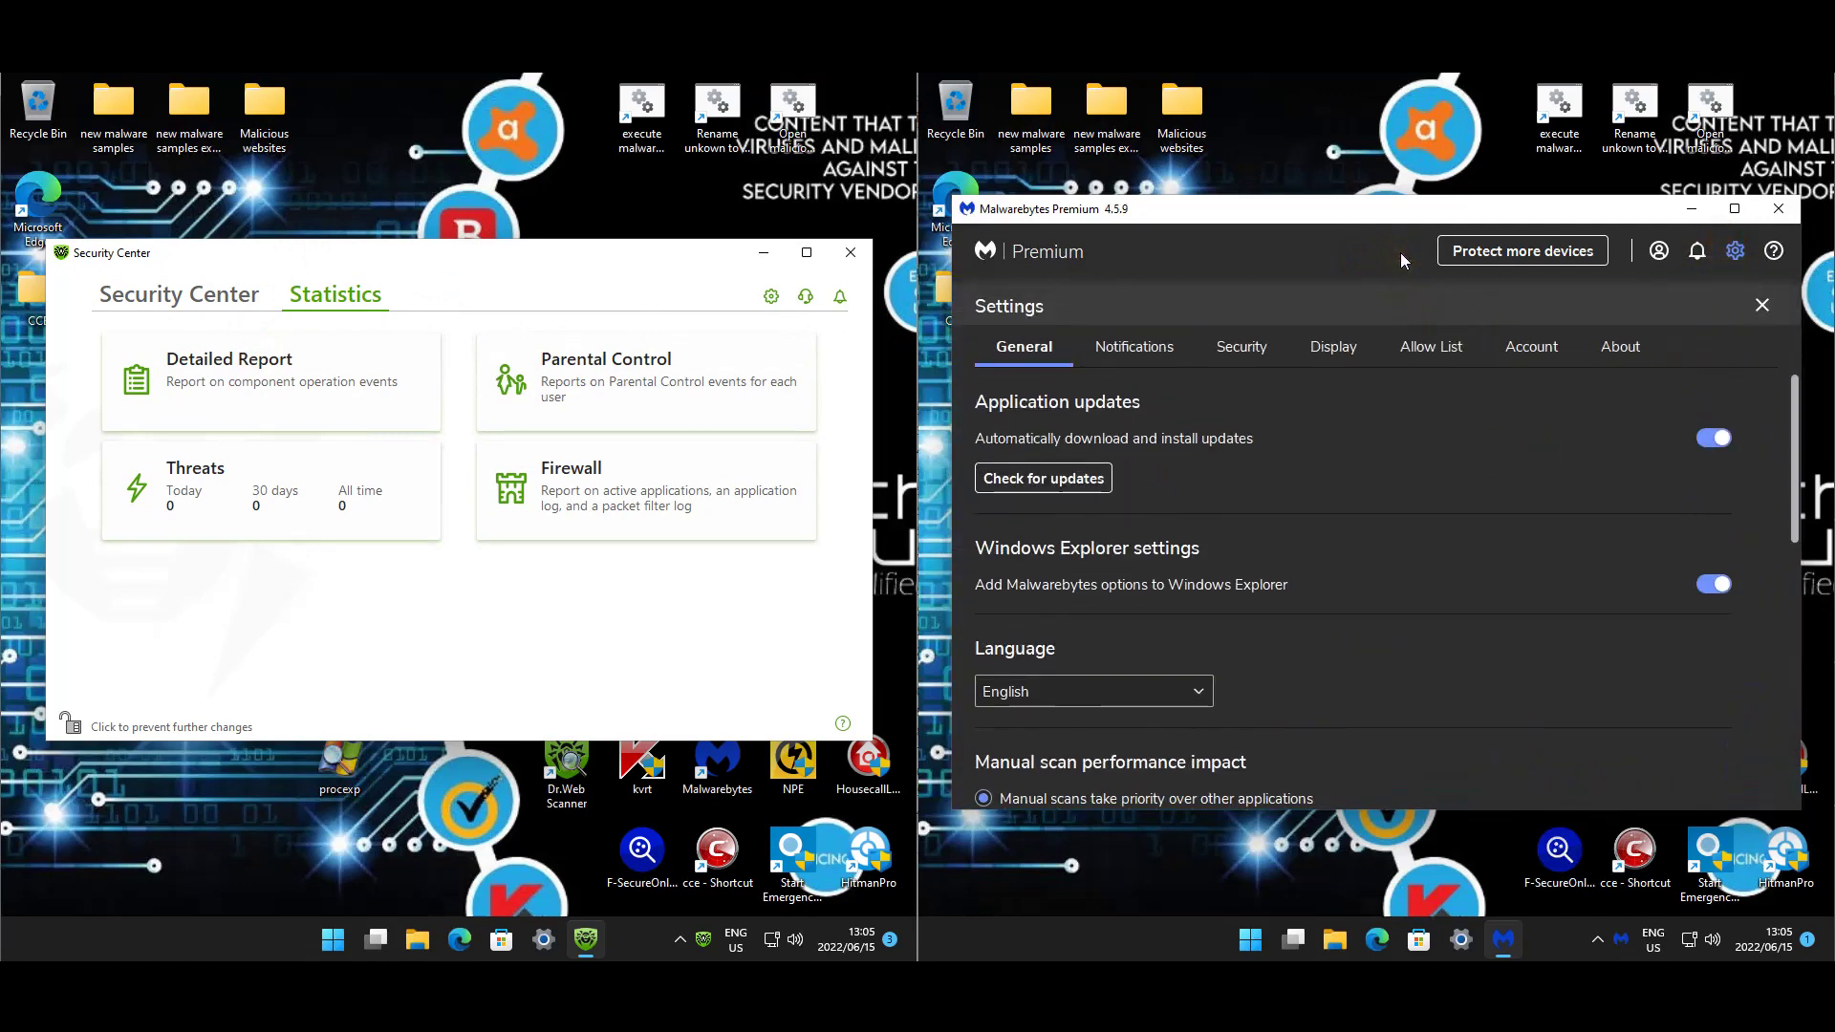
pyautogui.scroll(-10, 1493, 485)
pyautogui.scroll(10, 1431, 513)
# Open Malwarebytes' Advanced Exploit Protection settings and review Advanced memory protection.
pyautogui.click(1240, 346)
pyautogui.scroll(-10, 1568, 507)
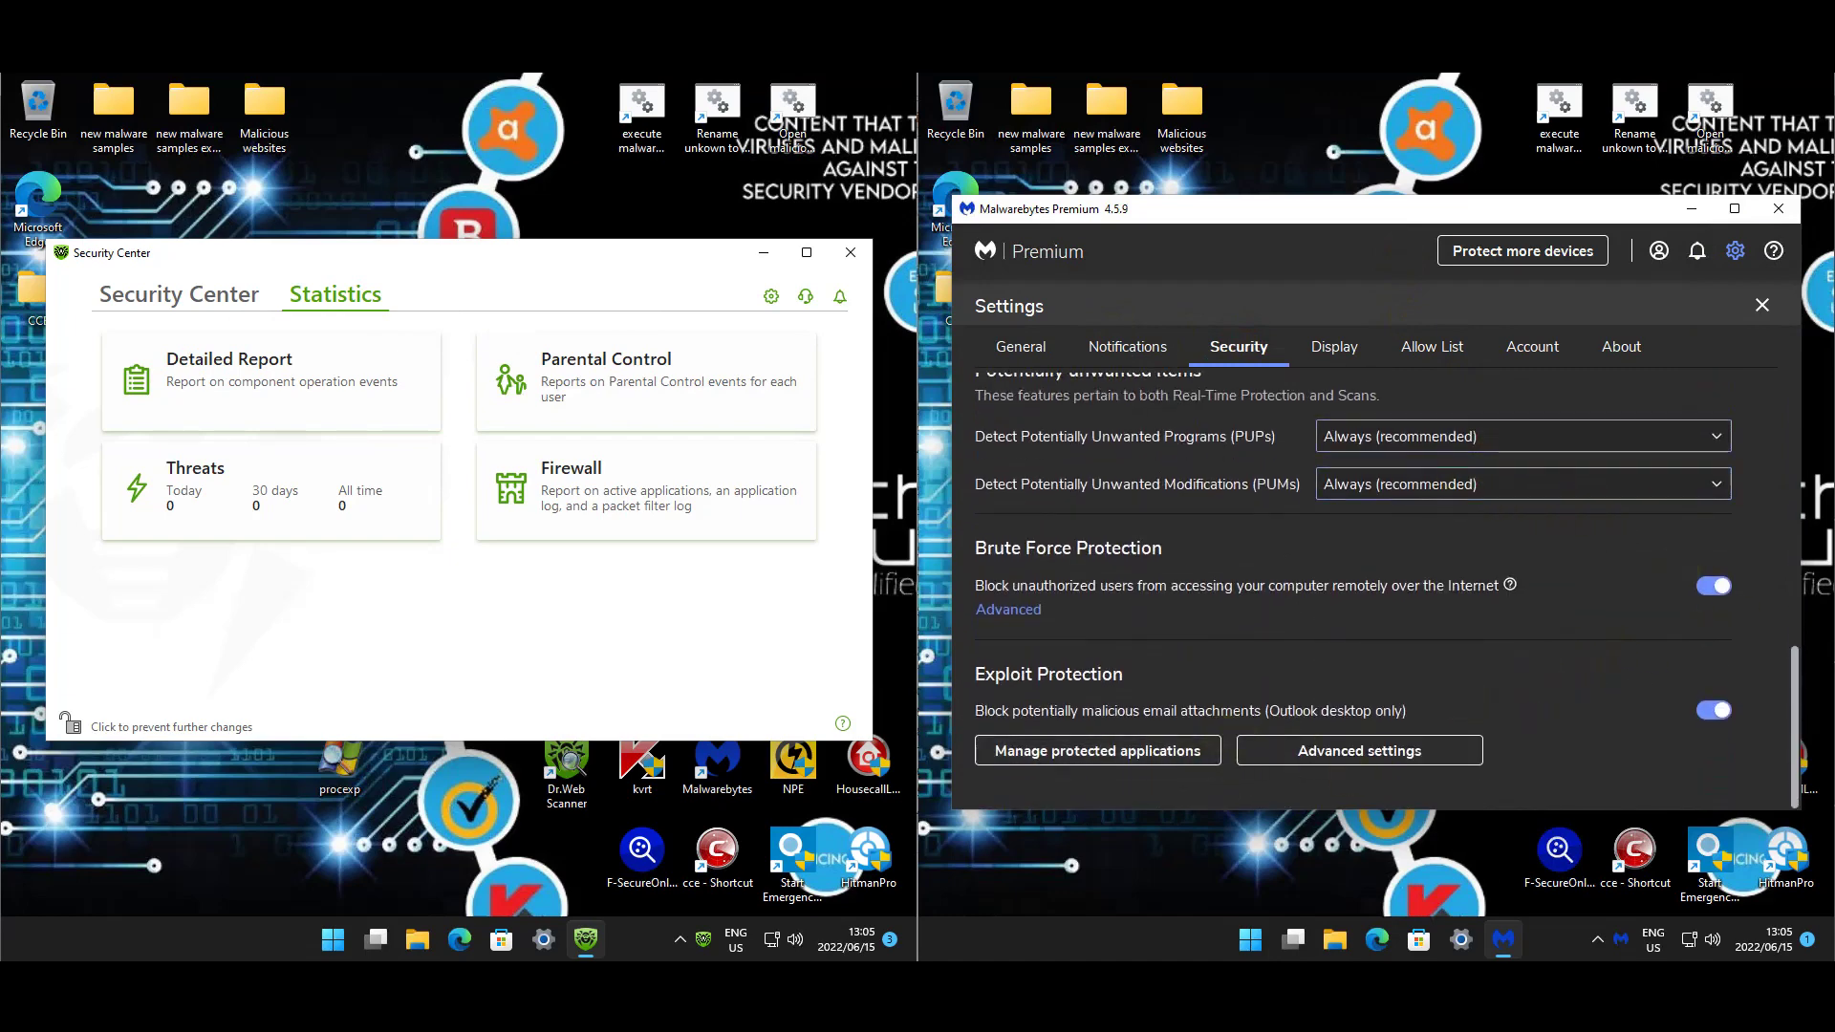
pyautogui.click(1363, 753)
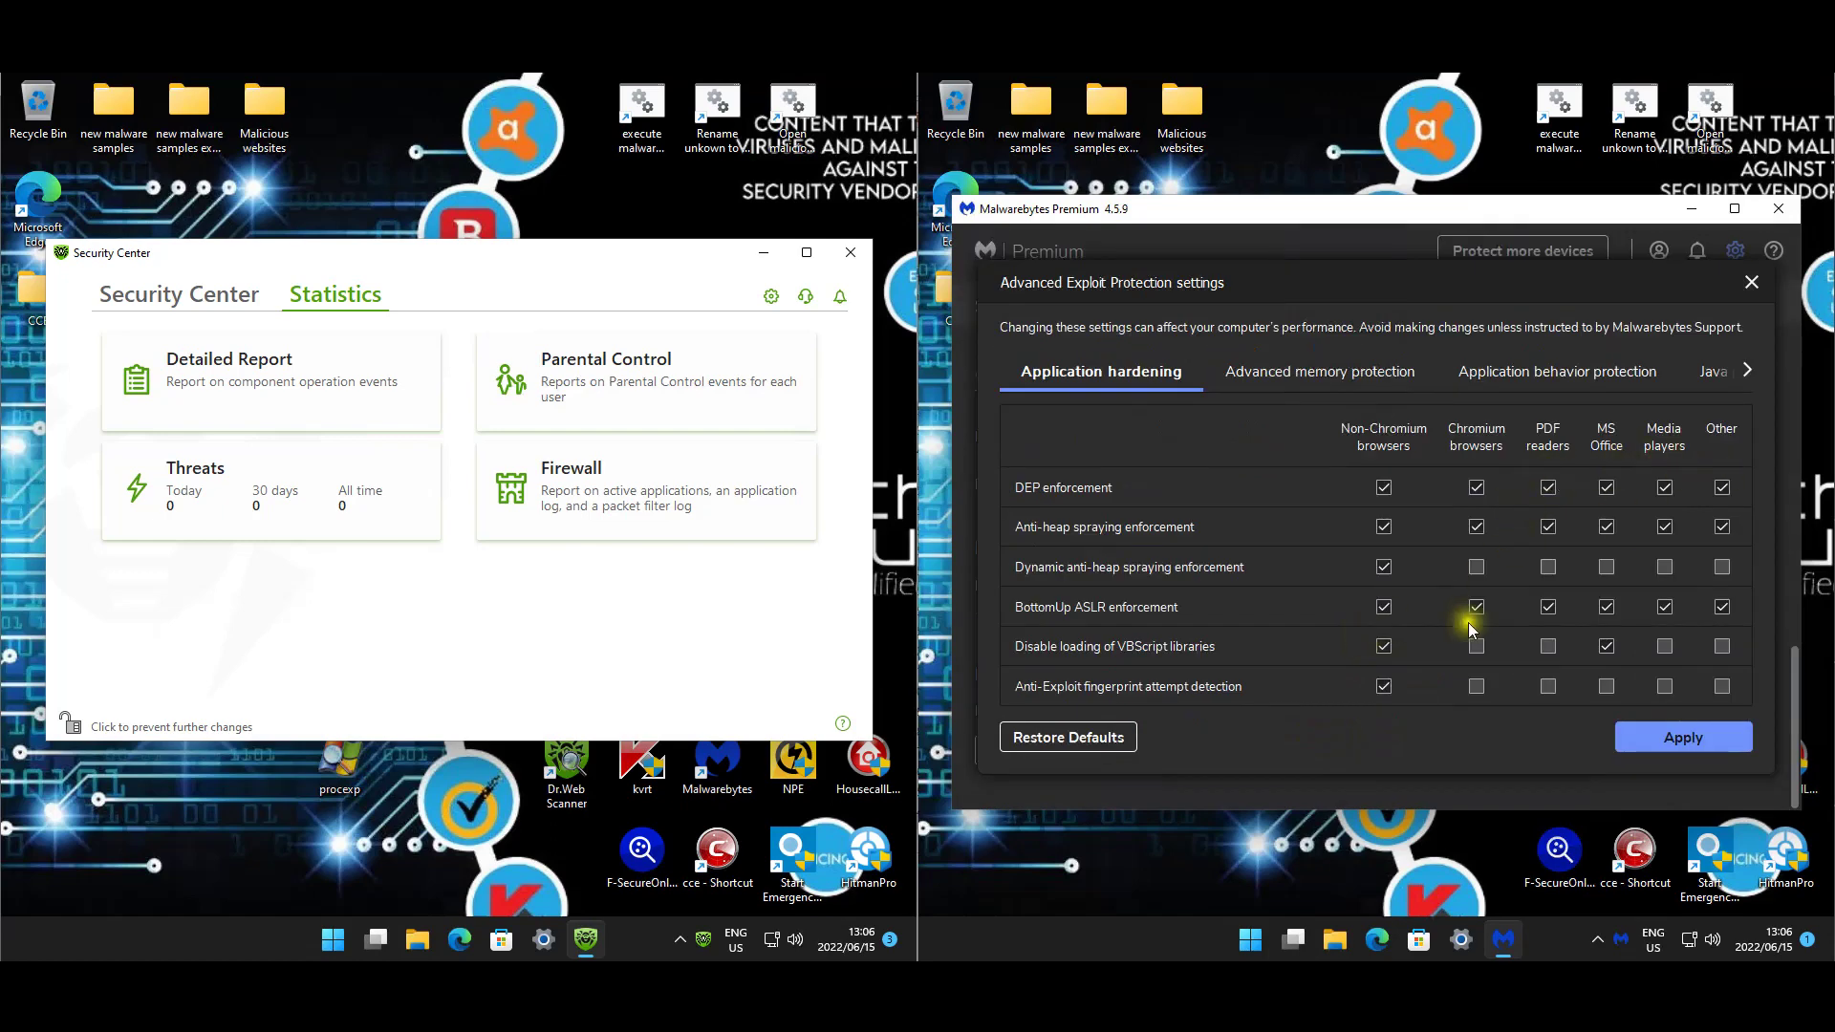
pyautogui.click(1379, 374)
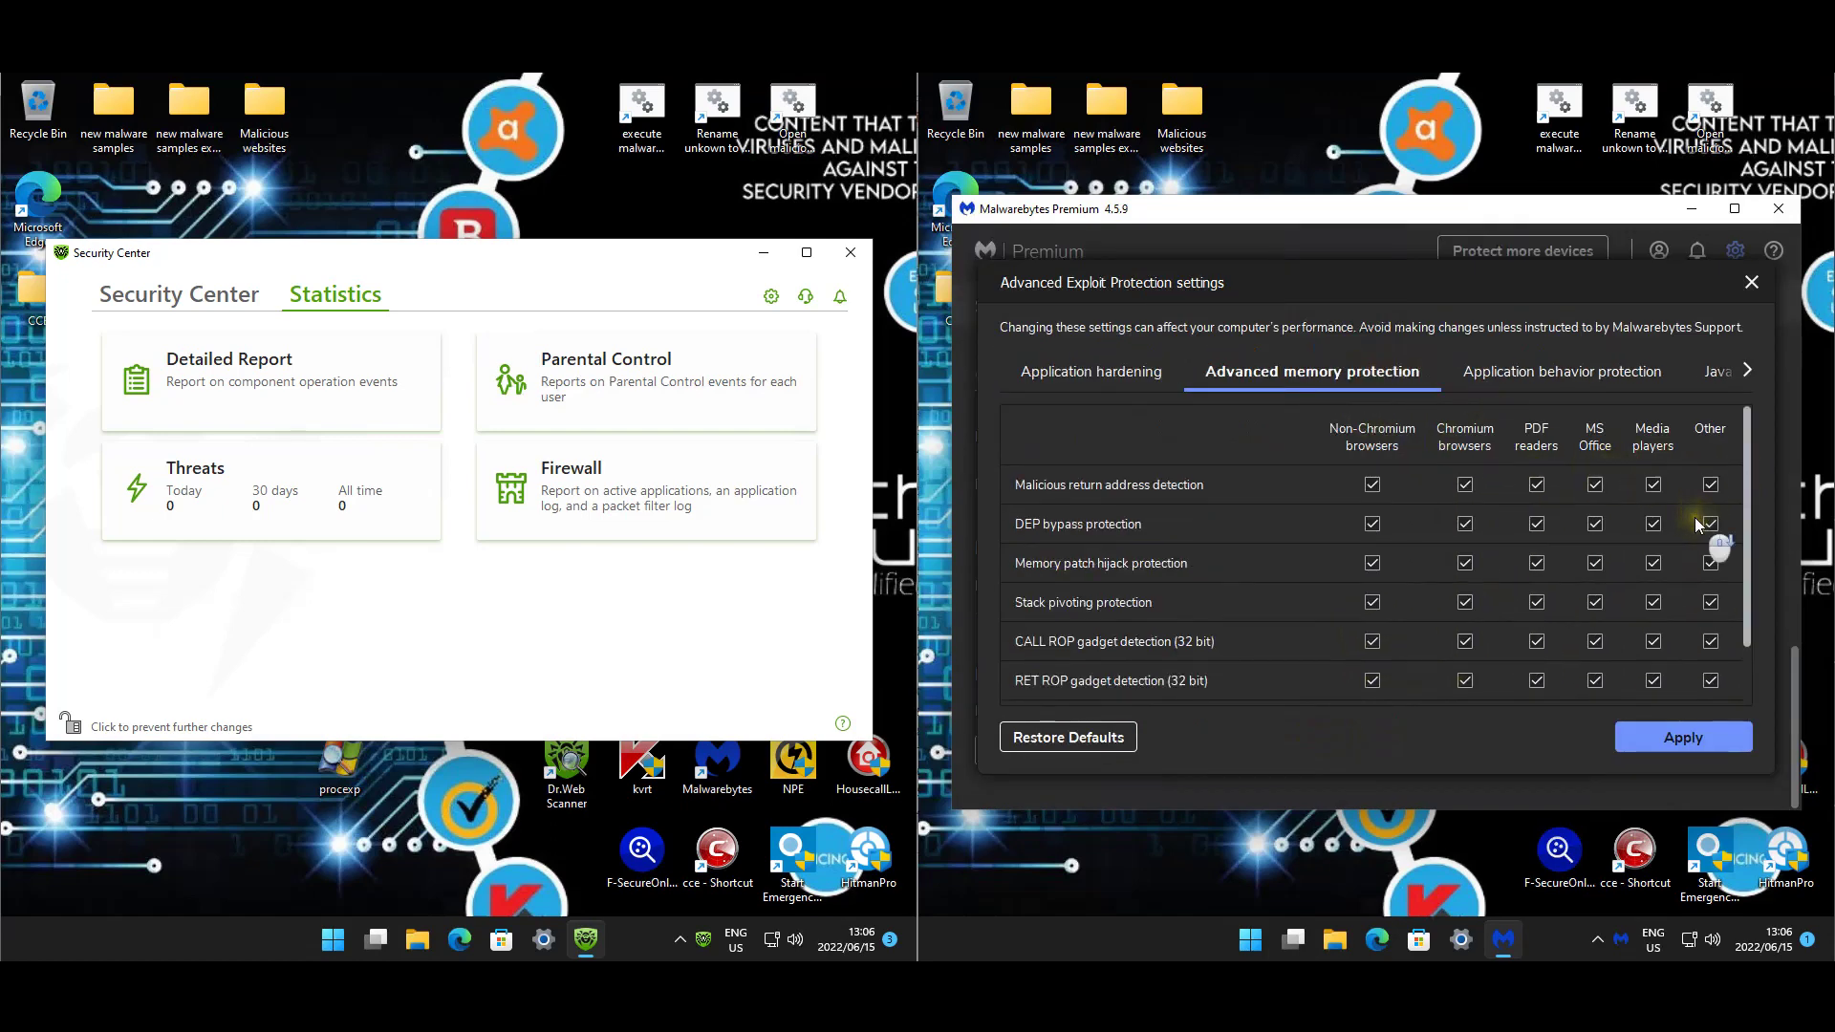
pyautogui.scroll(-2, 1694, 518)
pyautogui.scroll(2, 1669, 535)
# Review Application behavior, Java and Penetration Testing protection, apply, and close Settings.
pyautogui.click(1530, 369)
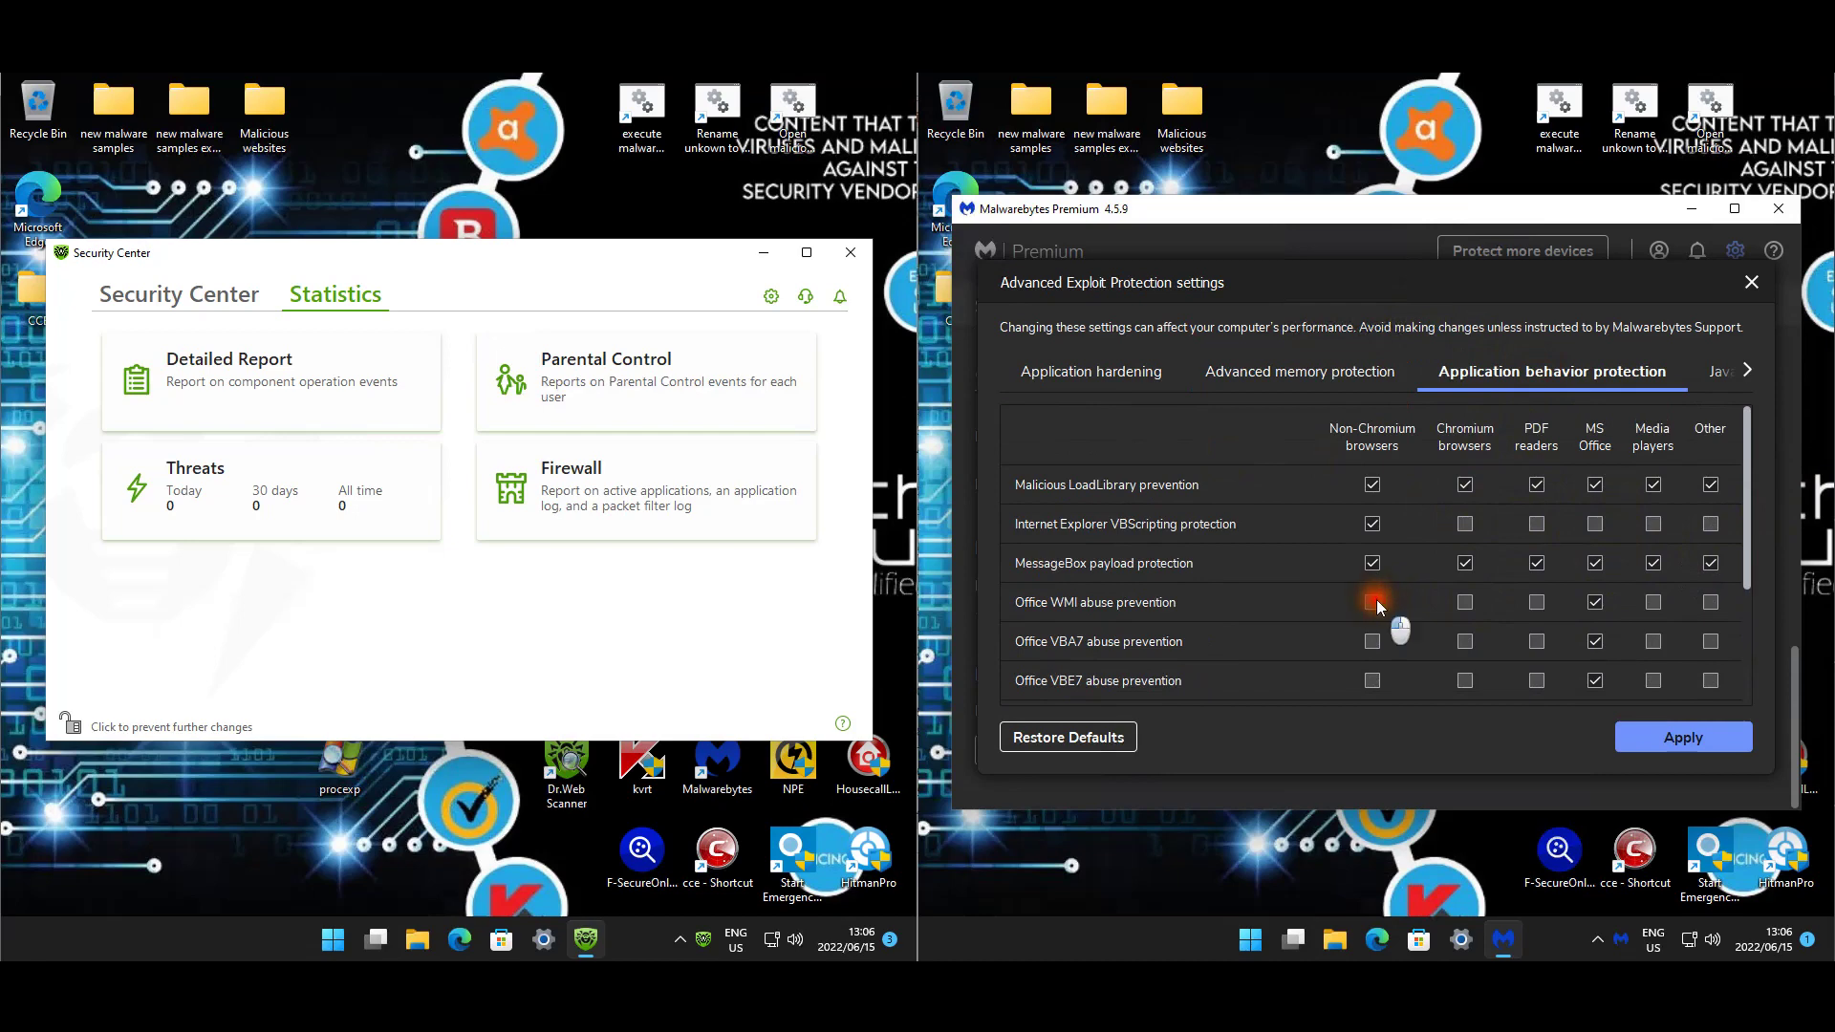
pyautogui.scroll(-1, 1579, 568)
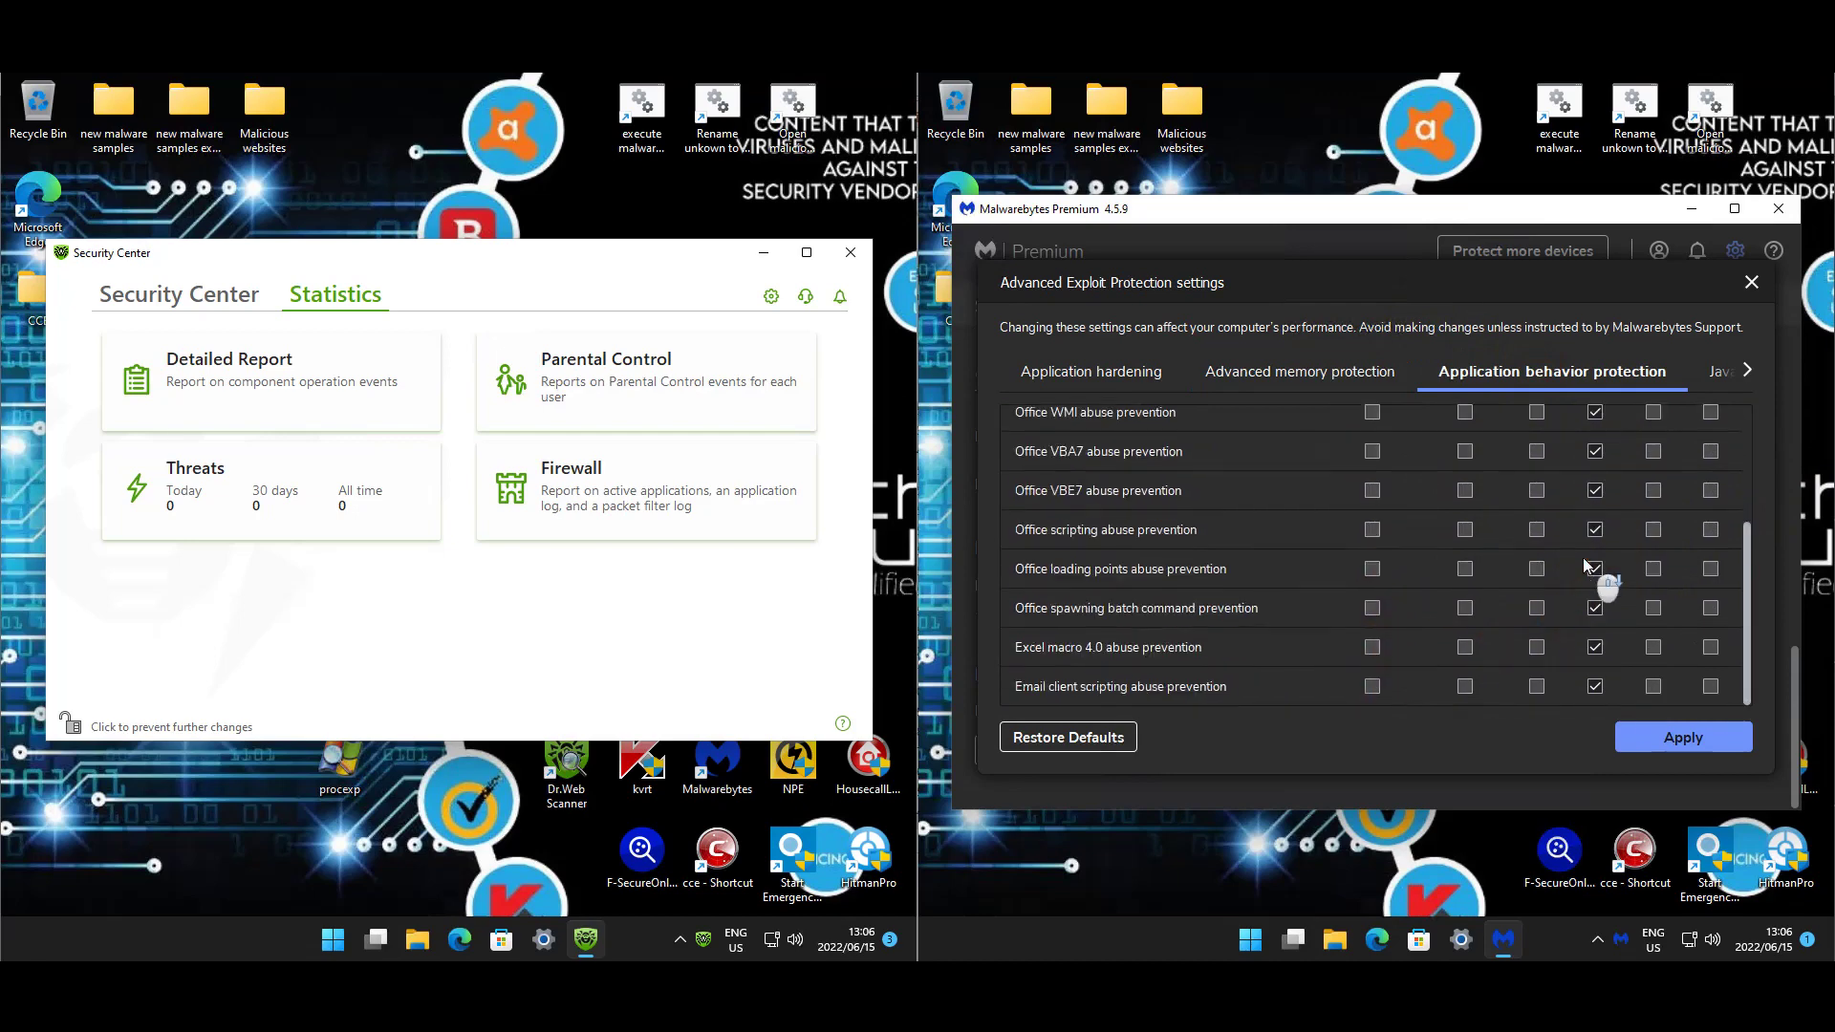
pyautogui.click(1716, 372)
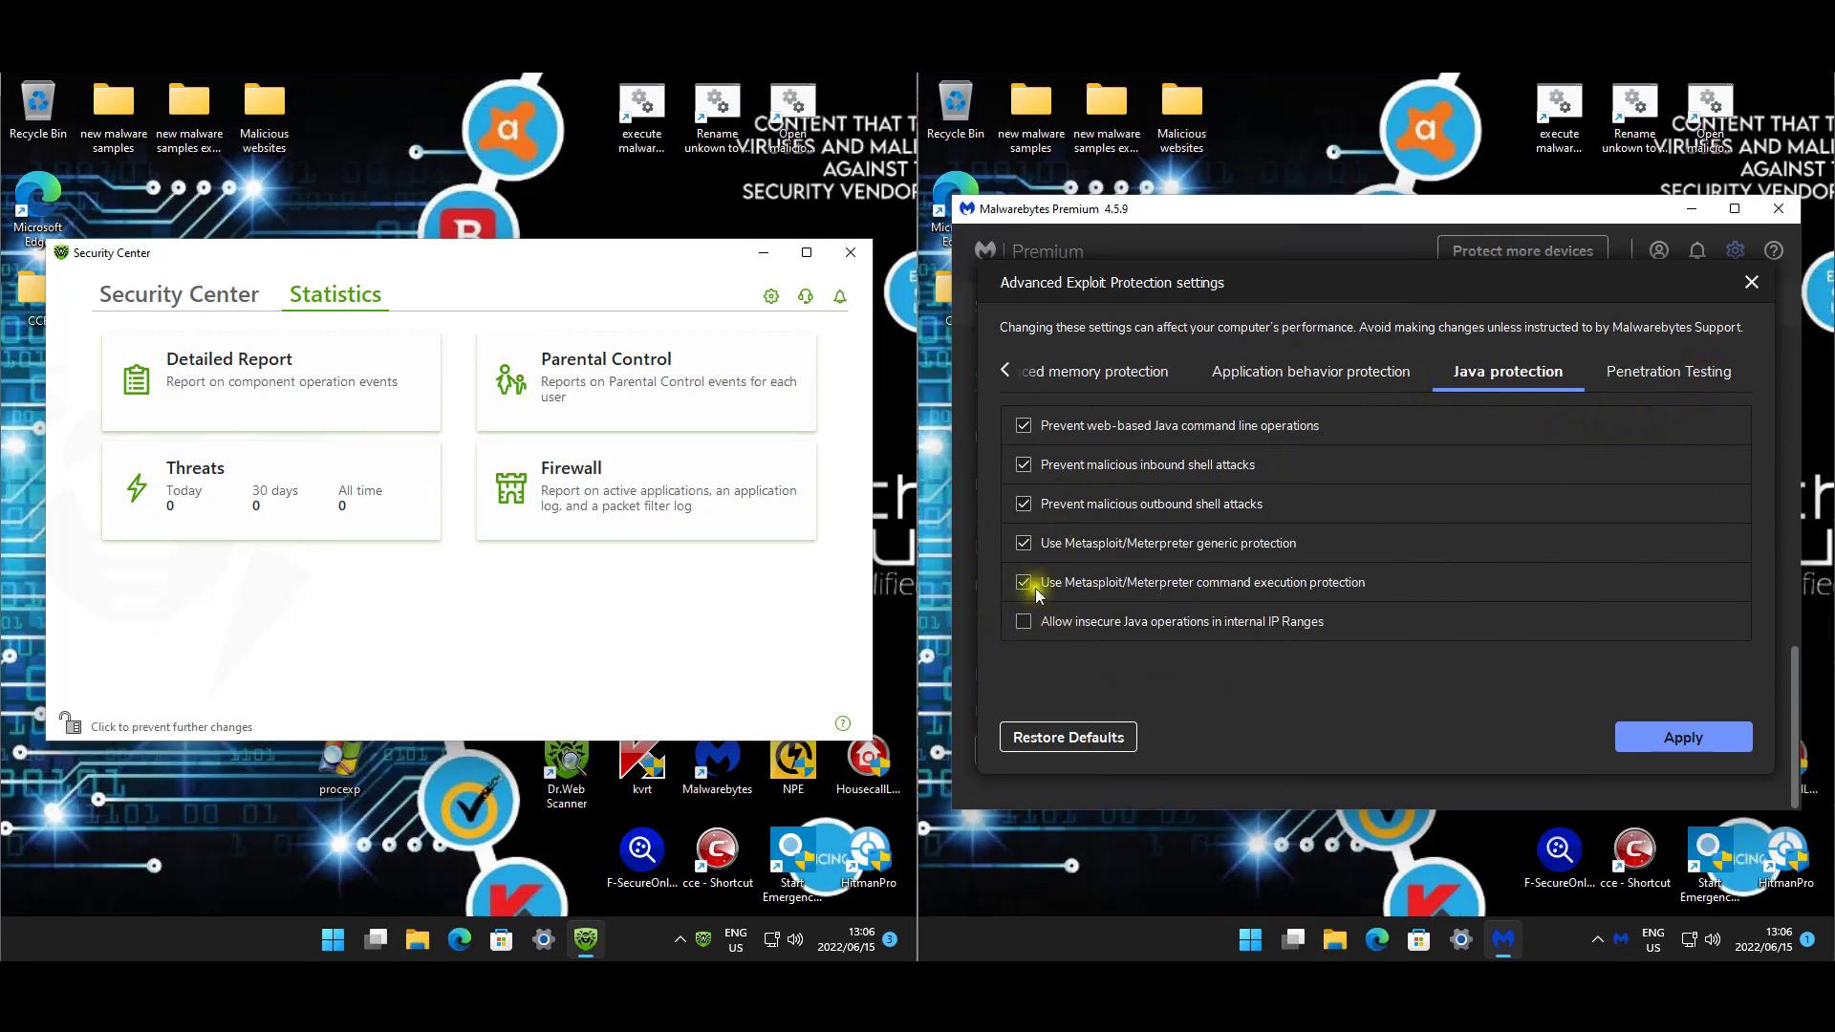
pyautogui.click(1674, 378)
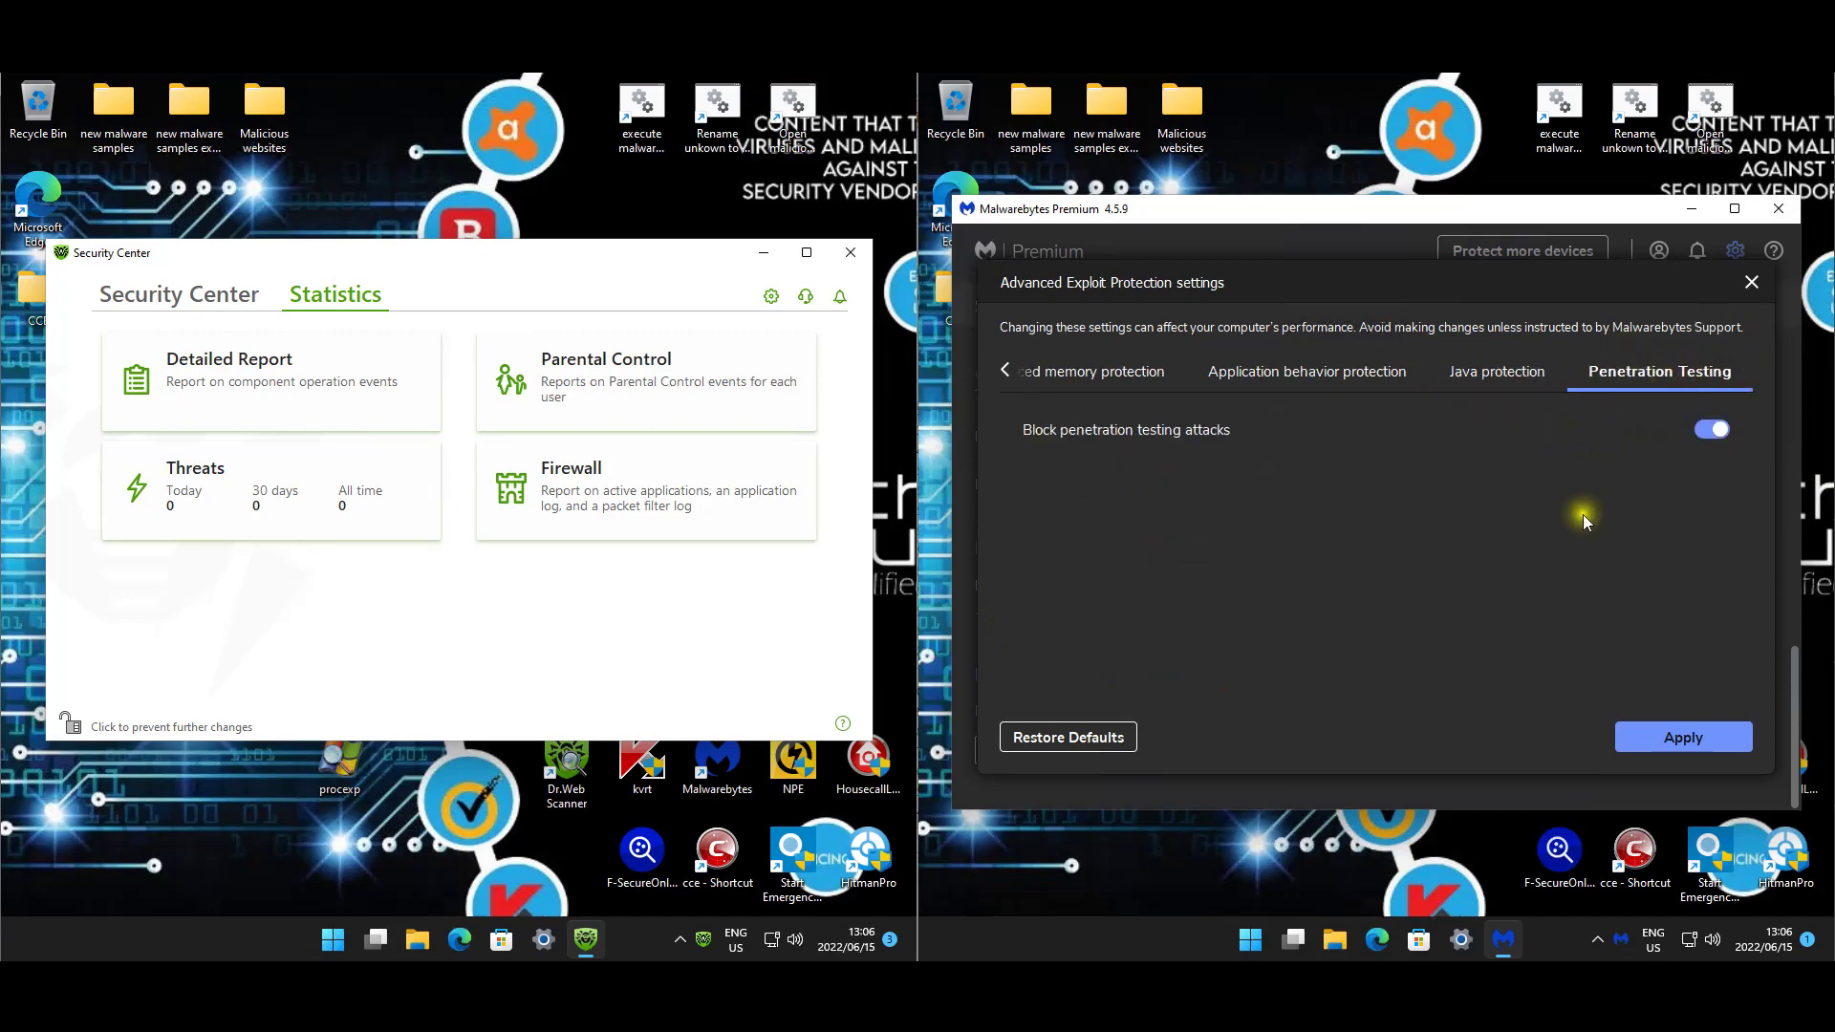
pyautogui.click(1663, 737)
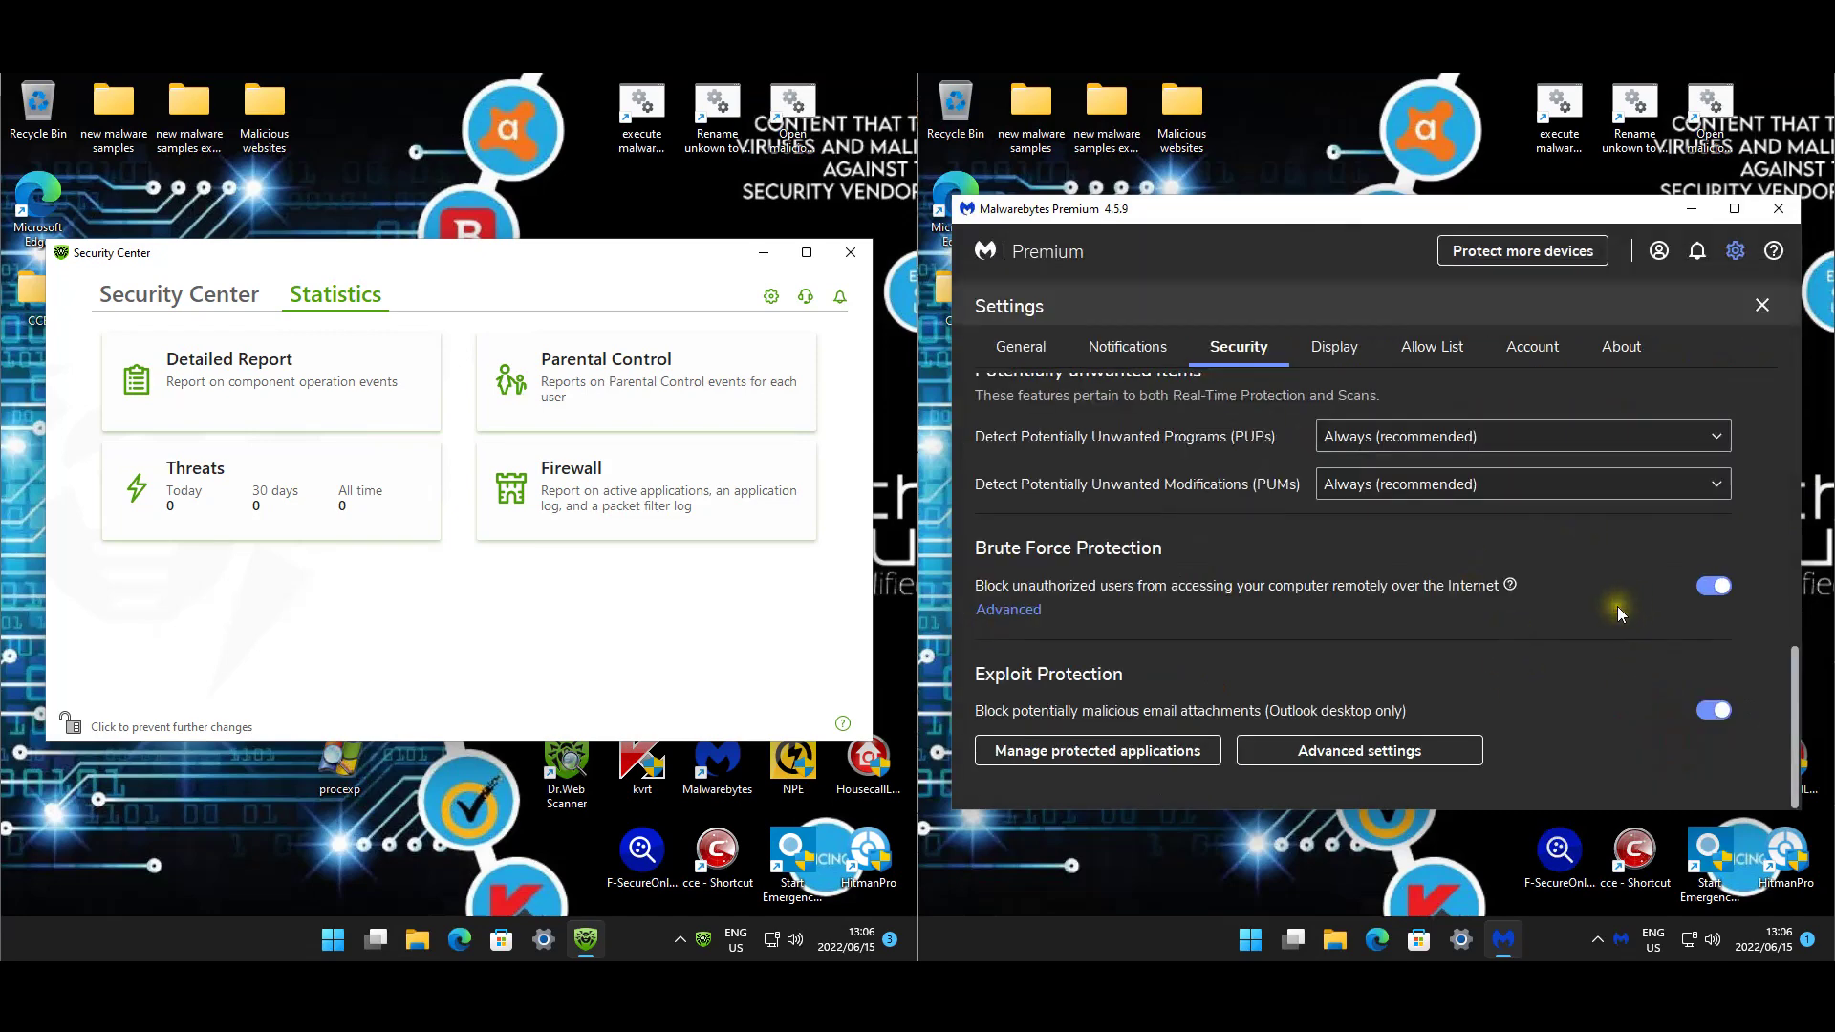
pyautogui.scroll(5, 1520, 579)
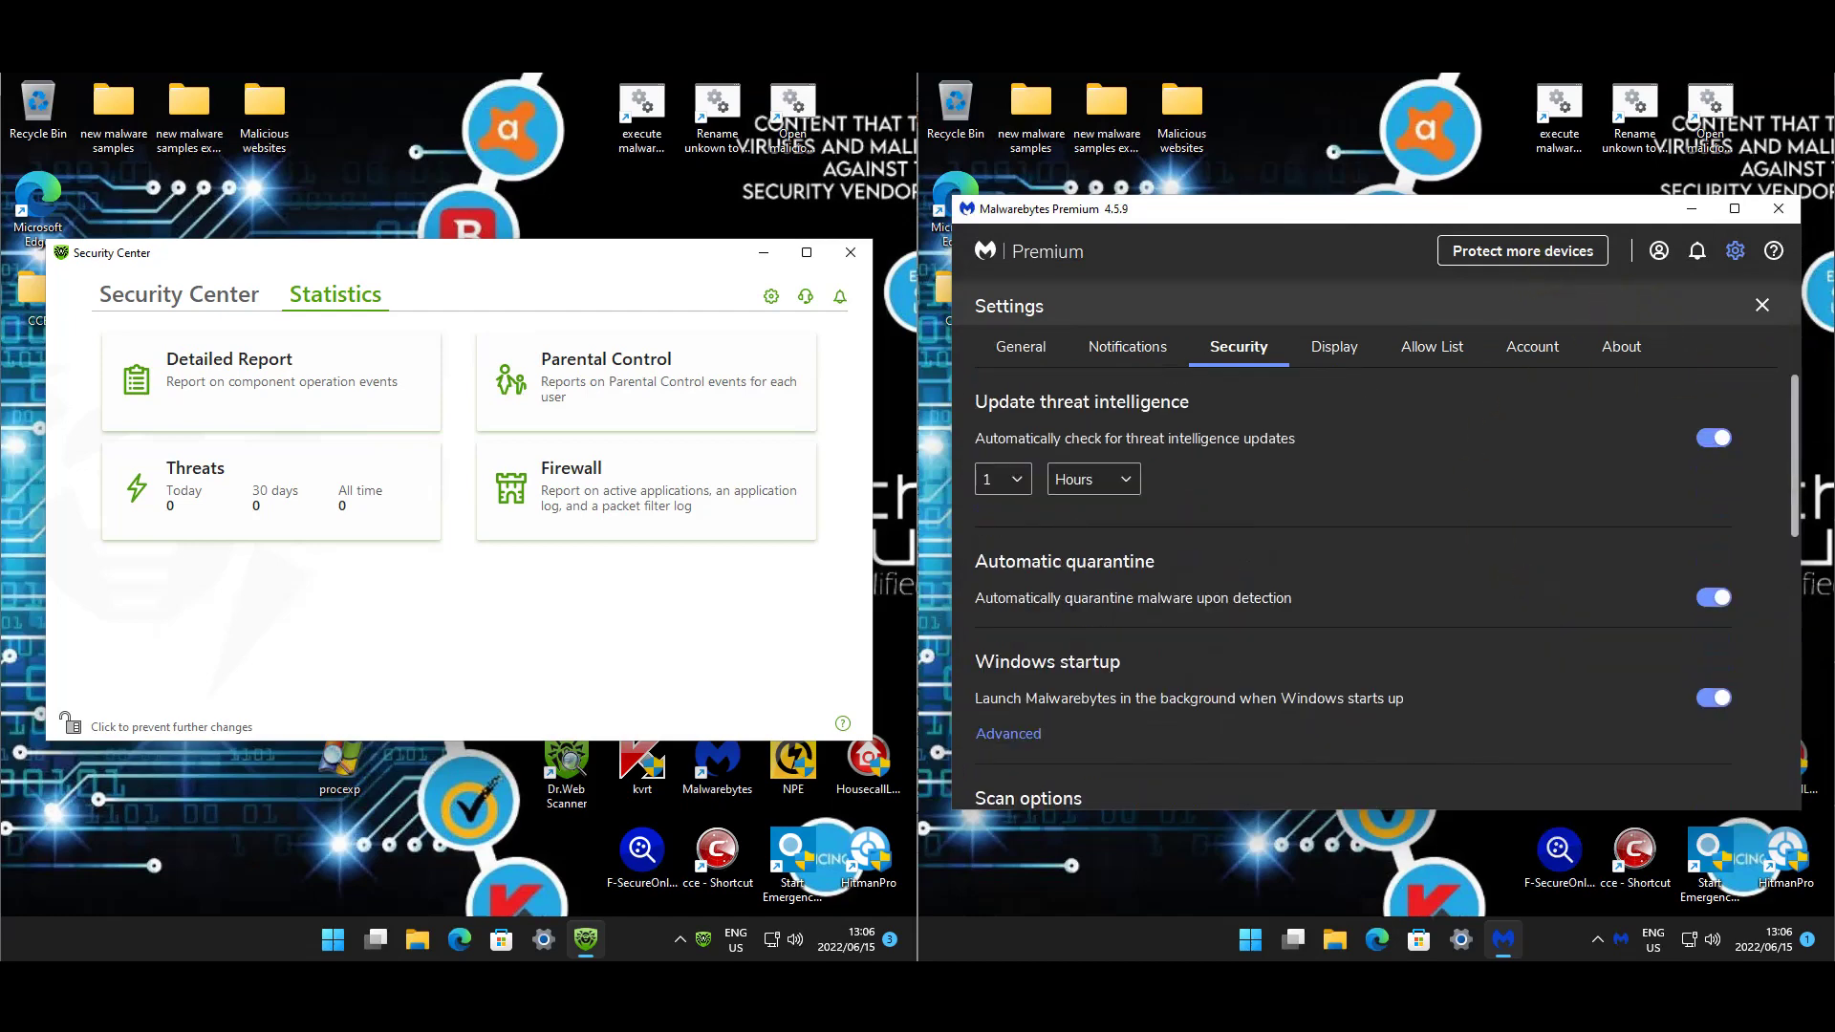
pyautogui.click(1757, 308)
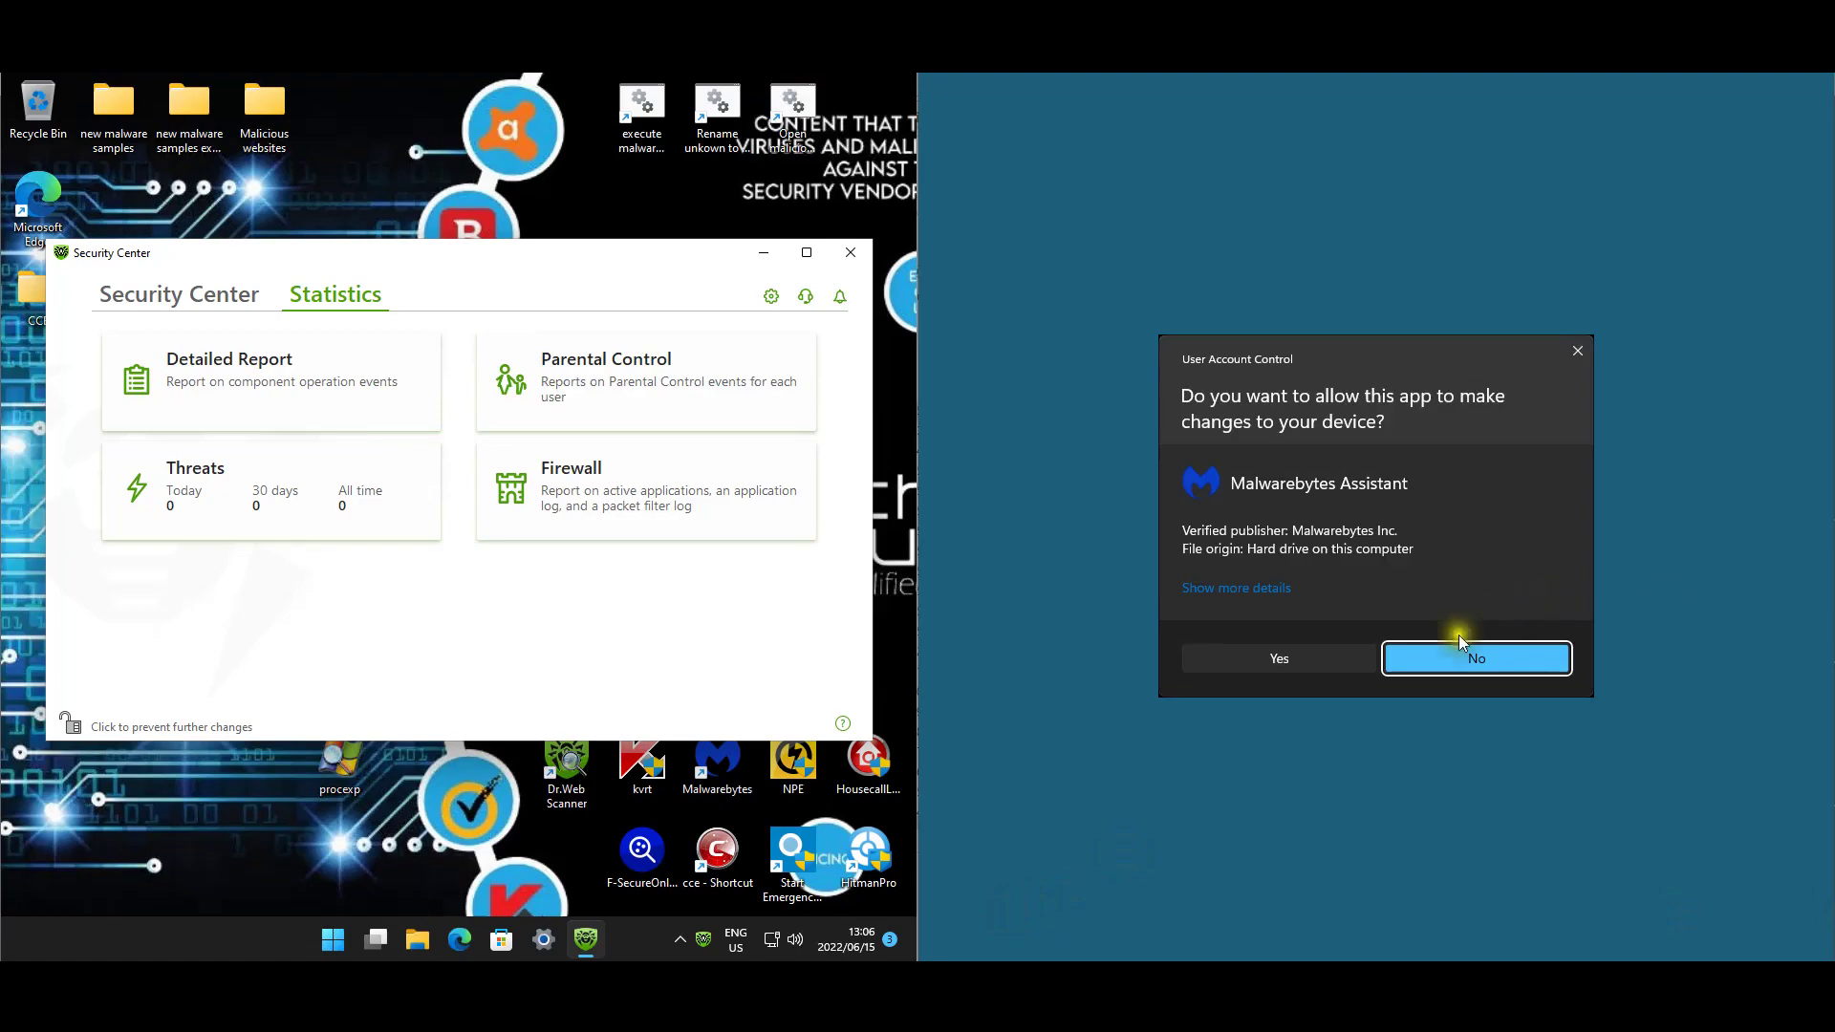
# Approve the UAC prompt, then open and close the 'new malware samples extracted' folder.
pyautogui.click(1325, 661)
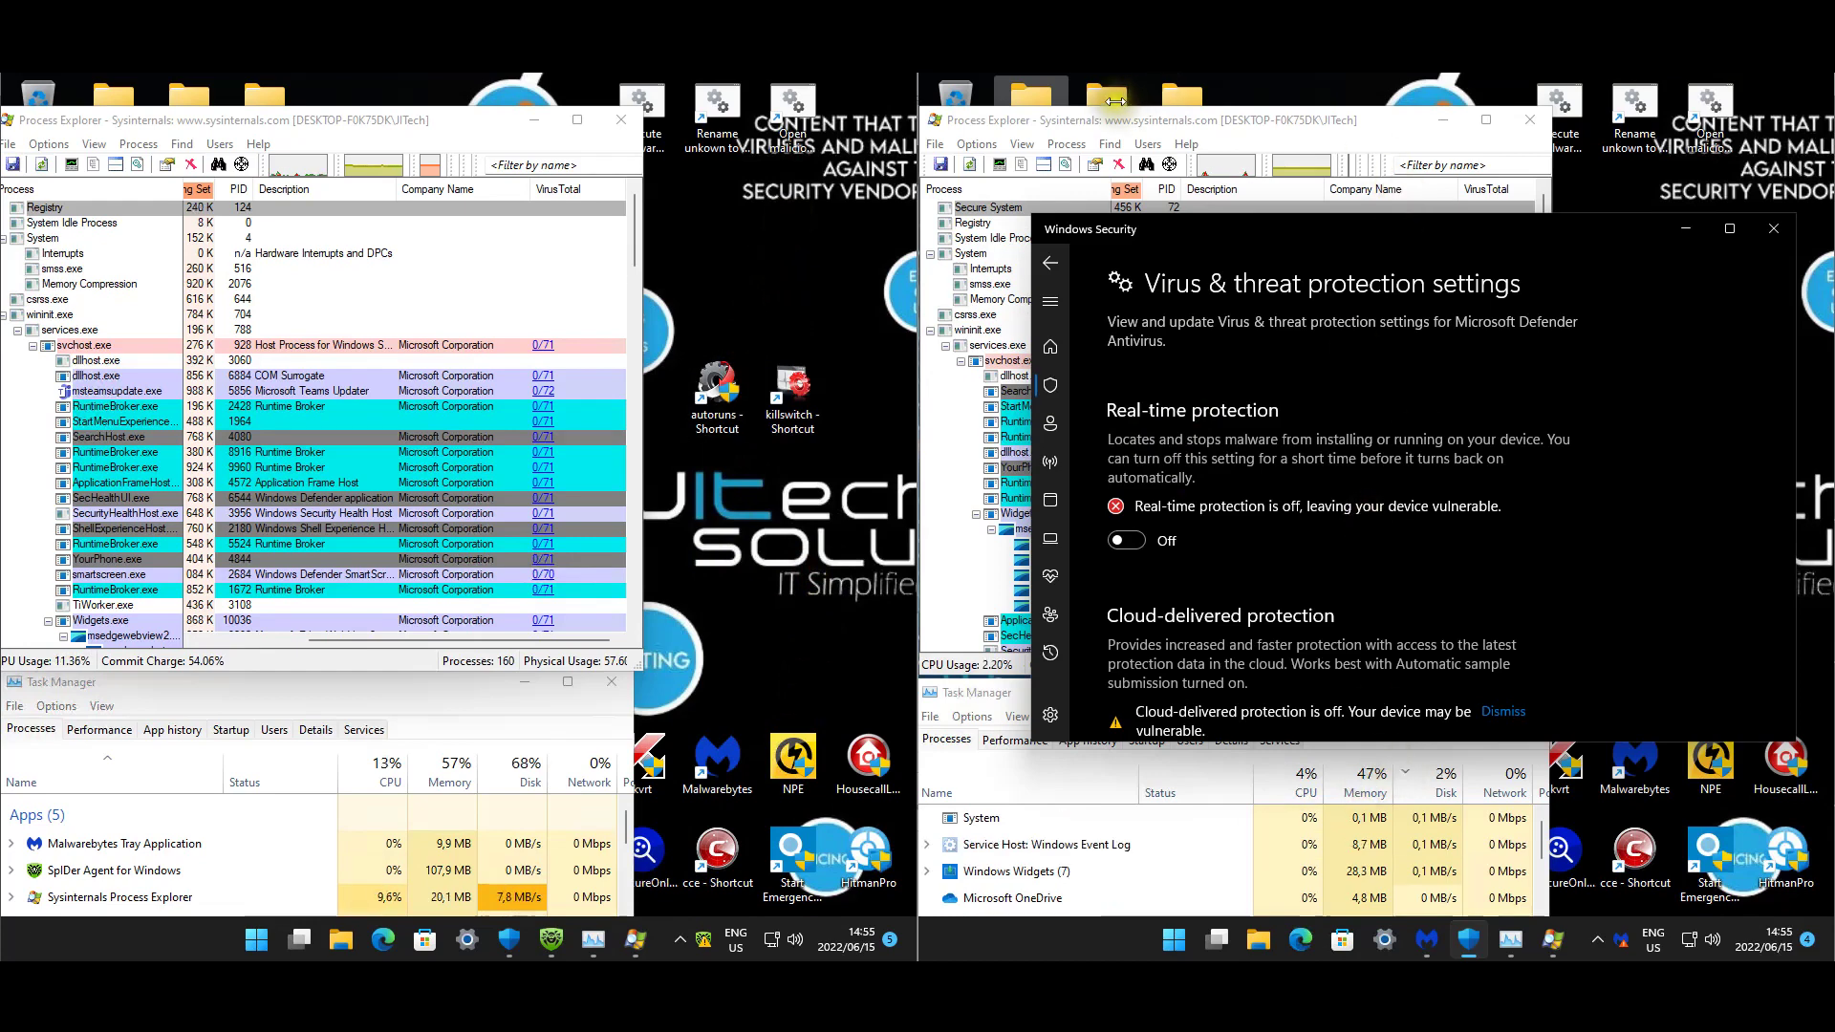
pyautogui.doubleClick(190, 92)
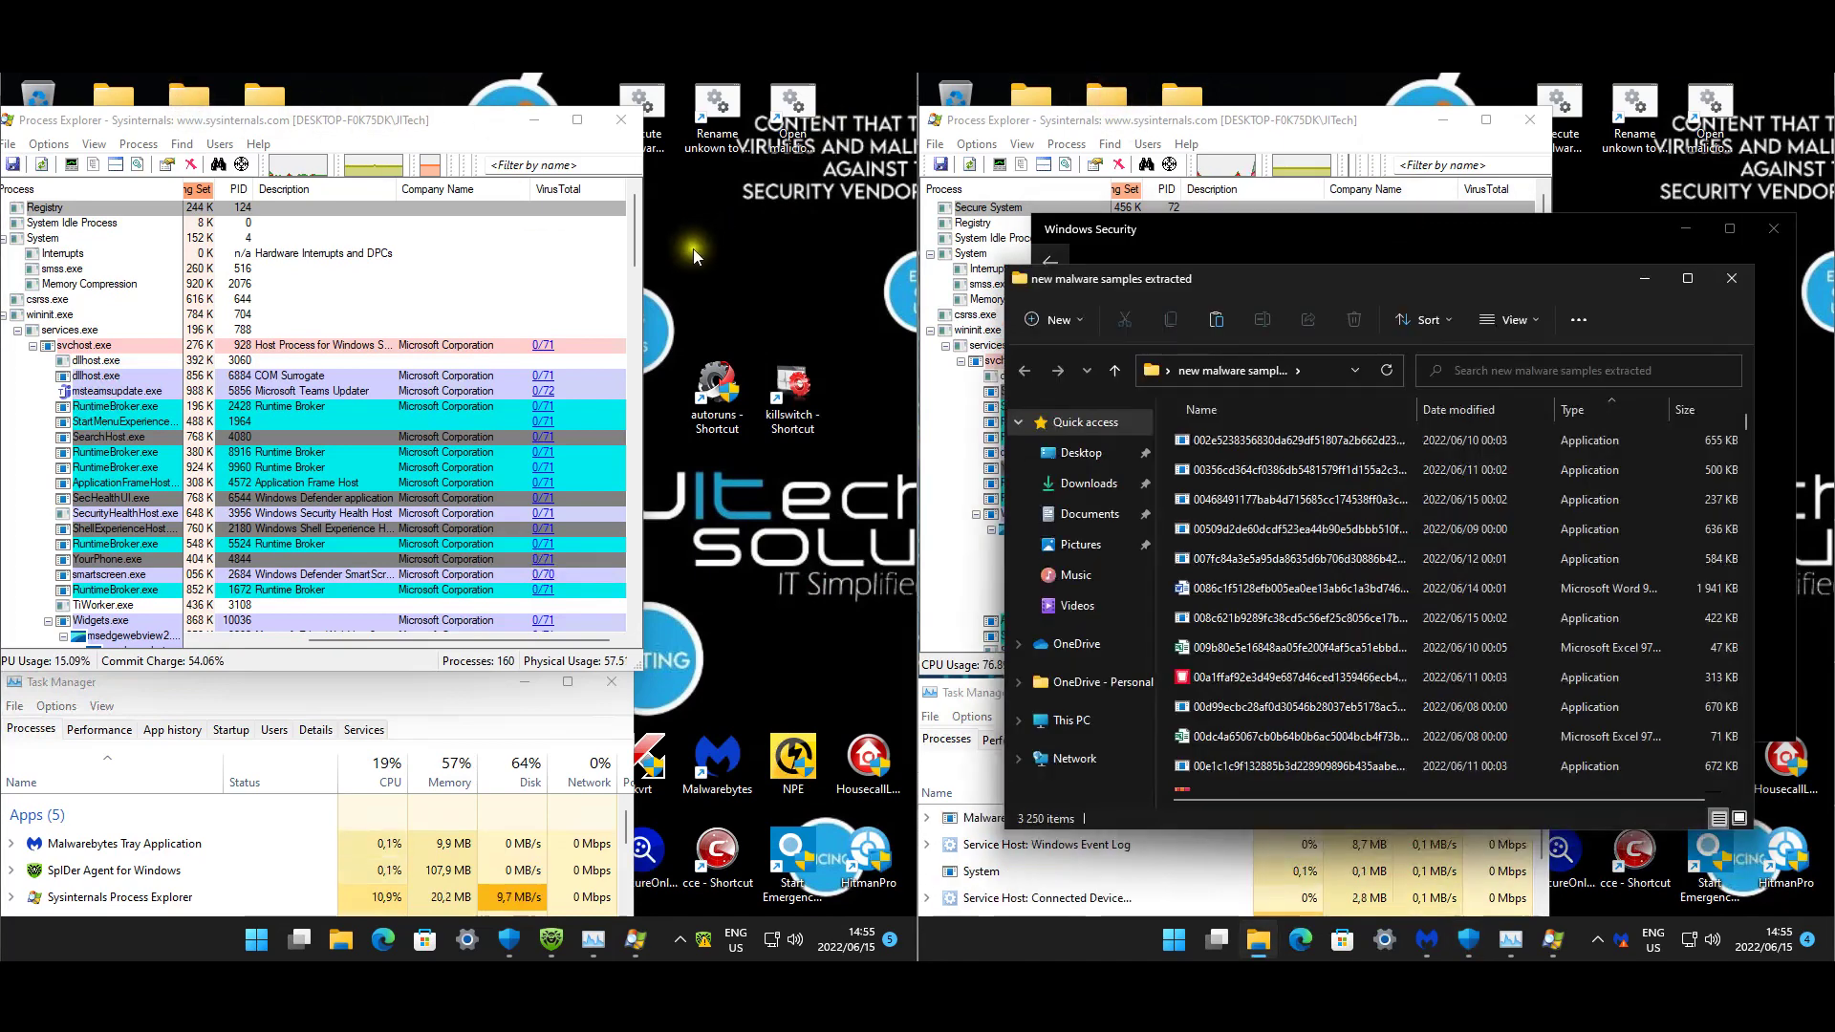
pyautogui.click(1730, 281)
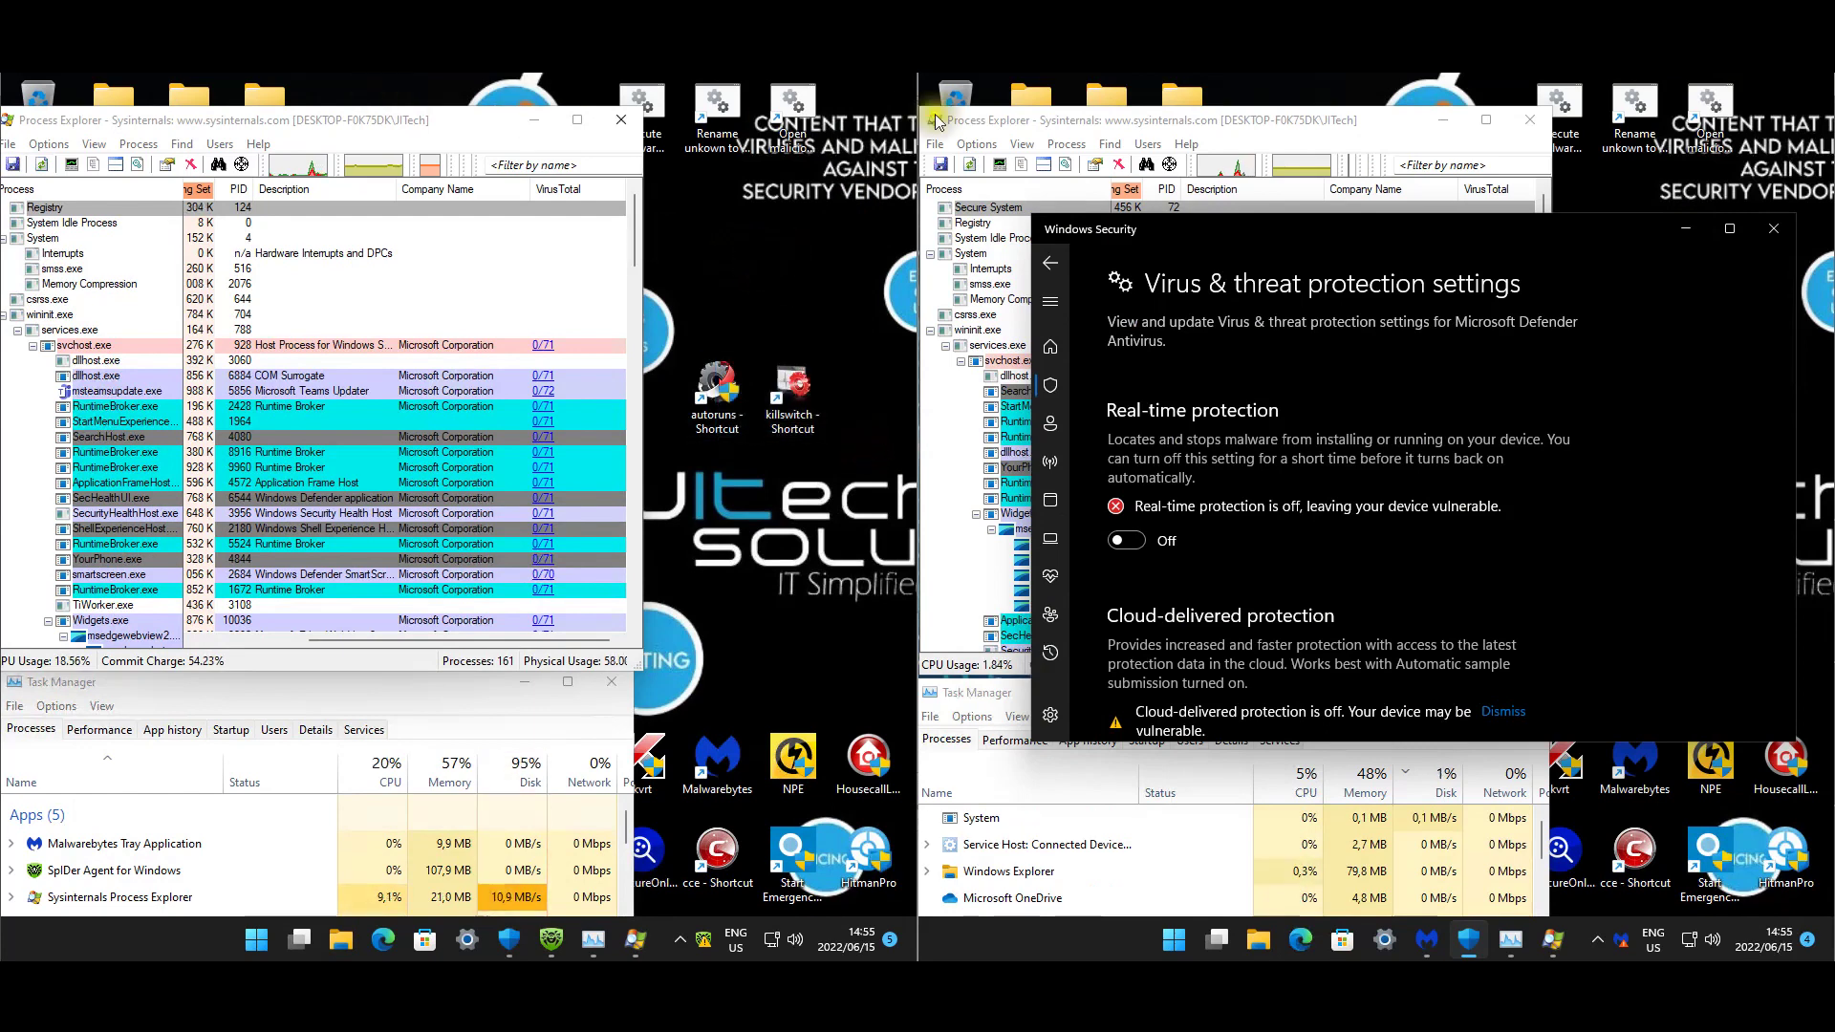
# Start a Dr.Web virus database update from the tray menu.
pyautogui.click(700, 947)
pyautogui.click(748, 819)
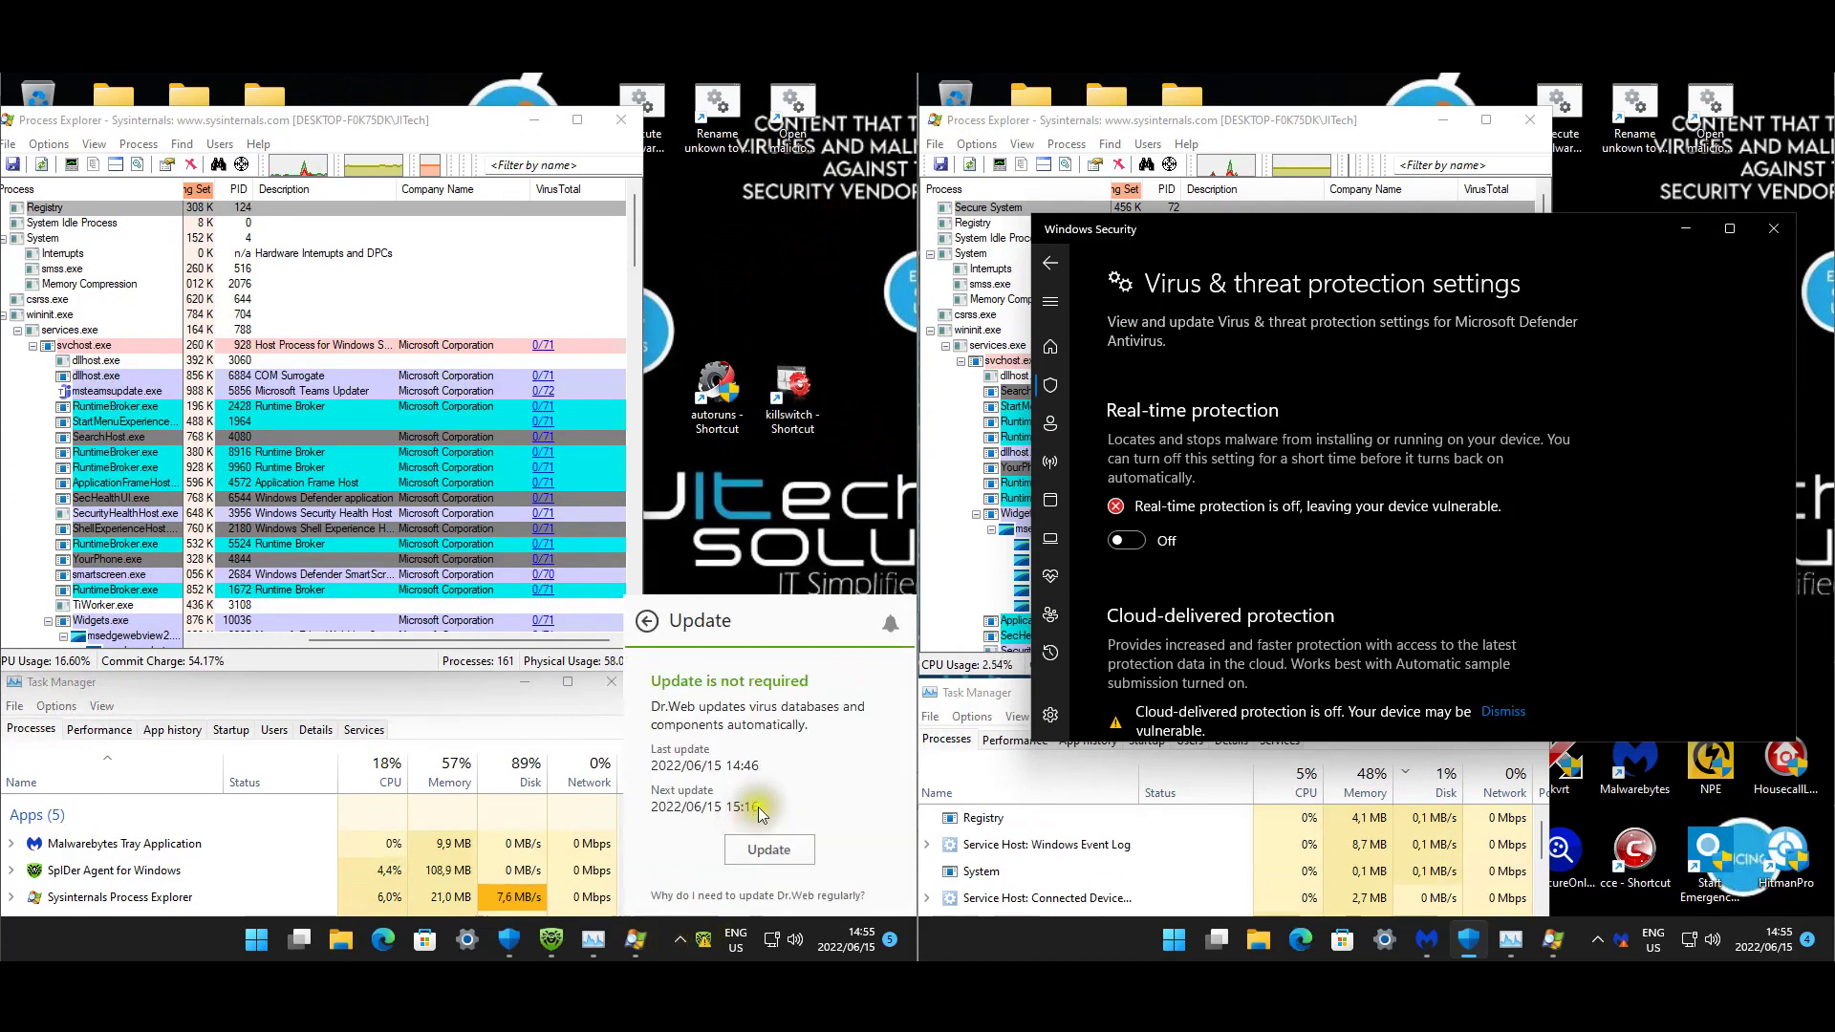
pyautogui.click(770, 850)
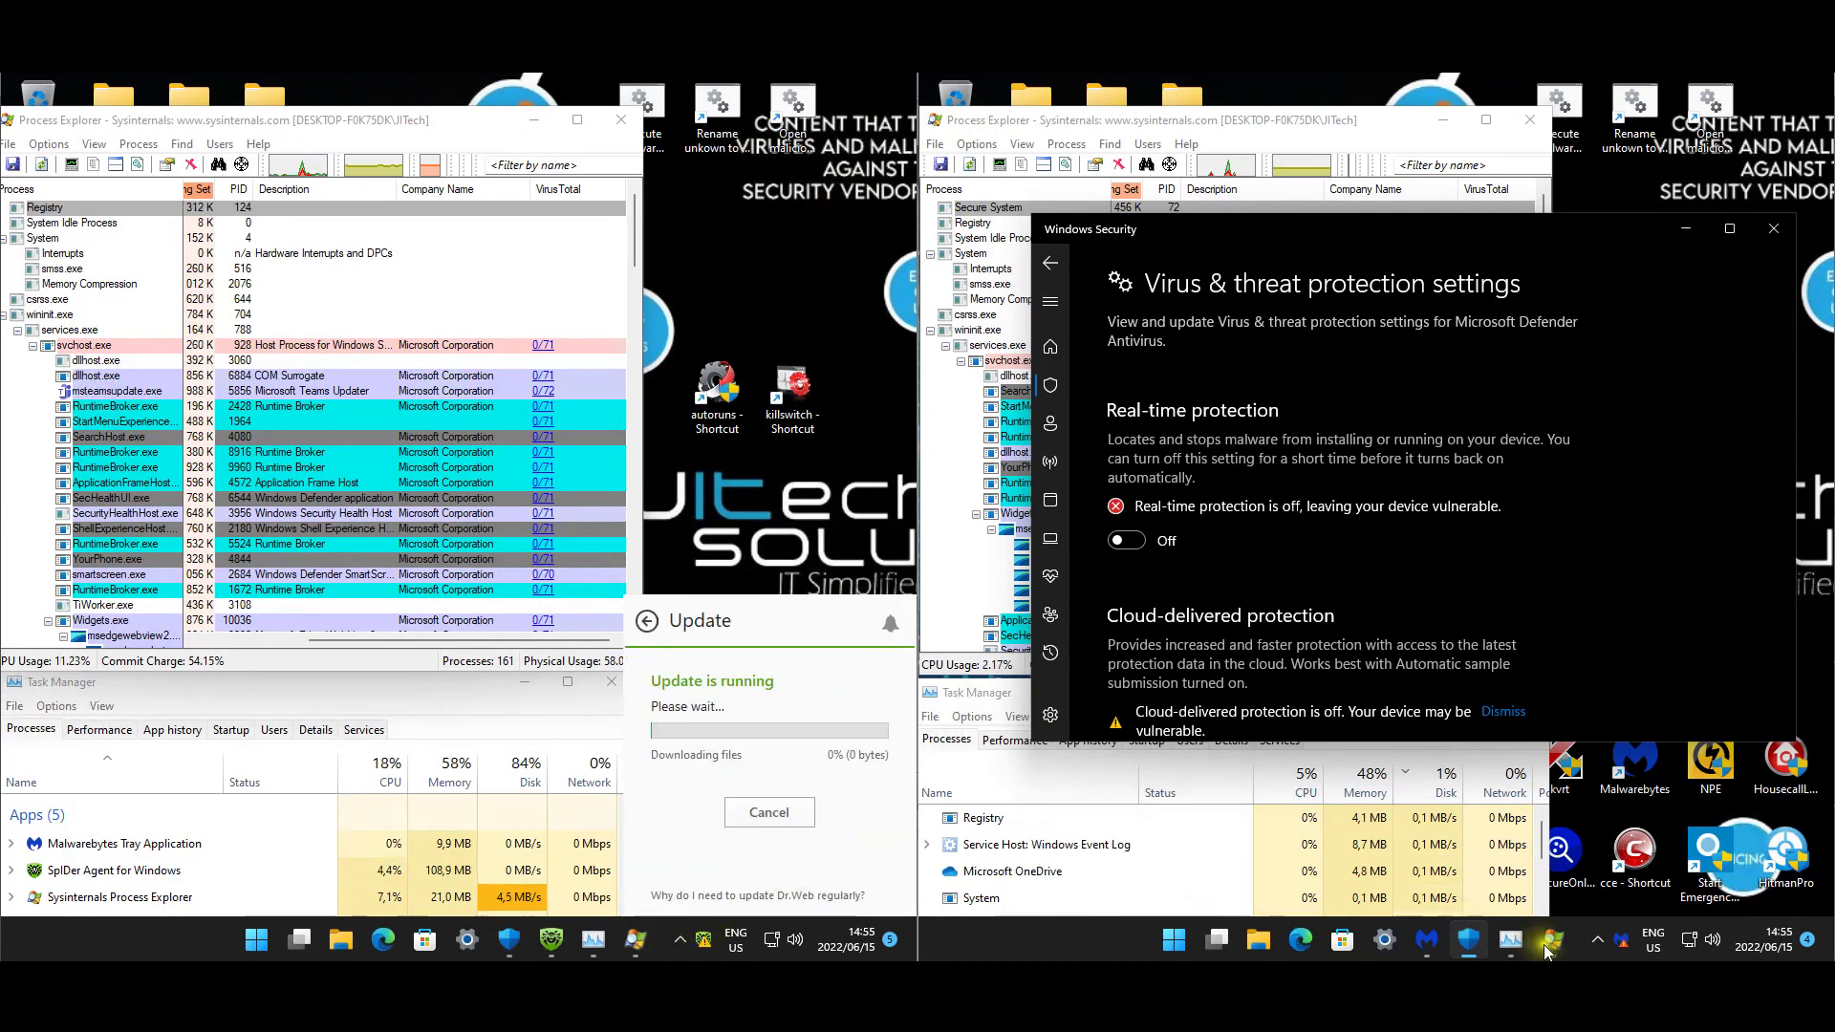
# Check Malwarebytes for updates and dismiss the up-to-date confirmation.
pyautogui.rightClick(1627, 944)
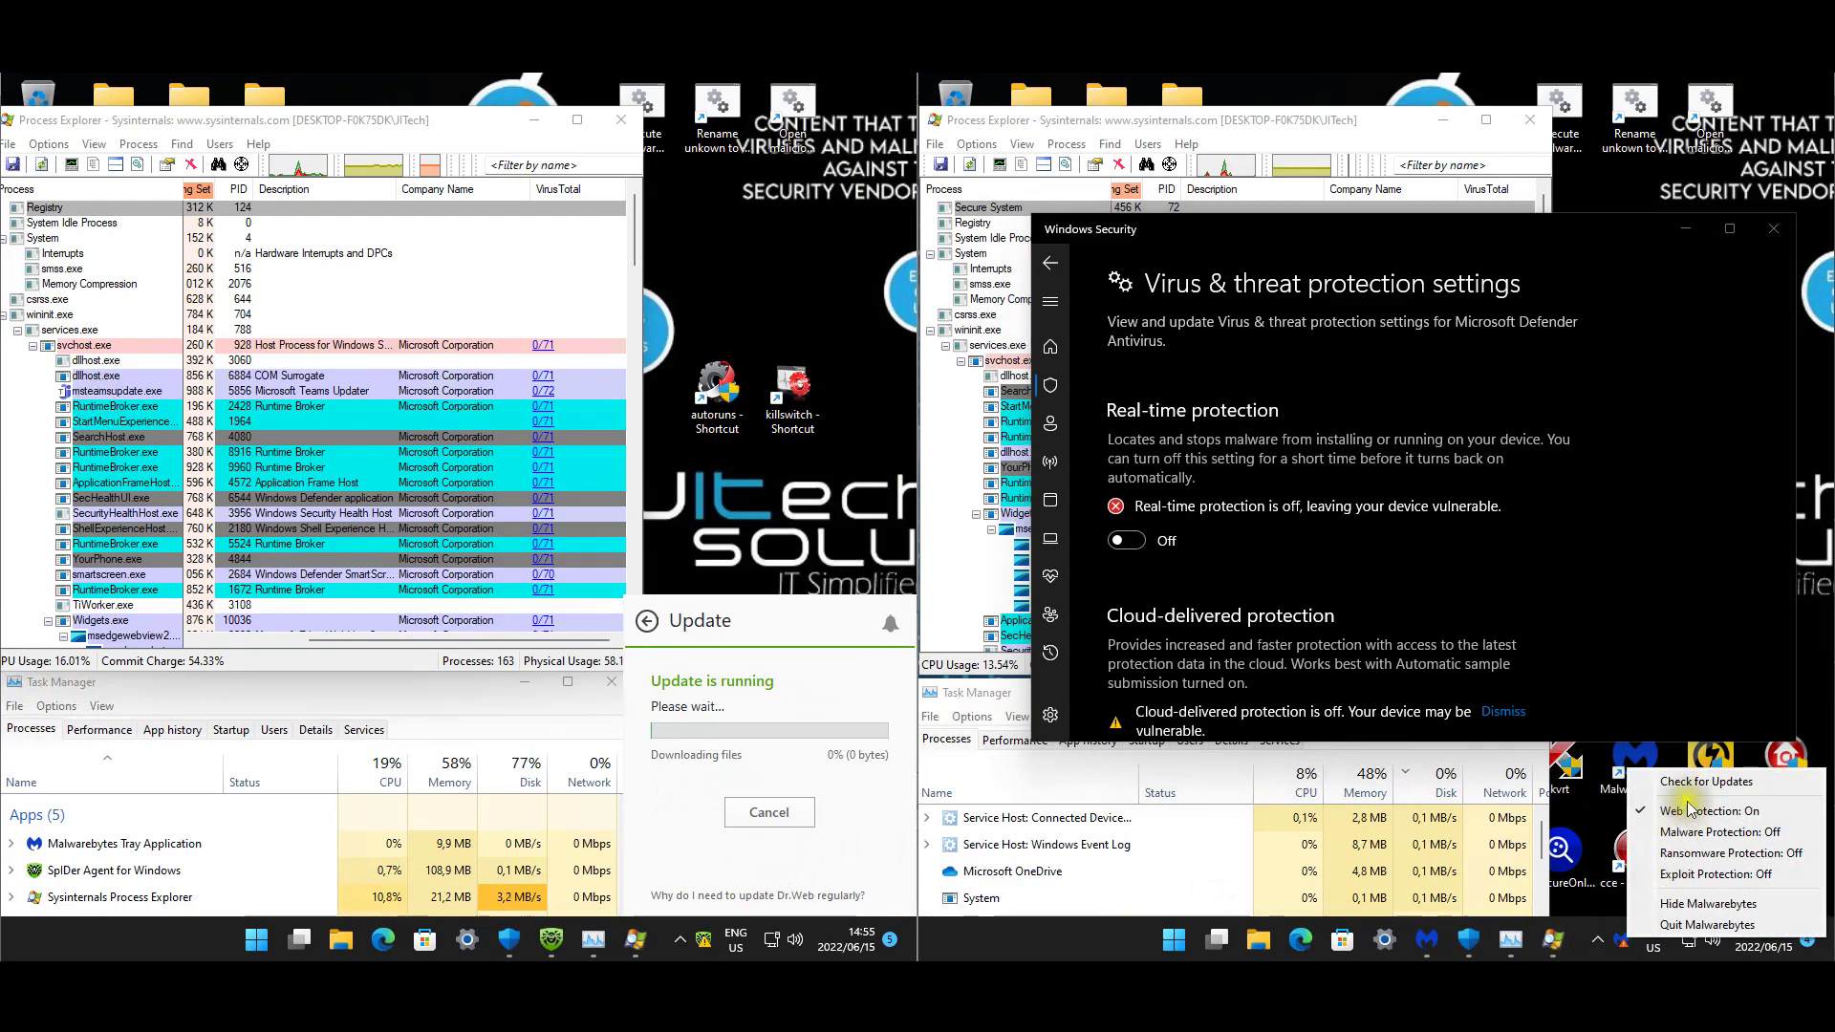
pyautogui.click(1541, 501)
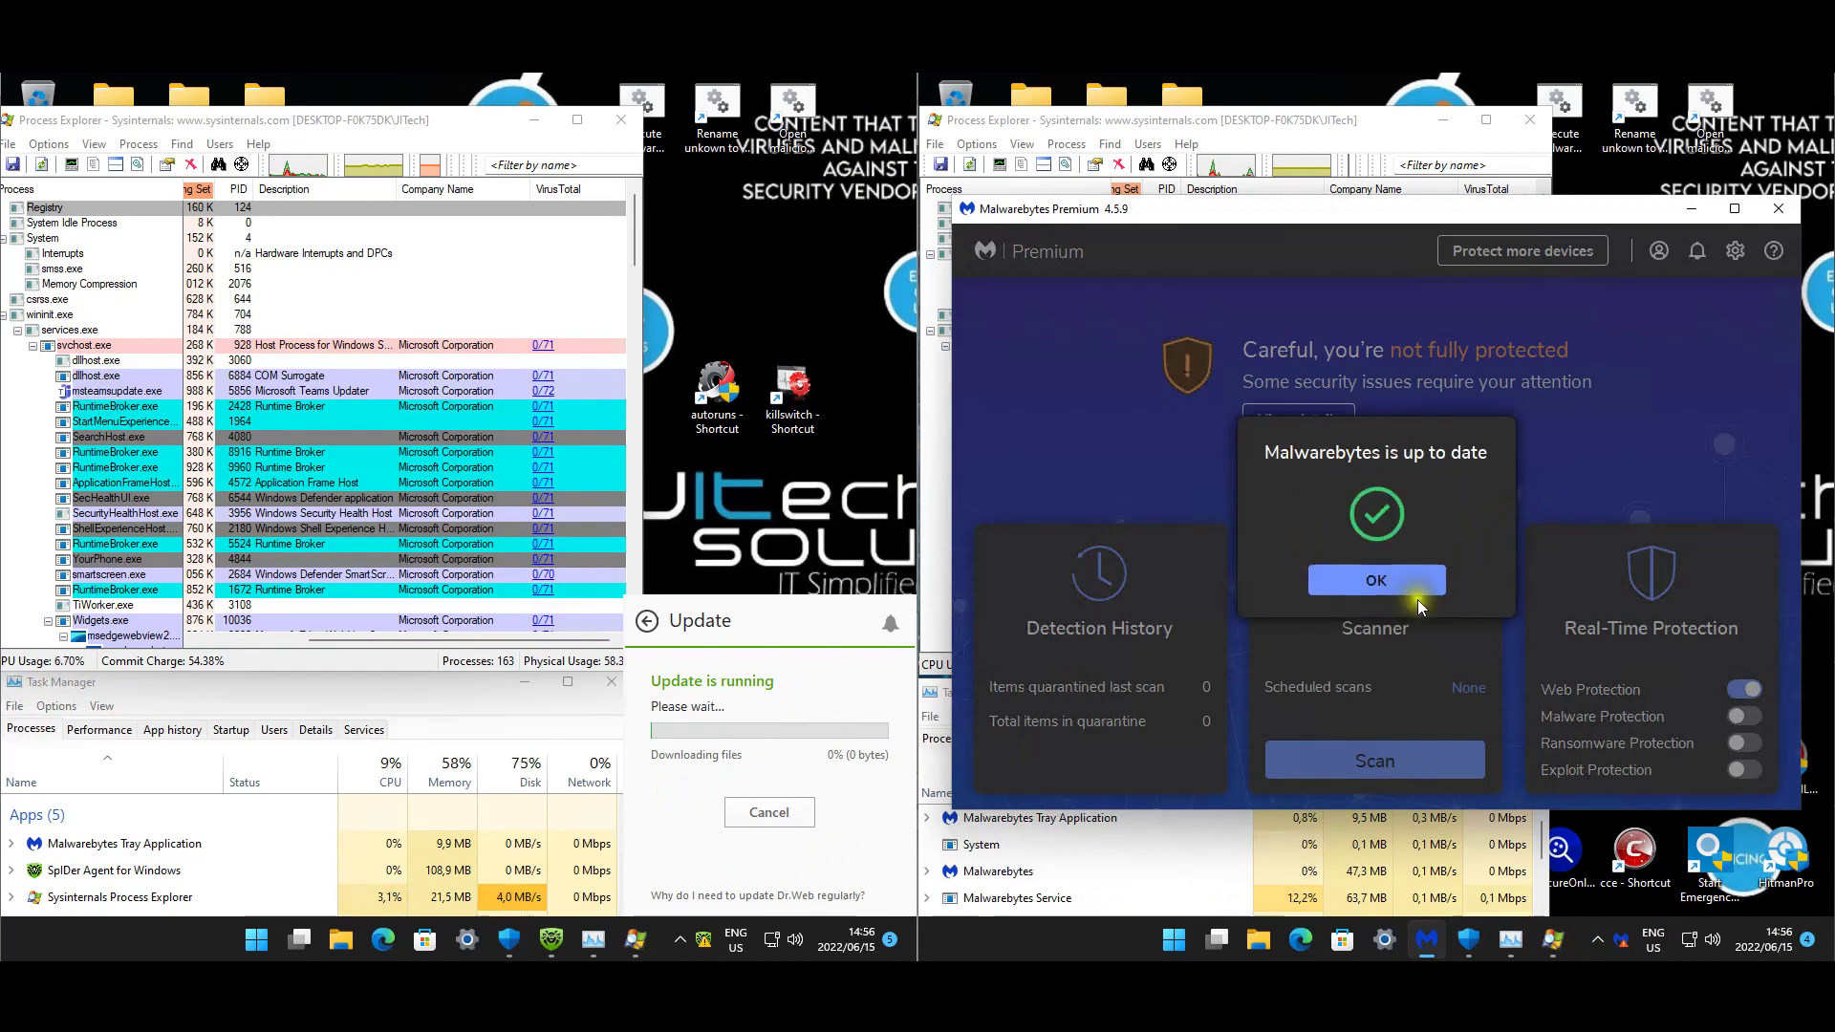
pyautogui.click(1418, 585)
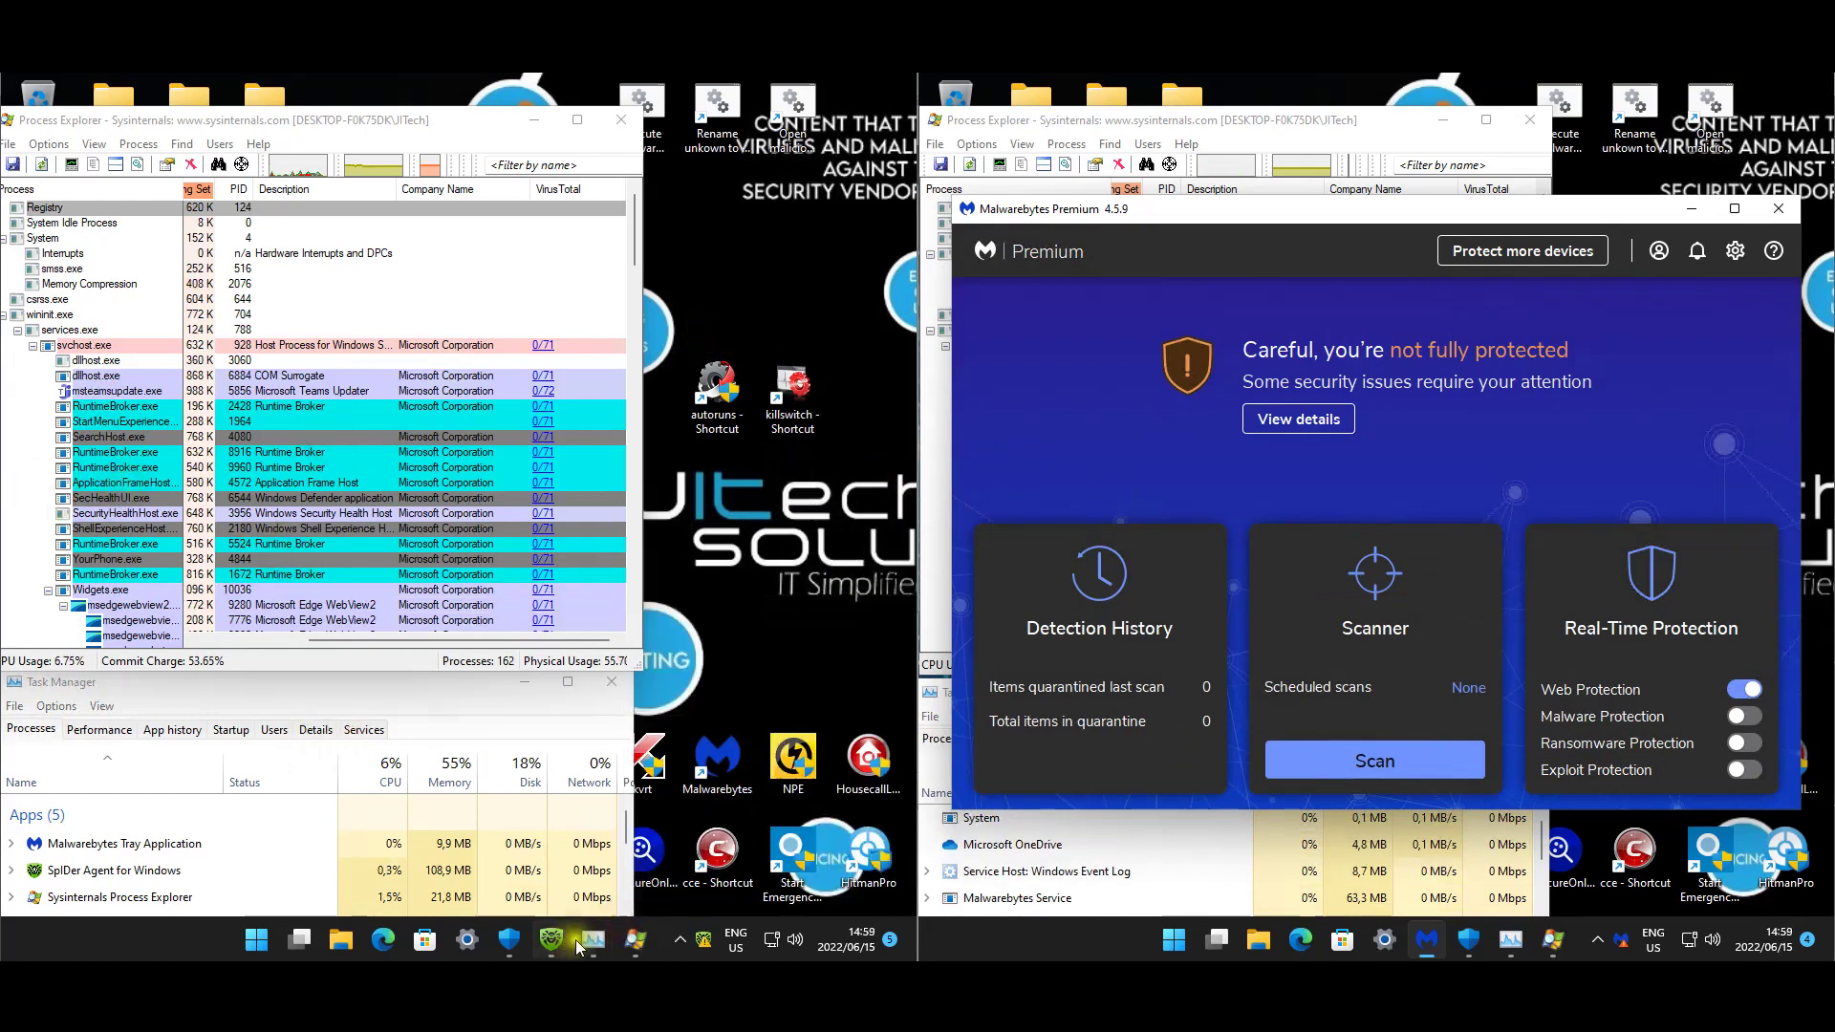
# Check Dr.Web's Files and Network status, close Malwarebytes, view Dr.Web Statistics, then close Dr.Web.
pyautogui.click(550, 939)
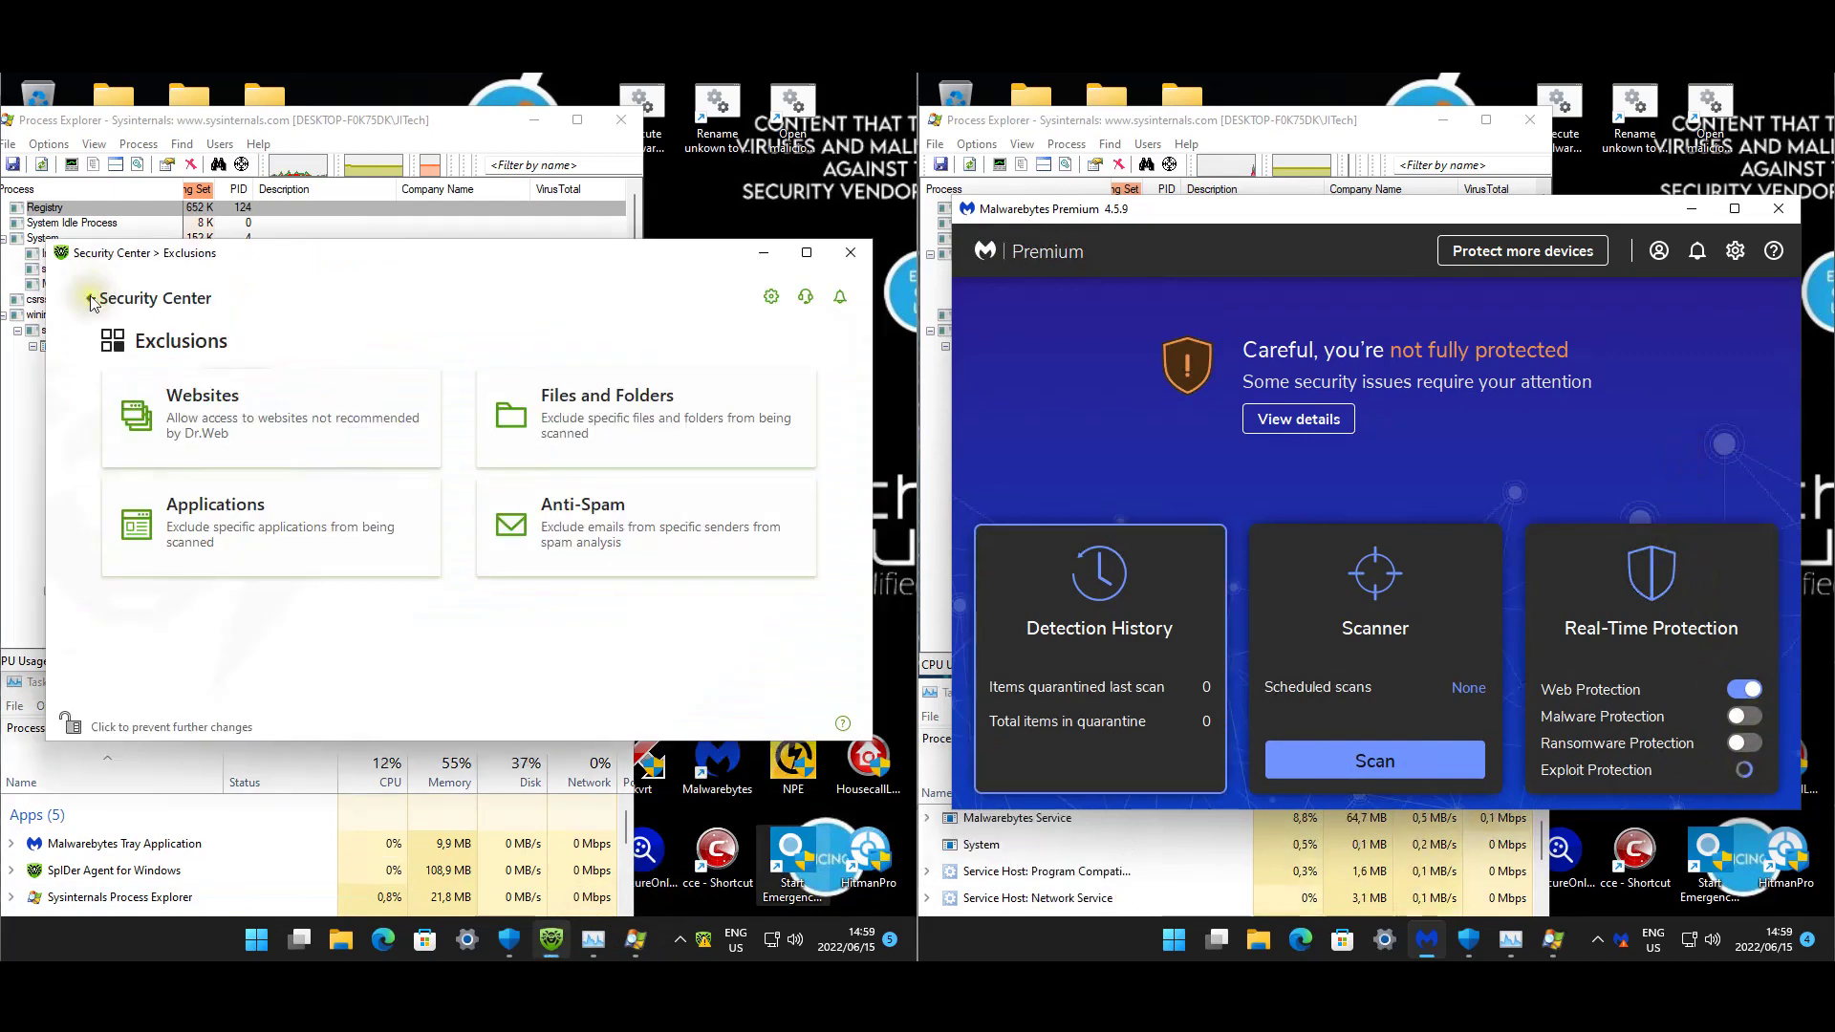
pyautogui.click(1651, 621)
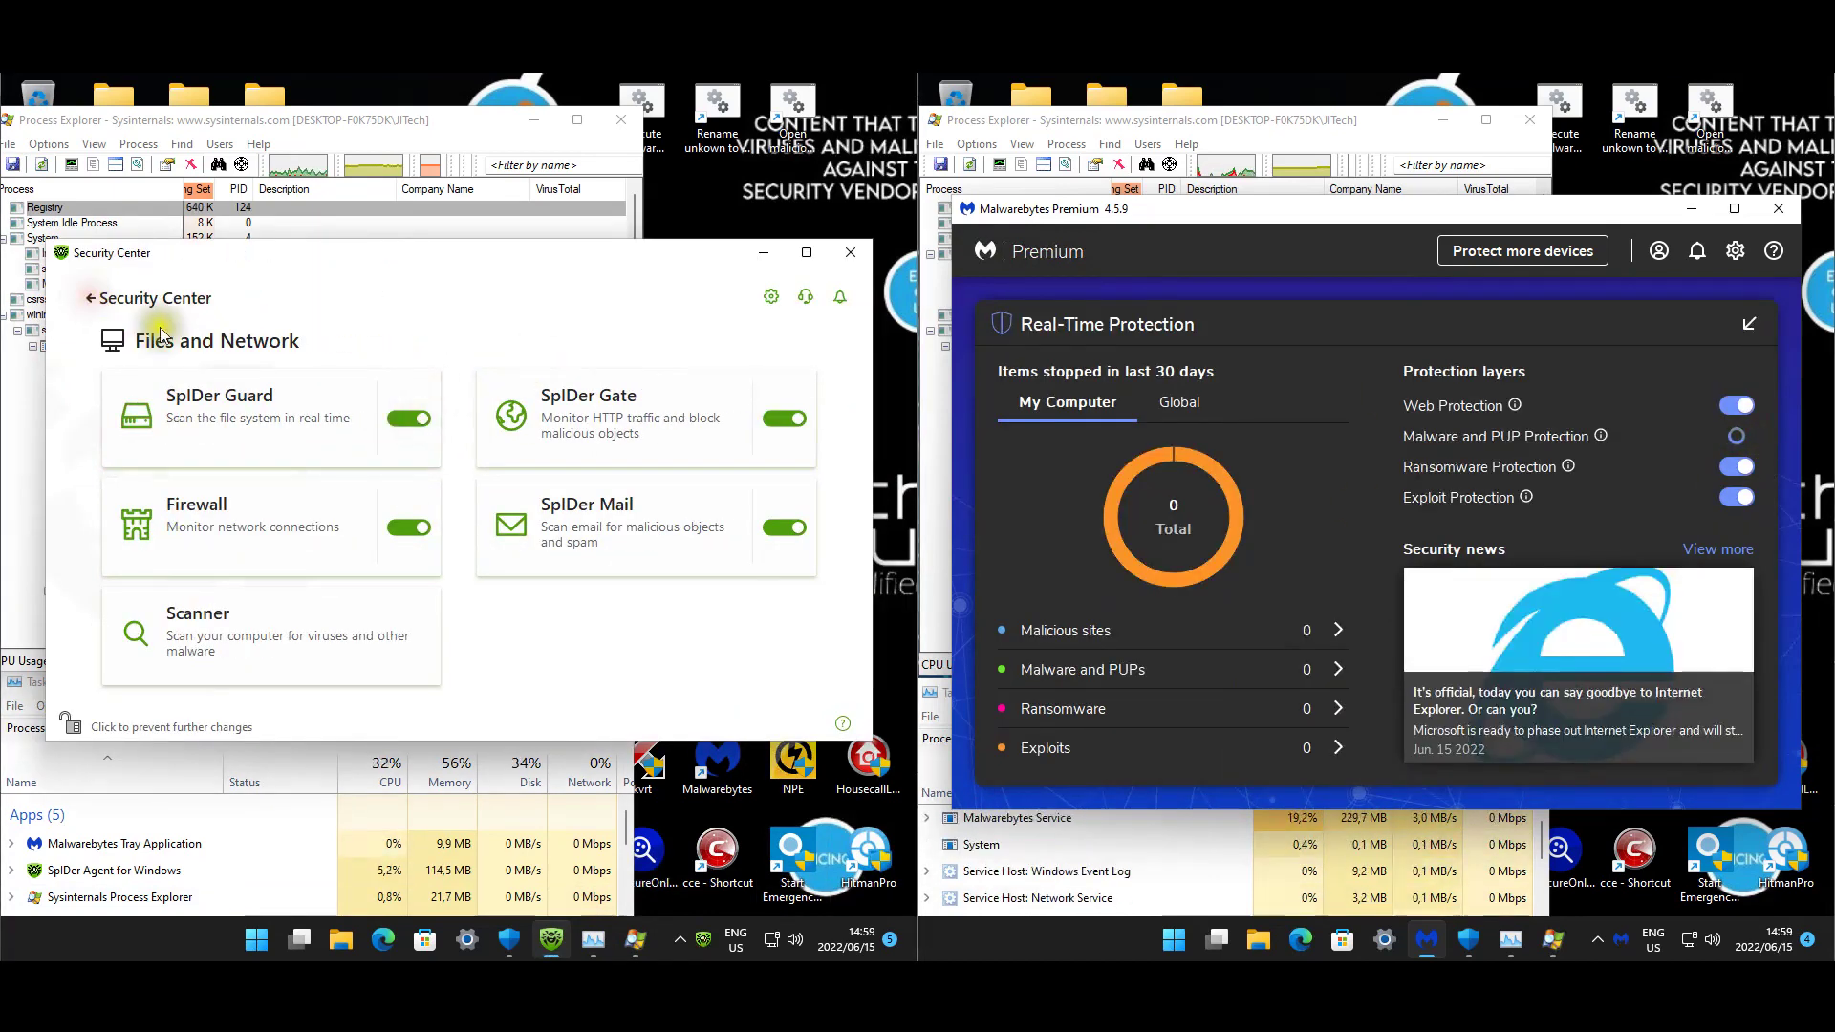
pyautogui.click(1749, 323)
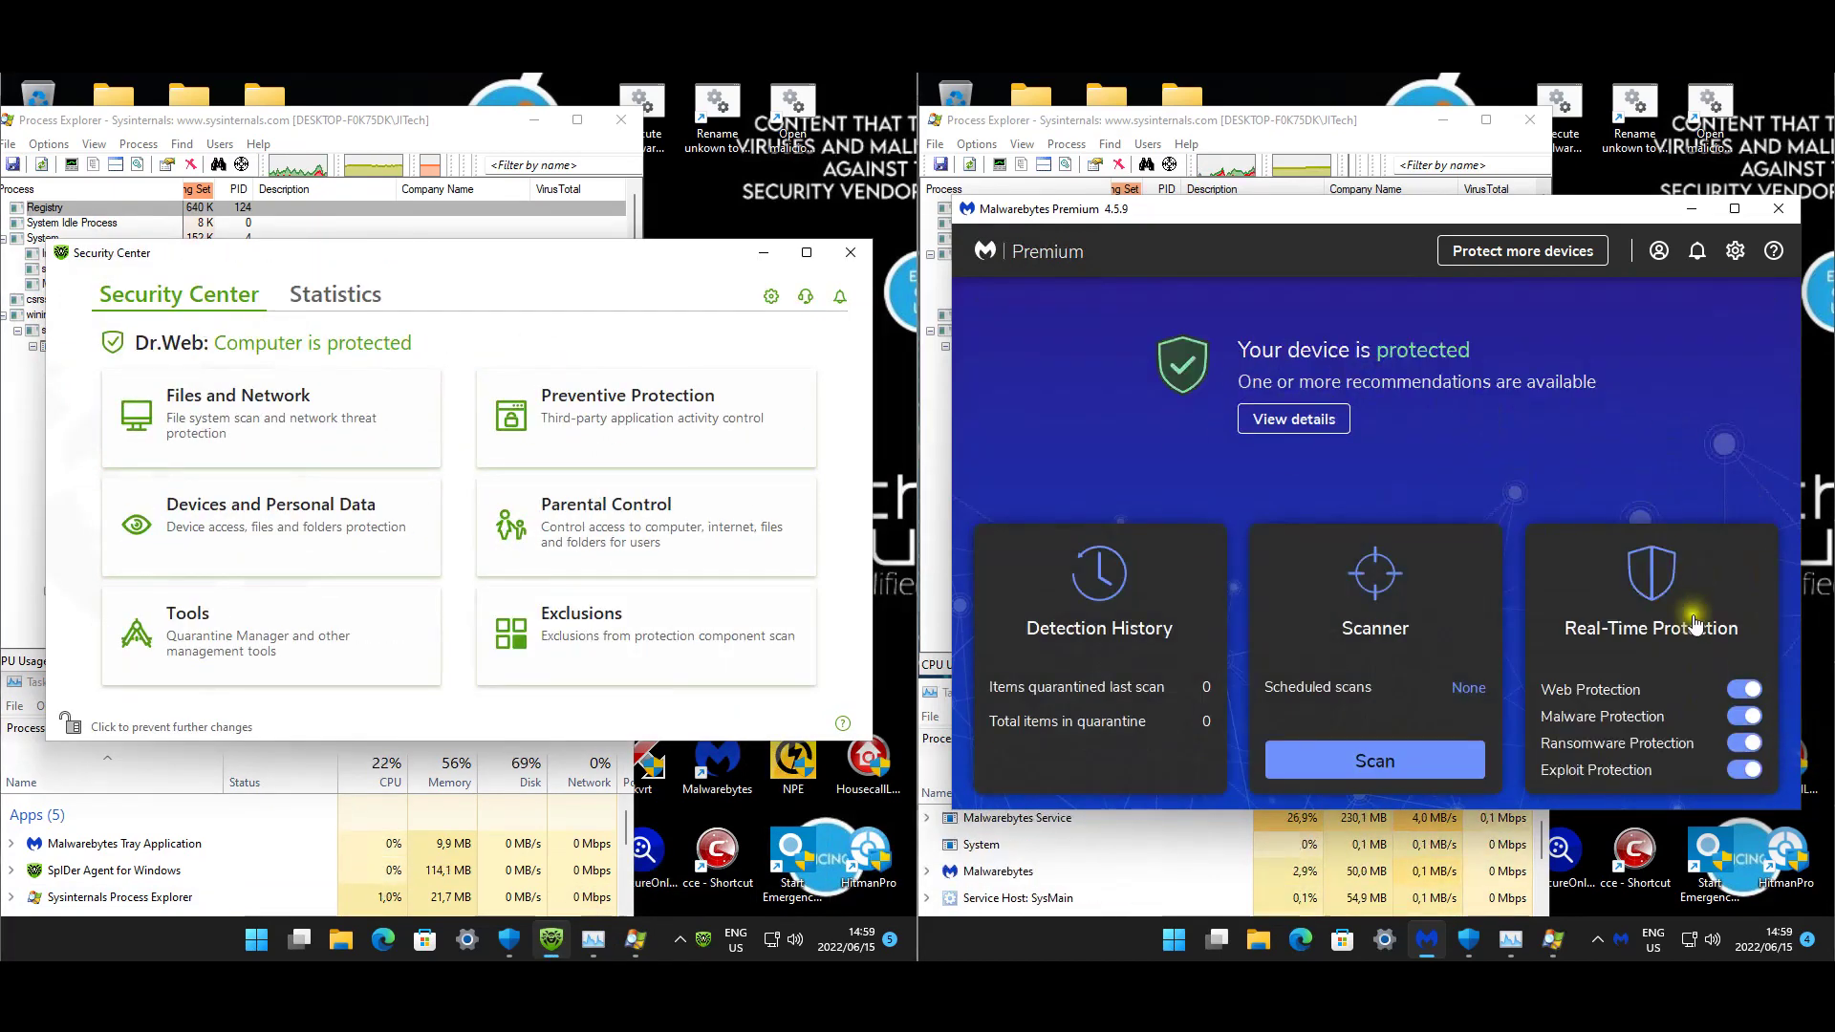
pyautogui.click(1779, 208)
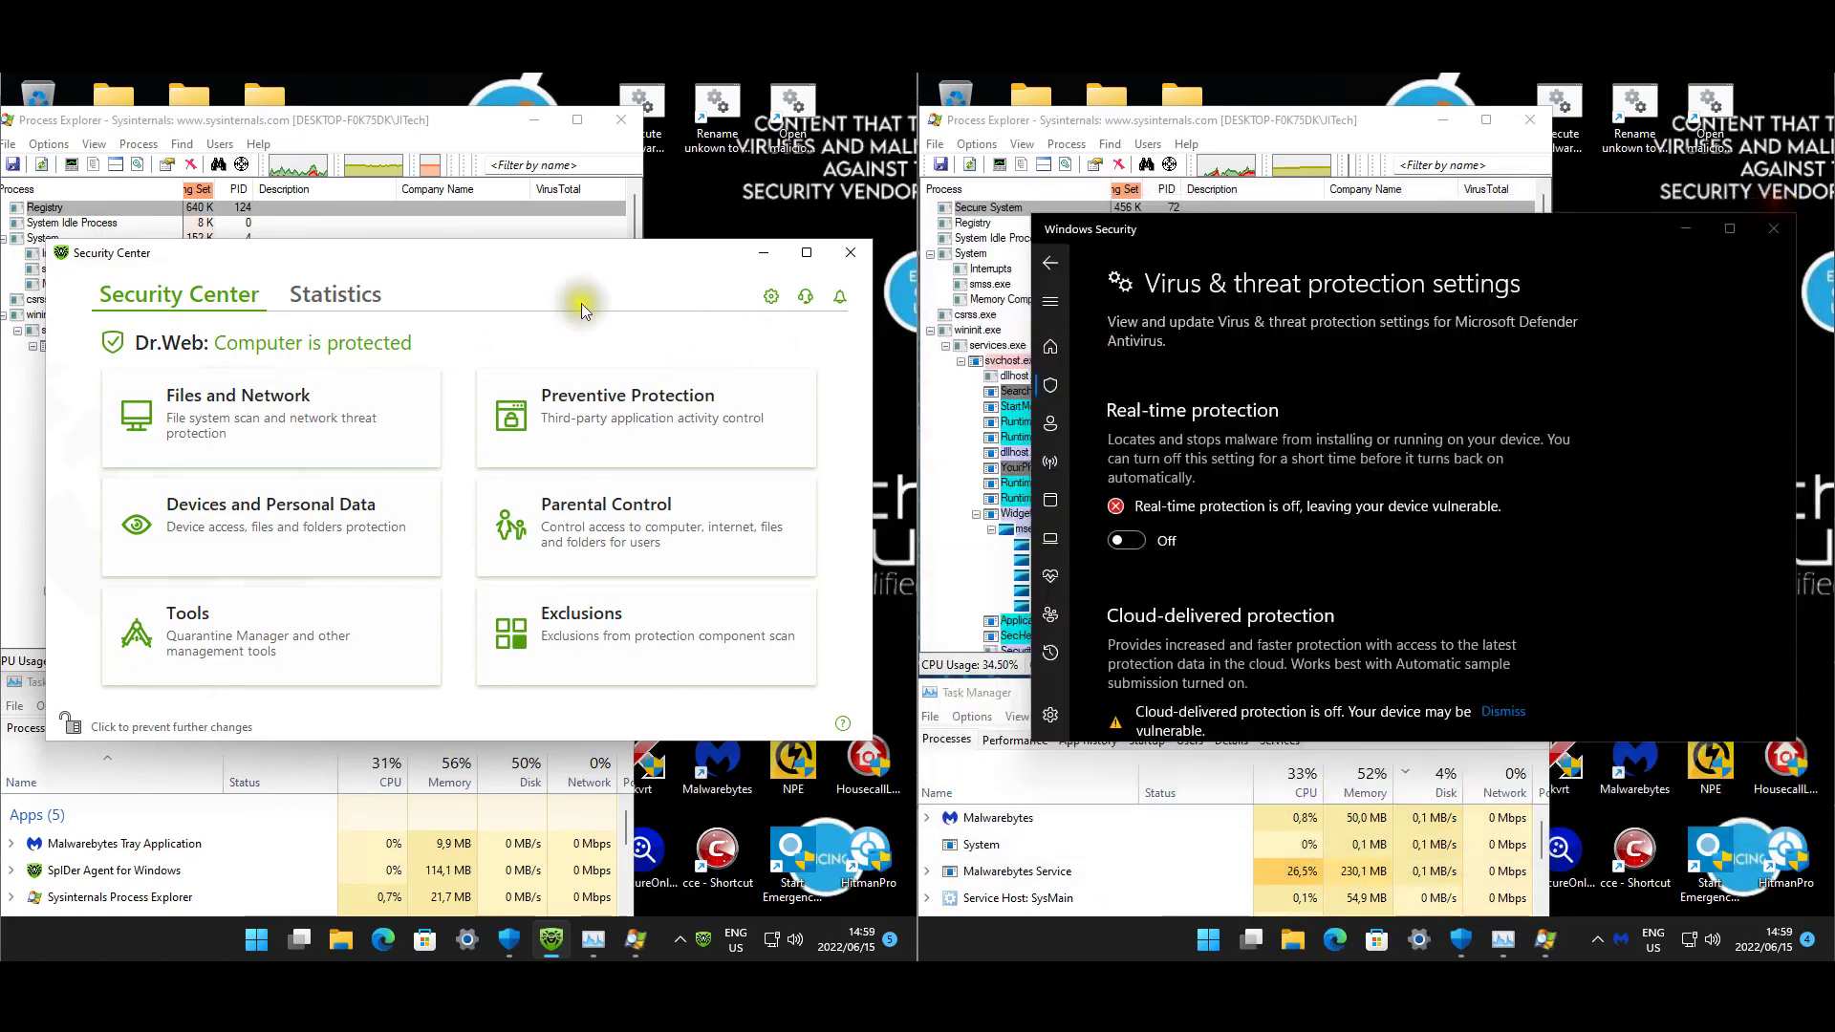
pyautogui.click(330, 294)
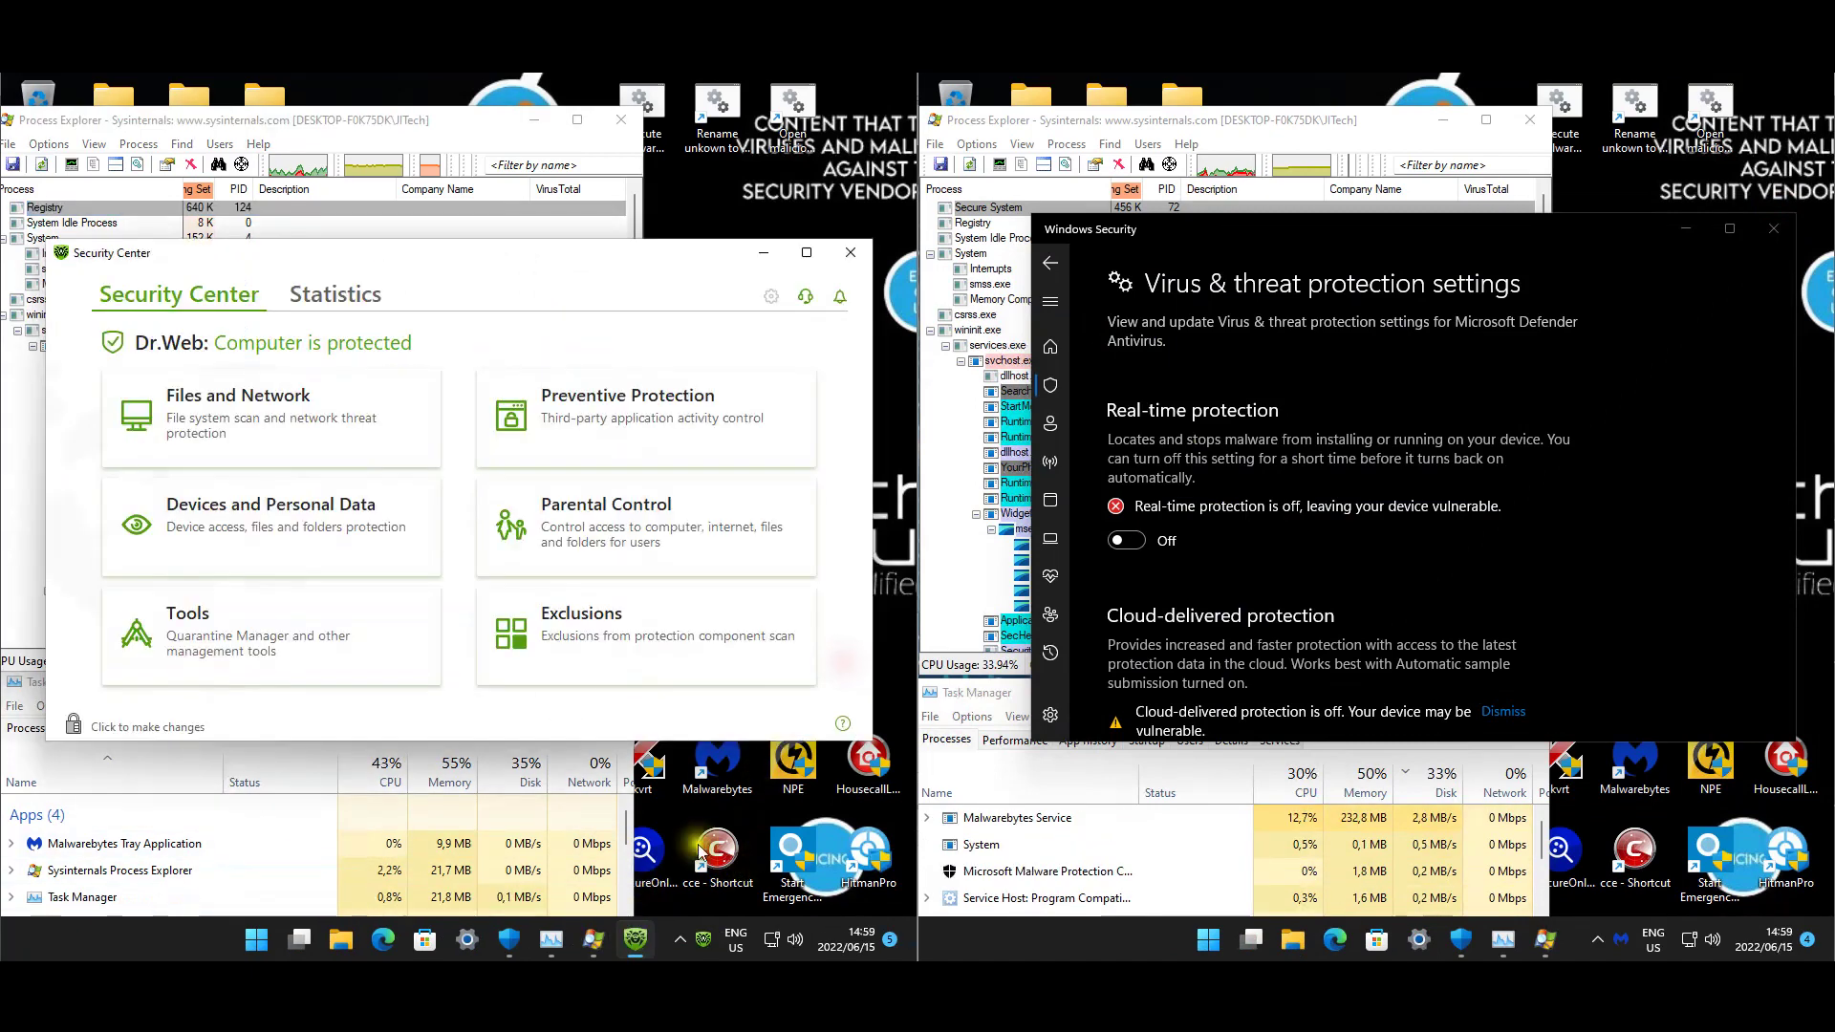
pyautogui.click(847, 256)
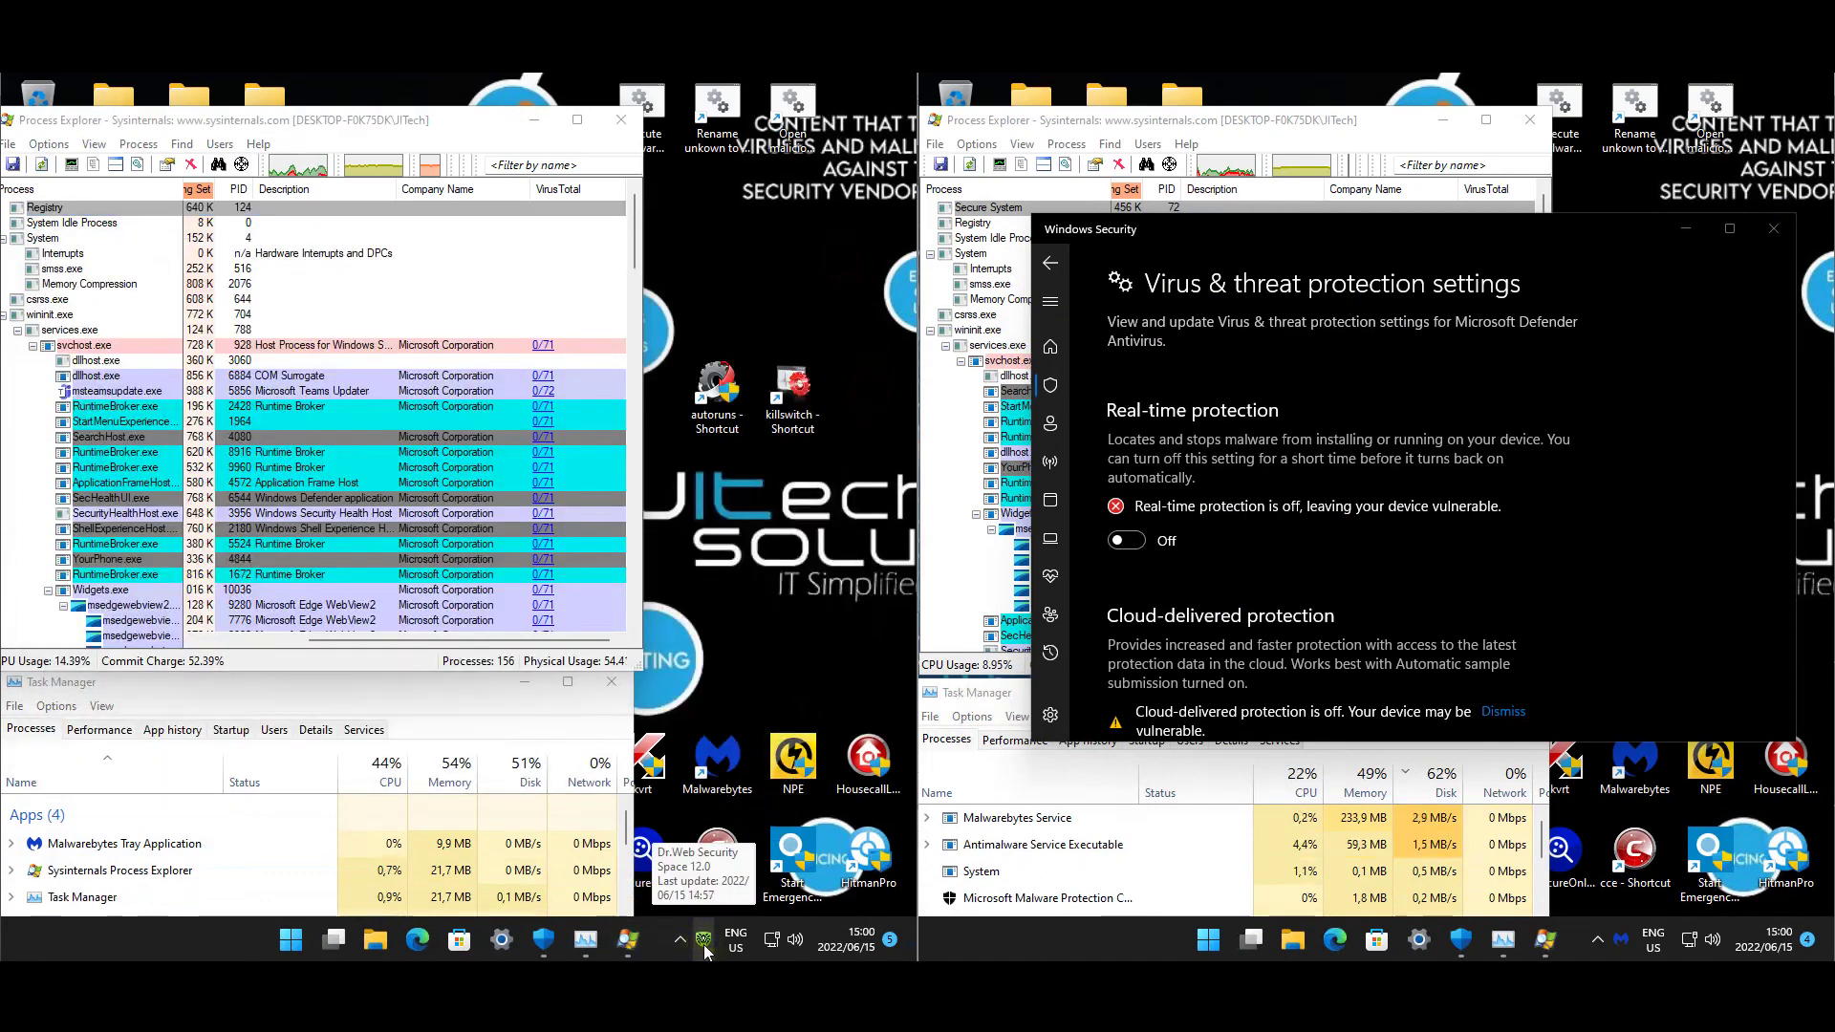
# Review Virus & threat protection status on both machines, then close both Windows Security windows.
pyautogui.click(797, 341)
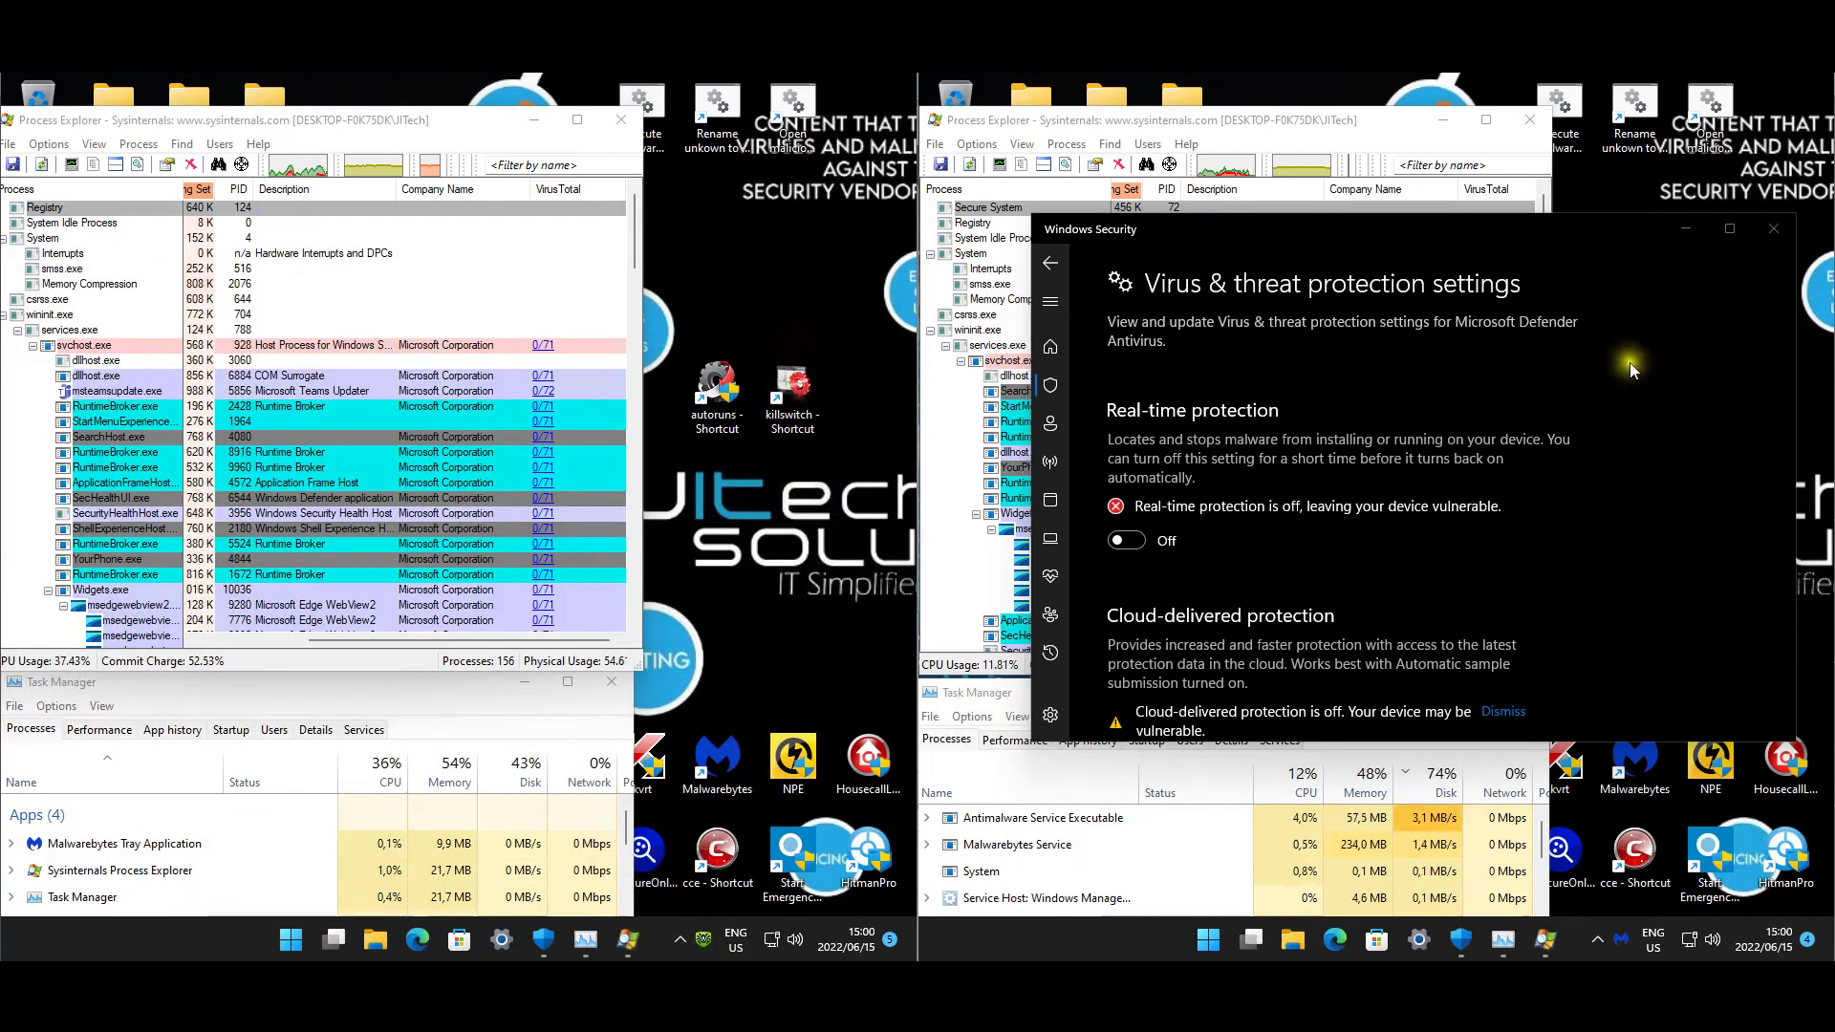
pyautogui.click(544, 939)
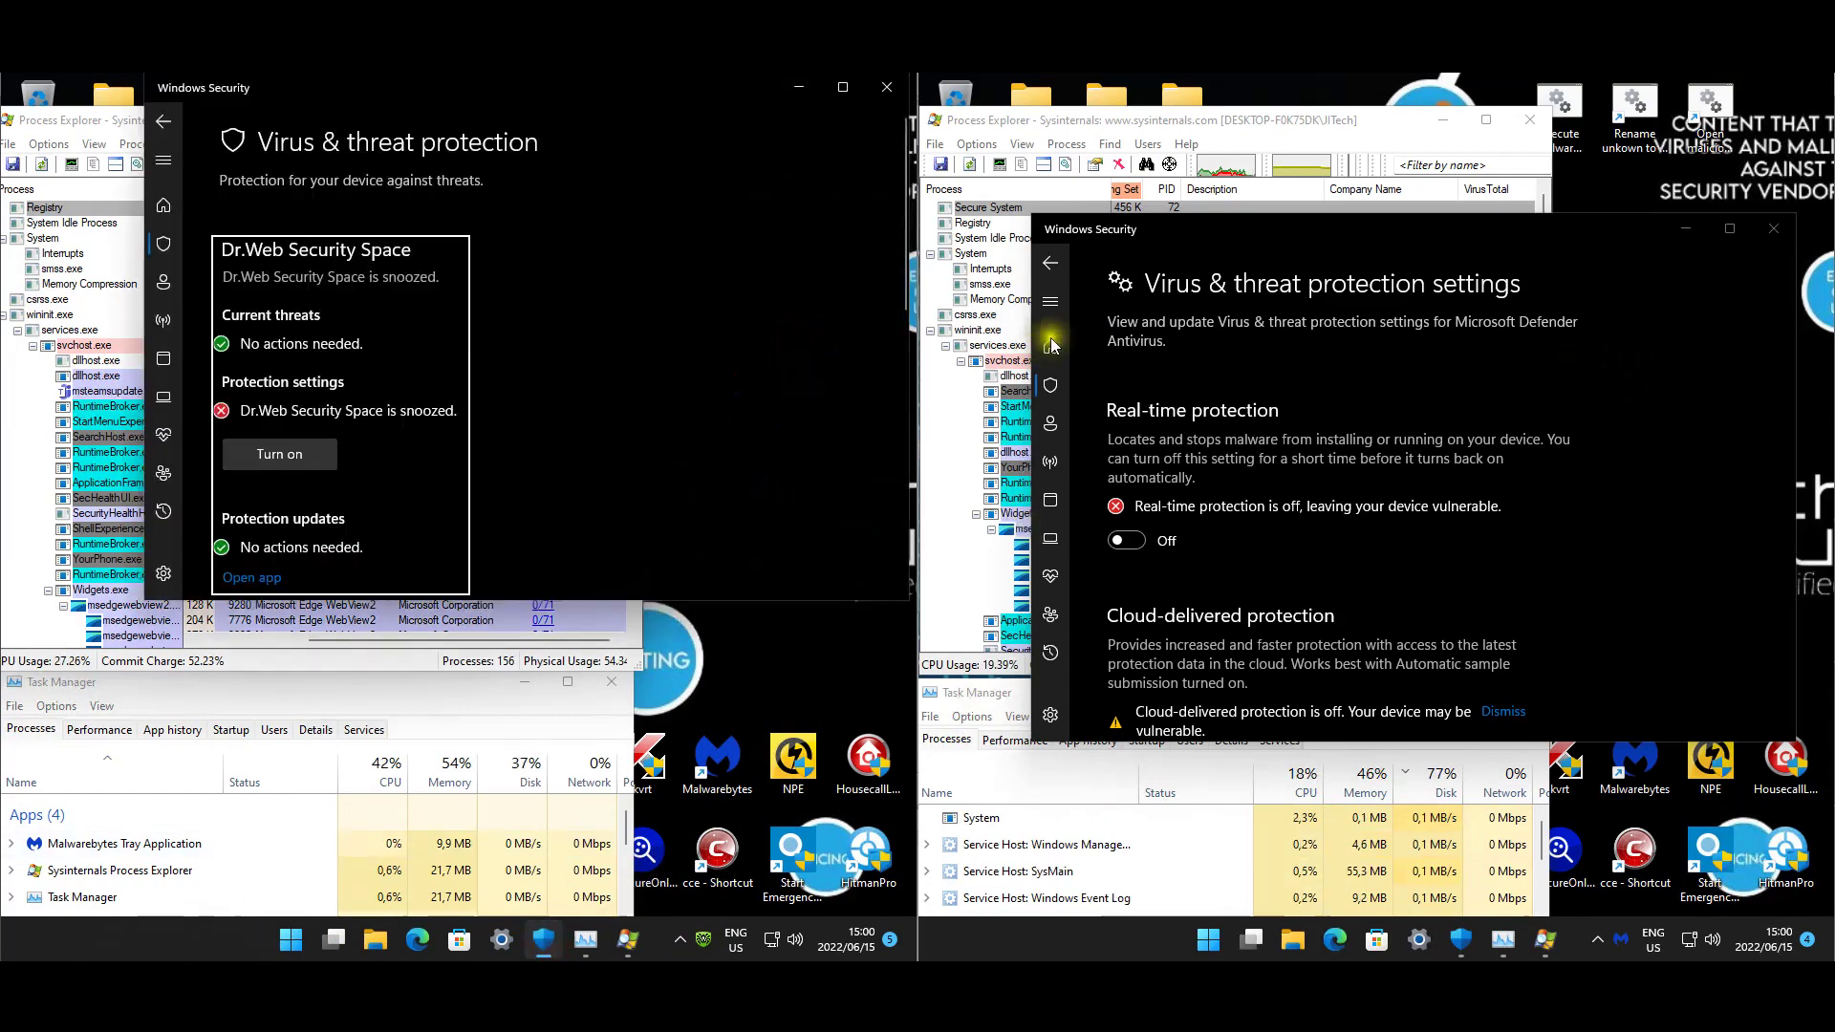
pyautogui.click(1051, 346)
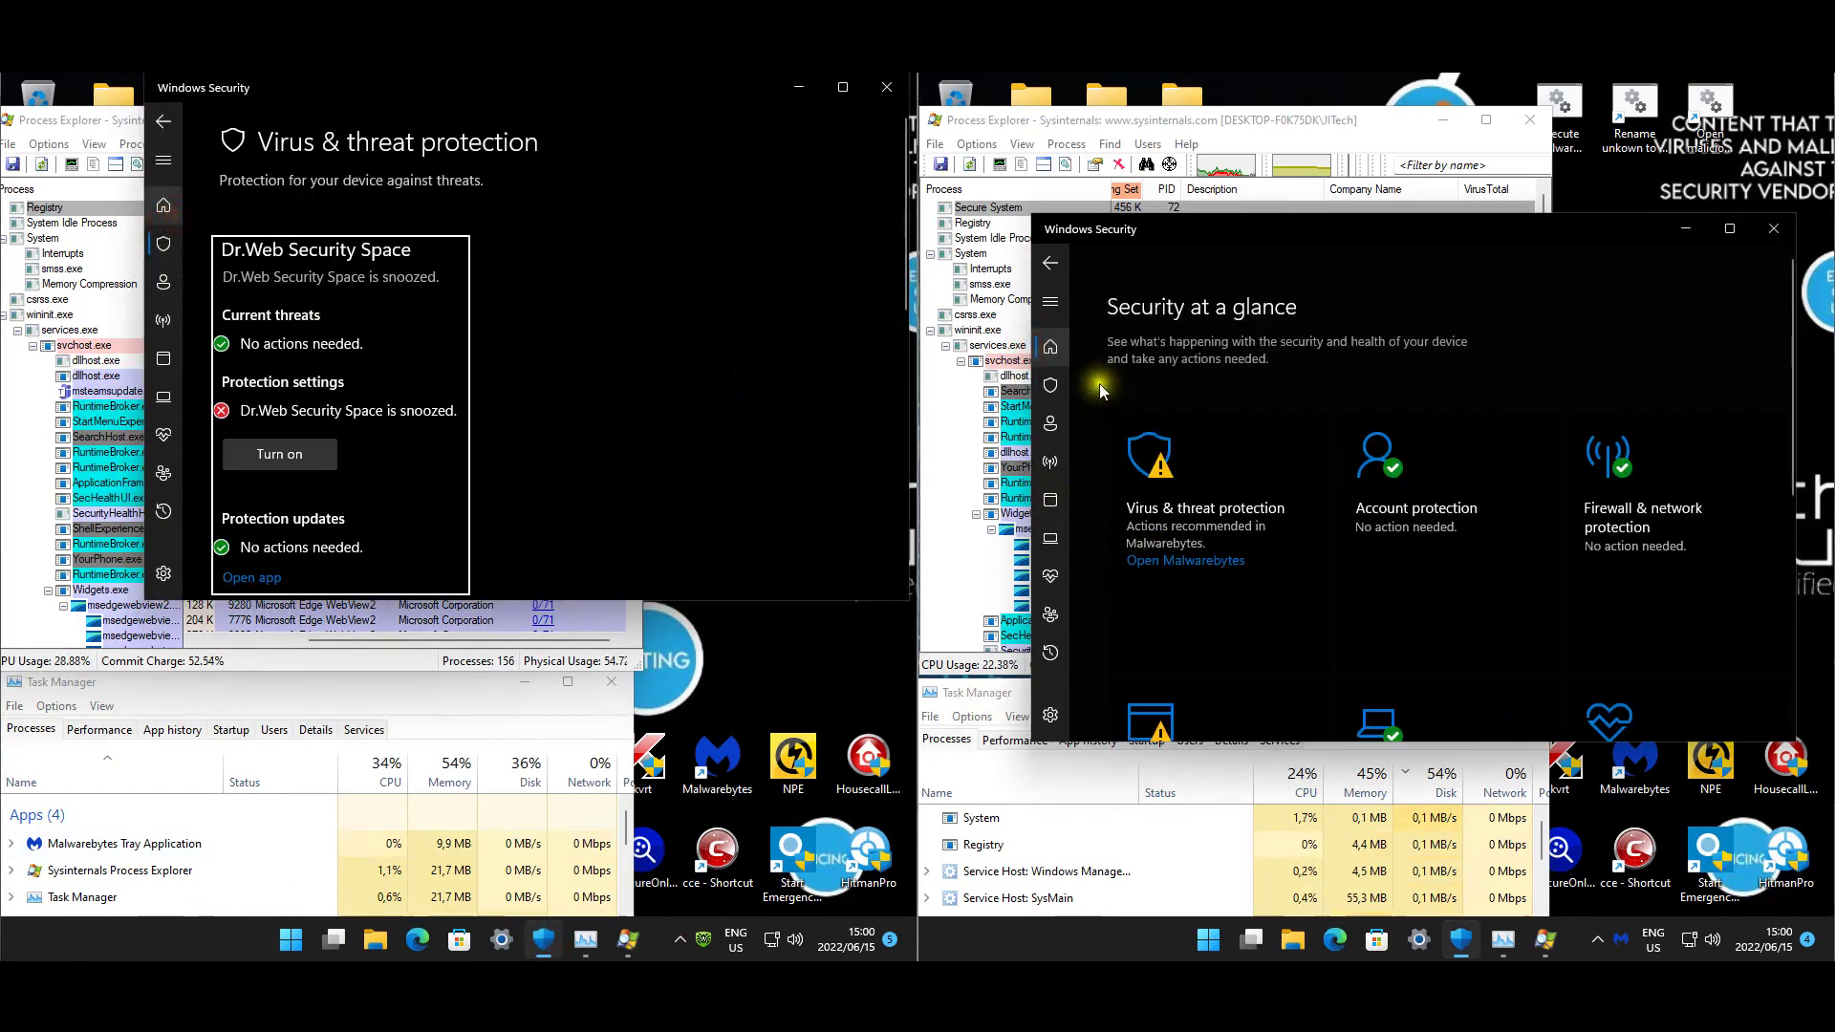
pyautogui.click(164, 206)
pyautogui.click(1057, 384)
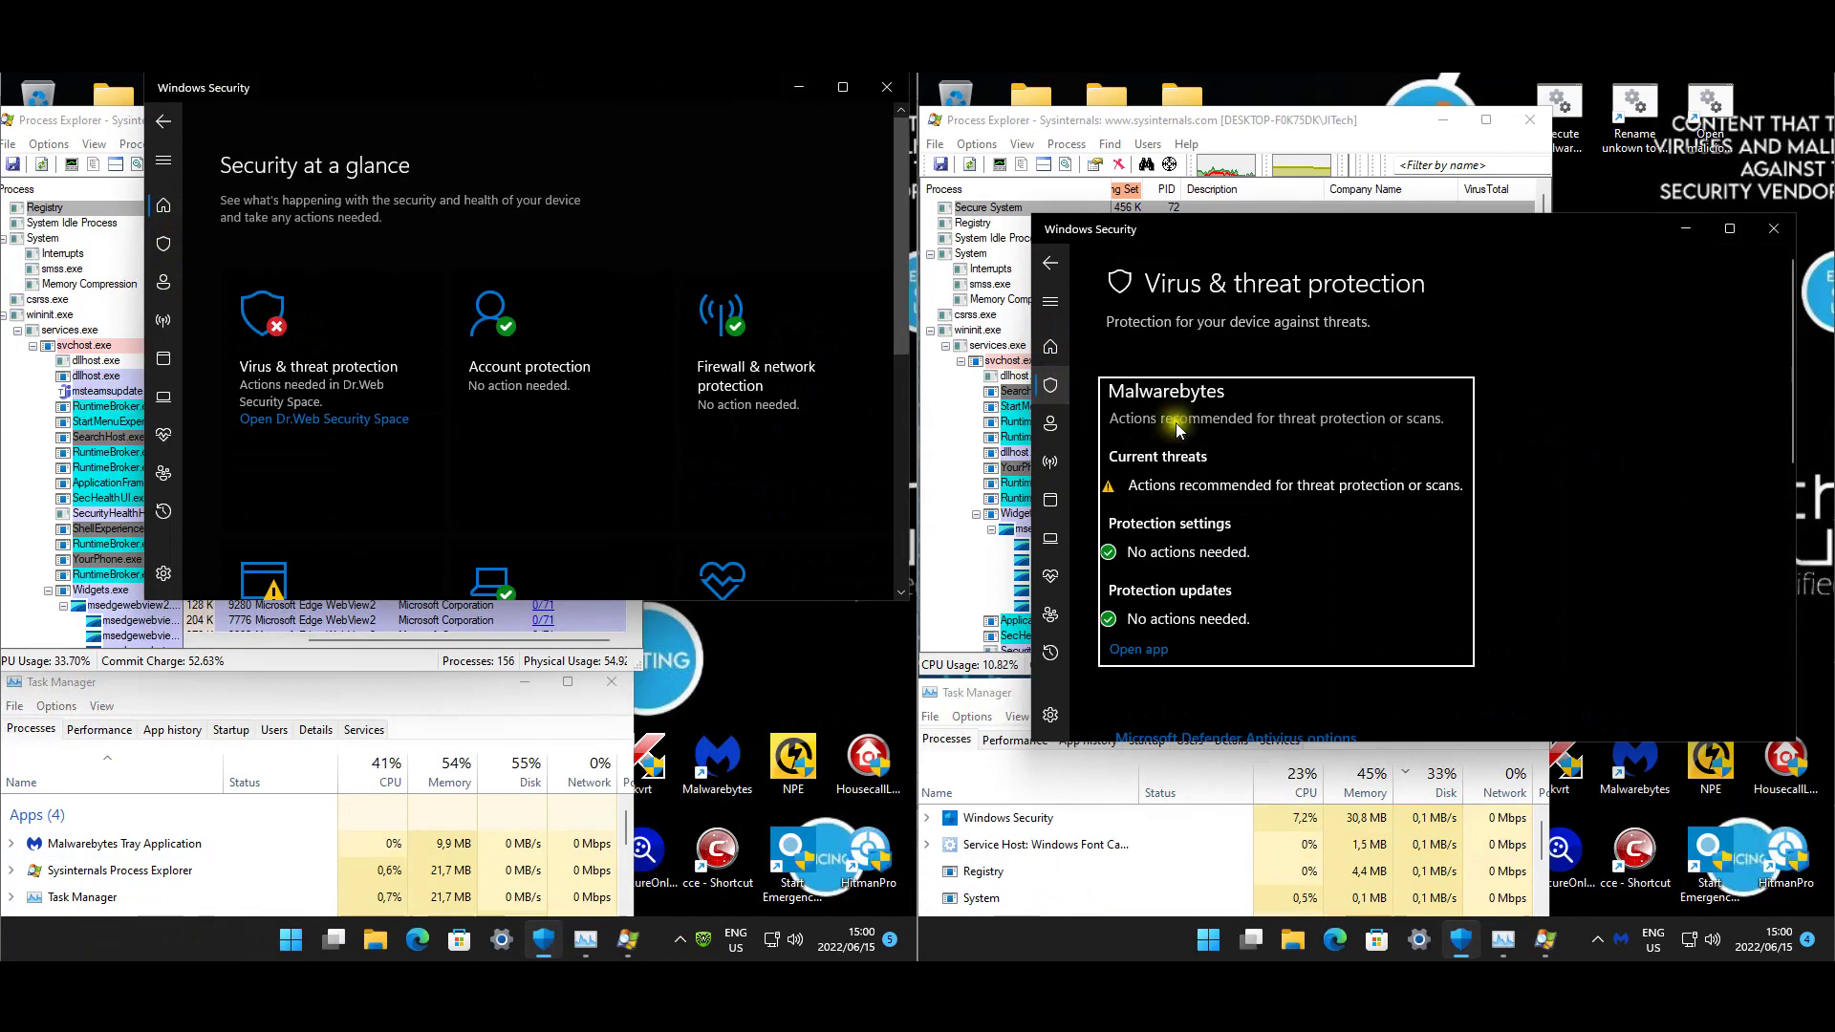
pyautogui.click(338, 281)
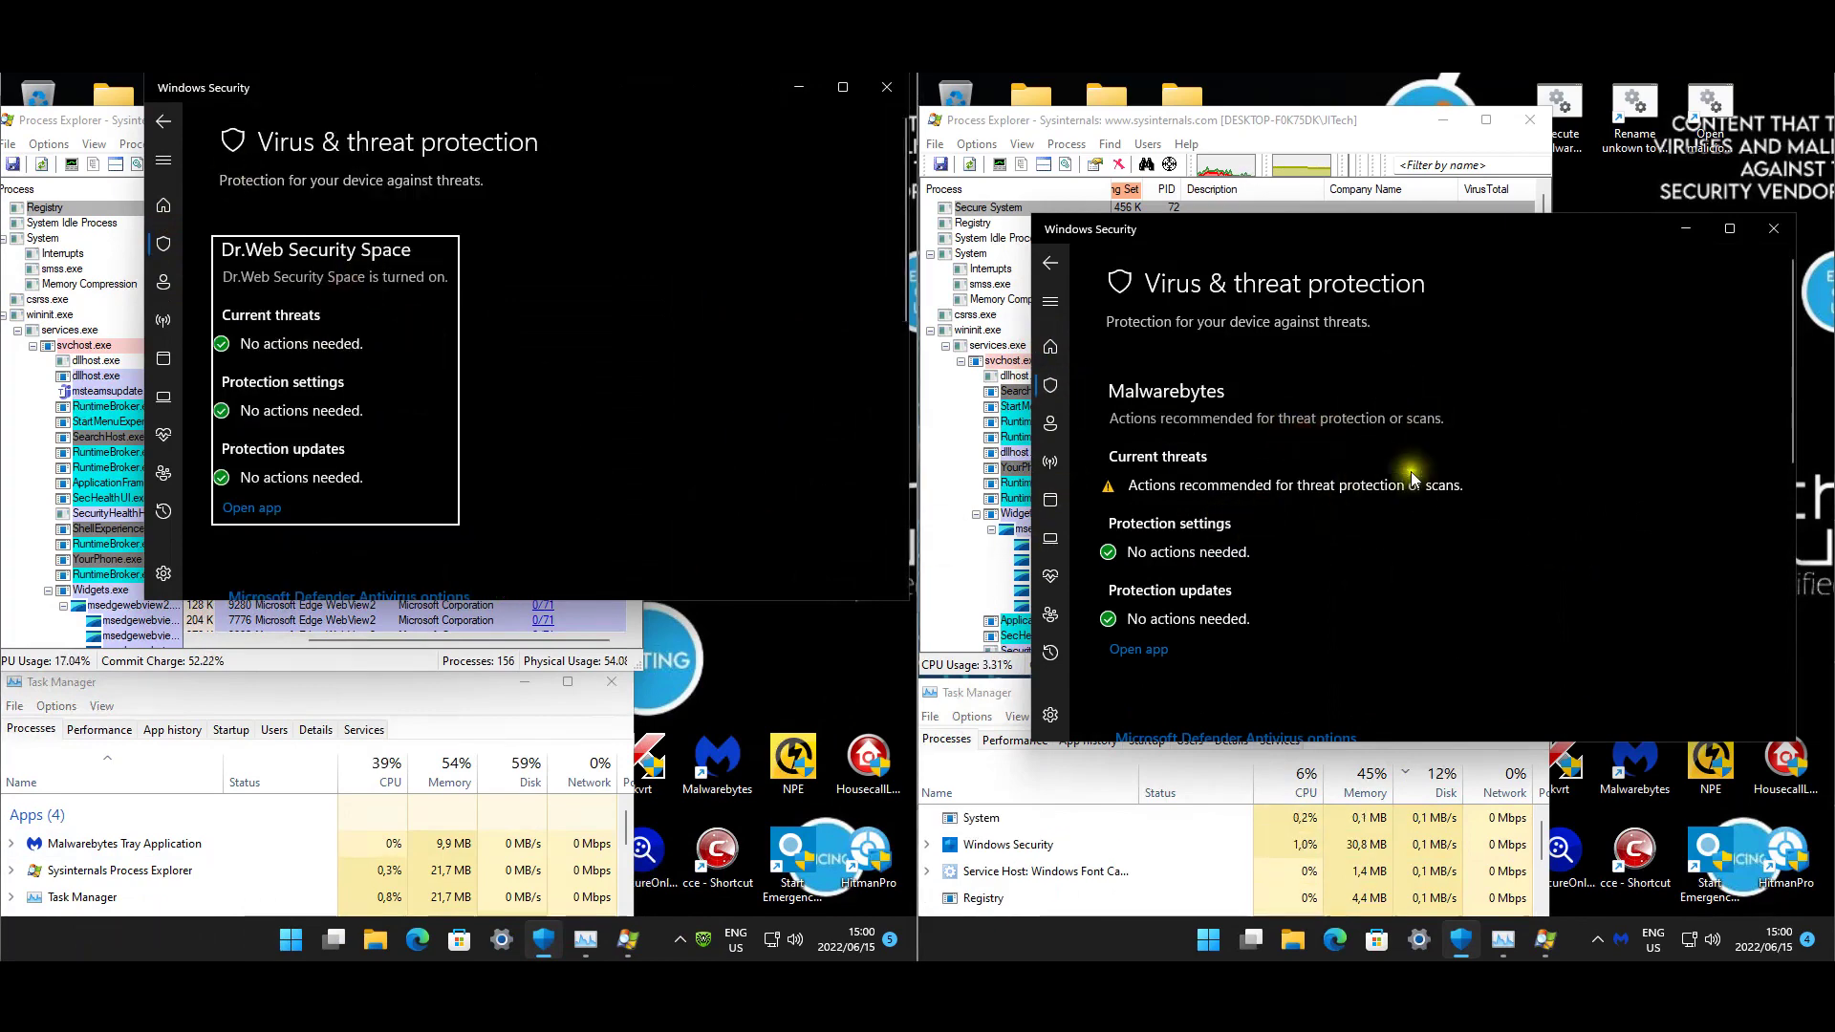
pyautogui.scroll(-3, 1247, 415)
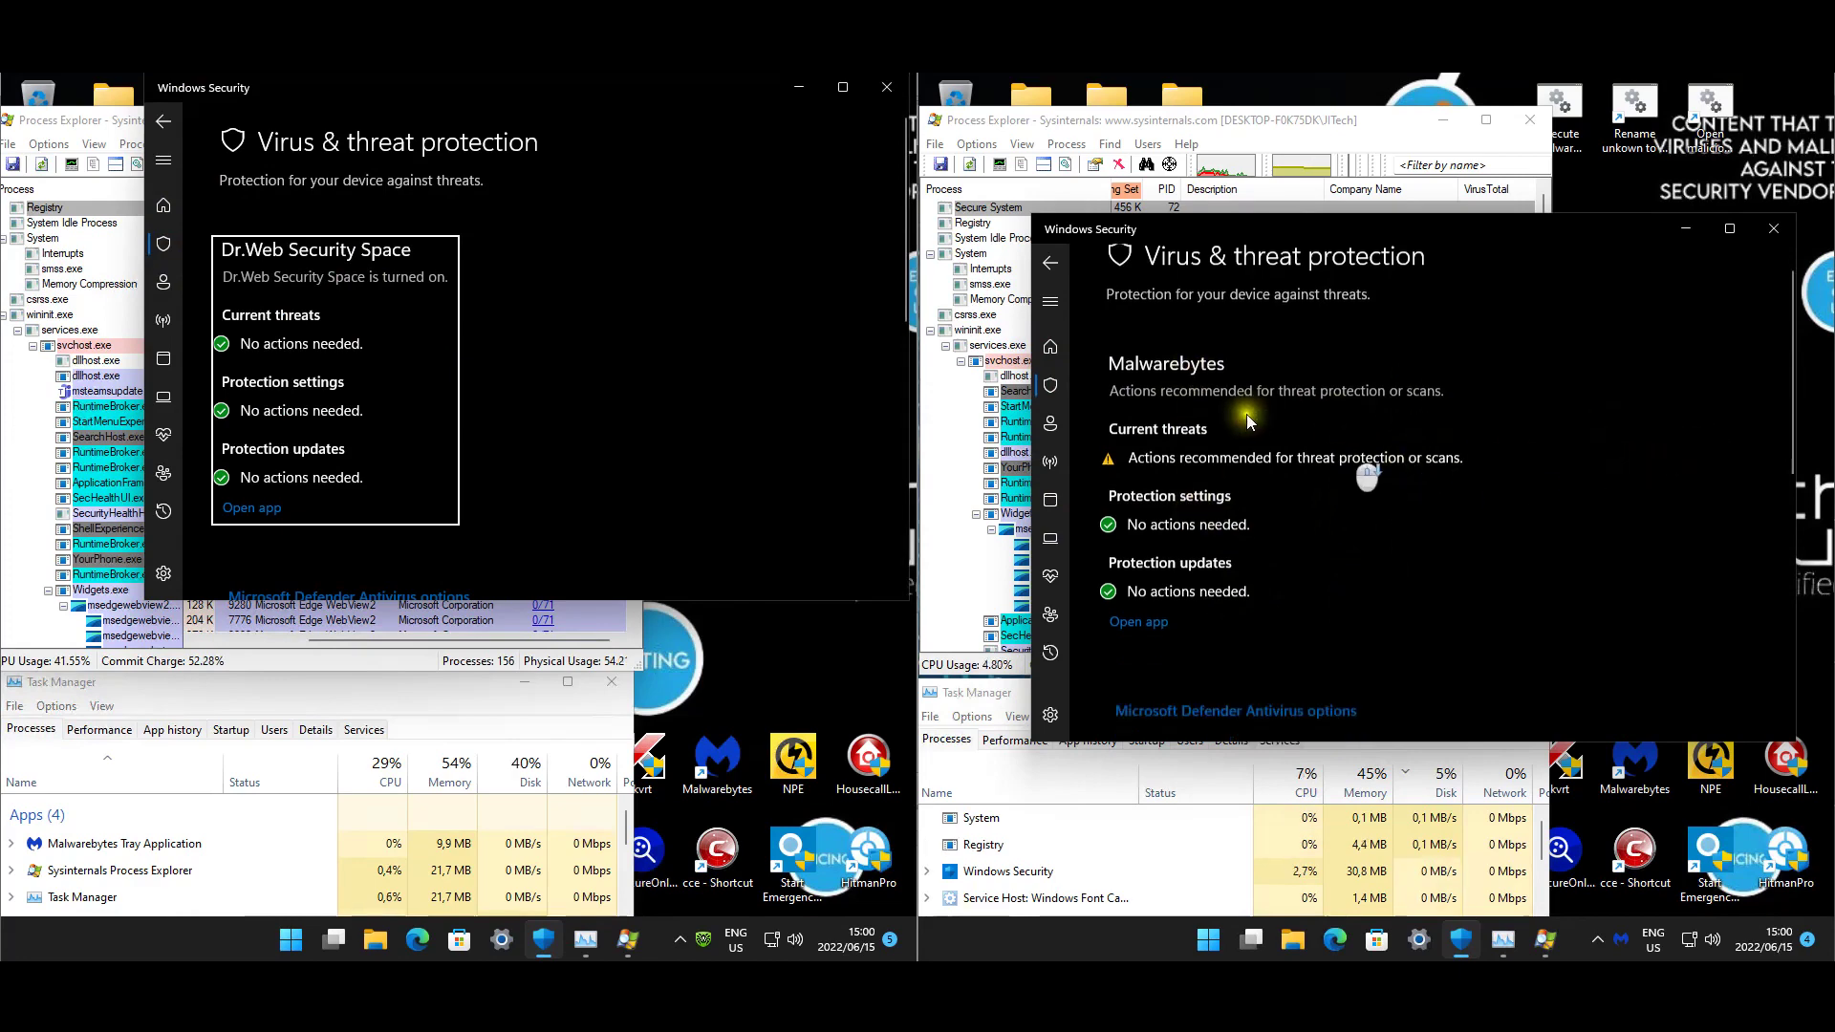
pyautogui.scroll(3, 1327, 541)
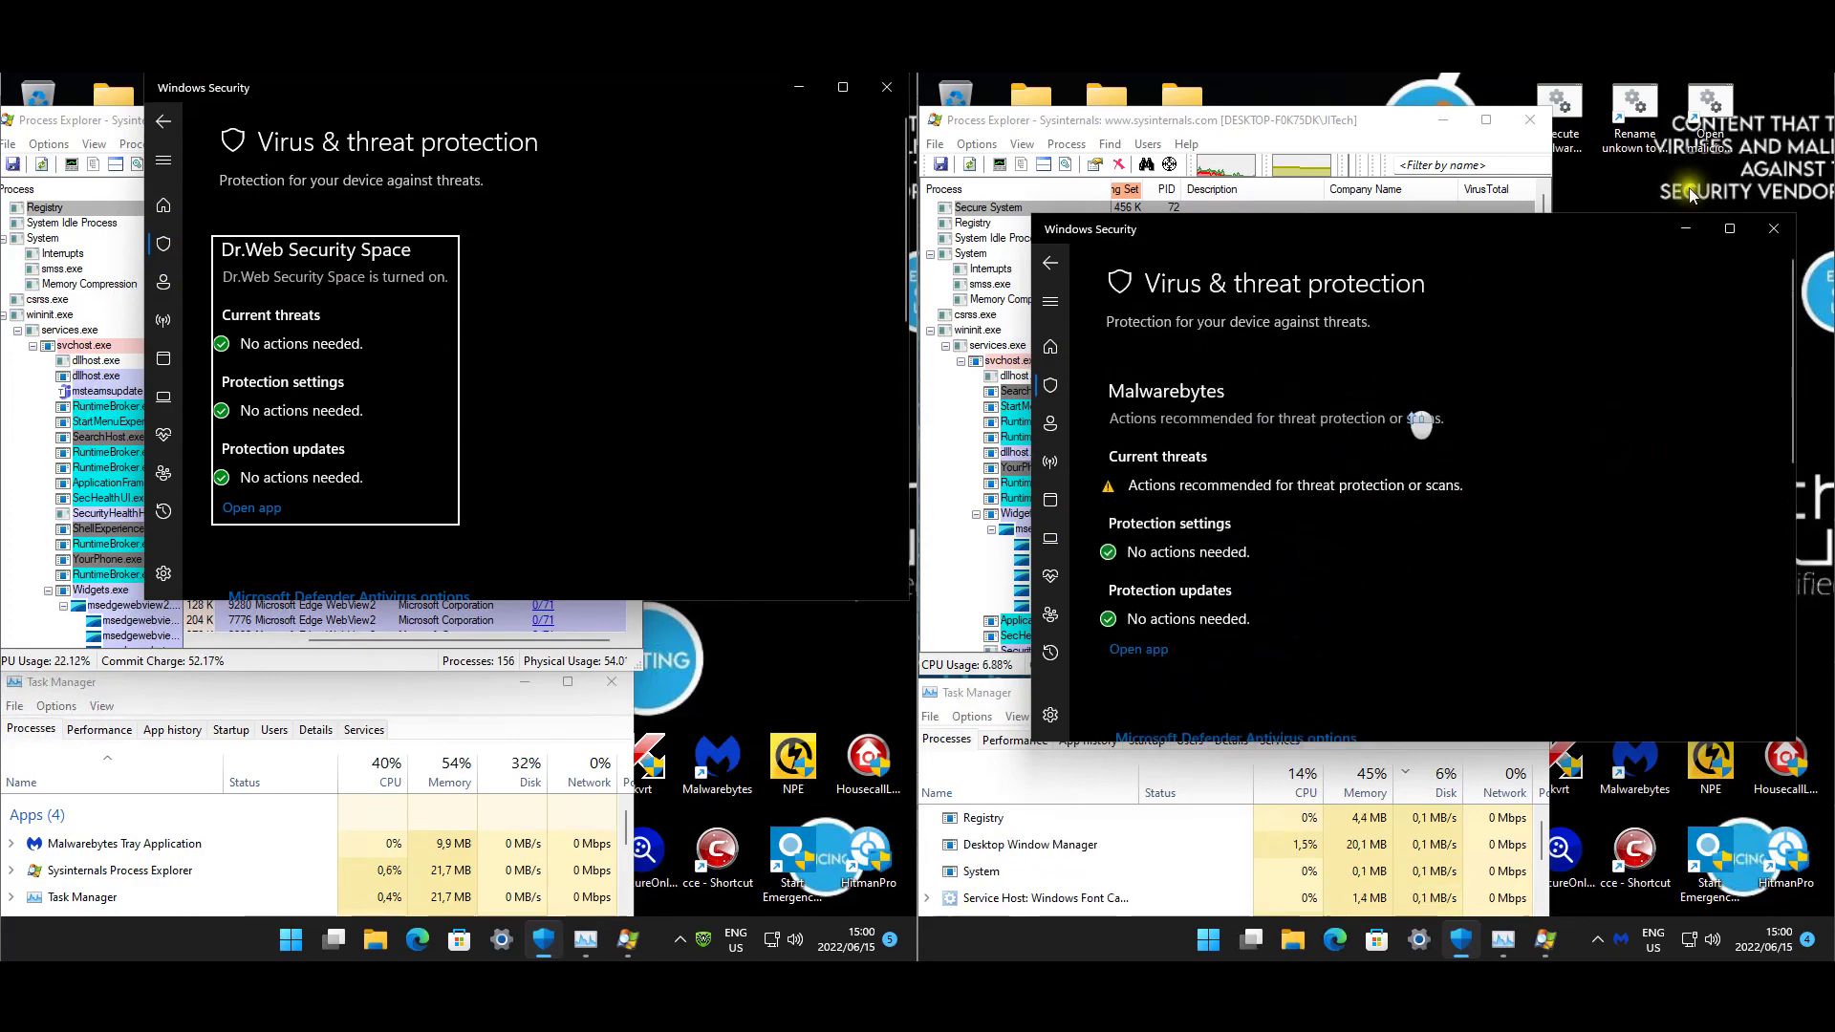
pyautogui.click(1773, 229)
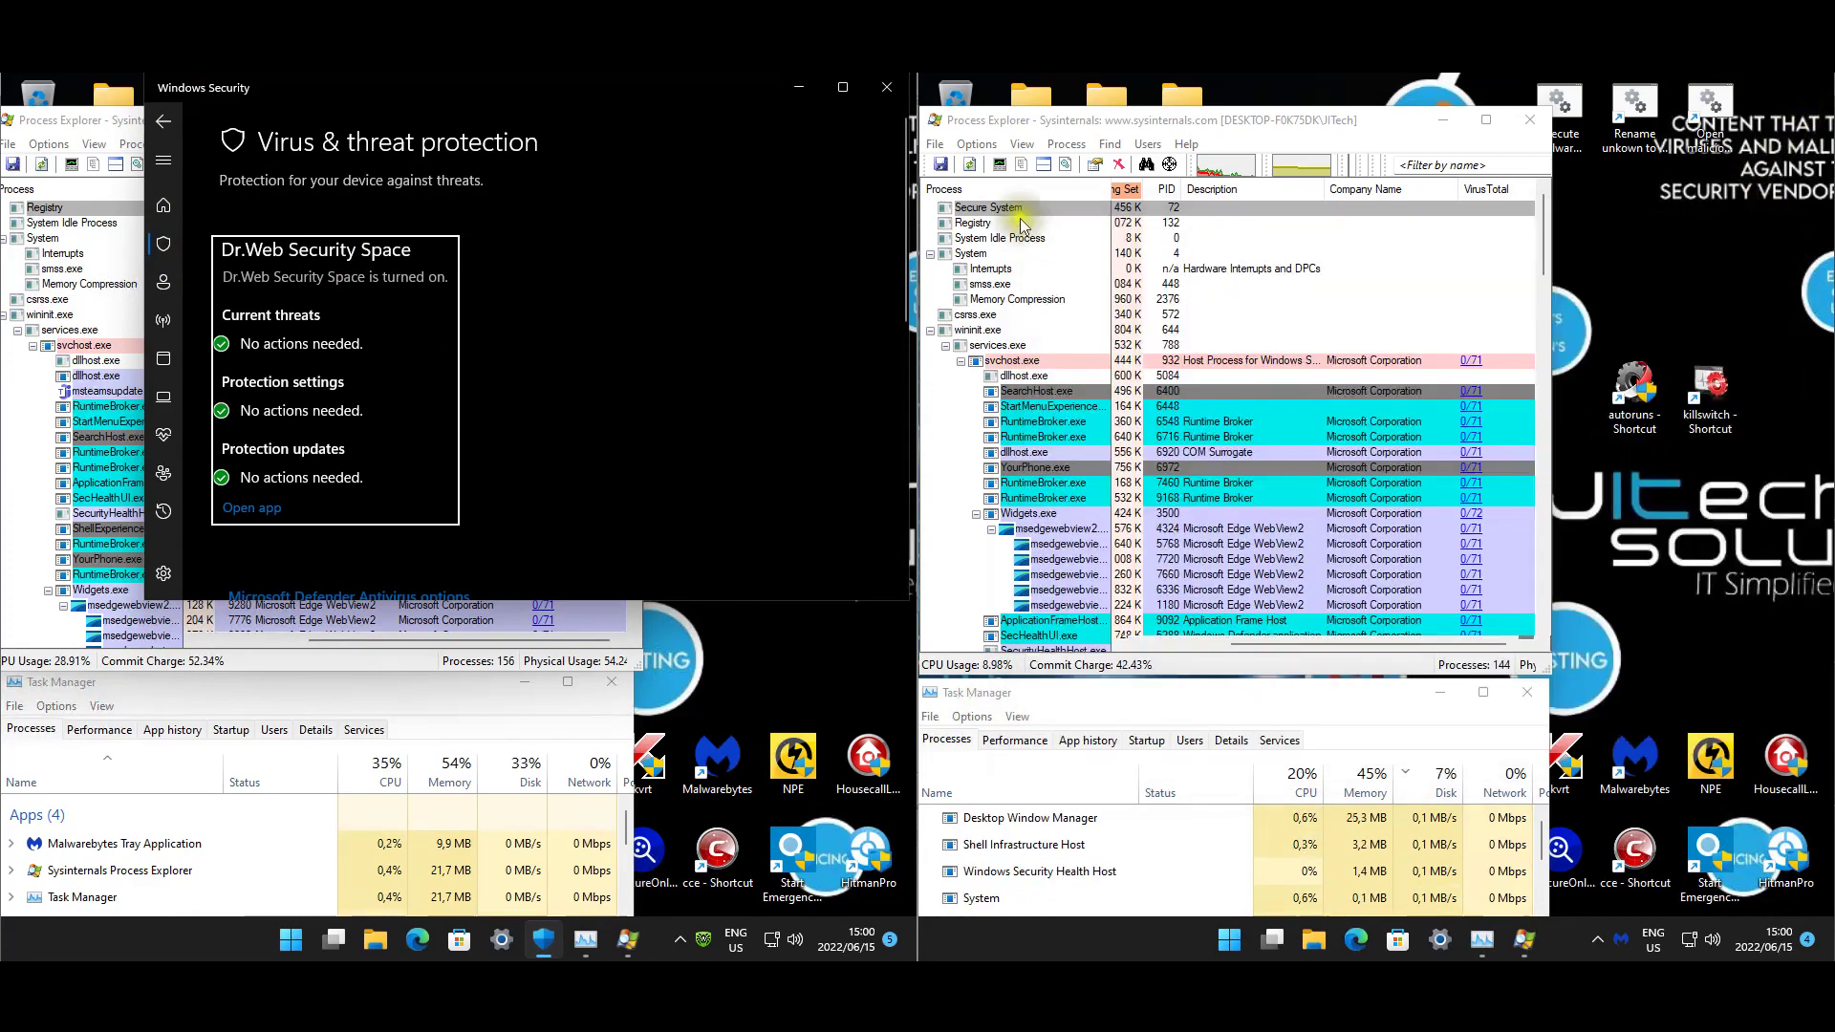
pyautogui.click(886, 87)
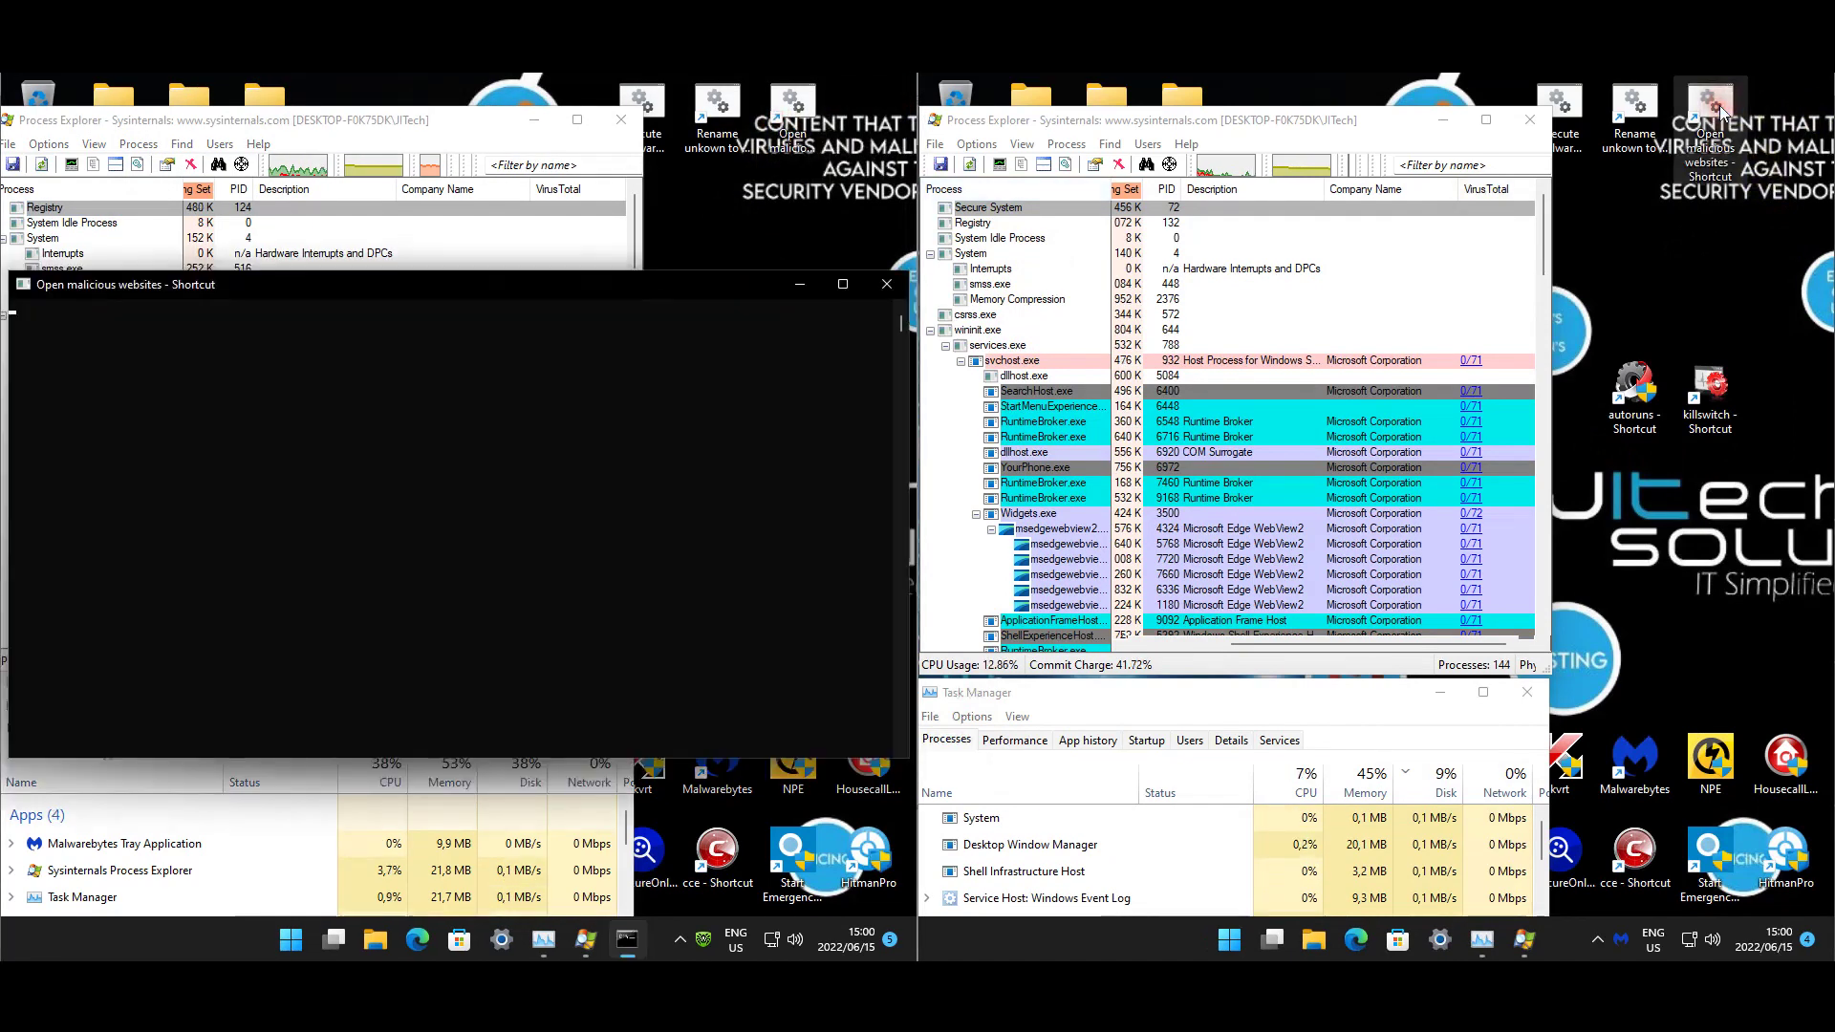
# Run the 'Open malicious websites - Shortcut' script so the browsers load the malicious links.
pyautogui.doubleClick(1721, 113)
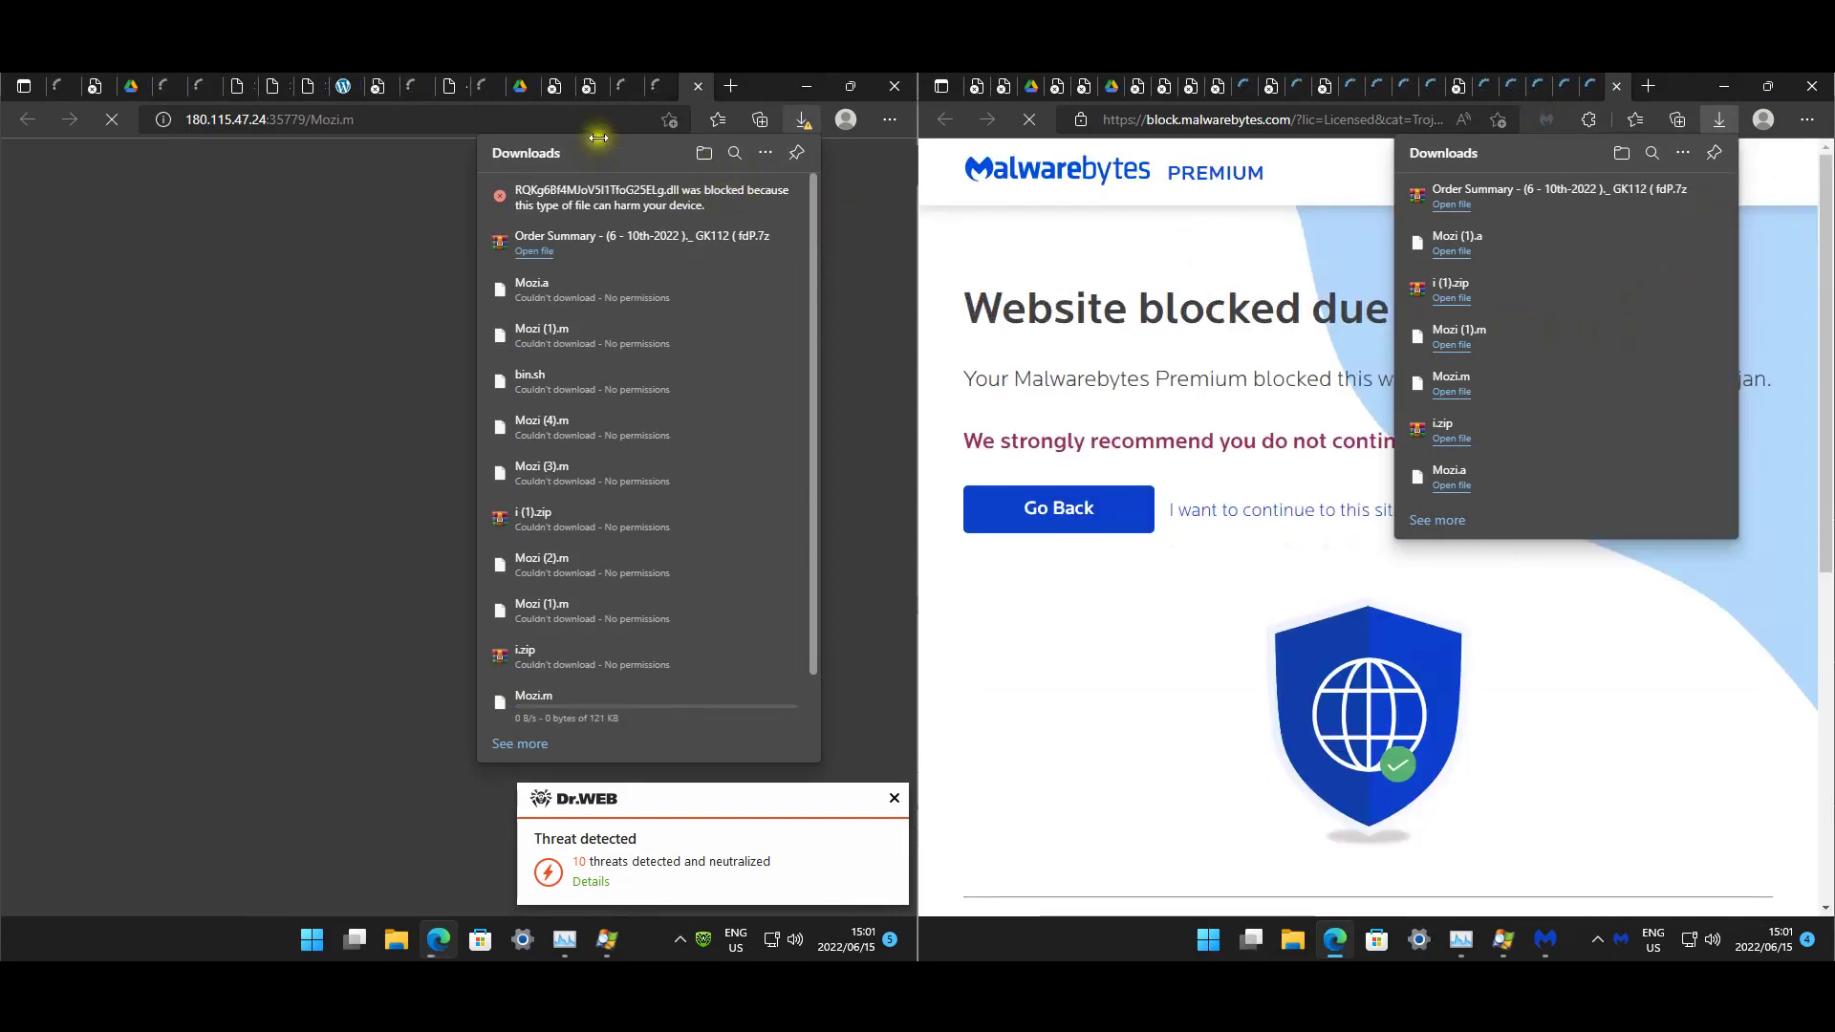
# Keep the blocked .dll download in Edge on the Dr.Web machine so it finishes.
pyautogui.click(775, 201)
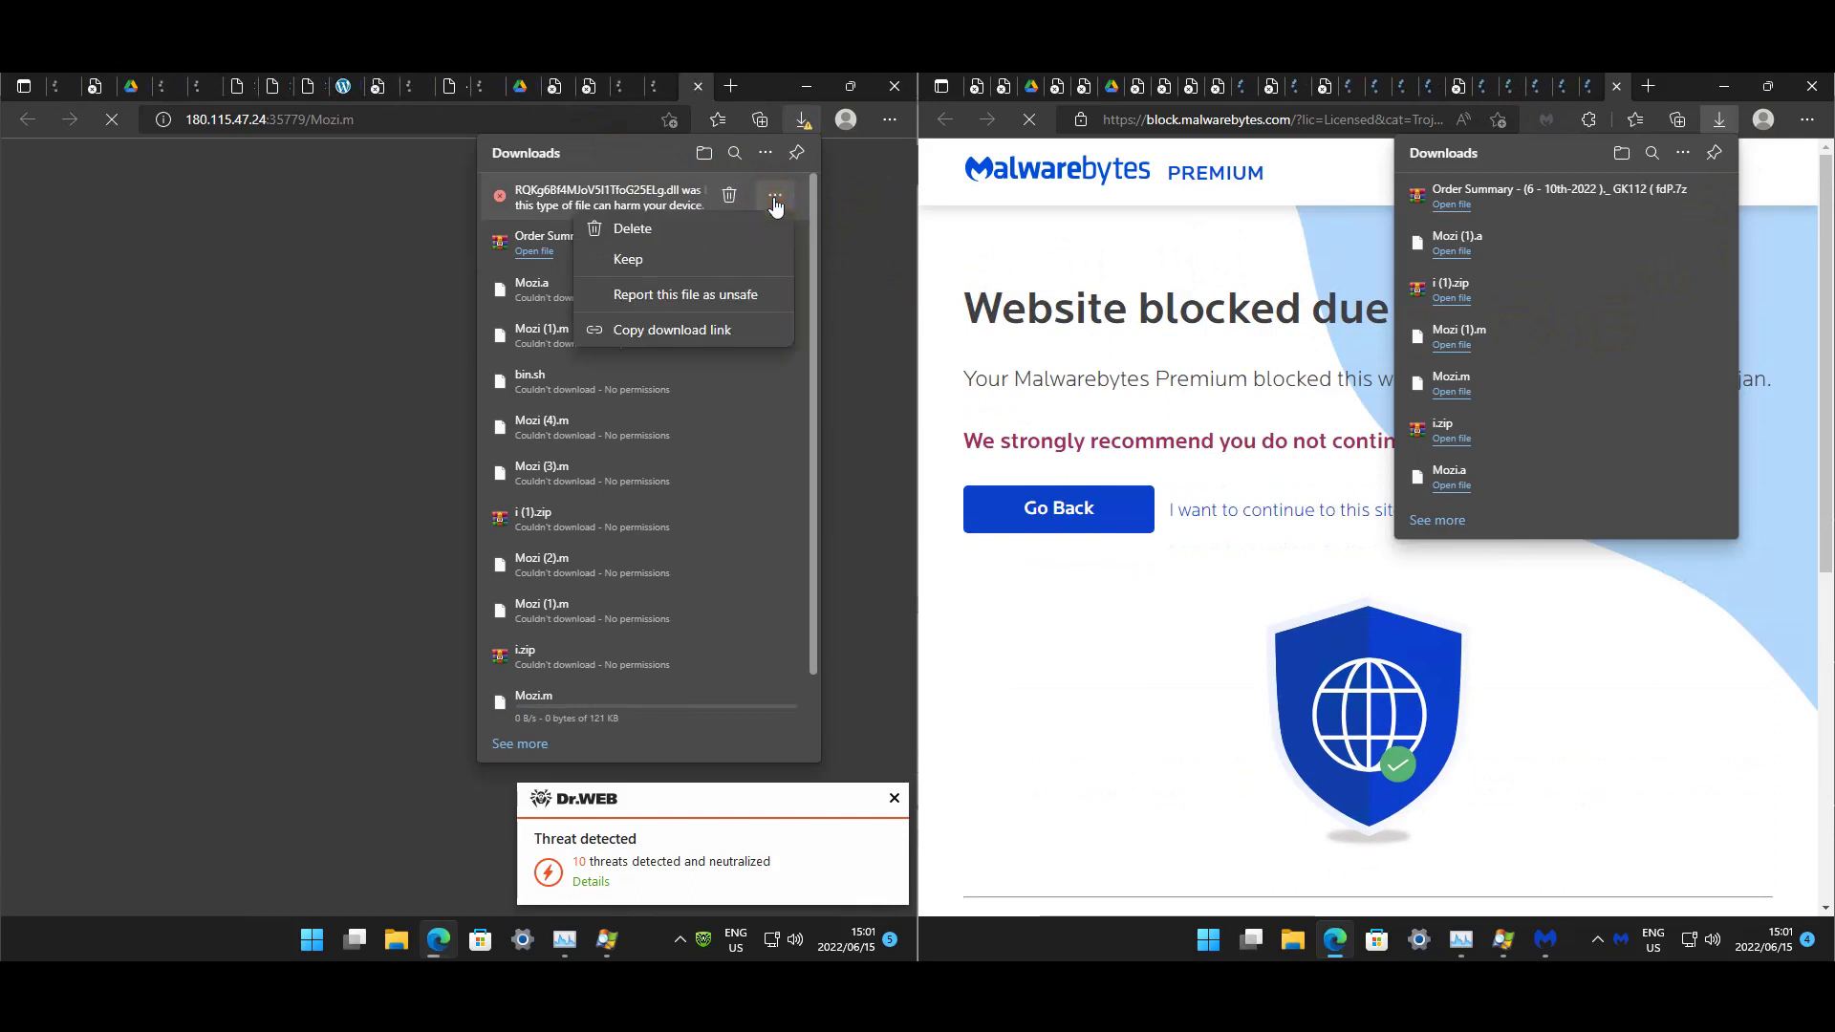
pyautogui.click(639, 262)
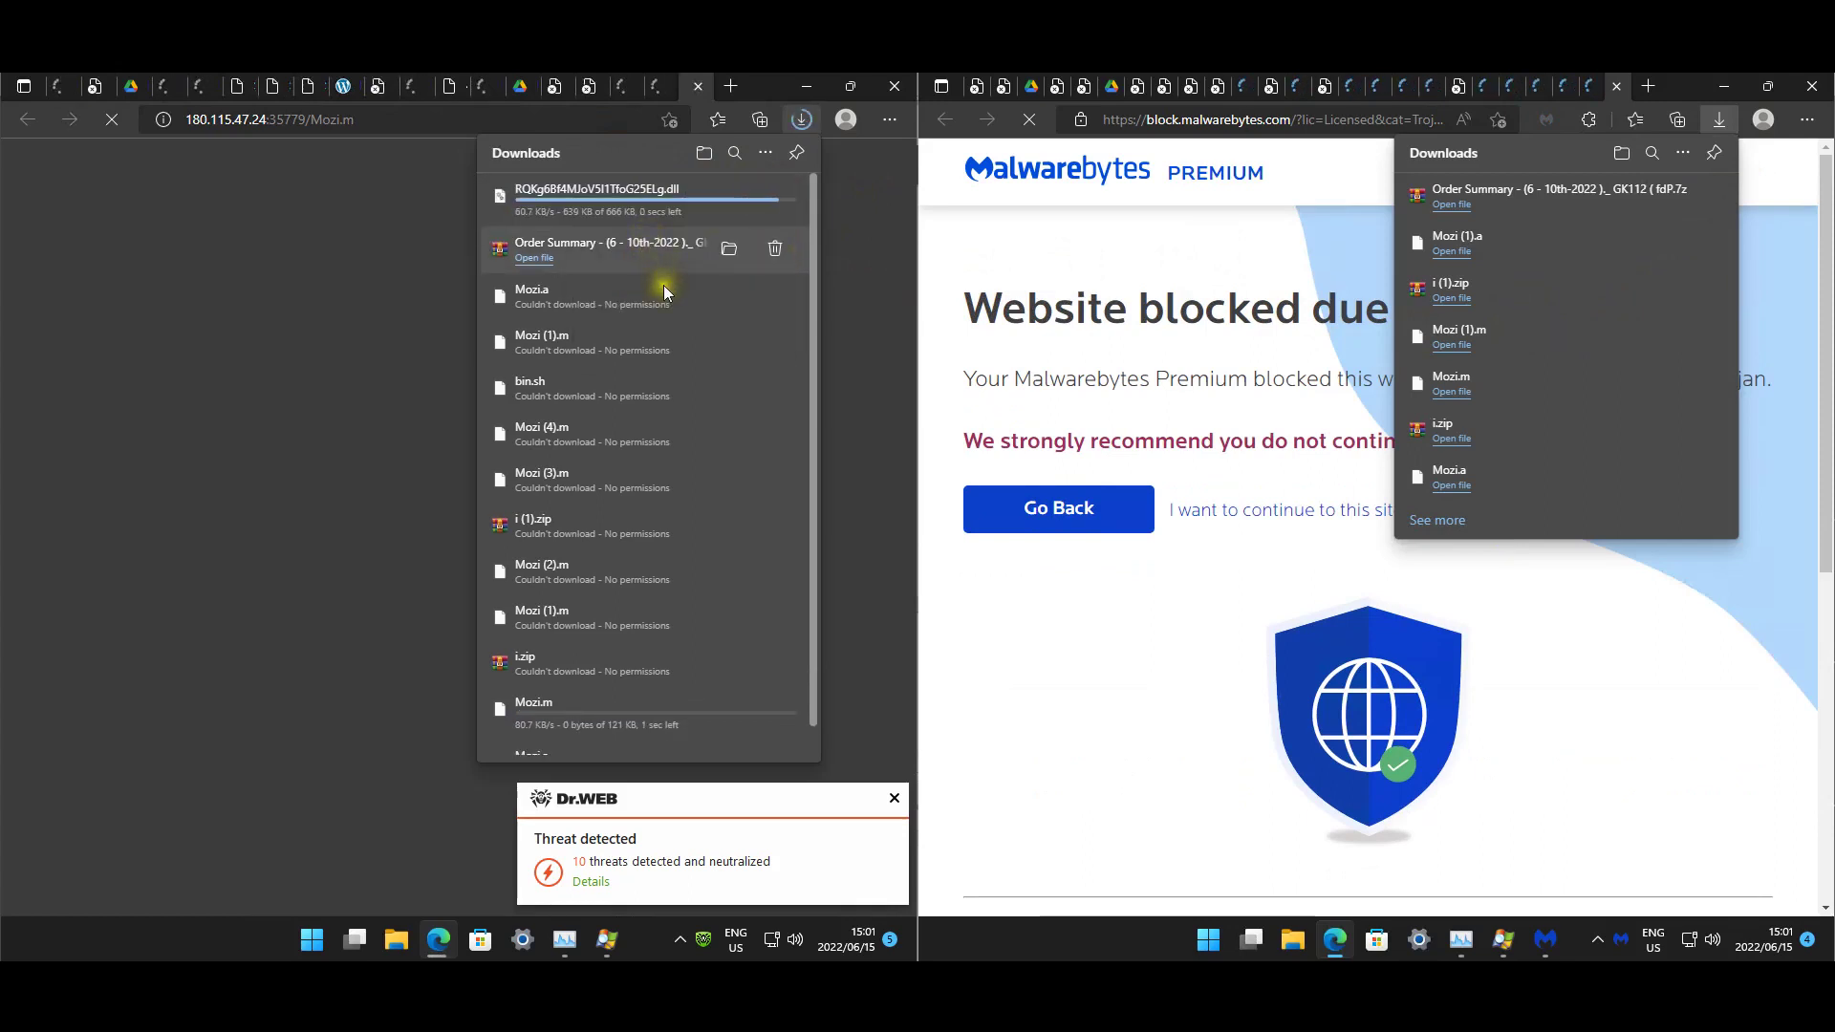
pyautogui.scroll(-1, 673, 430)
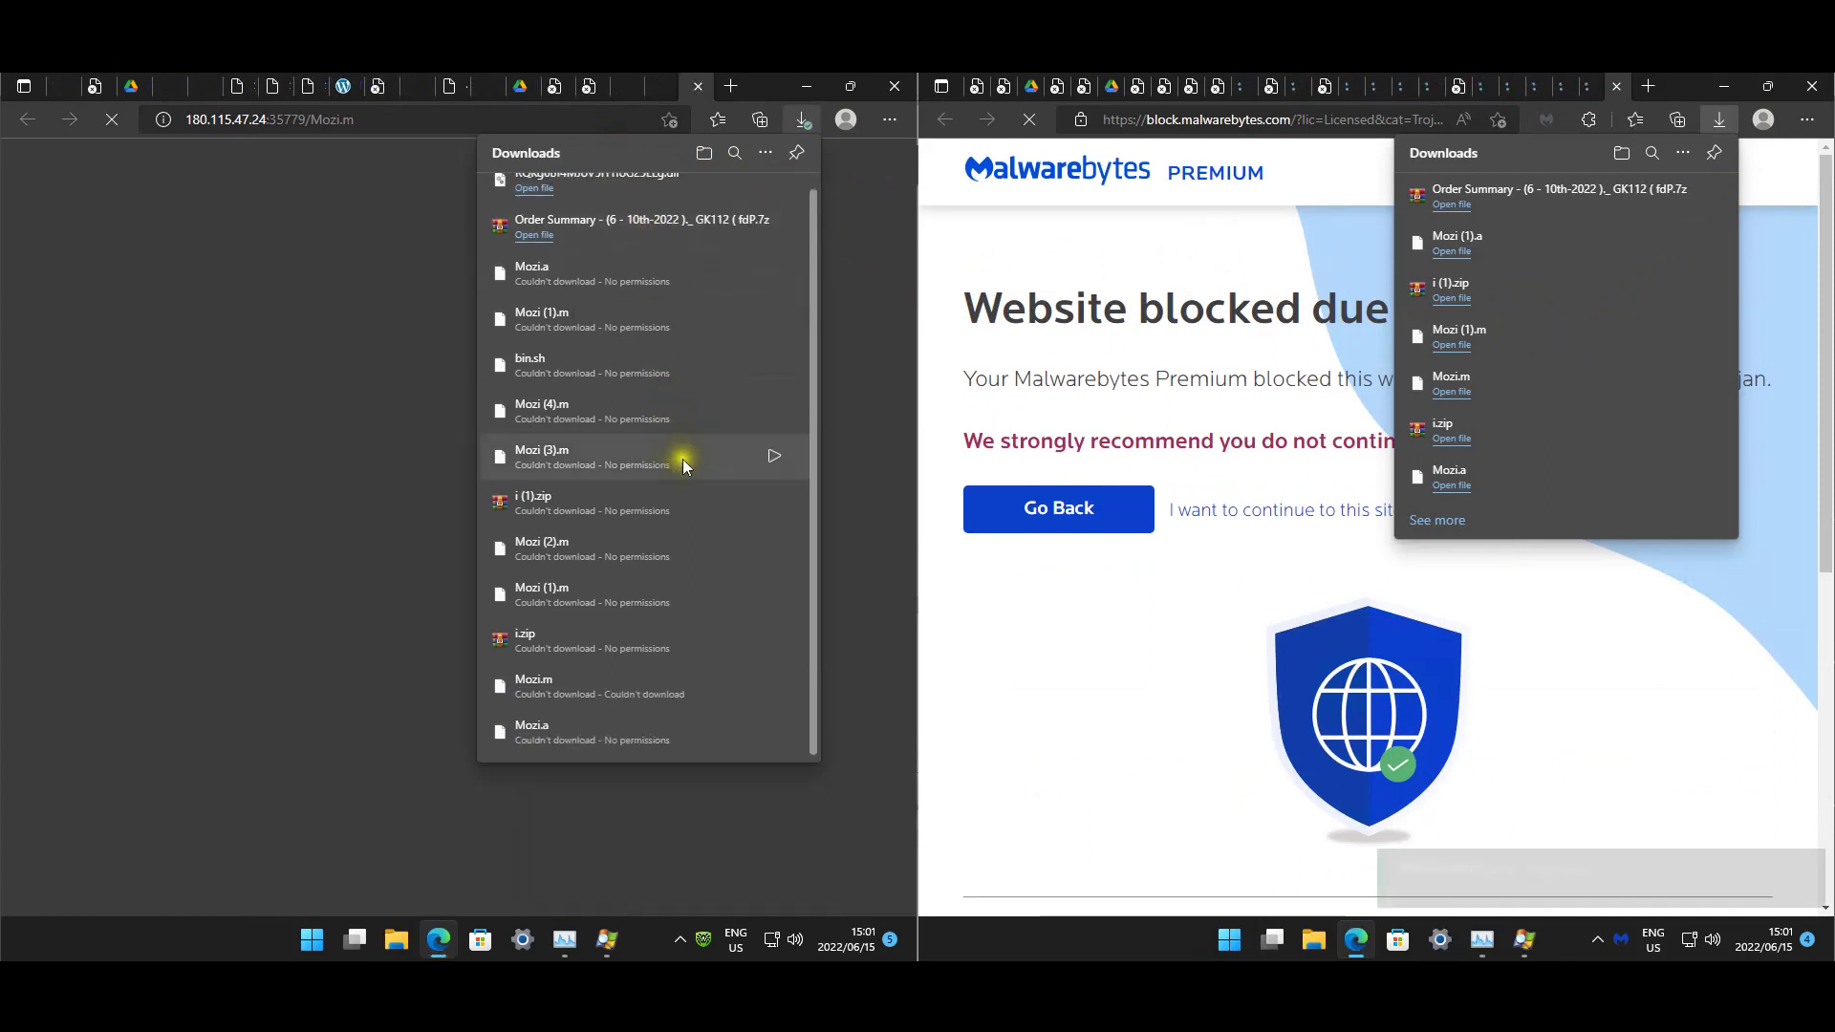
pyautogui.scroll(1, 680, 461)
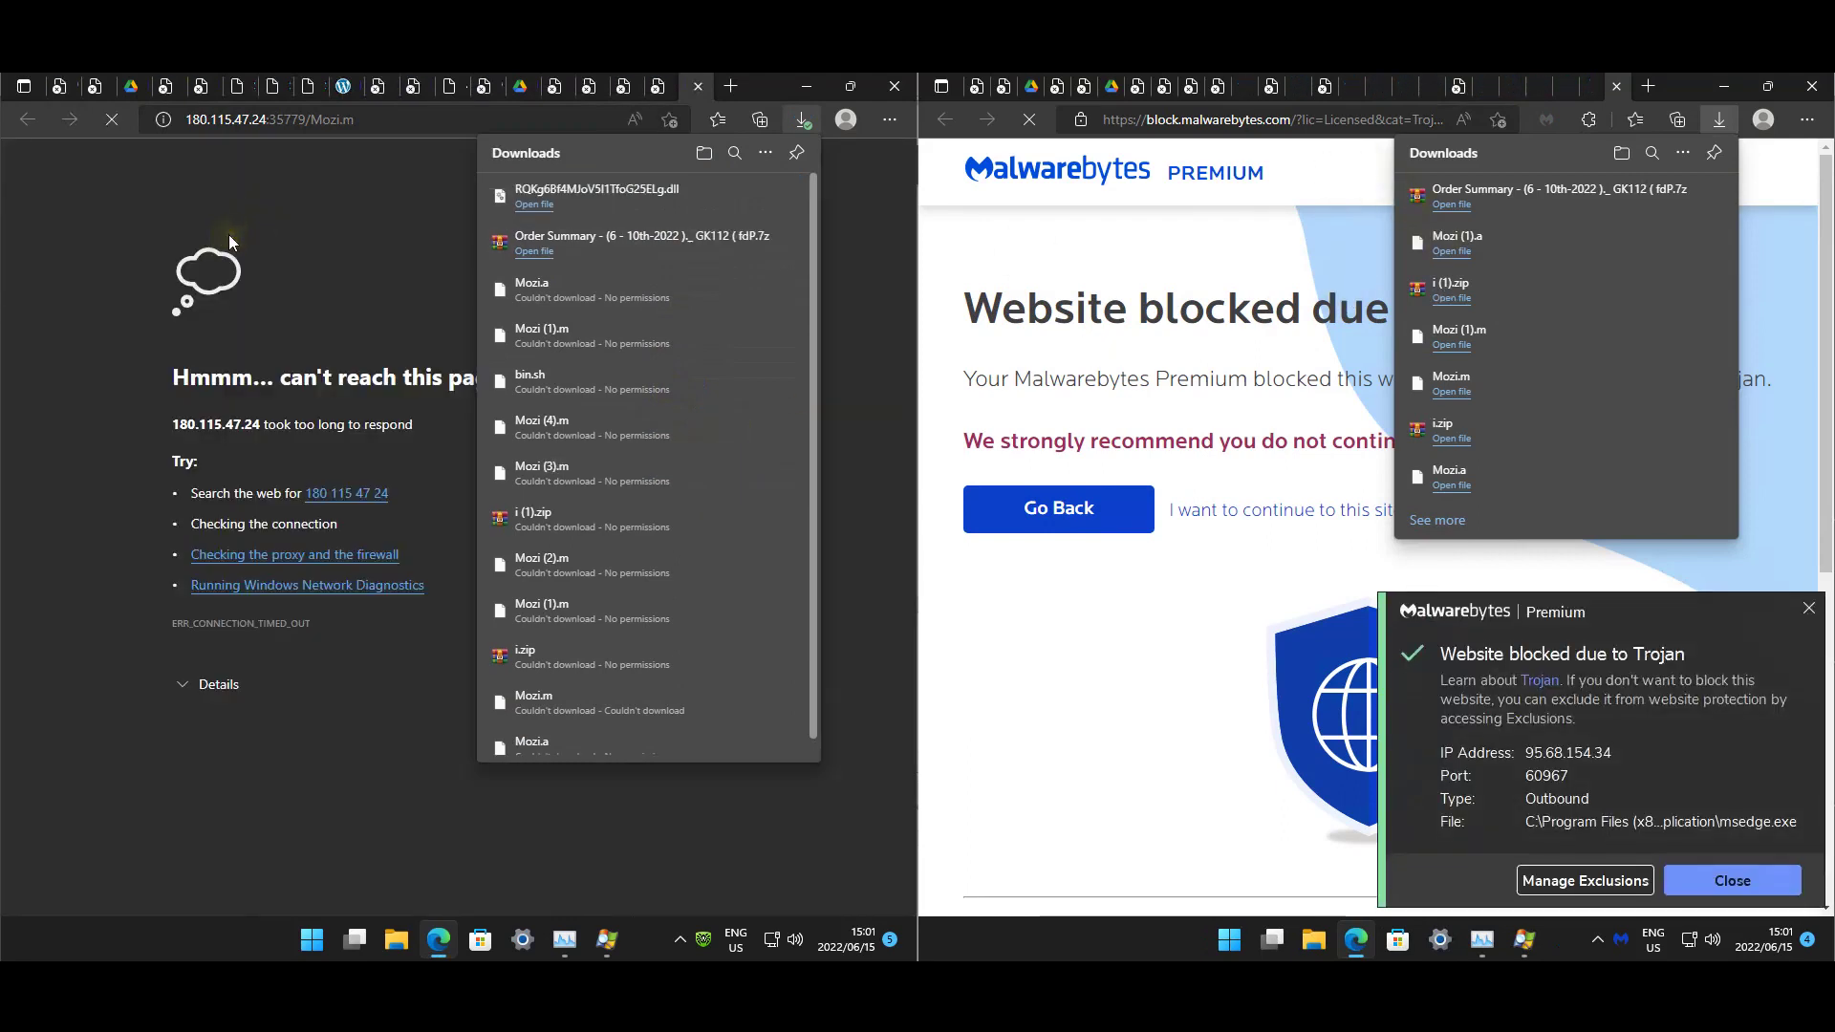
# Close the downloads list and cycle through the opened malicious-site tabs from the first one.
pyautogui.click(245, 214)
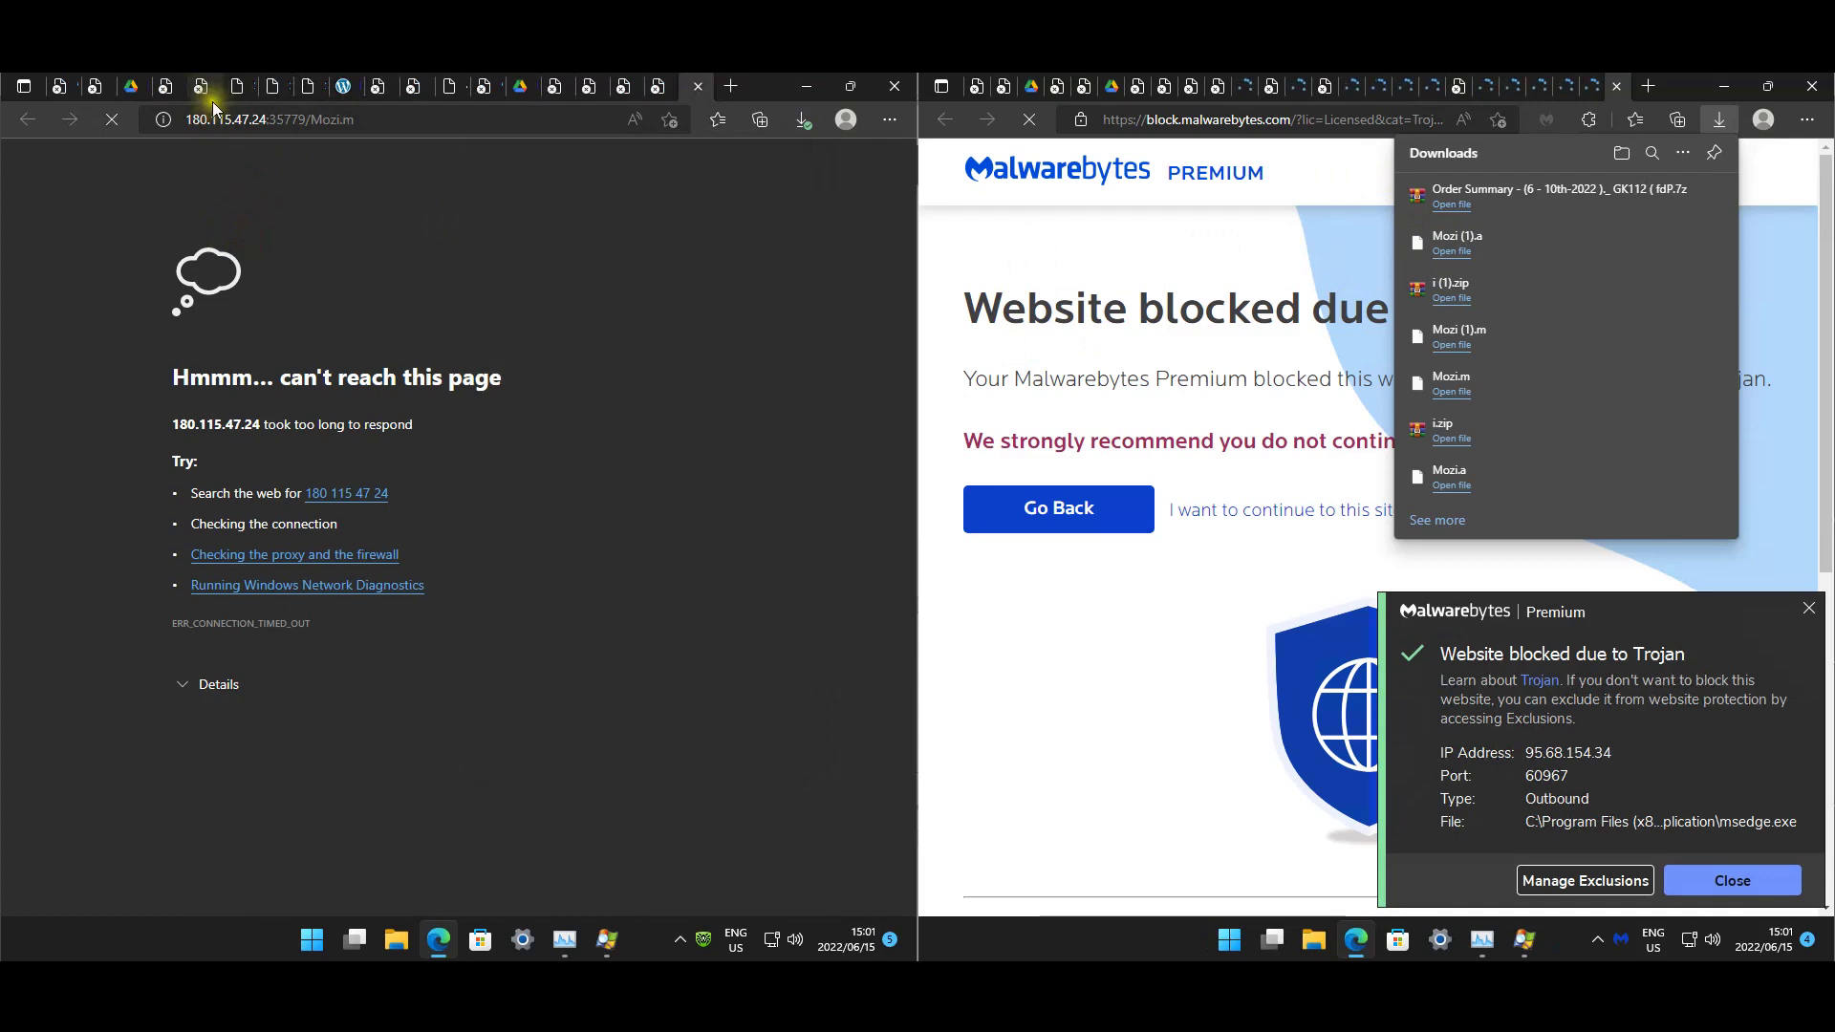
pyautogui.click(59, 86)
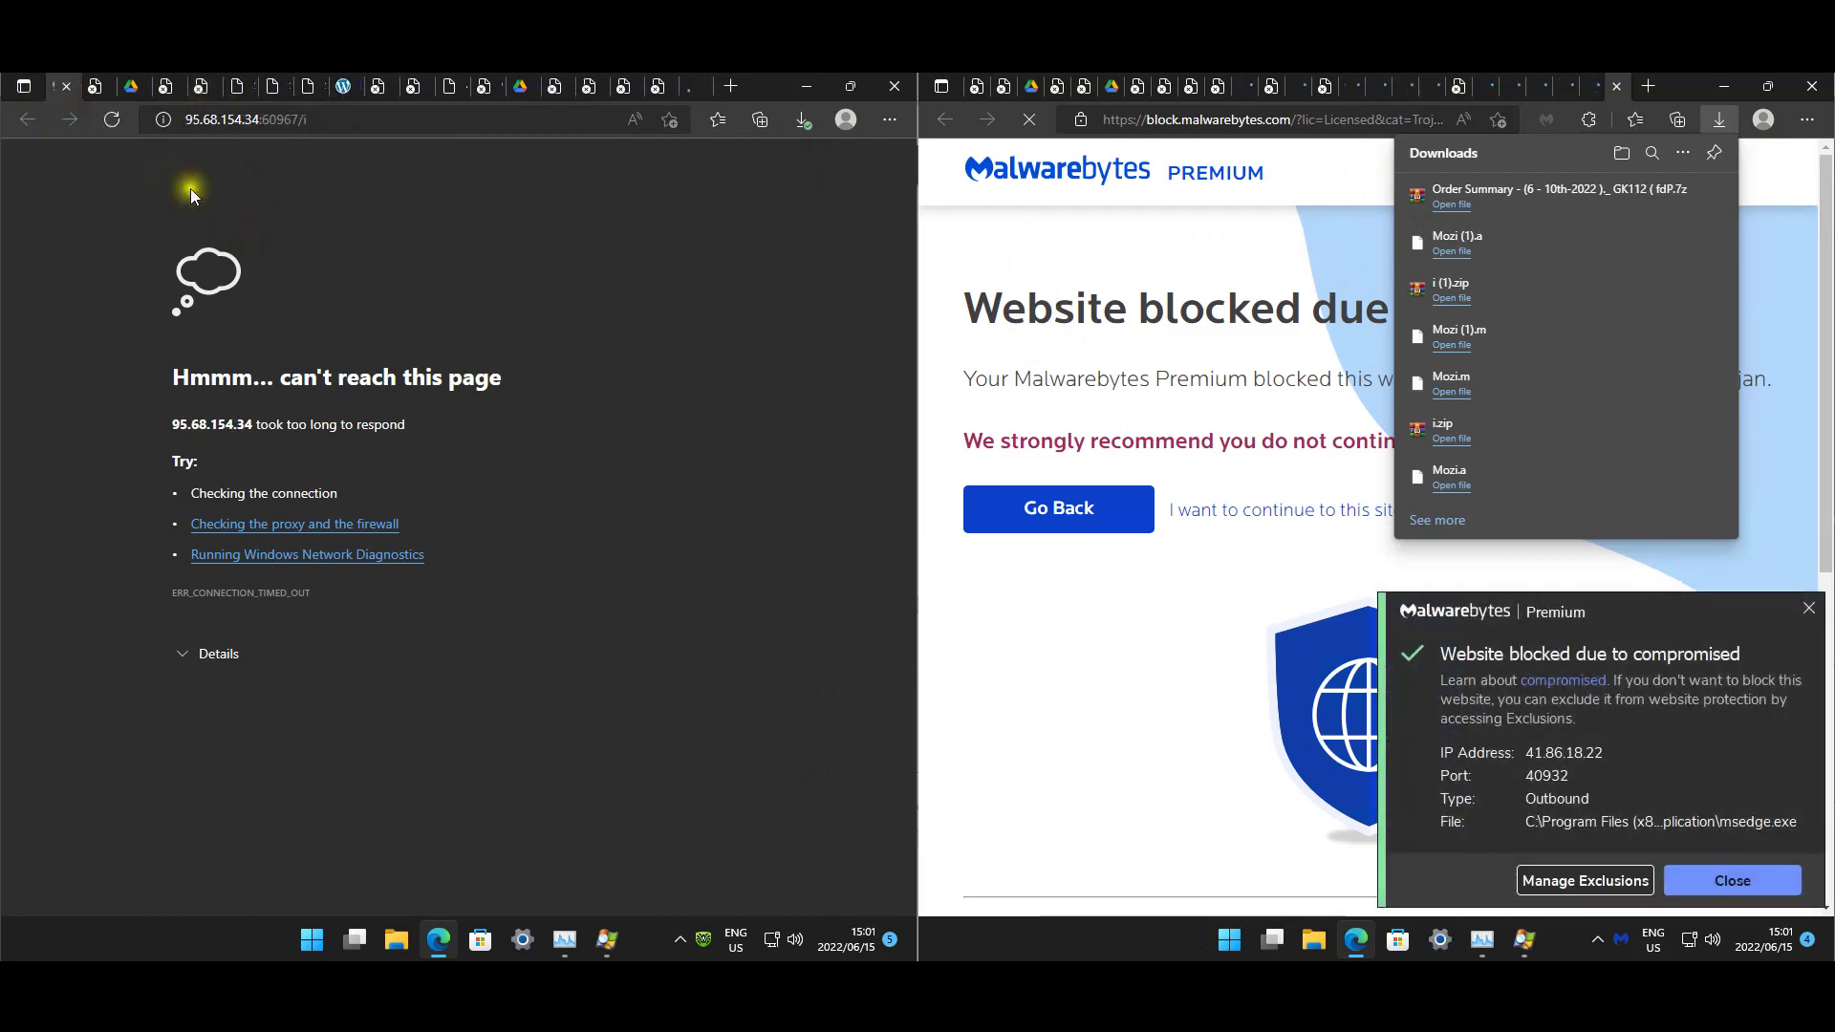
pyautogui.hotkey('ctrl', 'Tab')
pyautogui.hotkey('ctrl', 'Tab')
pyautogui.hotkey('ctrl', 'Tab')
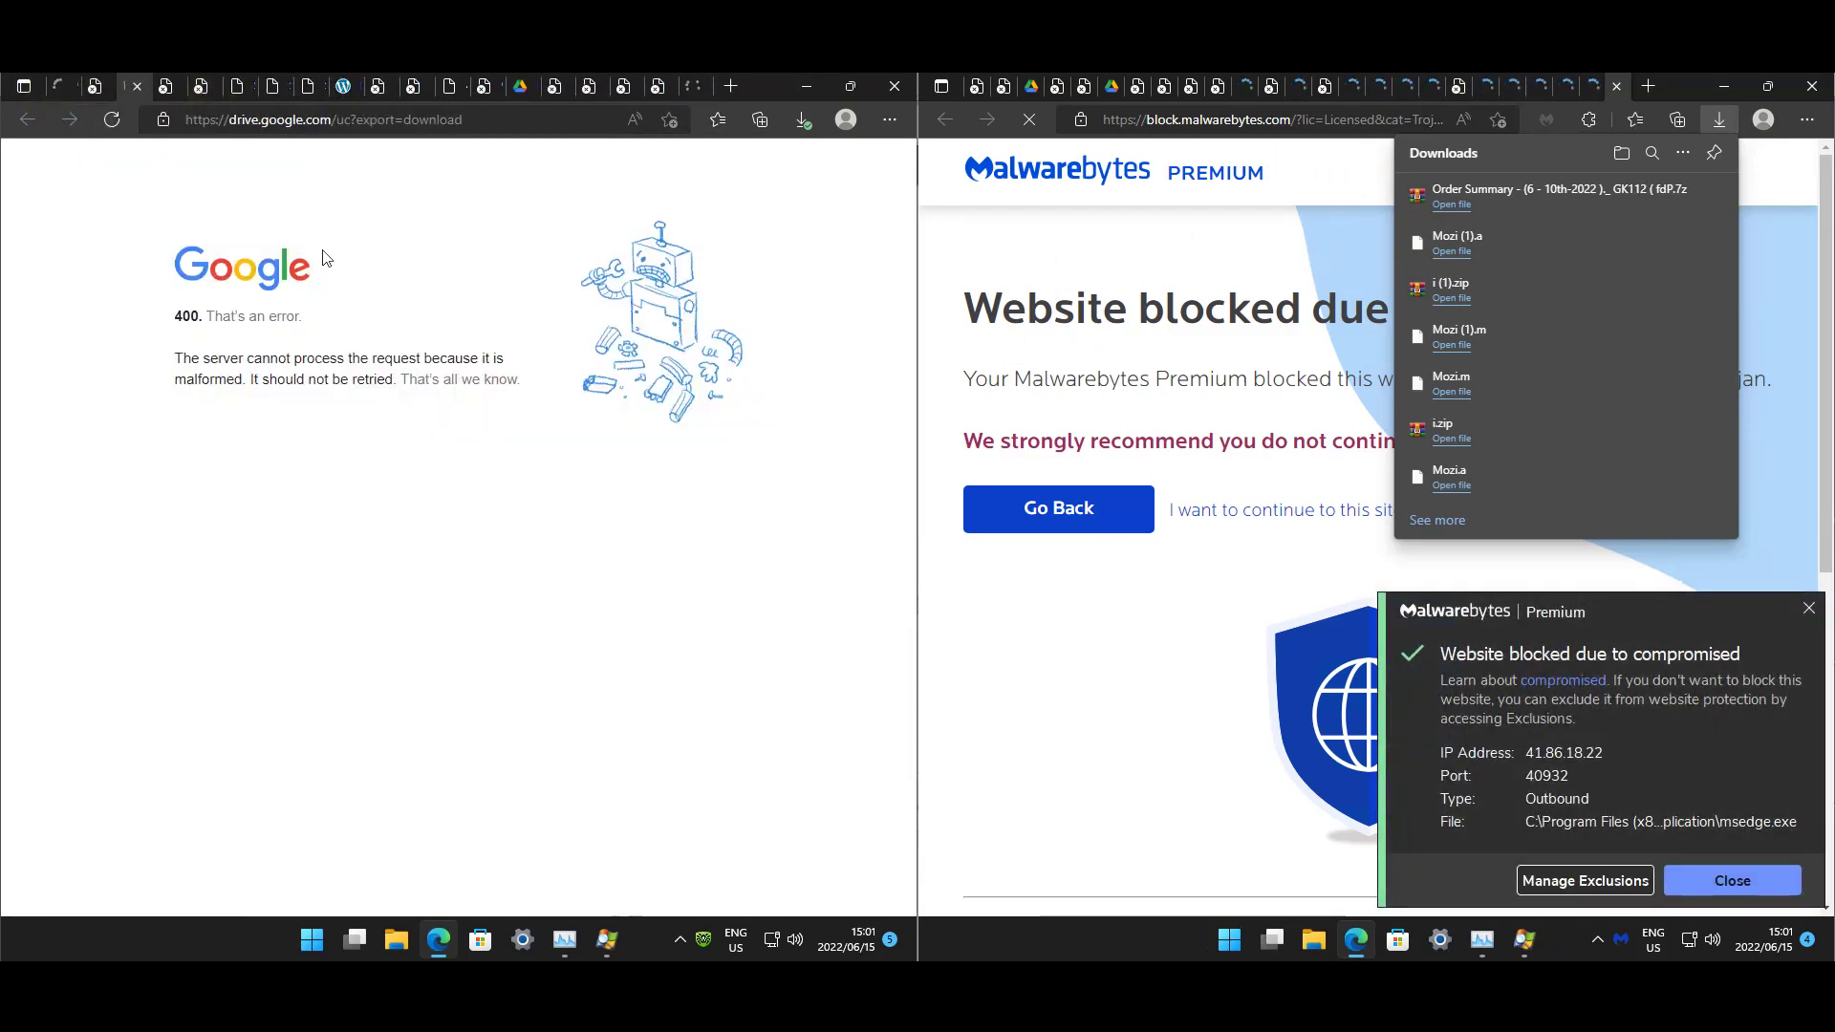
pyautogui.hotkey('ctrl', 'Tab')
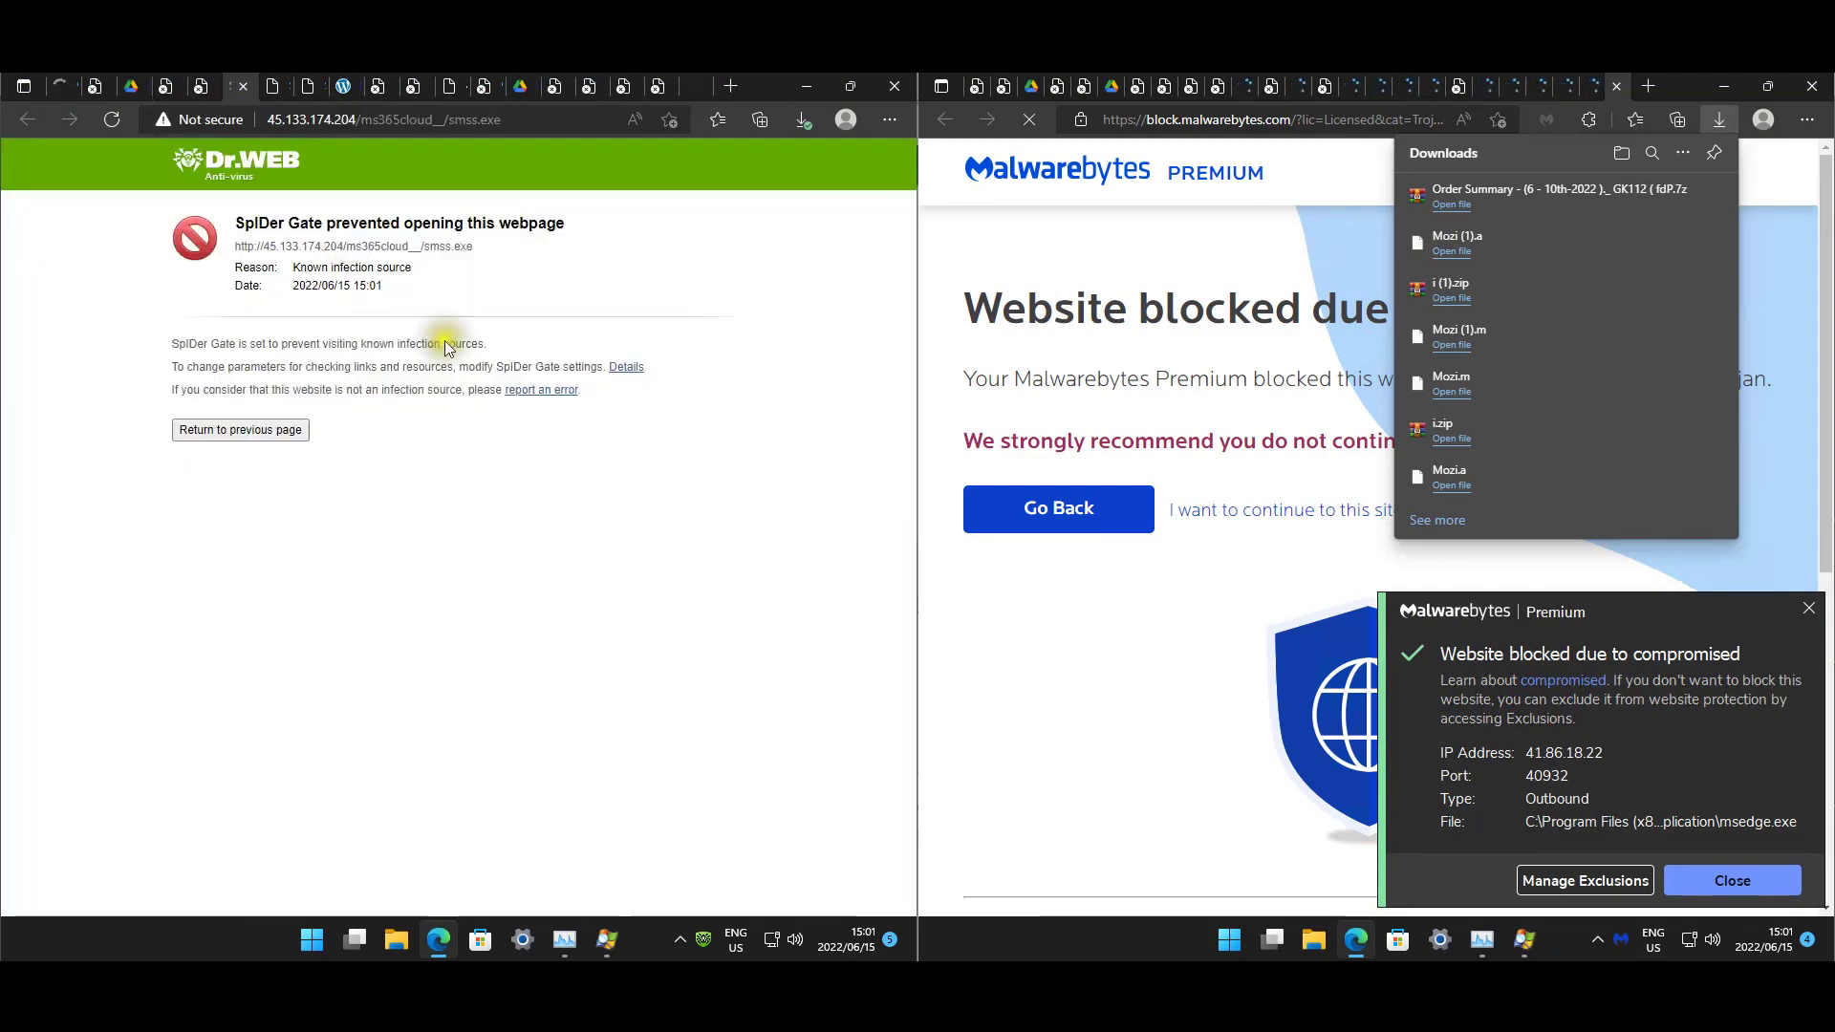
pyautogui.hotkey('ctrl', 'Tab')
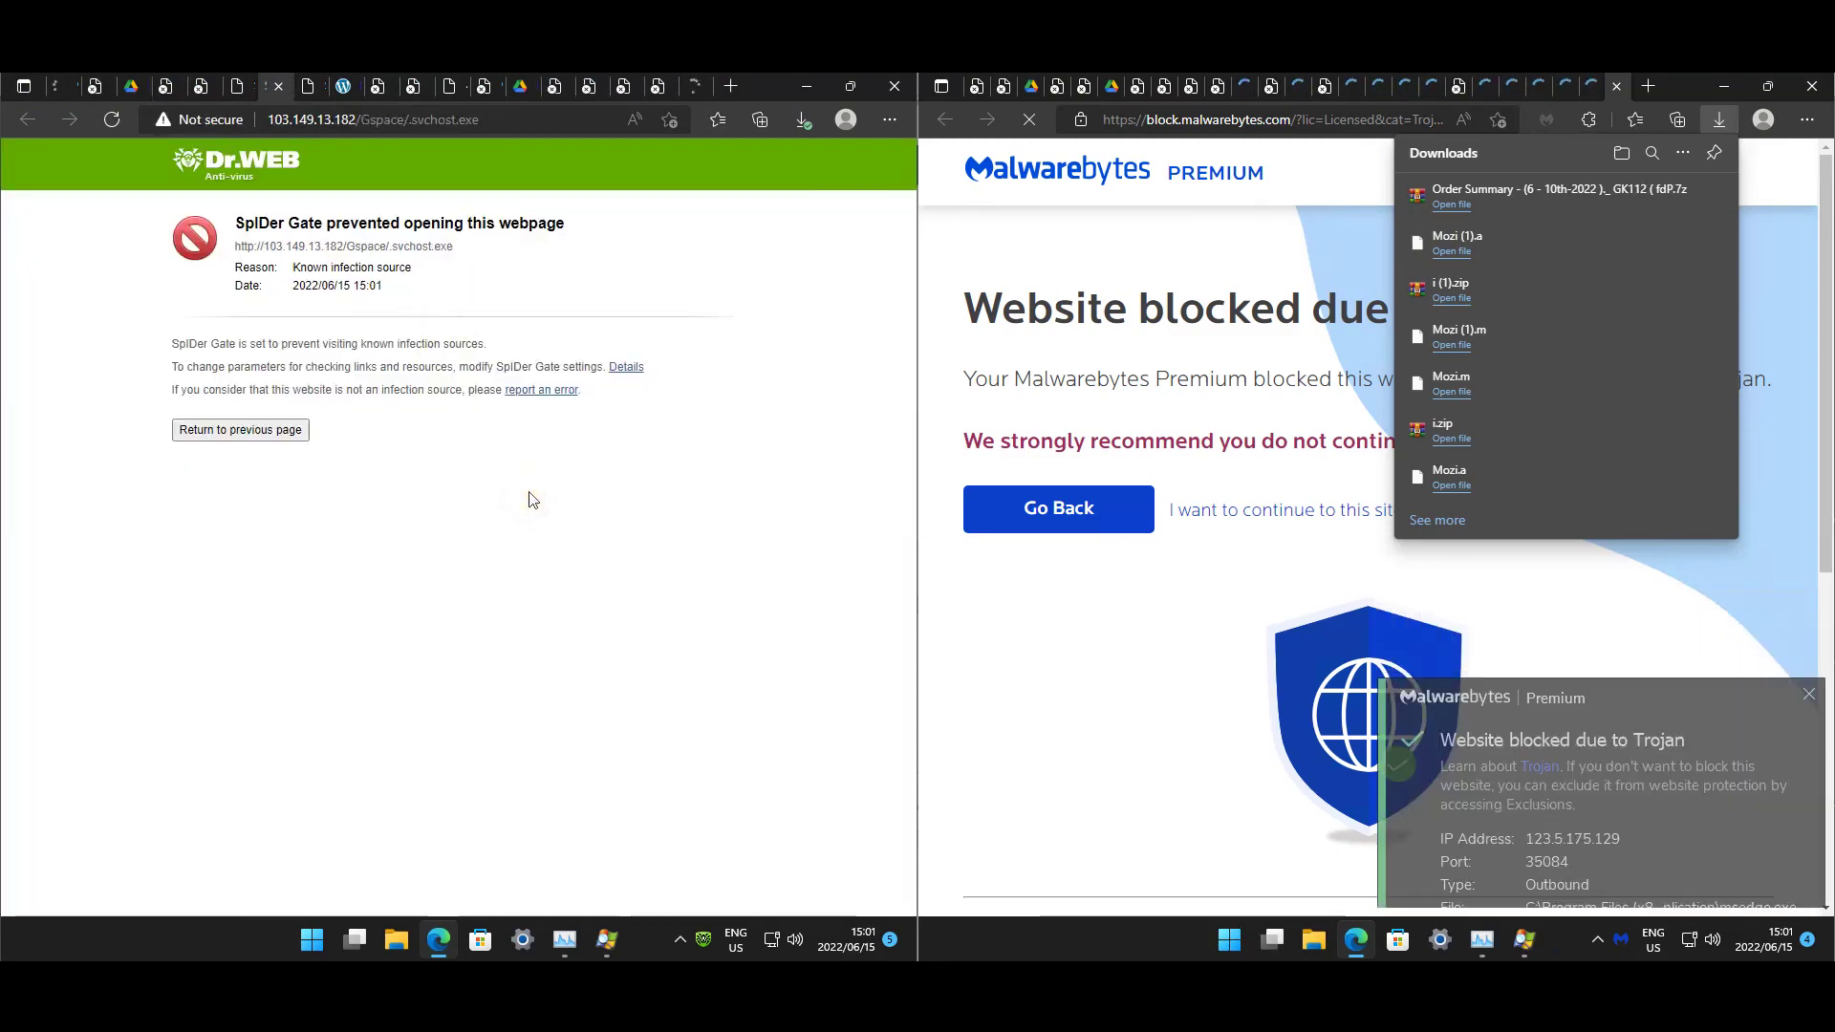
pyautogui.hotkey('ctrl', 'Tab')
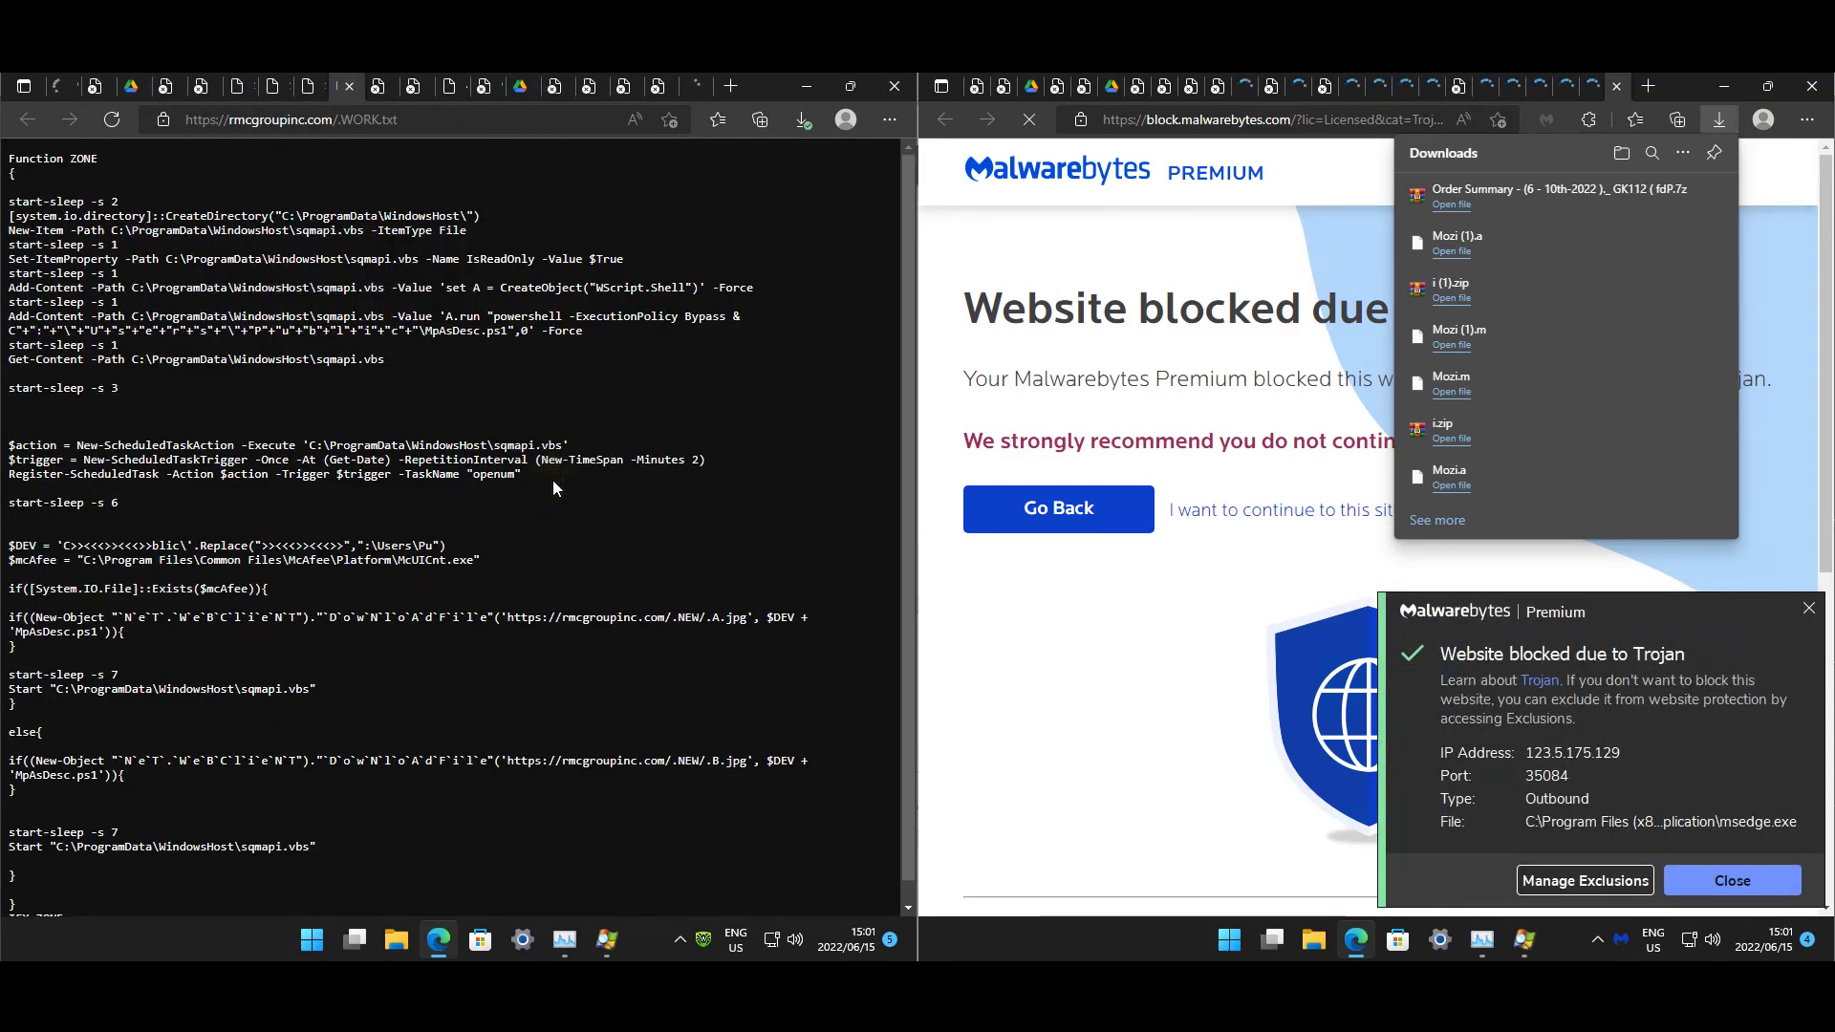
pyautogui.hotkey('ctrl', 'Tab')
pyautogui.hotkey('ctrl', 'Tab')
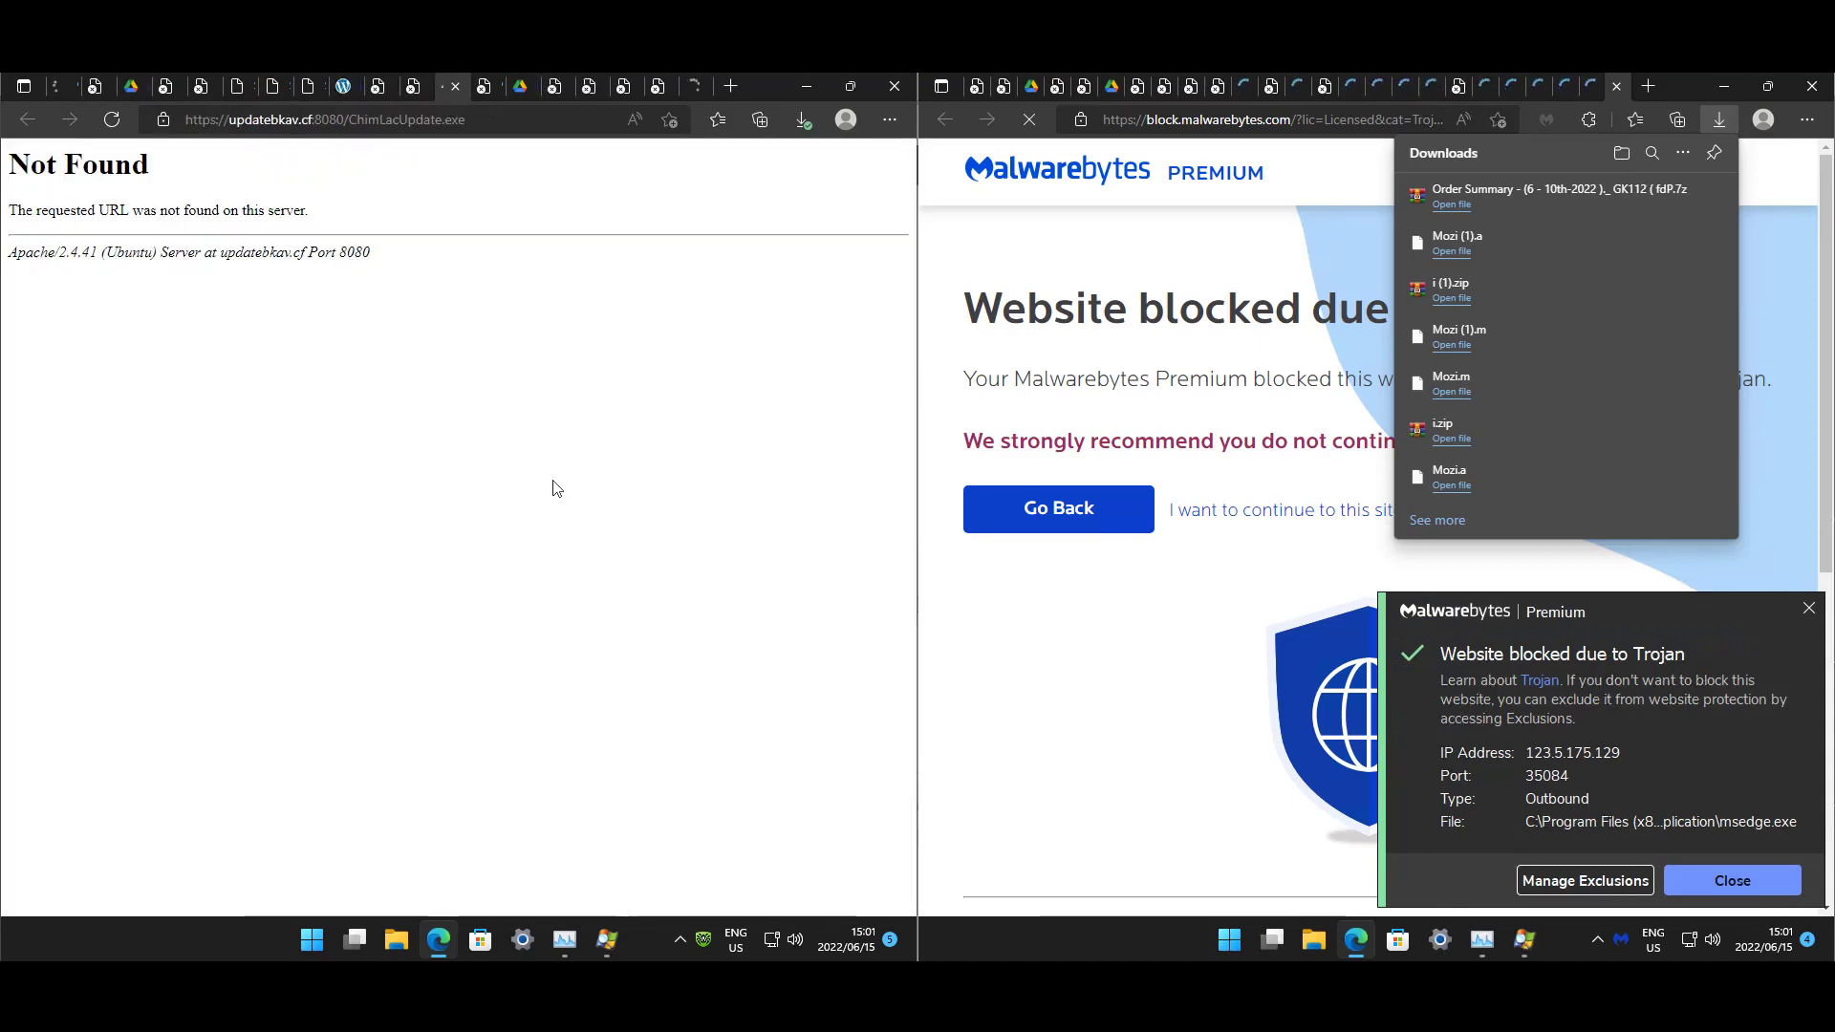
pyautogui.hotkey('ctrl', 'Tab')
pyautogui.hotkey('ctrl', 'Tab')
pyautogui.hotkey('ctrl', 'Tab')
pyautogui.hotkey('ctrl', 'Tab')
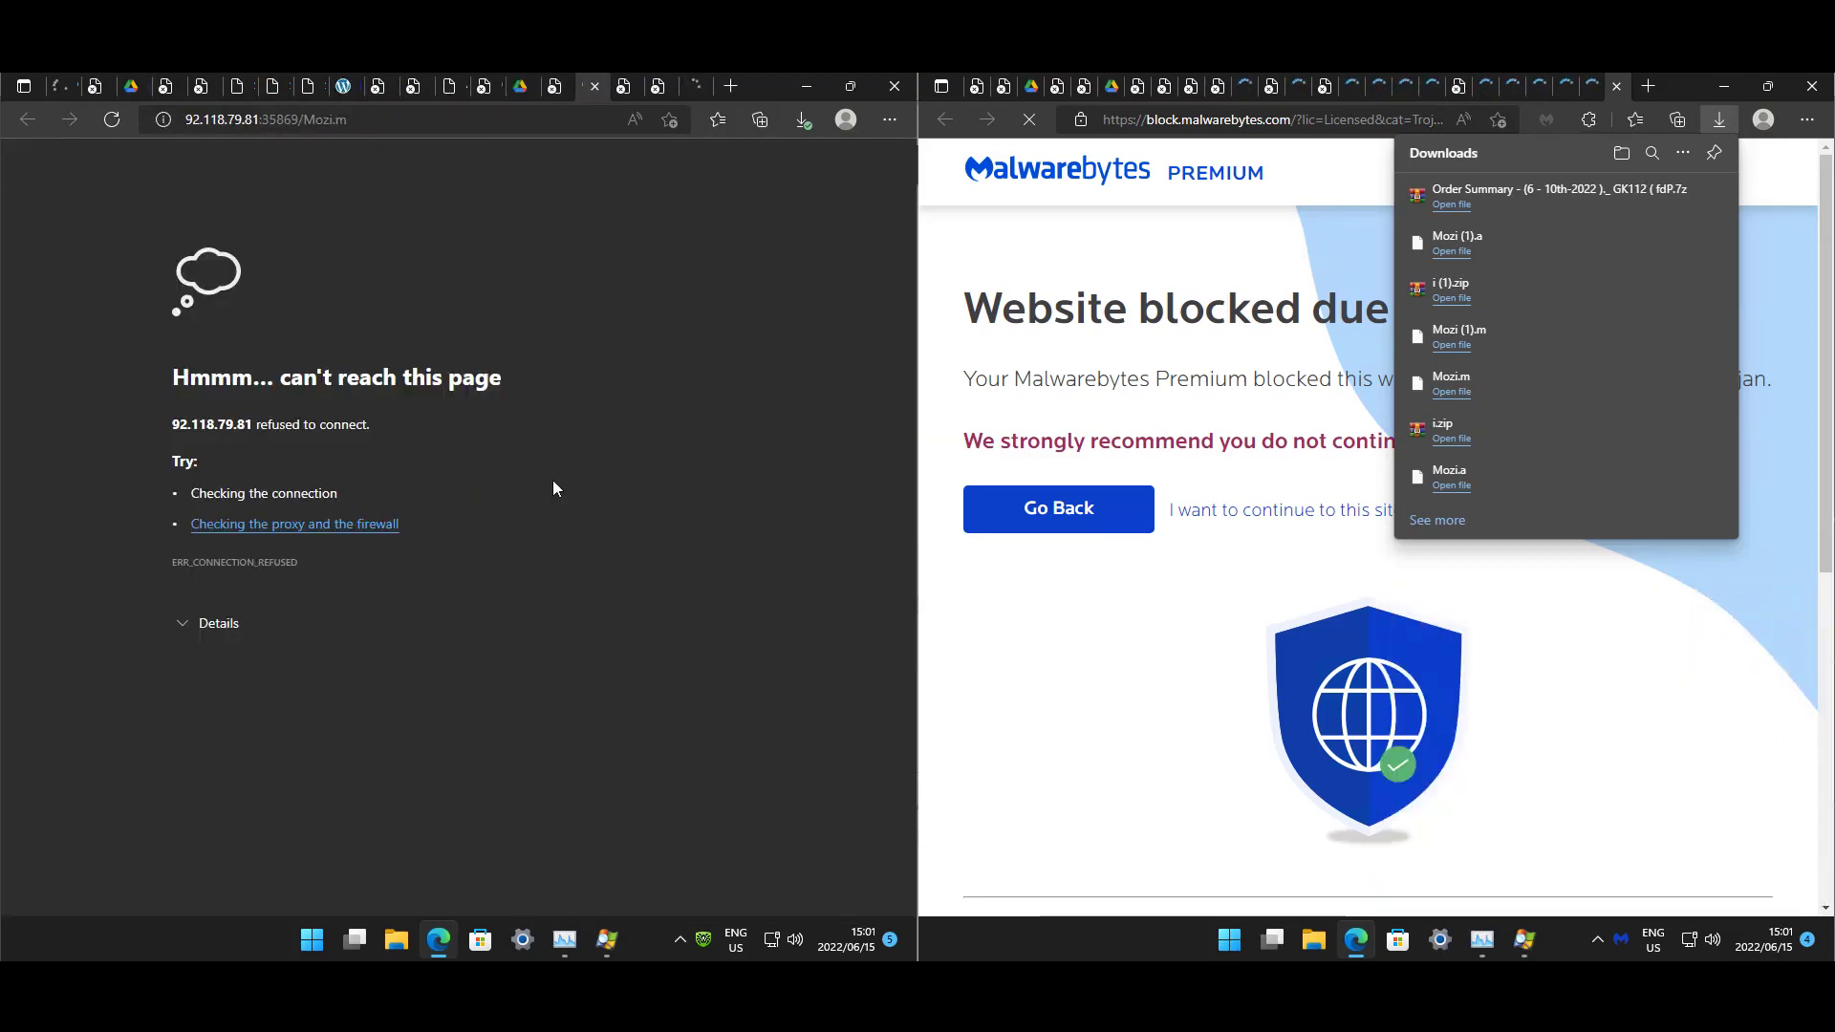
# Cycle through the Malwarebytes block-page tabs, then show the Dr.Web SpIDer Gate block page.
pyautogui.hotkey('ctrl', 'Tab')
pyautogui.hotkey('ctrl', 'Tab')
pyautogui.hotkey('ctrl', 'Tab')
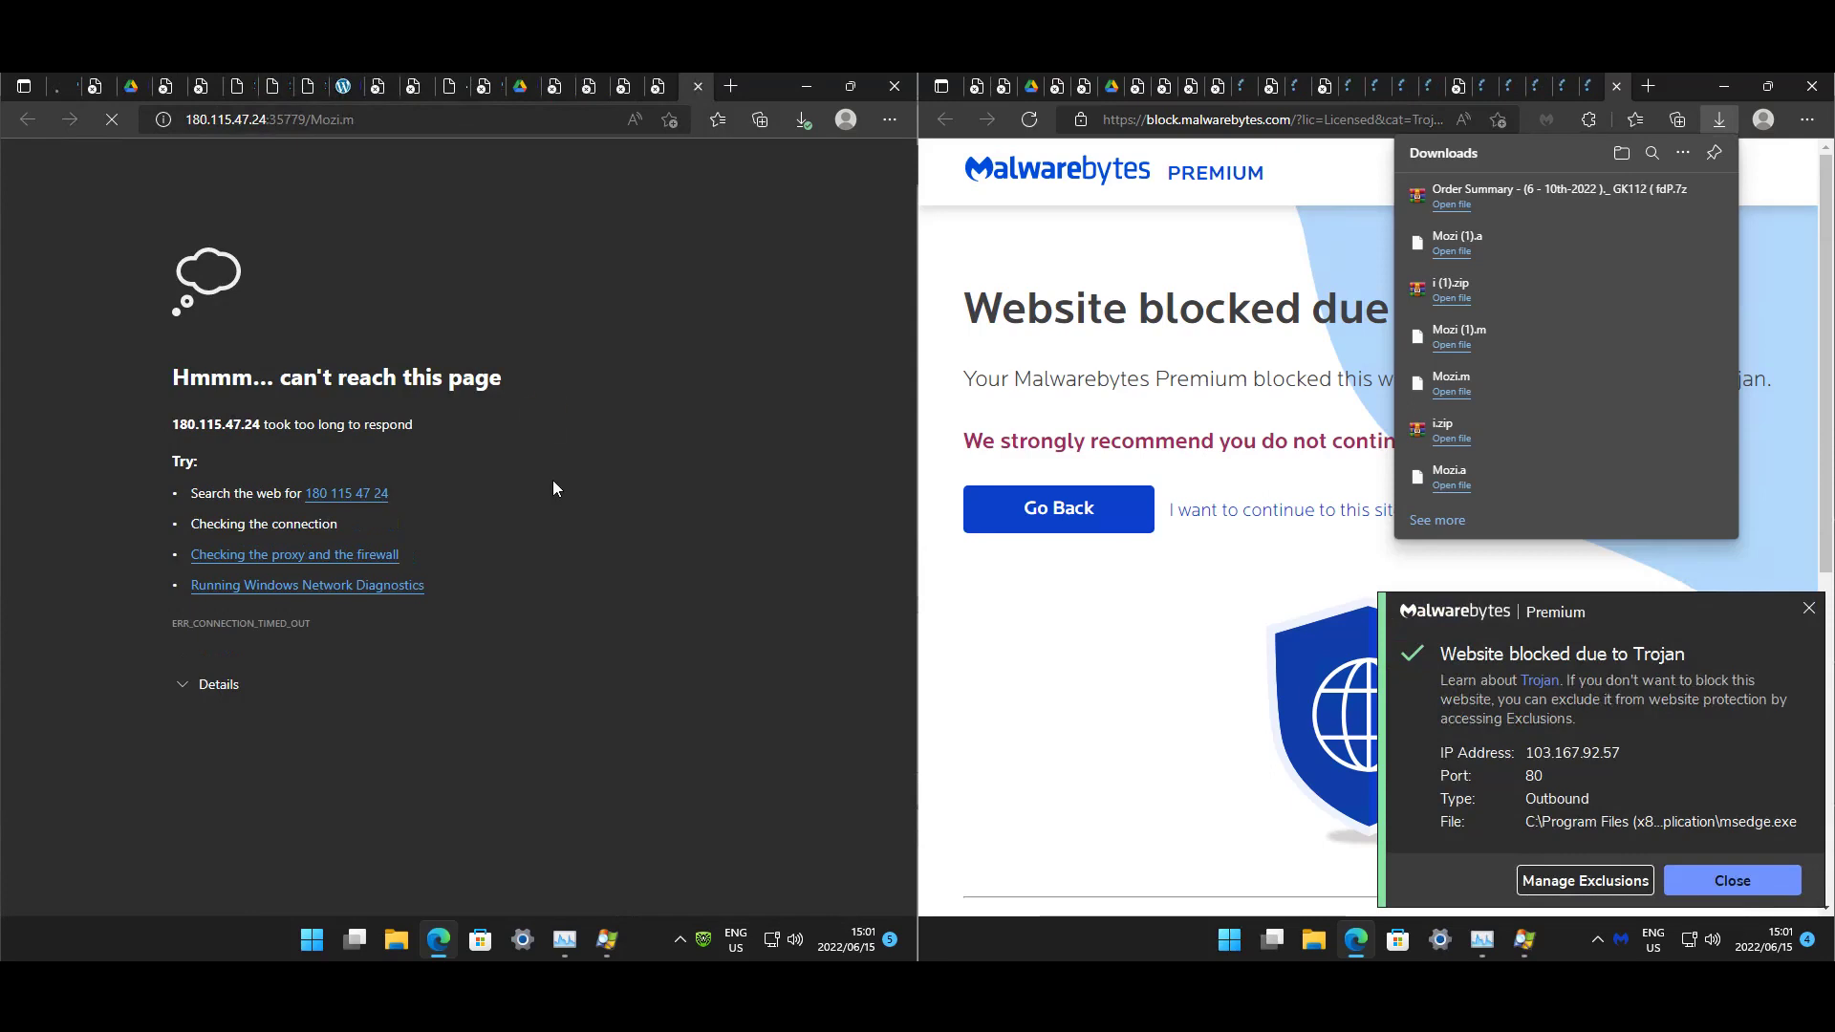
pyautogui.click(1179, 246)
pyautogui.hotkey('ctrl', 'Tab')
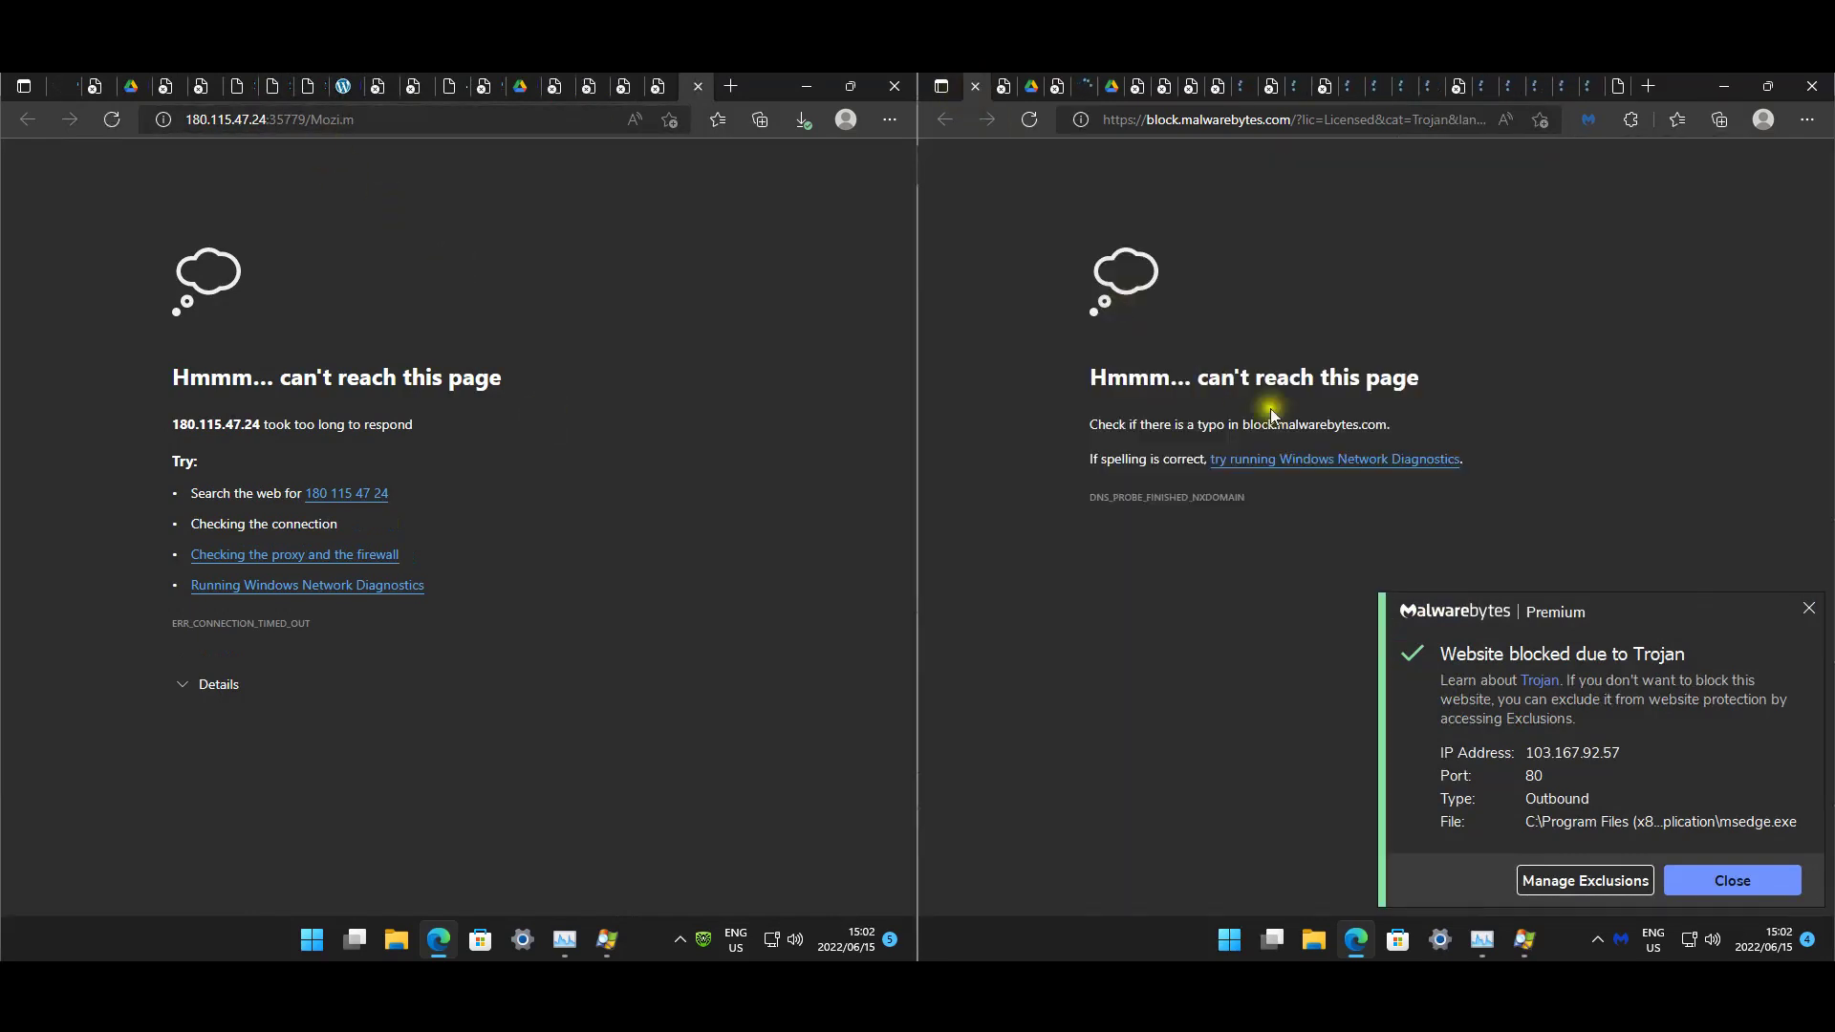
pyautogui.hotkey('ctrl', 'Tab')
pyautogui.hotkey('ctrl', 'Tab')
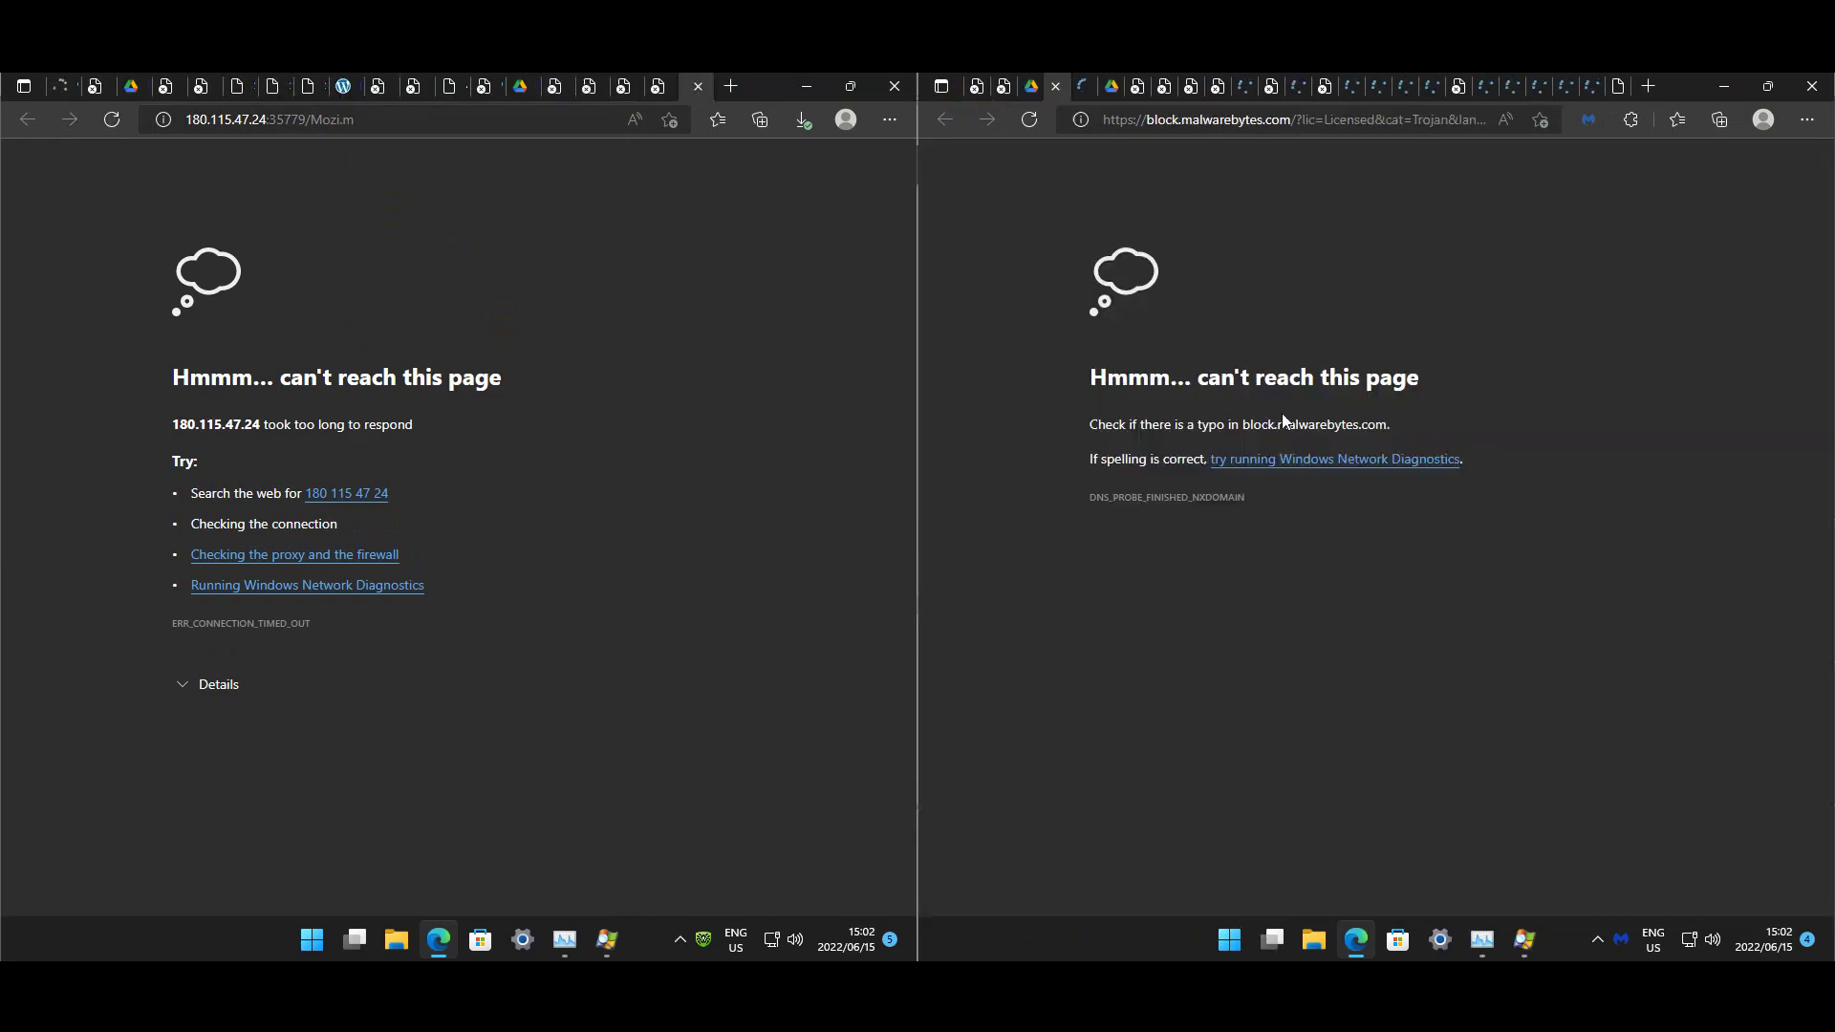
pyautogui.hotkey('ctrl', 'Tab')
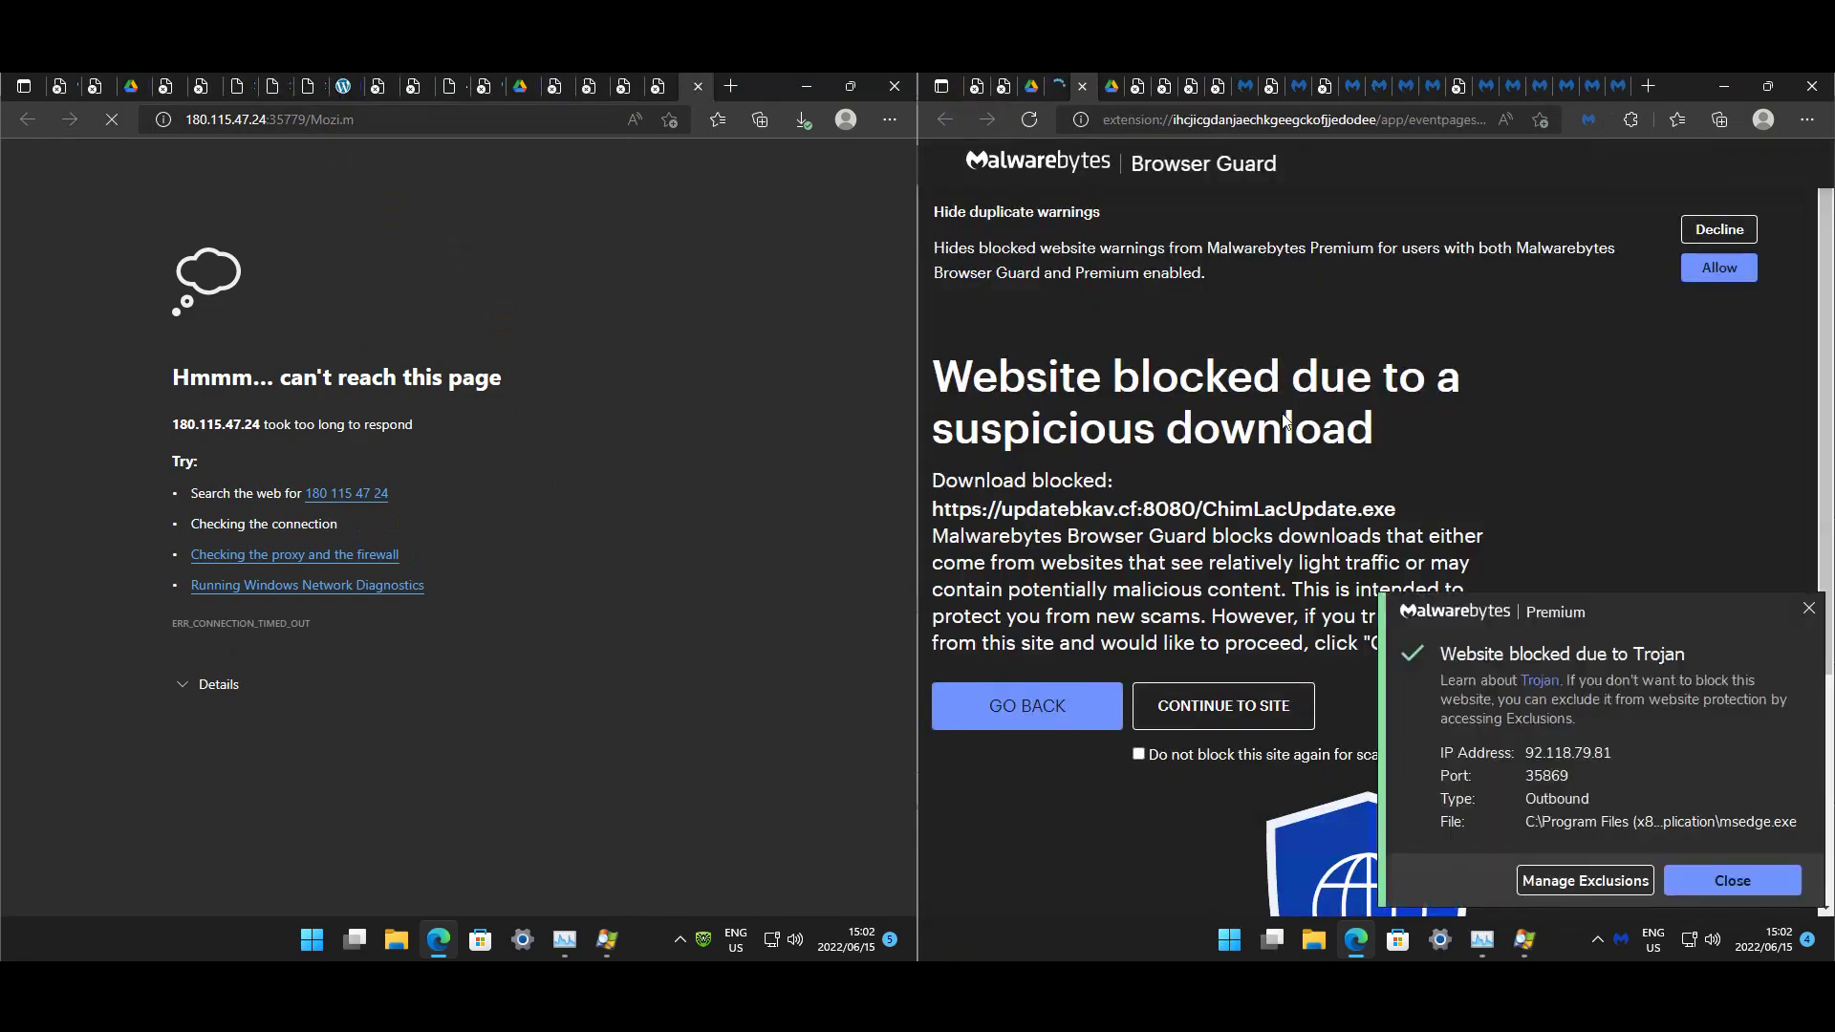
pyautogui.hotkey('ctrl', 'Tab')
pyautogui.hotkey('ctrl', 'Tab')
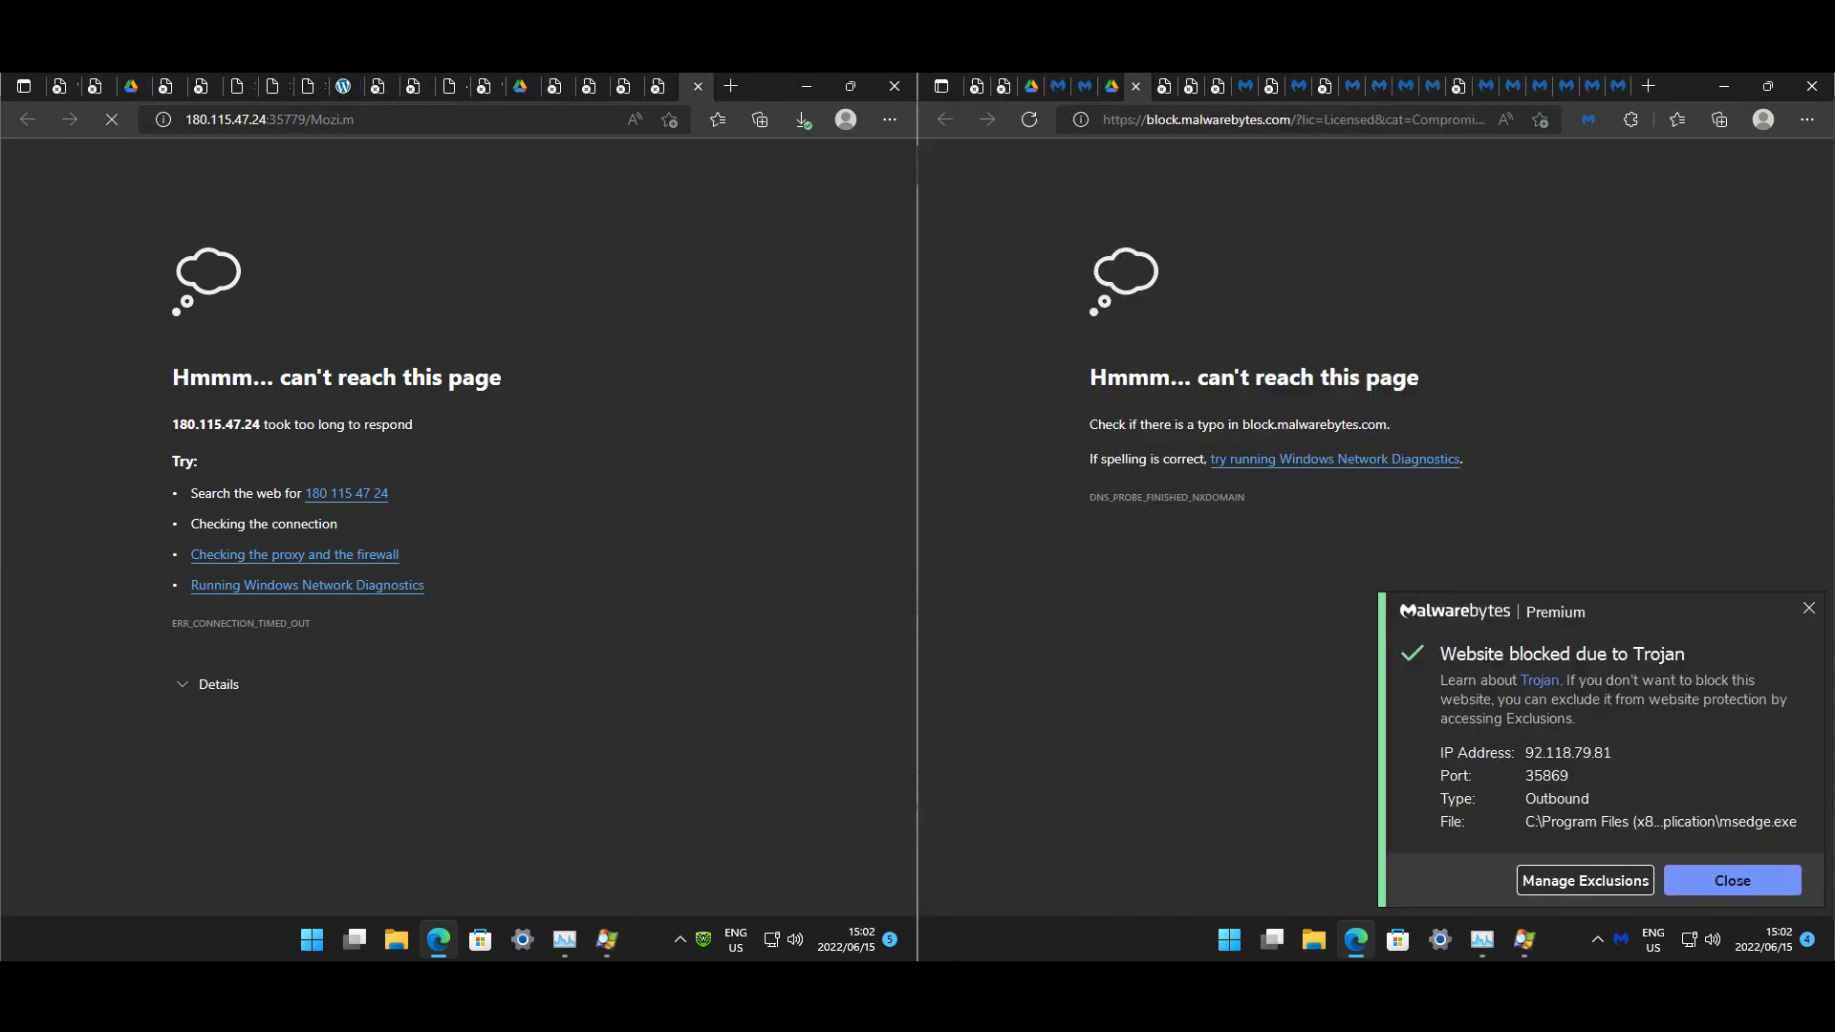
pyautogui.hotkey('ctrl', 'Tab')
pyautogui.hotkey('ctrl', 'Tab')
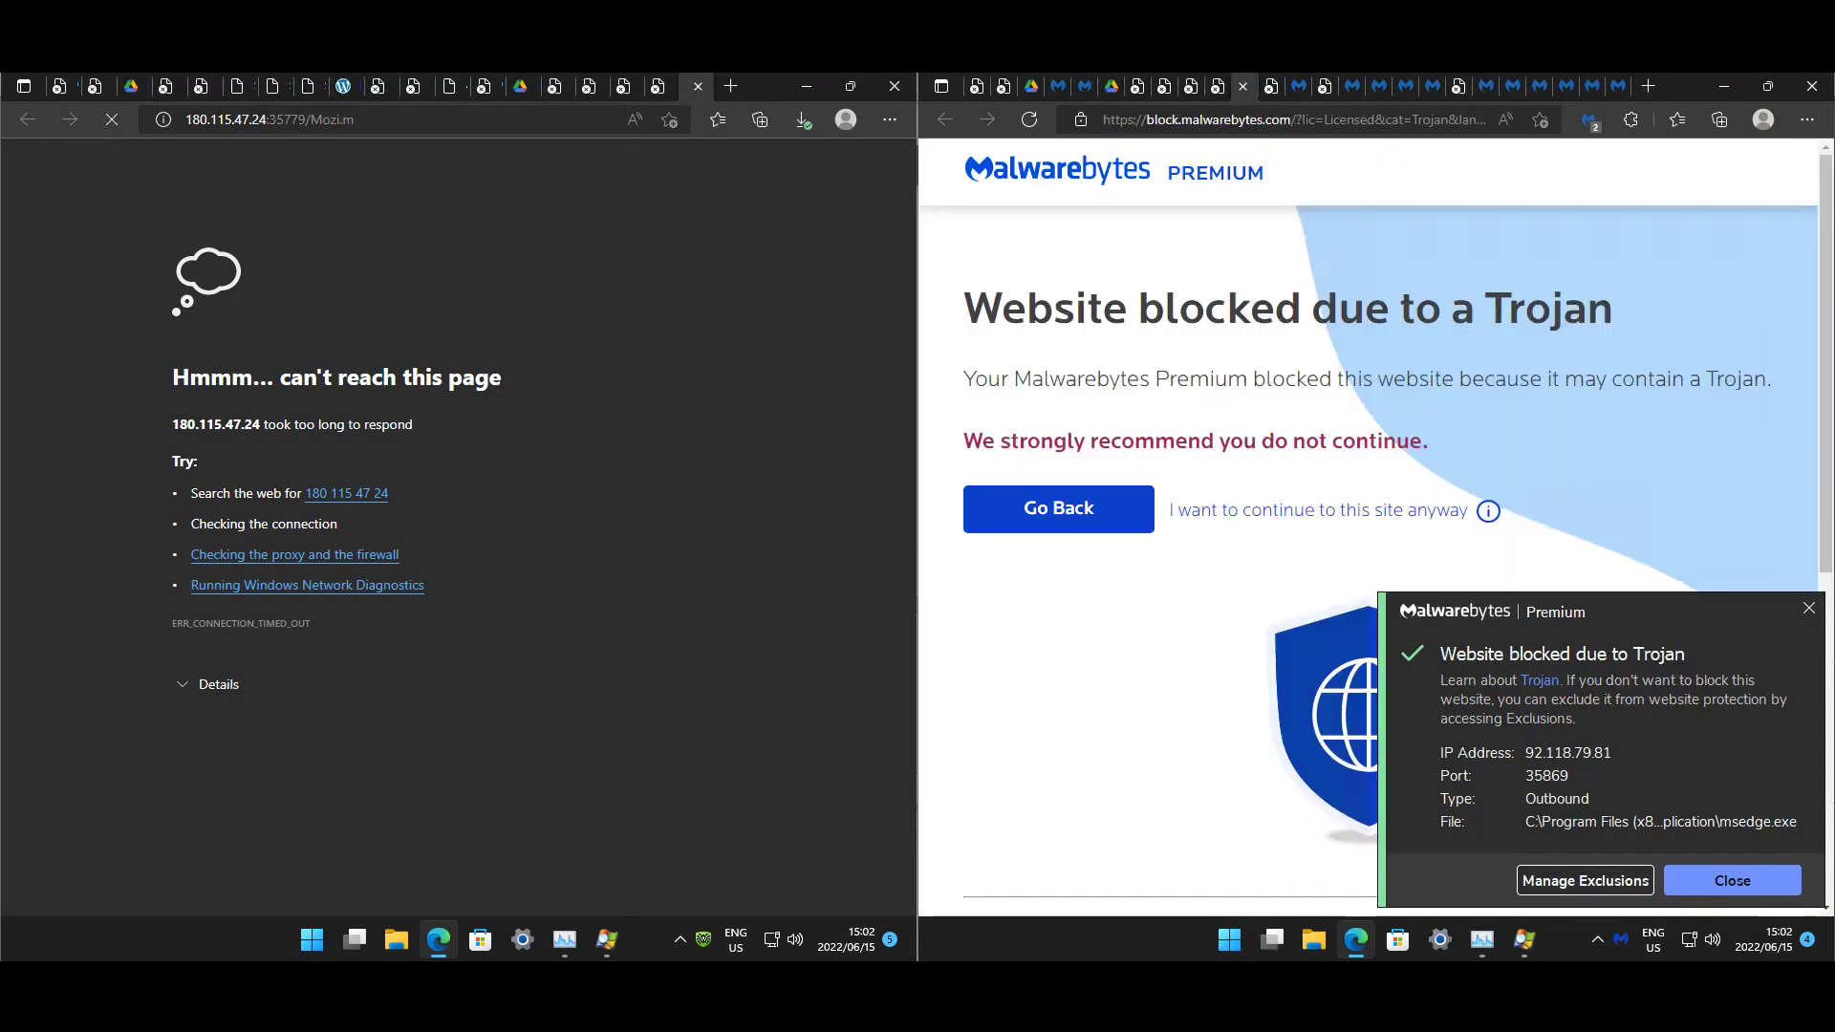
pyautogui.hotkey('ctrl', 'Tab')
pyautogui.hotkey('ctrl', 'Tab')
pyautogui.hotkey('ctrl', 'Tab')
pyautogui.hotkey('ctrl', 'Tab')
pyautogui.hotkey('ctrl', 'Tab')
pyautogui.hotkey('ctrl', 'Tab')
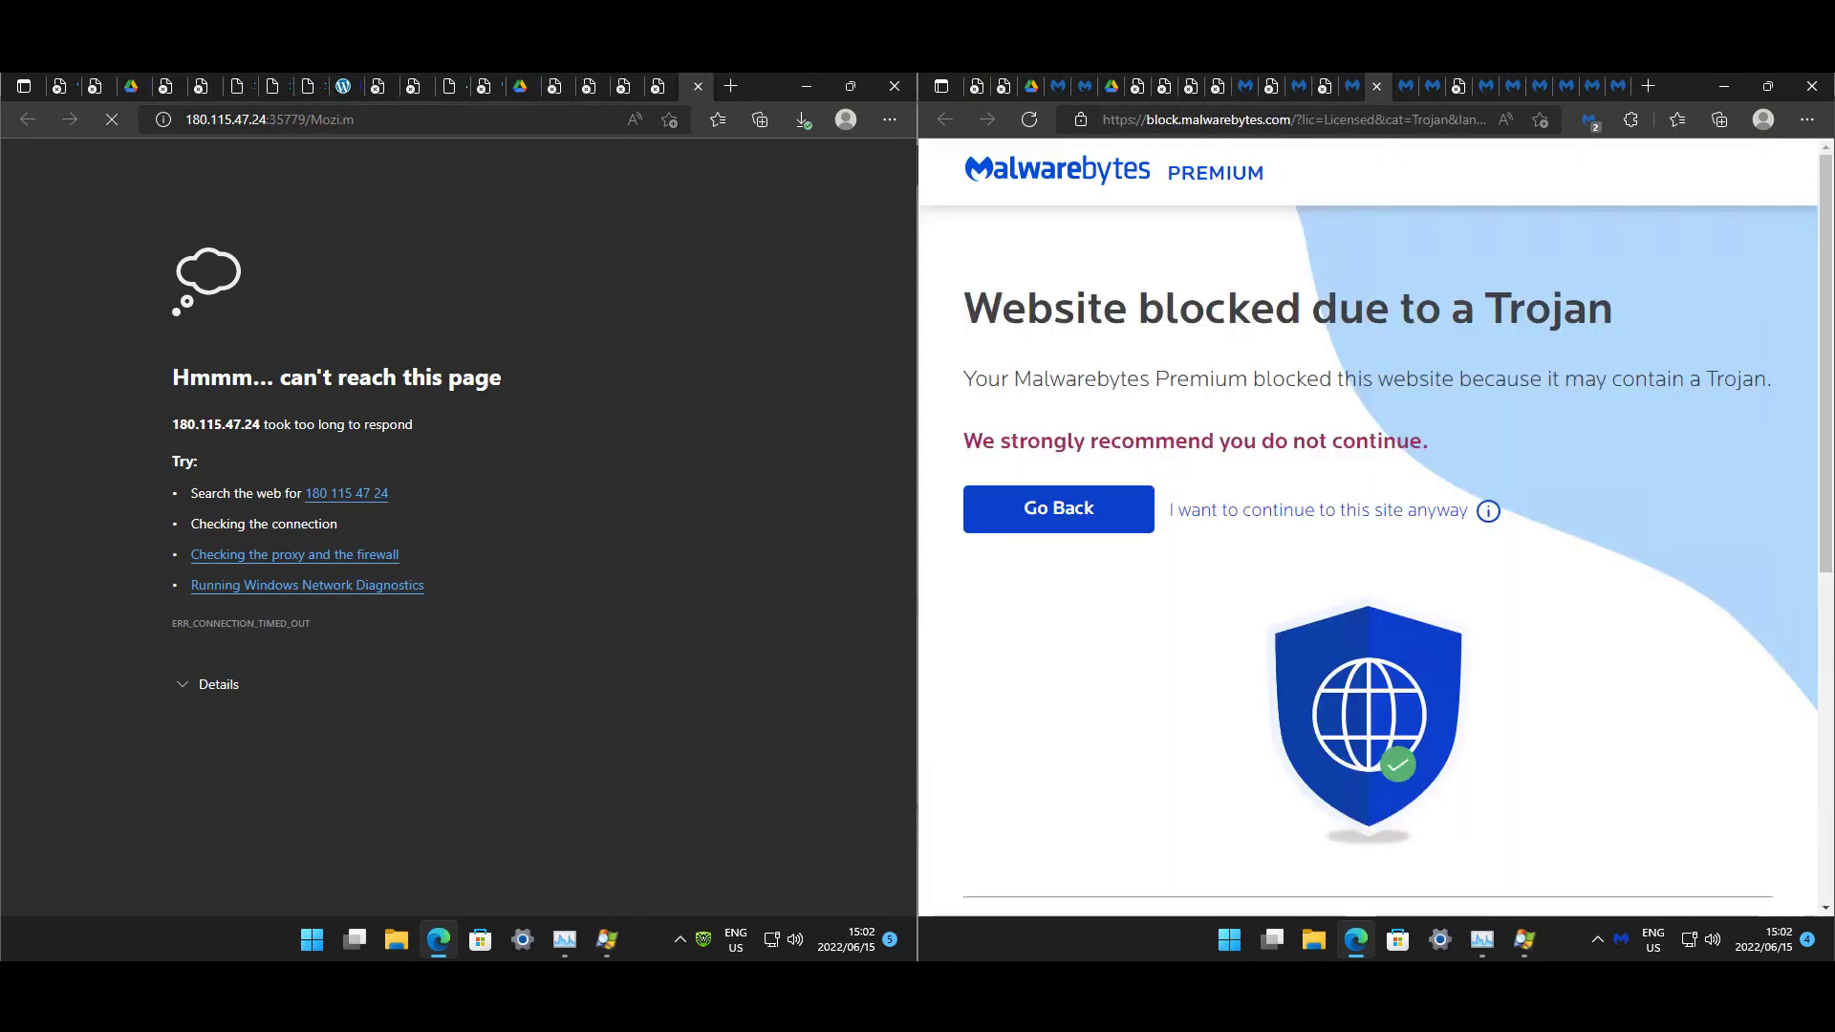
pyautogui.hotkey('ctrl', 'Tab')
pyautogui.hotkey('ctrl', 'Tab')
pyautogui.hotkey('ctrl', 'Tab')
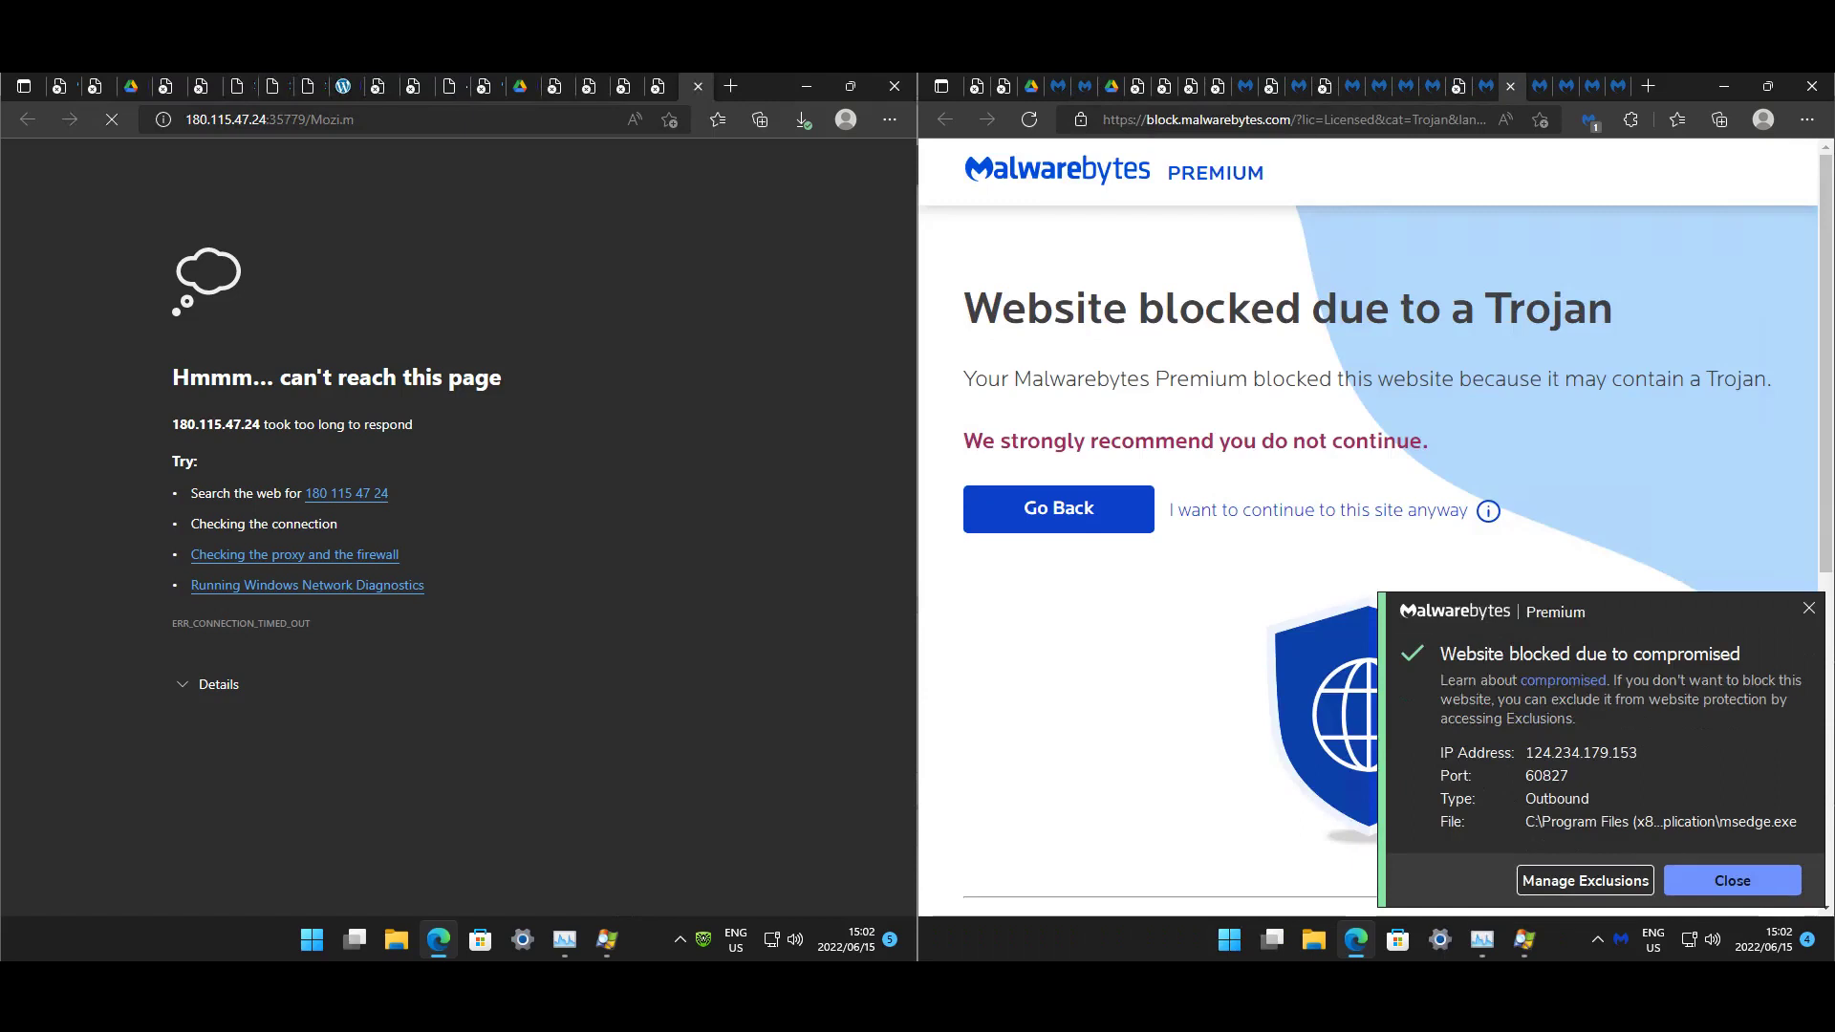
pyautogui.hotkey('ctrl', 'Tab')
pyautogui.hotkey('ctrl', 'Tab')
pyautogui.hotkey('ctrl', 'Tab')
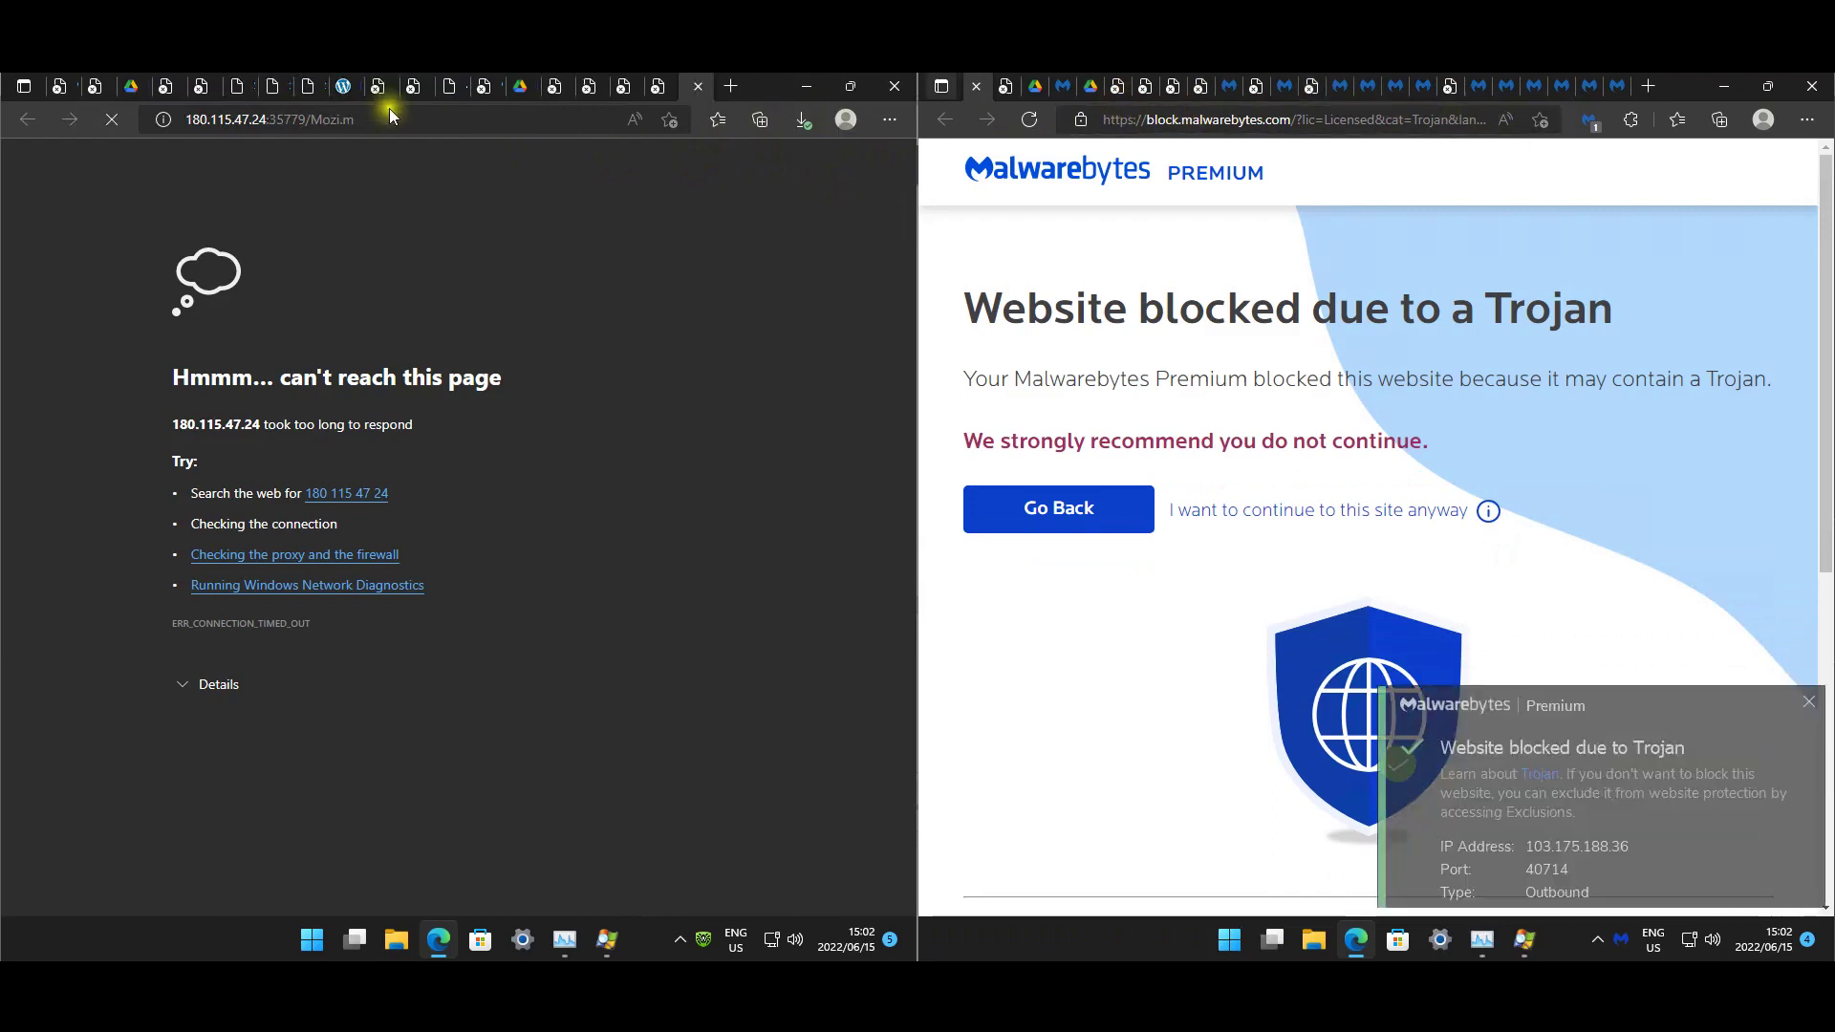
pyautogui.click(242, 86)
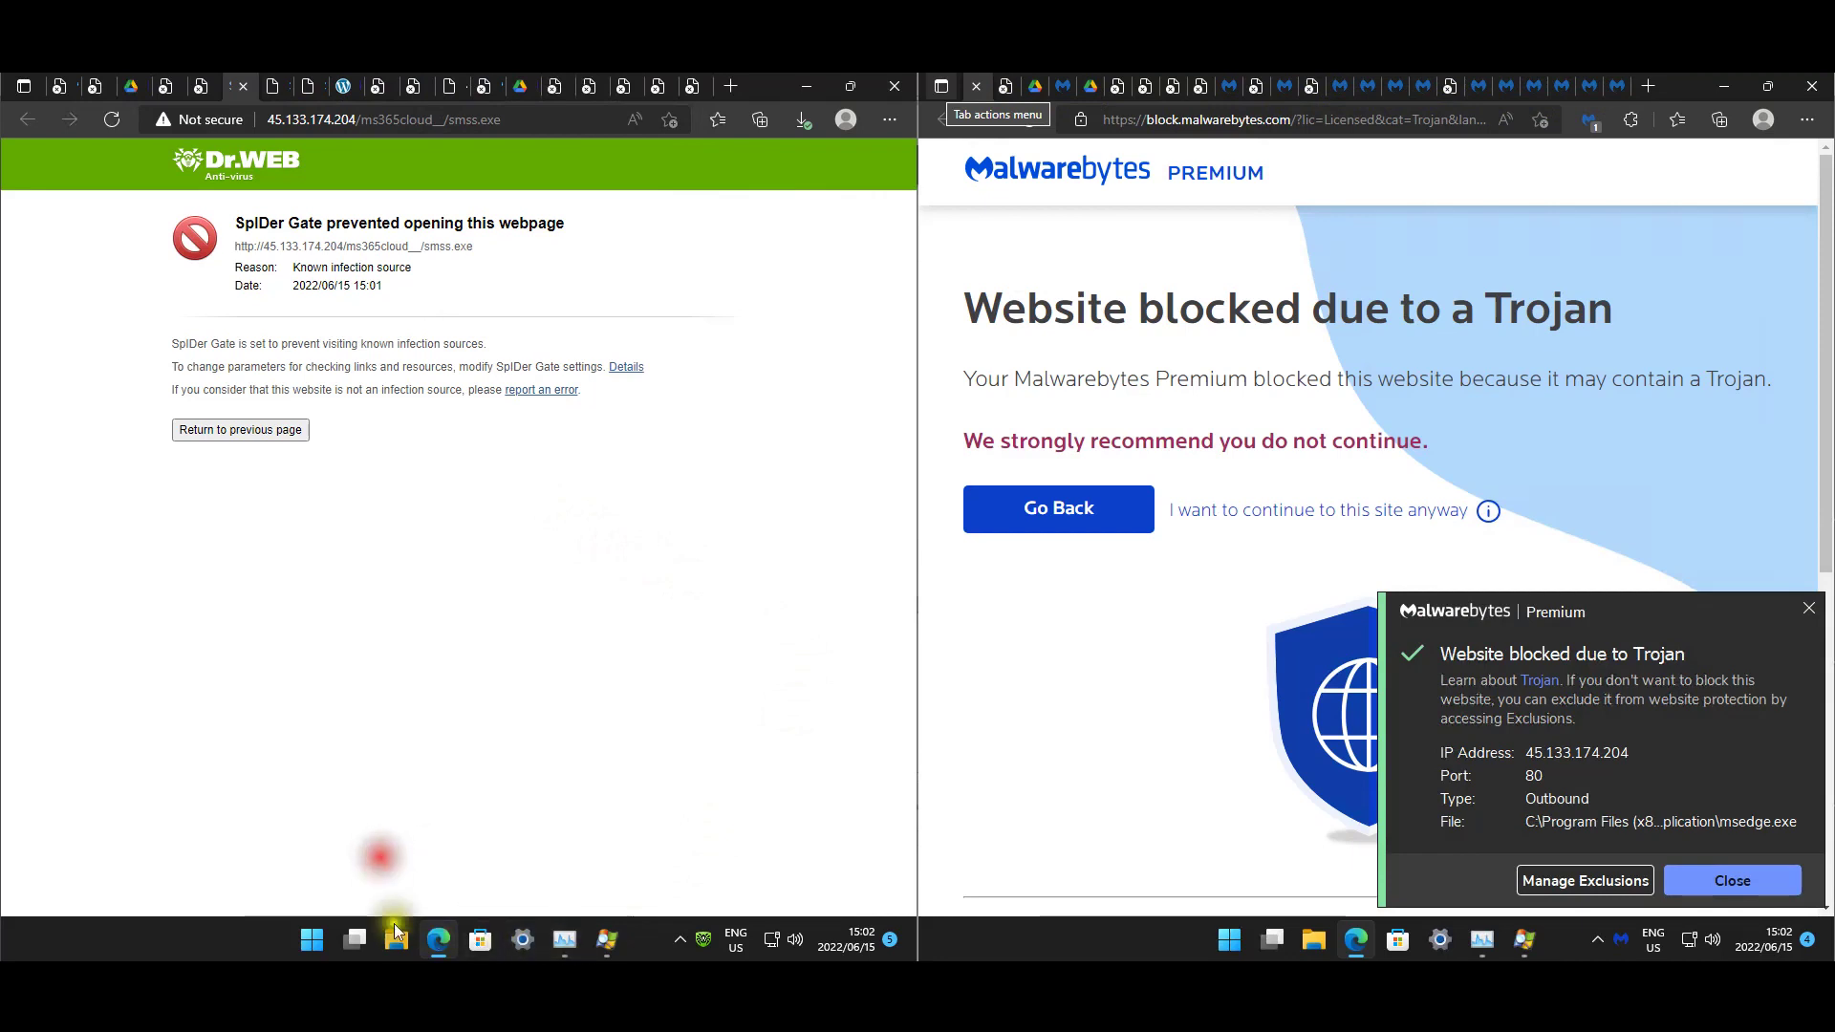
pyautogui.click(1097, 738)
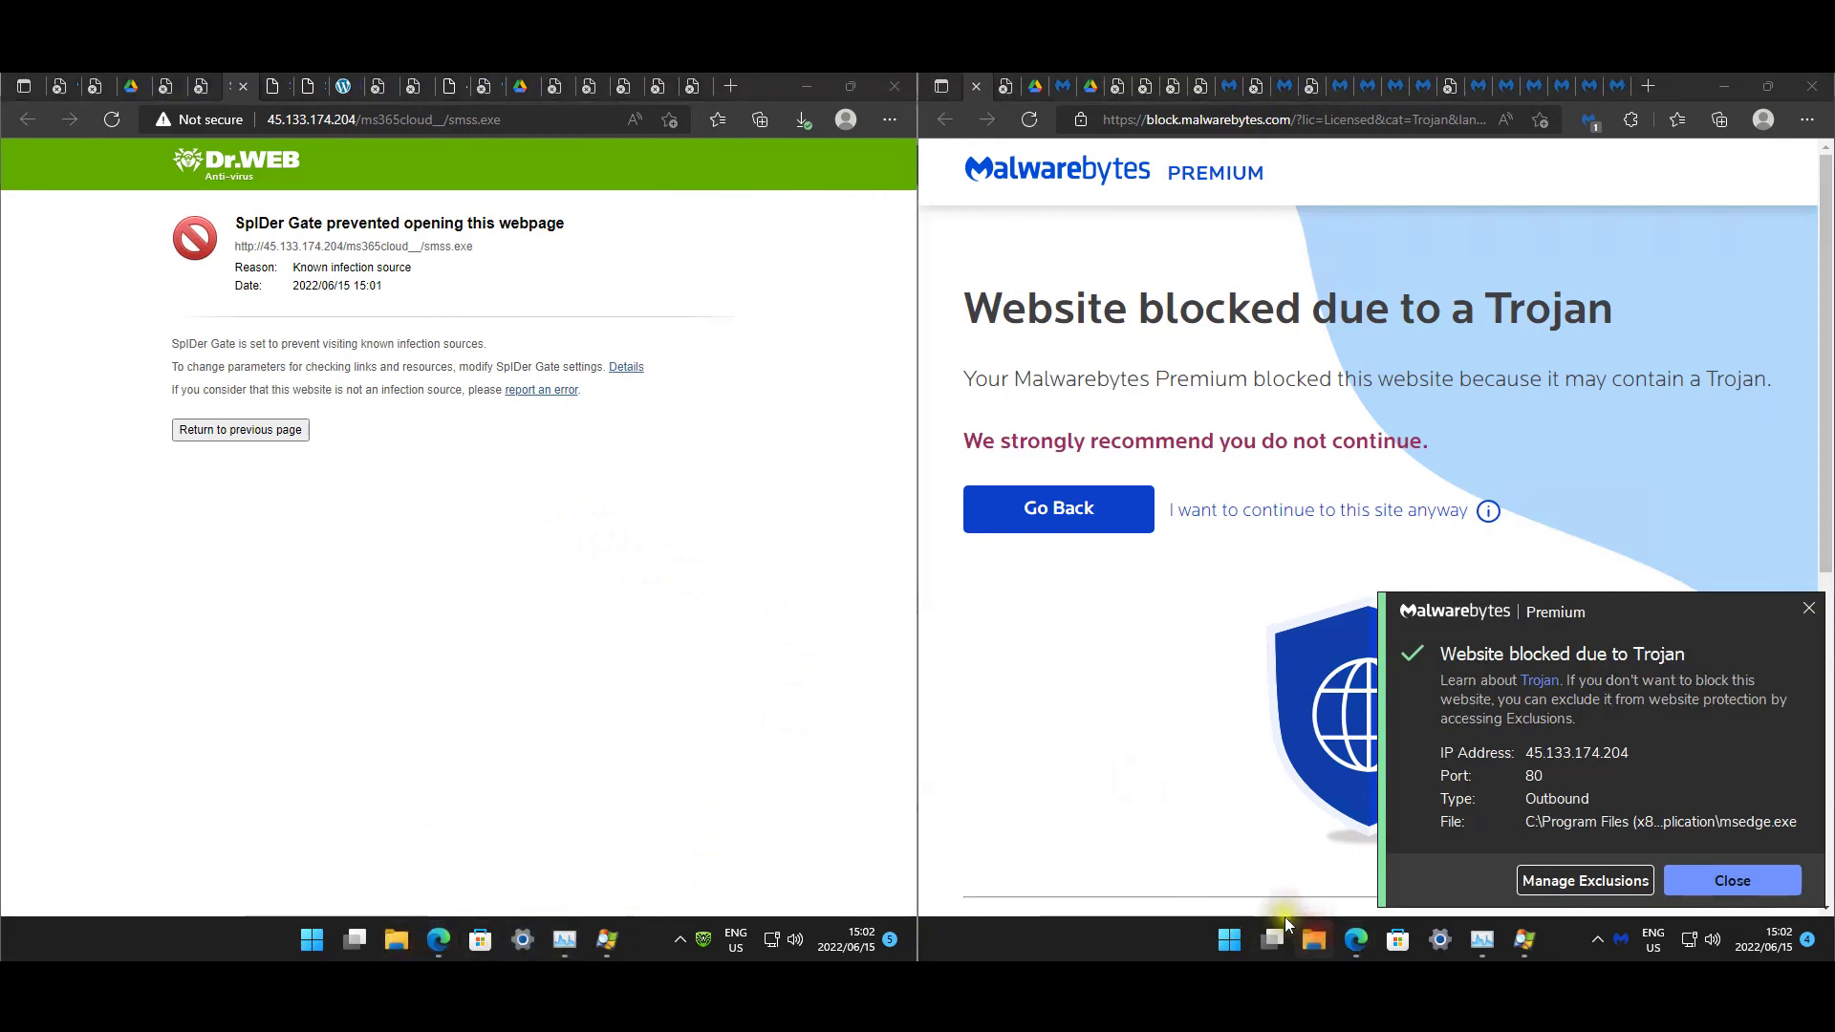
pyautogui.click(1312, 939)
pyautogui.click(1312, 939)
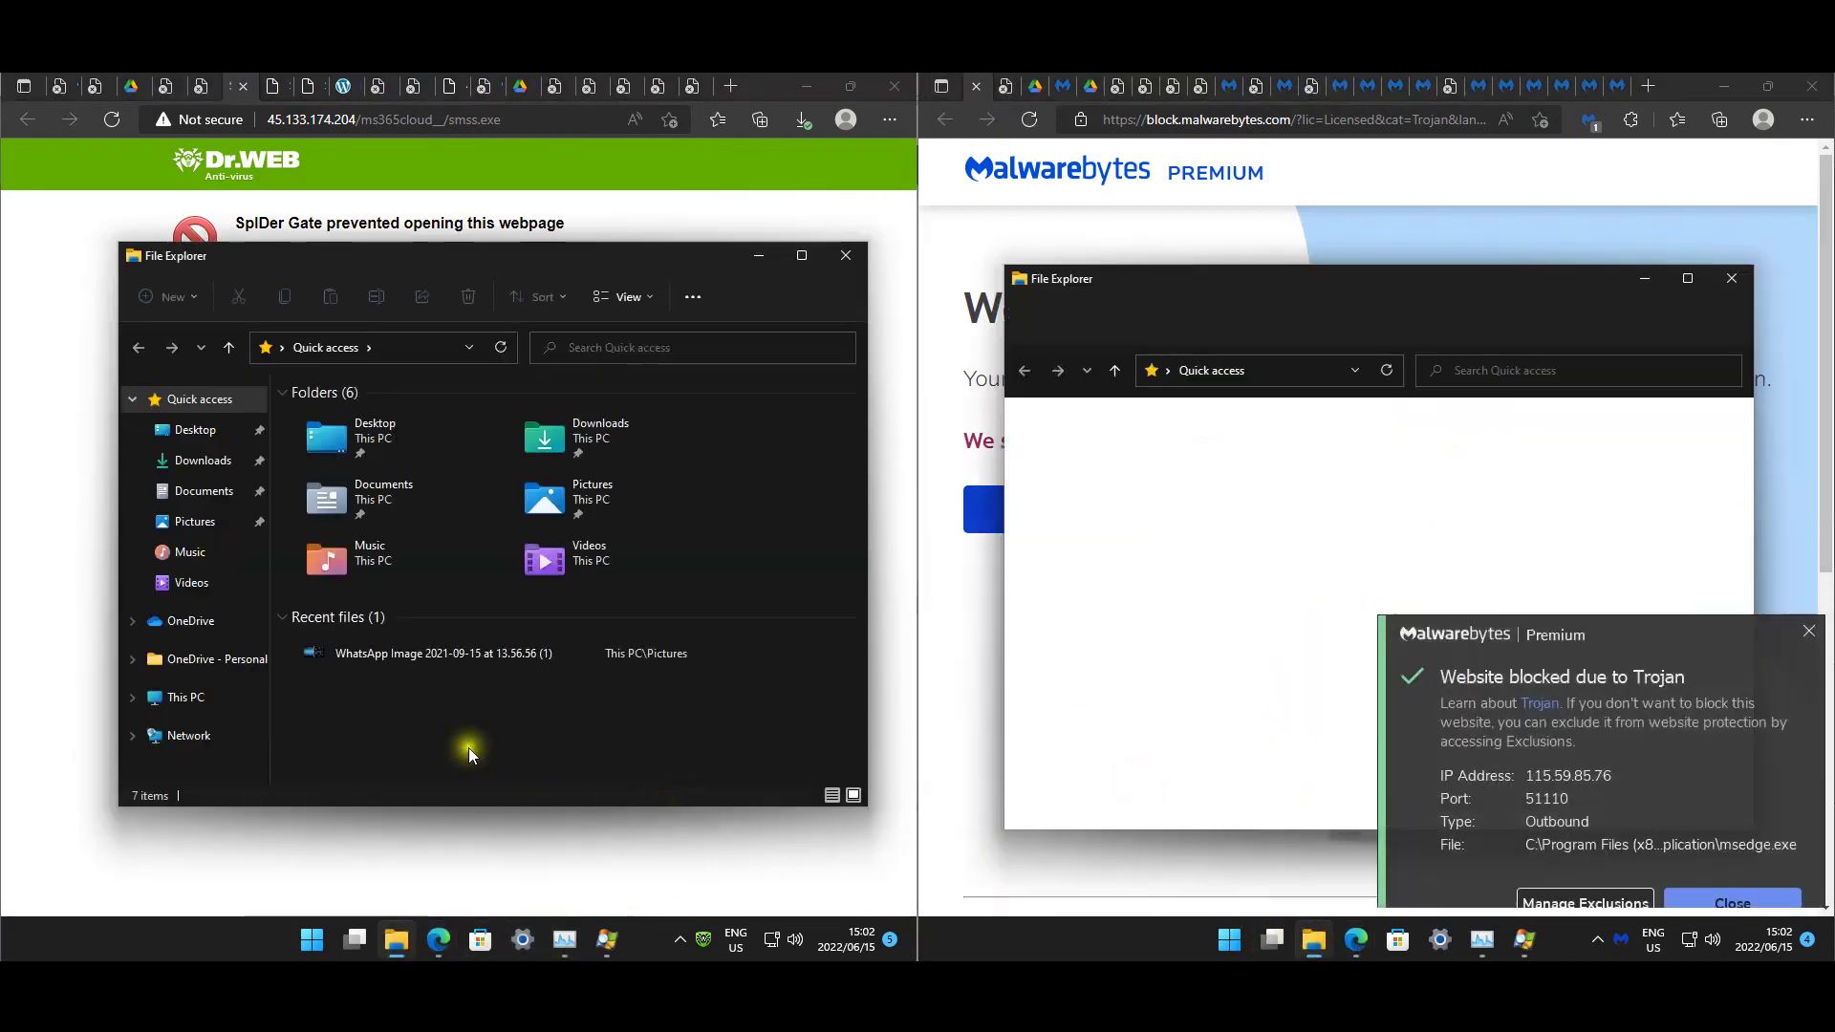
pyautogui.click(265, 474)
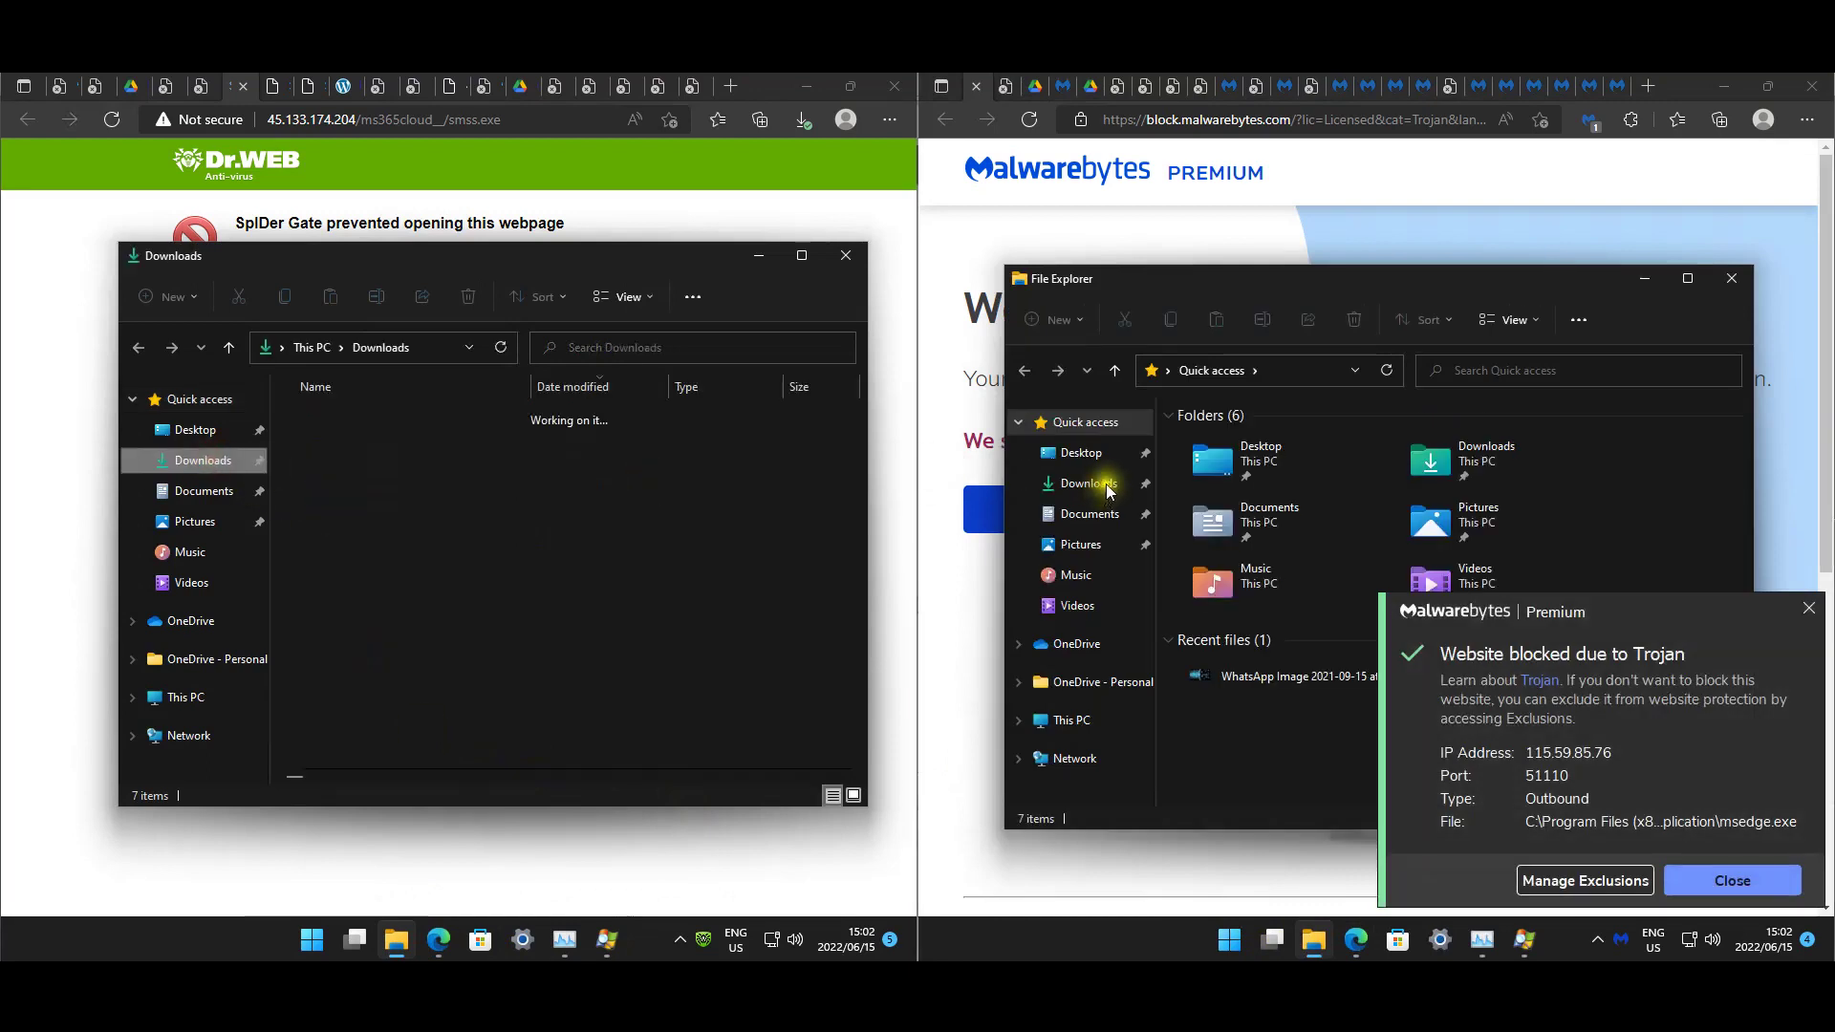
pyautogui.click(1107, 484)
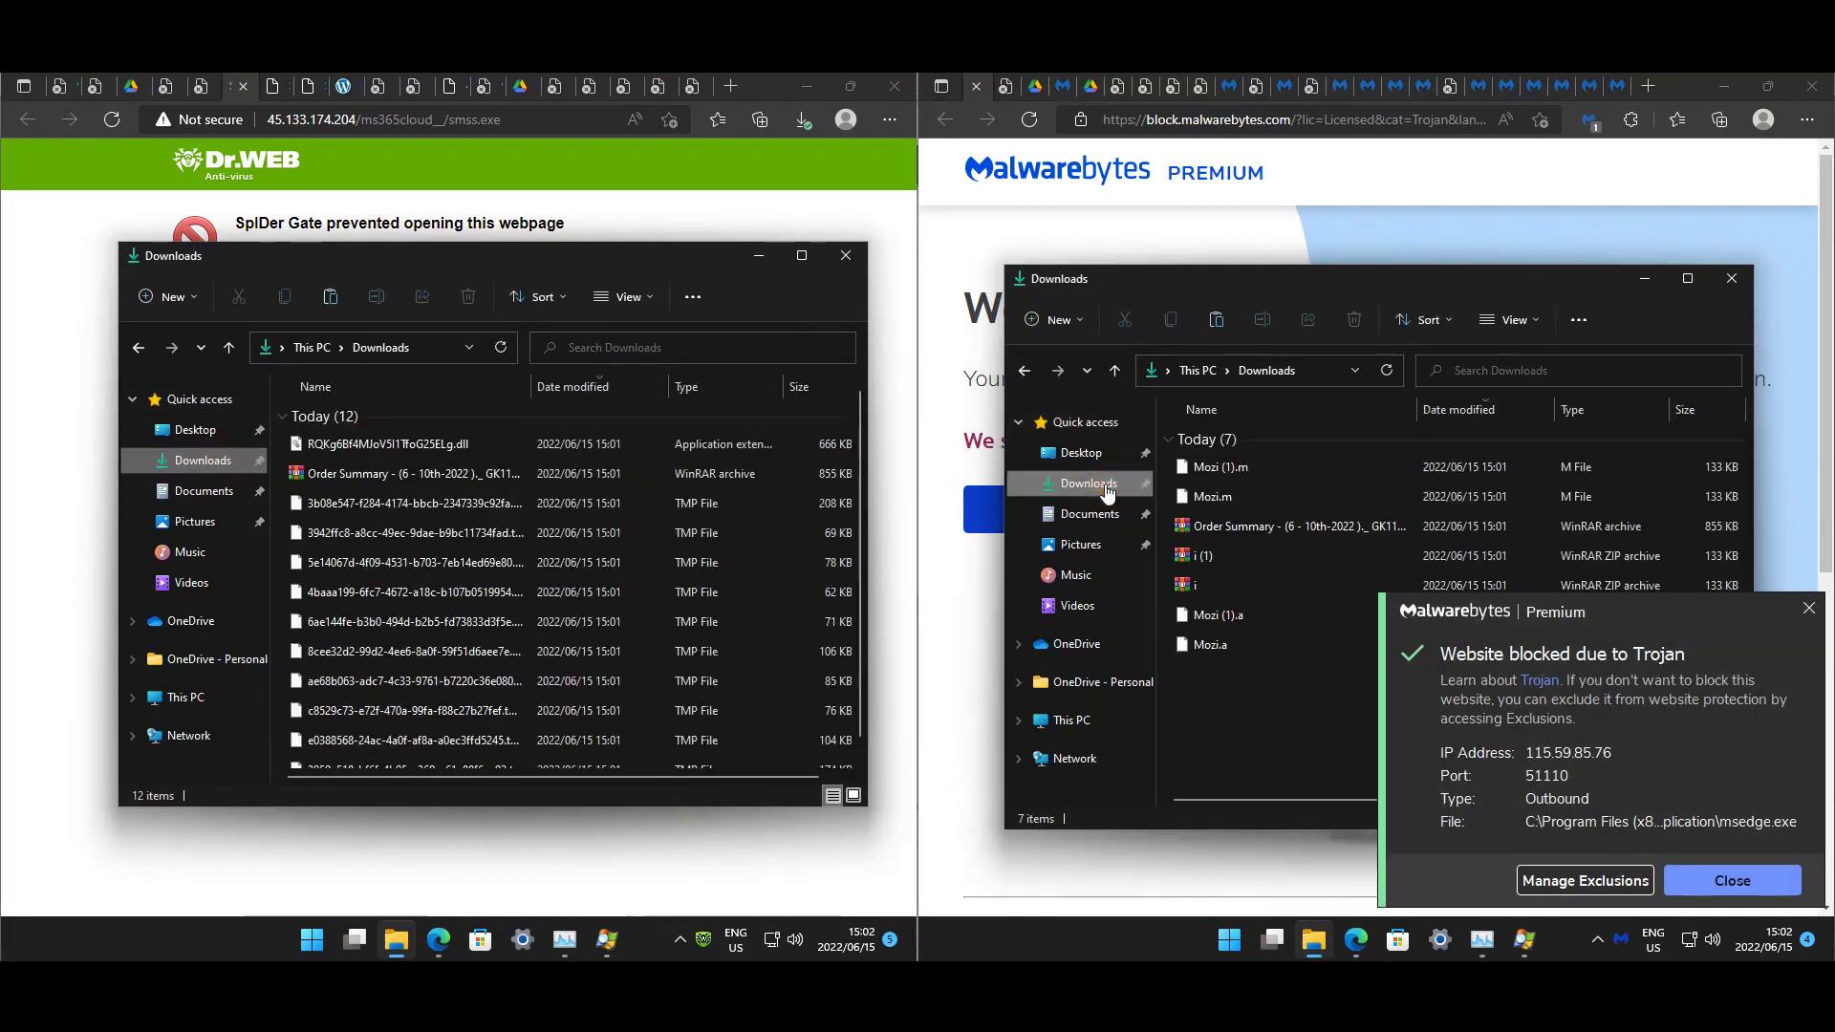
pyautogui.click(468, 562)
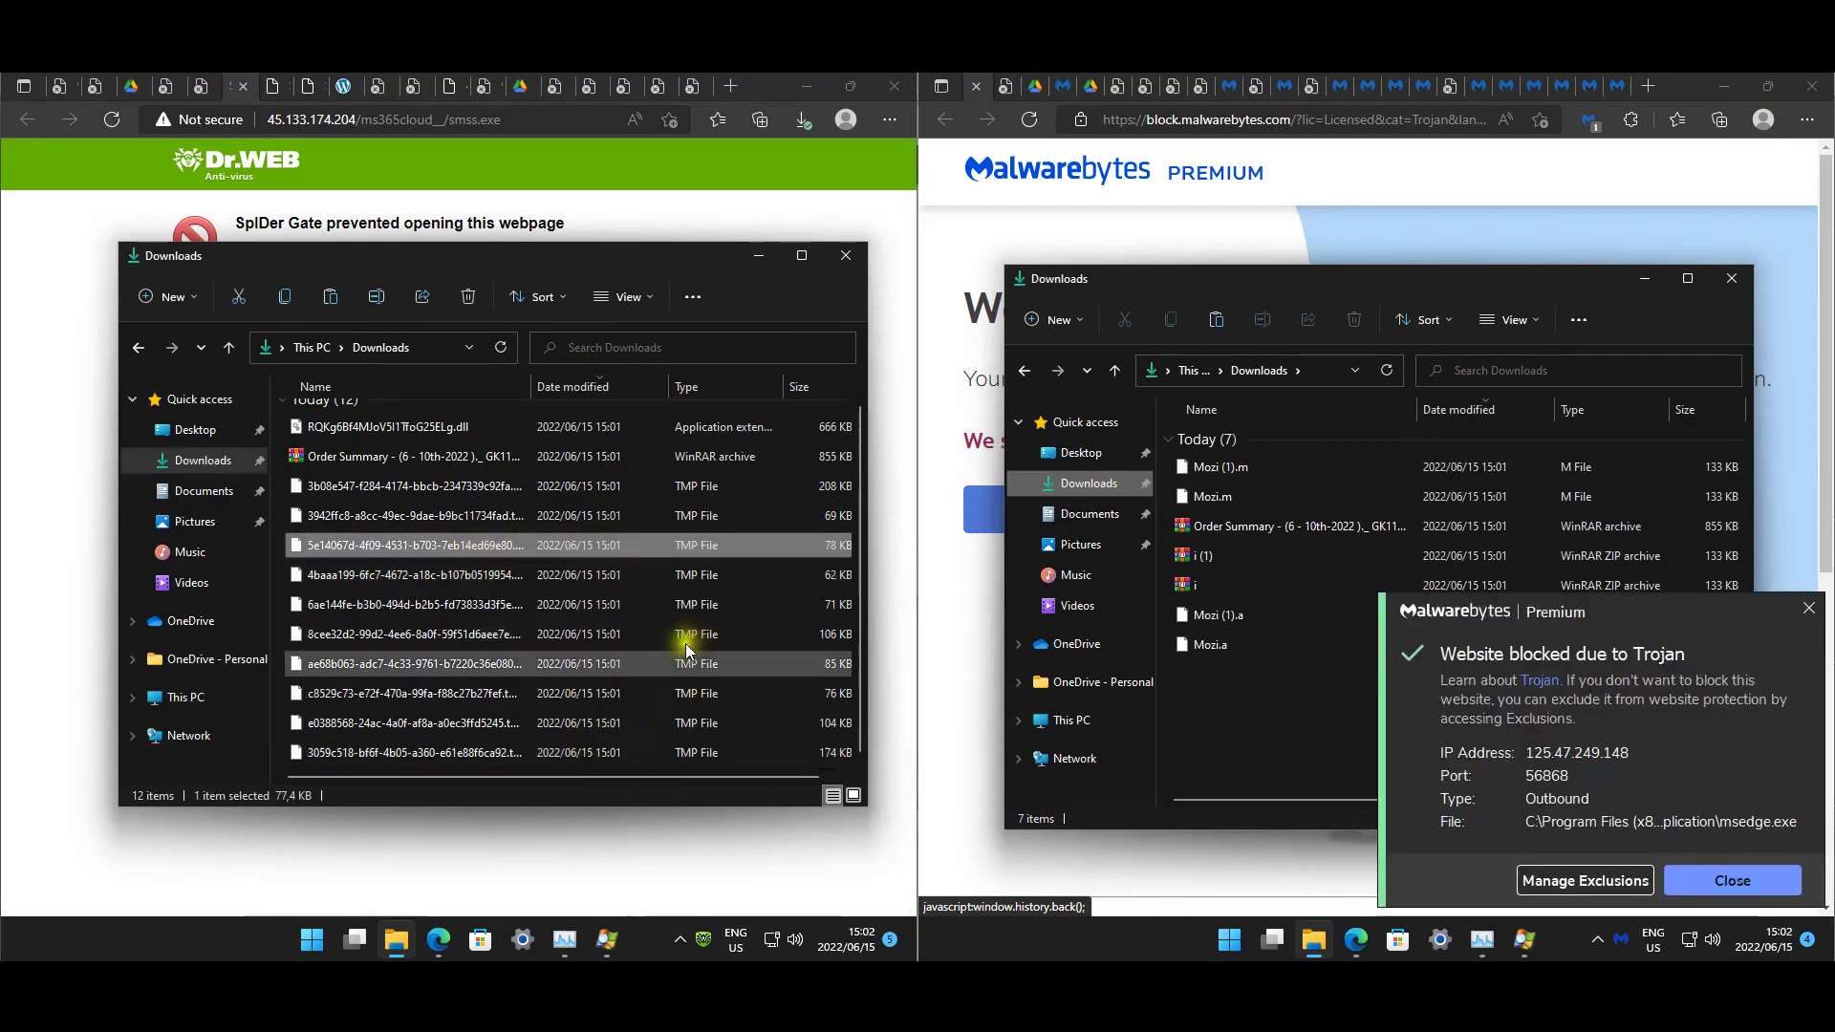
pyautogui.scroll(1, 663, 654)
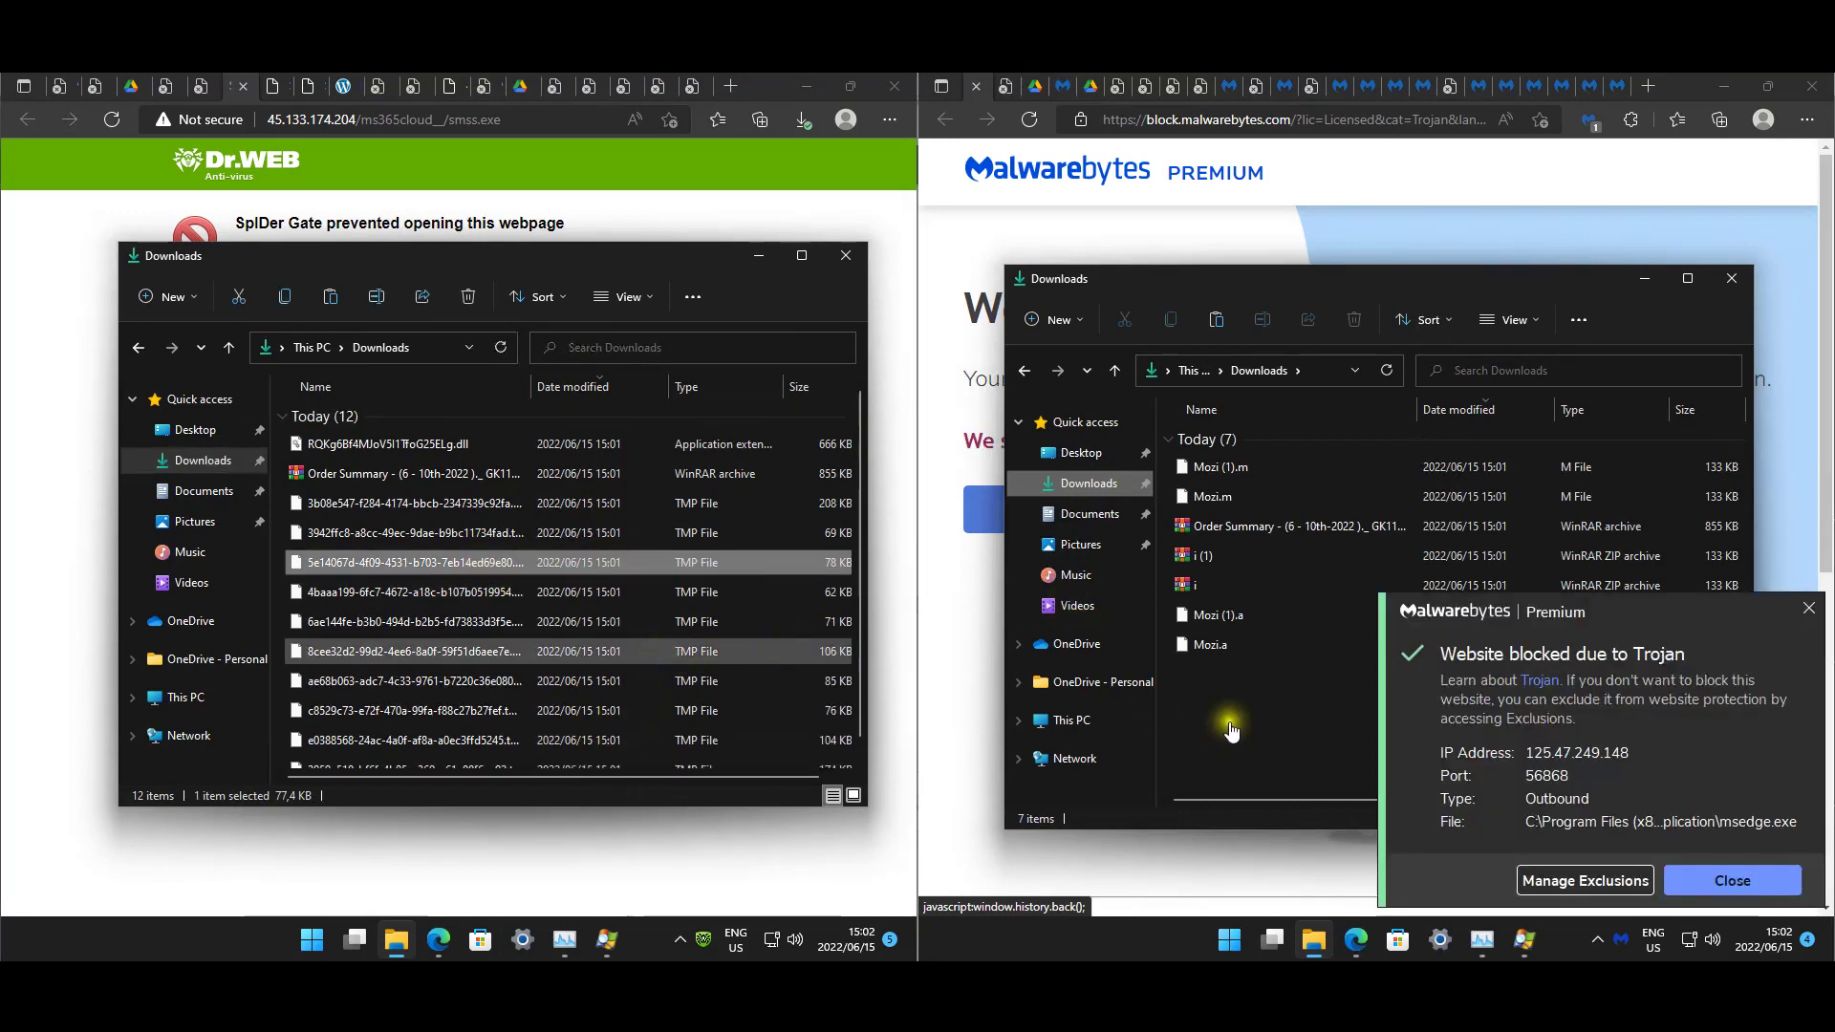
pyautogui.click(521, 621)
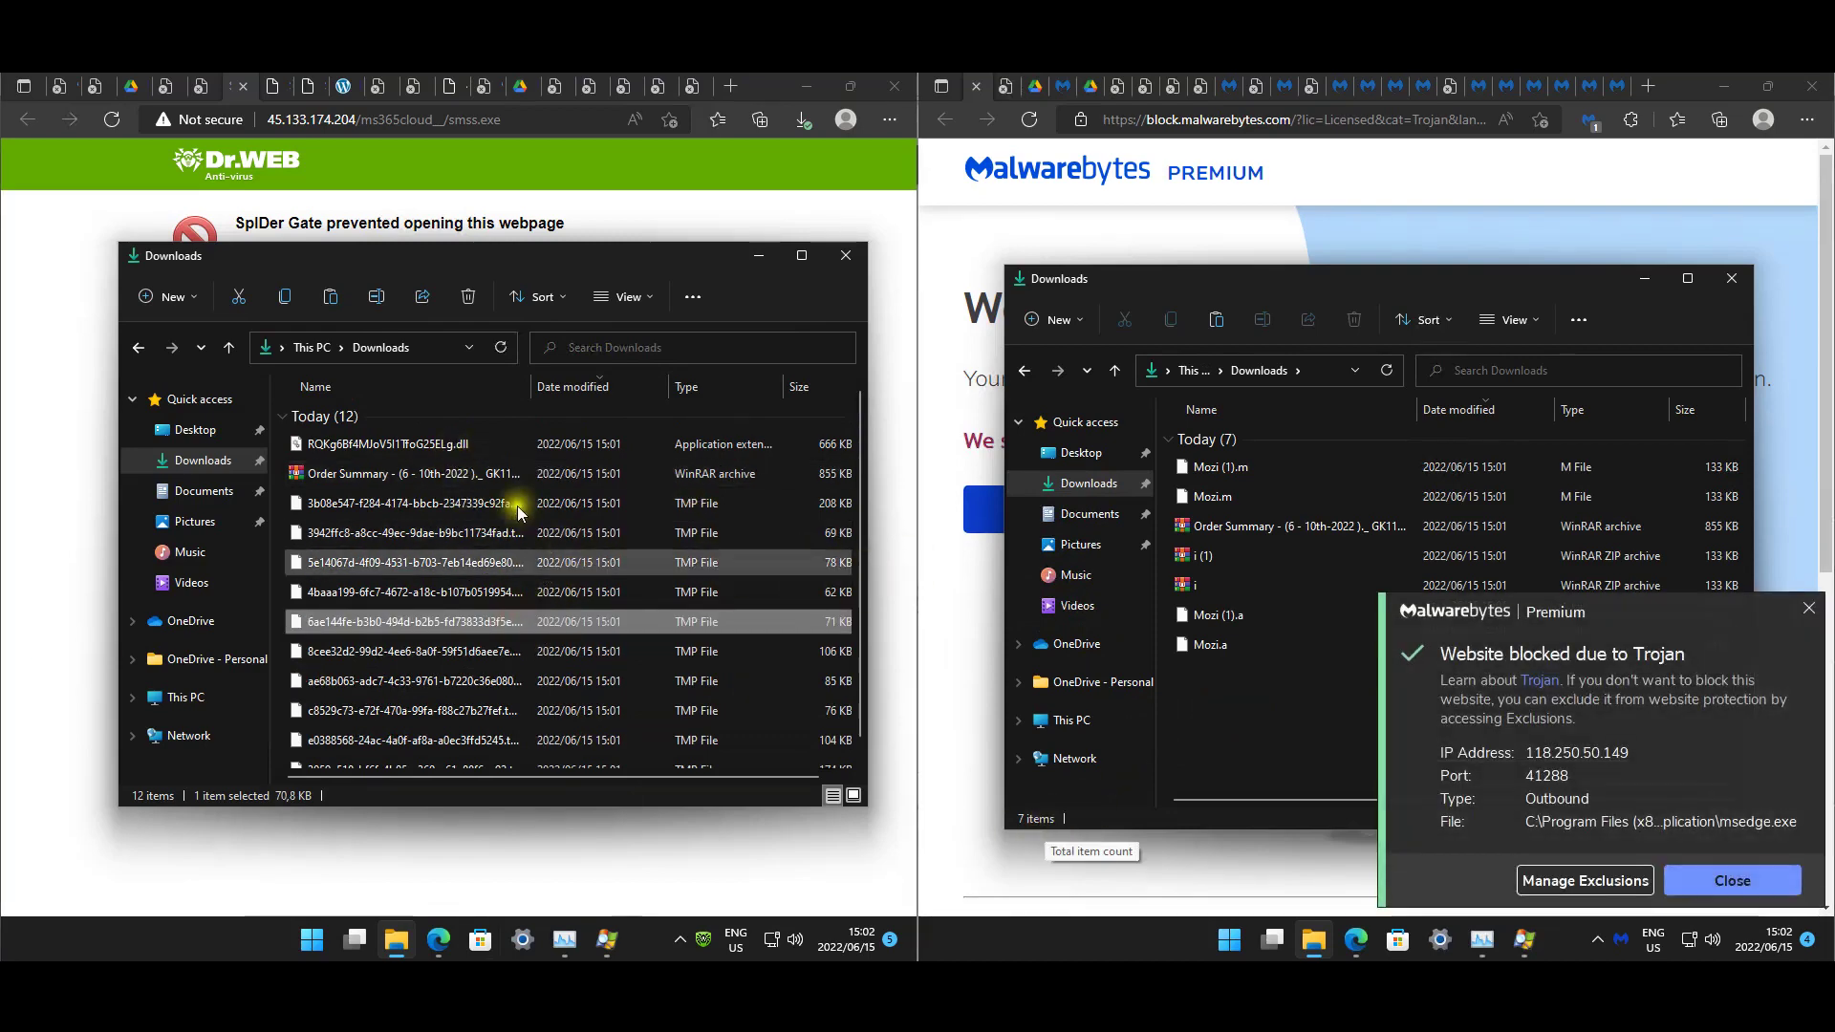
pyautogui.click(574, 478)
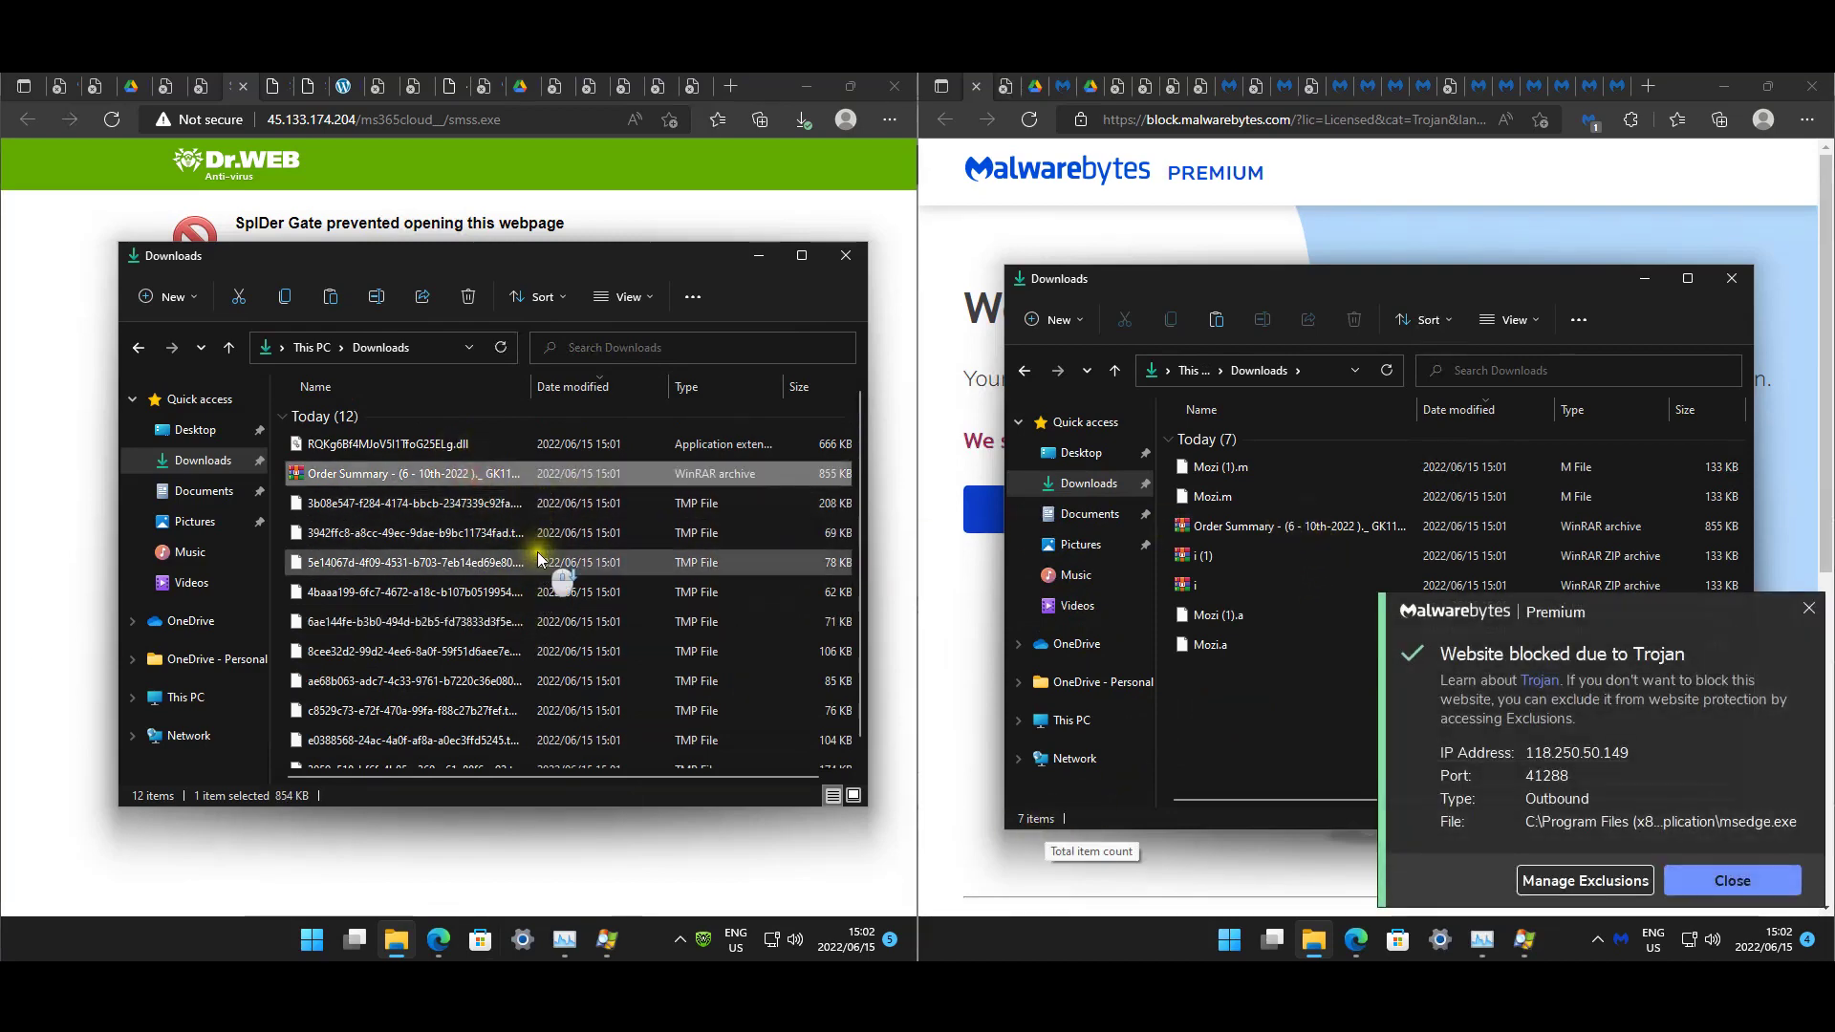
pyautogui.scroll(-1, 554, 552)
pyautogui.scroll(1, 635, 658)
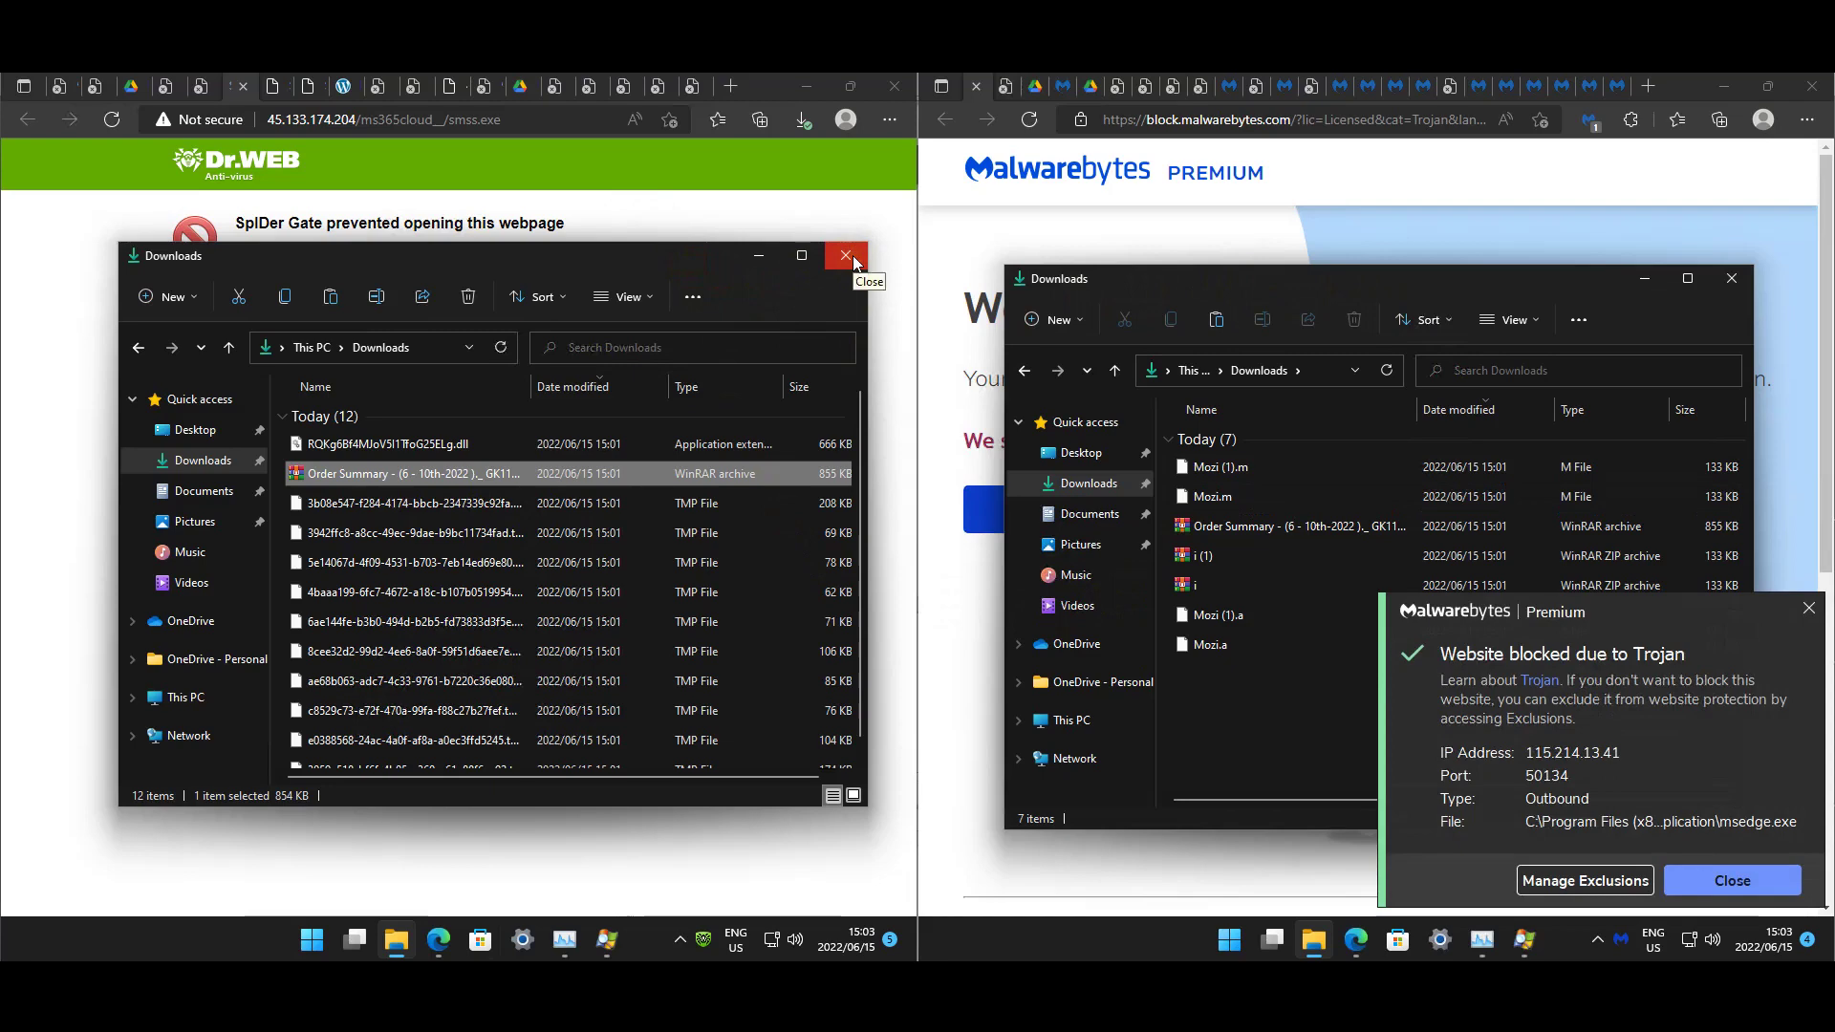
pyautogui.click(392, 623)
pyautogui.scroll(-1, 401, 583)
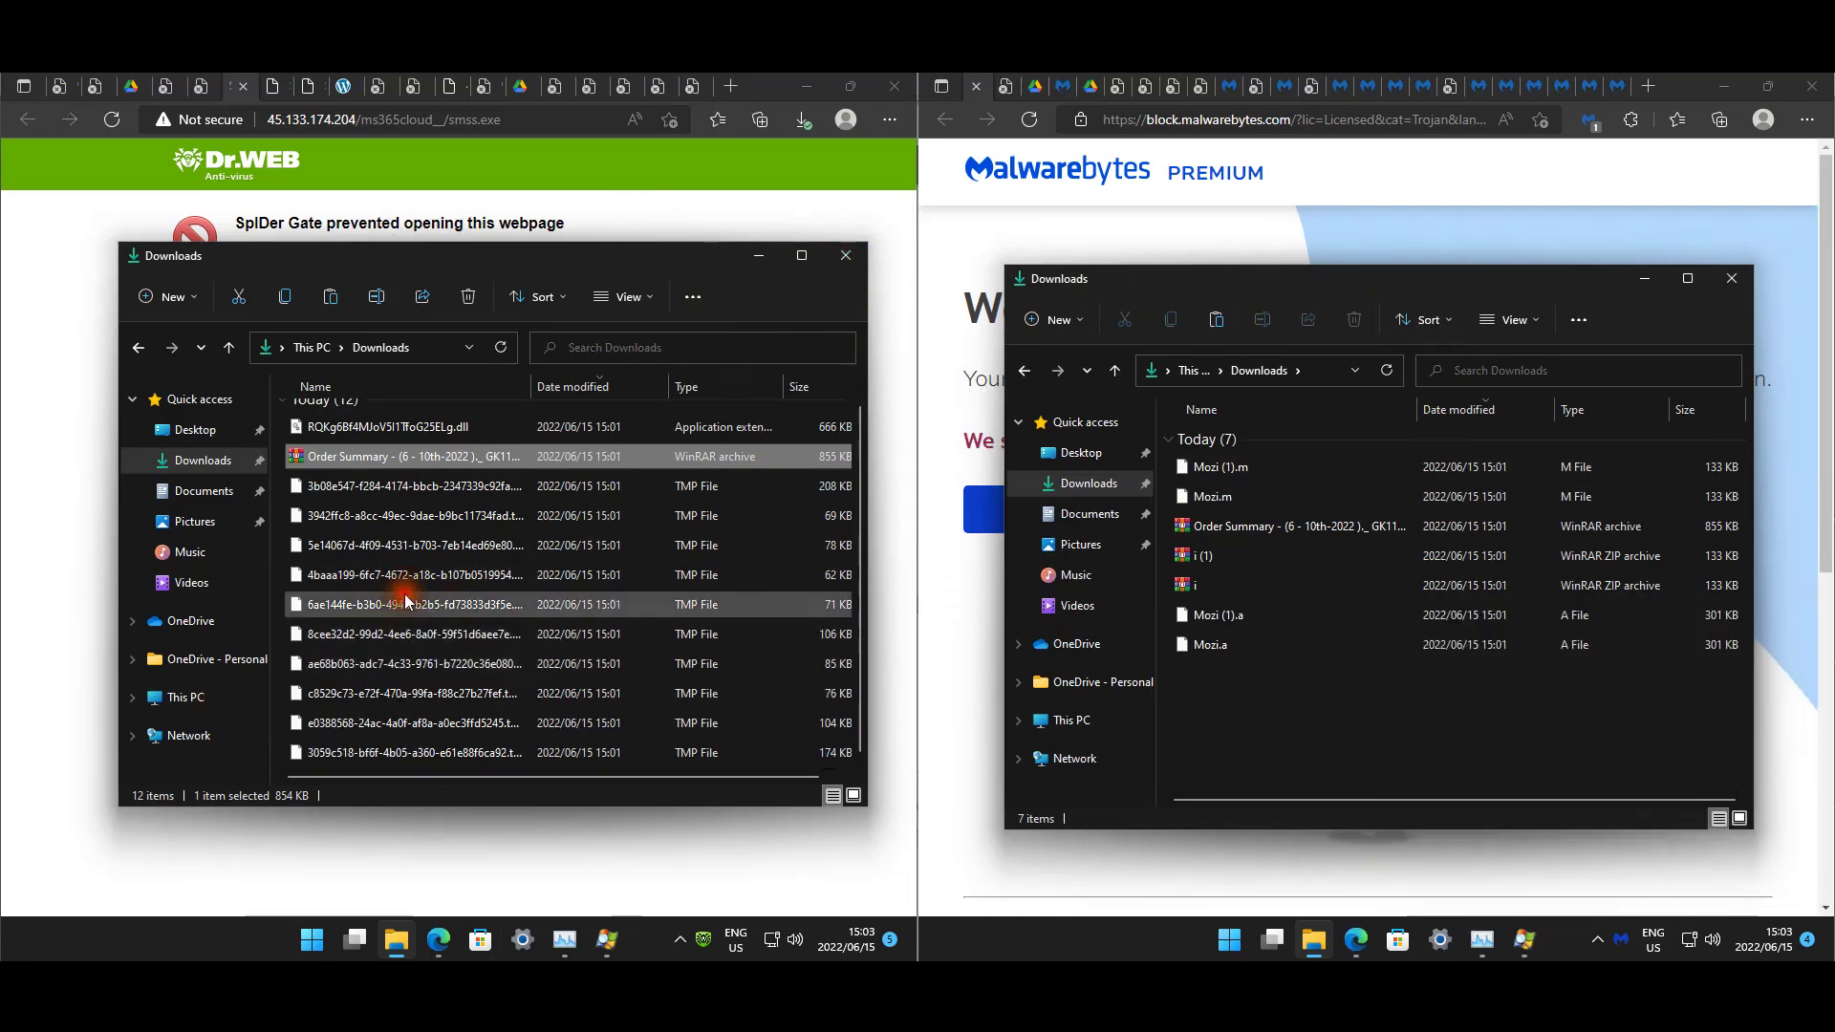
pyautogui.click(843, 256)
# View the details of the neutralized Linux.Mirai.4873 threat in Dr.Web.
pyautogui.click(1731, 278)
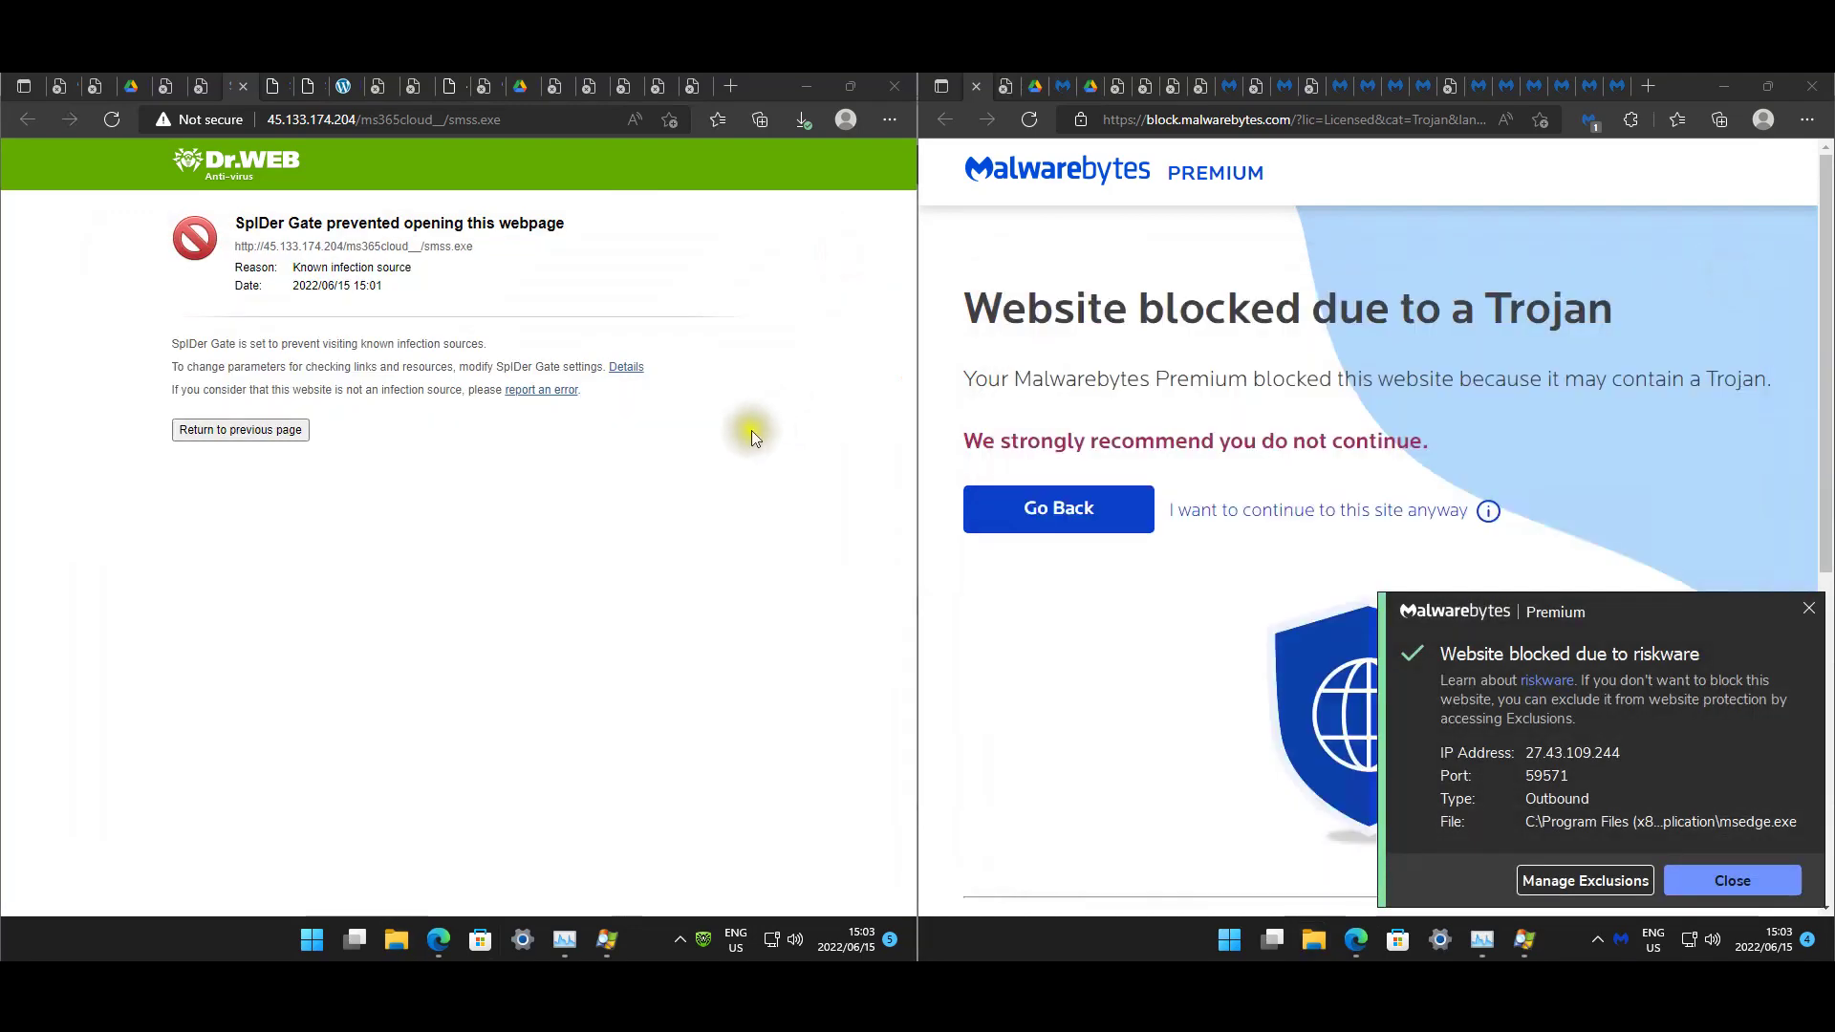
pyautogui.click(733, 439)
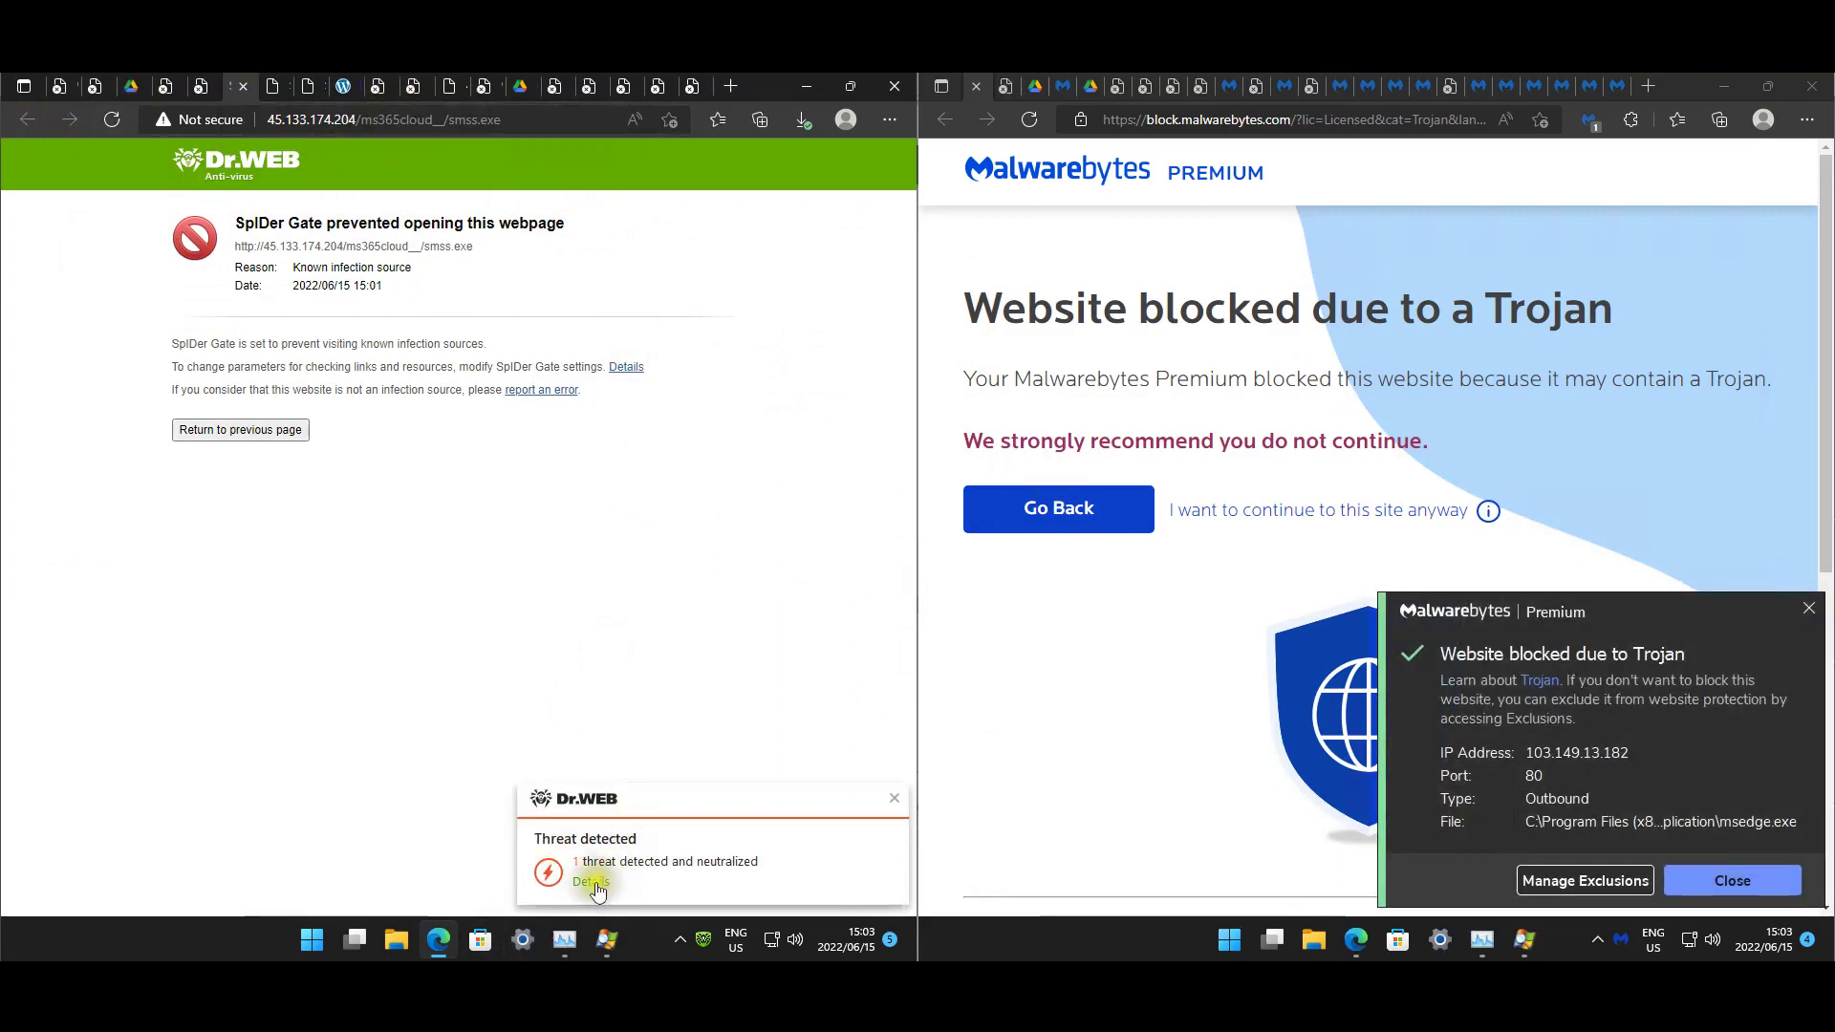
pyautogui.click(600, 882)
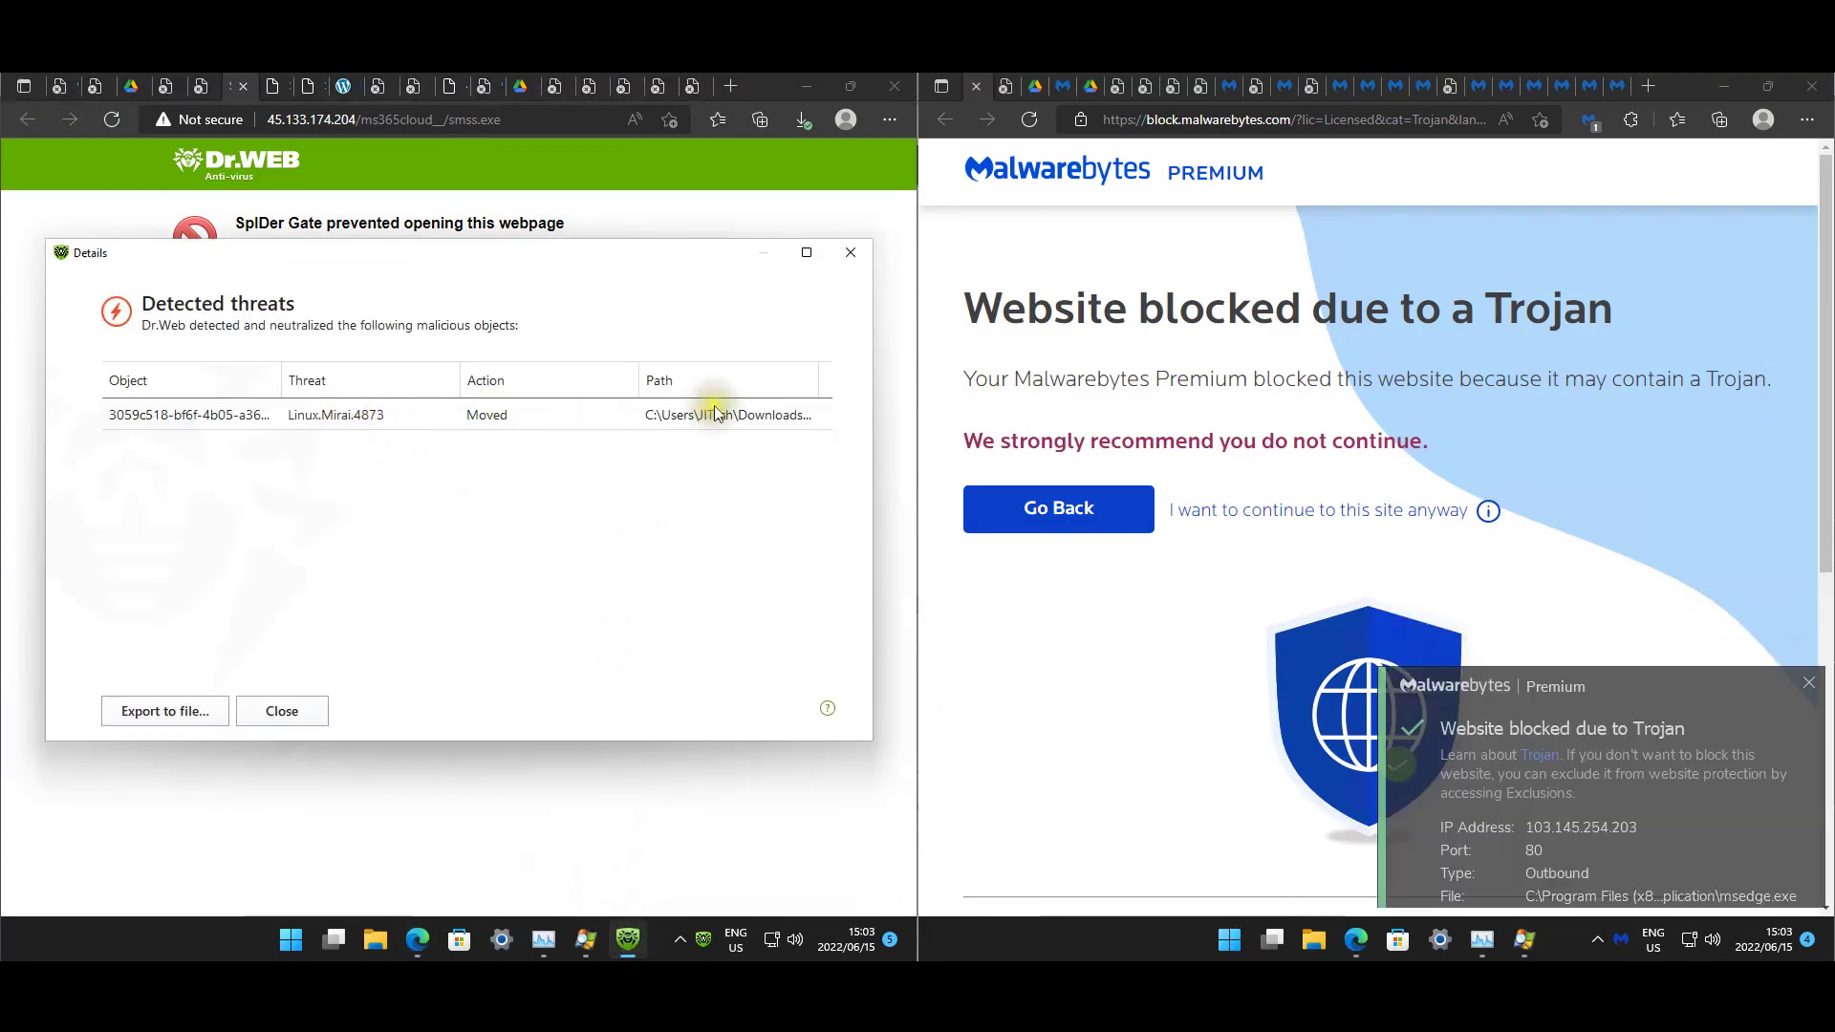
pyautogui.click(853, 252)
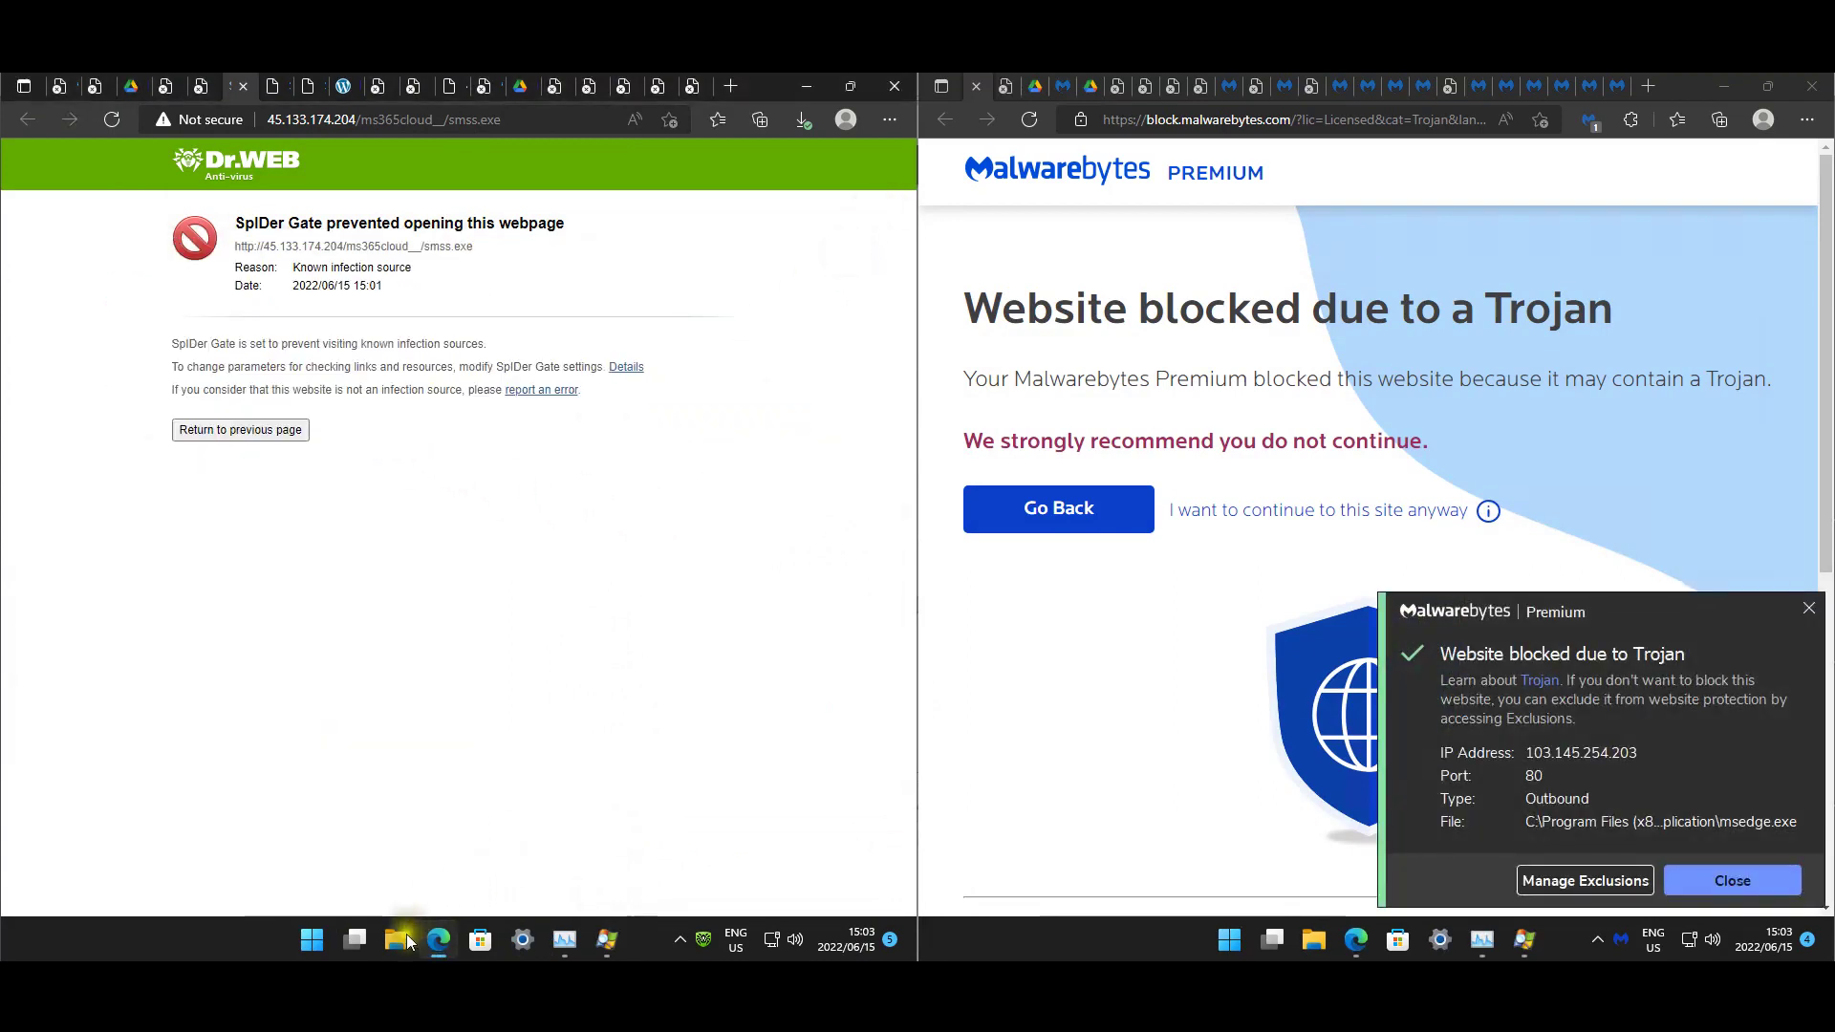
# Check the Downloads folder in File Explorer and select its TMP files.
pyautogui.press('super+e')
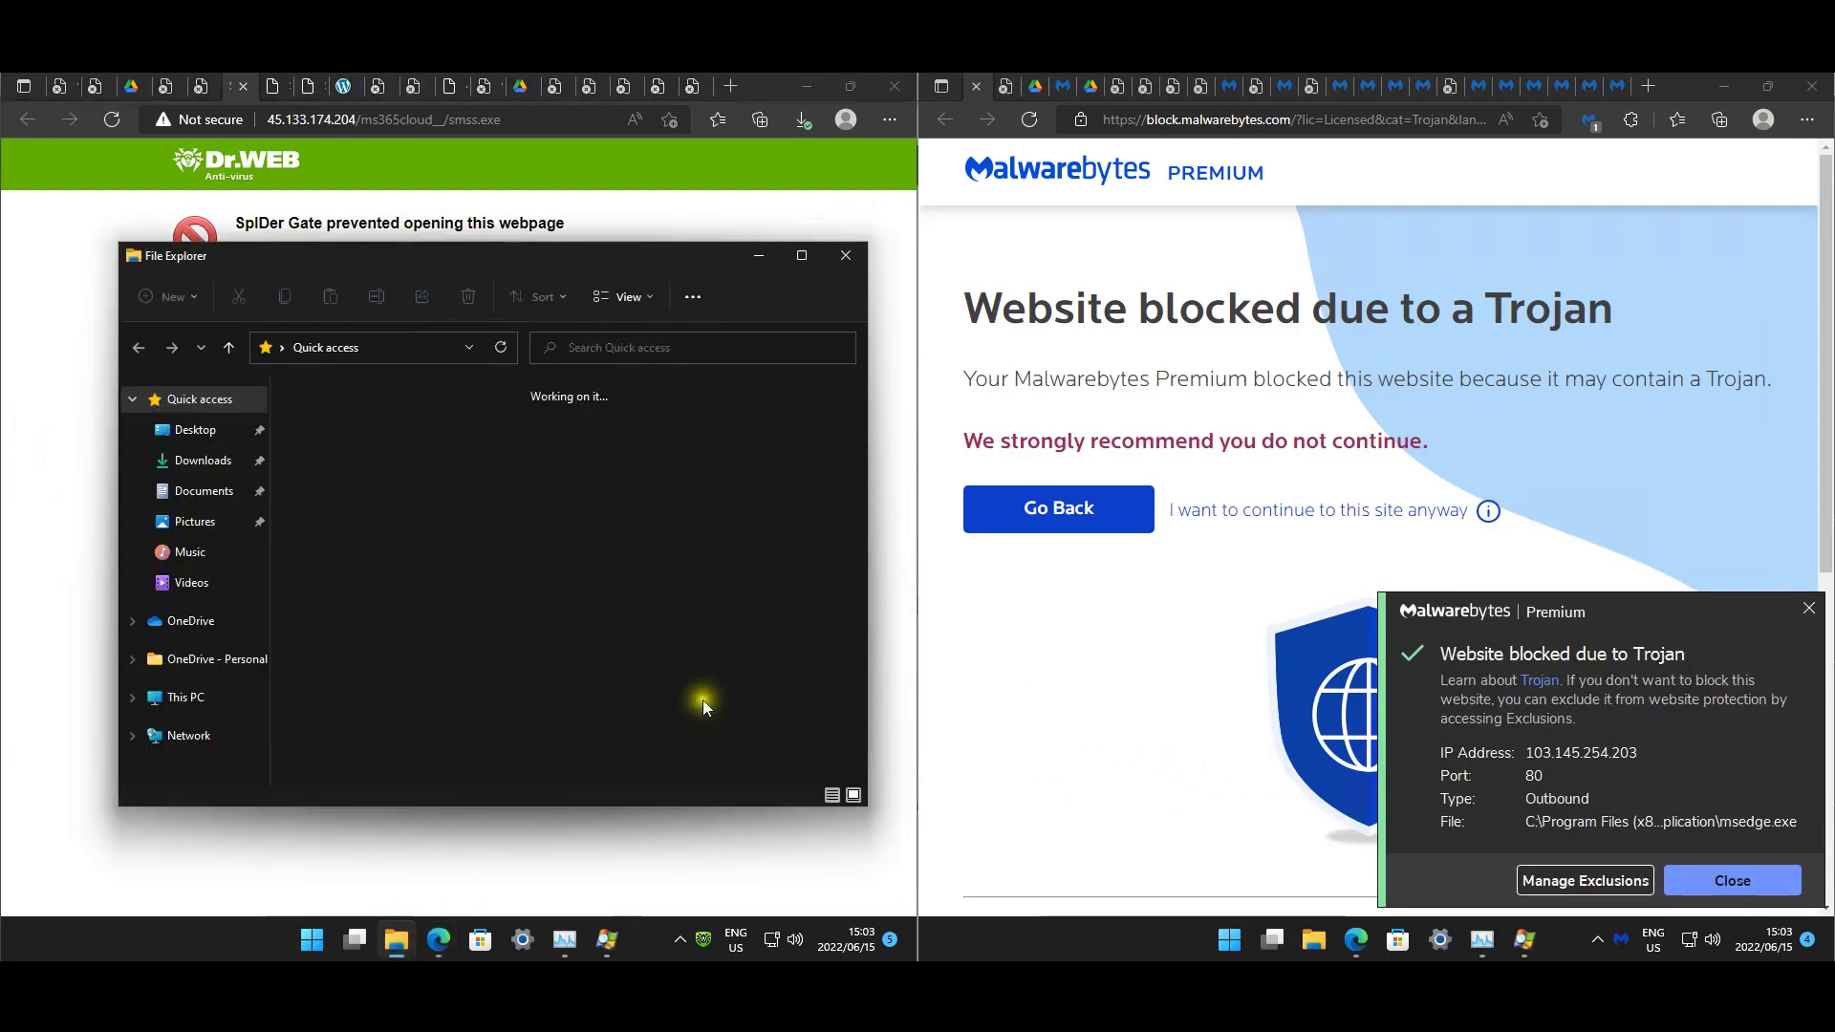
pyautogui.click(198, 463)
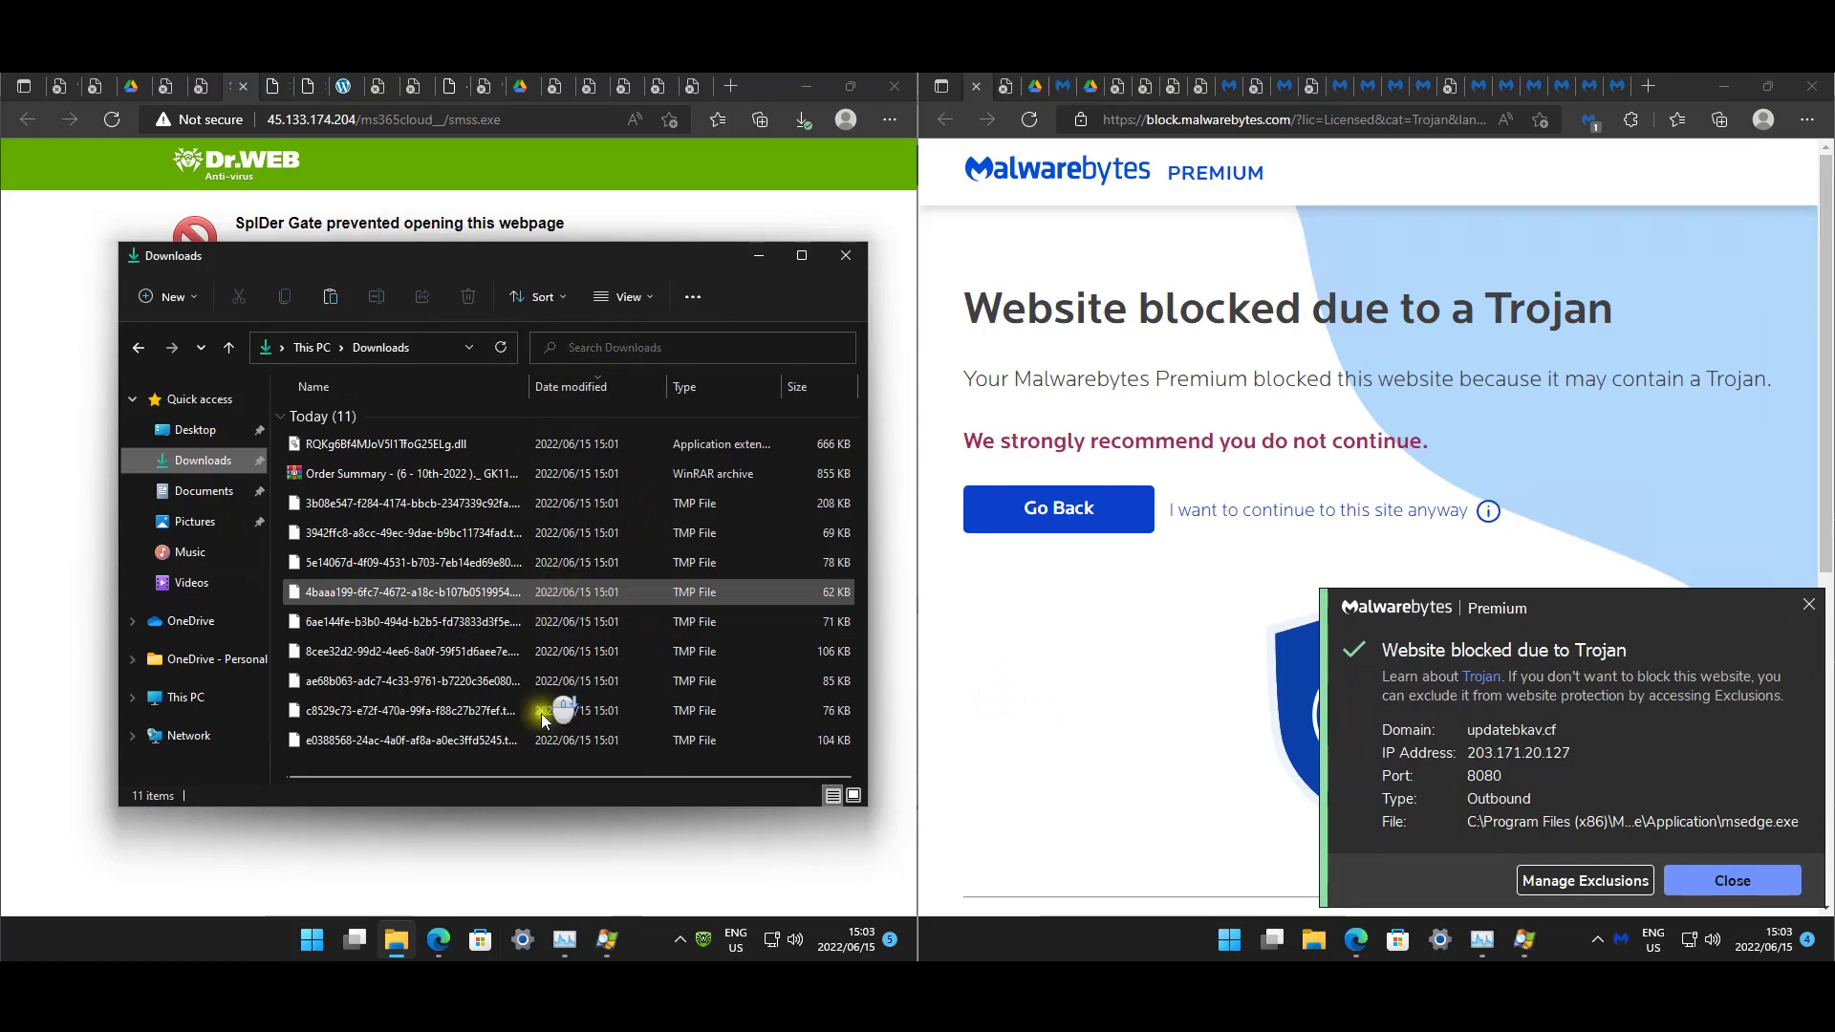
pyautogui.moveTo(431, 755); pyautogui.dragTo(369, 505)
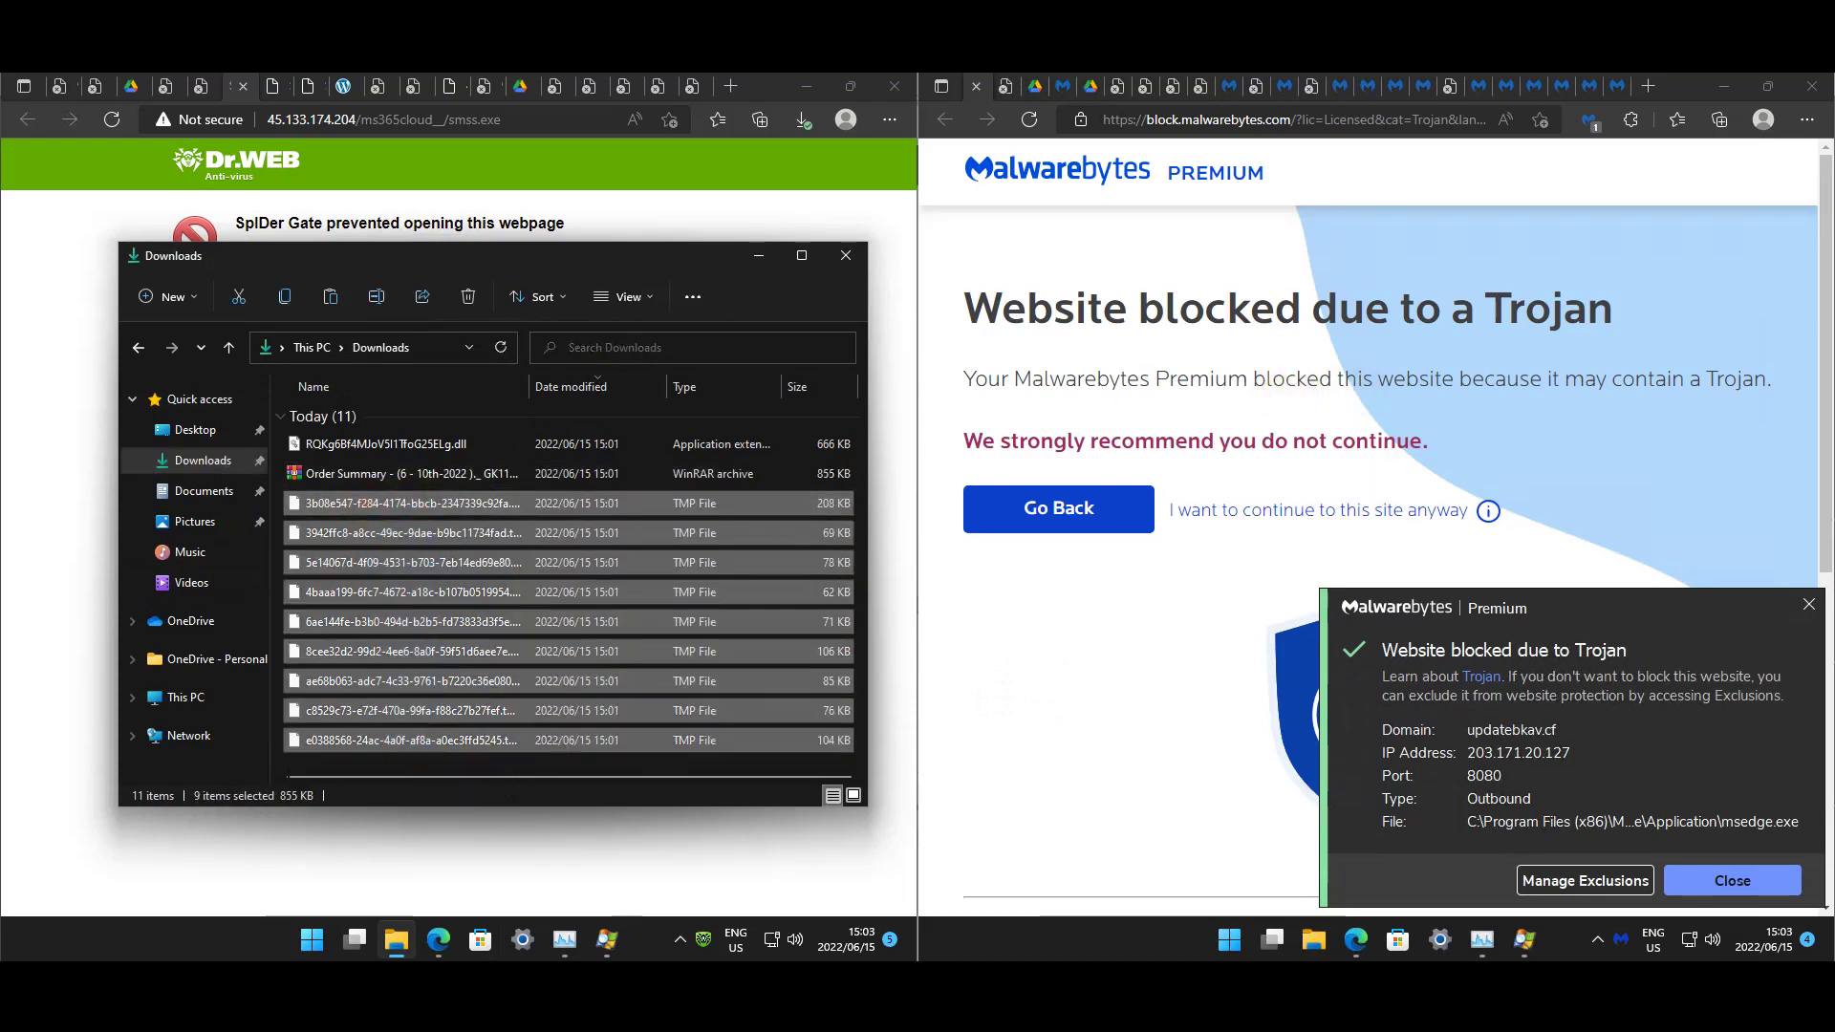
pyautogui.click(828, 187)
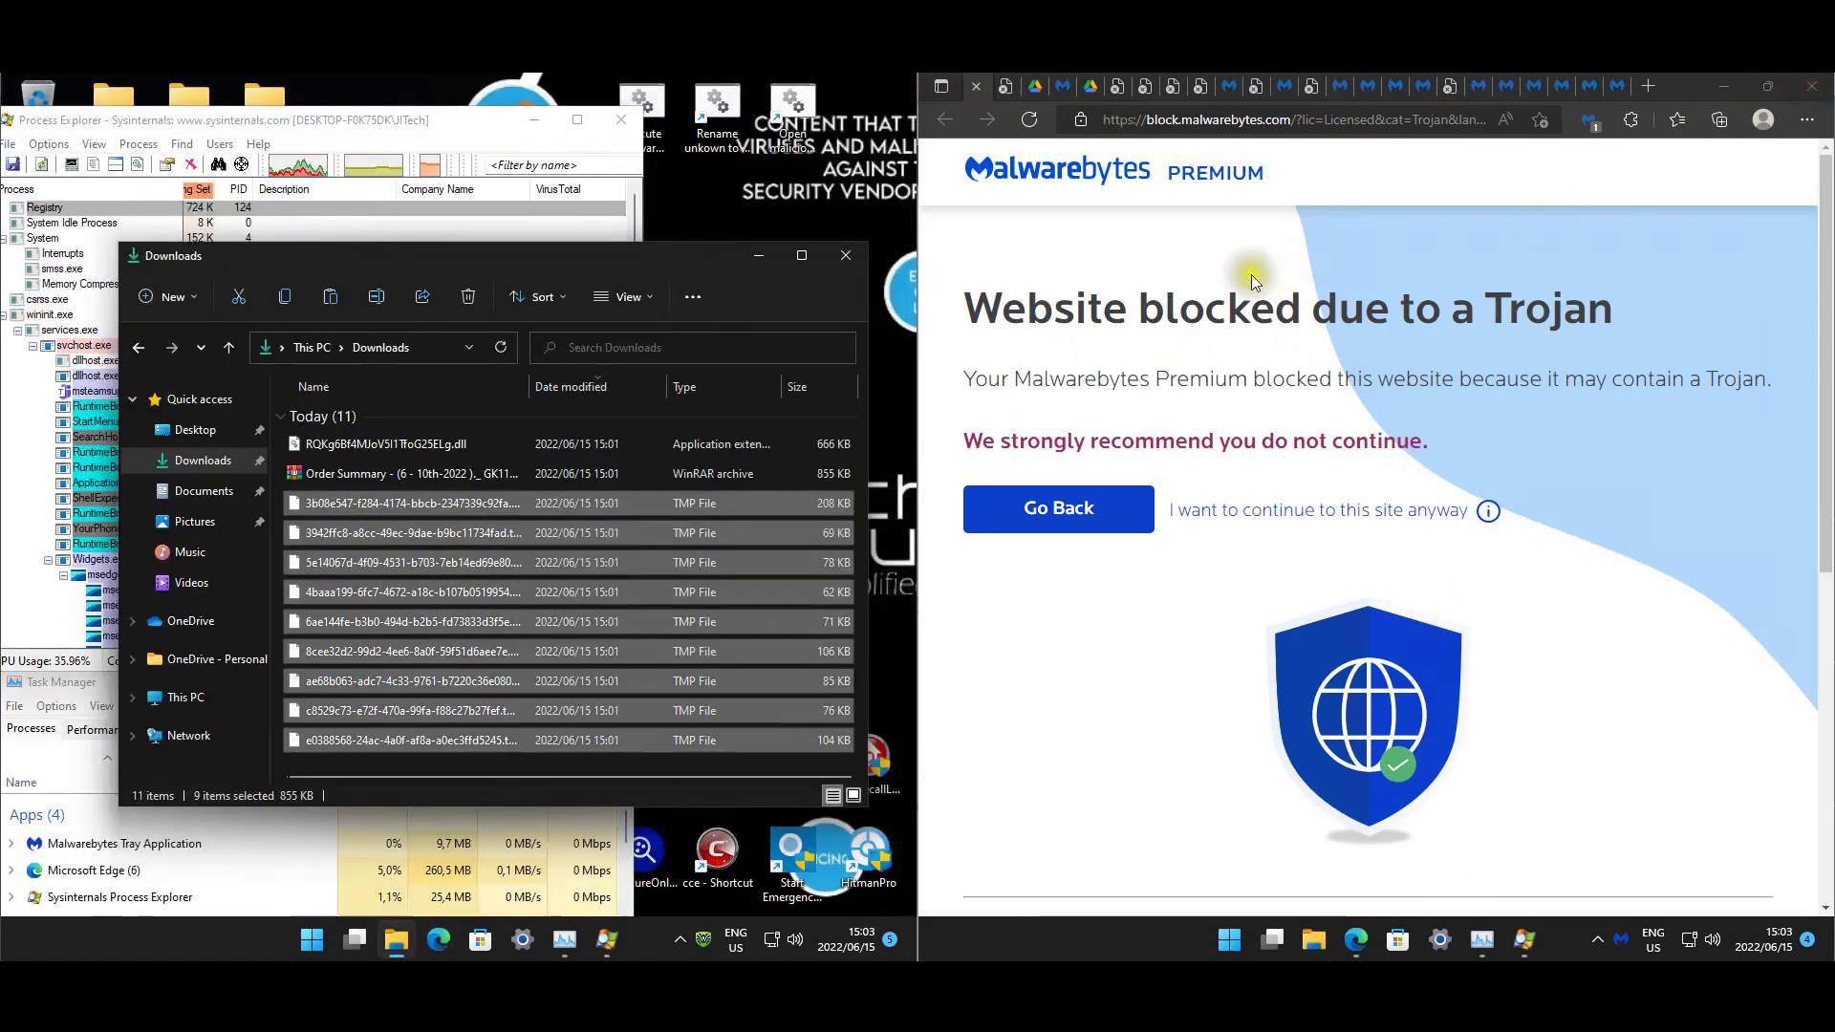
# Close Edge and run the Execute malware shortcut, dismissing the access error.
pyautogui.click(1811, 89)
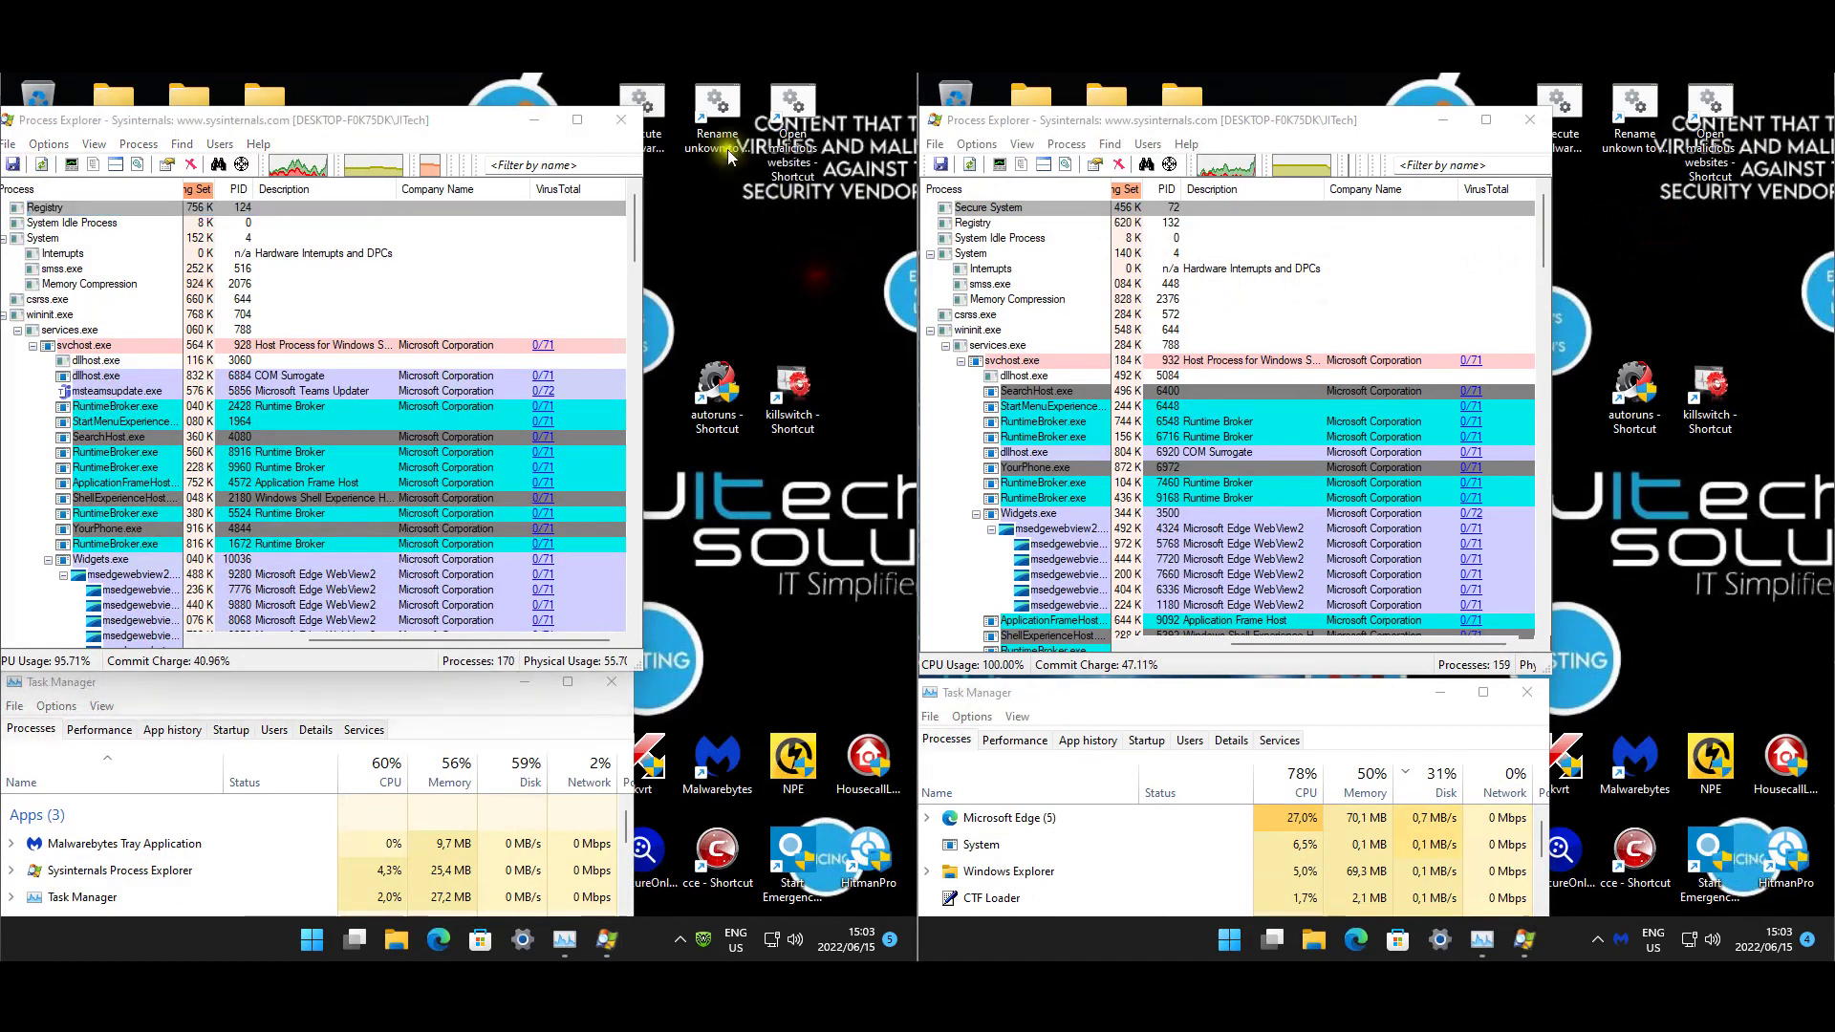
pyautogui.doubleClick(679, 103)
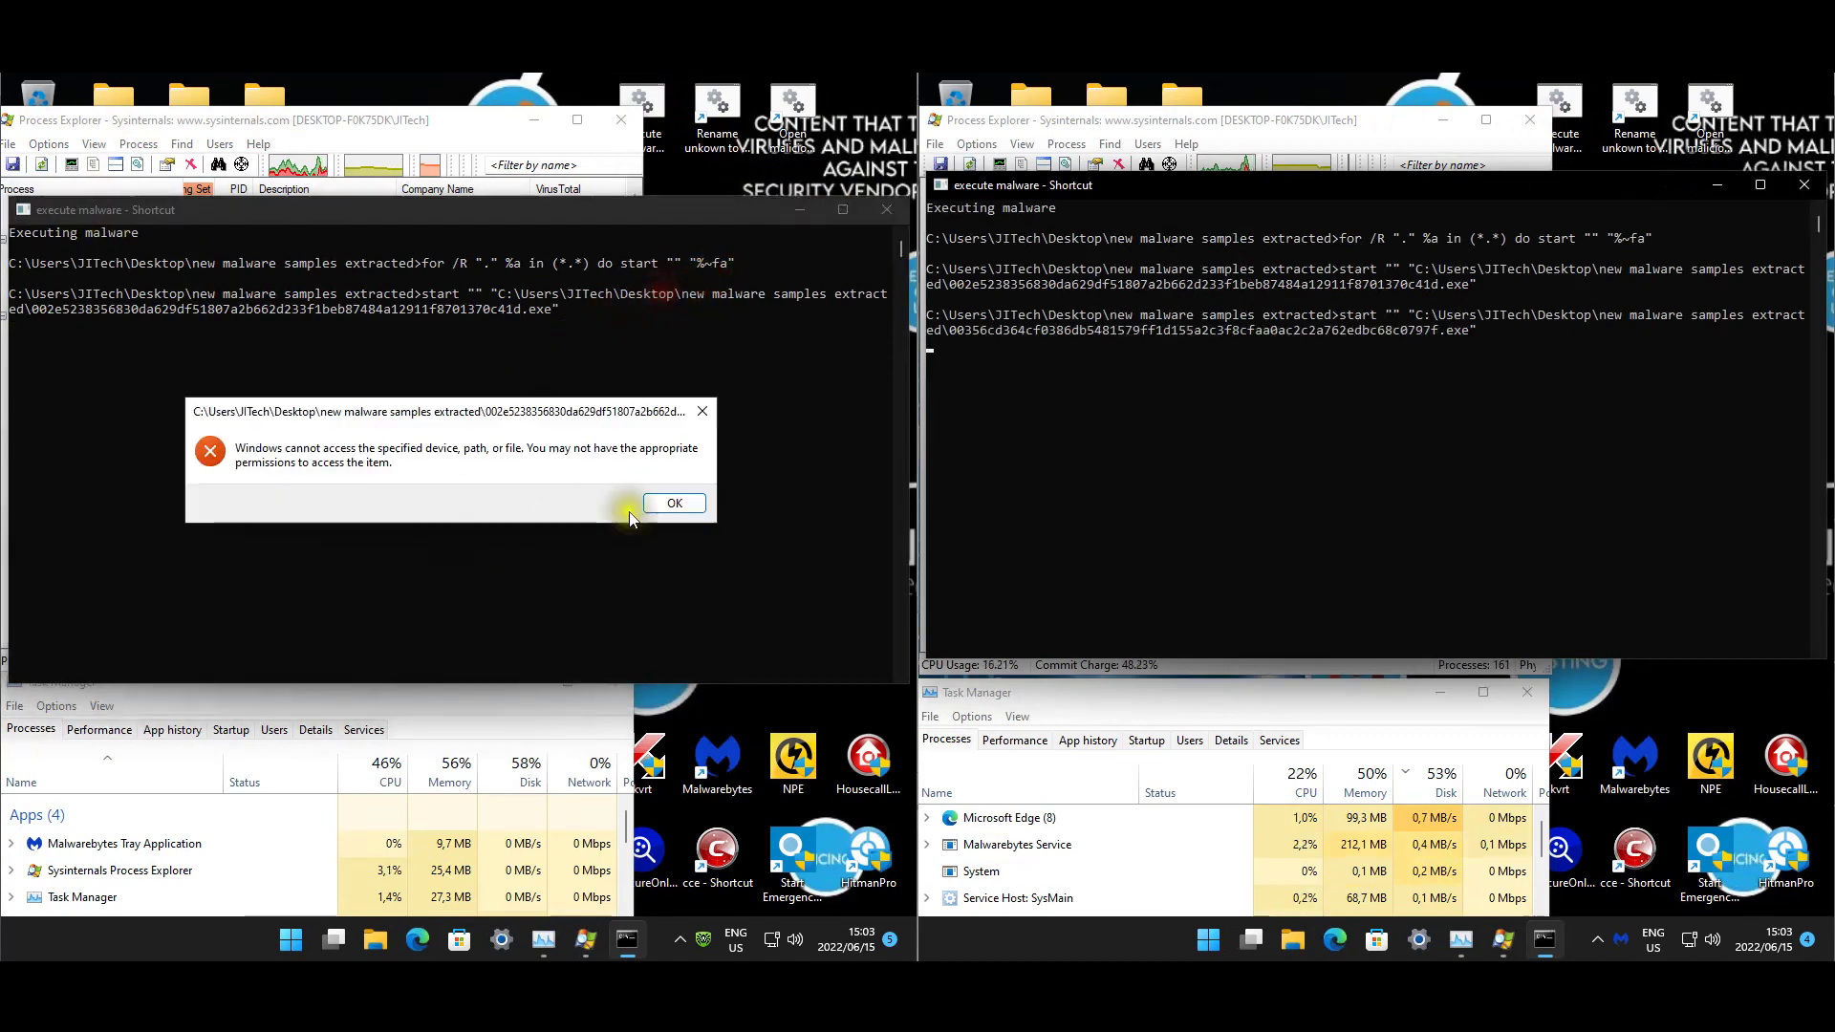
pyautogui.click(674, 503)
# Move the cmd windows aside, follow new processes, and sort Task Manager by disk usage.
pyautogui.moveTo(124, 209); pyautogui.dragTo(765, 209)
pyautogui.moveTo(1028, 187); pyautogui.dragTo(1832, 160)
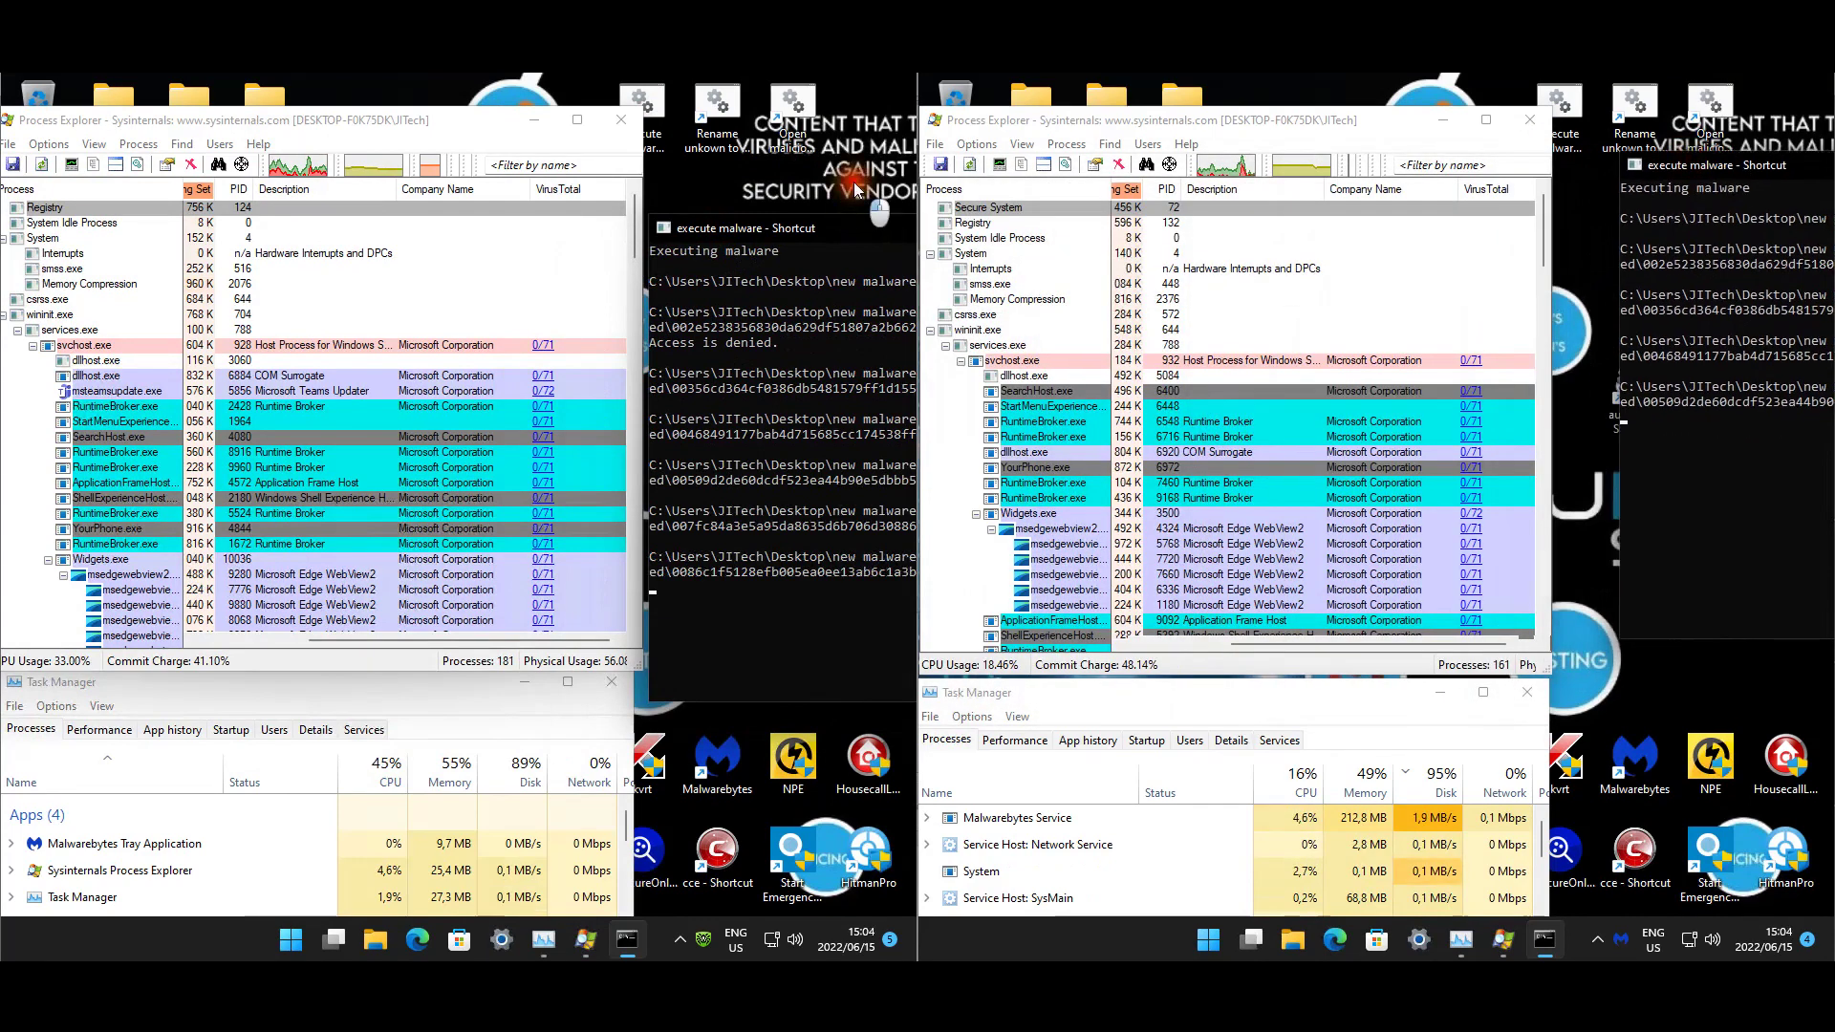
pyautogui.click(628, 596)
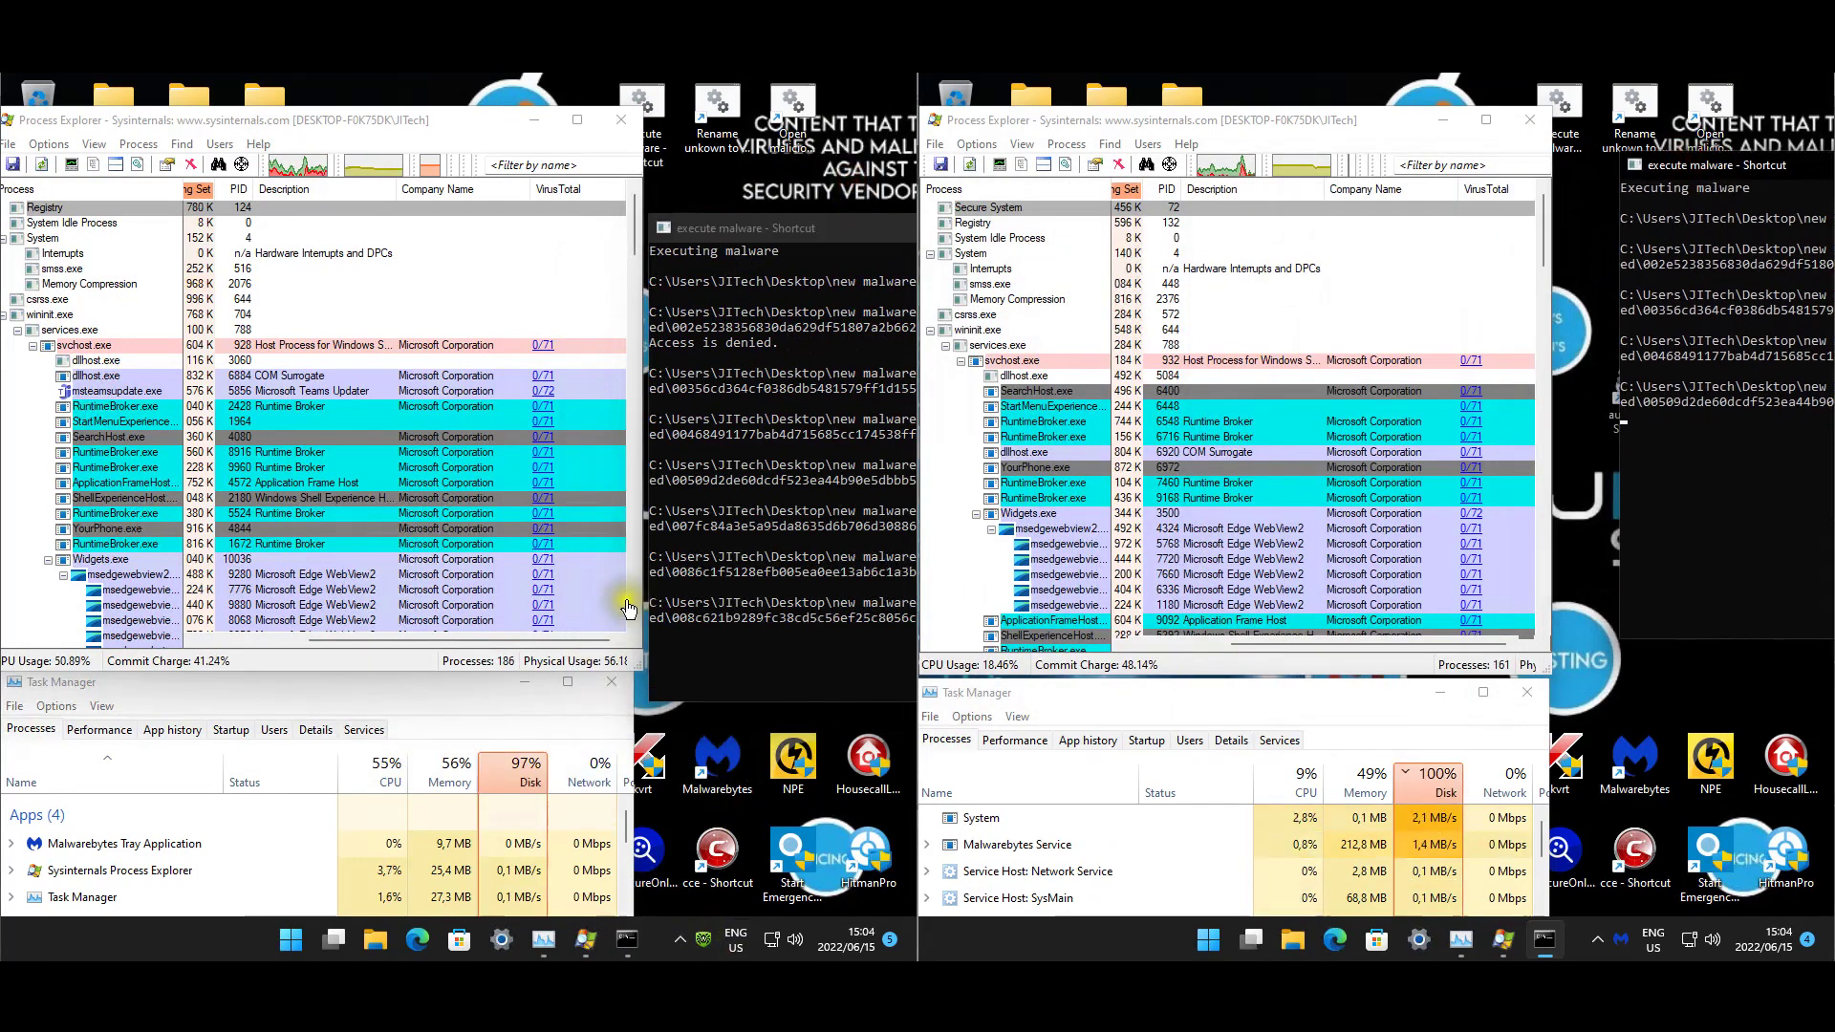
pyautogui.moveTo(634, 227); pyautogui.dragTo(629, 552)
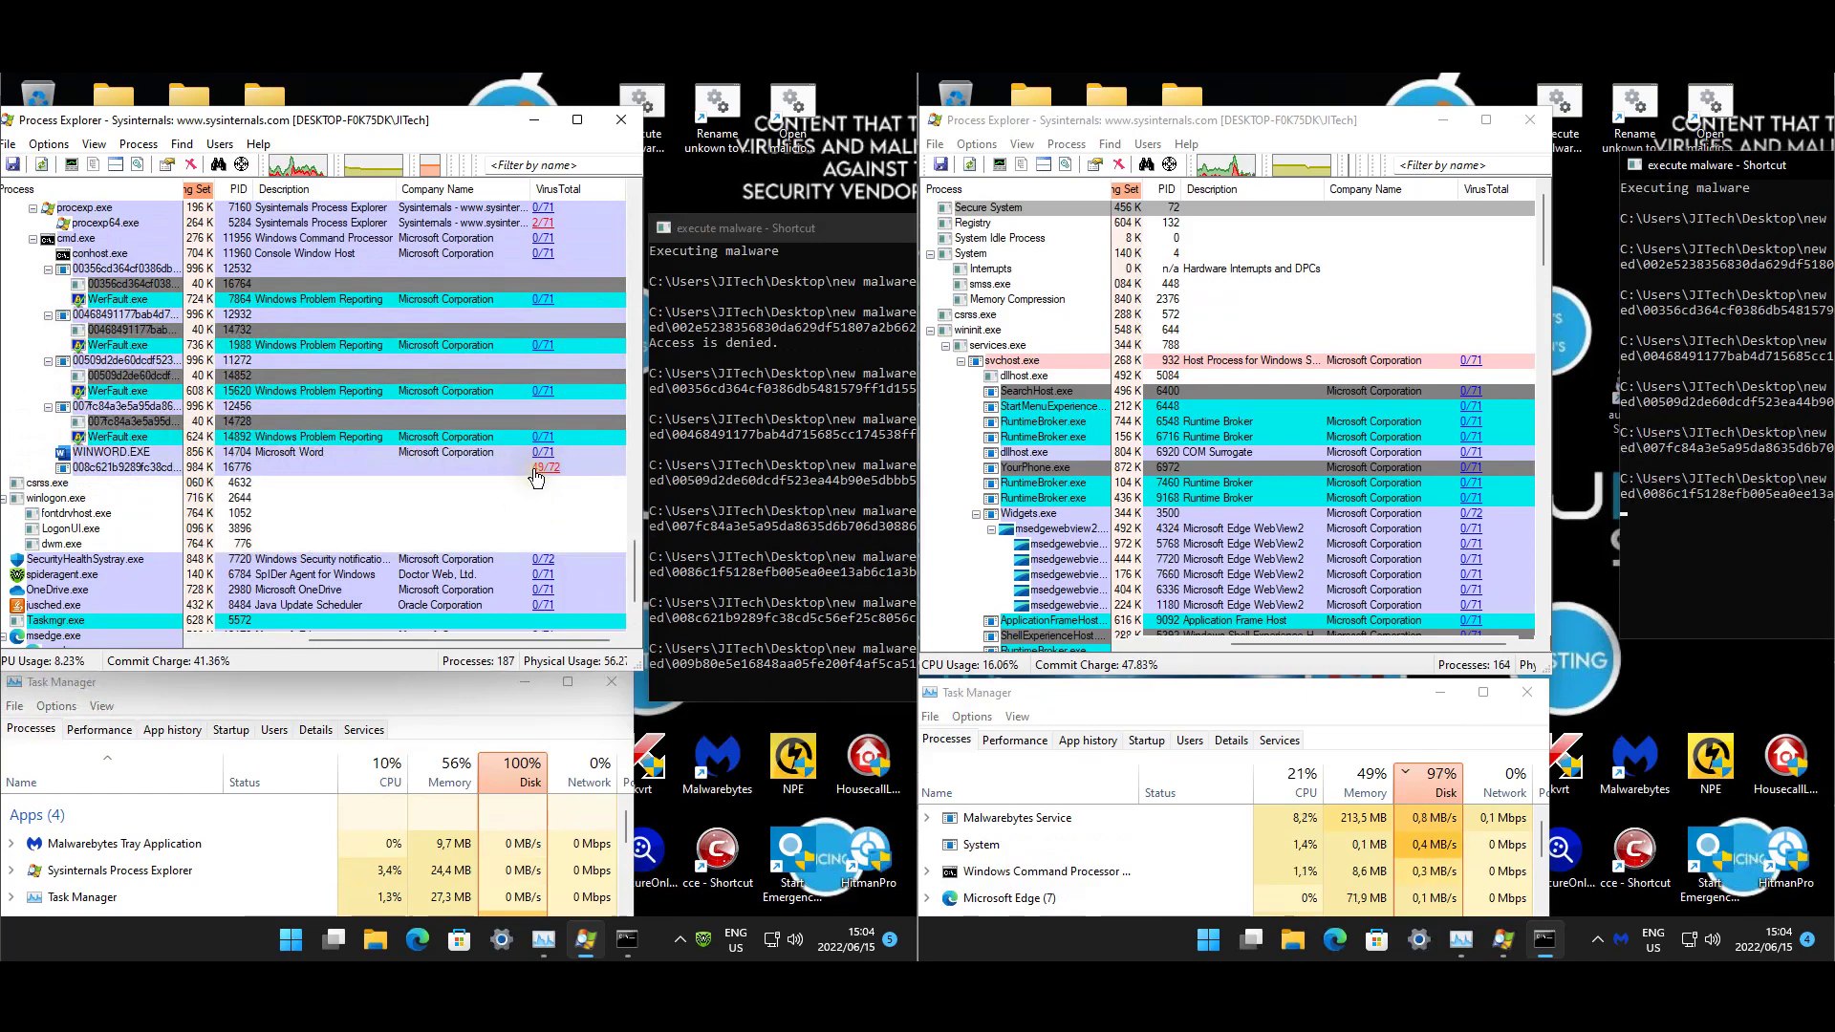
pyautogui.click(1542, 506)
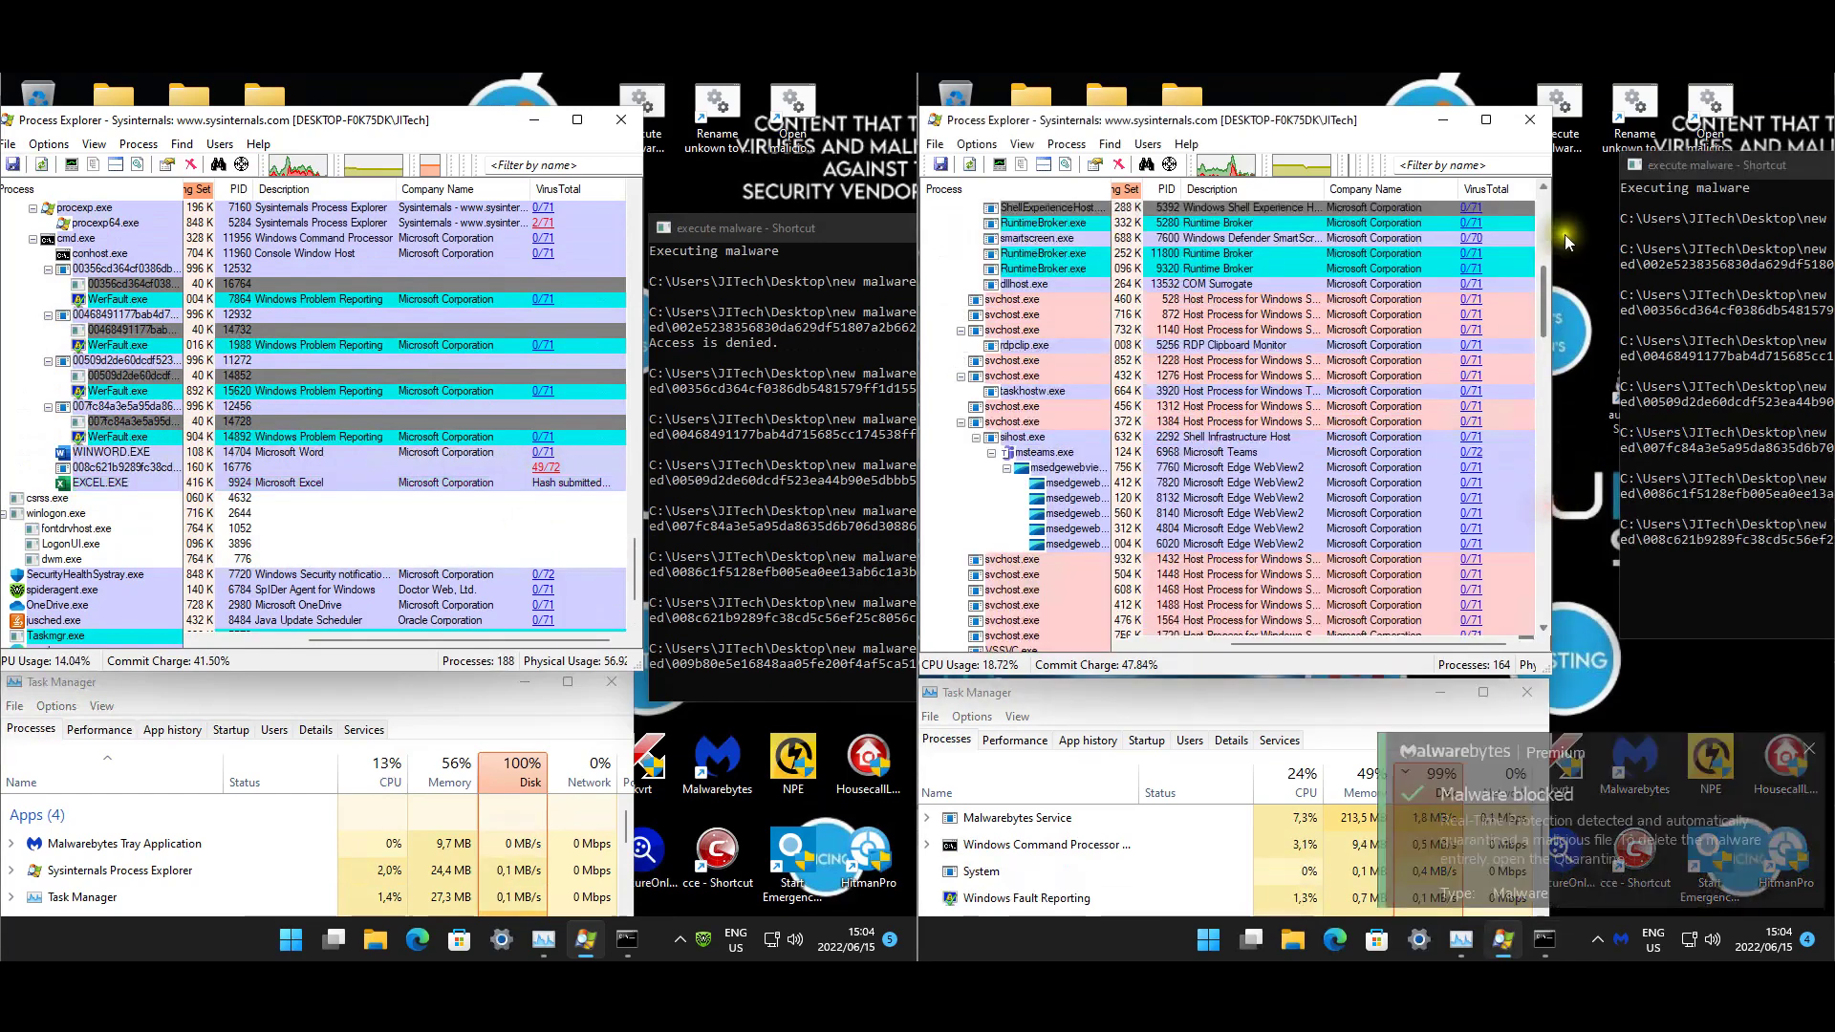
pyautogui.moveTo(1541, 281); pyautogui.dragTo(1550, 579)
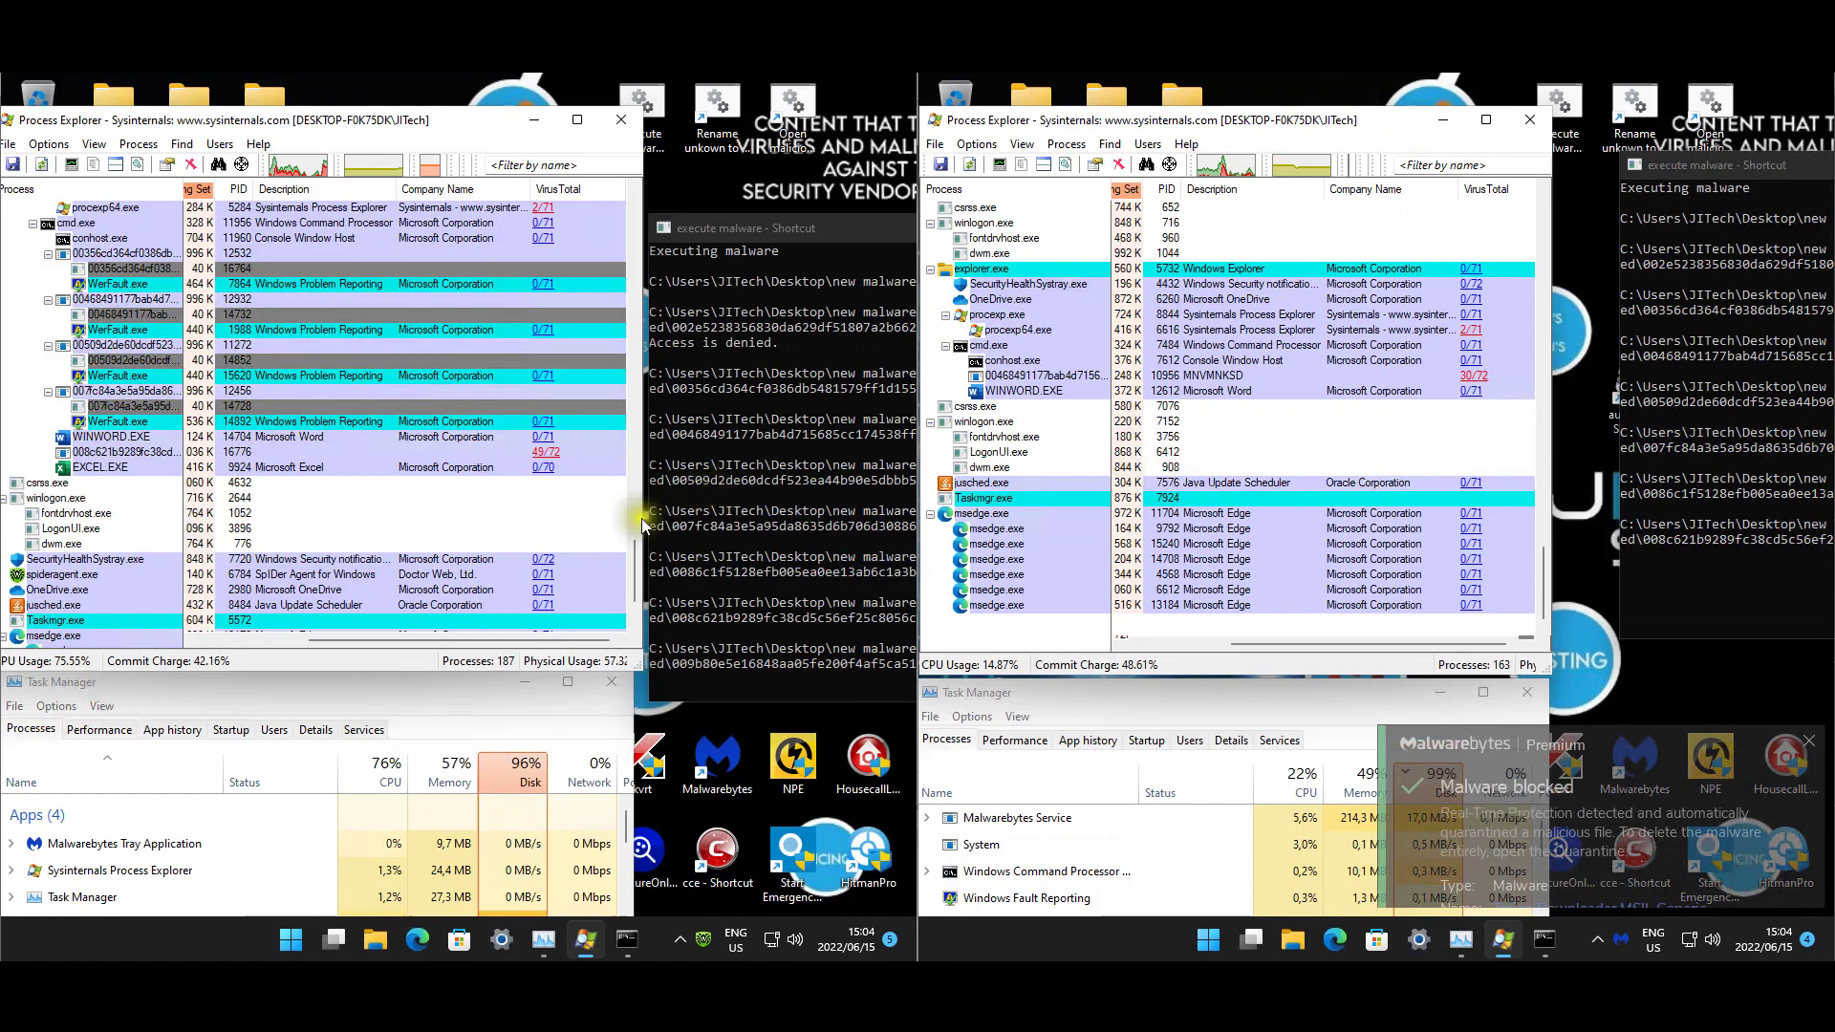
pyautogui.click(519, 782)
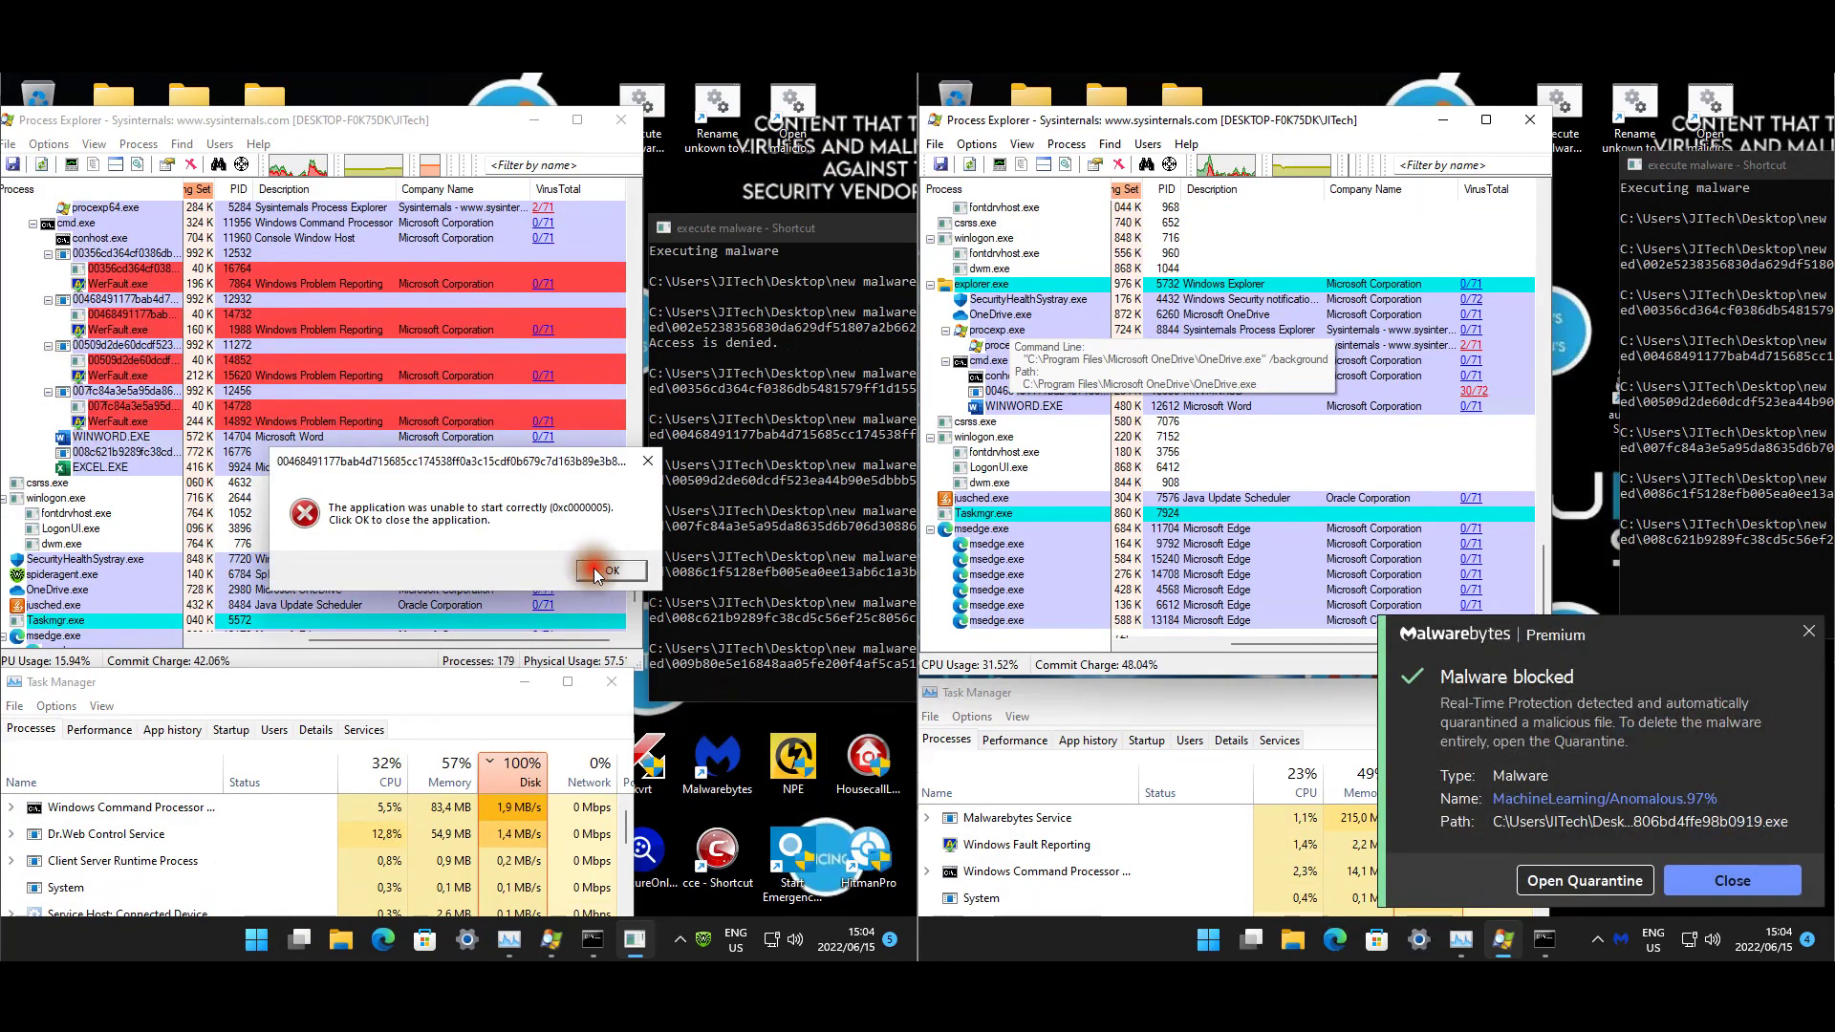
pyautogui.click(612, 570)
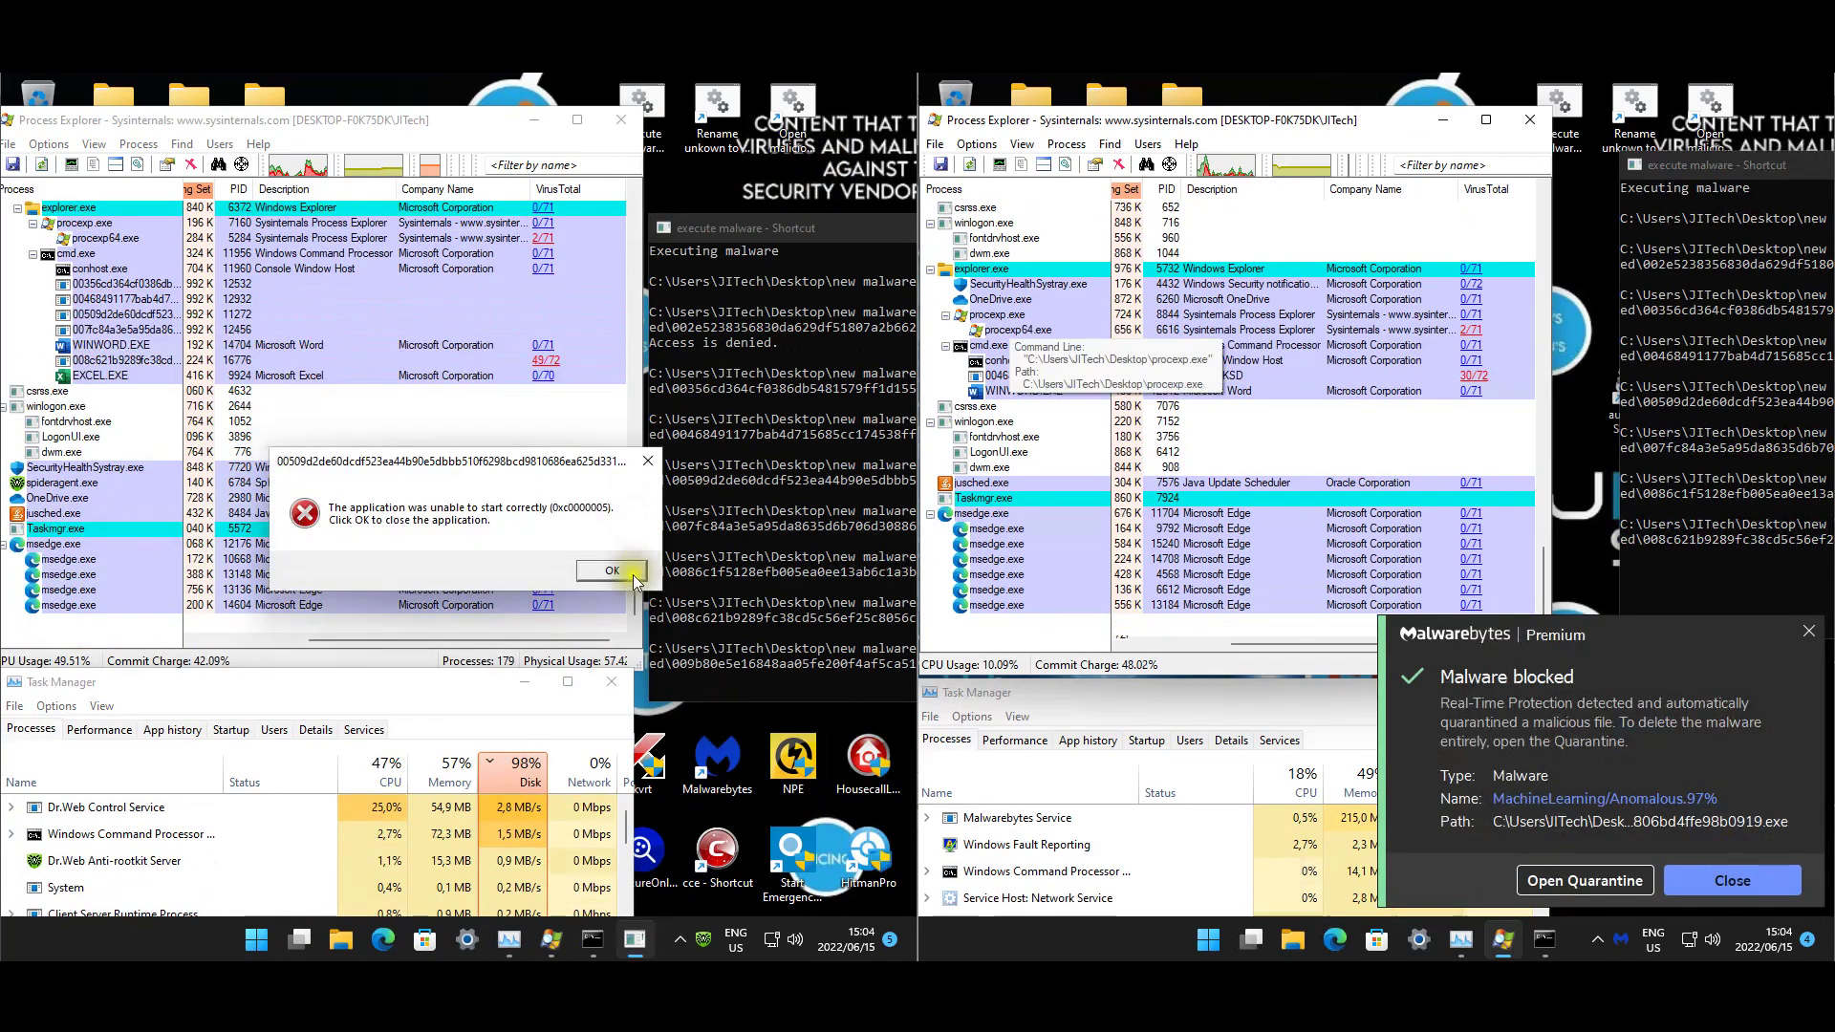
# Dismiss the startup errors and block the connection to 104.21.68.33:443 once in Dr.Web Firewall.
pyautogui.click(609, 571)
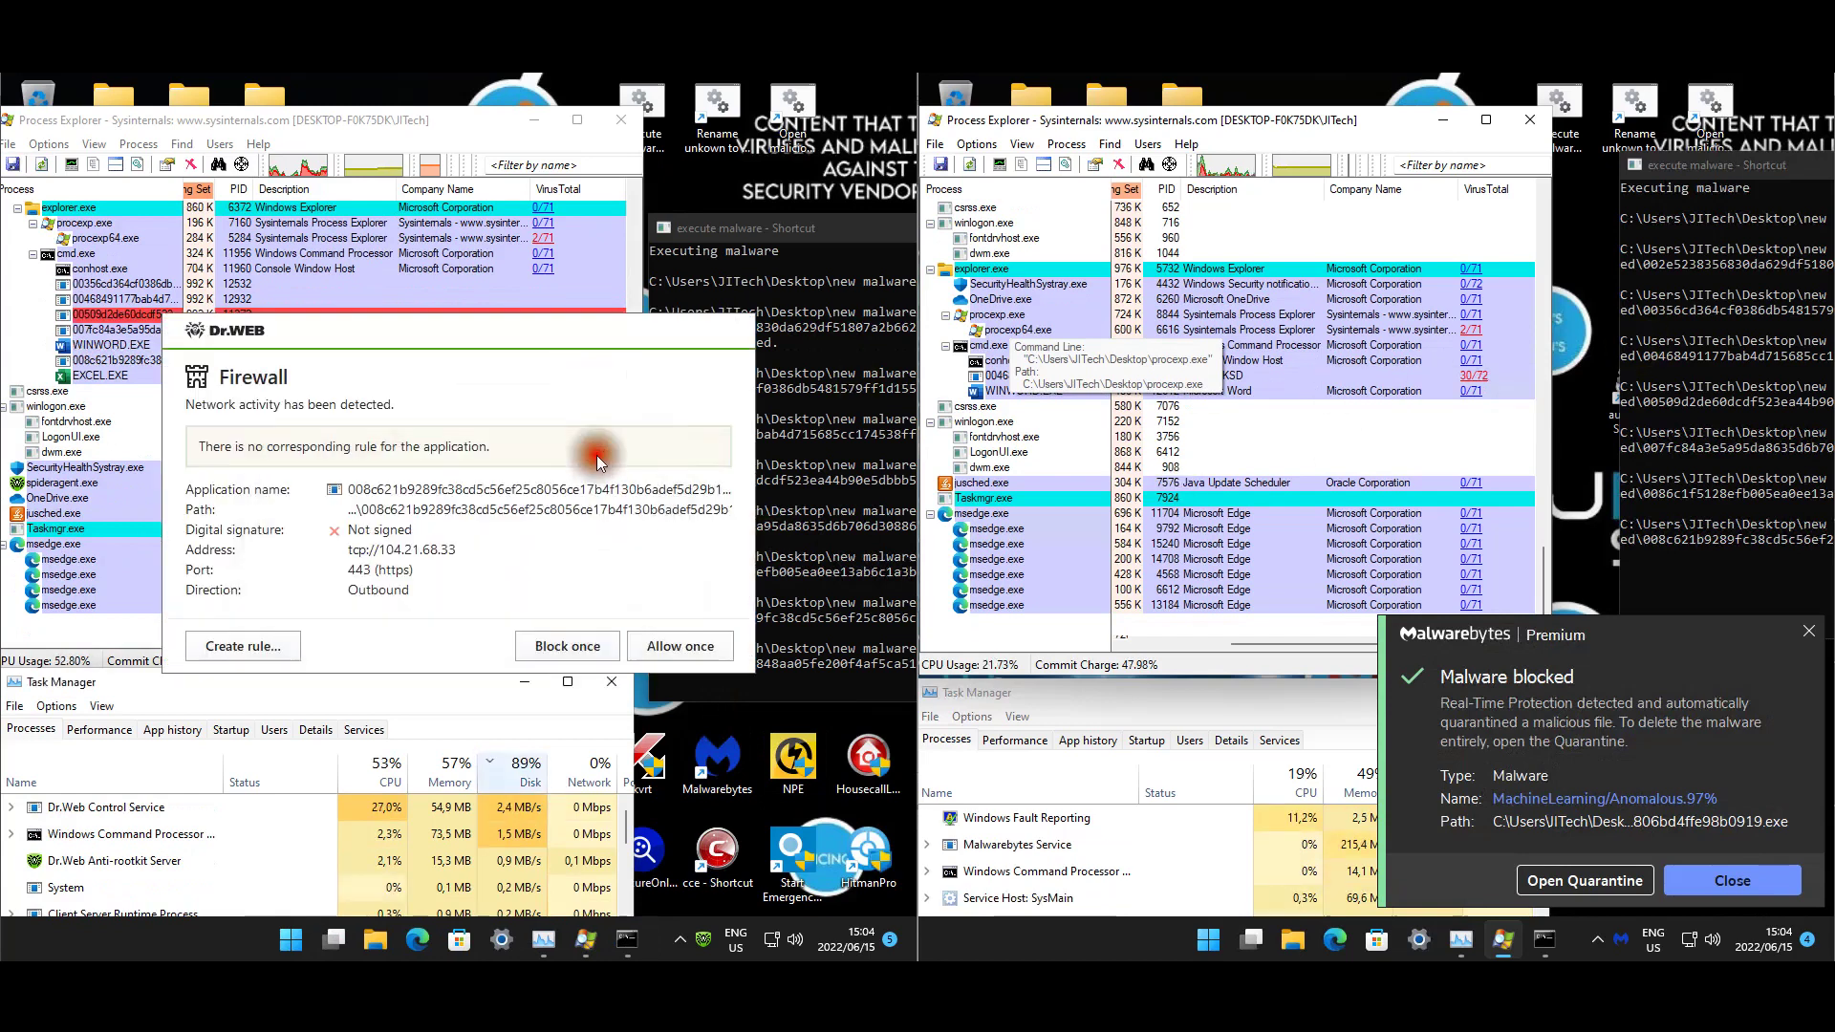
pyautogui.click(608, 571)
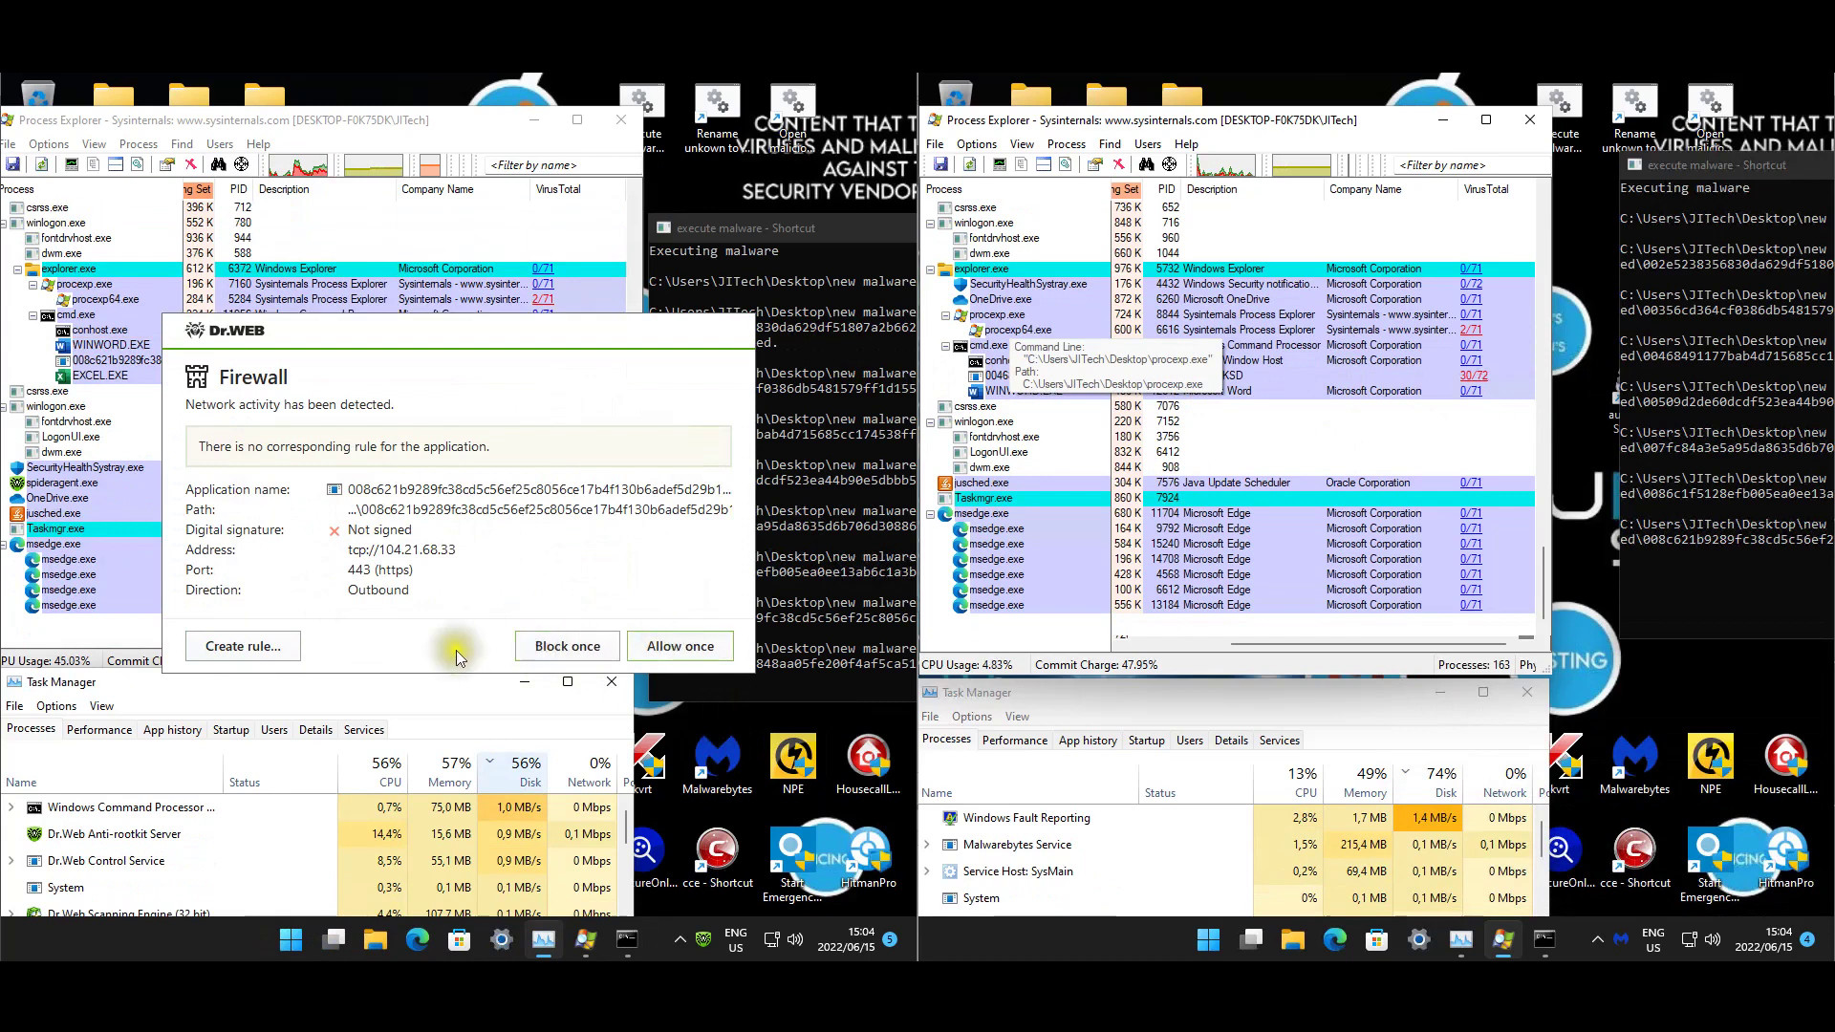
pyautogui.click(589, 652)
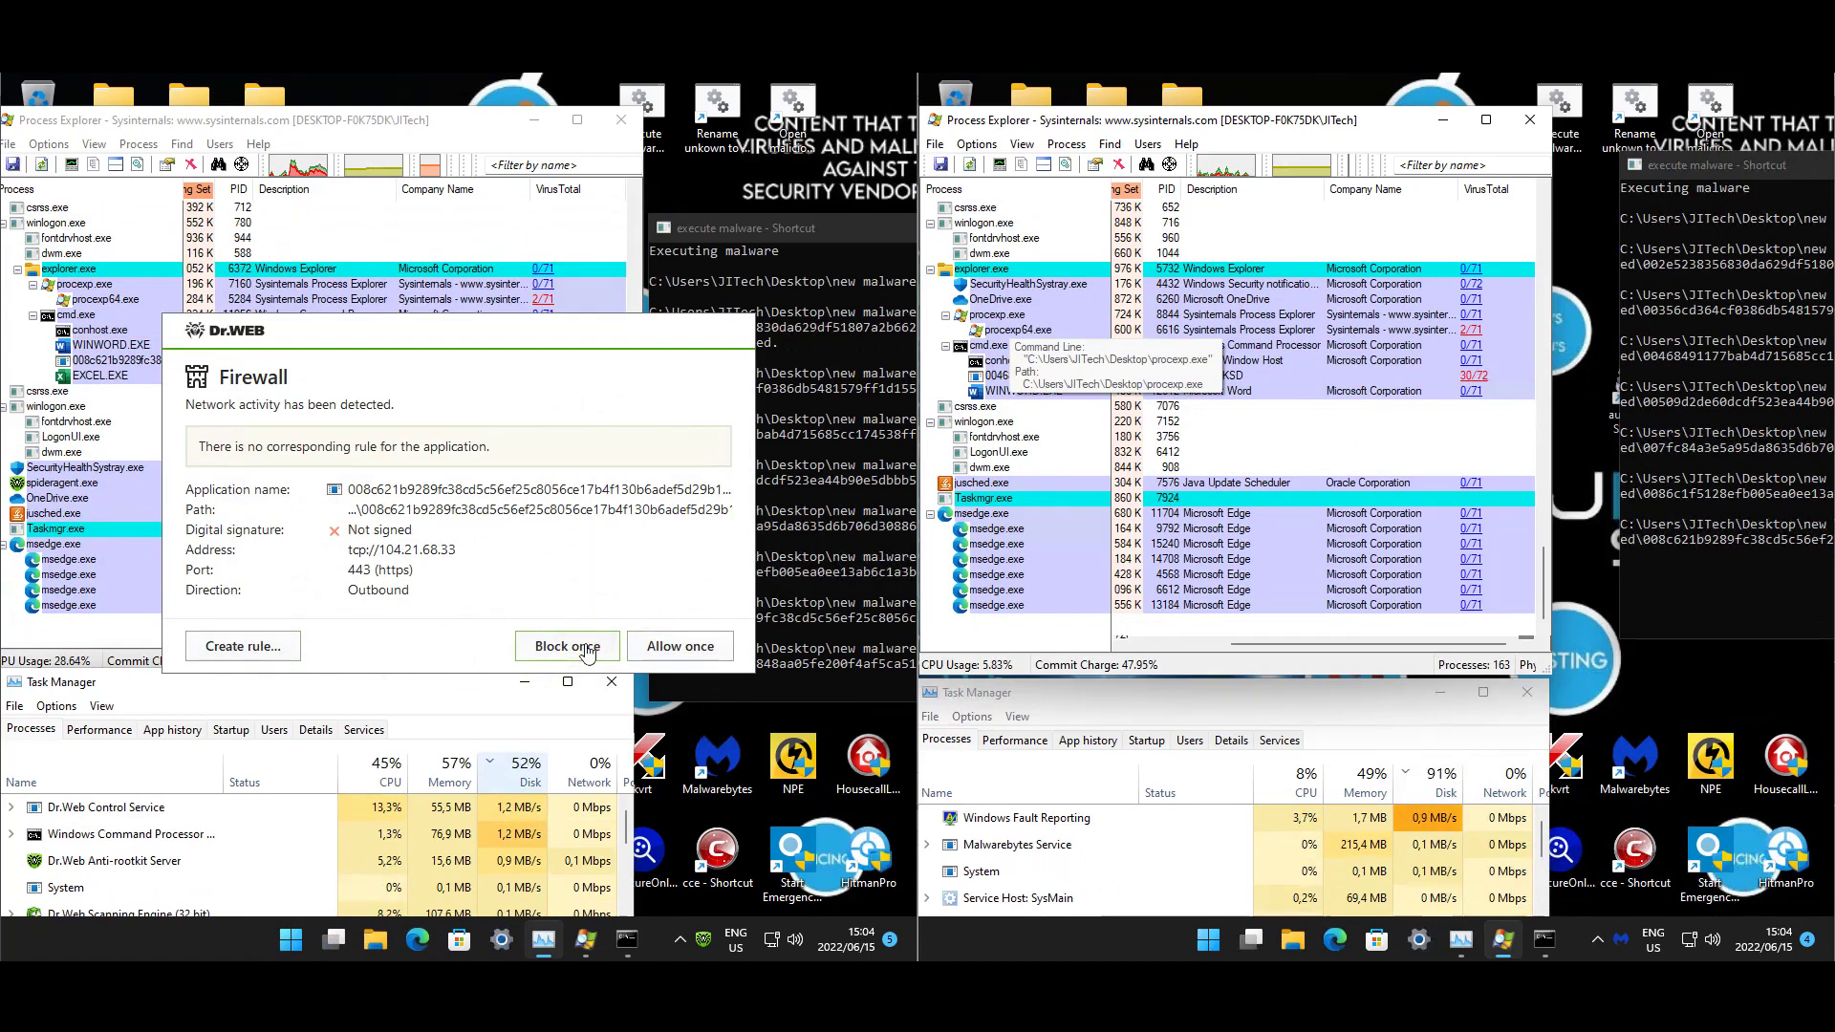
pyautogui.click(587, 652)
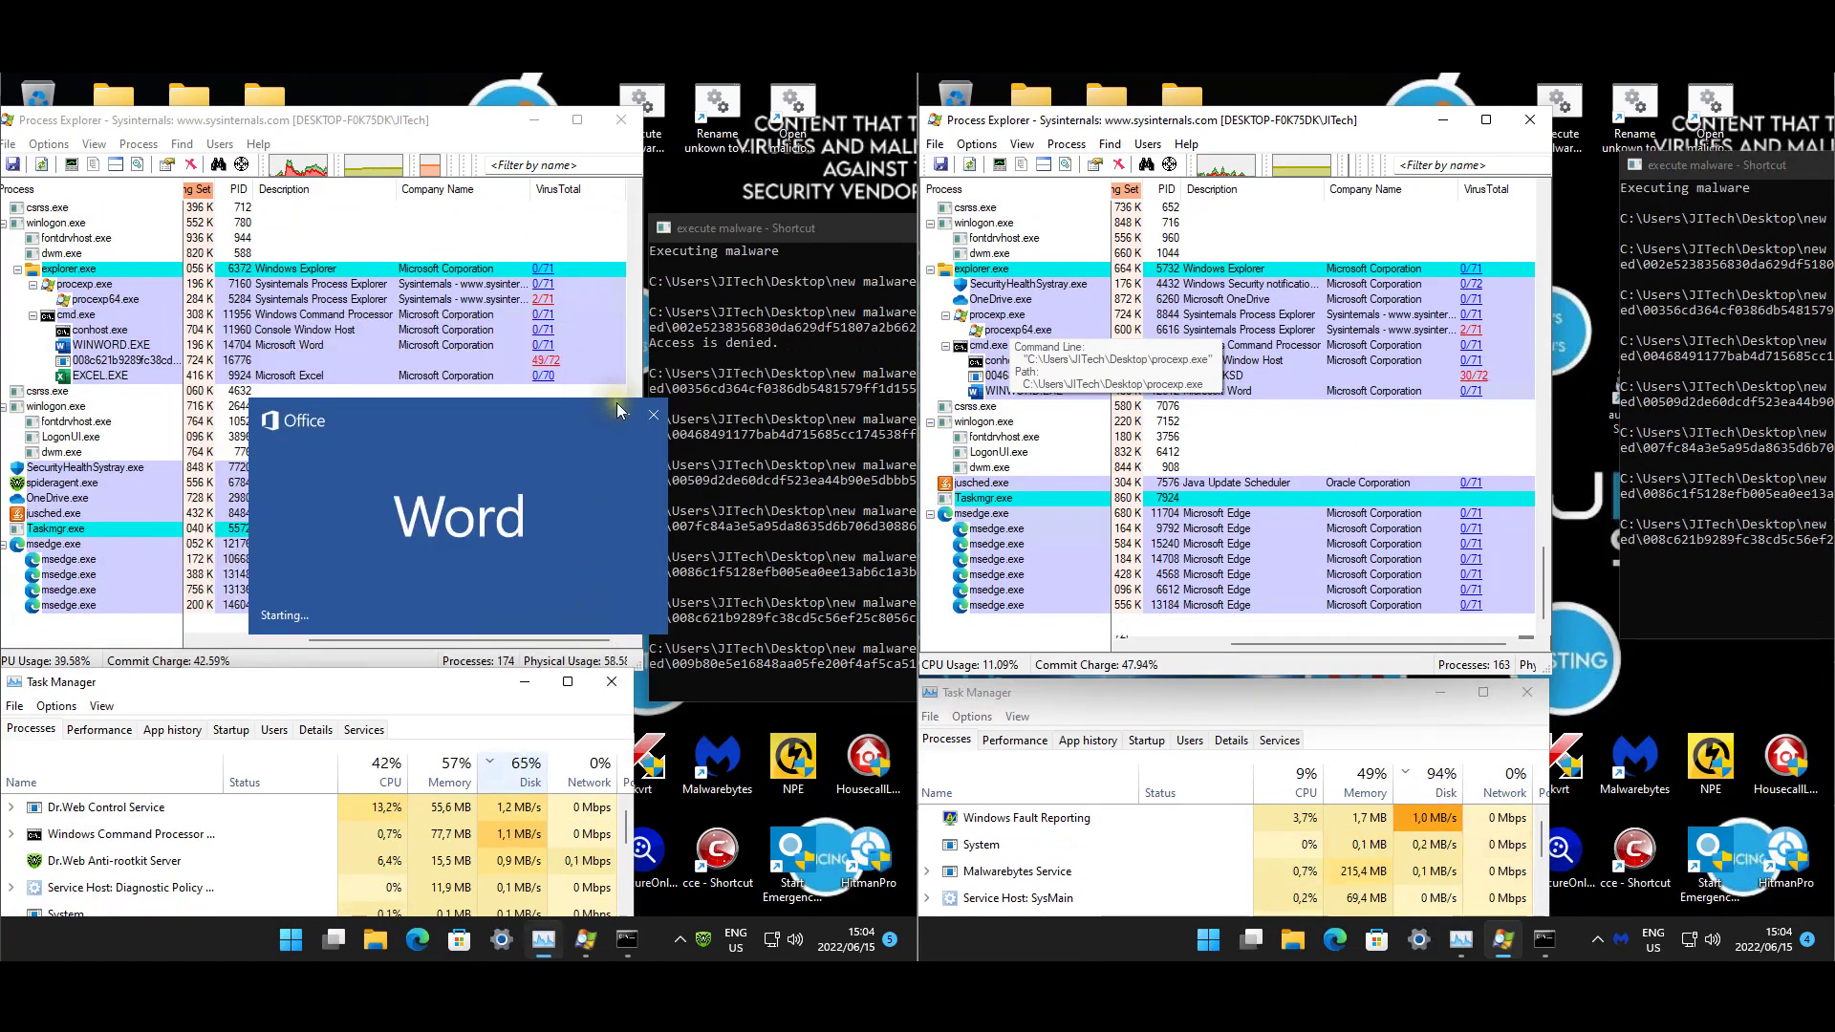
pyautogui.click(498, 130)
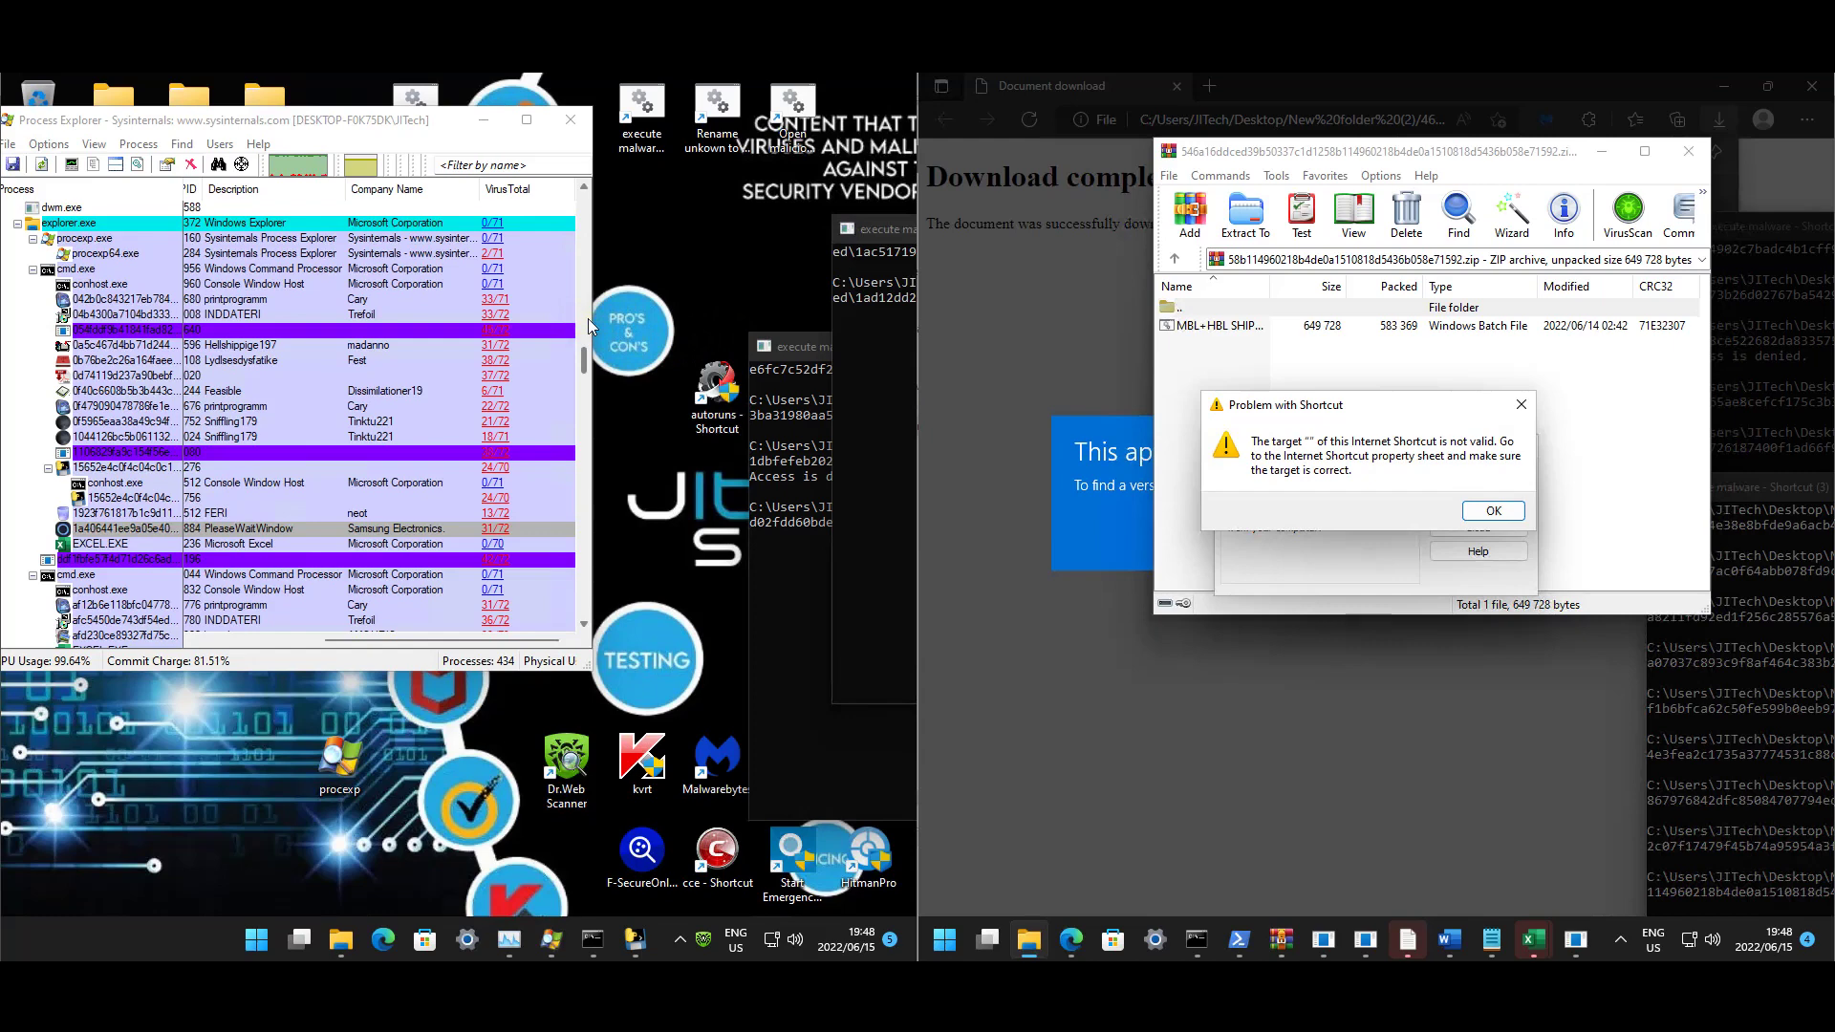
pyautogui.click(842, 226)
pyautogui.click(867, 225)
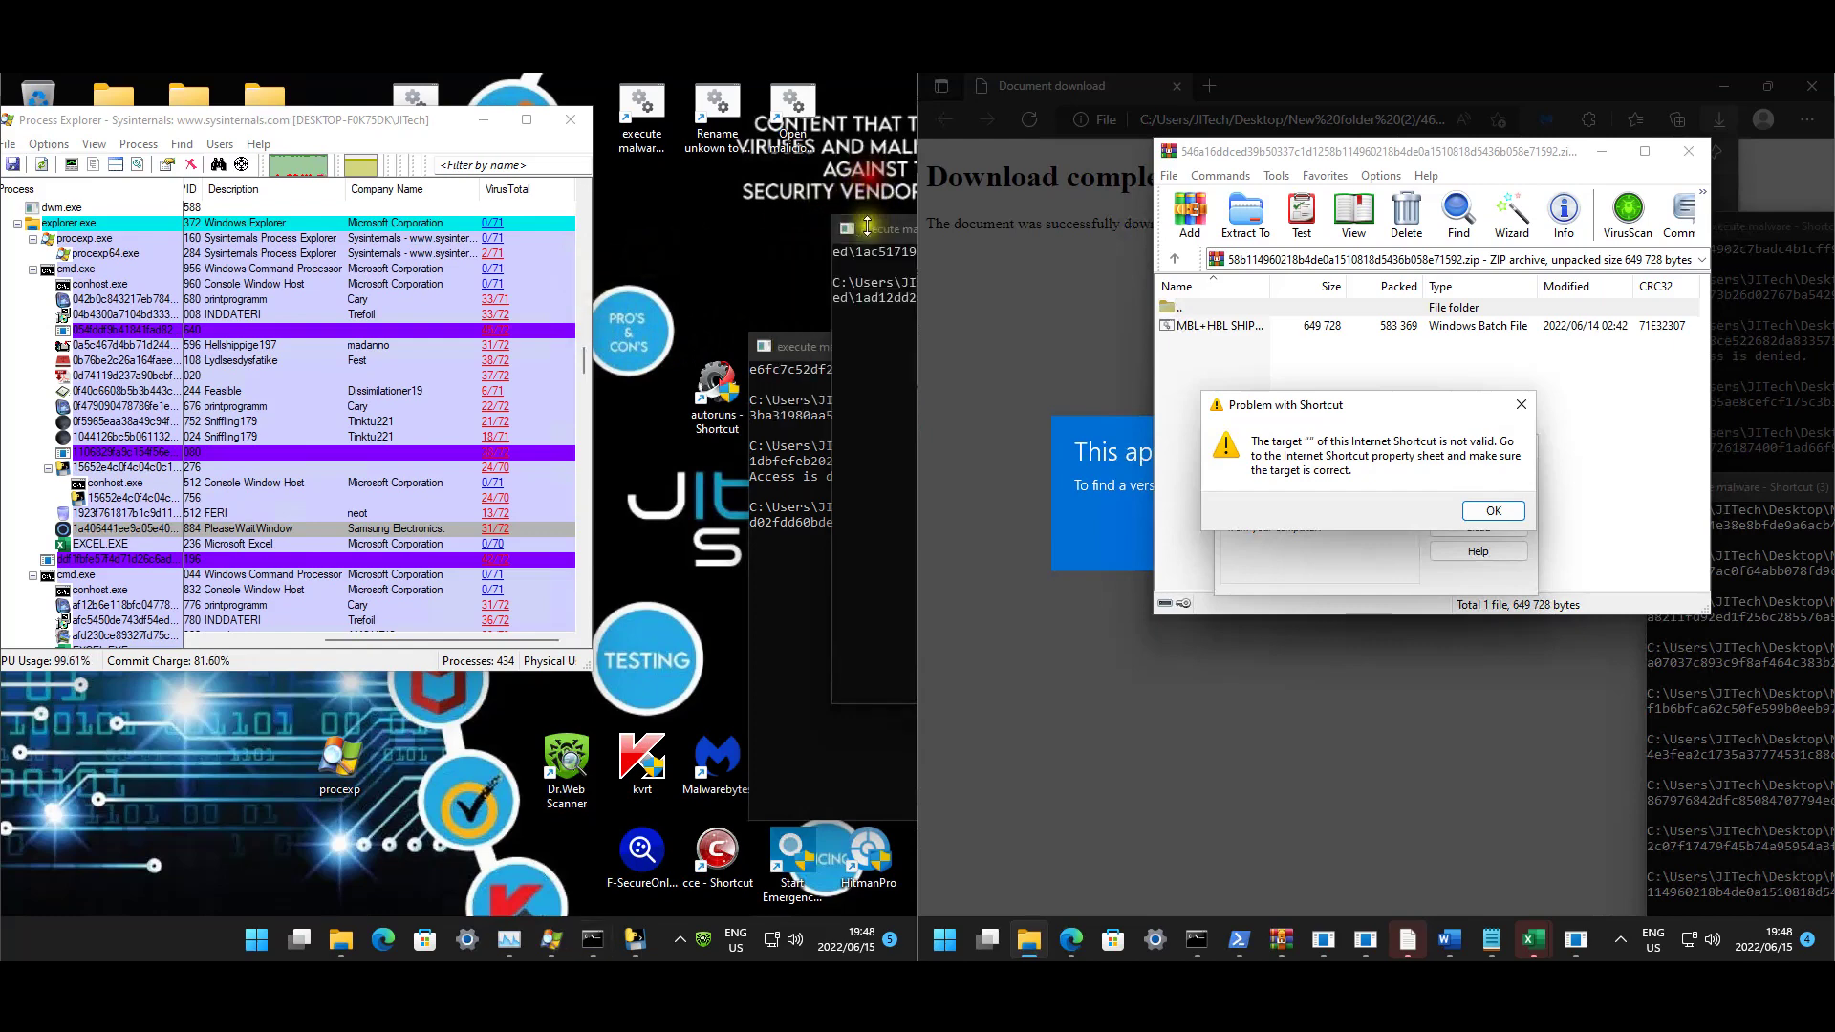
pyautogui.click(795, 357)
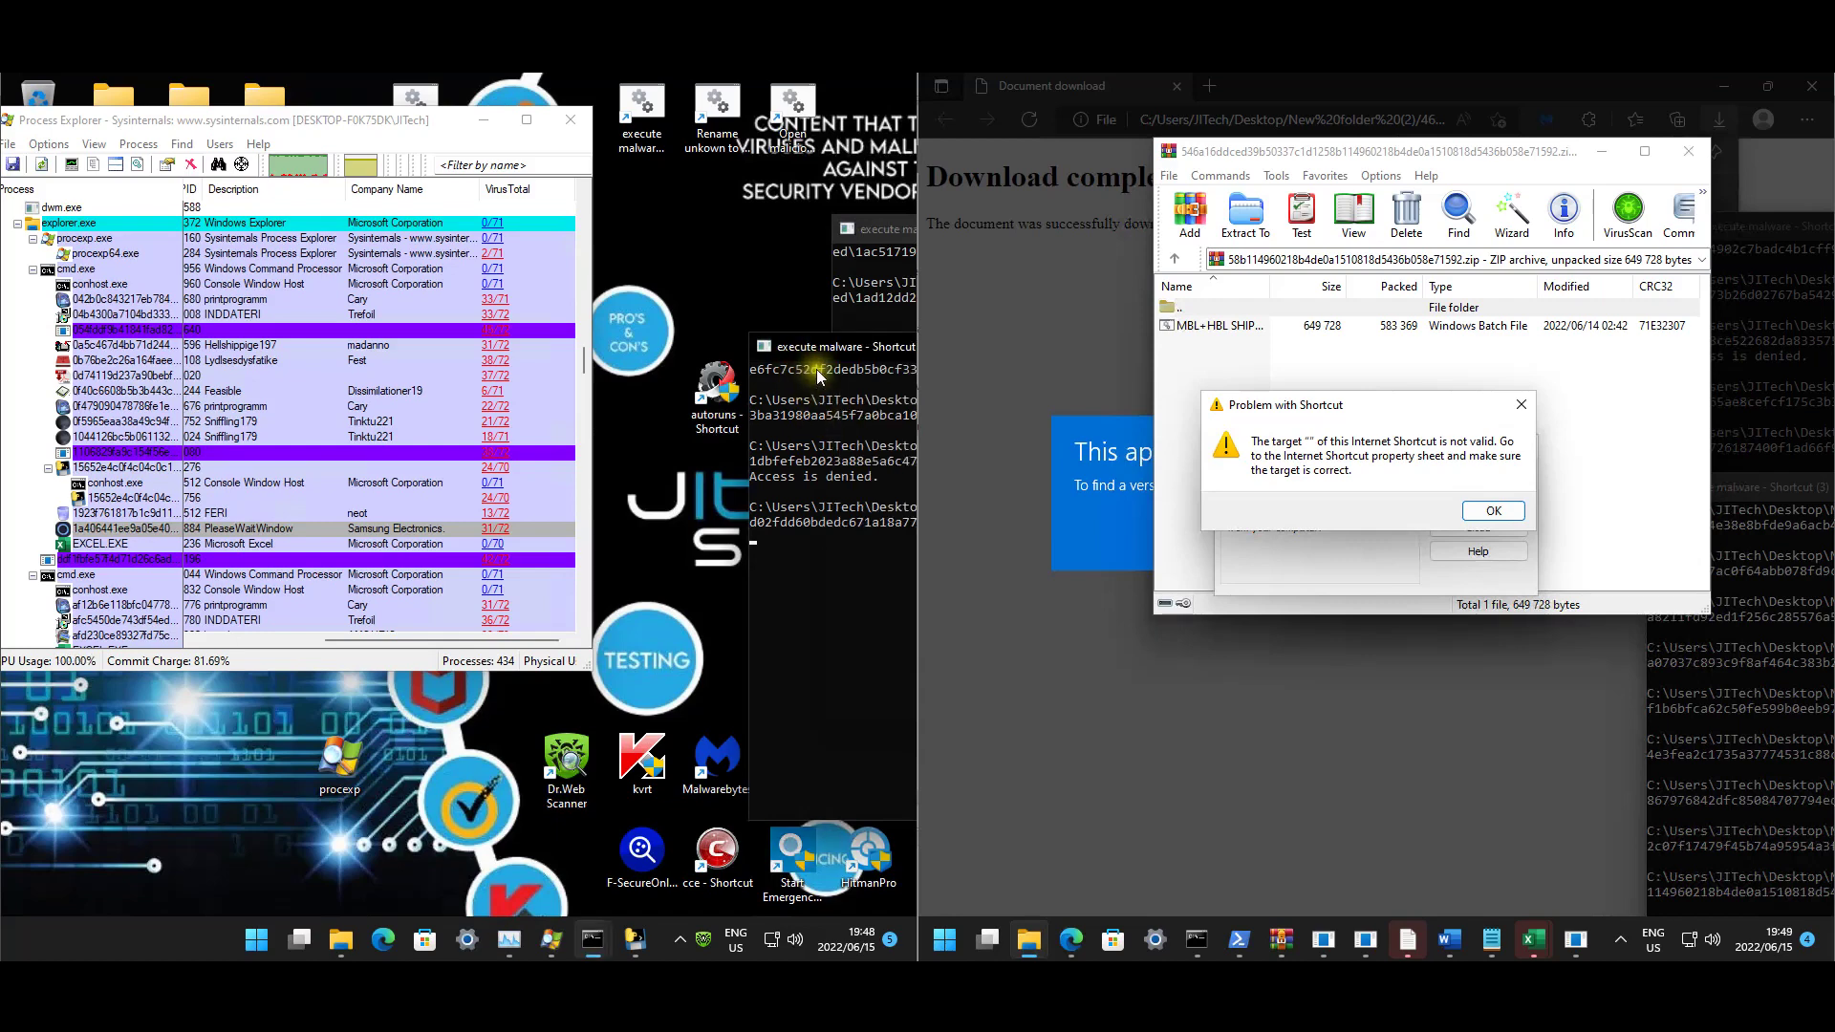
pyautogui.click(842, 228)
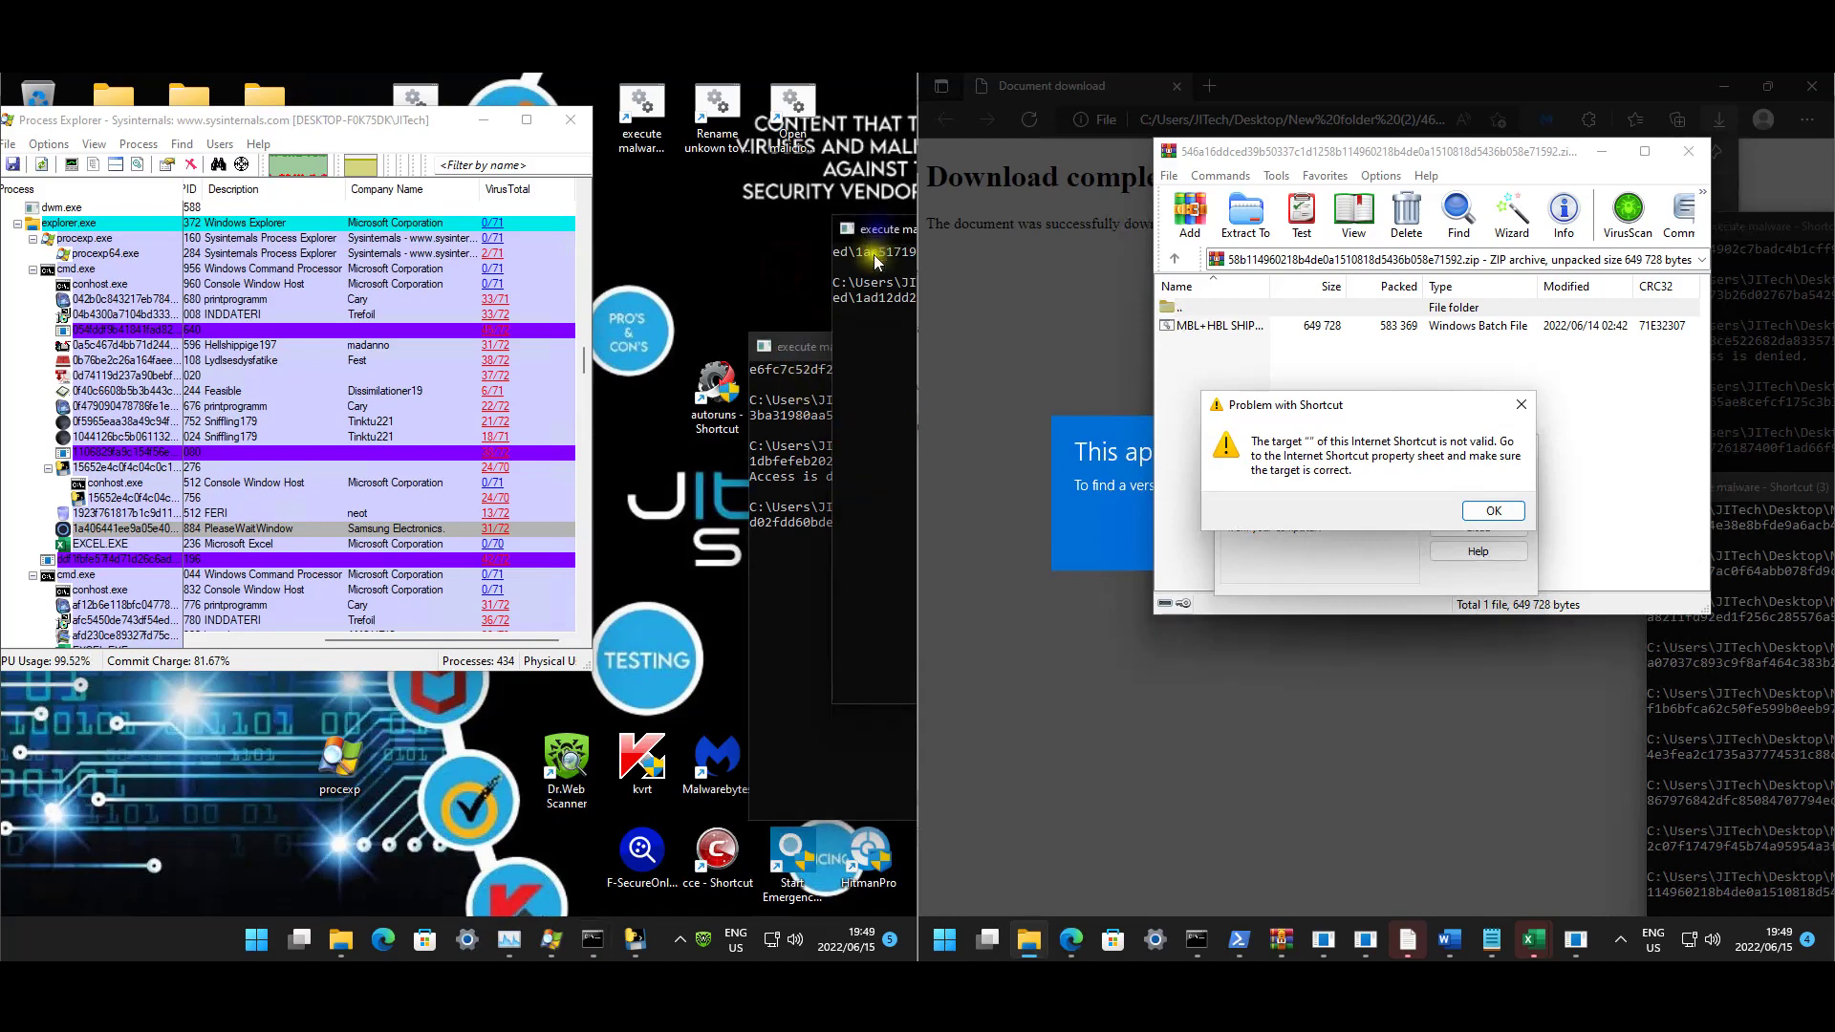
pyautogui.click(852, 358)
pyautogui.rightClick(795, 347)
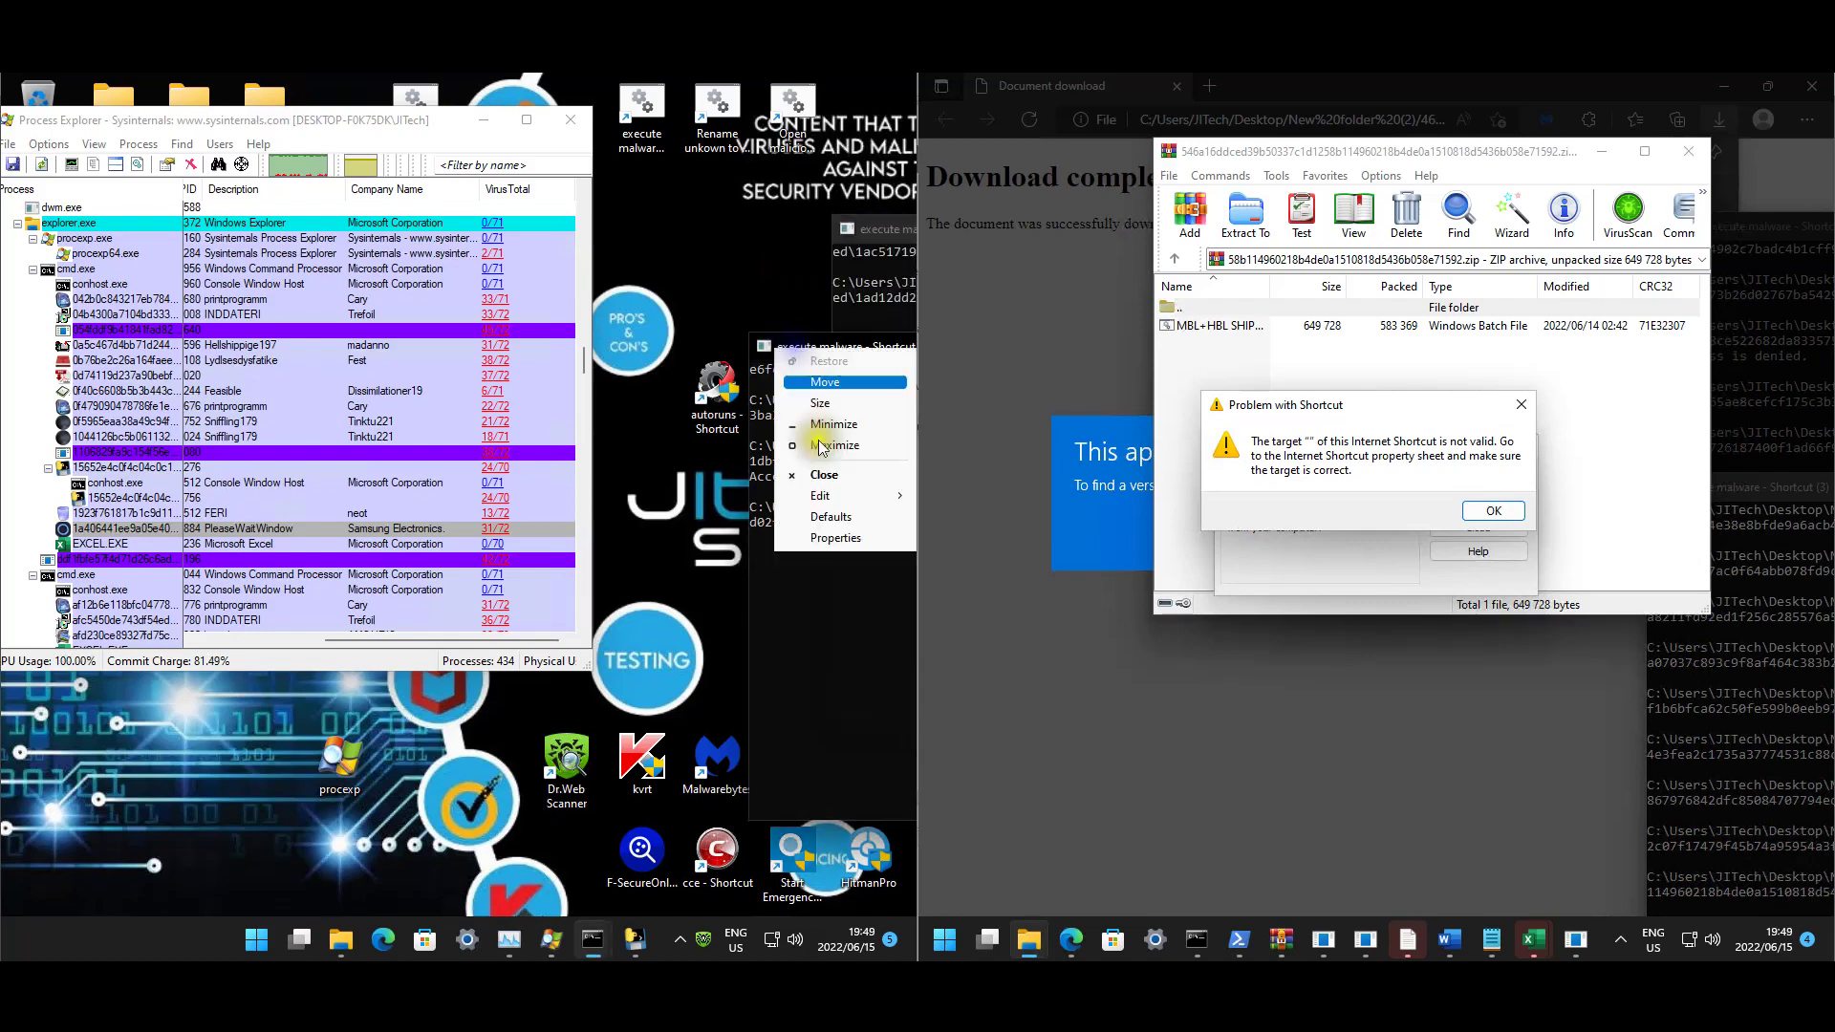
pyautogui.click(770, 275)
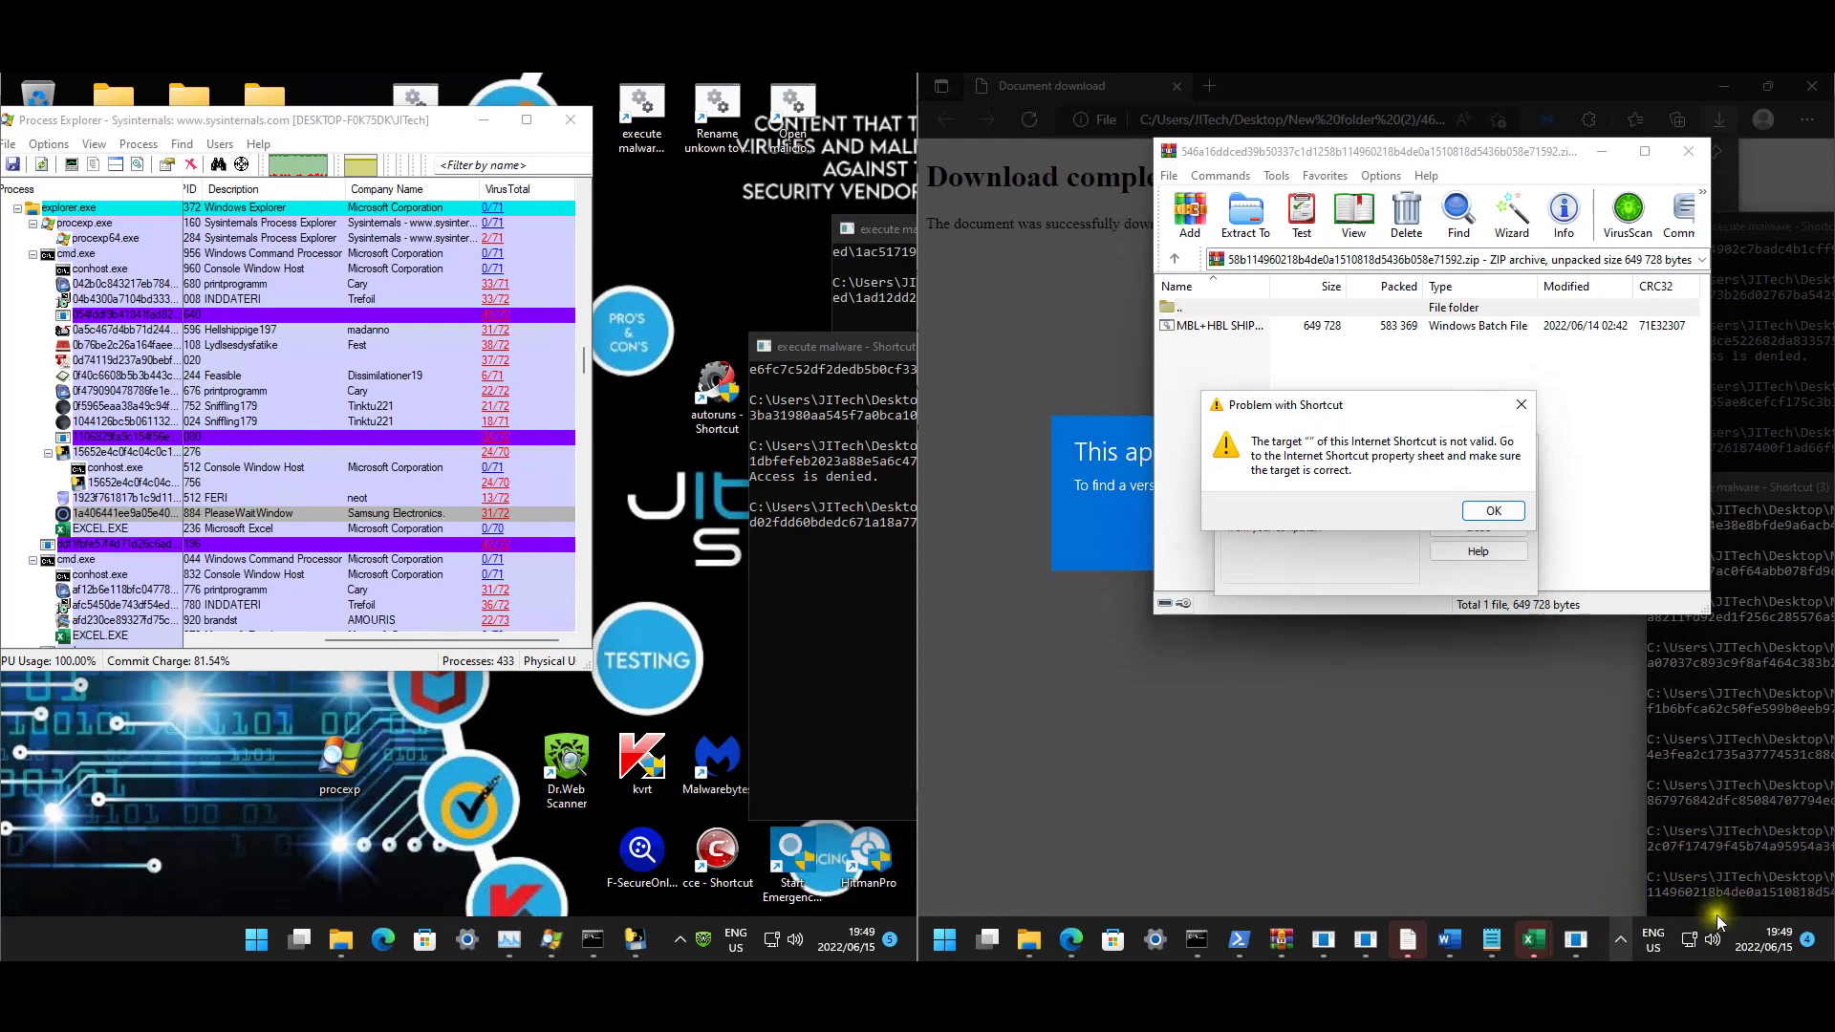
pyautogui.click(1621, 939)
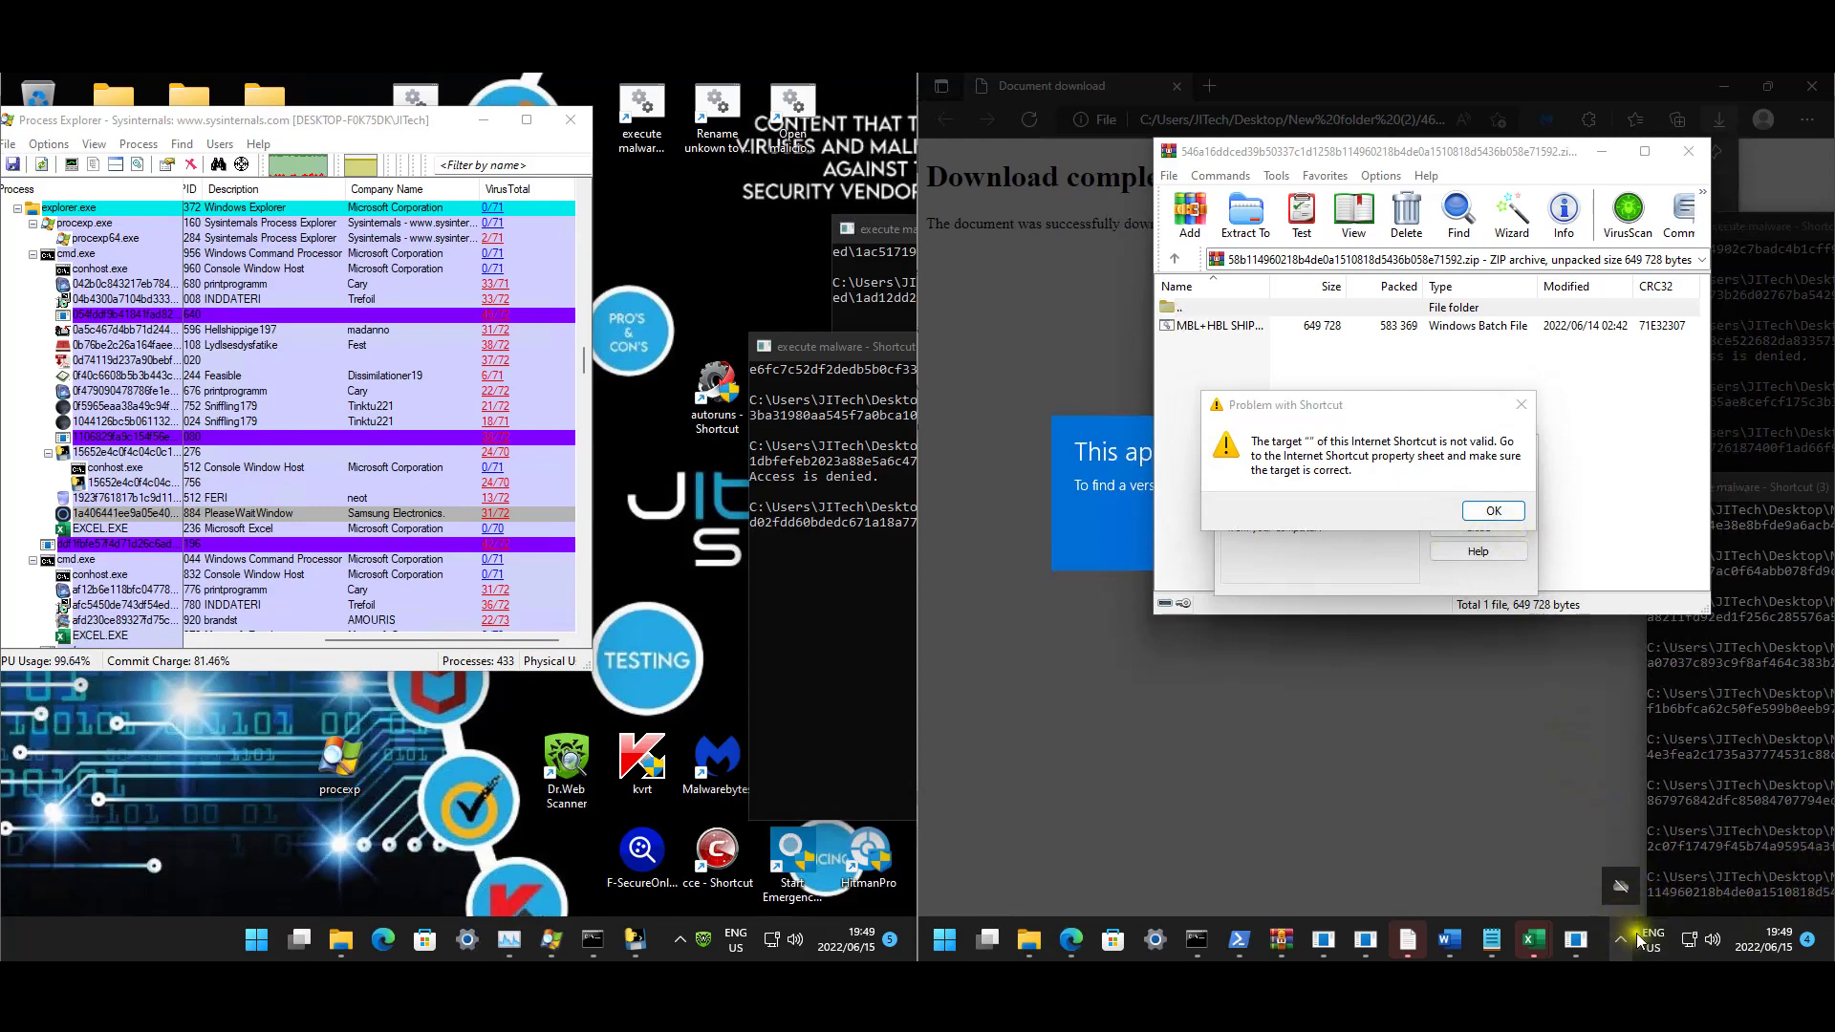
pyautogui.click(1510, 513)
pyautogui.click(731, 251)
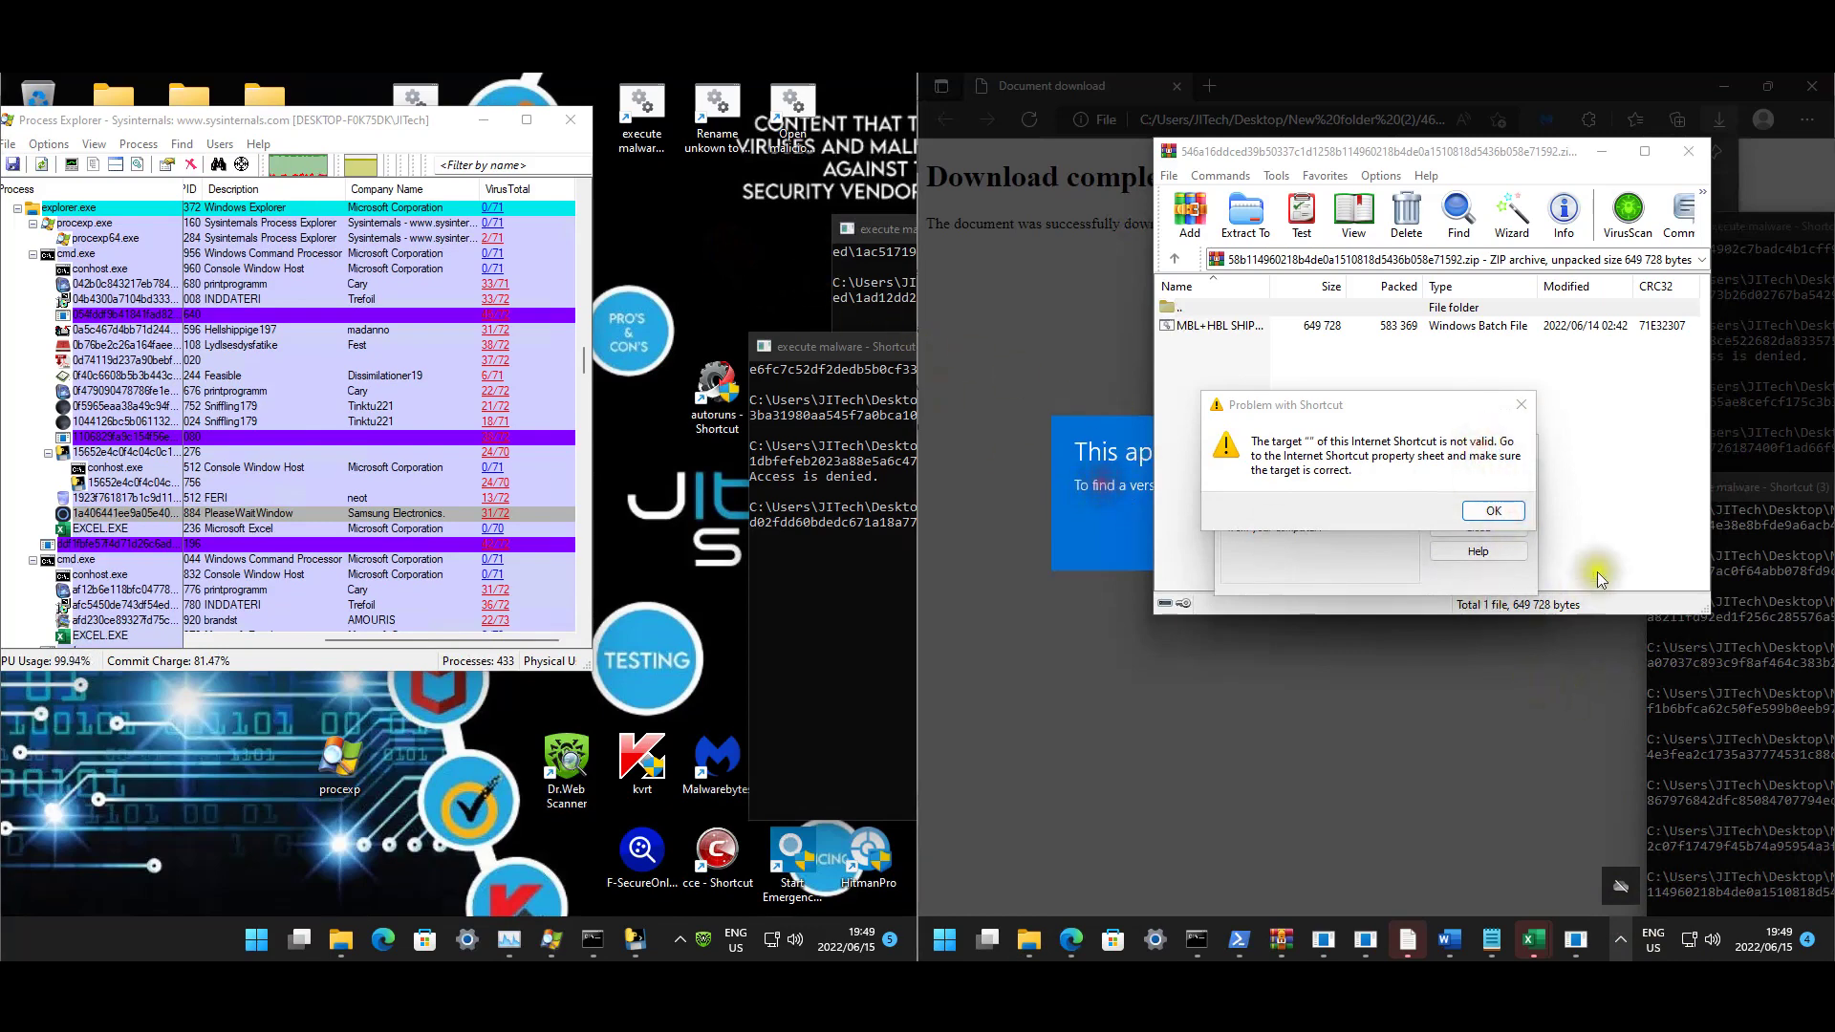
pyautogui.click(1495, 507)
pyautogui.click(1528, 846)
pyautogui.click(1418, 521)
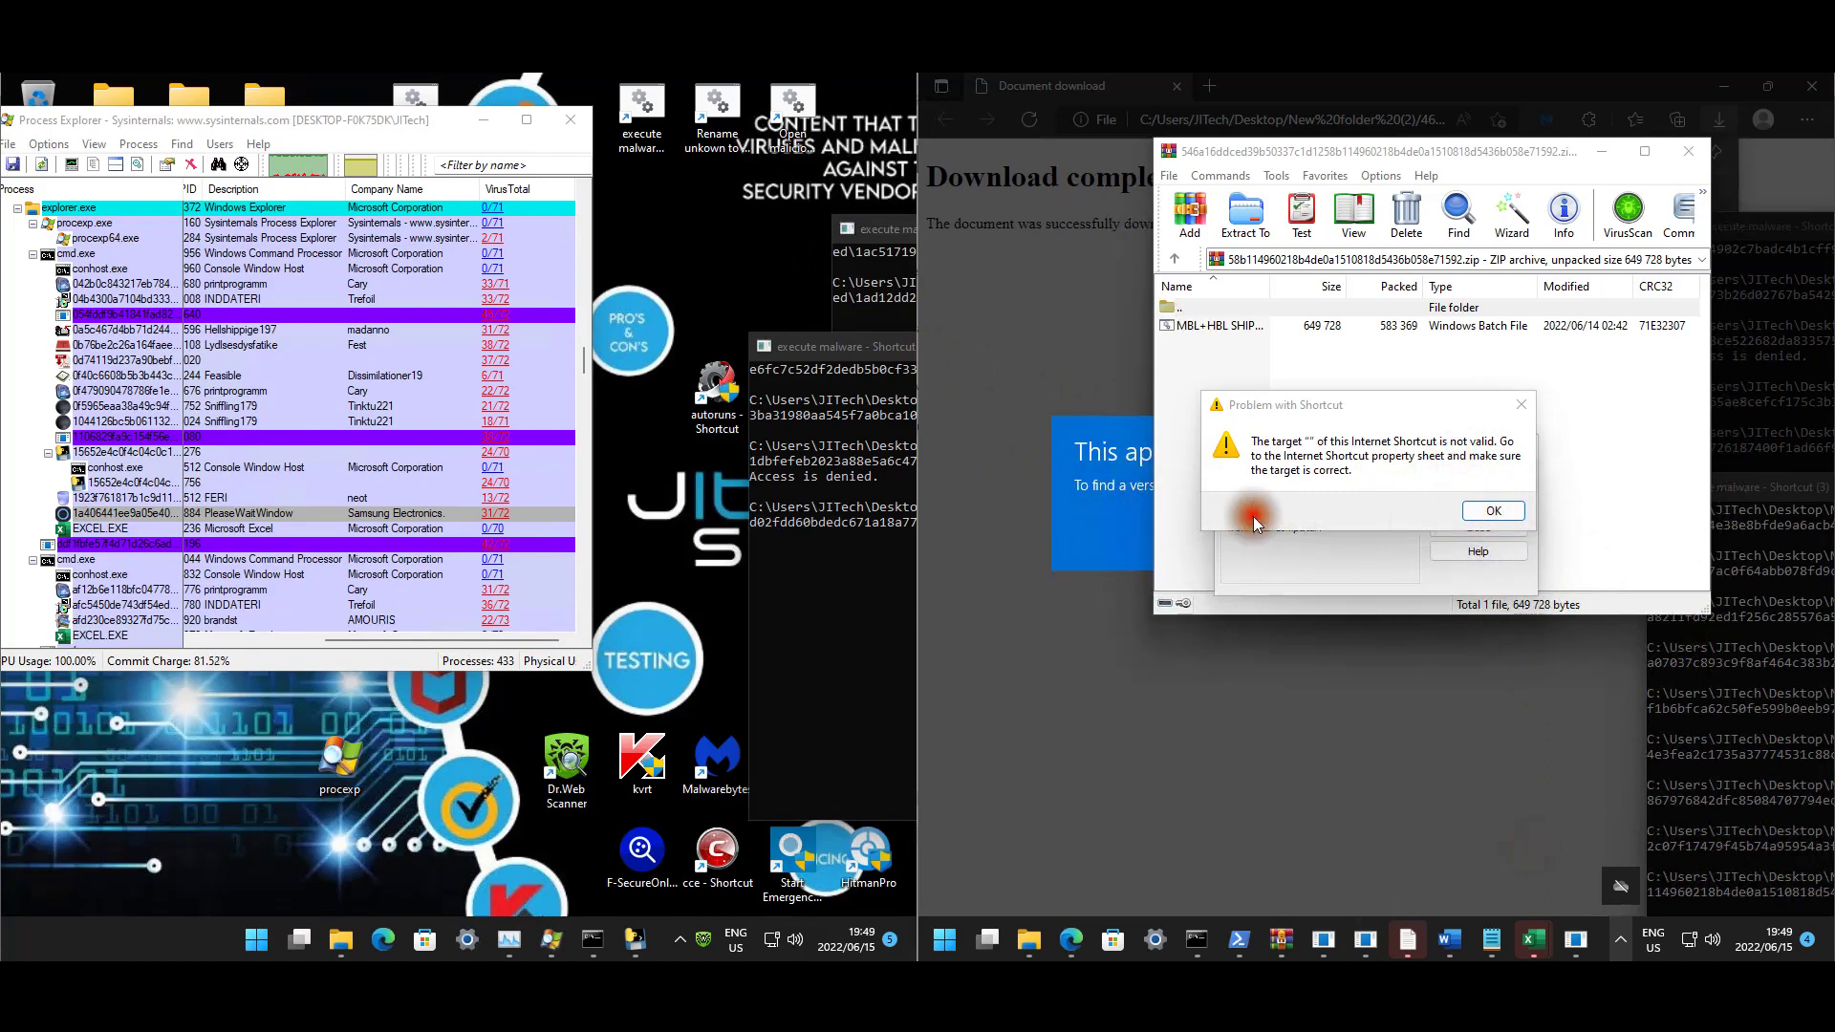
pyautogui.click(702, 285)
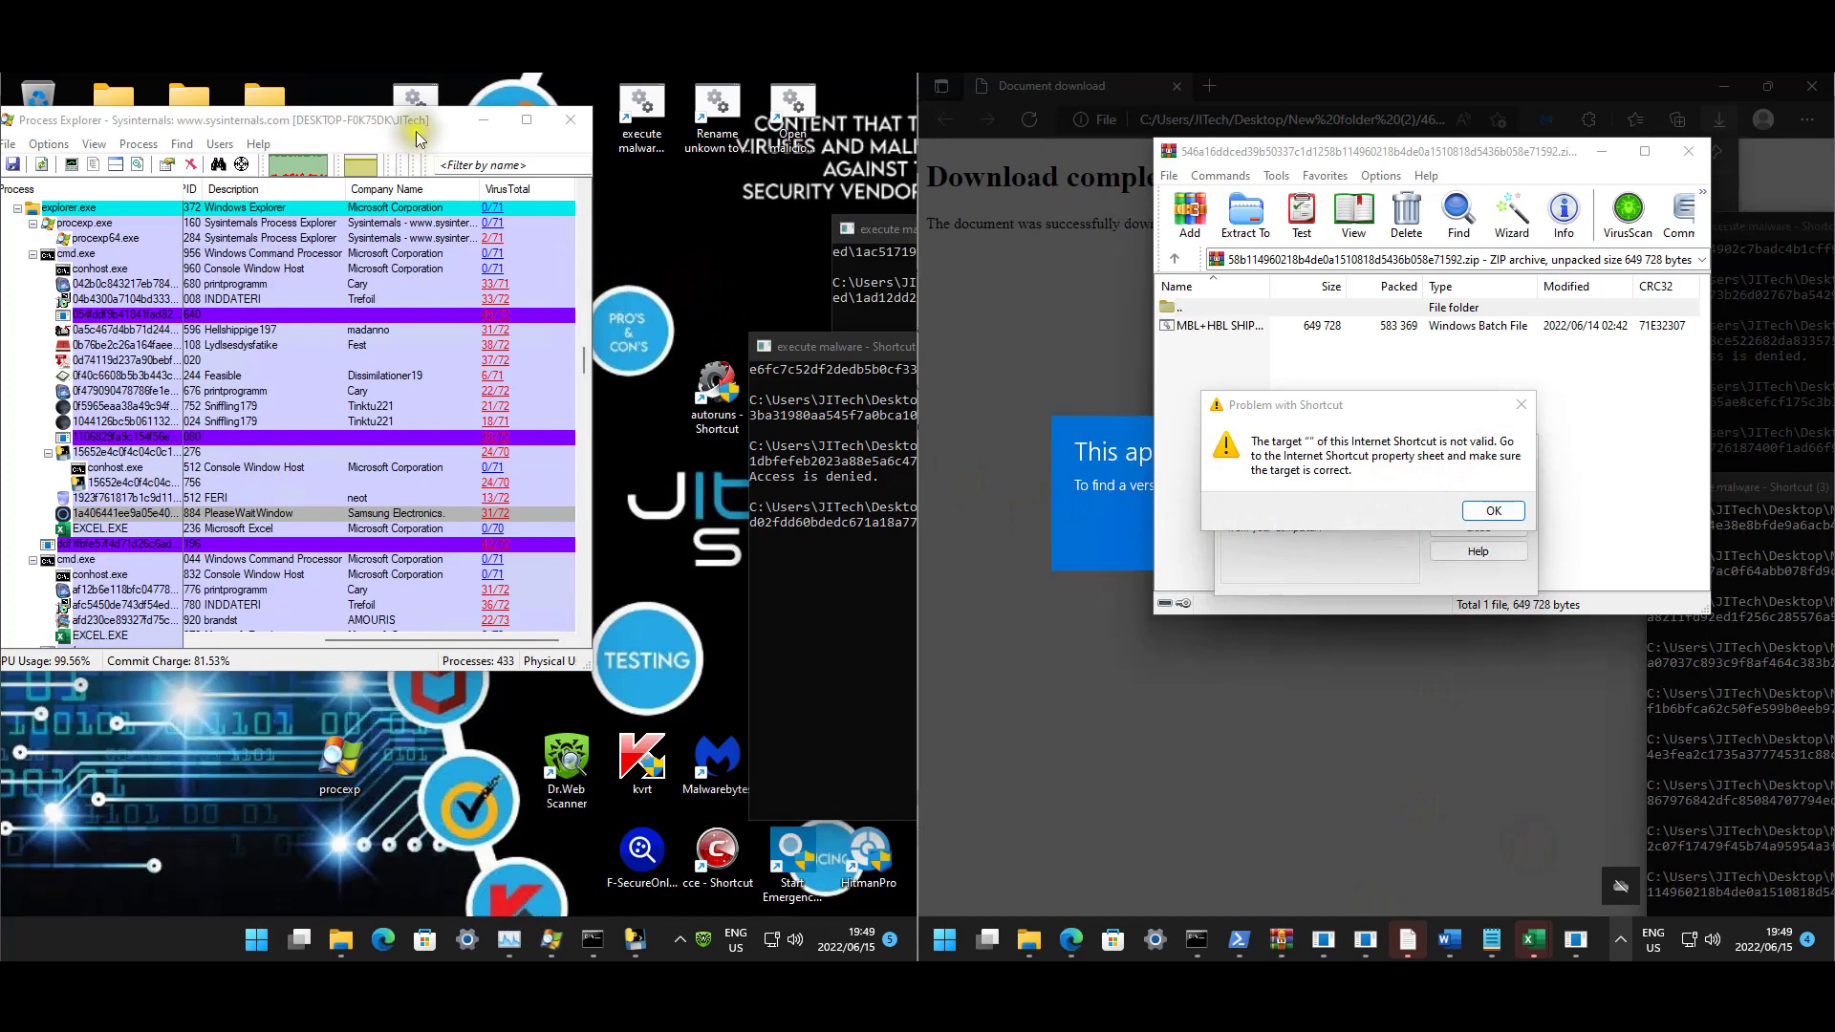
pyautogui.click(409, 102)
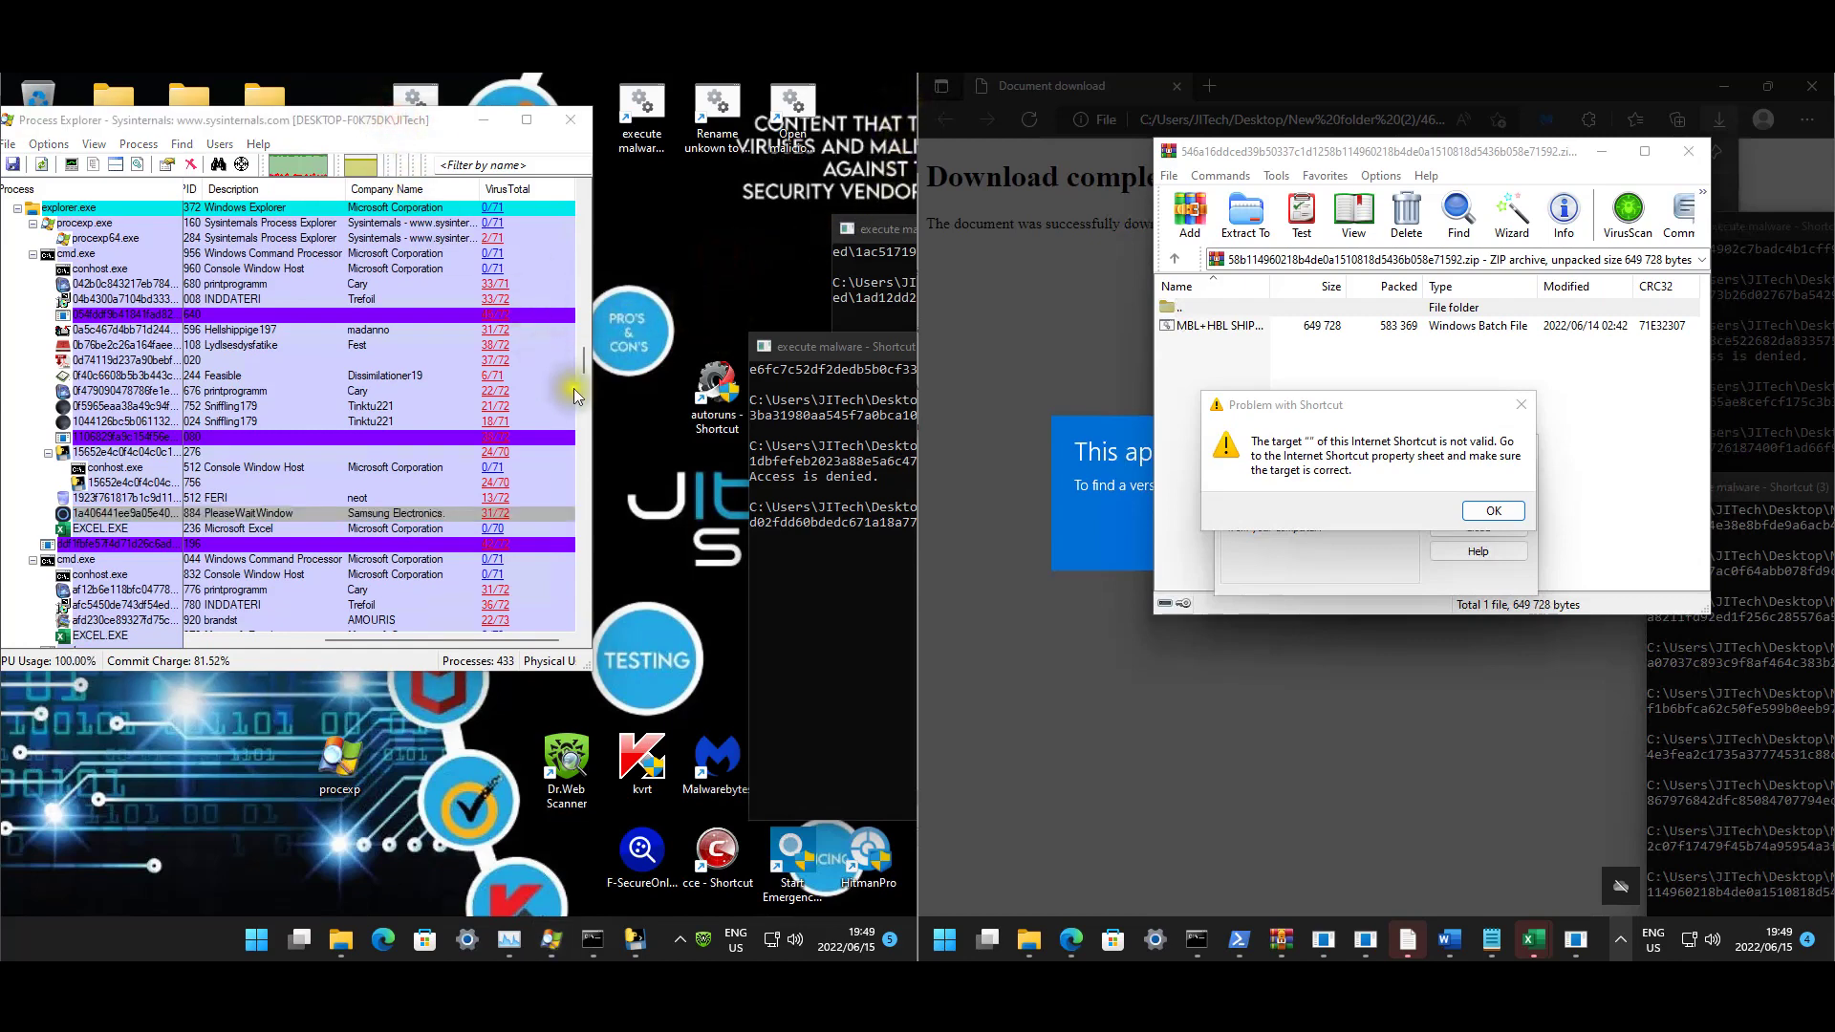
# Scroll Process Explorer down to the hash-named malware processes and their VirusTotal scores.
pyautogui.click(587, 361)
pyautogui.scroll(10, 579, 229)
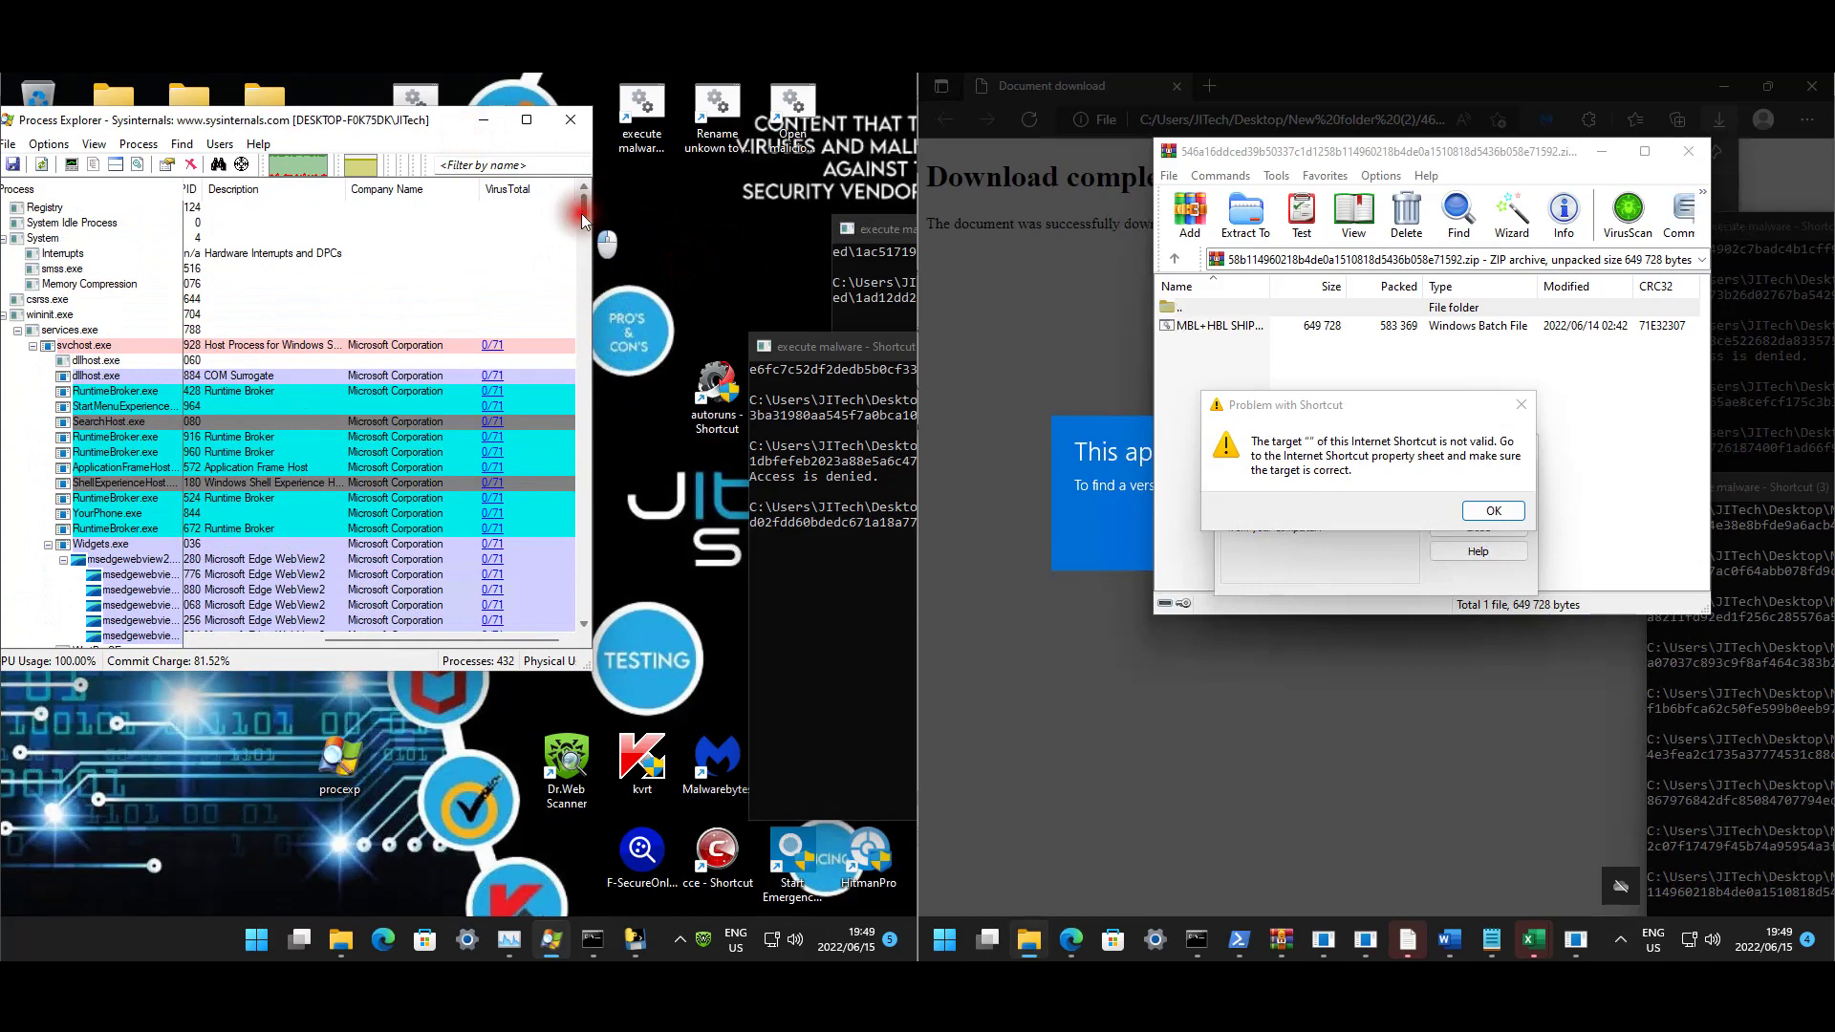
pyautogui.scroll(-3, 585, 229)
pyautogui.moveTo(593, 241); pyautogui.dragTo(592, 352)
pyautogui.scroll(-1, 537, 325)
pyautogui.scroll(-2, 504, 504)
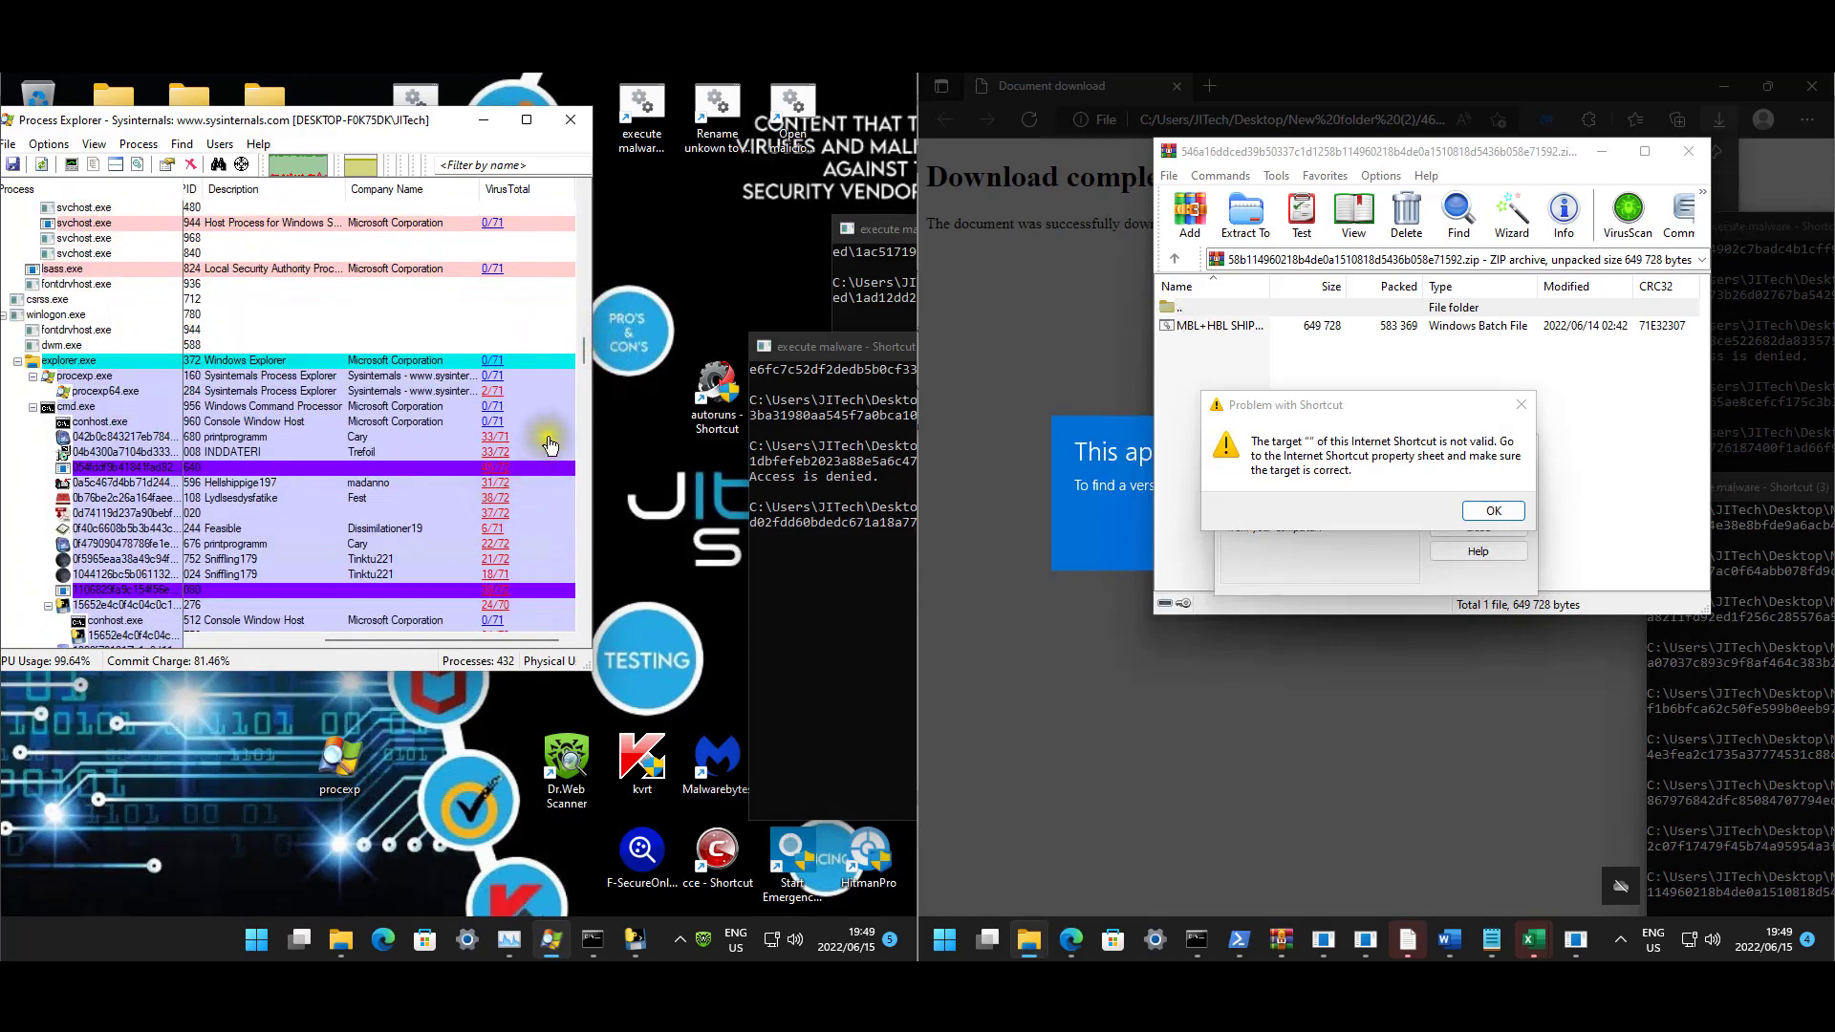
pyautogui.scroll(-4, 535, 383)
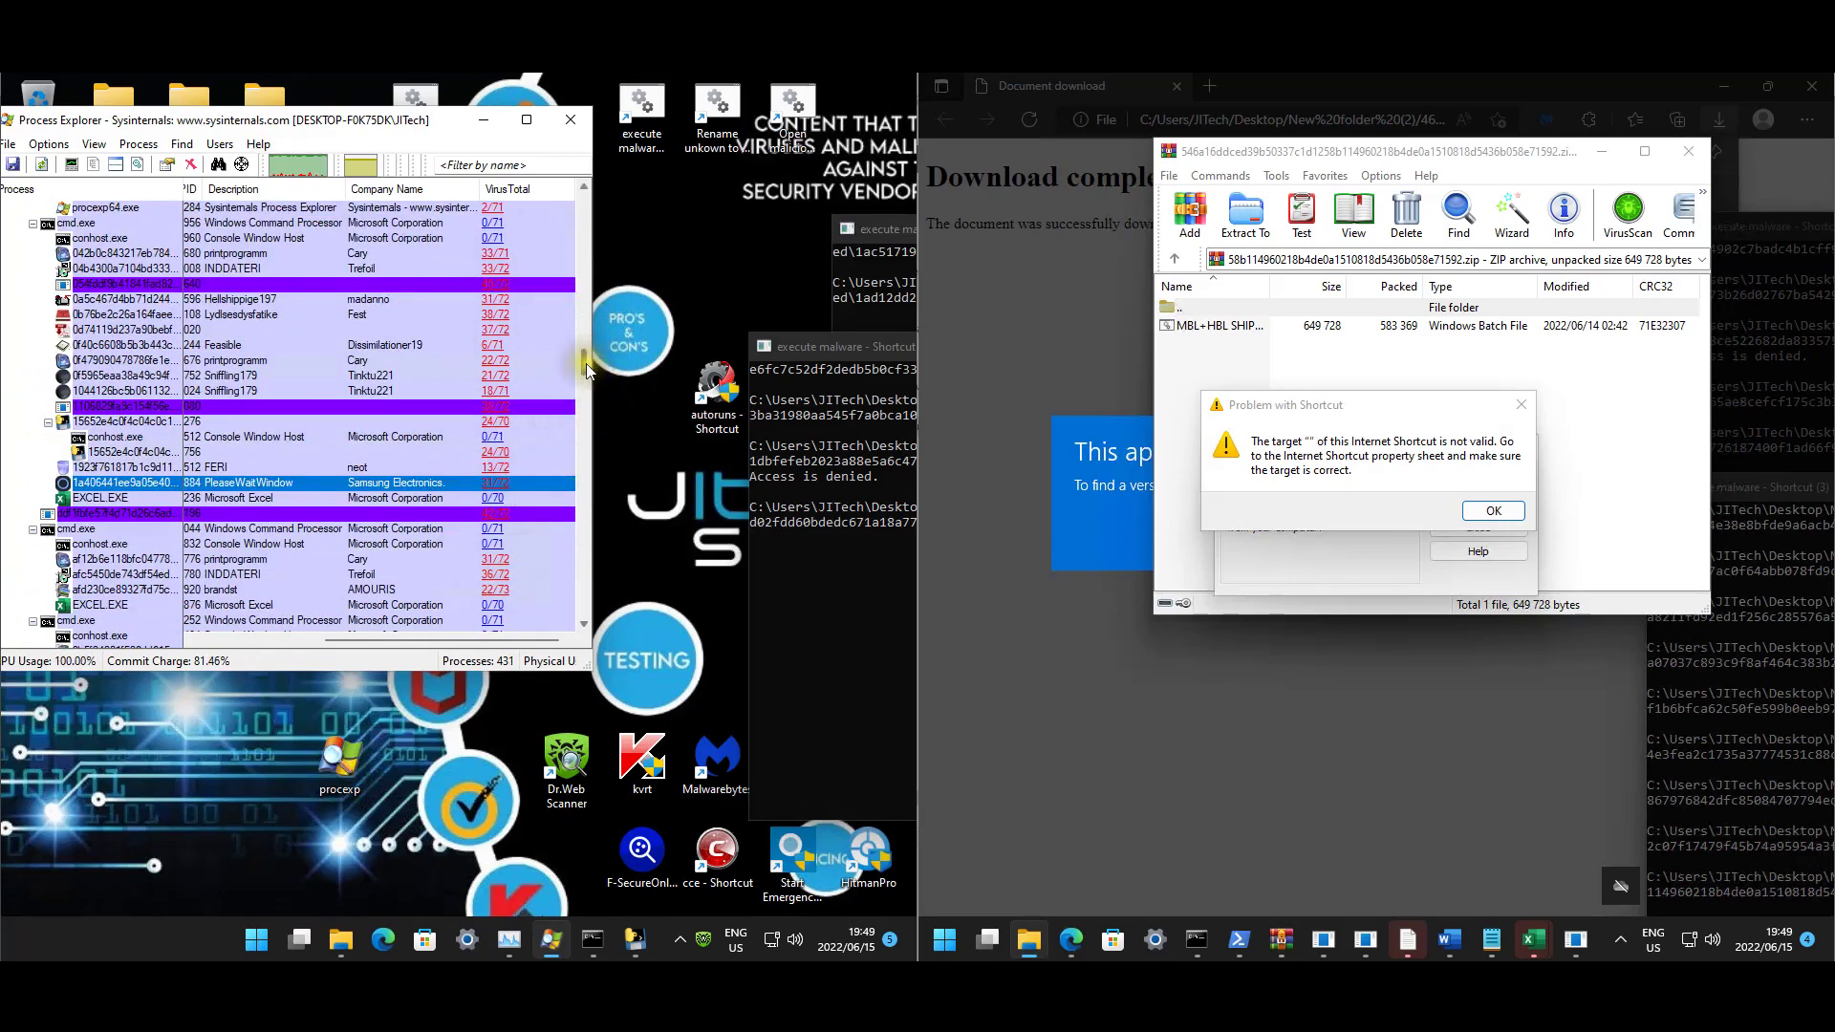
pyautogui.moveTo(587, 371); pyautogui.dragTo(588, 392)
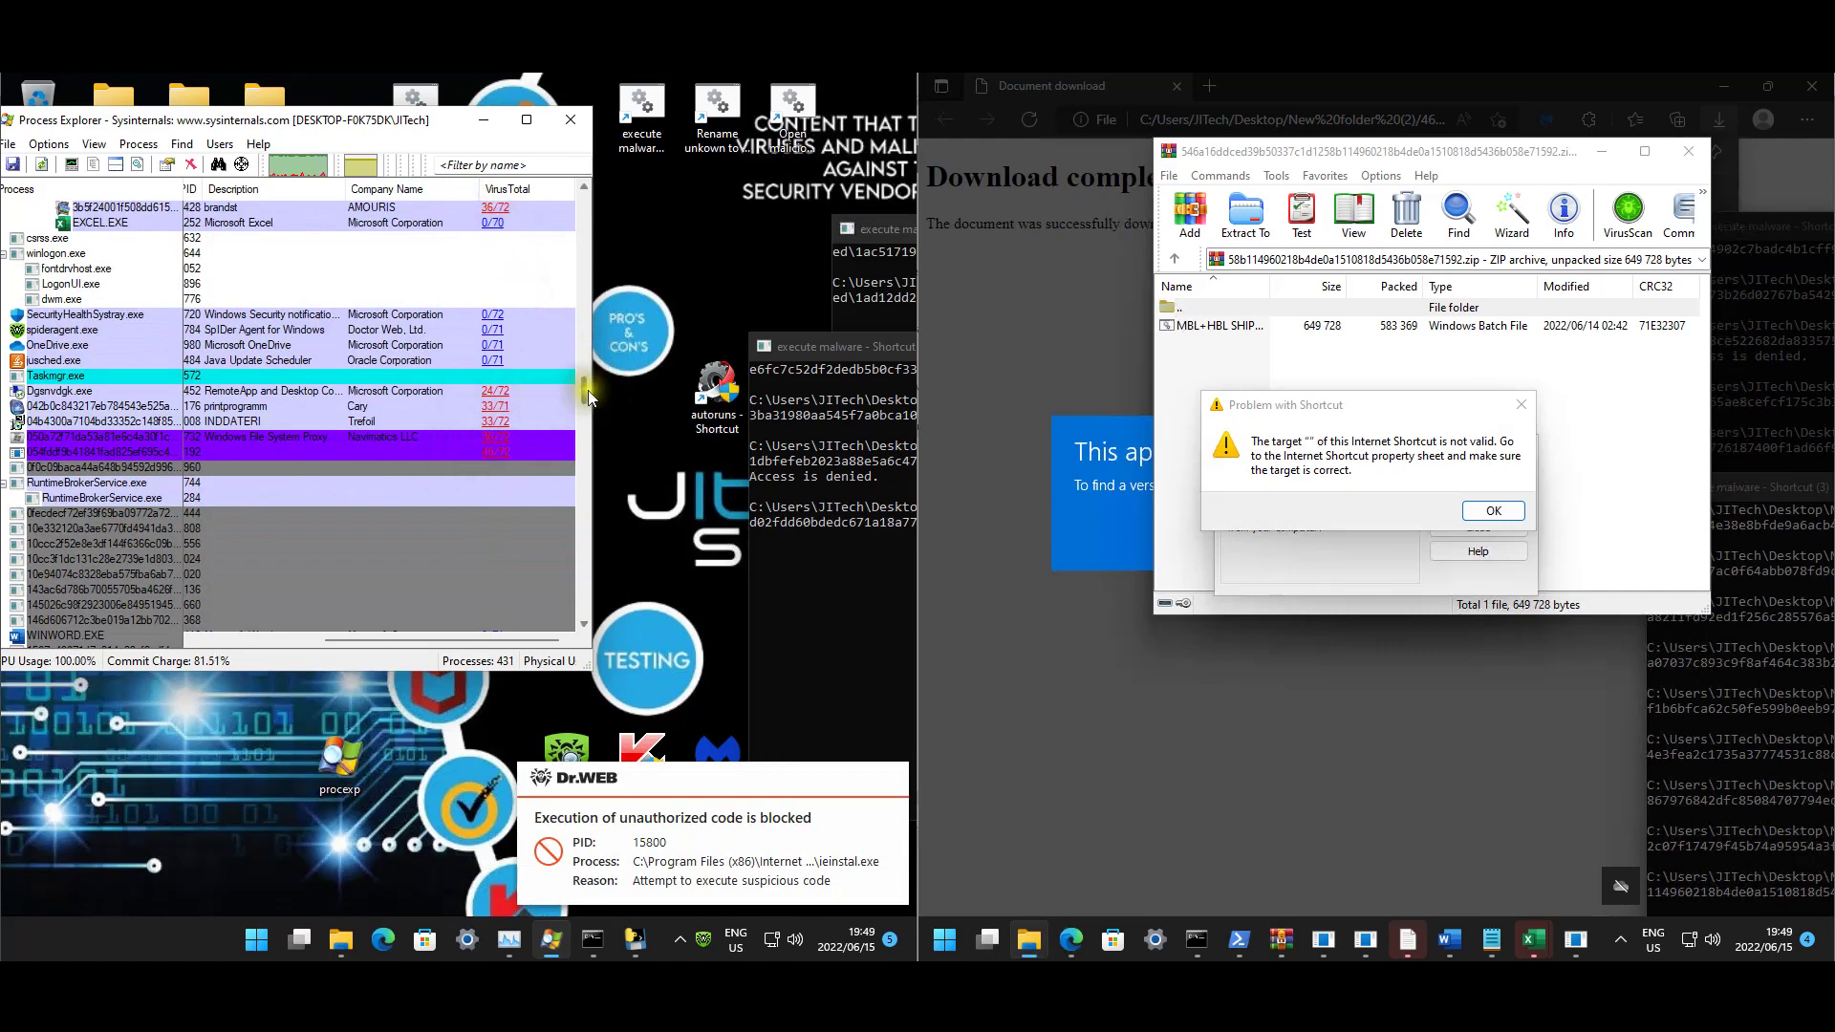
pyautogui.moveTo(587, 390); pyautogui.dragTo(565, 423)
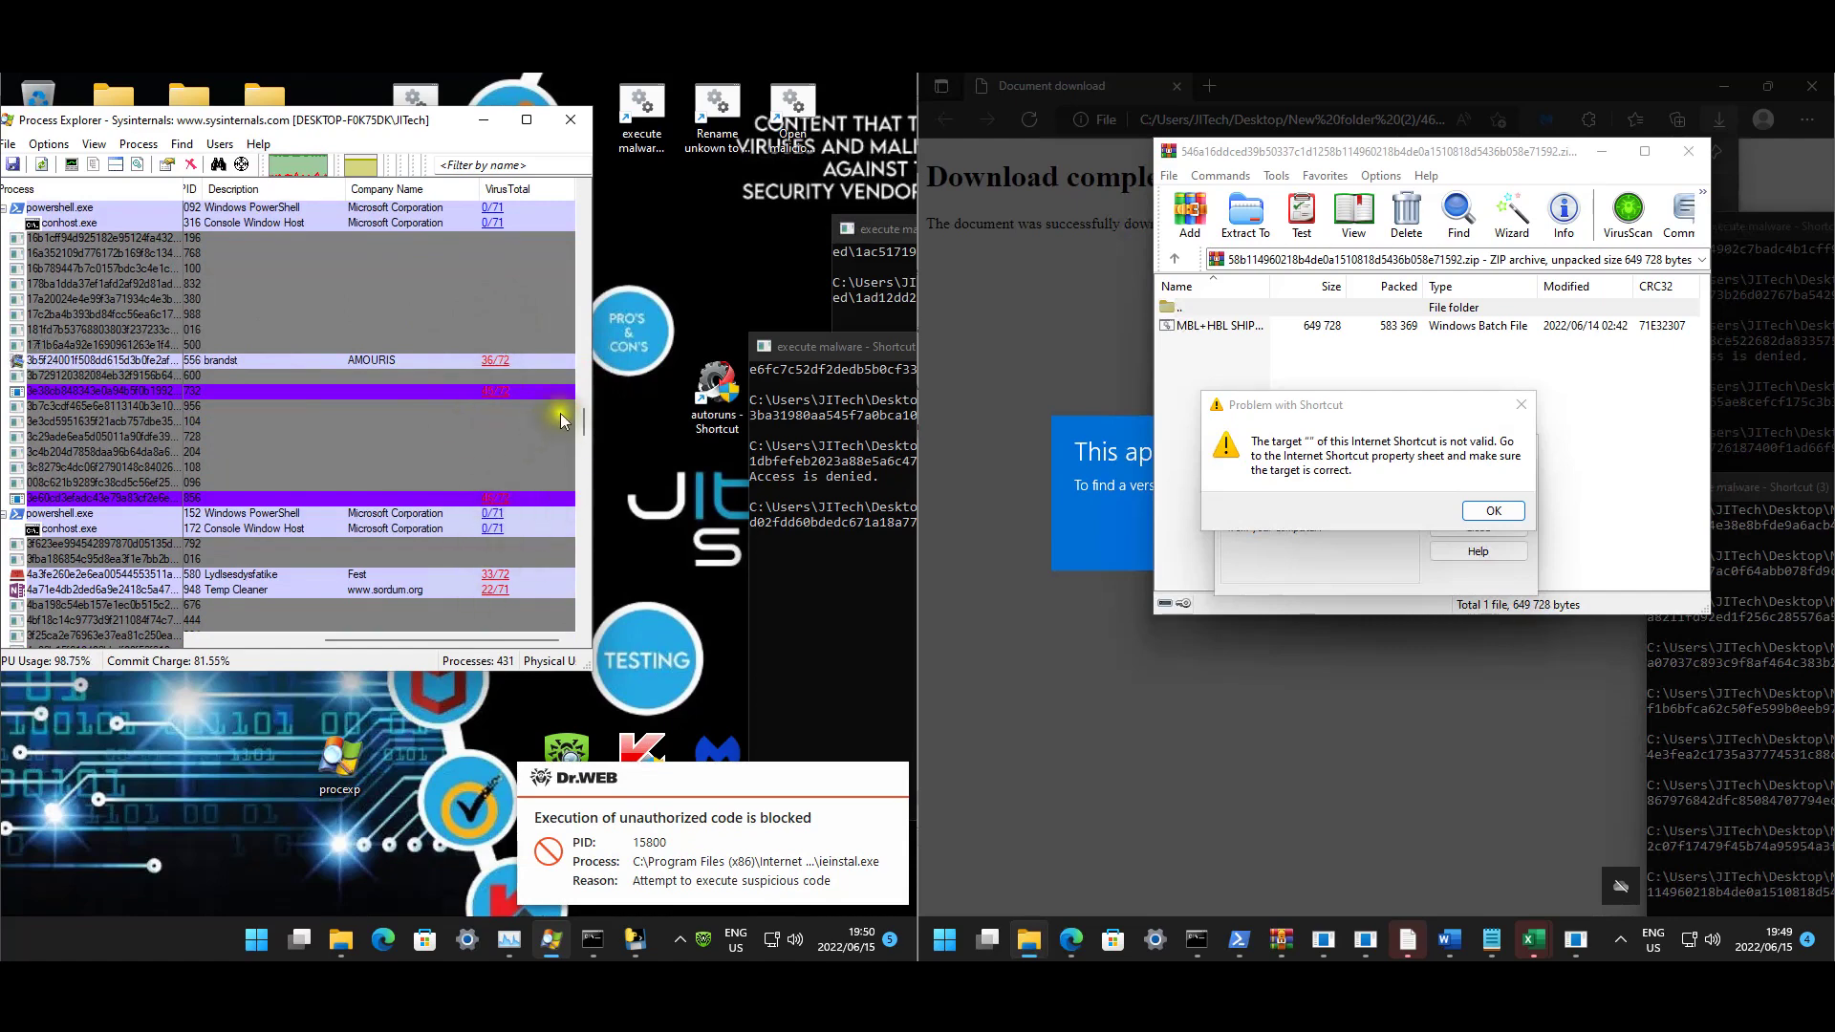
pyautogui.moveTo(575, 423); pyautogui.dragTo(598, 450)
pyautogui.scroll(-2, 485, 449)
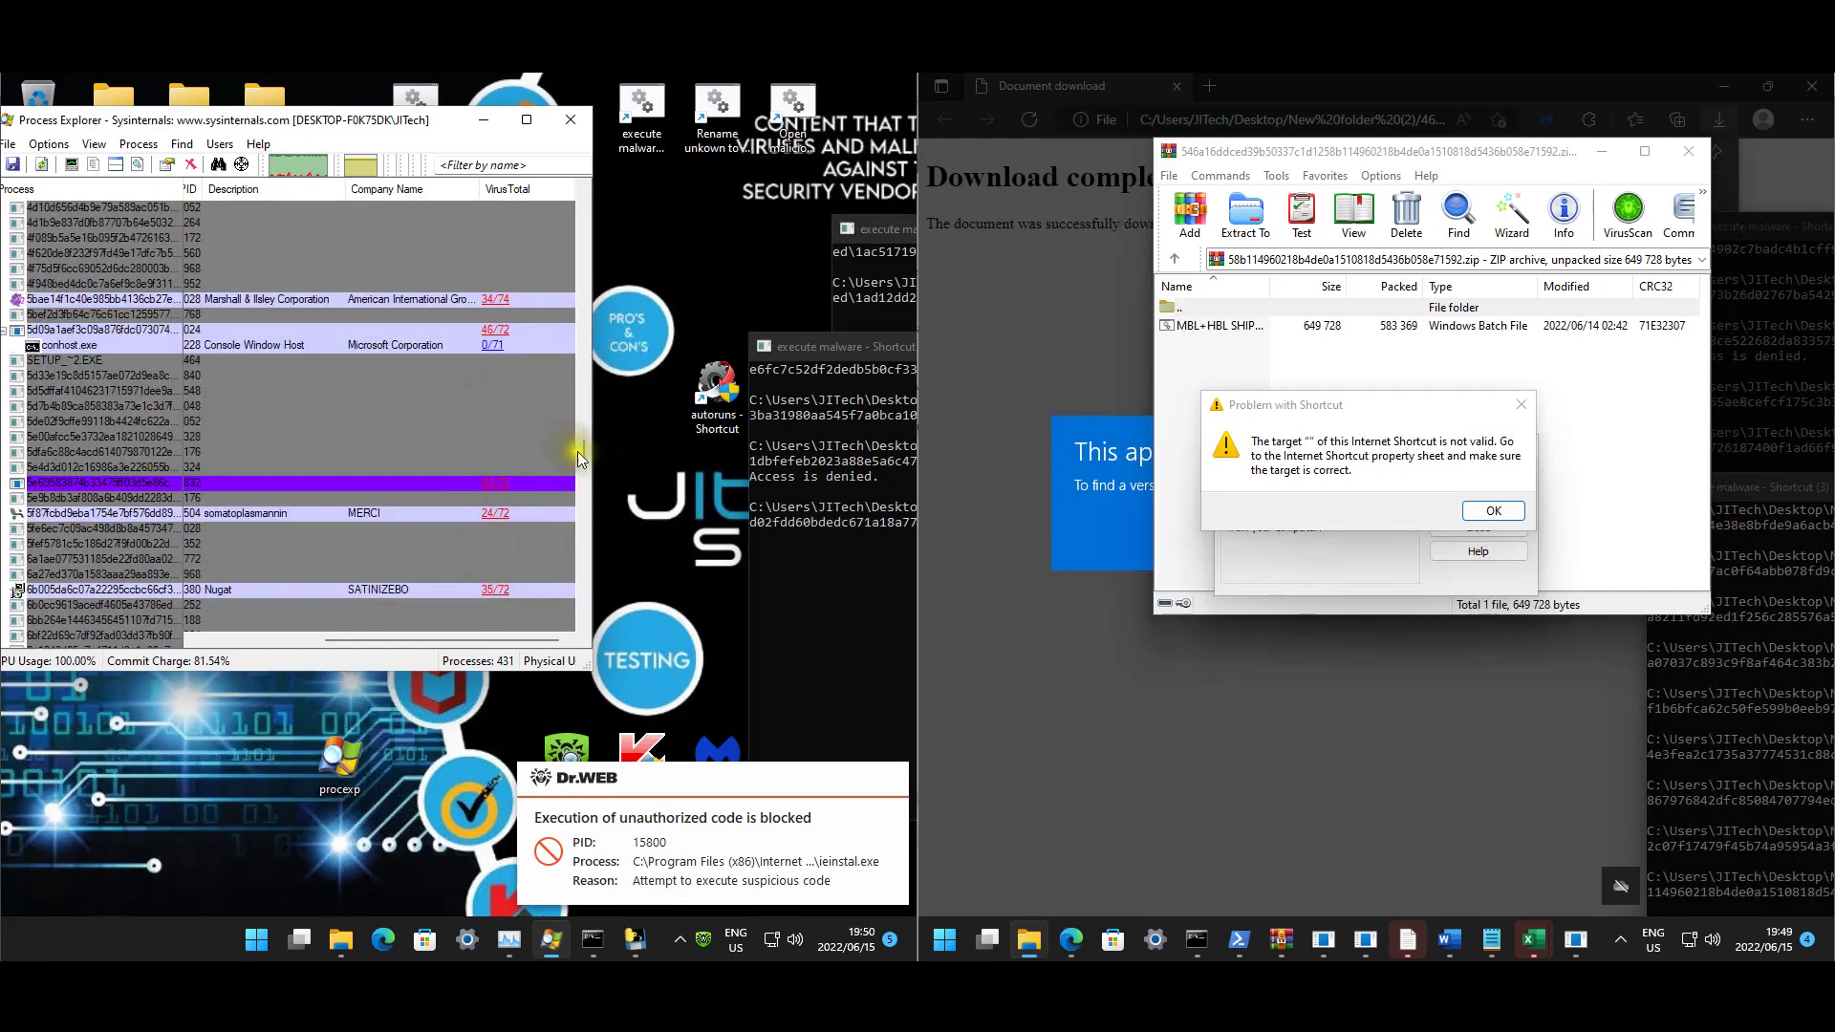
pyautogui.moveTo(587, 457); pyautogui.dragTo(587, 608)
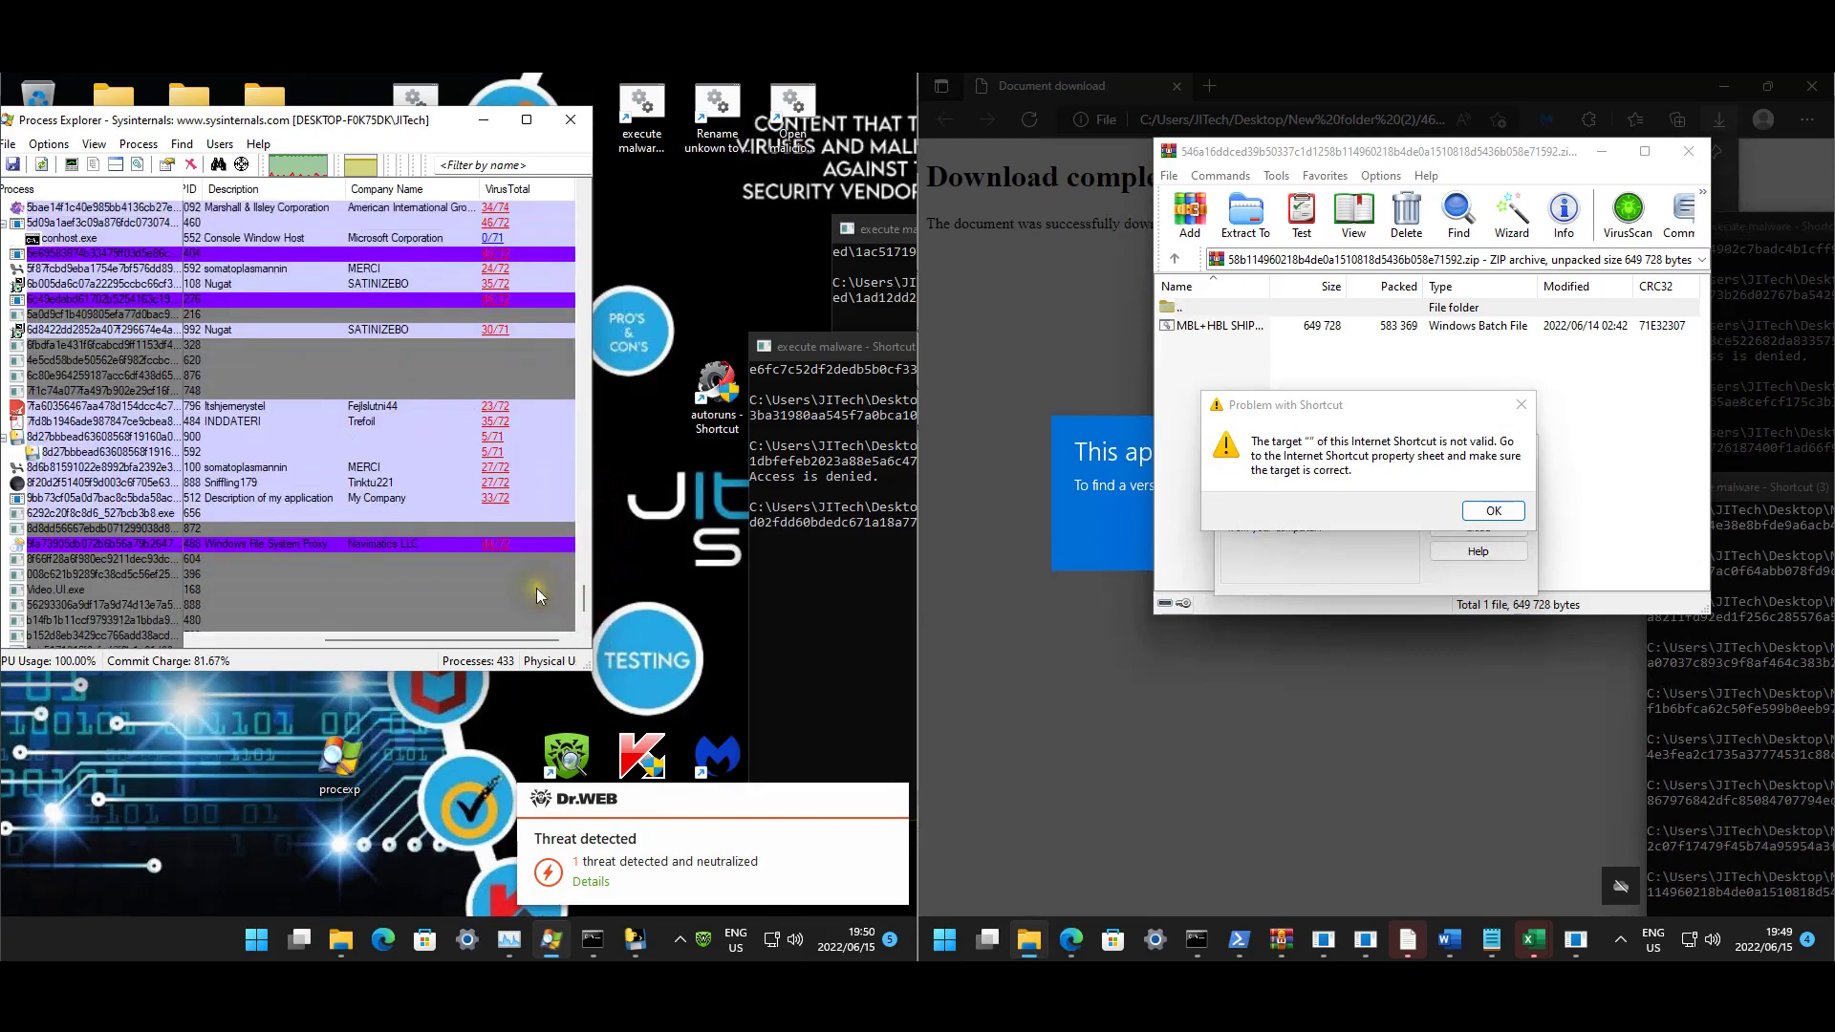
pyautogui.click(716, 258)
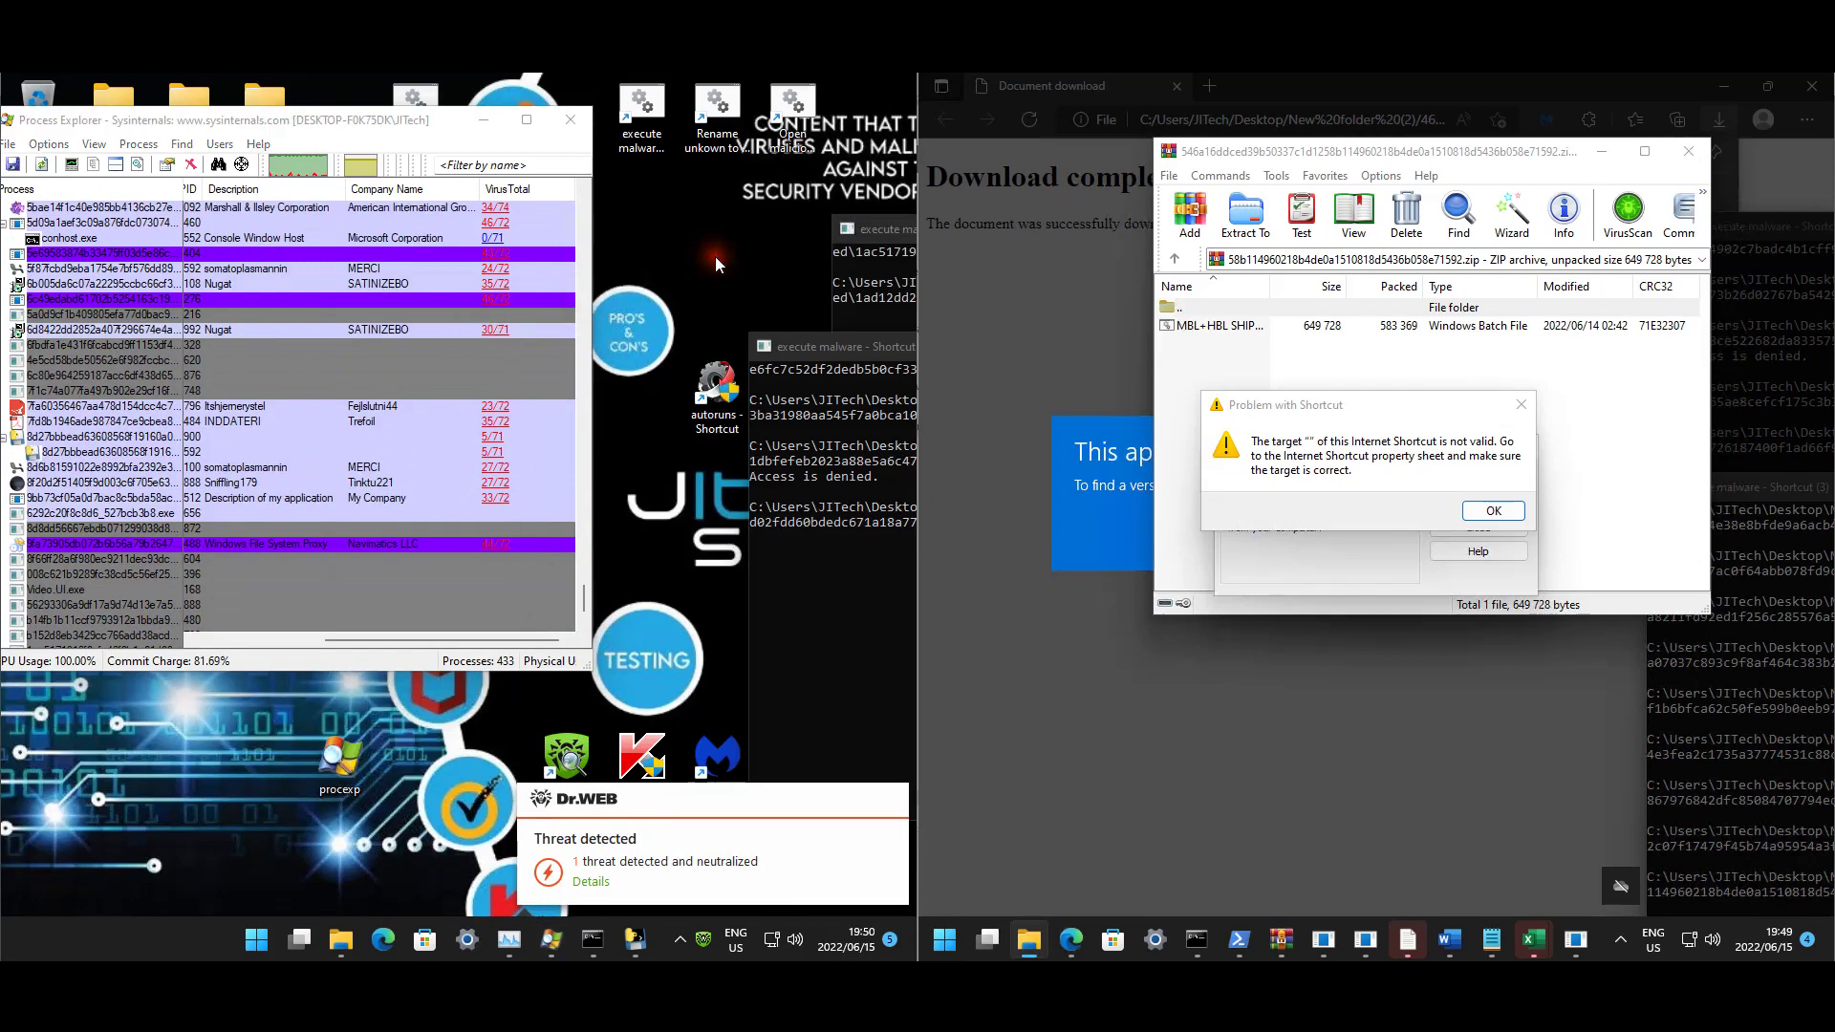
# Dismiss the invalid-shortcut error and bring the malware console windows forward.
pyautogui.click(1491, 510)
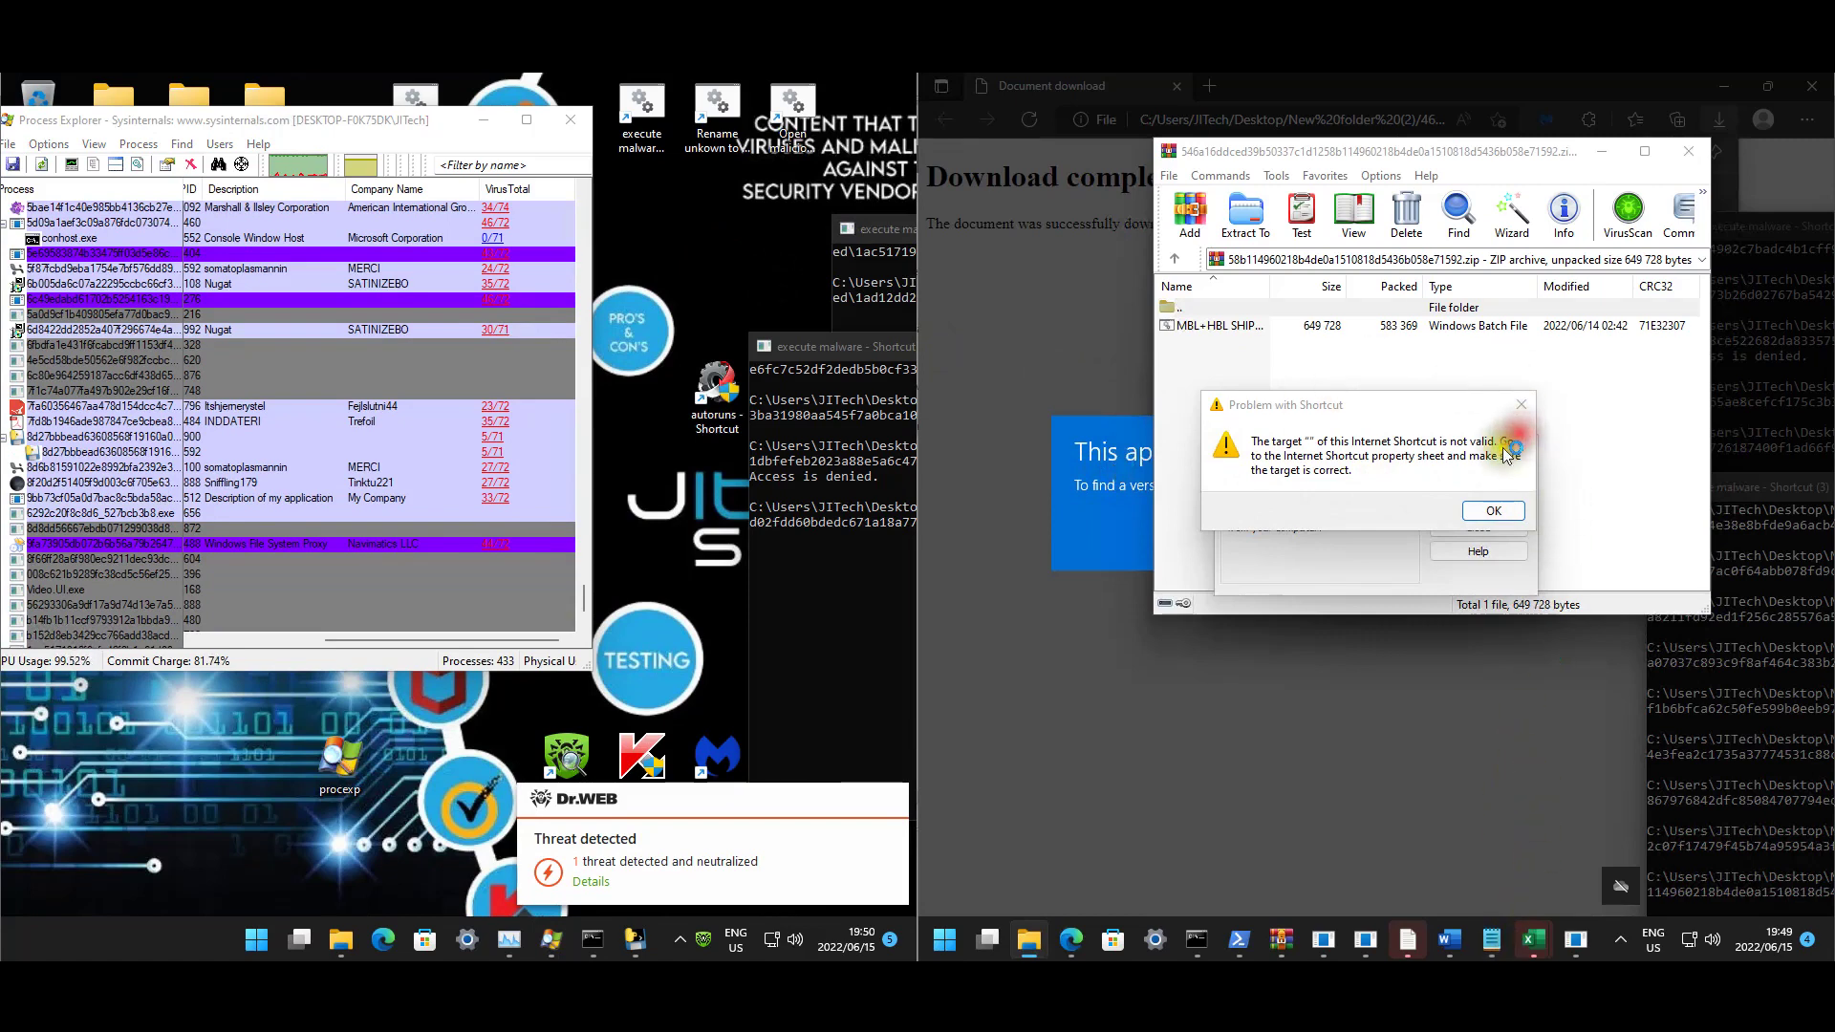
pyautogui.click(1298, 386)
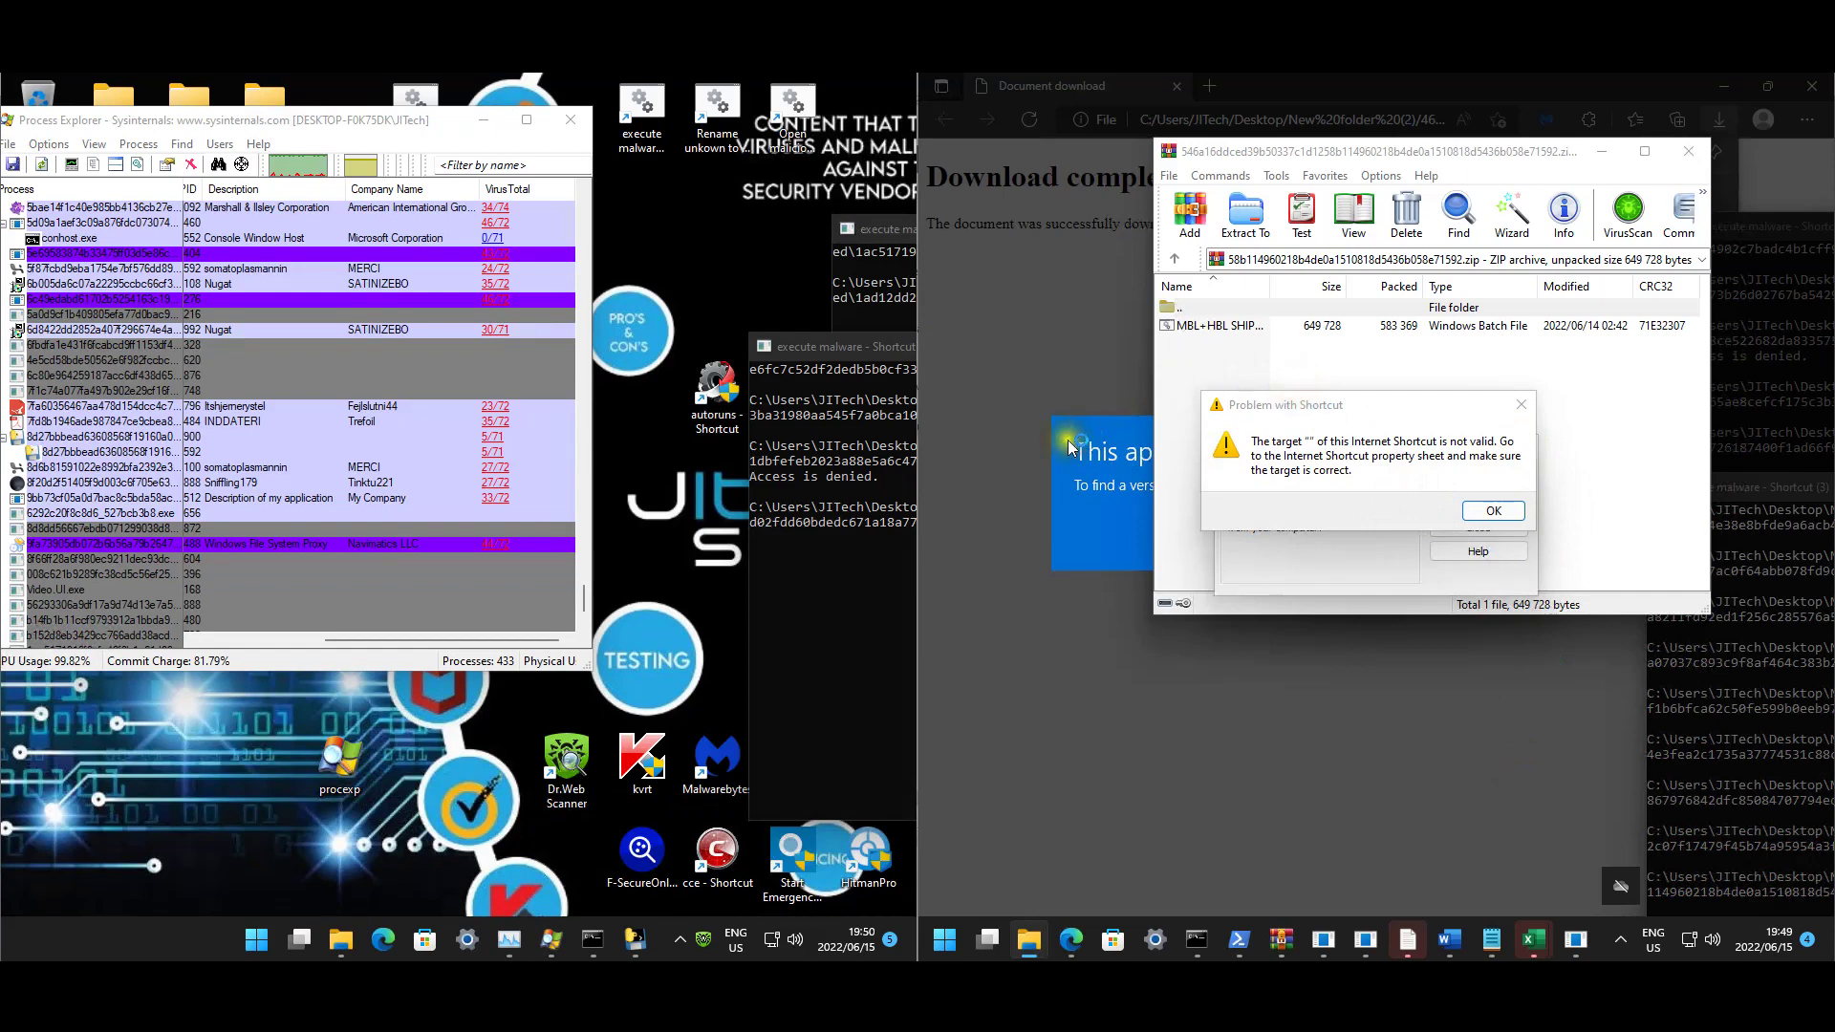
pyautogui.click(836, 491)
pyautogui.click(880, 281)
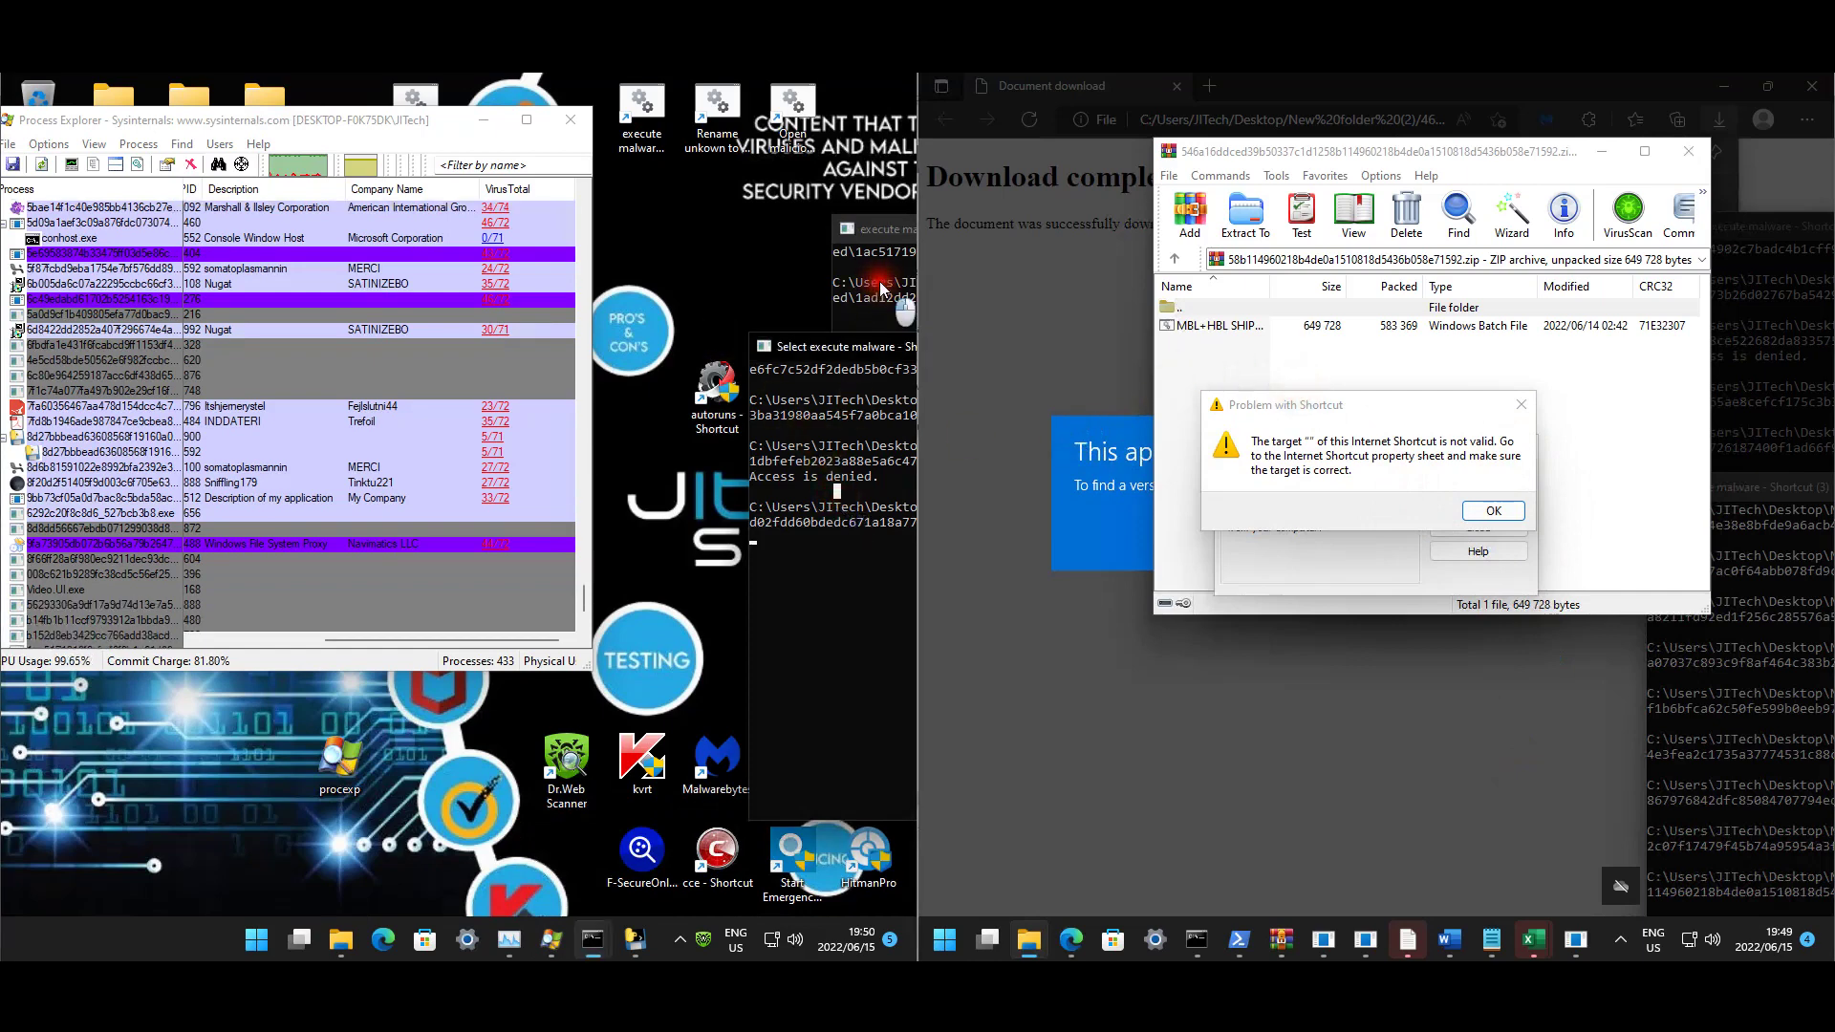
pyautogui.click(881, 297)
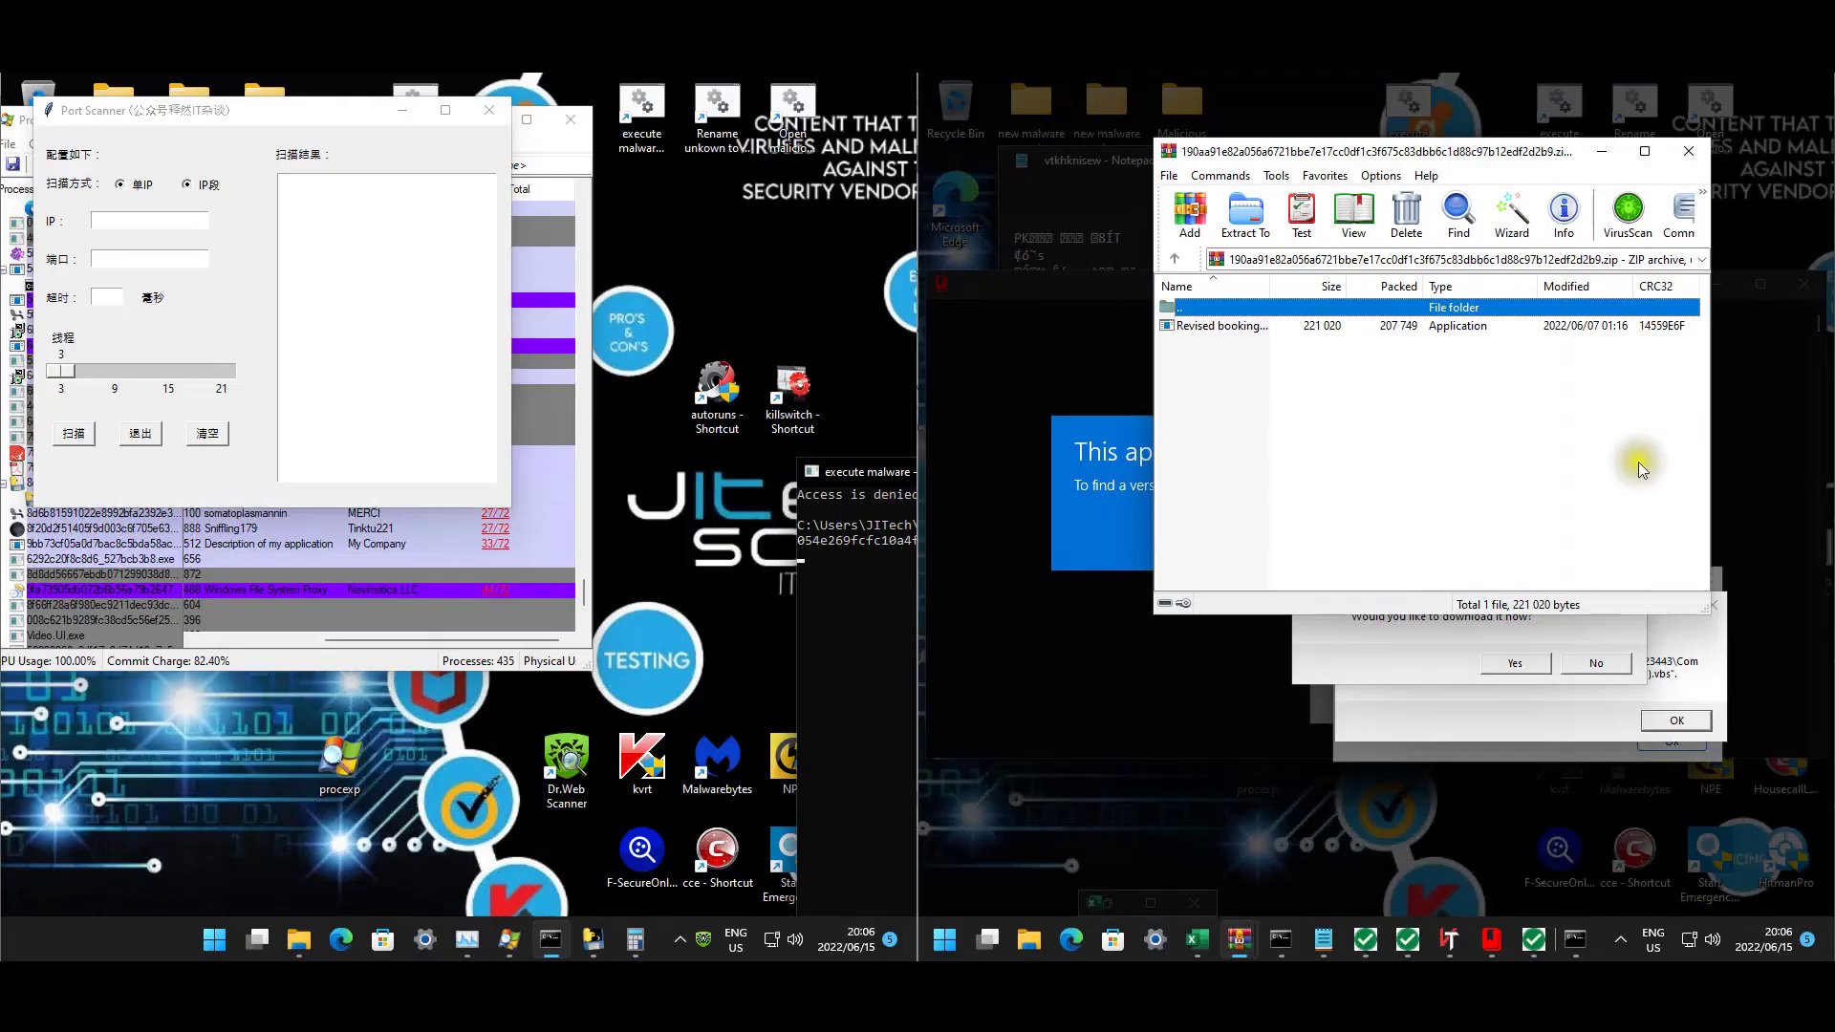
# Run Revised bookings_pdf.exe from WinRAR, decline the .NET runtime download, and close the console.
pyautogui.doubleClick(1260, 327)
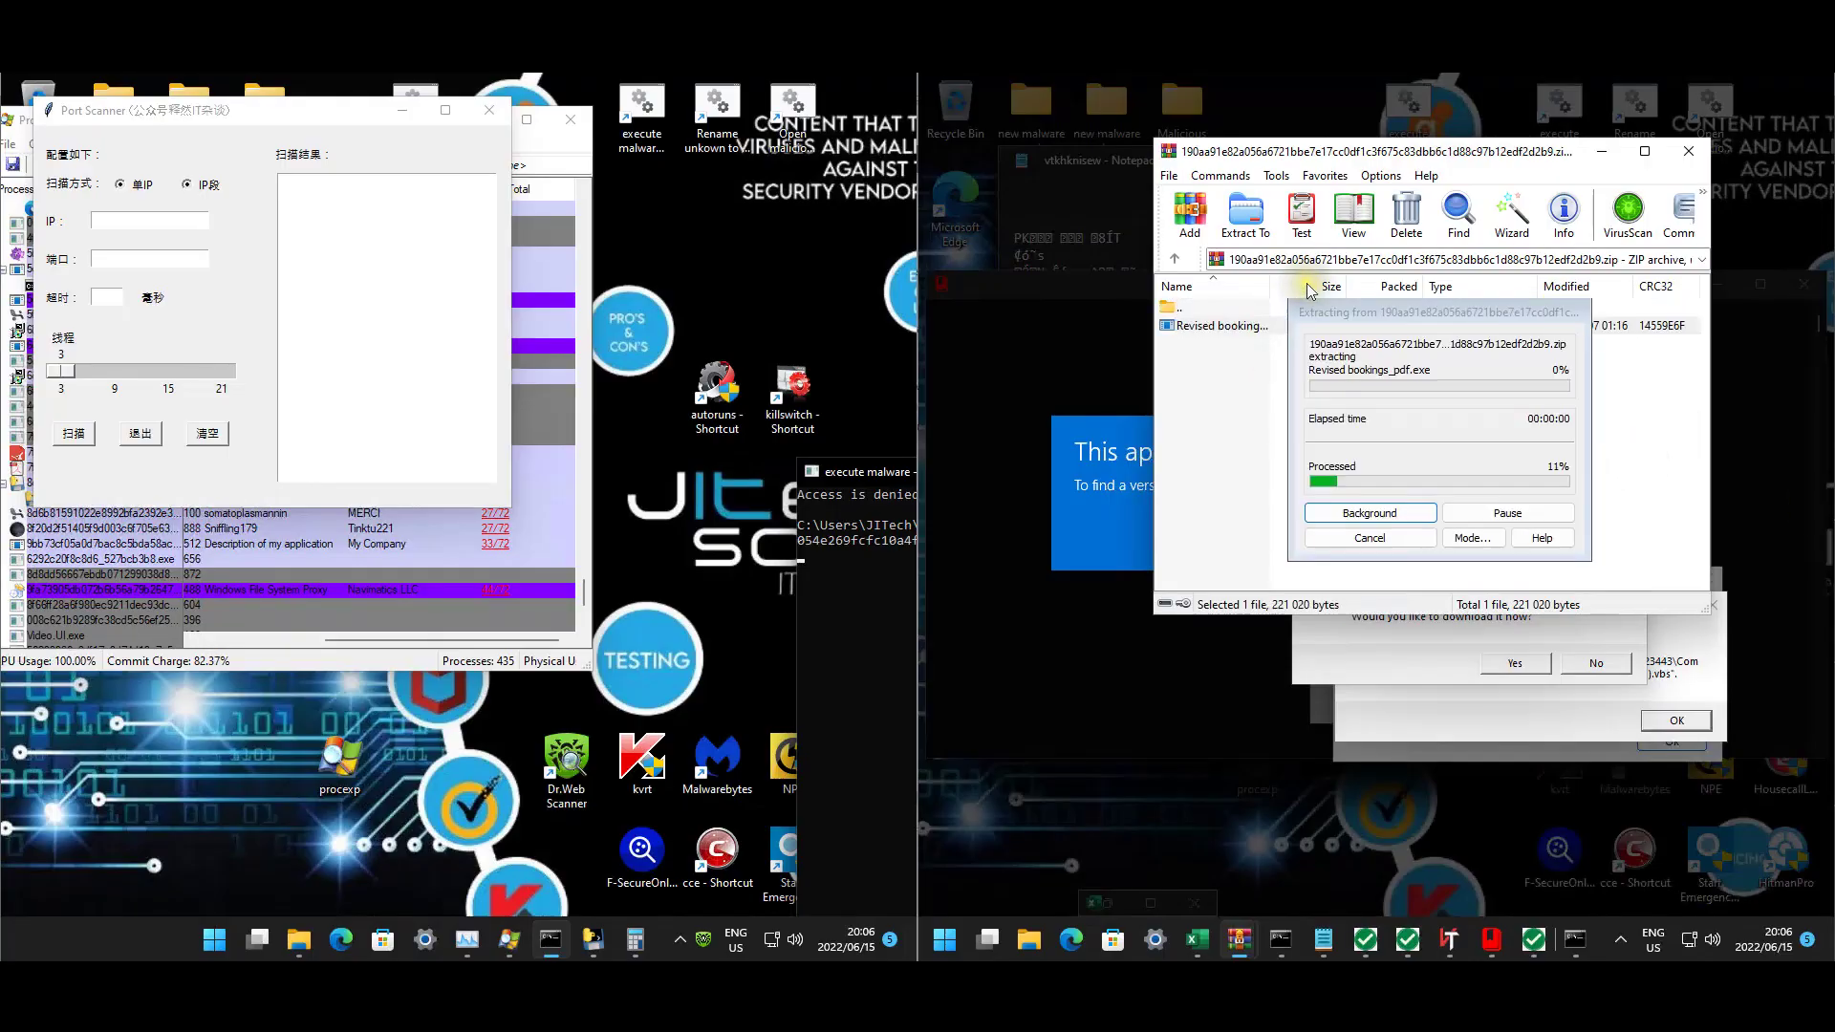
pyautogui.click(1688, 151)
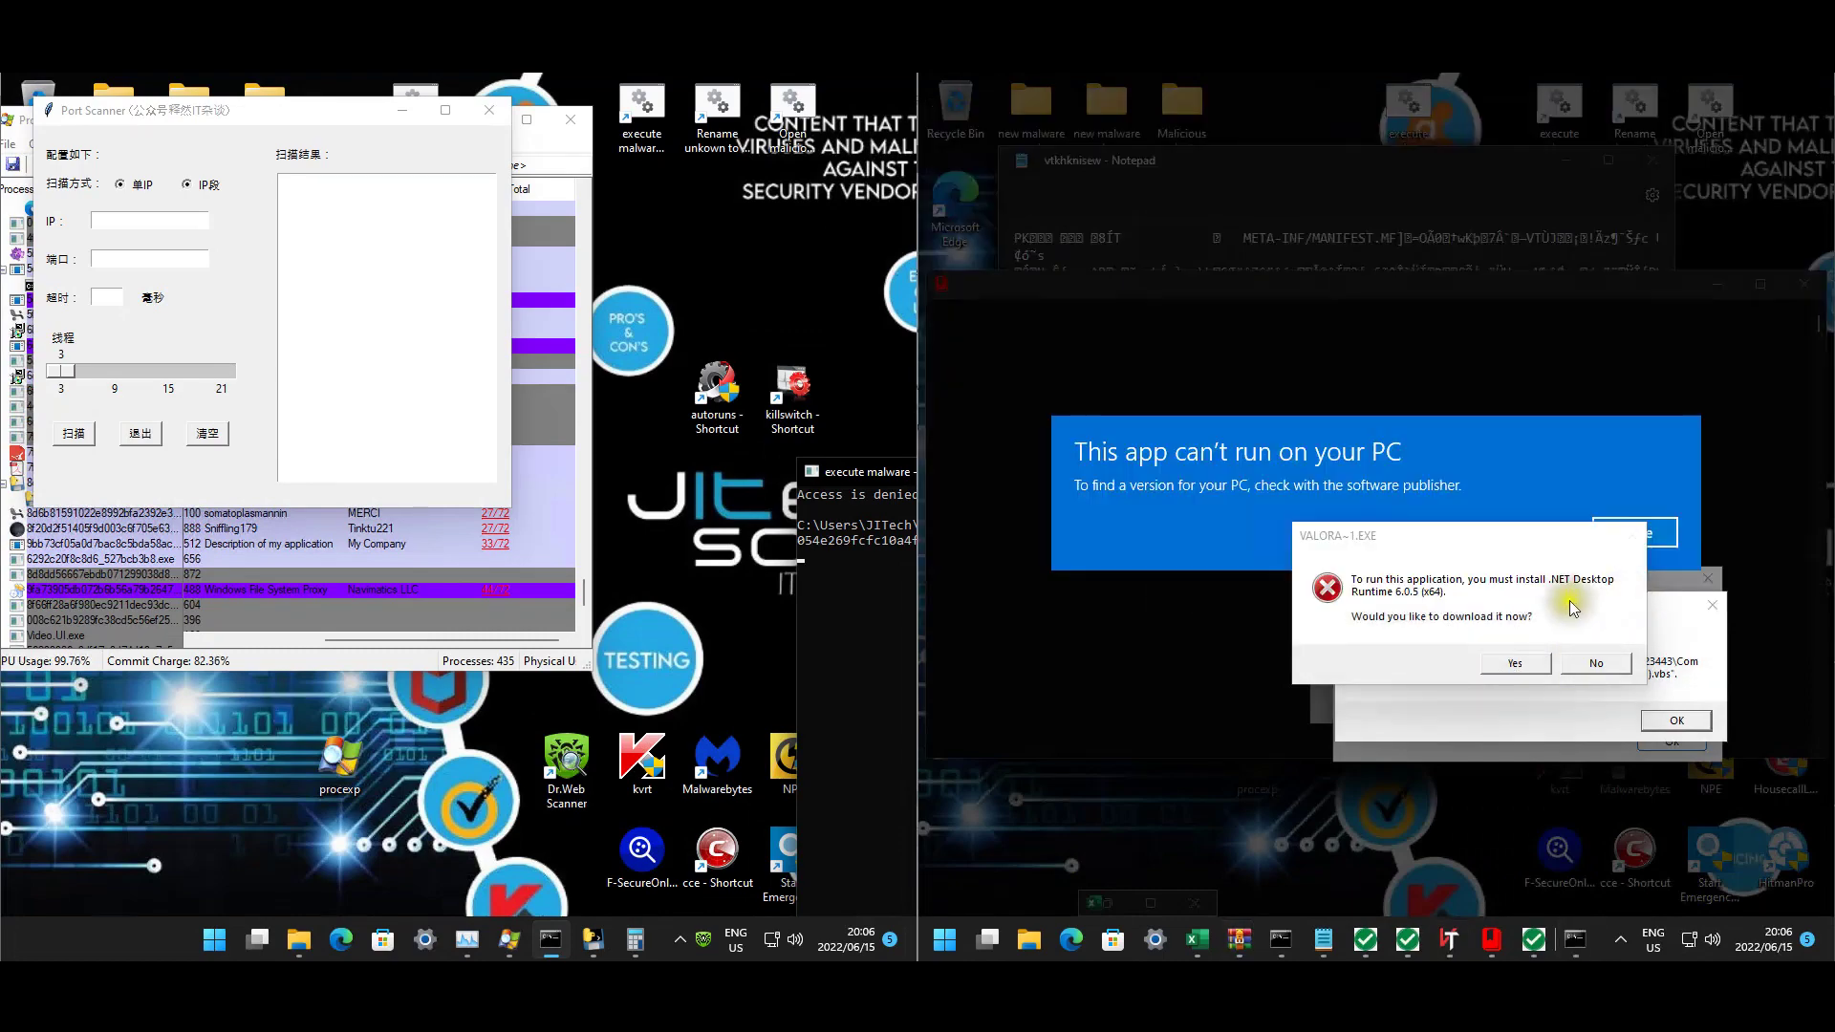
pyautogui.click(1596, 663)
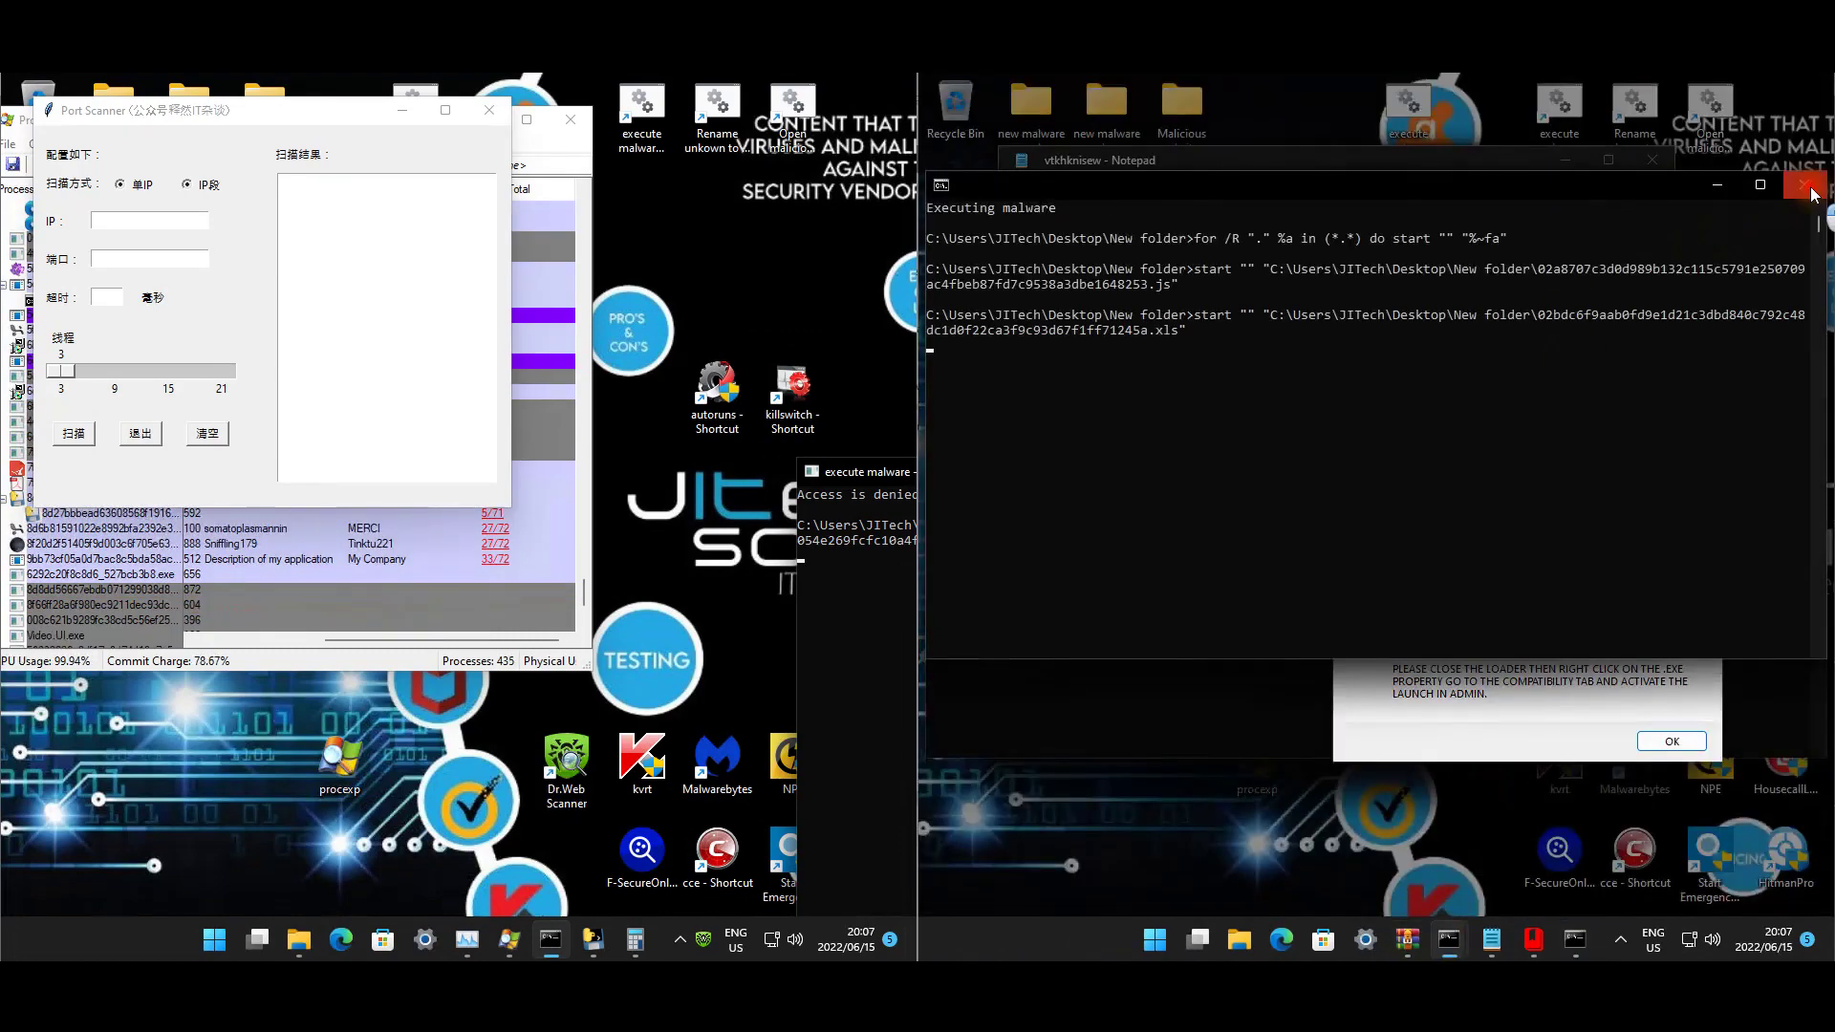
pyautogui.click(1813, 194)
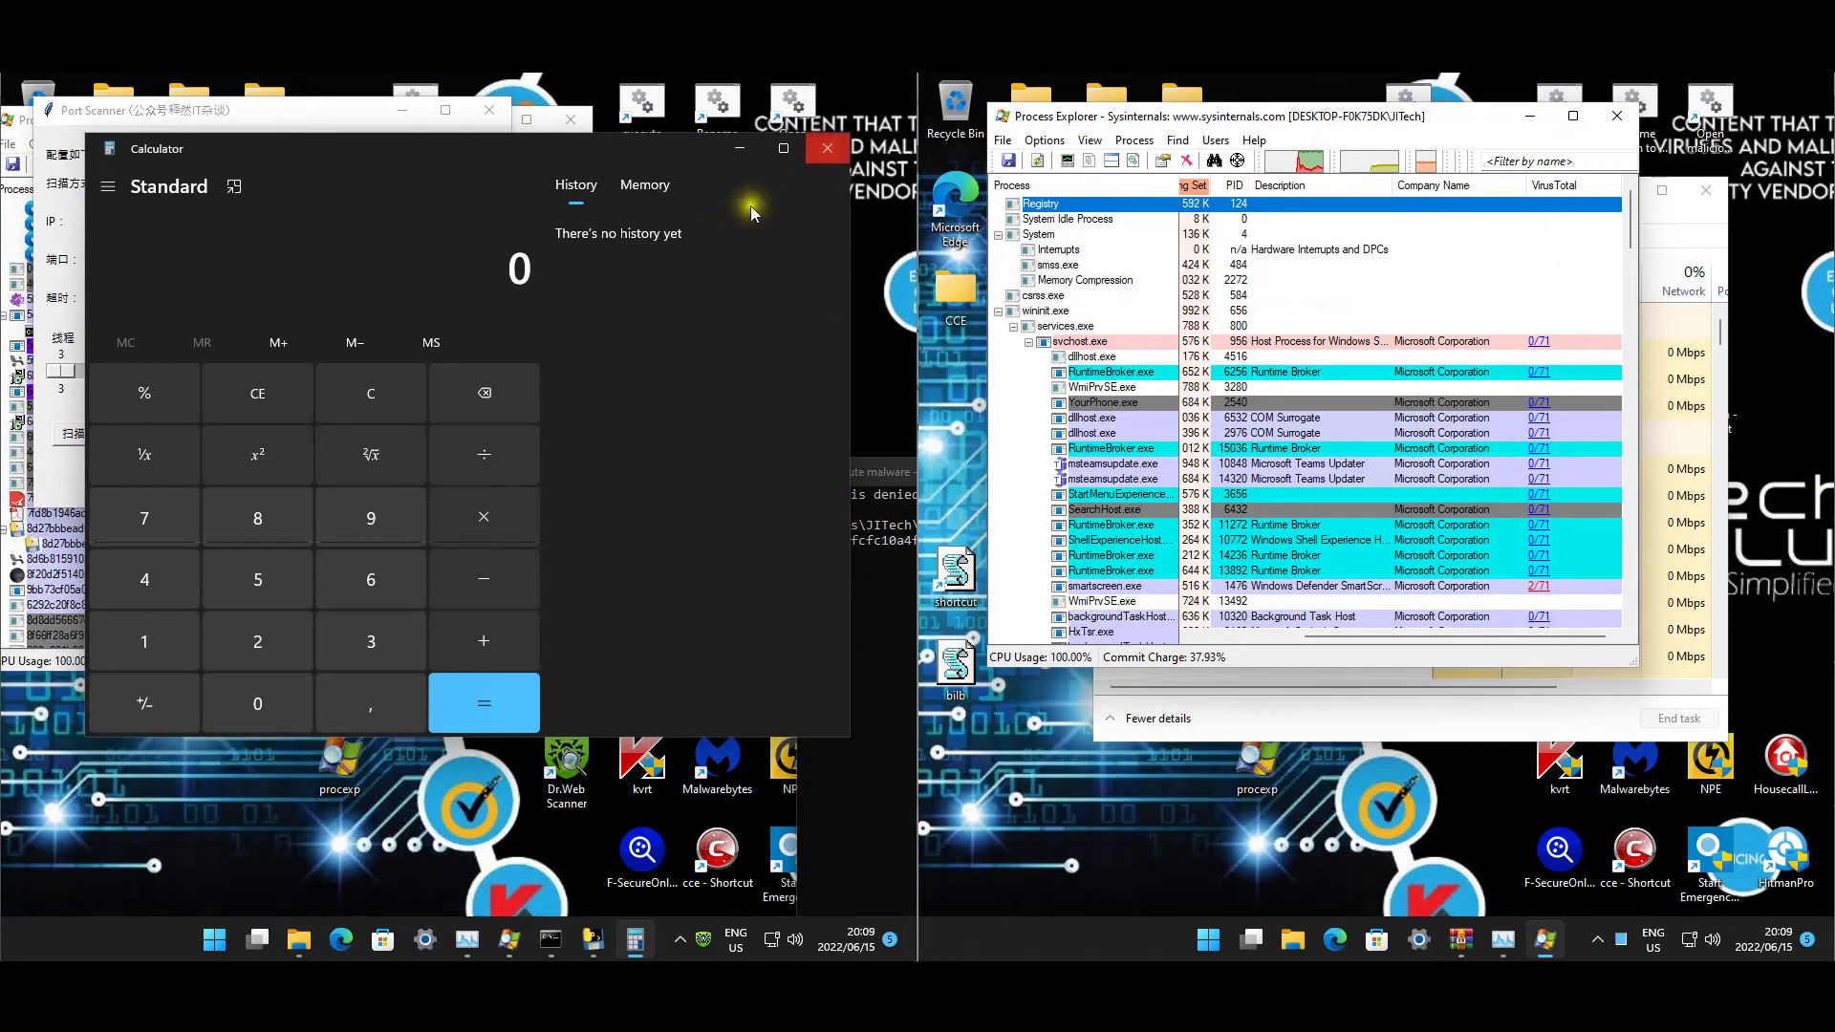
# Close the Calculator, Port Scanner, empty console and Process Explorer windows on the Dr.Web machine.
pyautogui.click(827, 149)
pyautogui.click(499, 113)
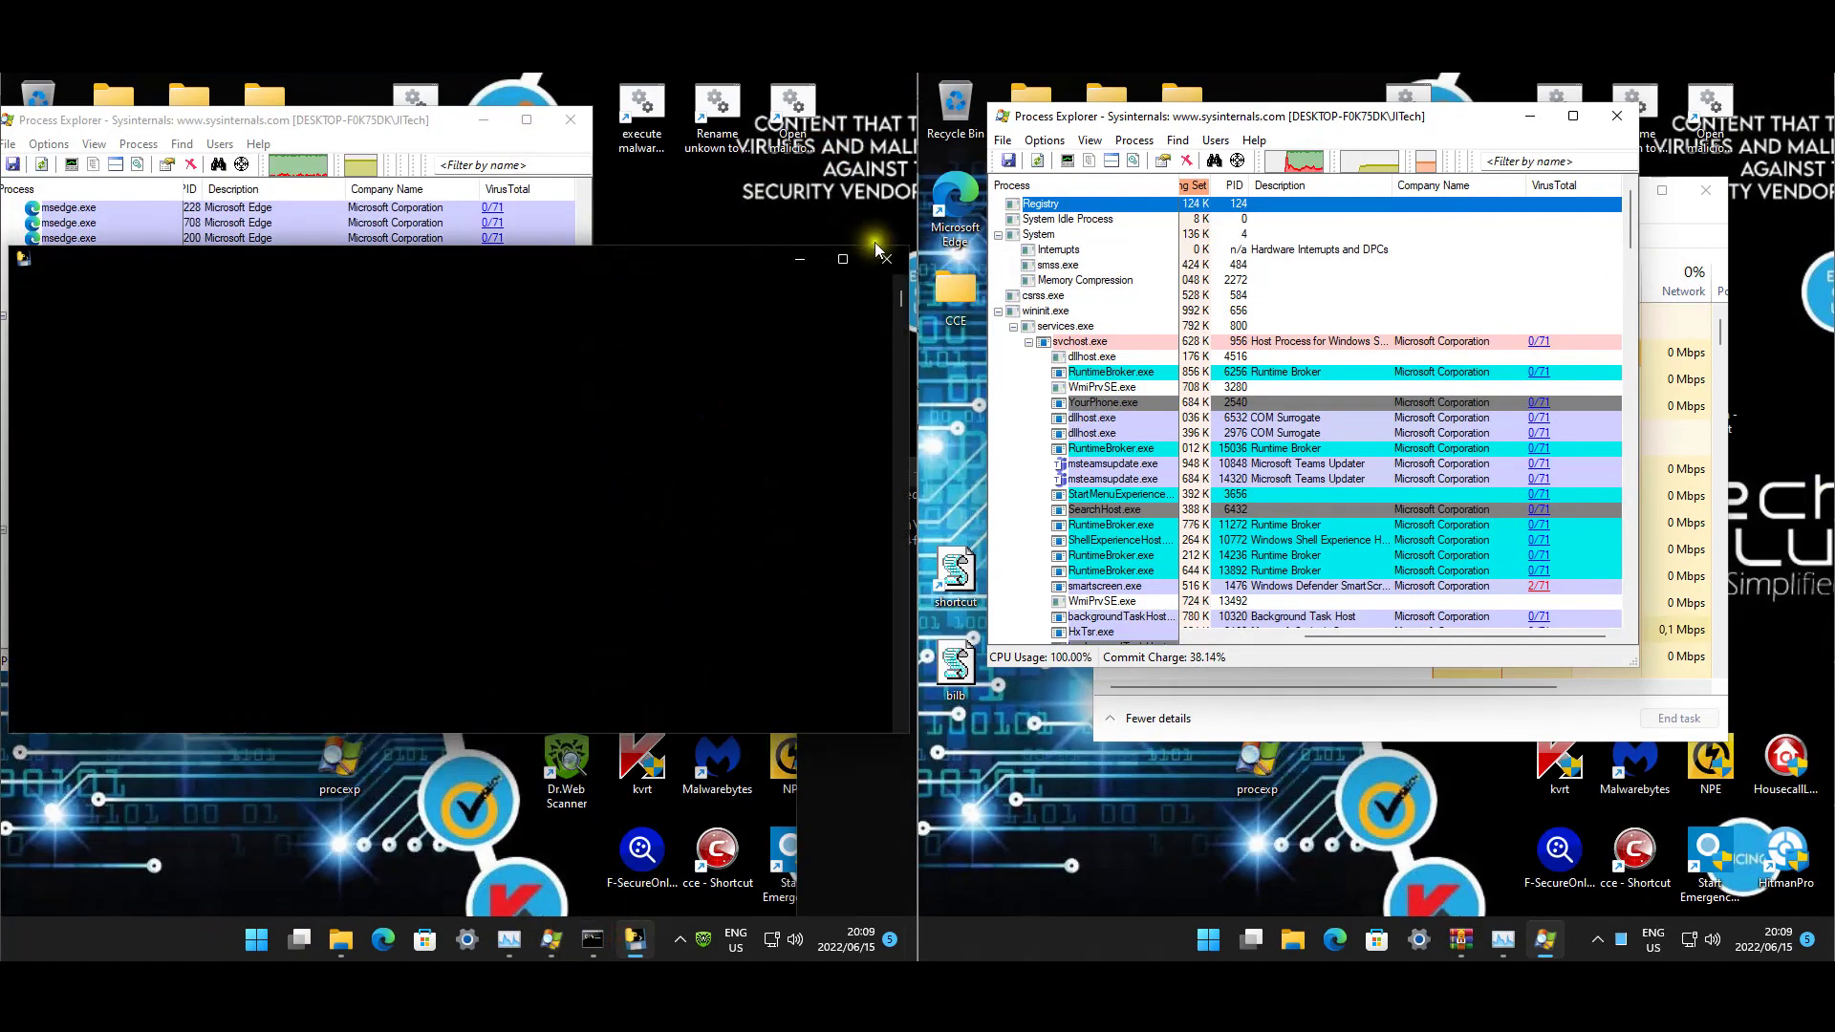
pyautogui.click(879, 256)
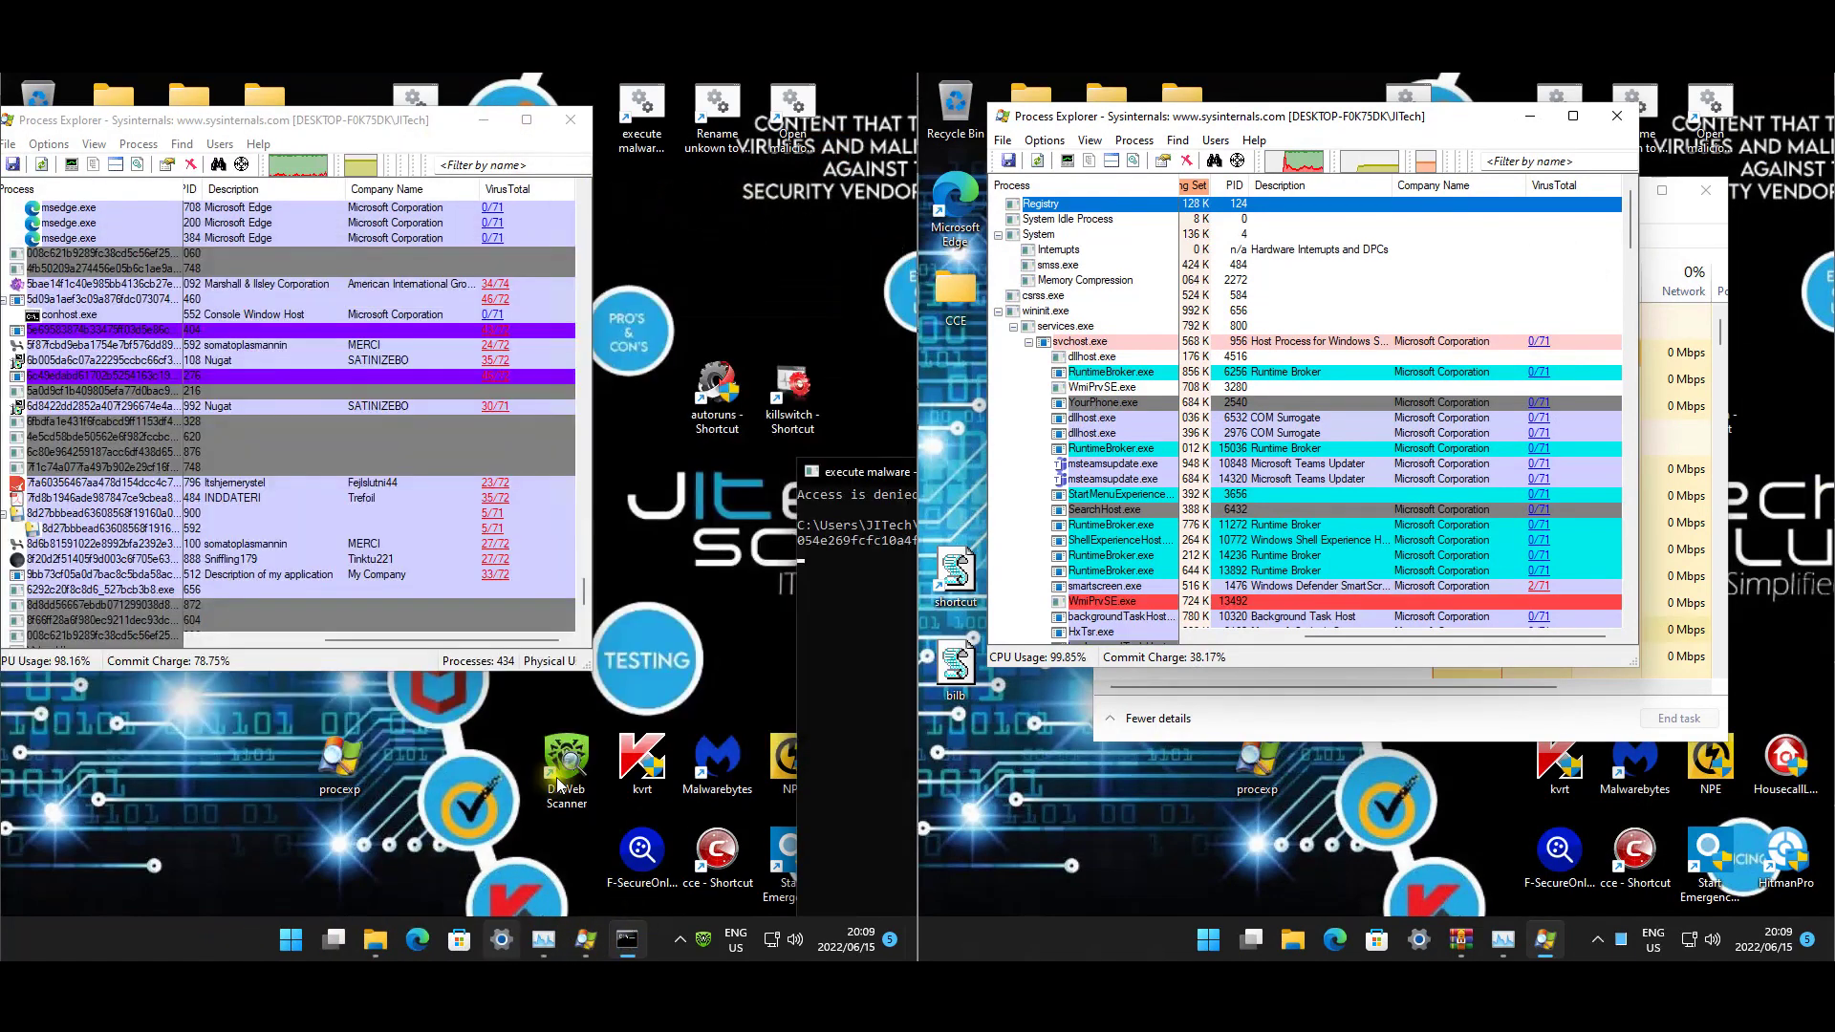
pyautogui.click(571, 125)
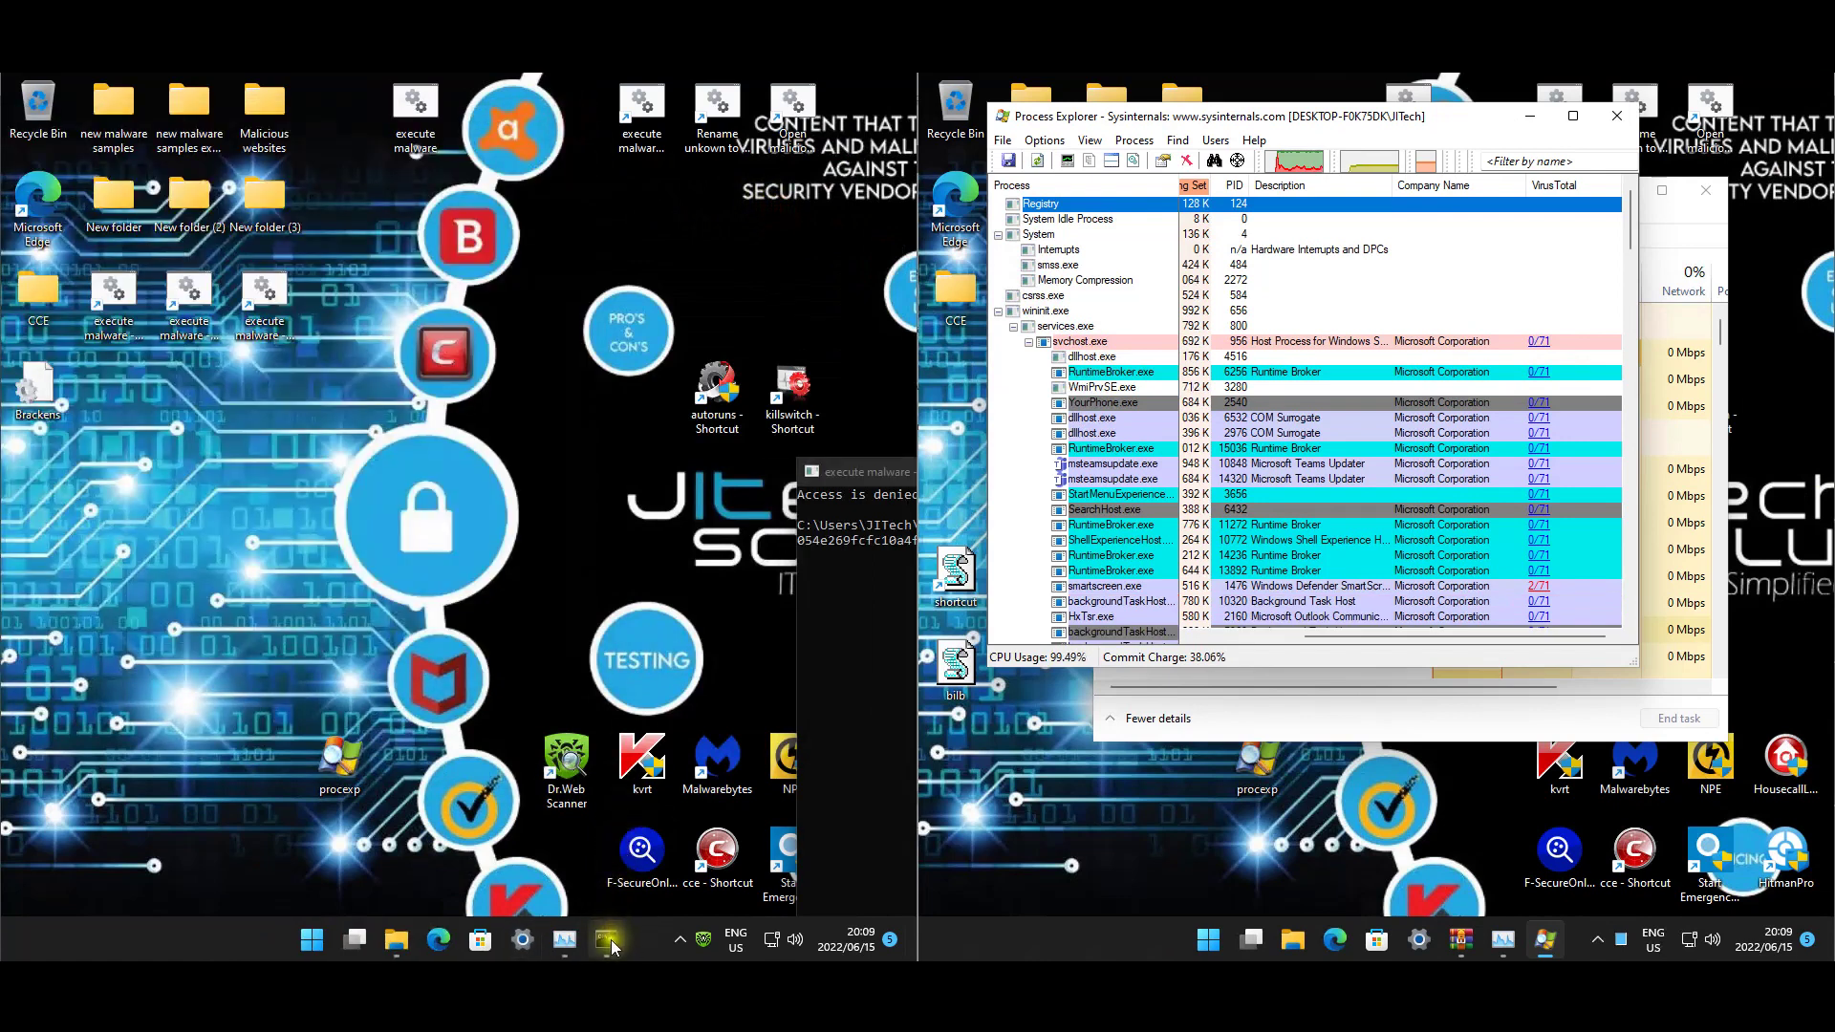
# Inspect the Dr.Web machine's startup entries, including the Realtek items, in Task Manager's full view.
pyautogui.click(563, 940)
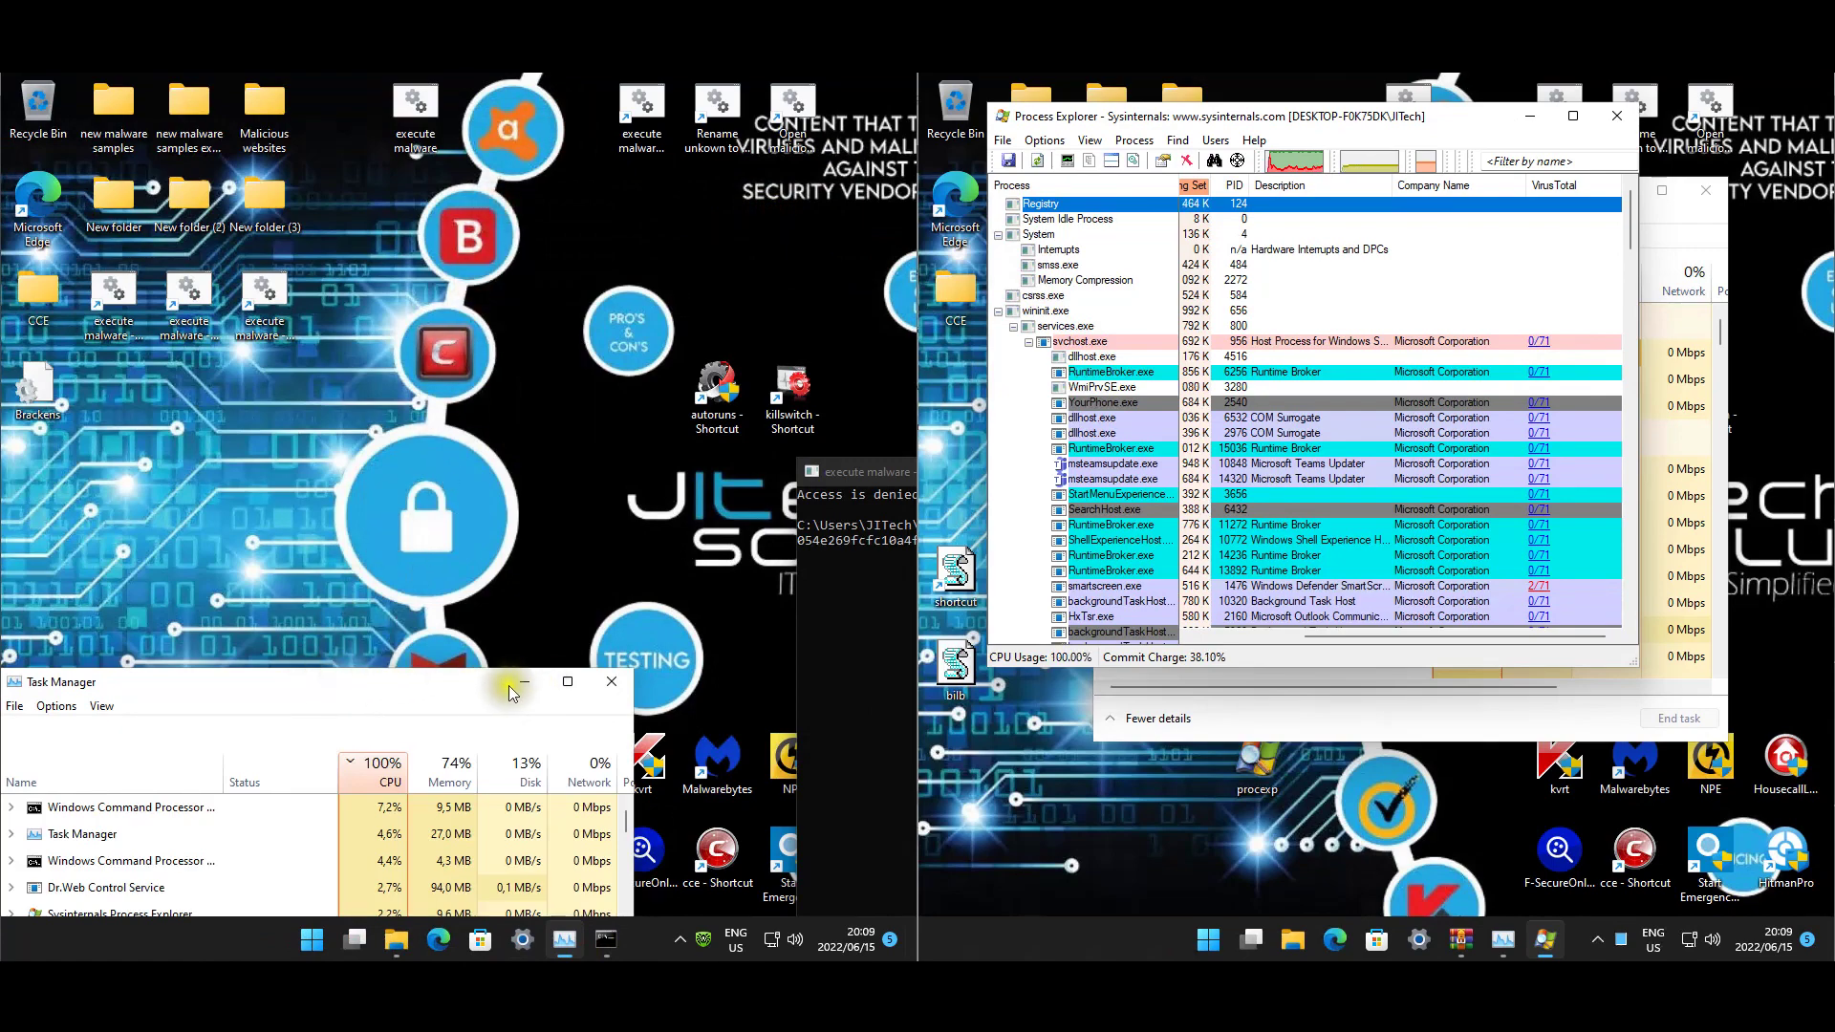
pyautogui.click(437, 674)
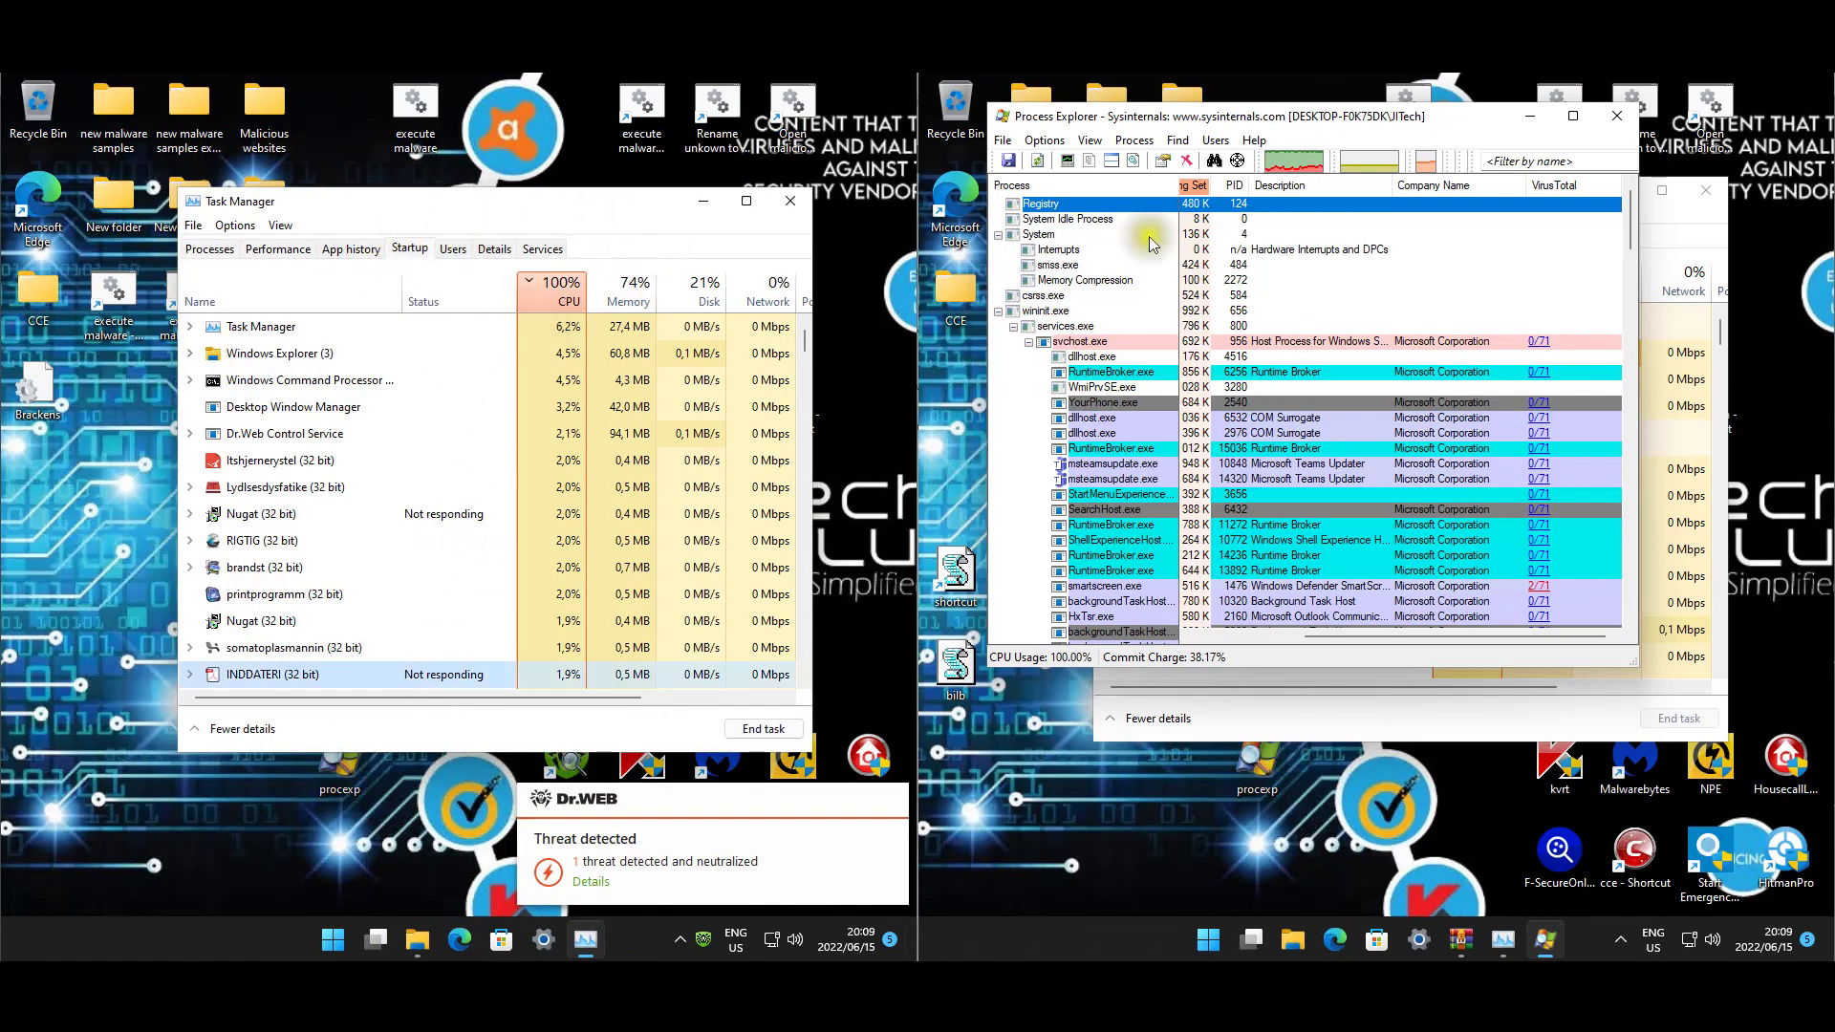
pyautogui.click(1677, 222)
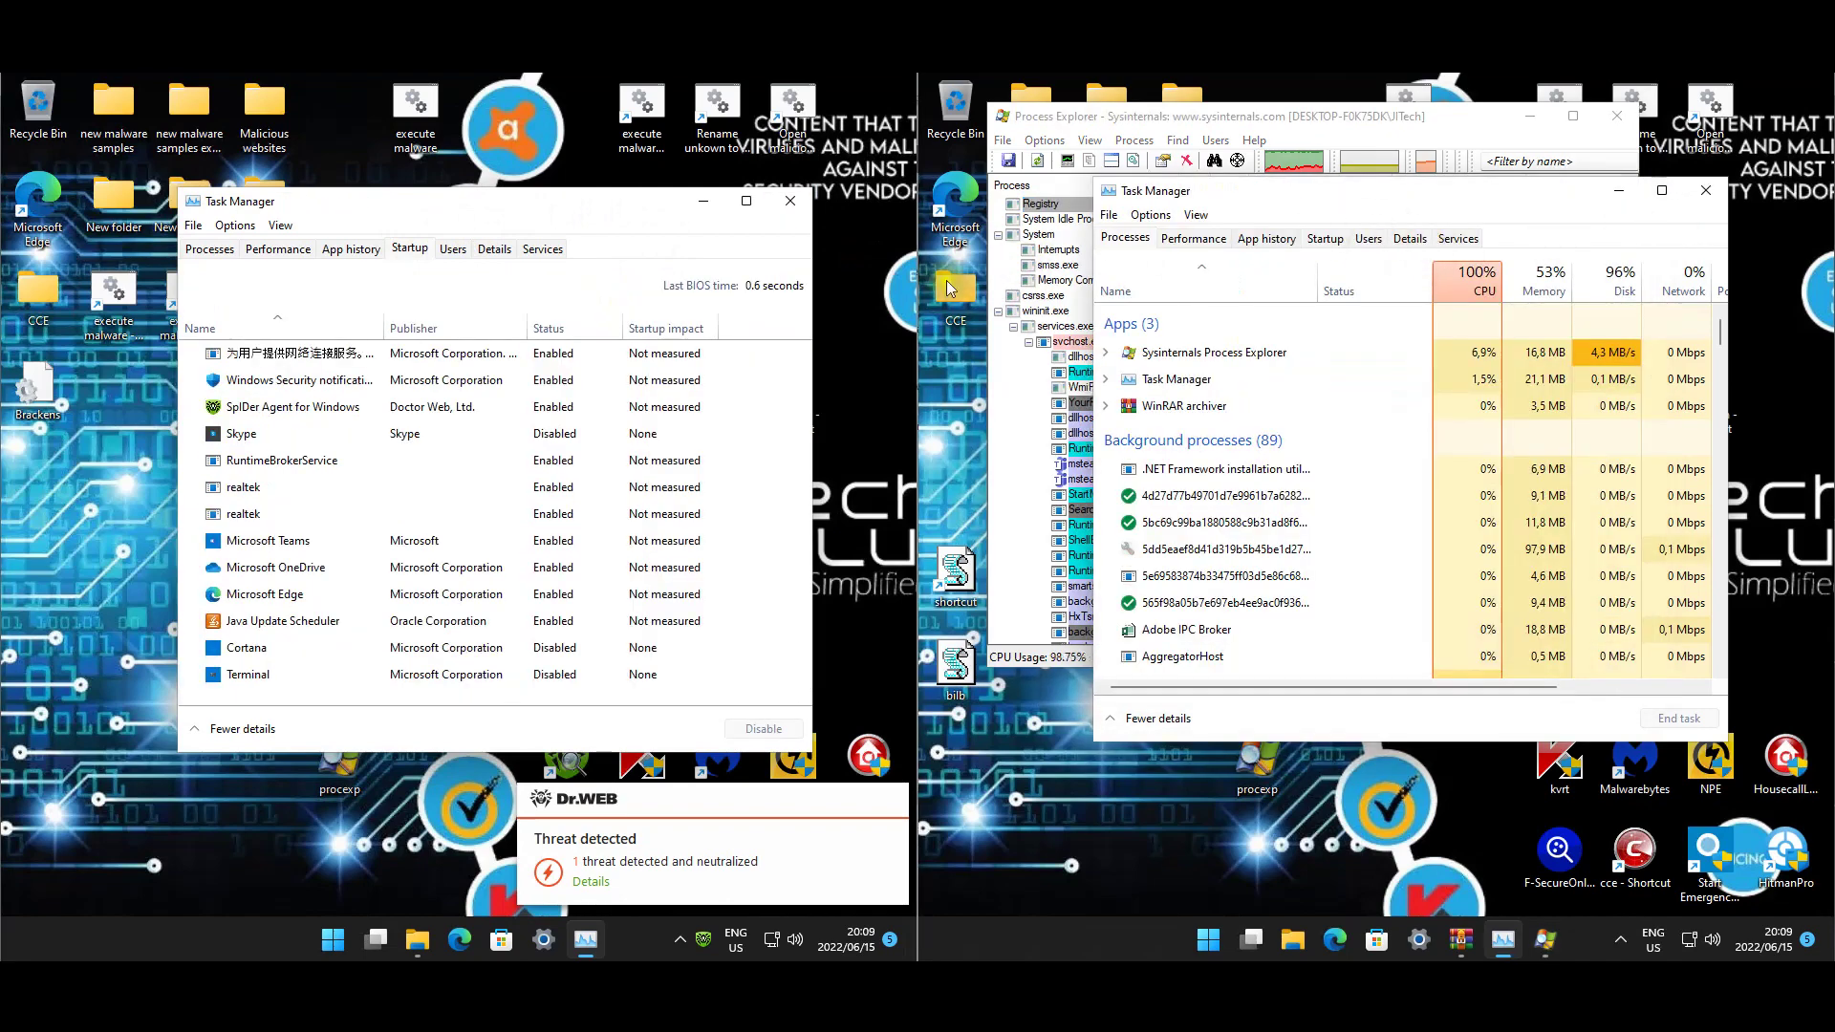
pyautogui.click(294, 361)
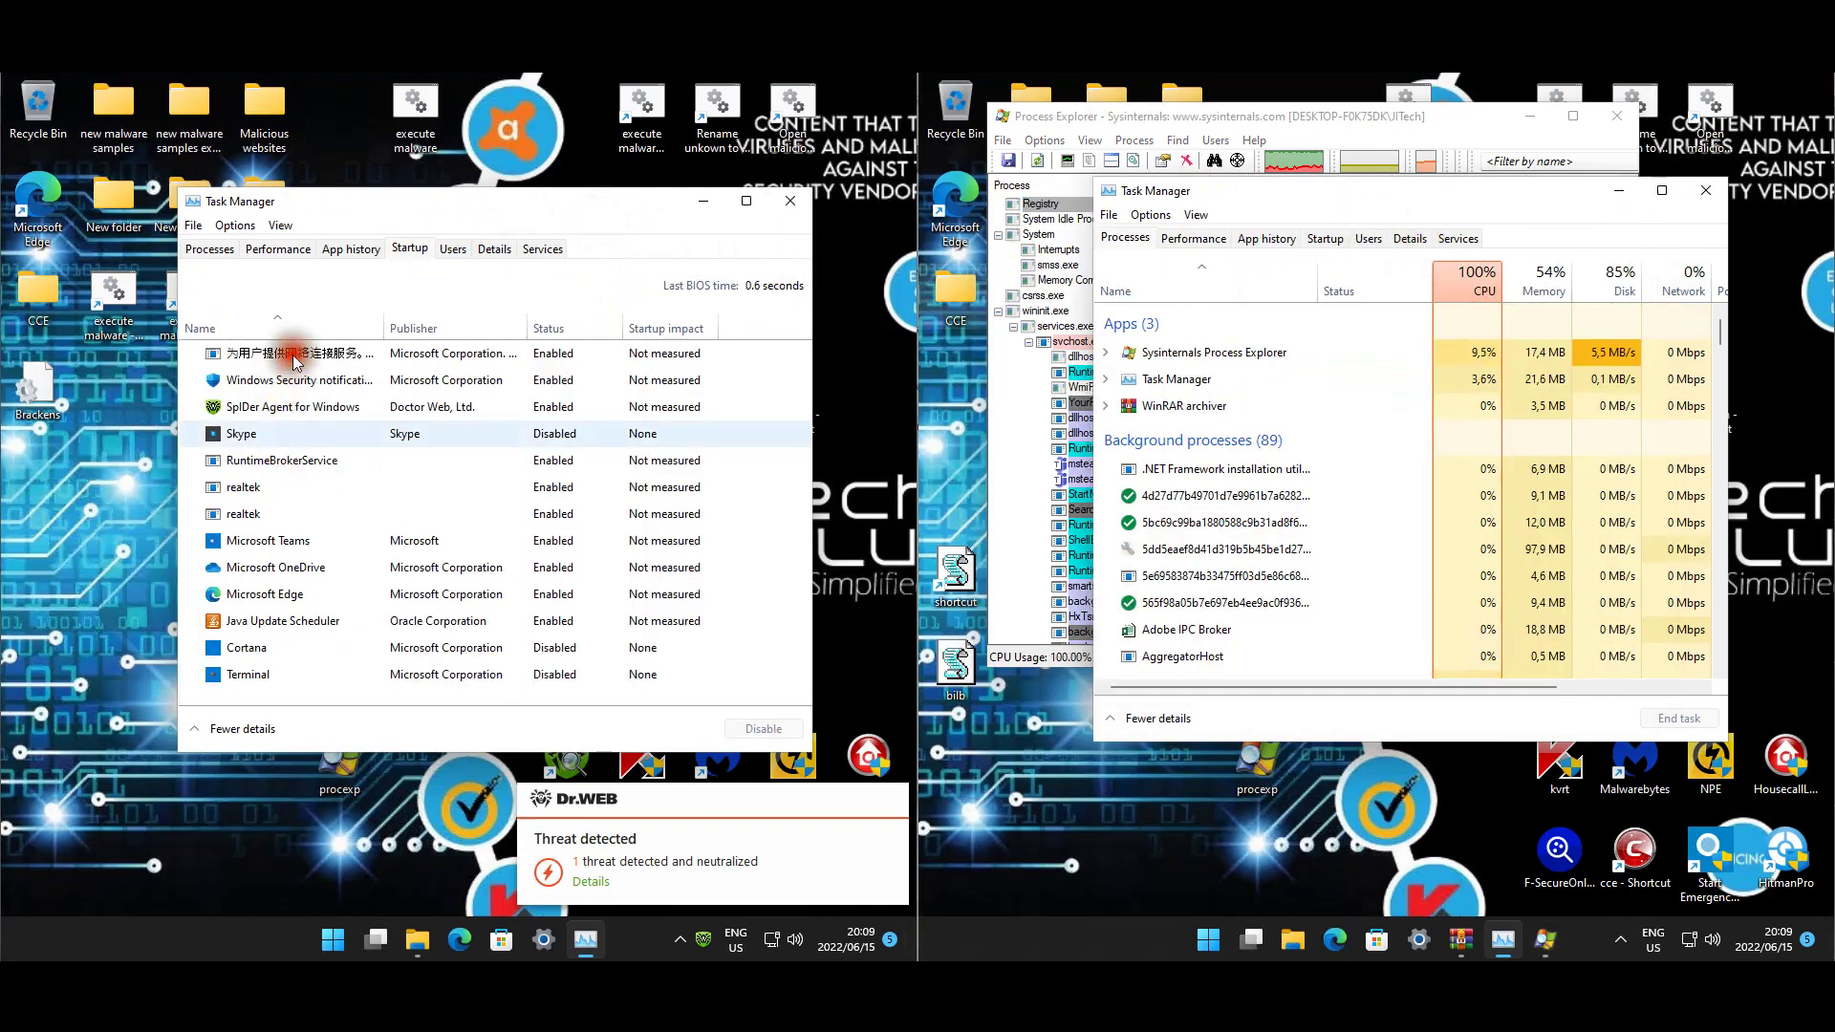
pyautogui.click(241, 488)
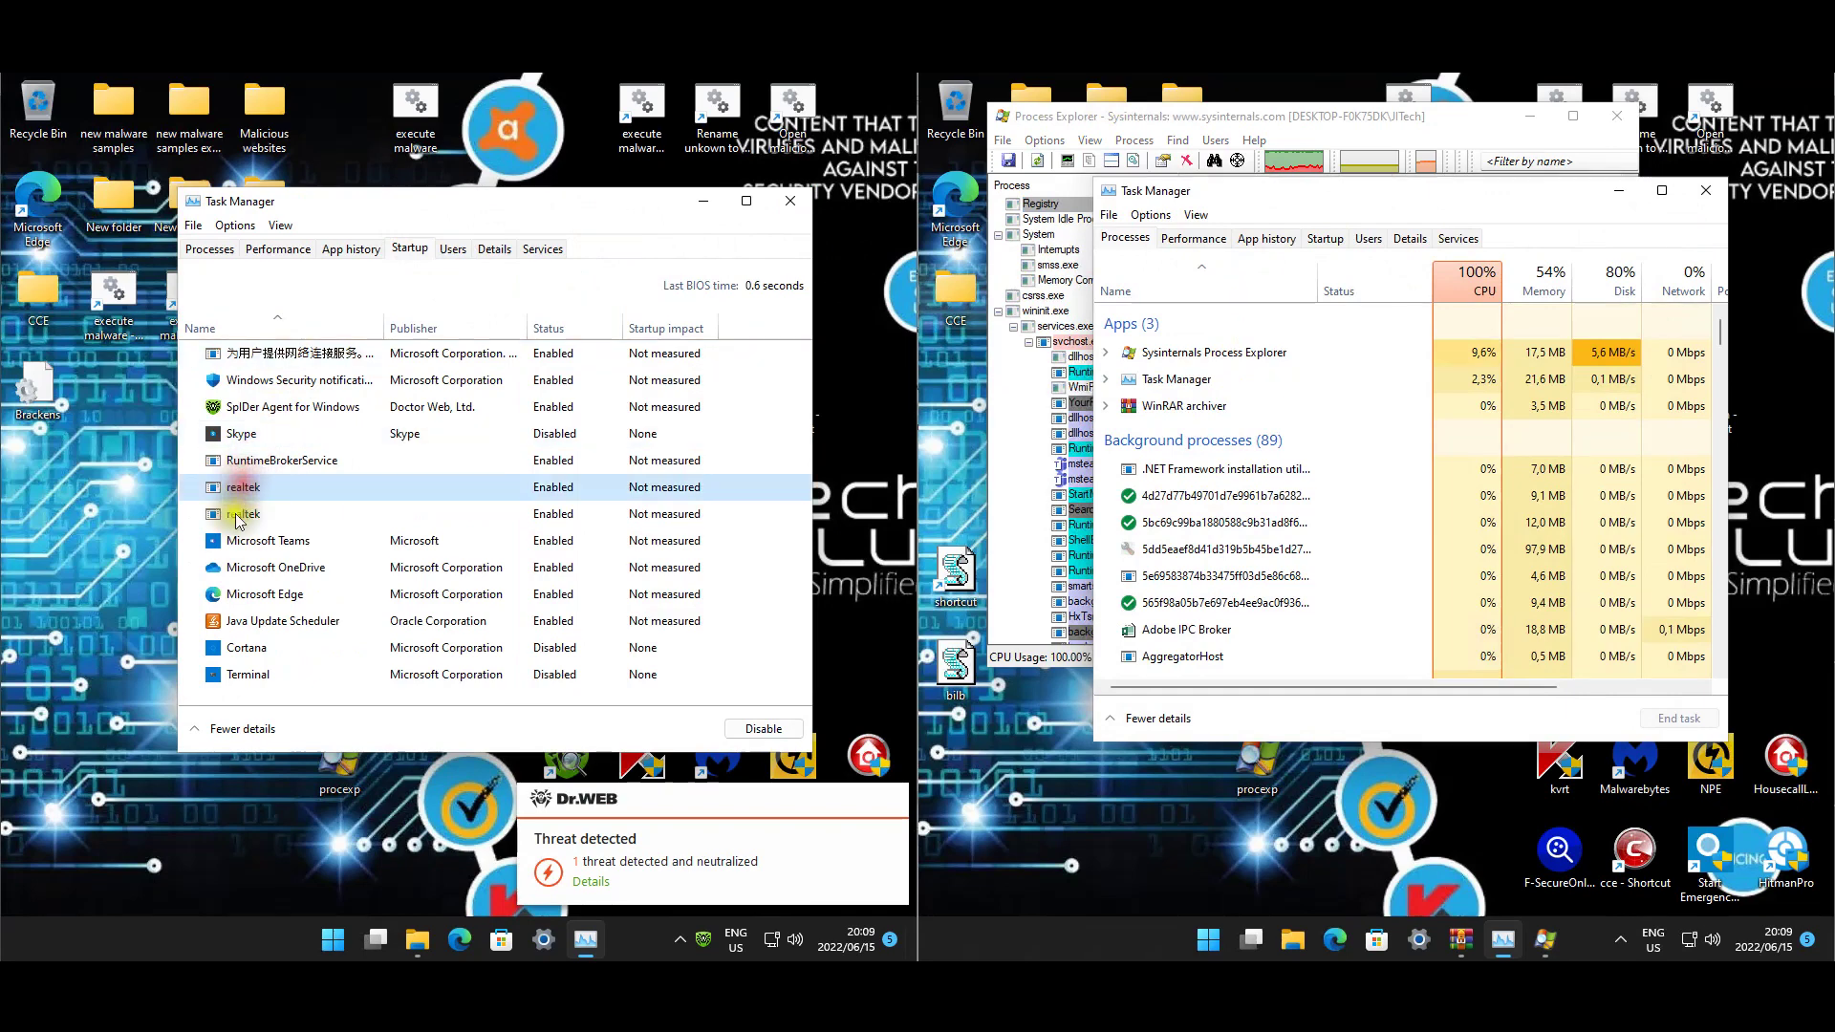
pyautogui.click(239, 516)
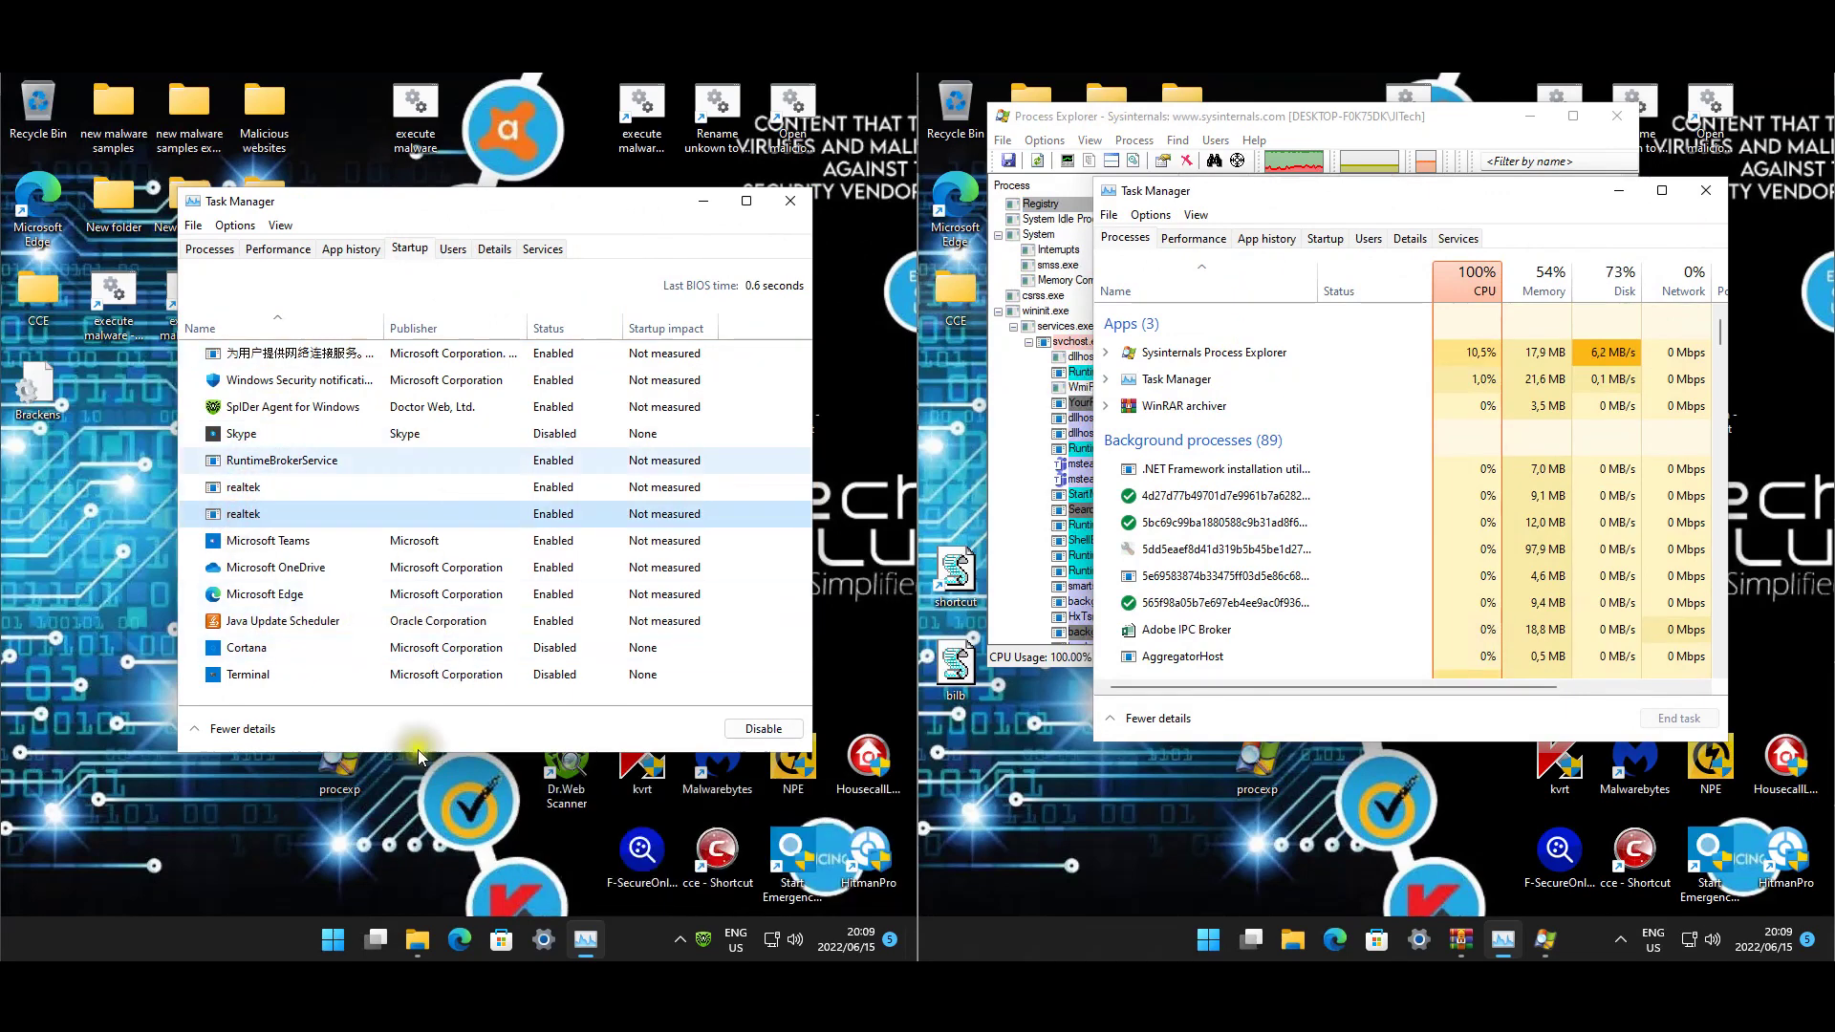
pyautogui.click(801, 205)
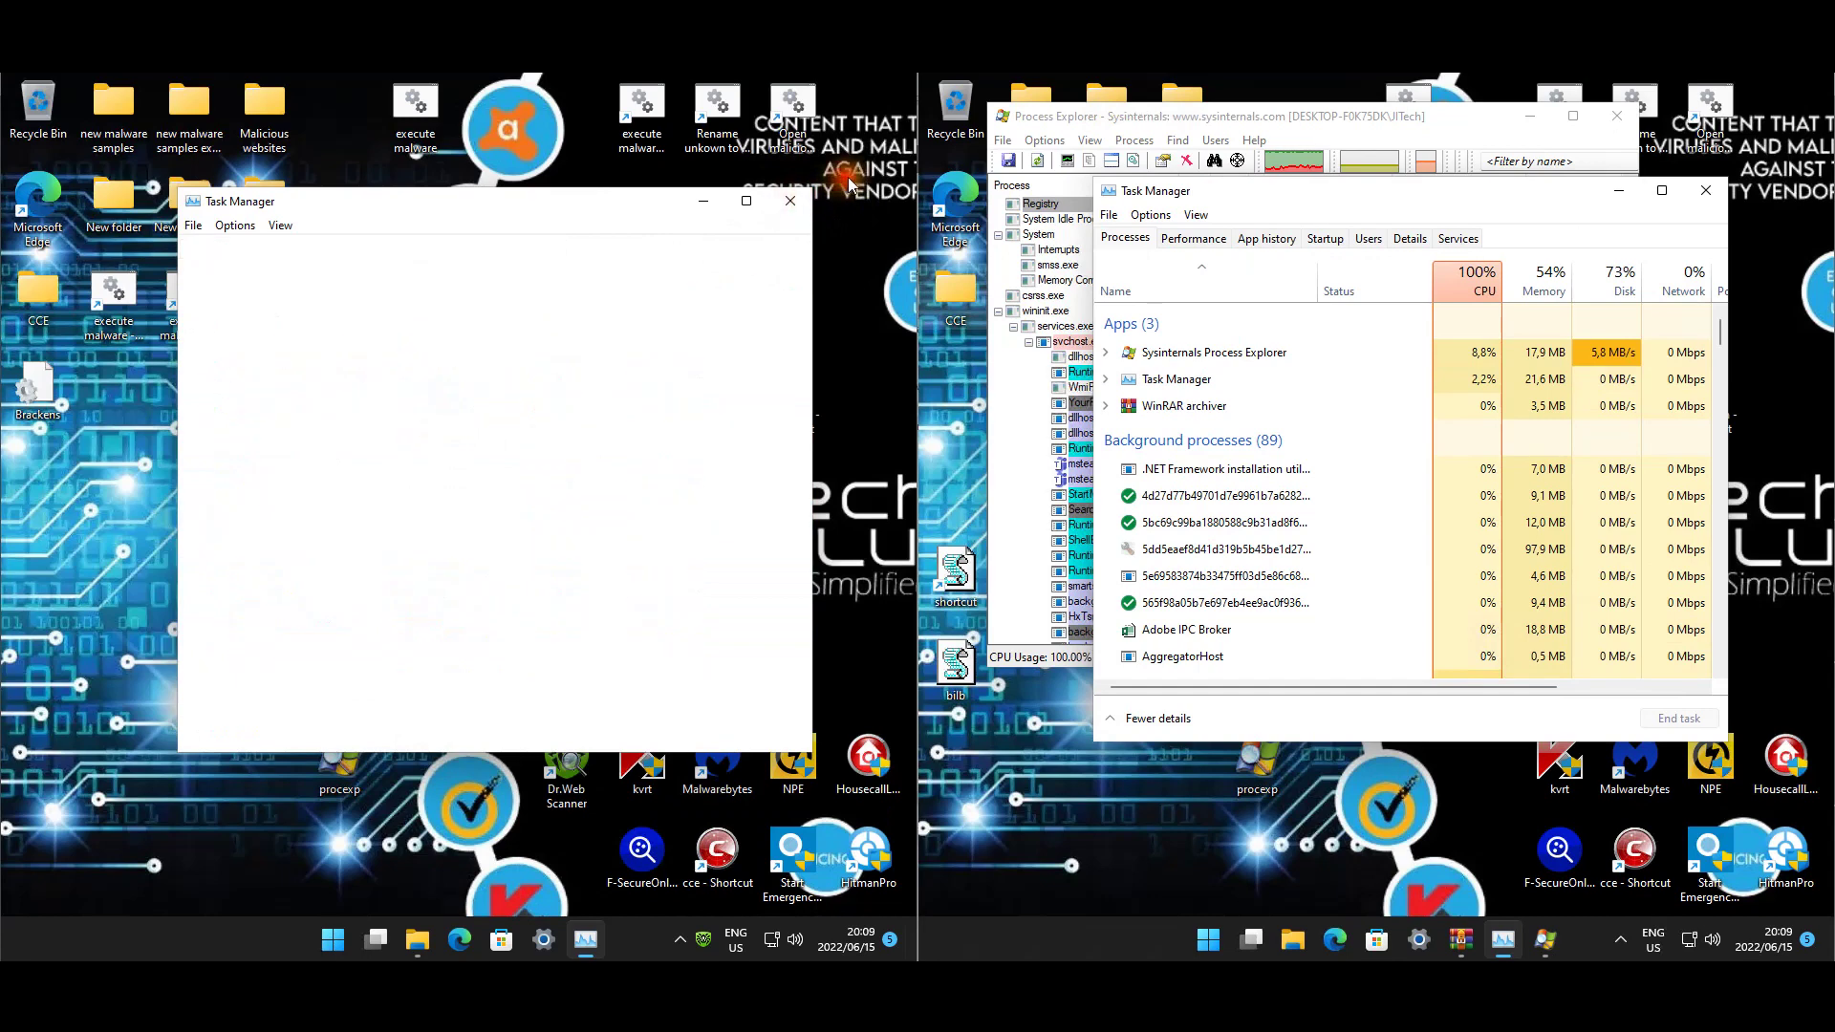
pyautogui.click(1340, 196)
# Scroll through the Malwarebytes machine's Startup list, revealing entries like FuJoSGMkge and Hworm.
pyautogui.click(1326, 241)
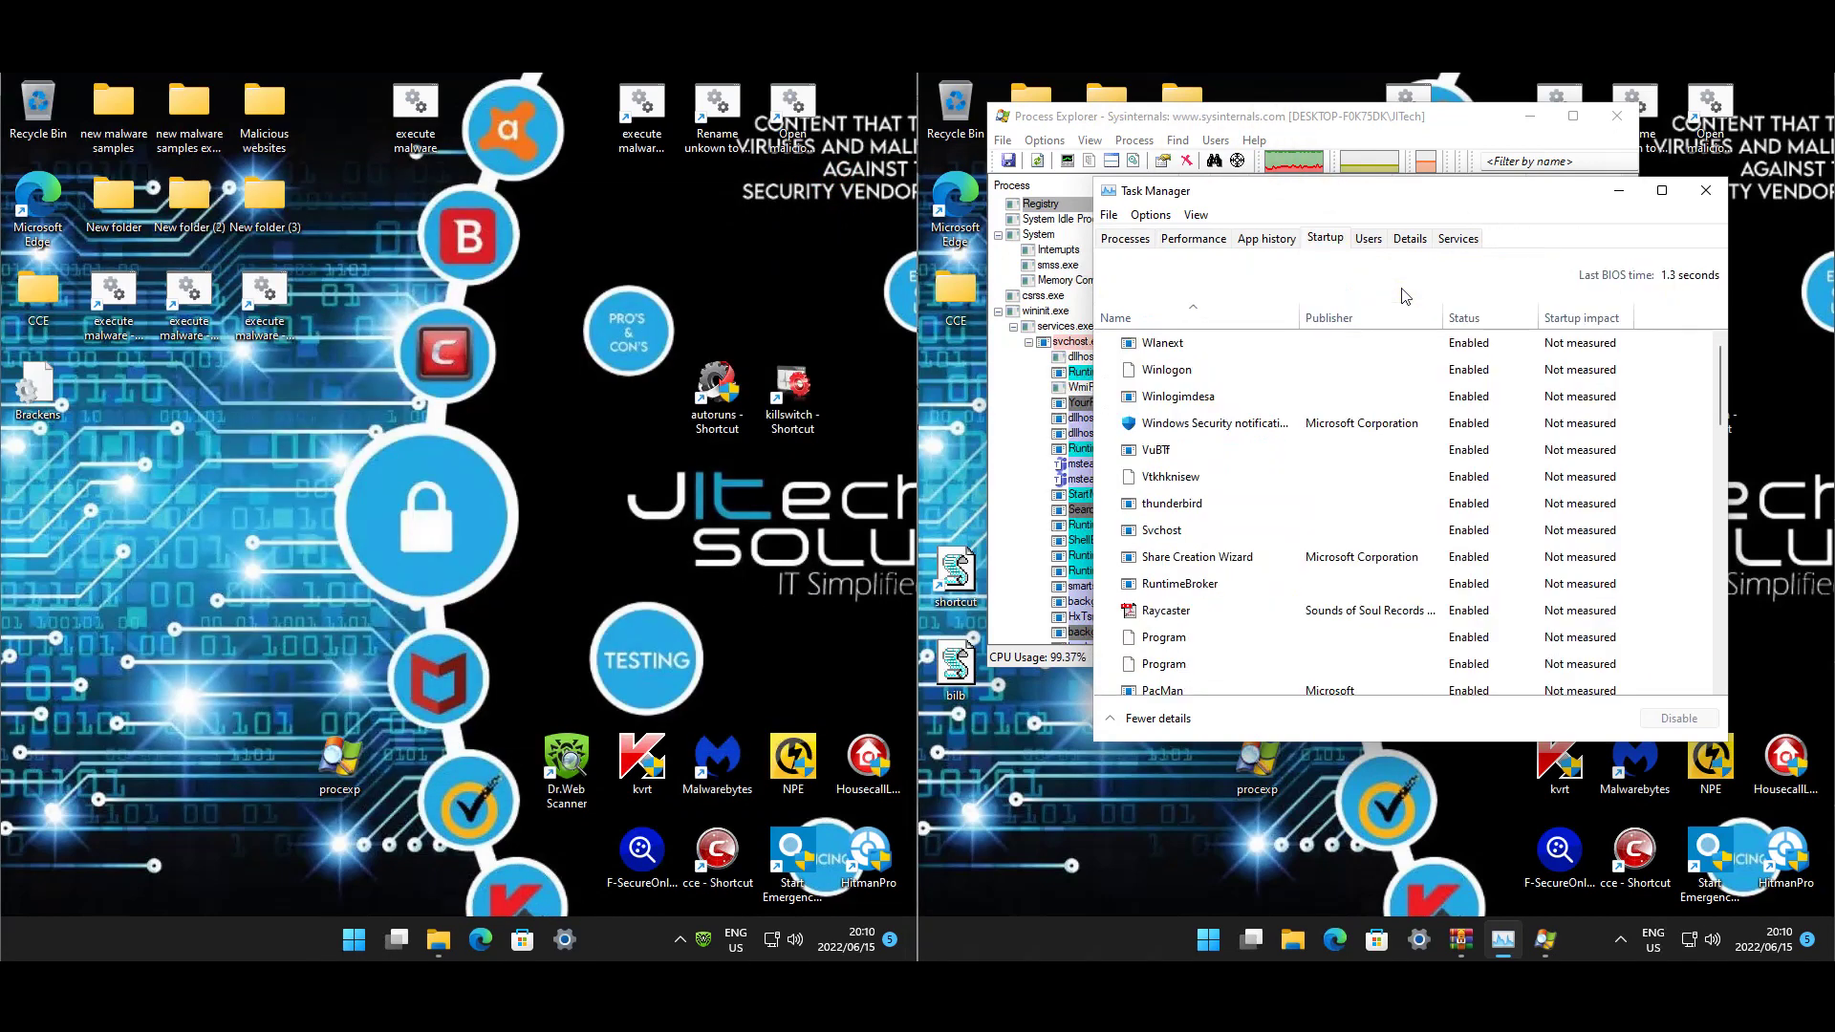
pyautogui.scroll(-1, 1284, 444)
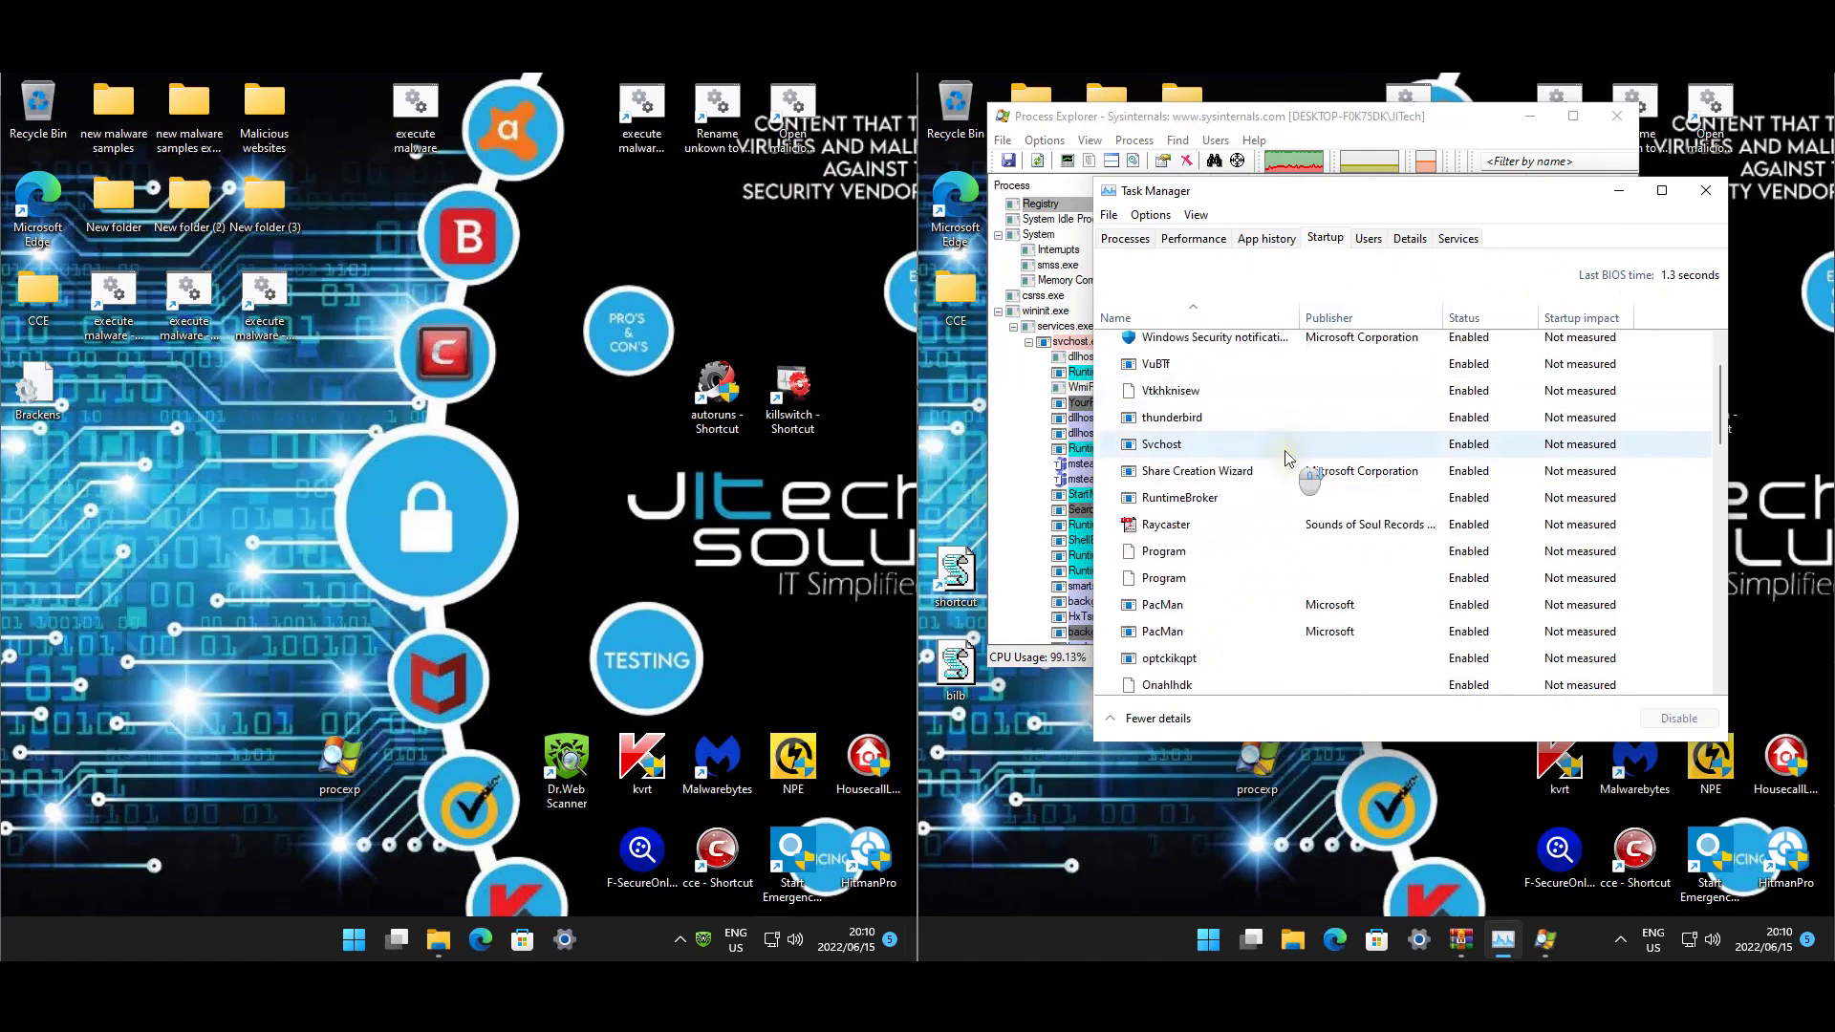
pyautogui.scroll(-6, 1291, 478)
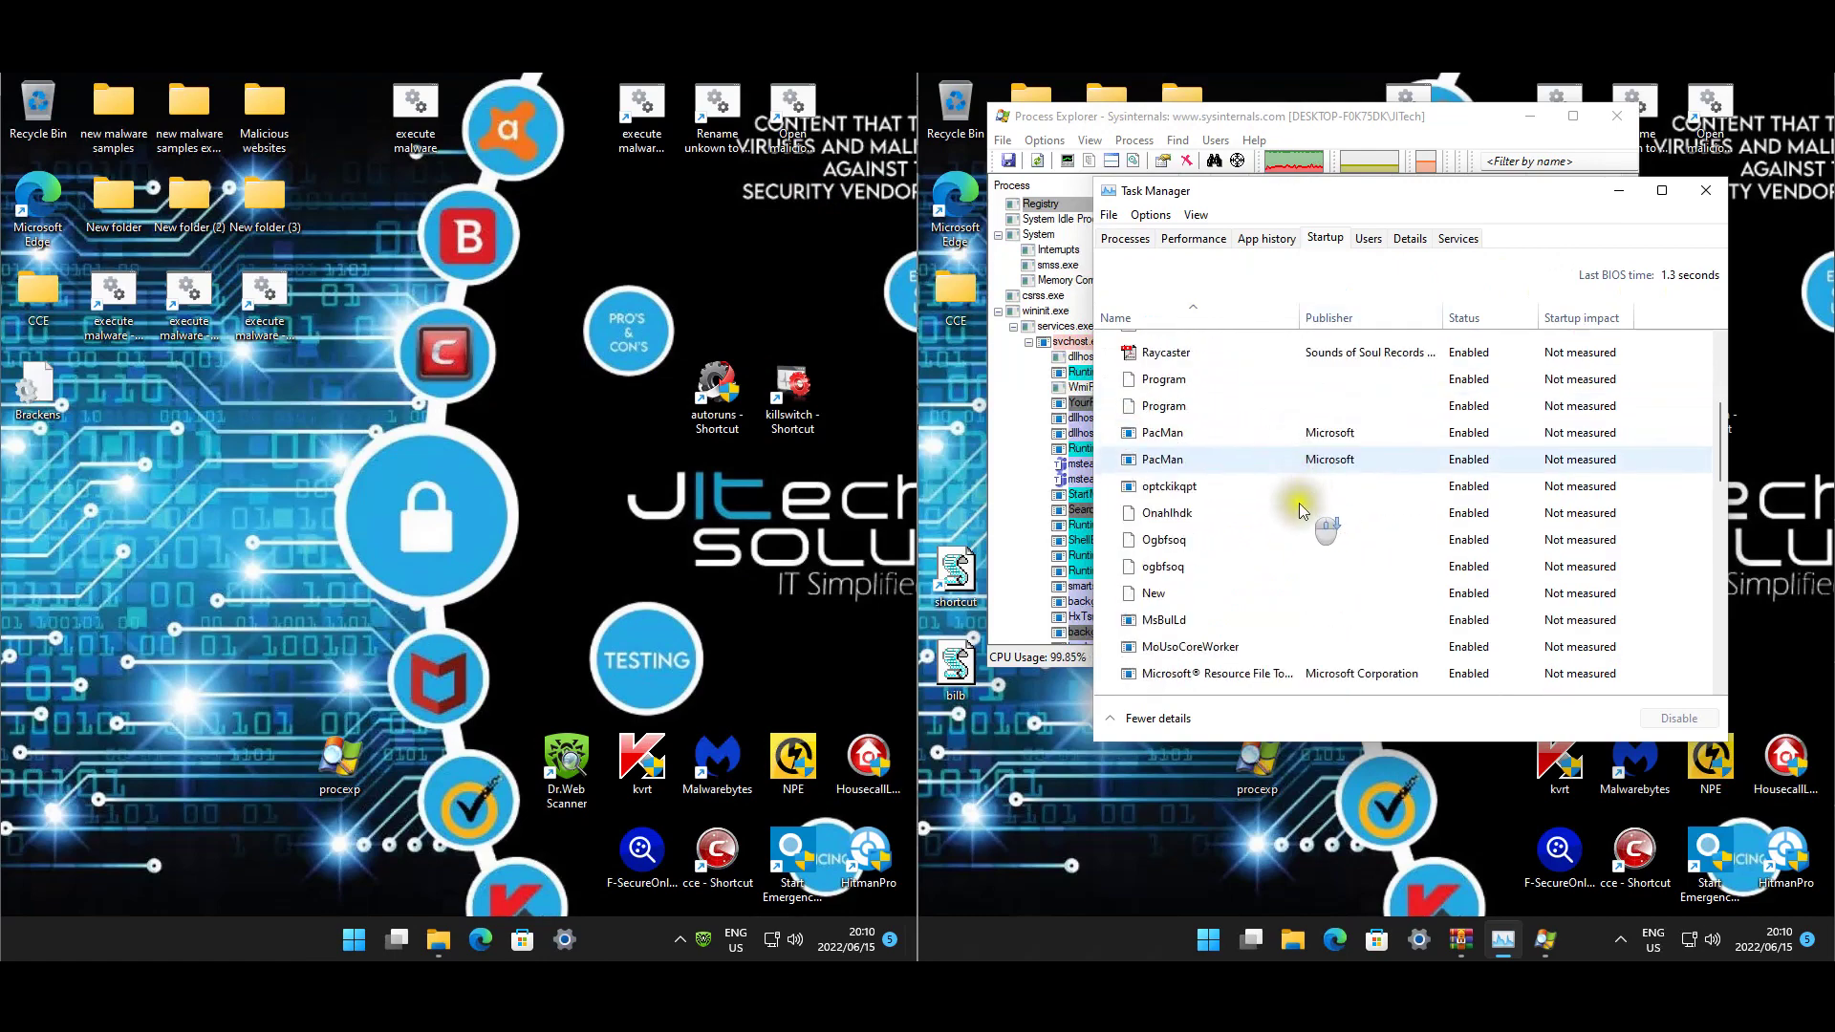
pyautogui.scroll(-8, 1314, 530)
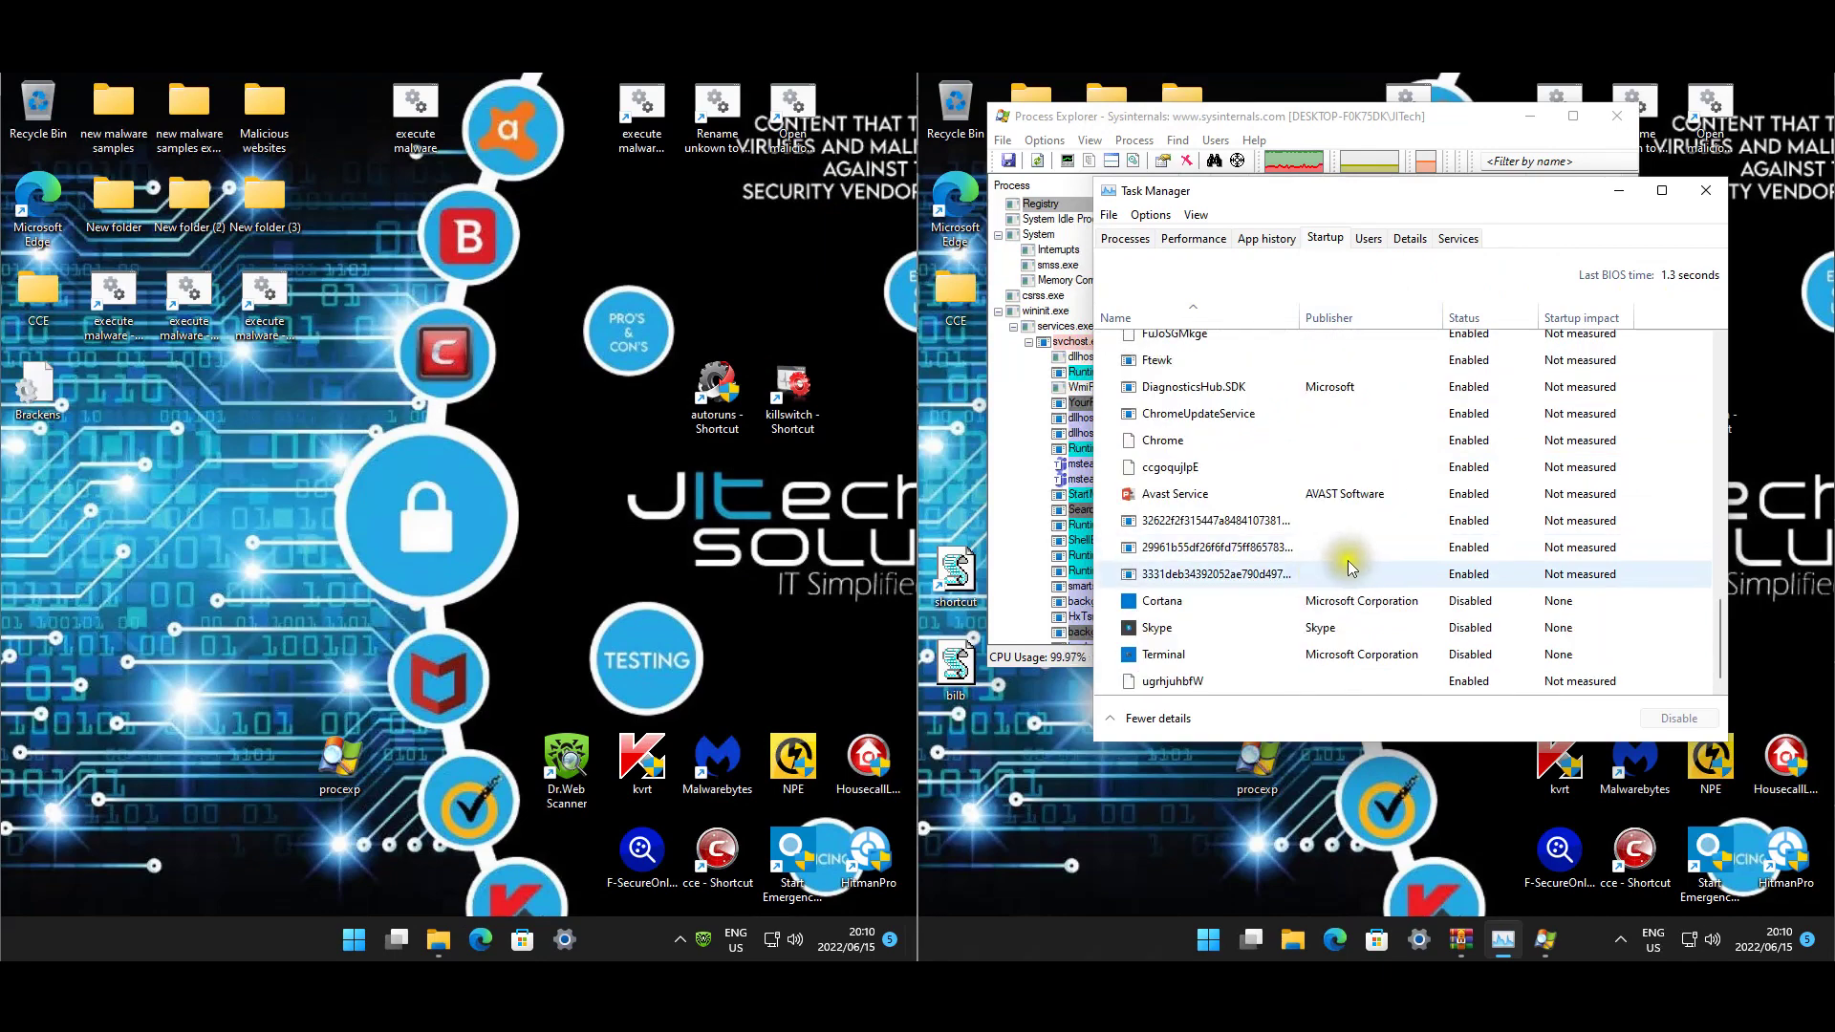
pyautogui.scroll(5, 1260, 521)
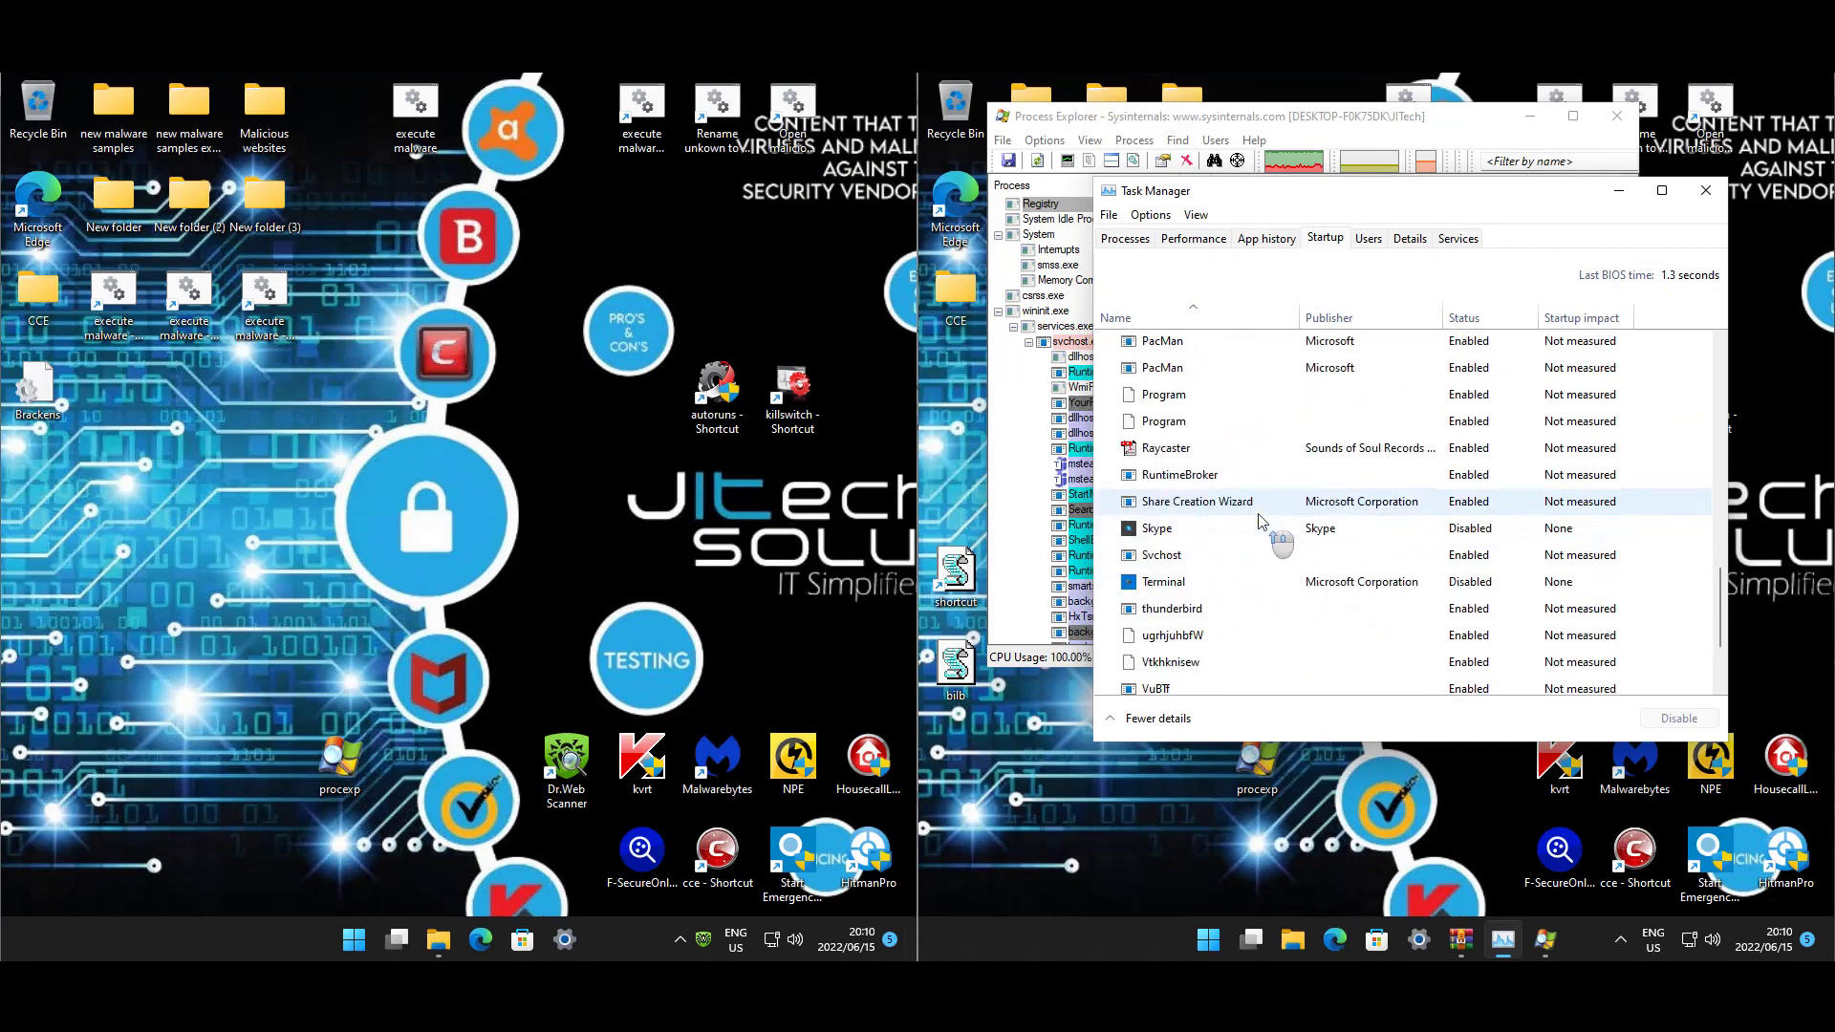
pyautogui.scroll(2, 1260, 521)
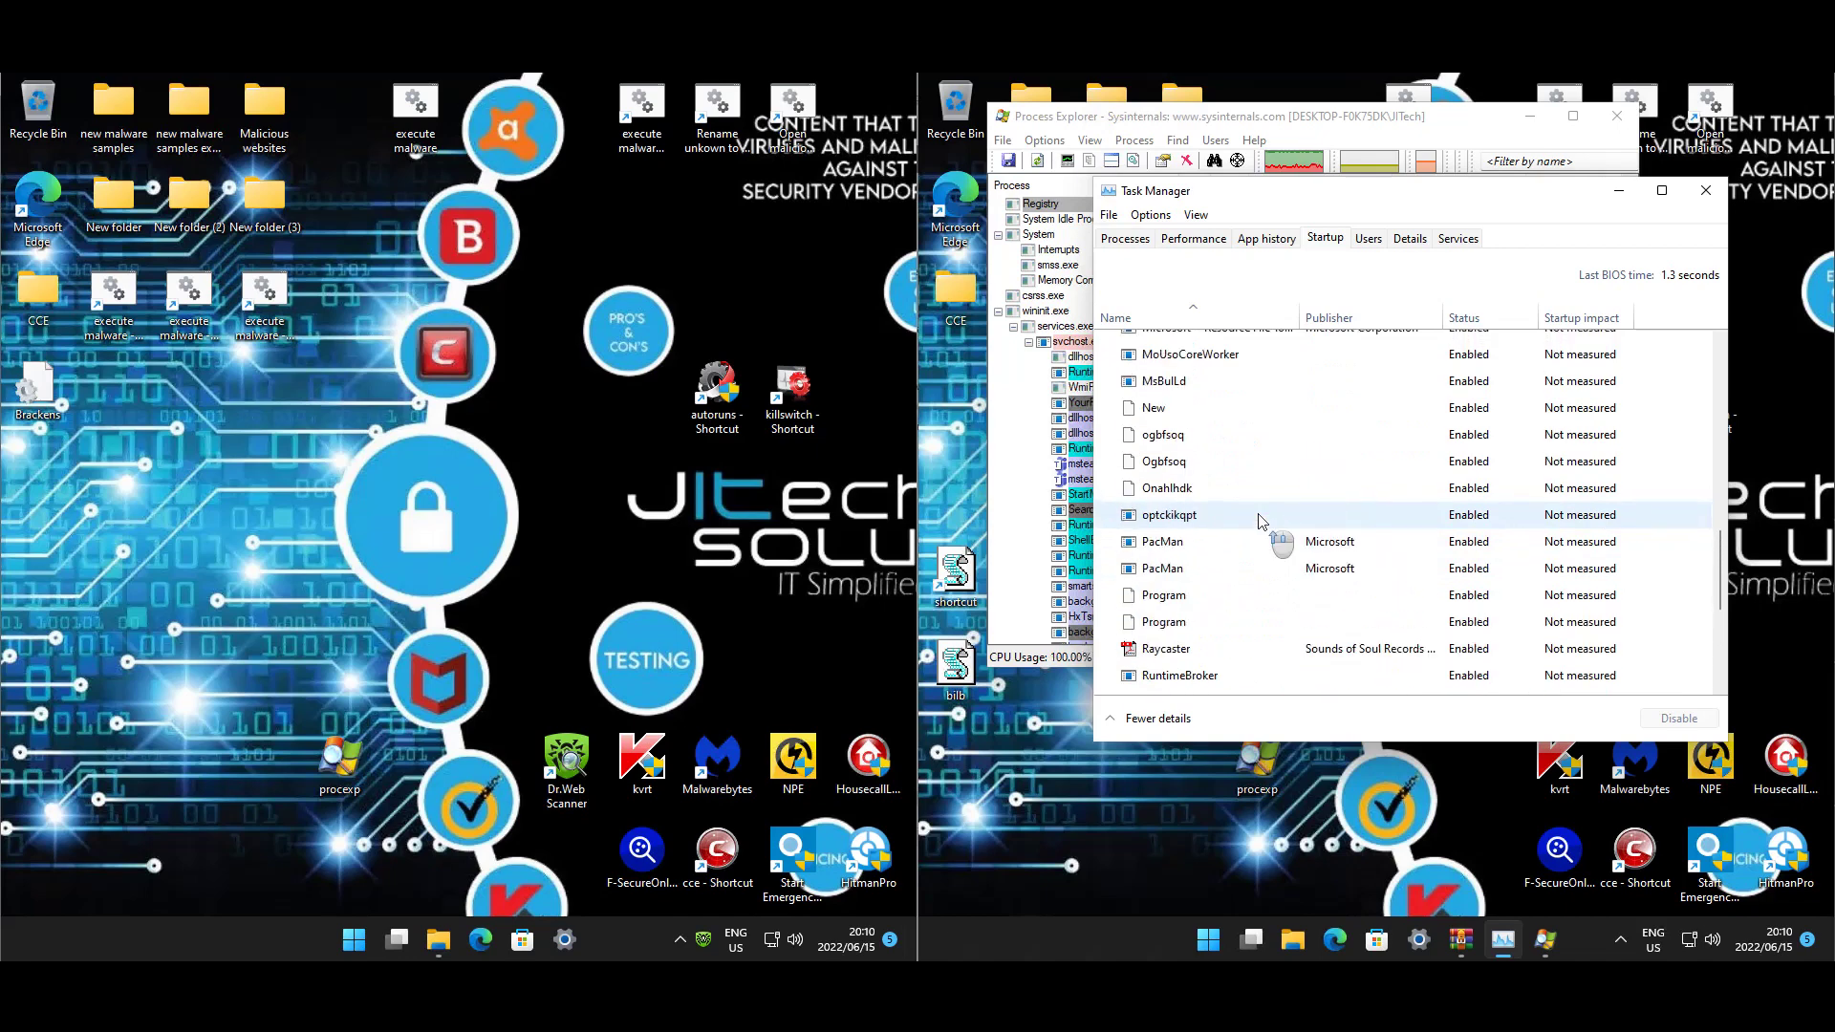
pyautogui.scroll(6, 1259, 521)
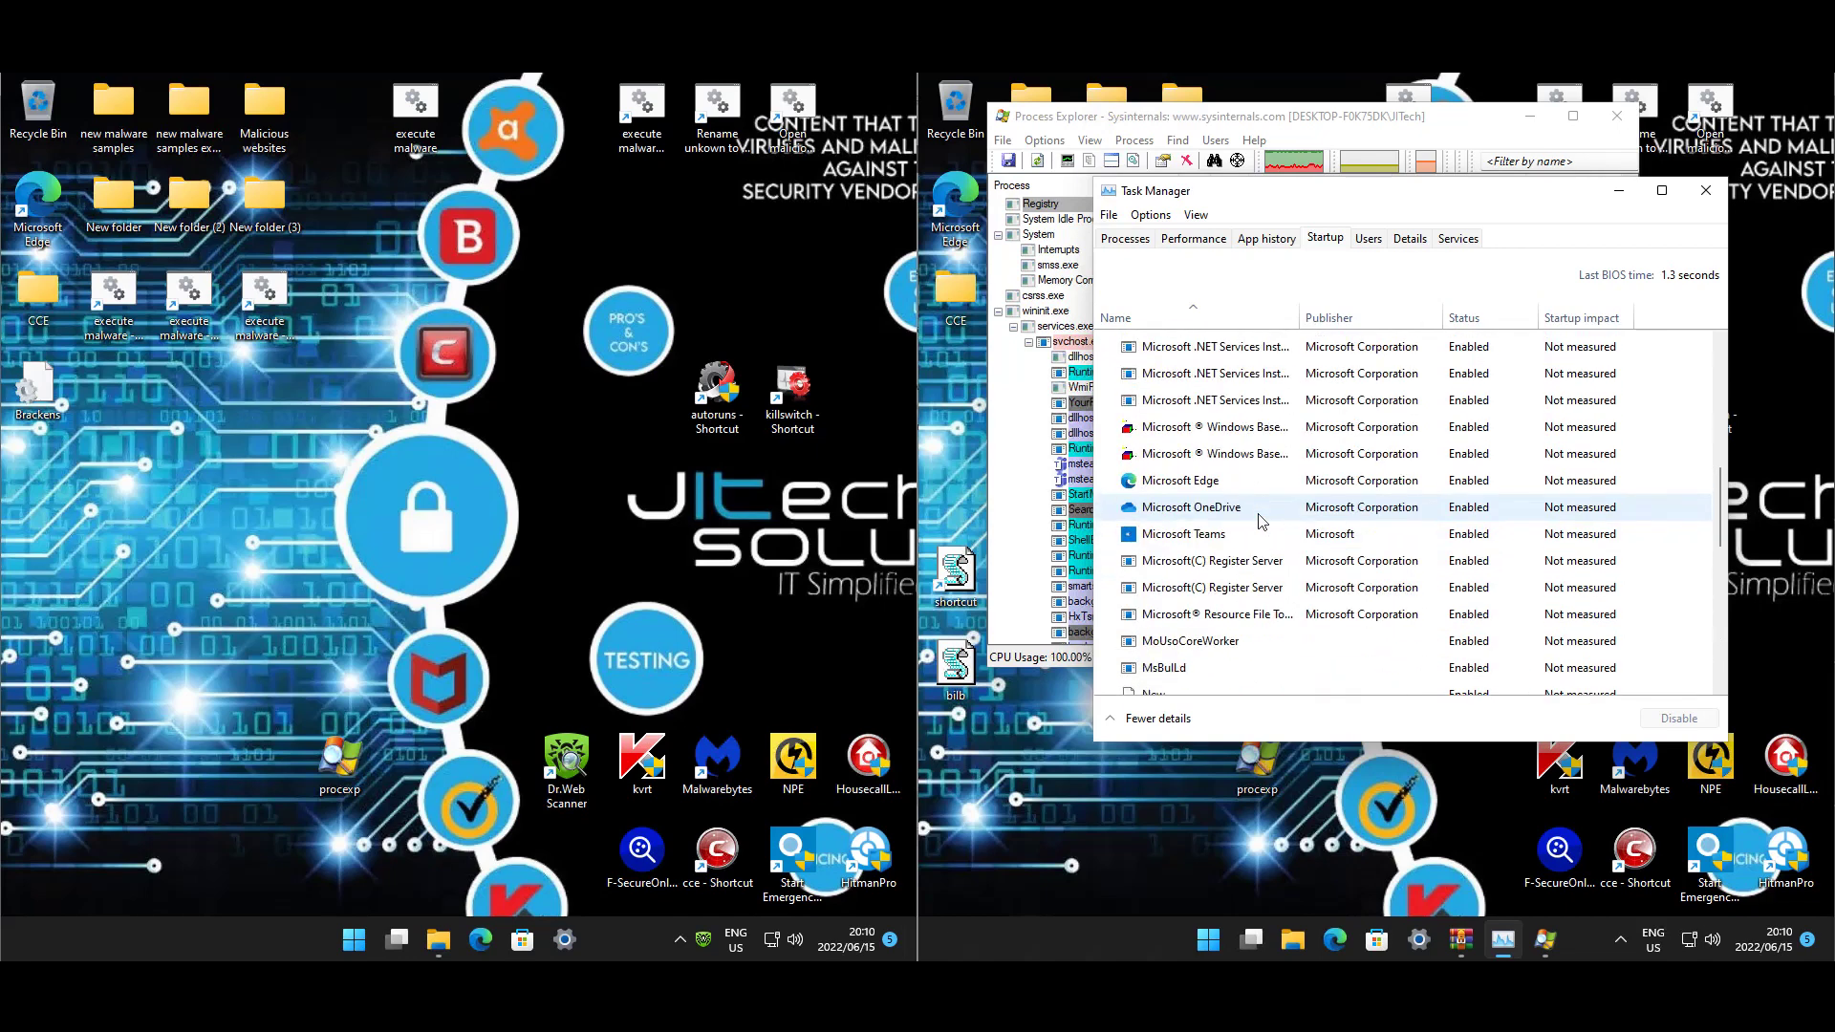
pyautogui.scroll(6, 1260, 521)
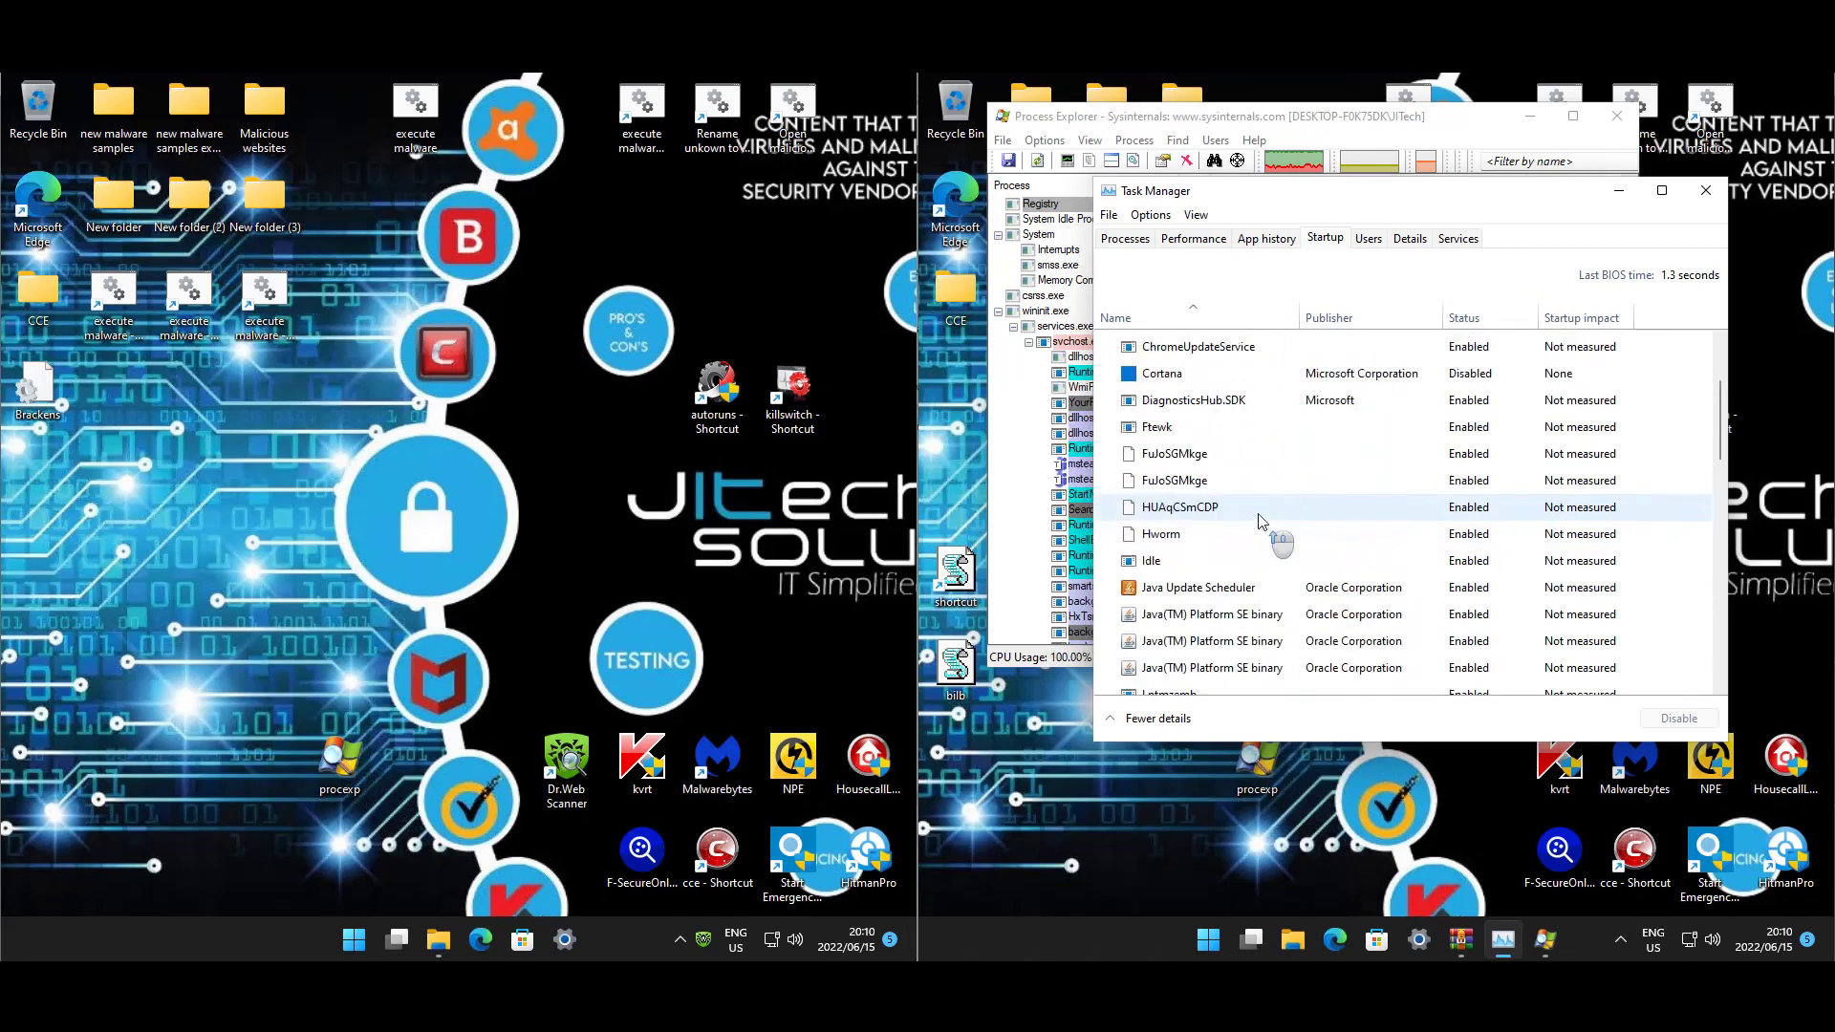
# Close Task Manager and scroll Process Explorer's tree to the hash-named malware, checking VirusTotal scores.
pyautogui.click(1705, 191)
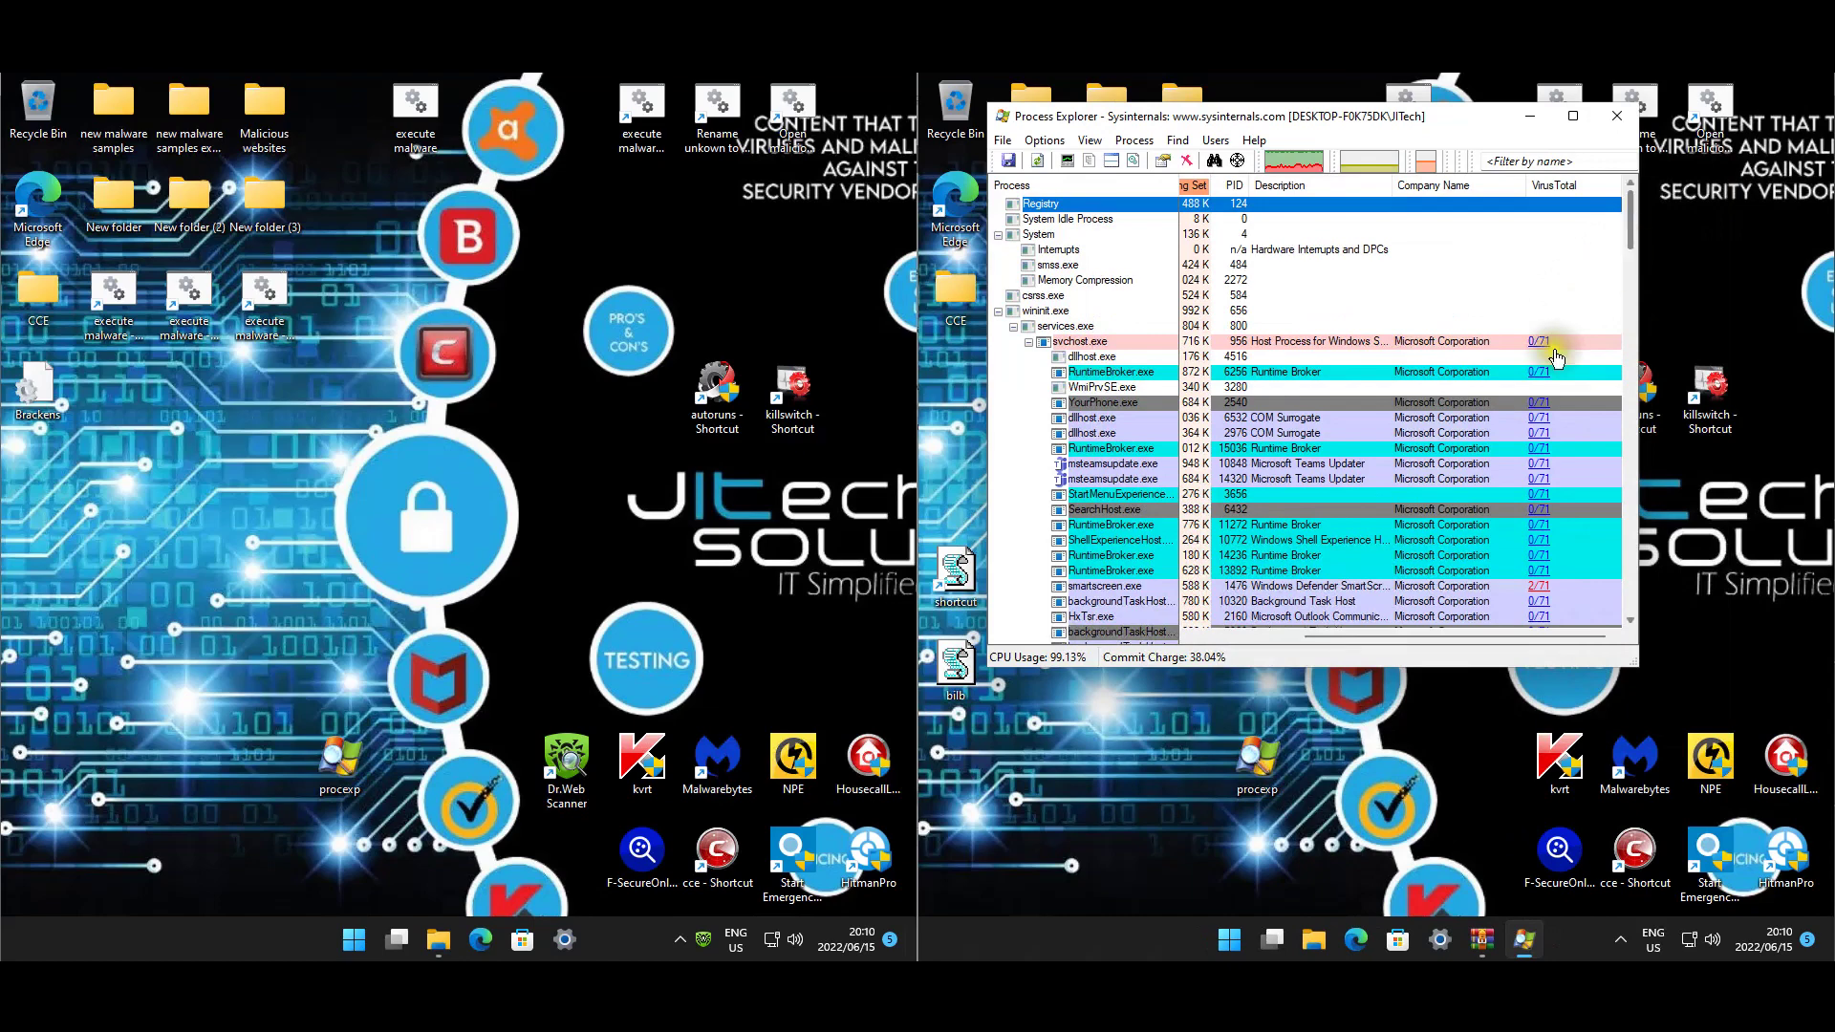
pyautogui.scroll(-3, 1557, 359)
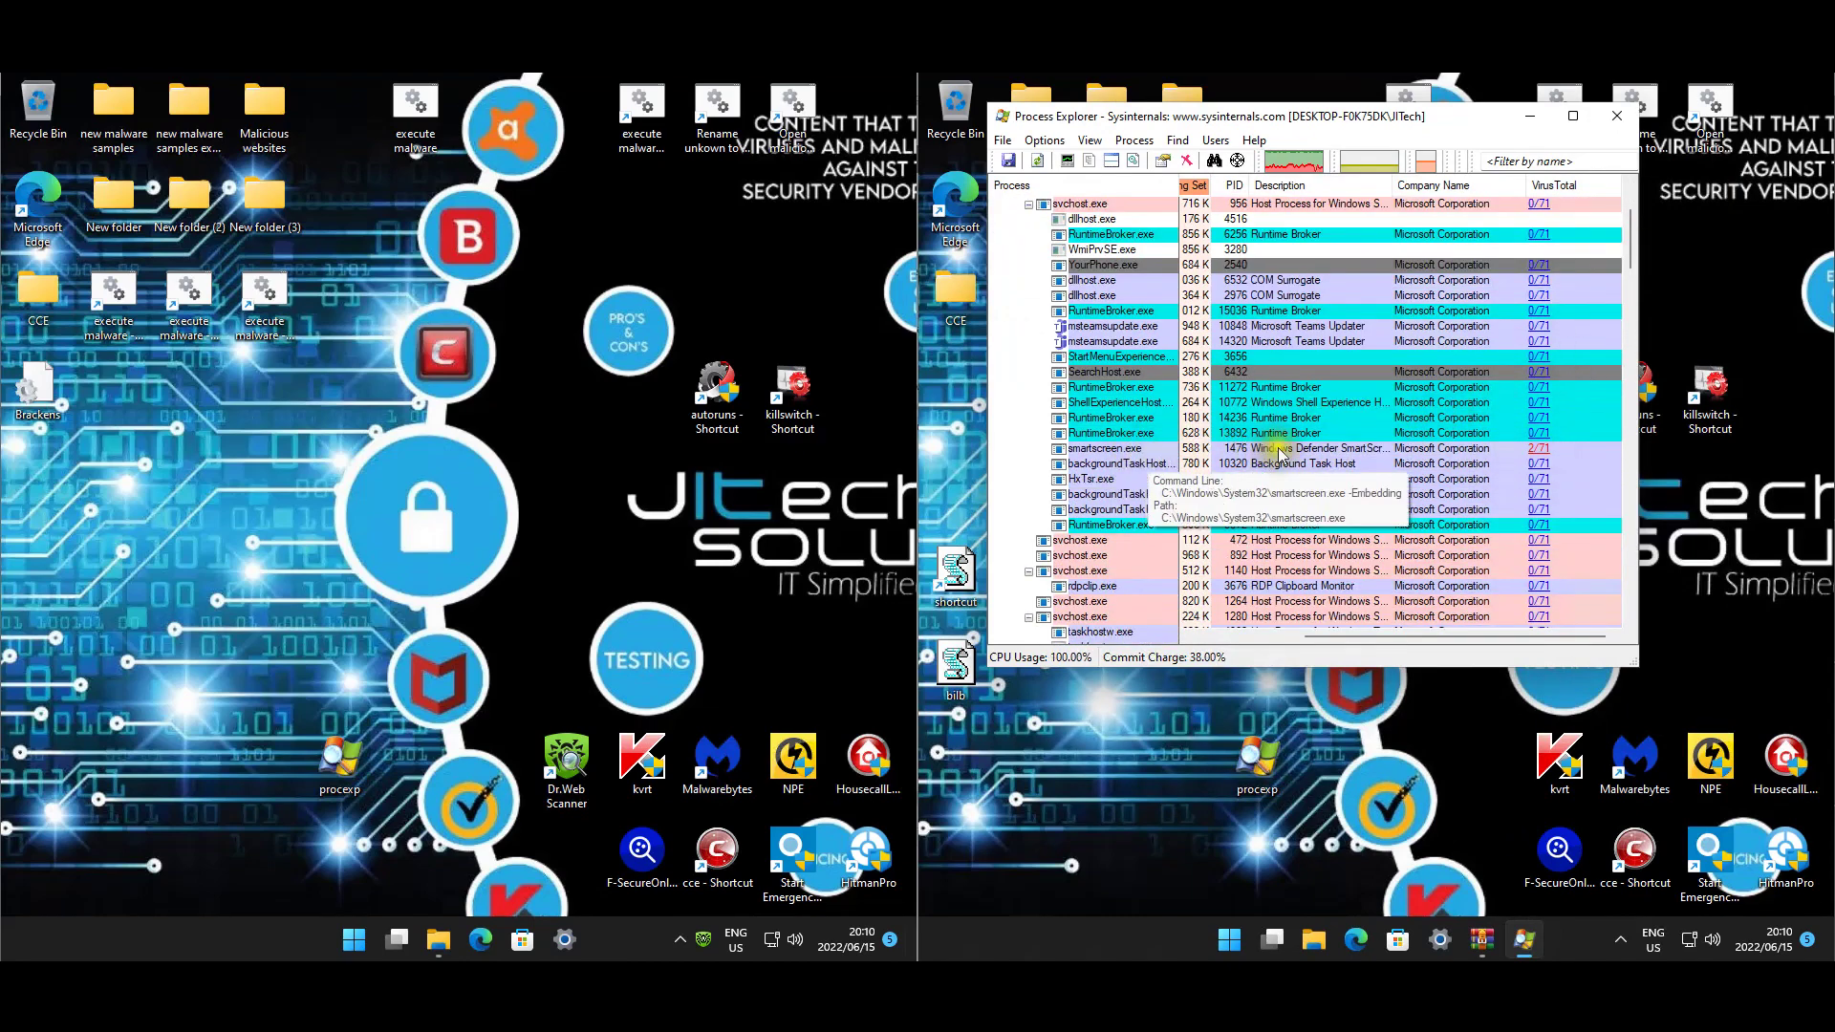
pyautogui.scroll(-7, 1443, 438)
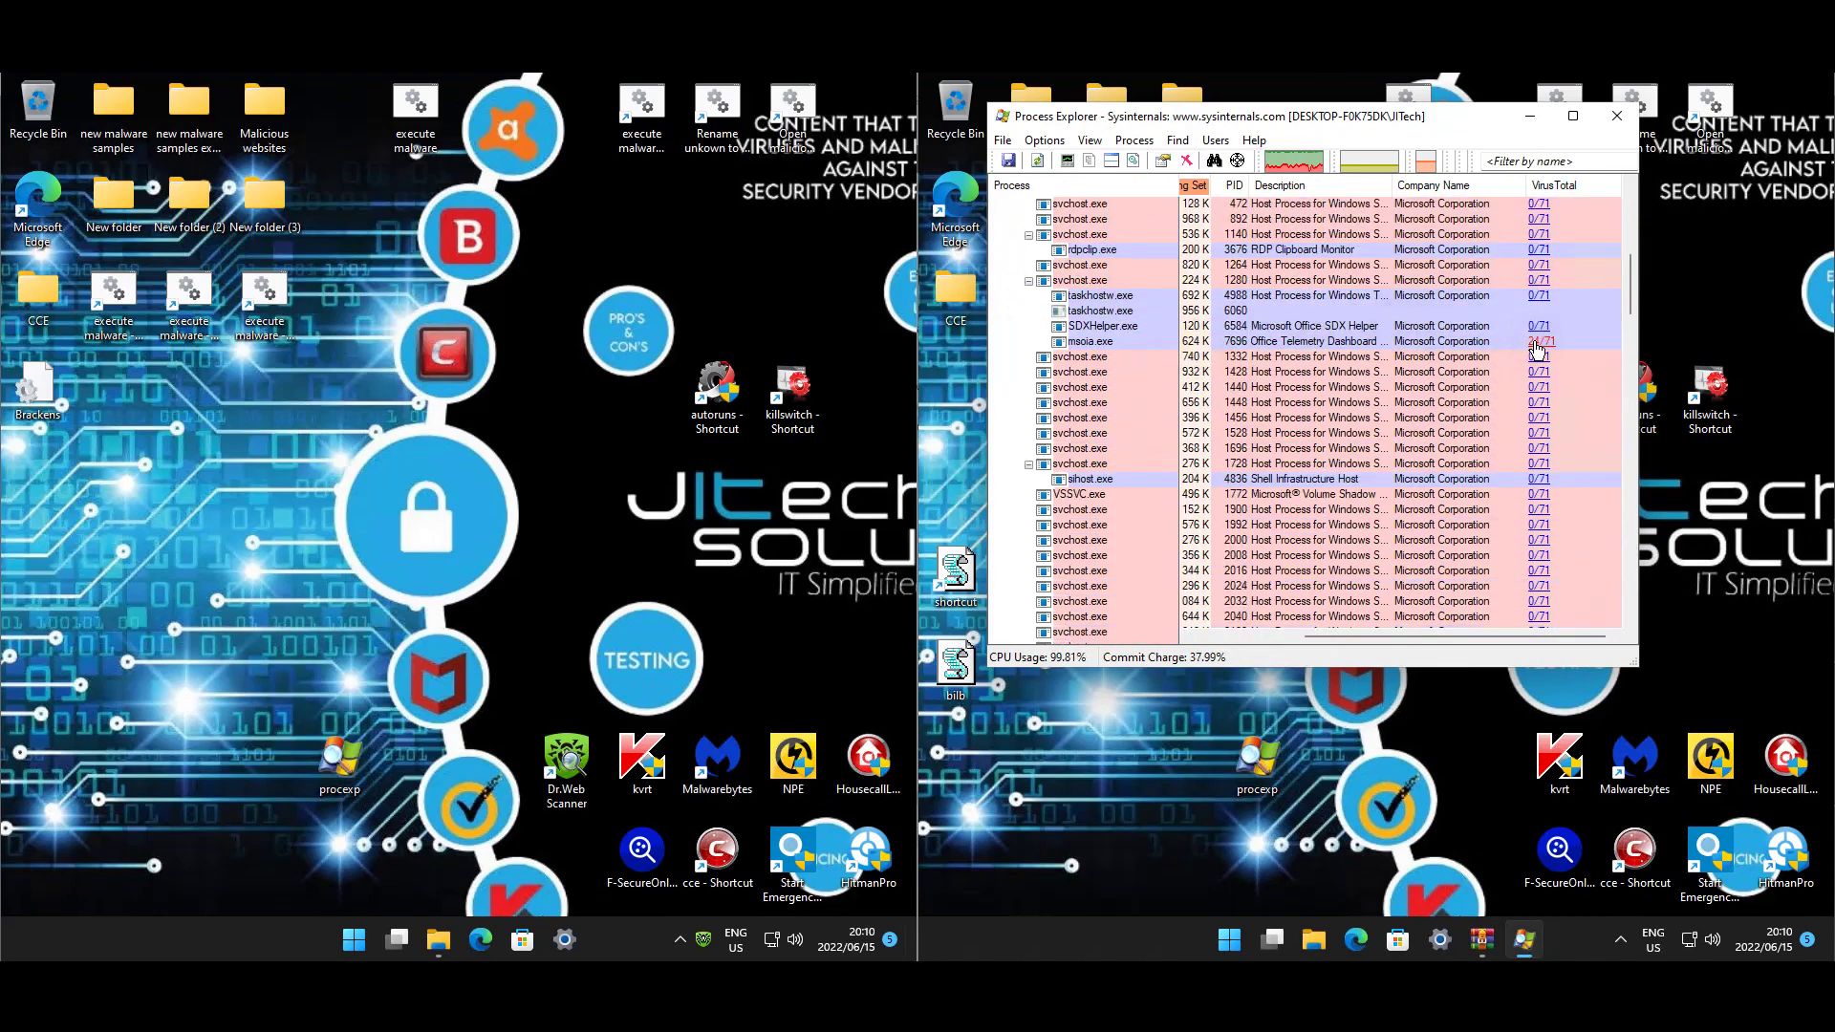
pyautogui.scroll(-10, 1512, 453)
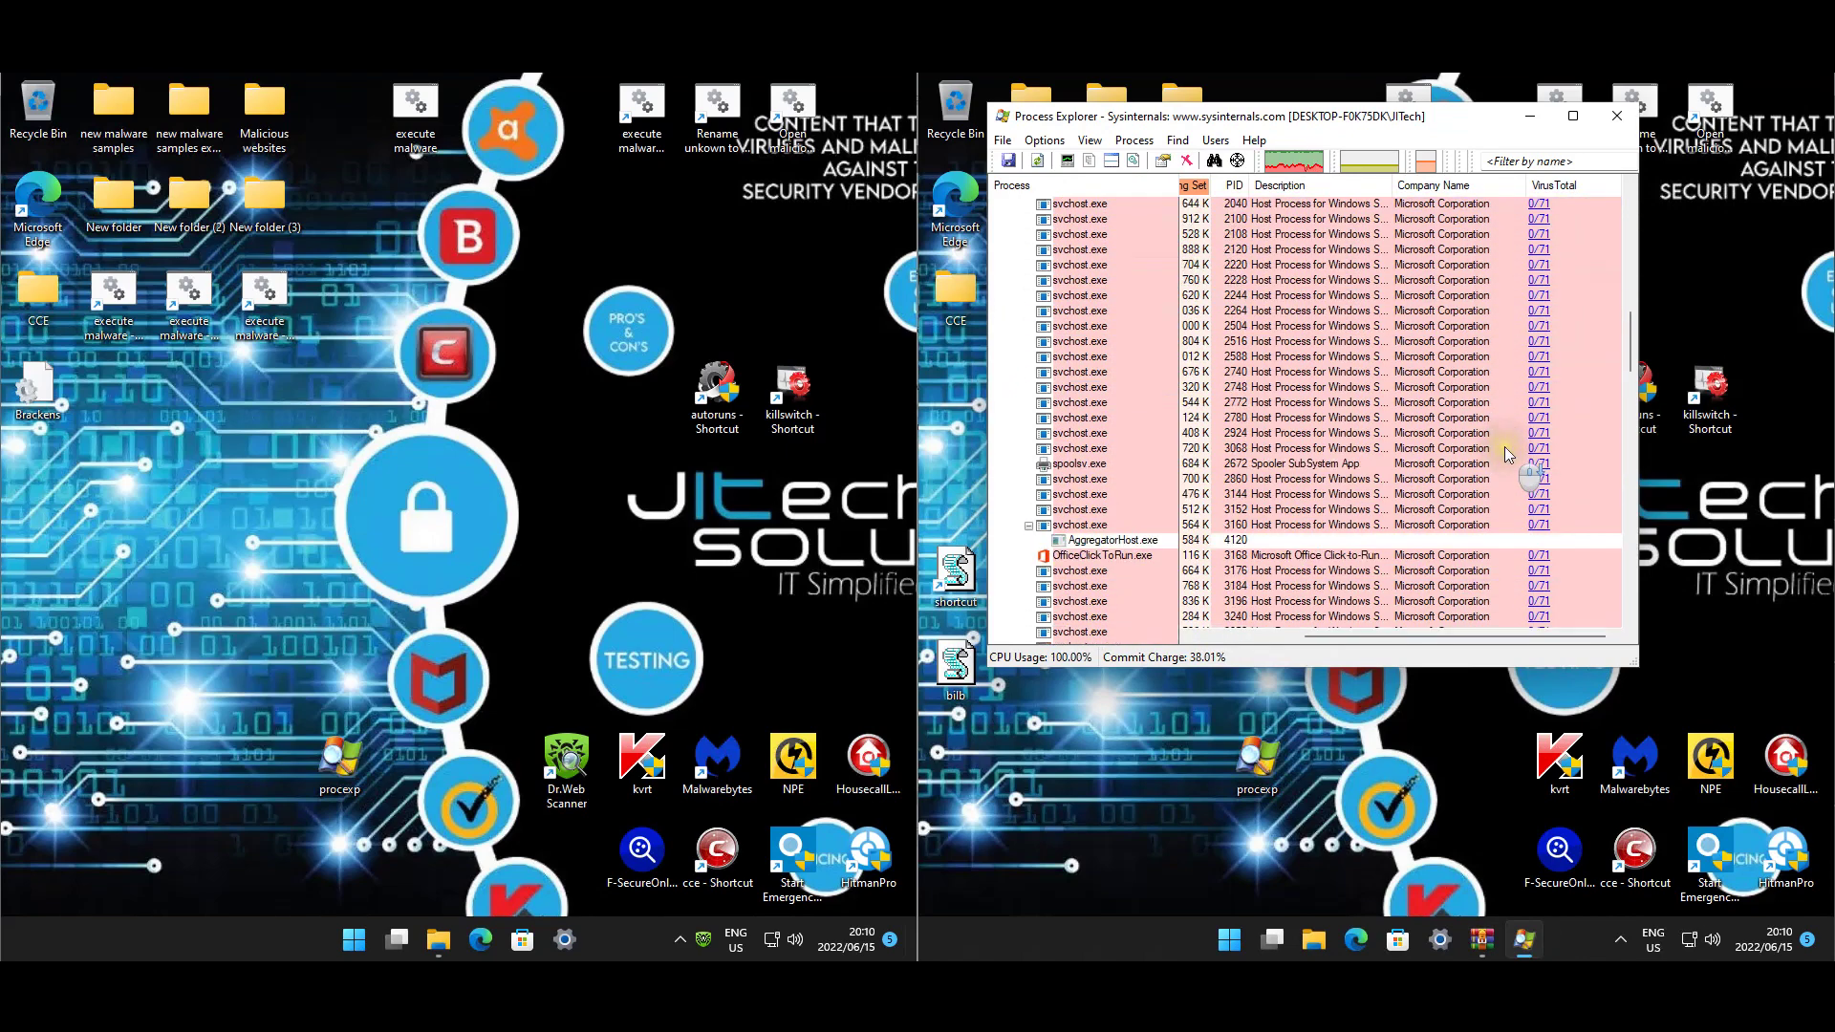
pyautogui.scroll(-10, 1508, 453)
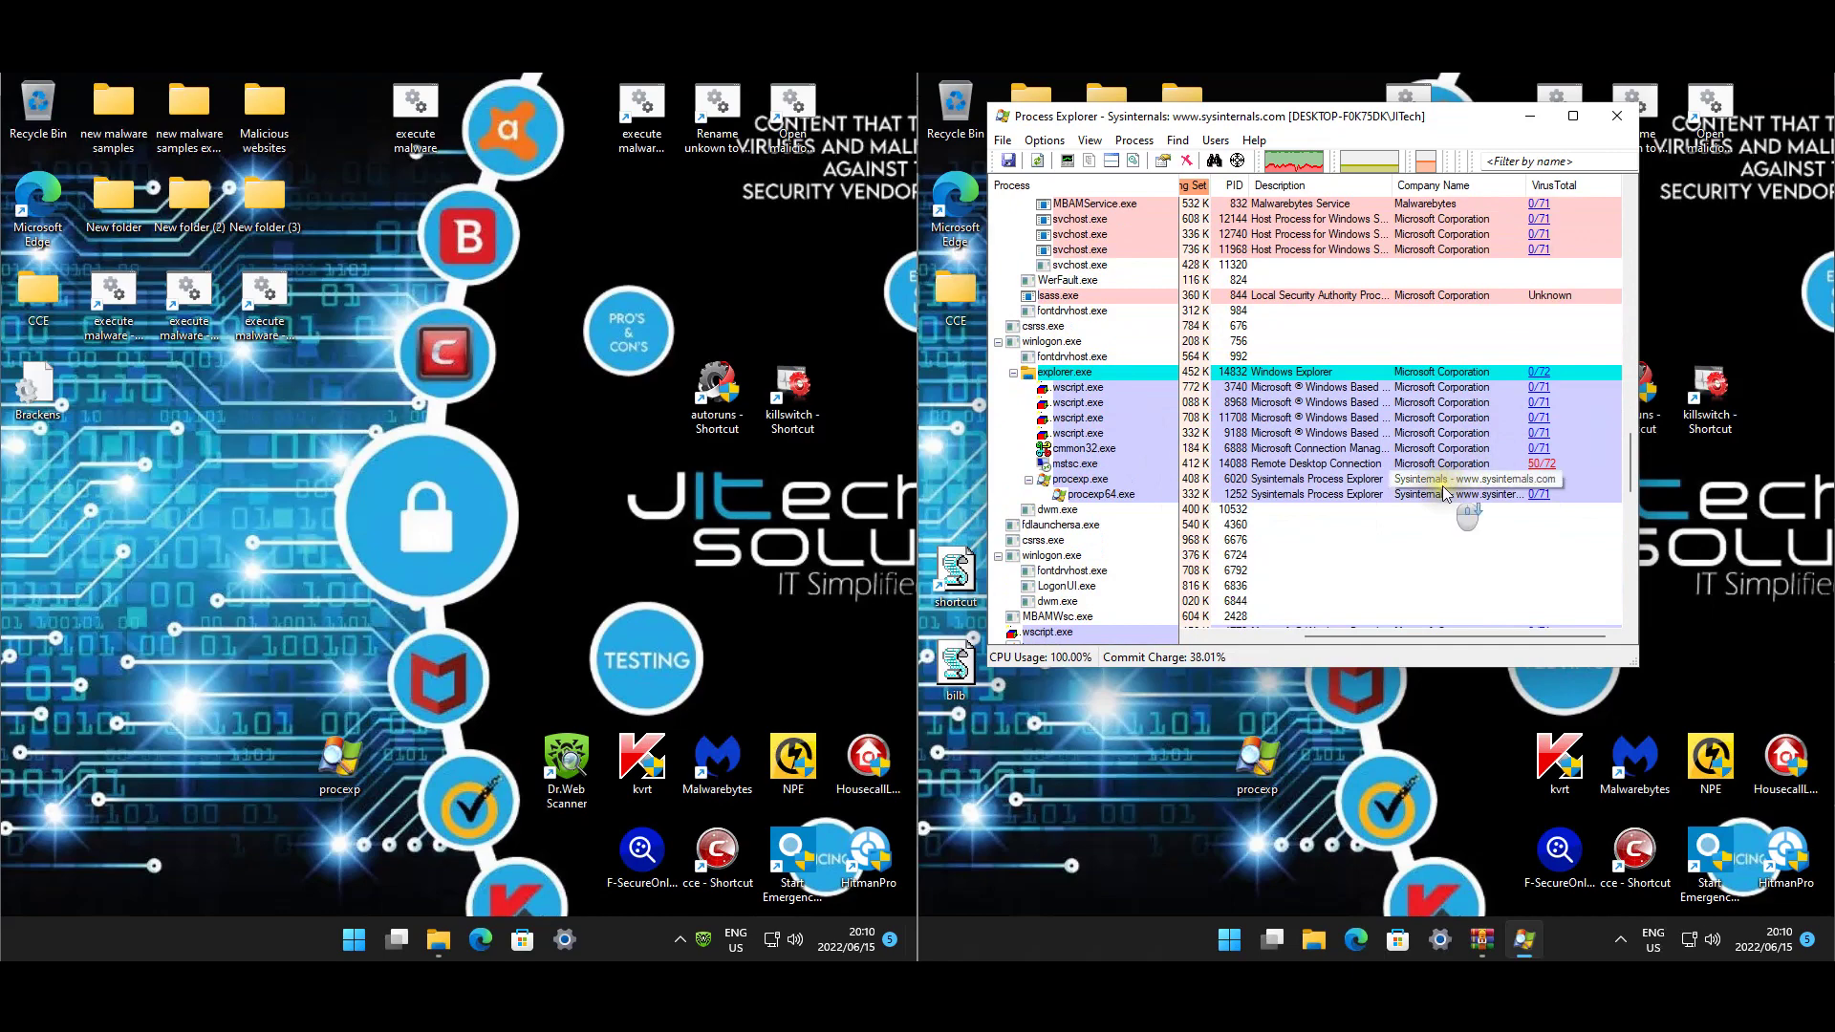
pyautogui.scroll(-3, 1445, 493)
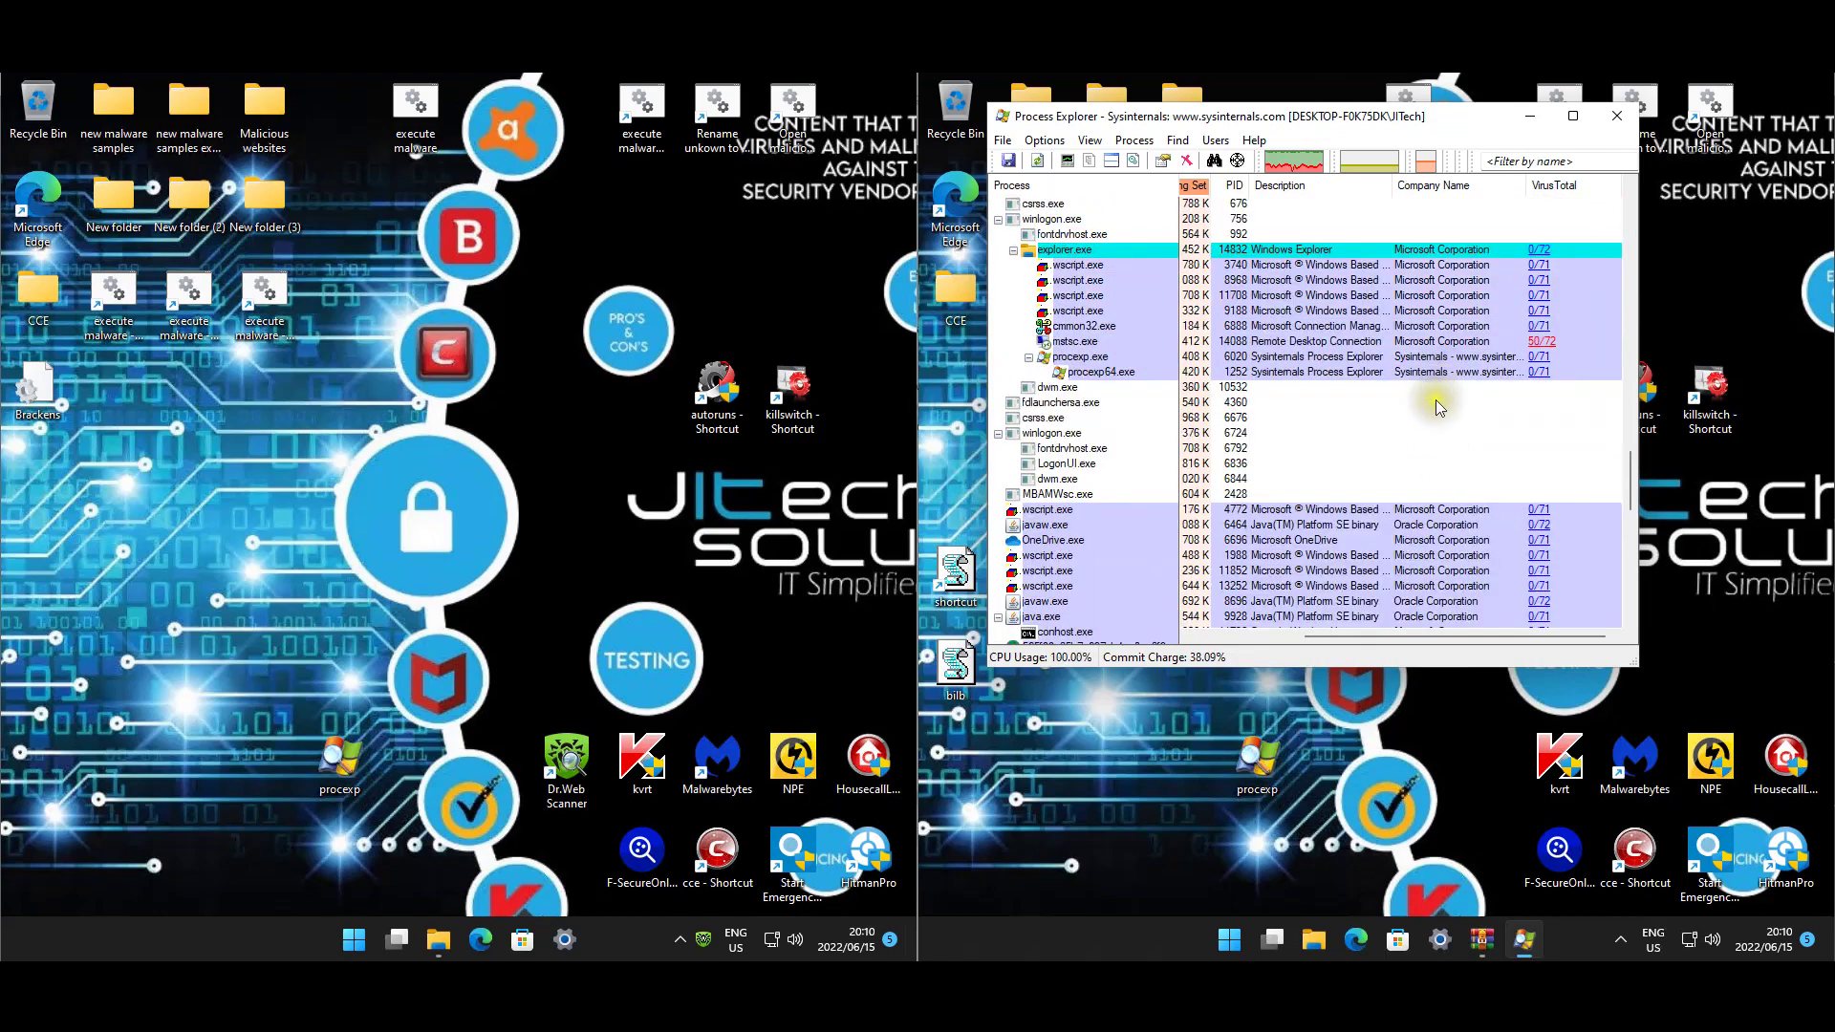
pyautogui.scroll(-7, 1435, 411)
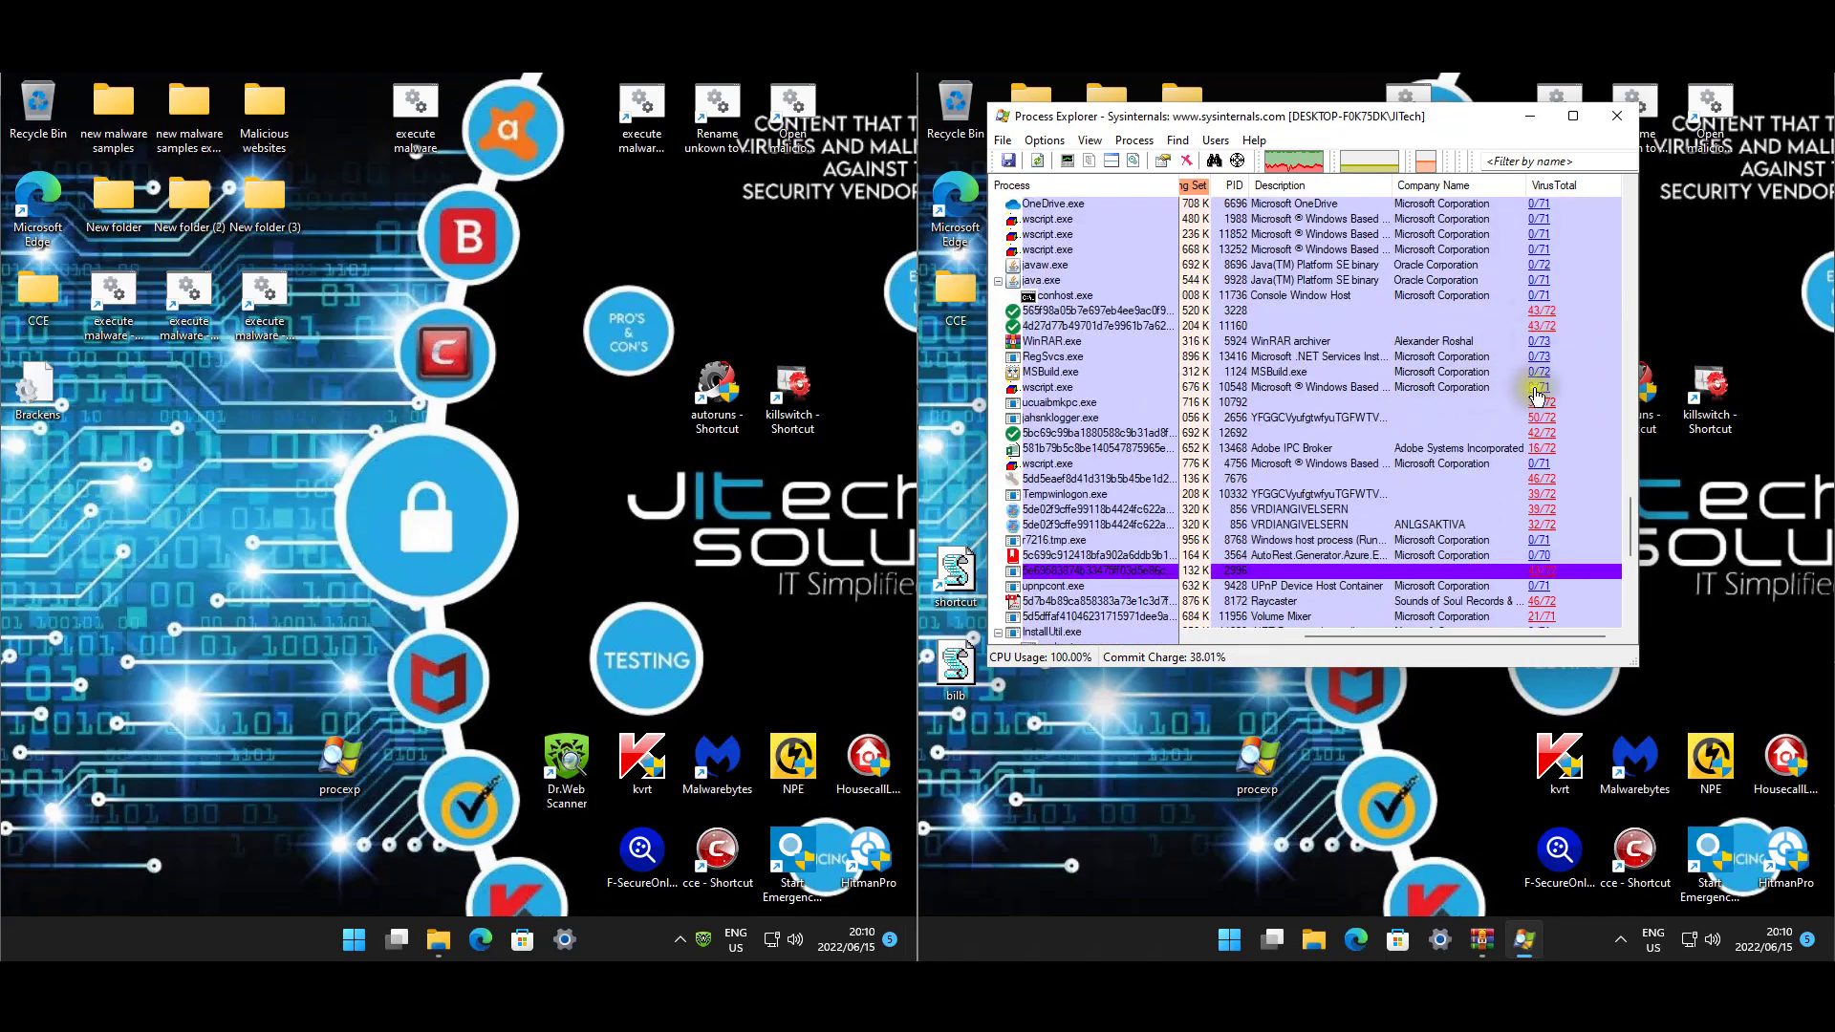
pyautogui.scroll(-9, 1480, 477)
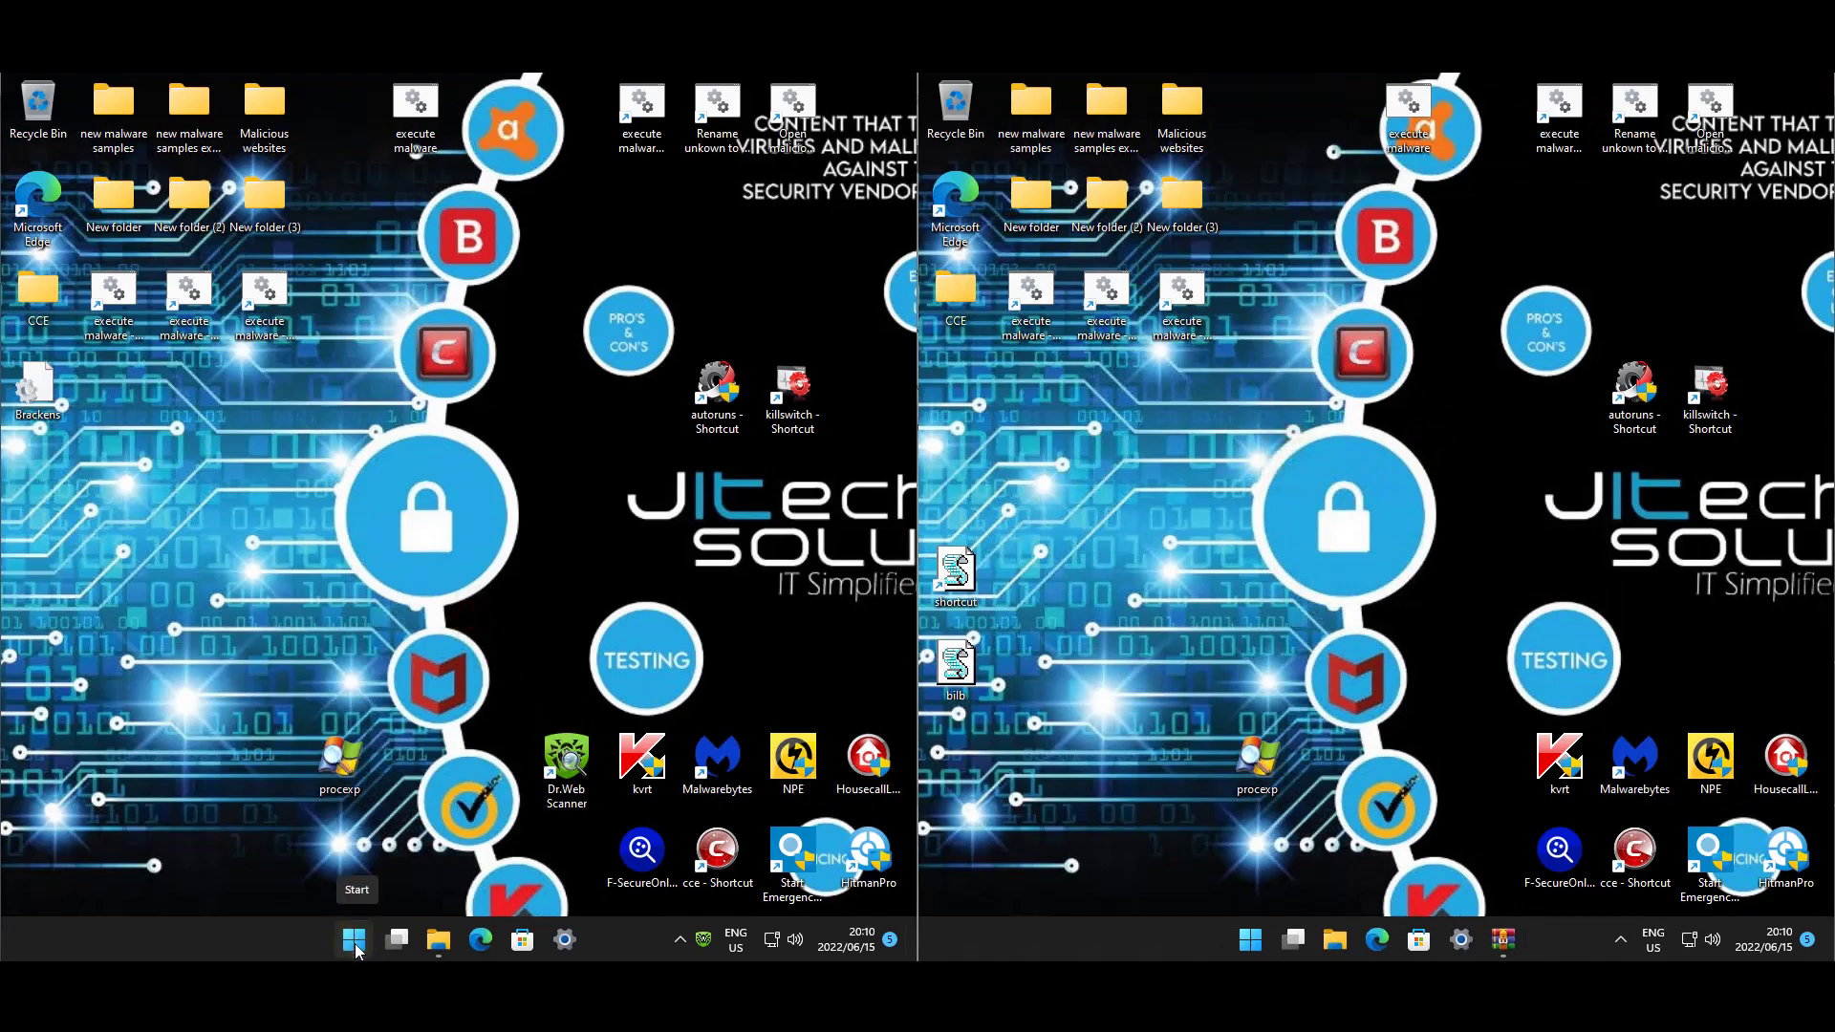
# Bring up shutdown options on both VMs and restart the Malwarebytes machine.
pyautogui.rightClick(354, 944)
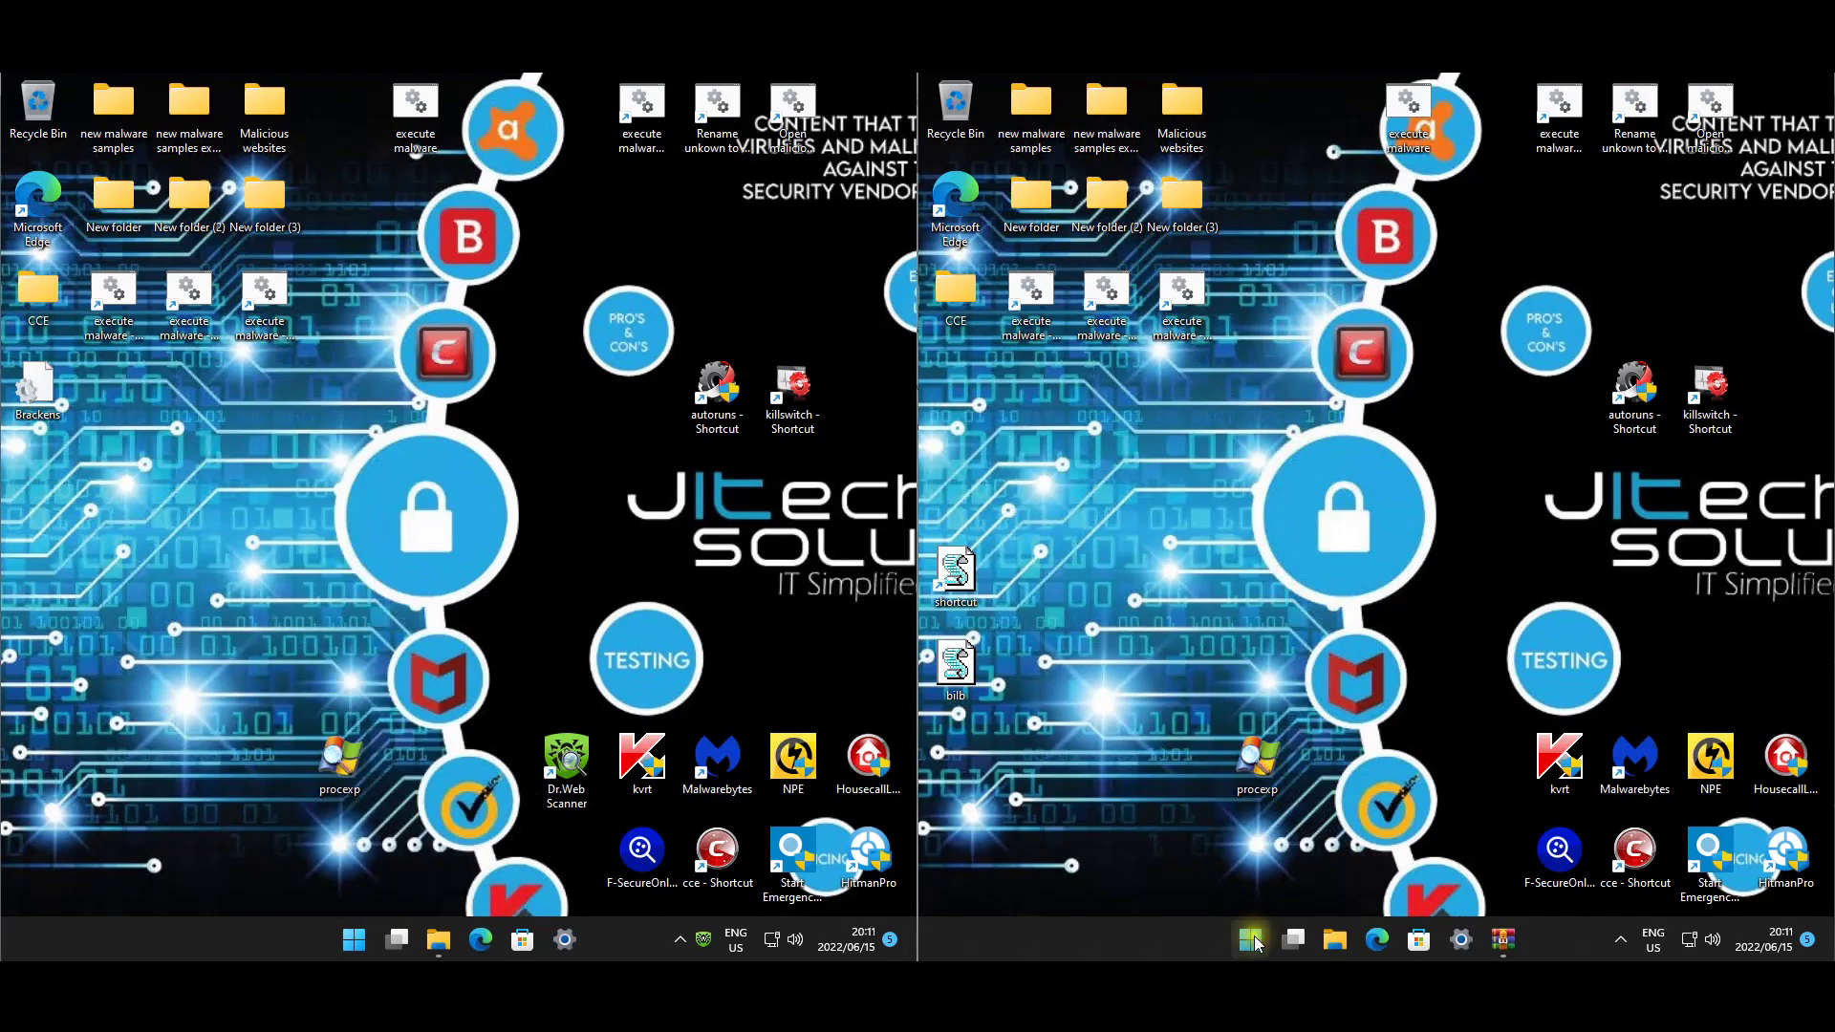
pyautogui.rightClick(1256, 940)
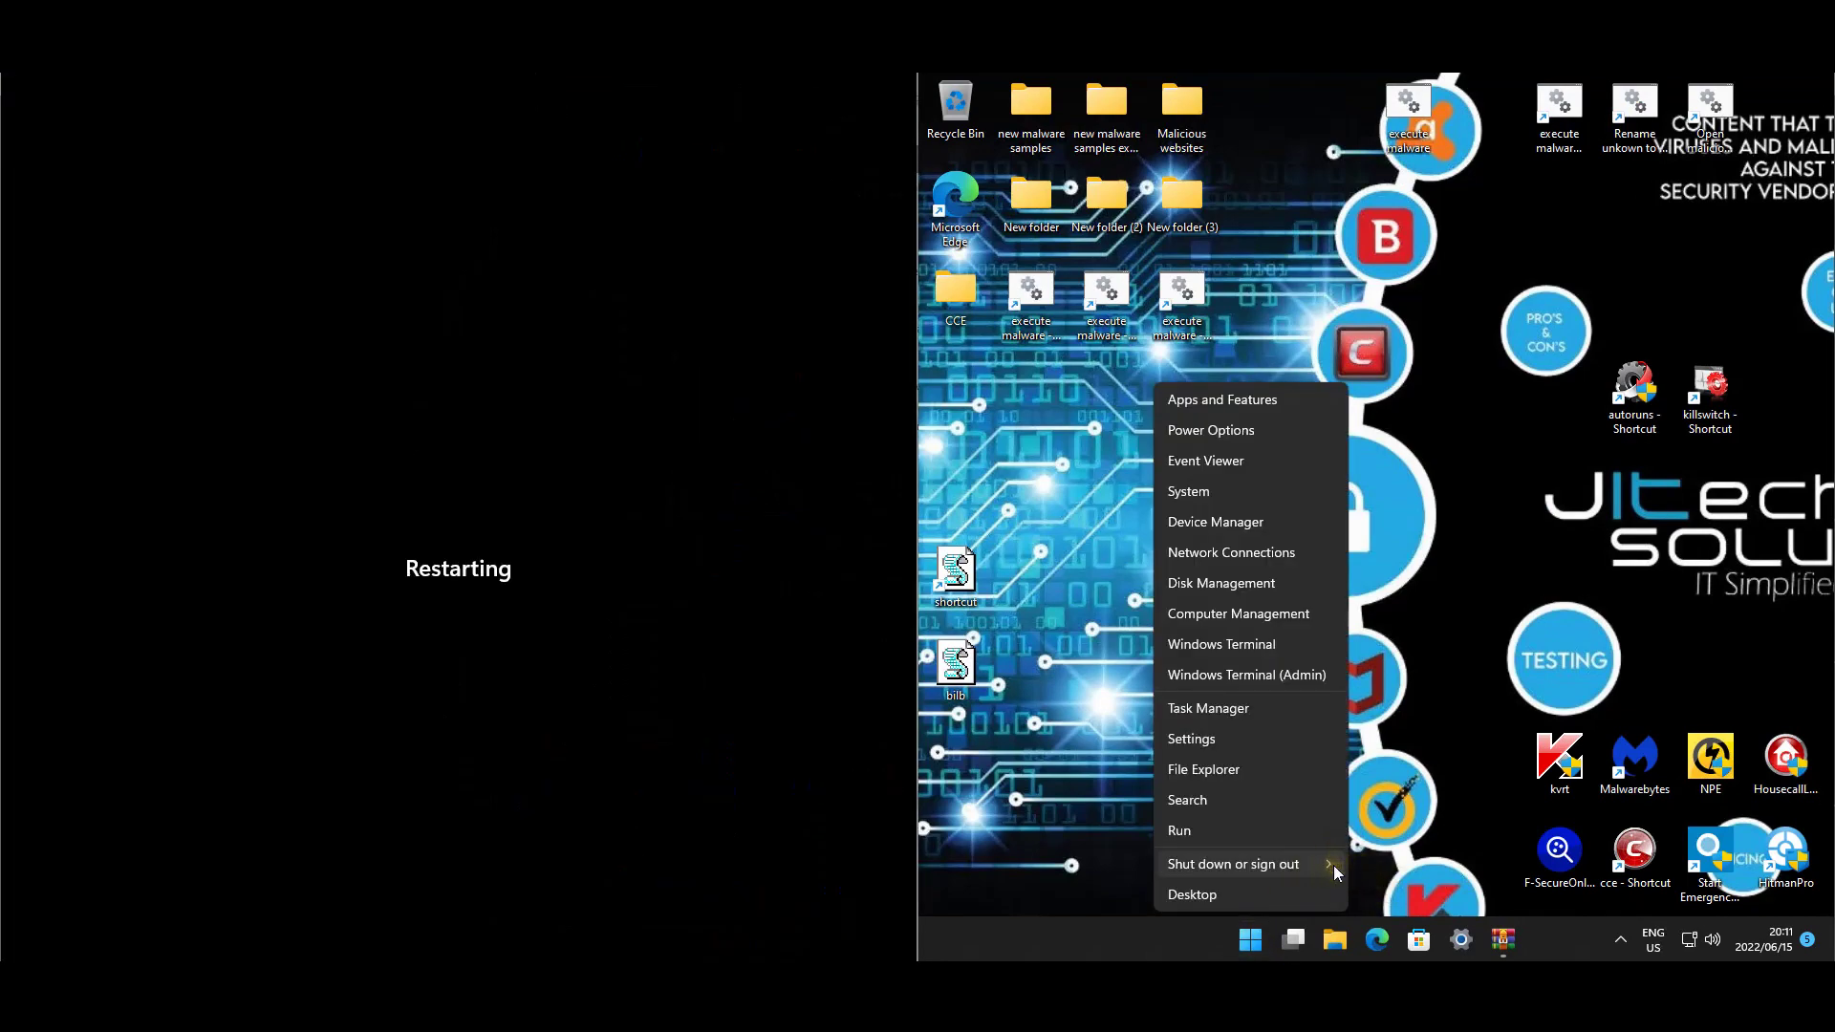
pyautogui.moveTo(1333, 865)
pyautogui.click(1381, 898)
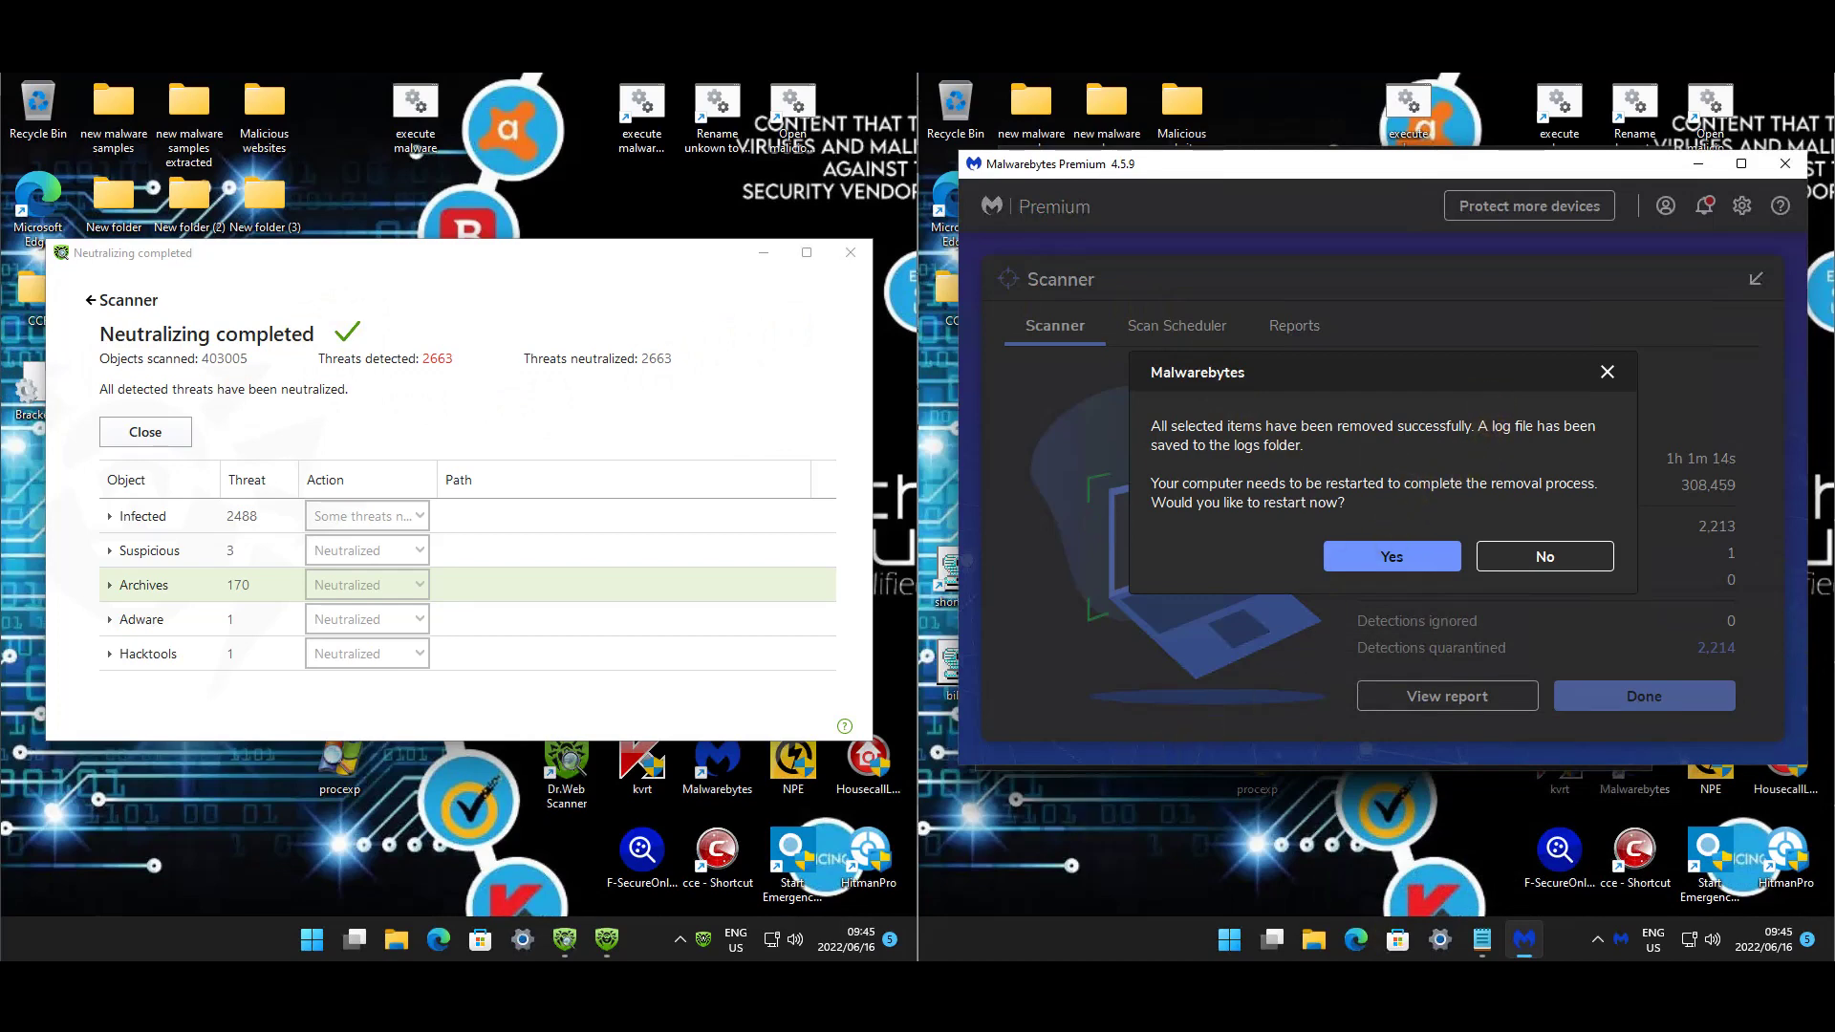
# Accept the Malwarebytes restart and focus Dr.Web's summary showing 2663 threats neutralized.
pyautogui.click(1387, 562)
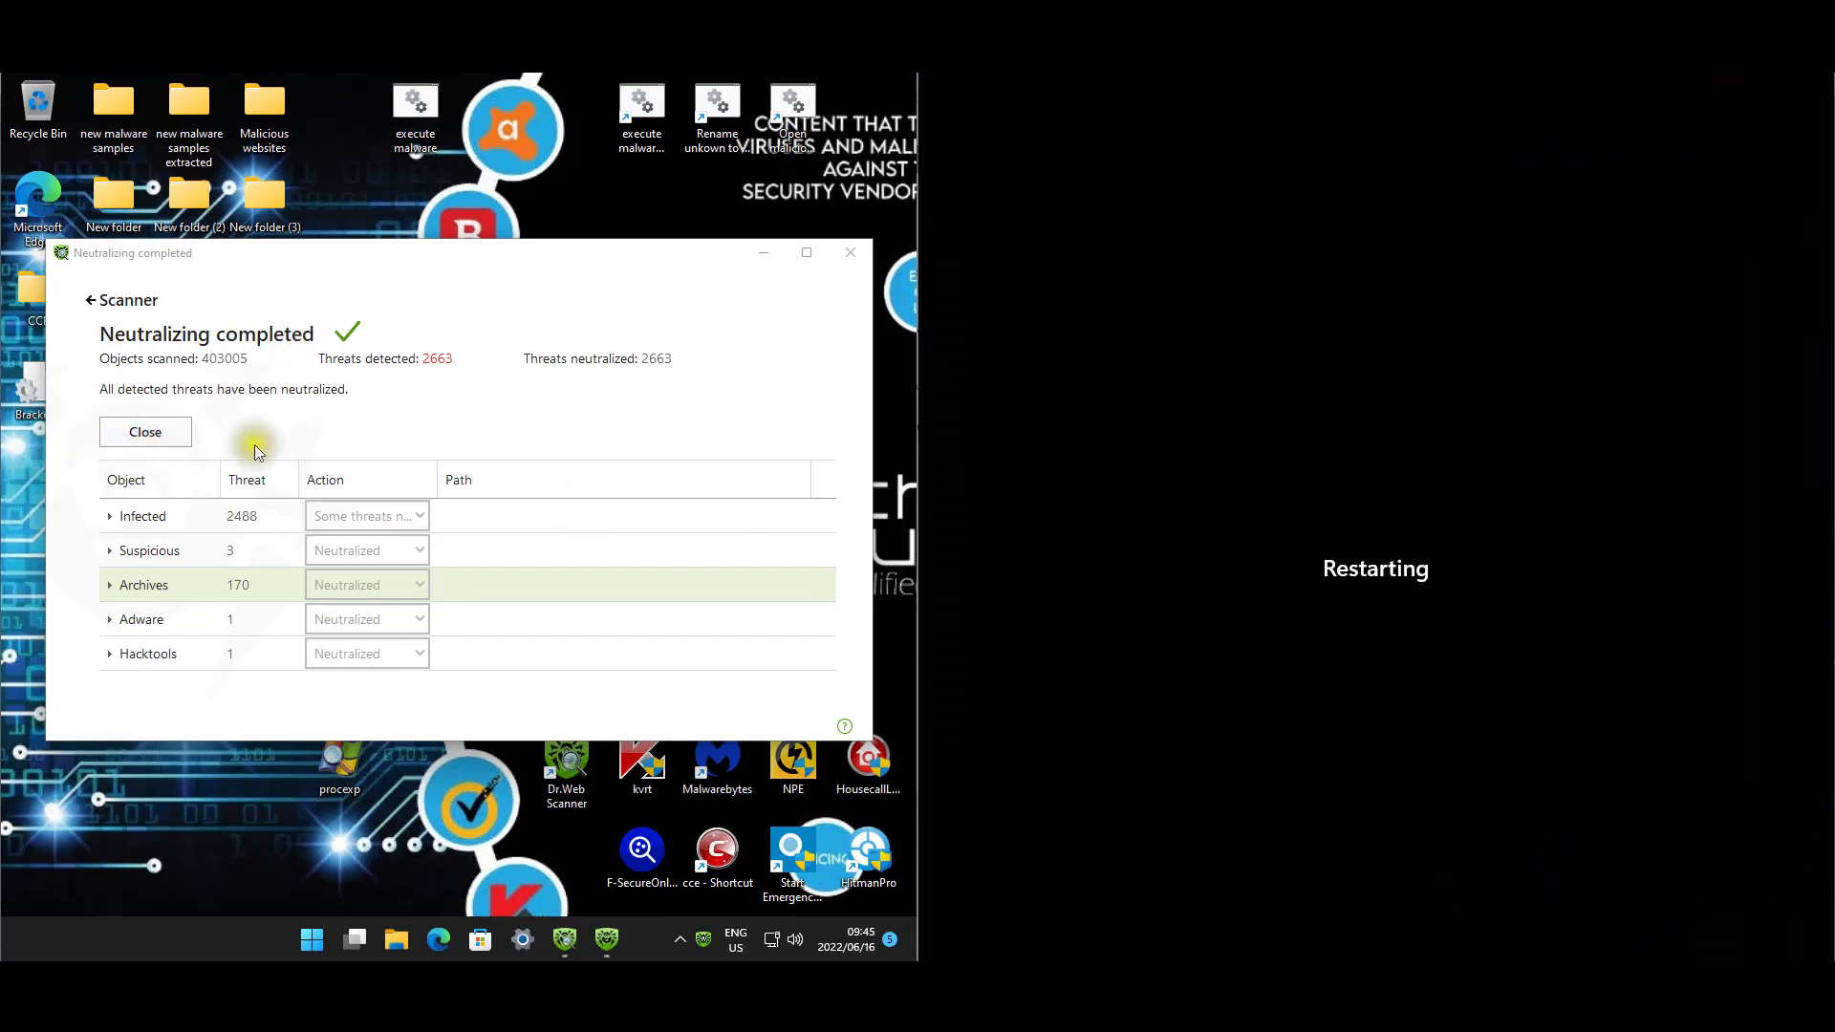
pyautogui.click(175, 435)
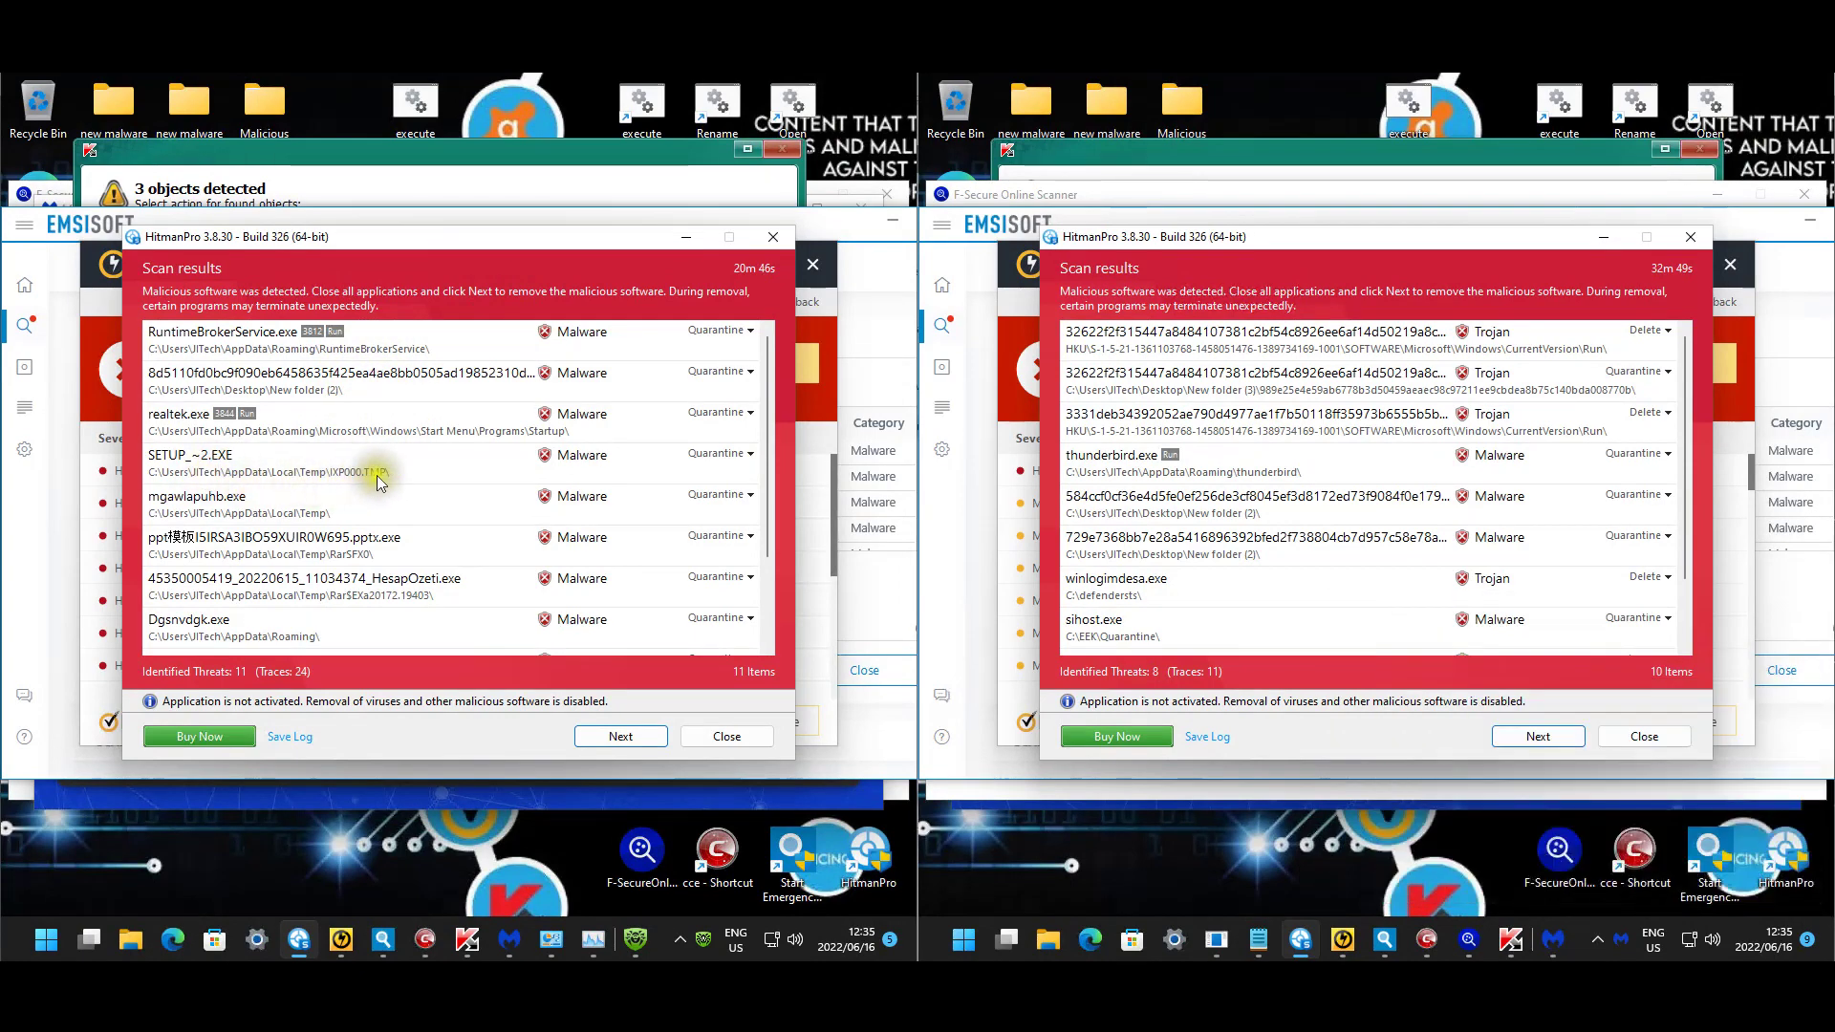
# Inspect the HitmanPro detections HesapOzeti, sihost.exe and winlogimdesa.exe on both machines.
pyautogui.click(439, 590)
pyautogui.scroll(-1, 441, 598)
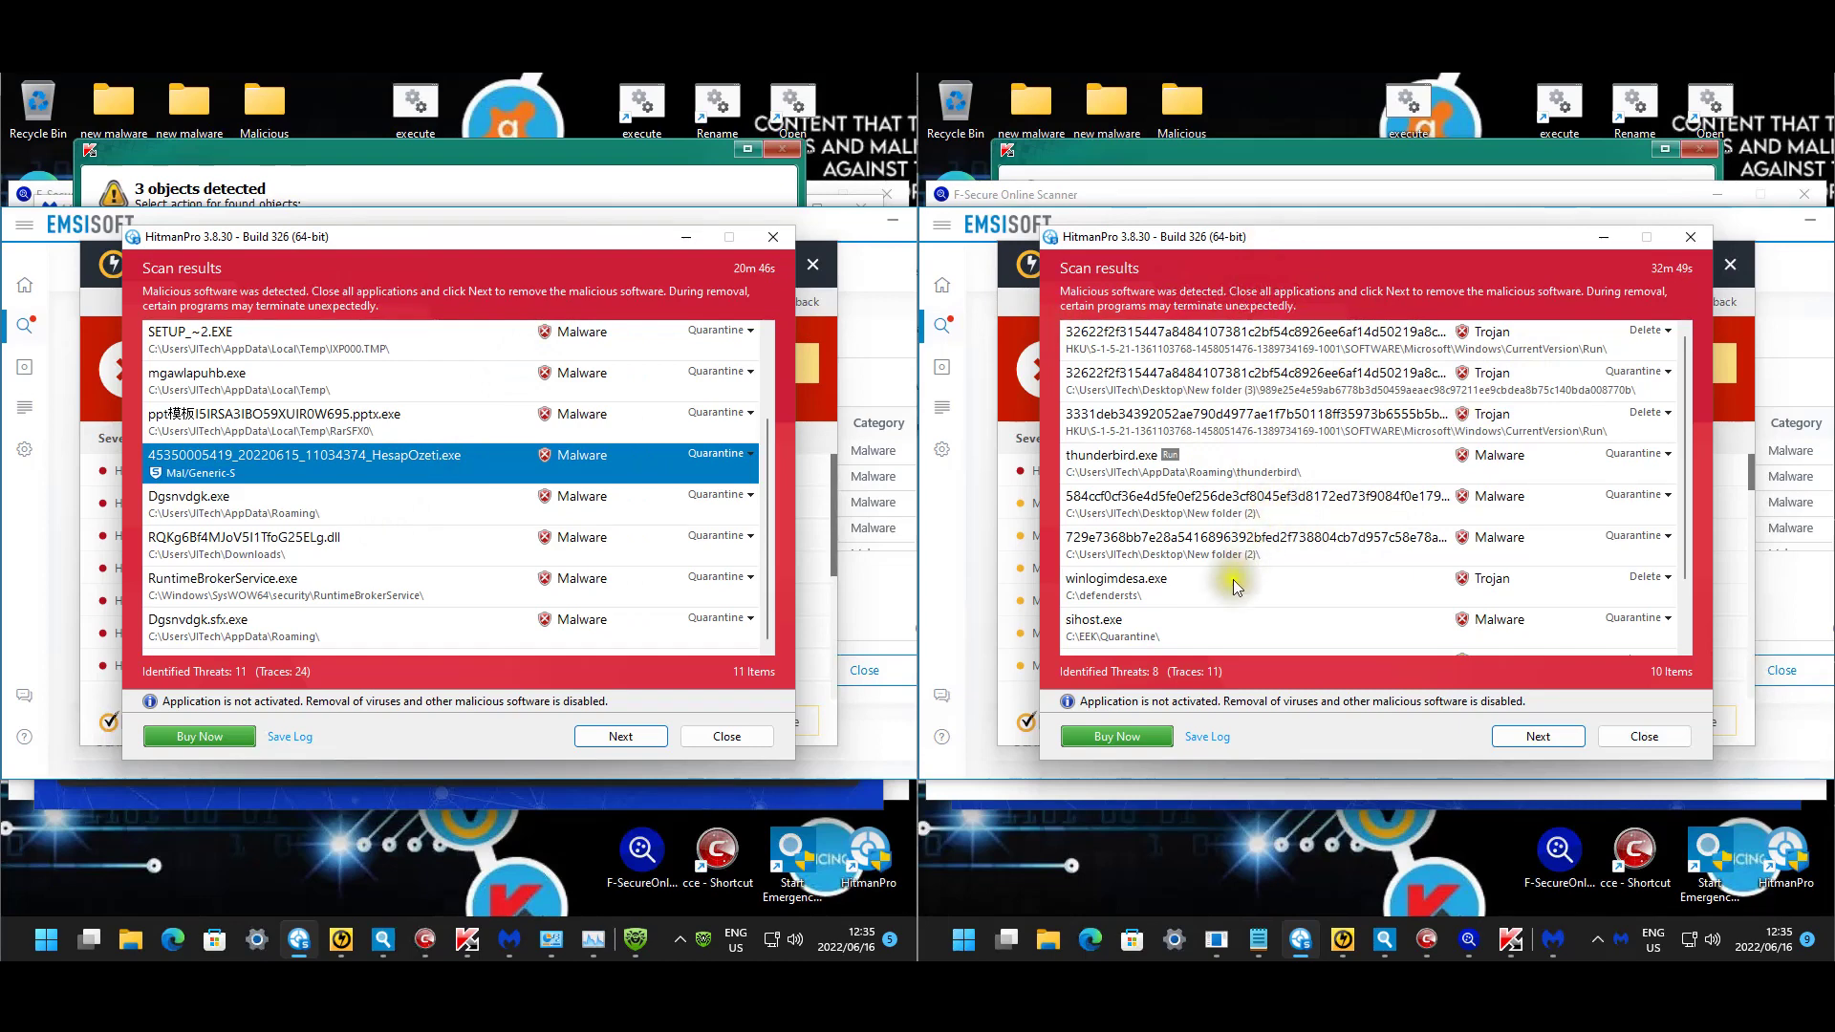
pyautogui.scroll(-1, 1240, 602)
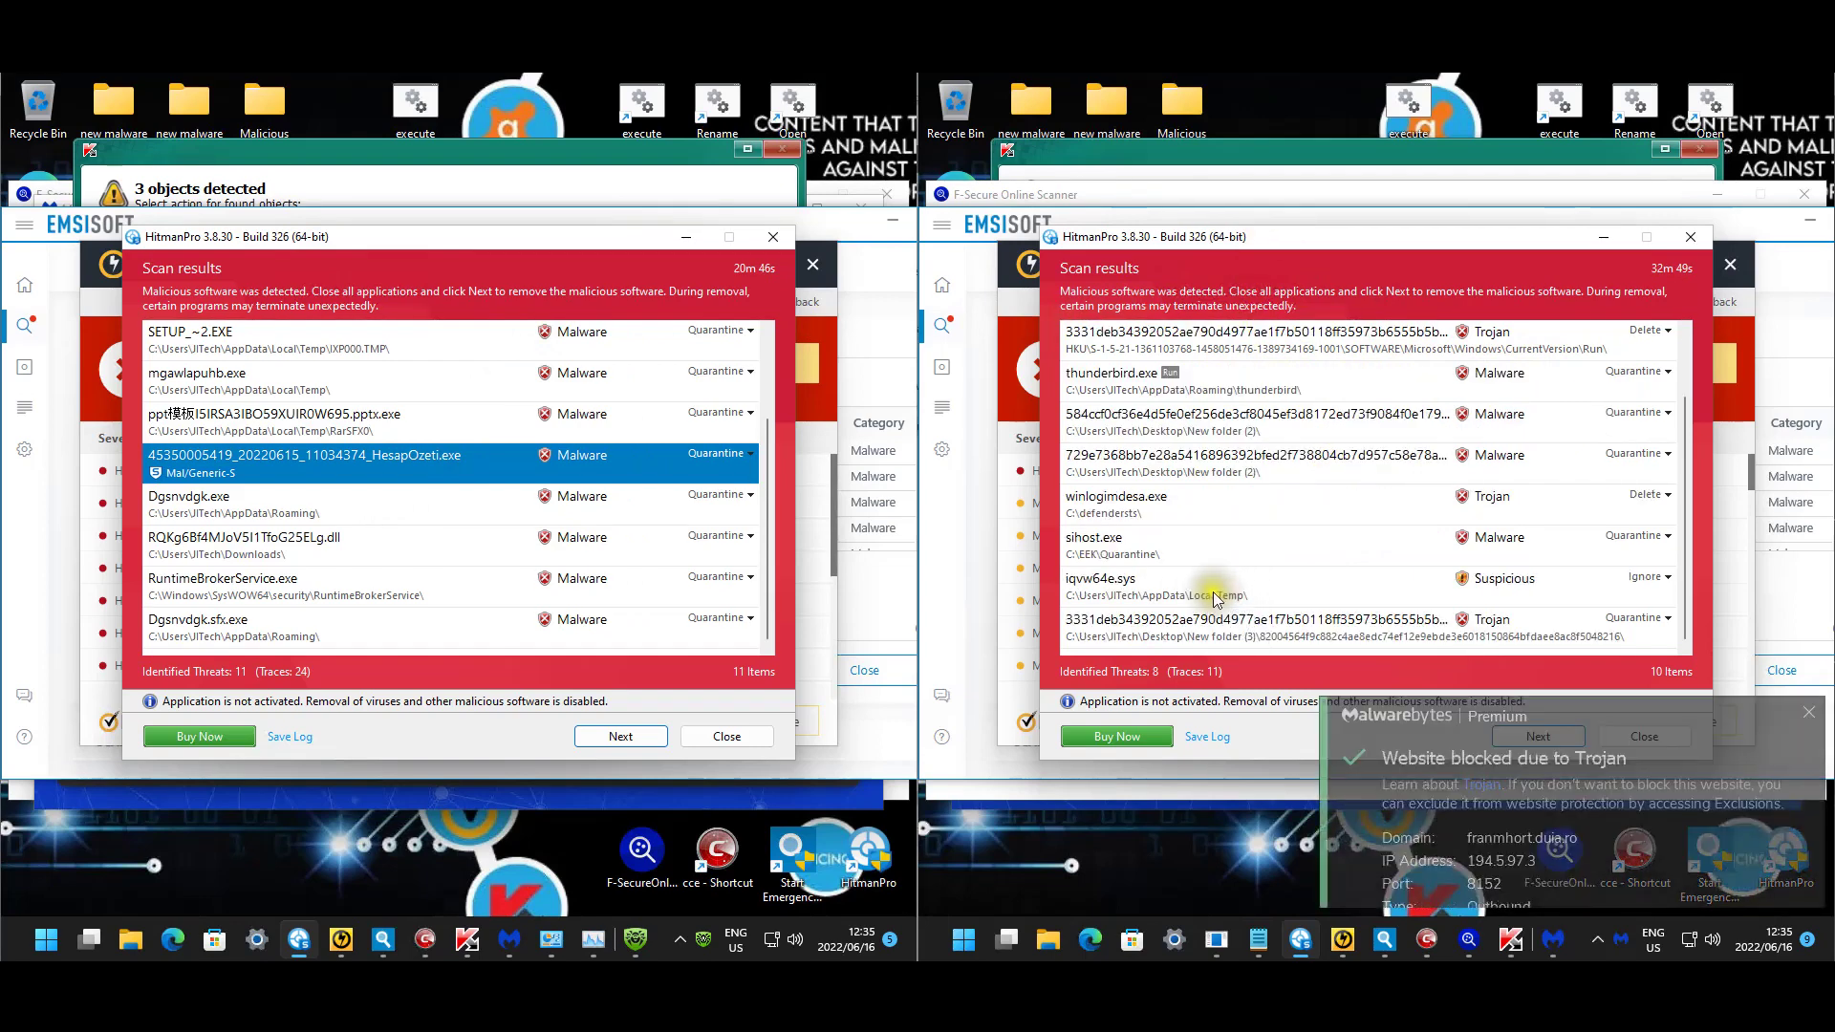
pyautogui.click(1167, 535)
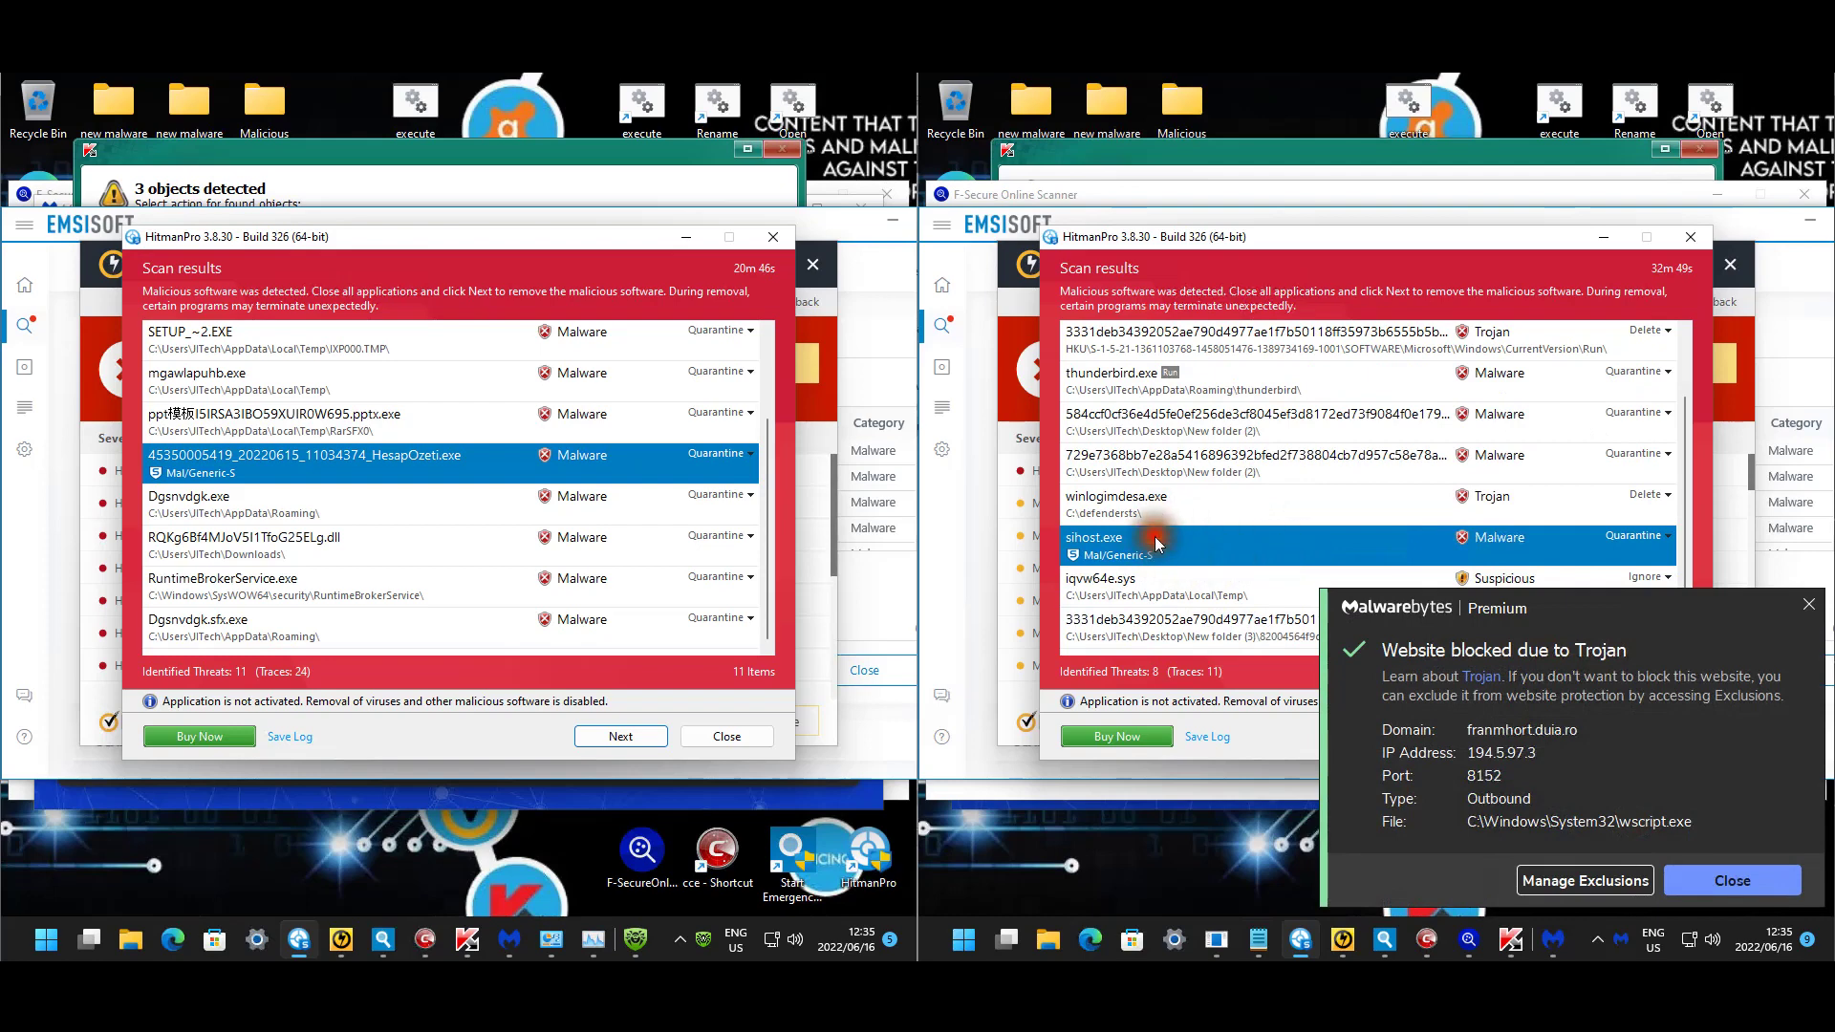
pyautogui.press('Up')
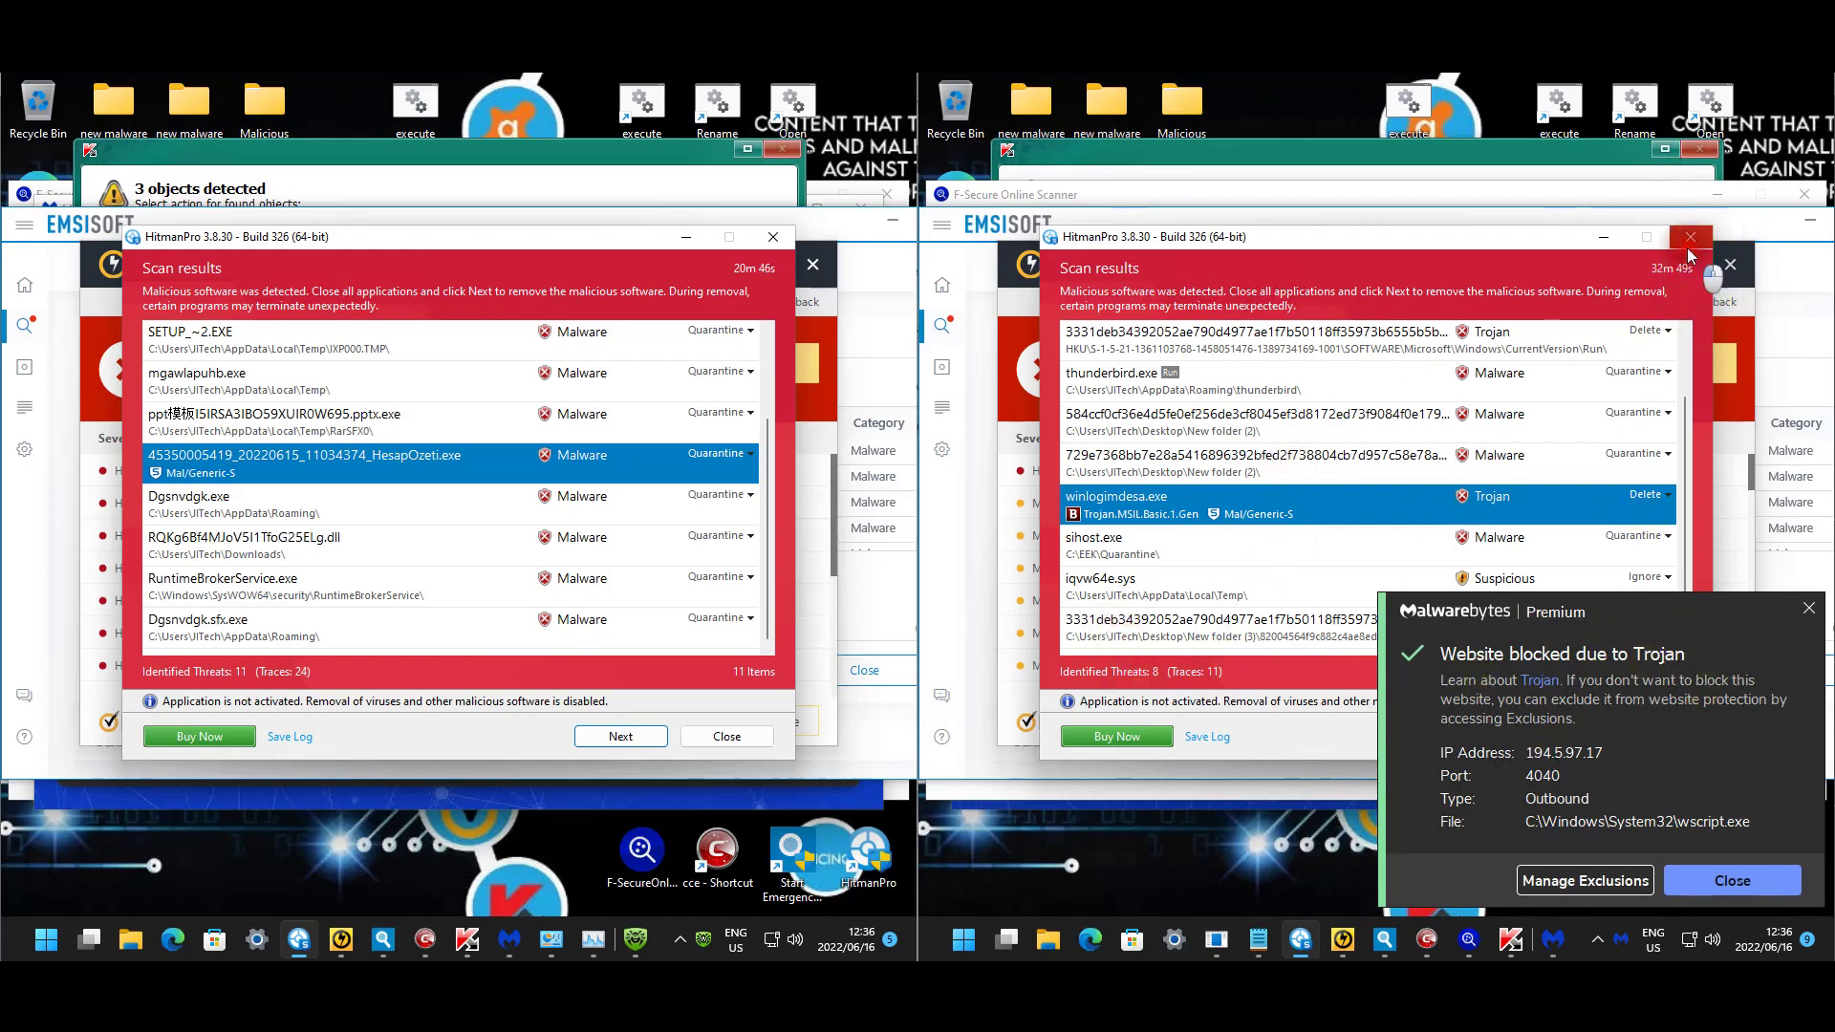
# Close HitmanPro on both VMs and scroll Norton Power Eraser's 14 and 47 detected threats.
pyautogui.click(775, 239)
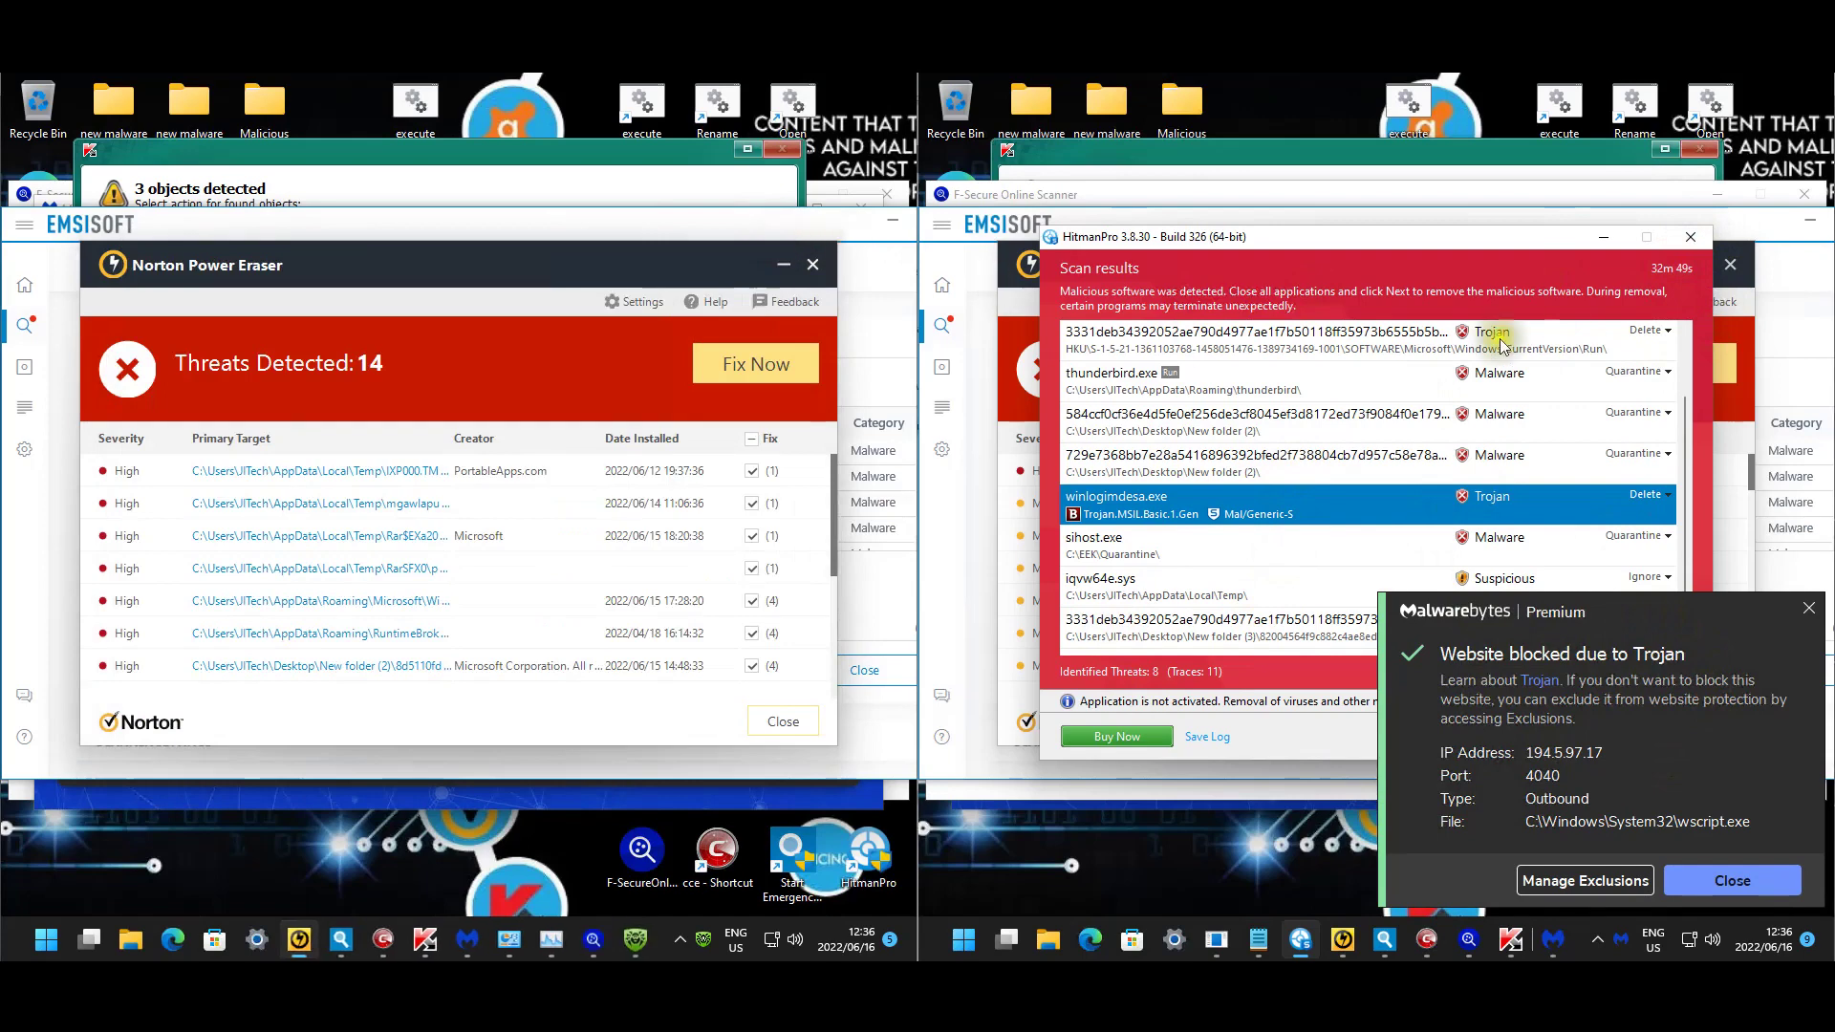
pyautogui.click(1686, 239)
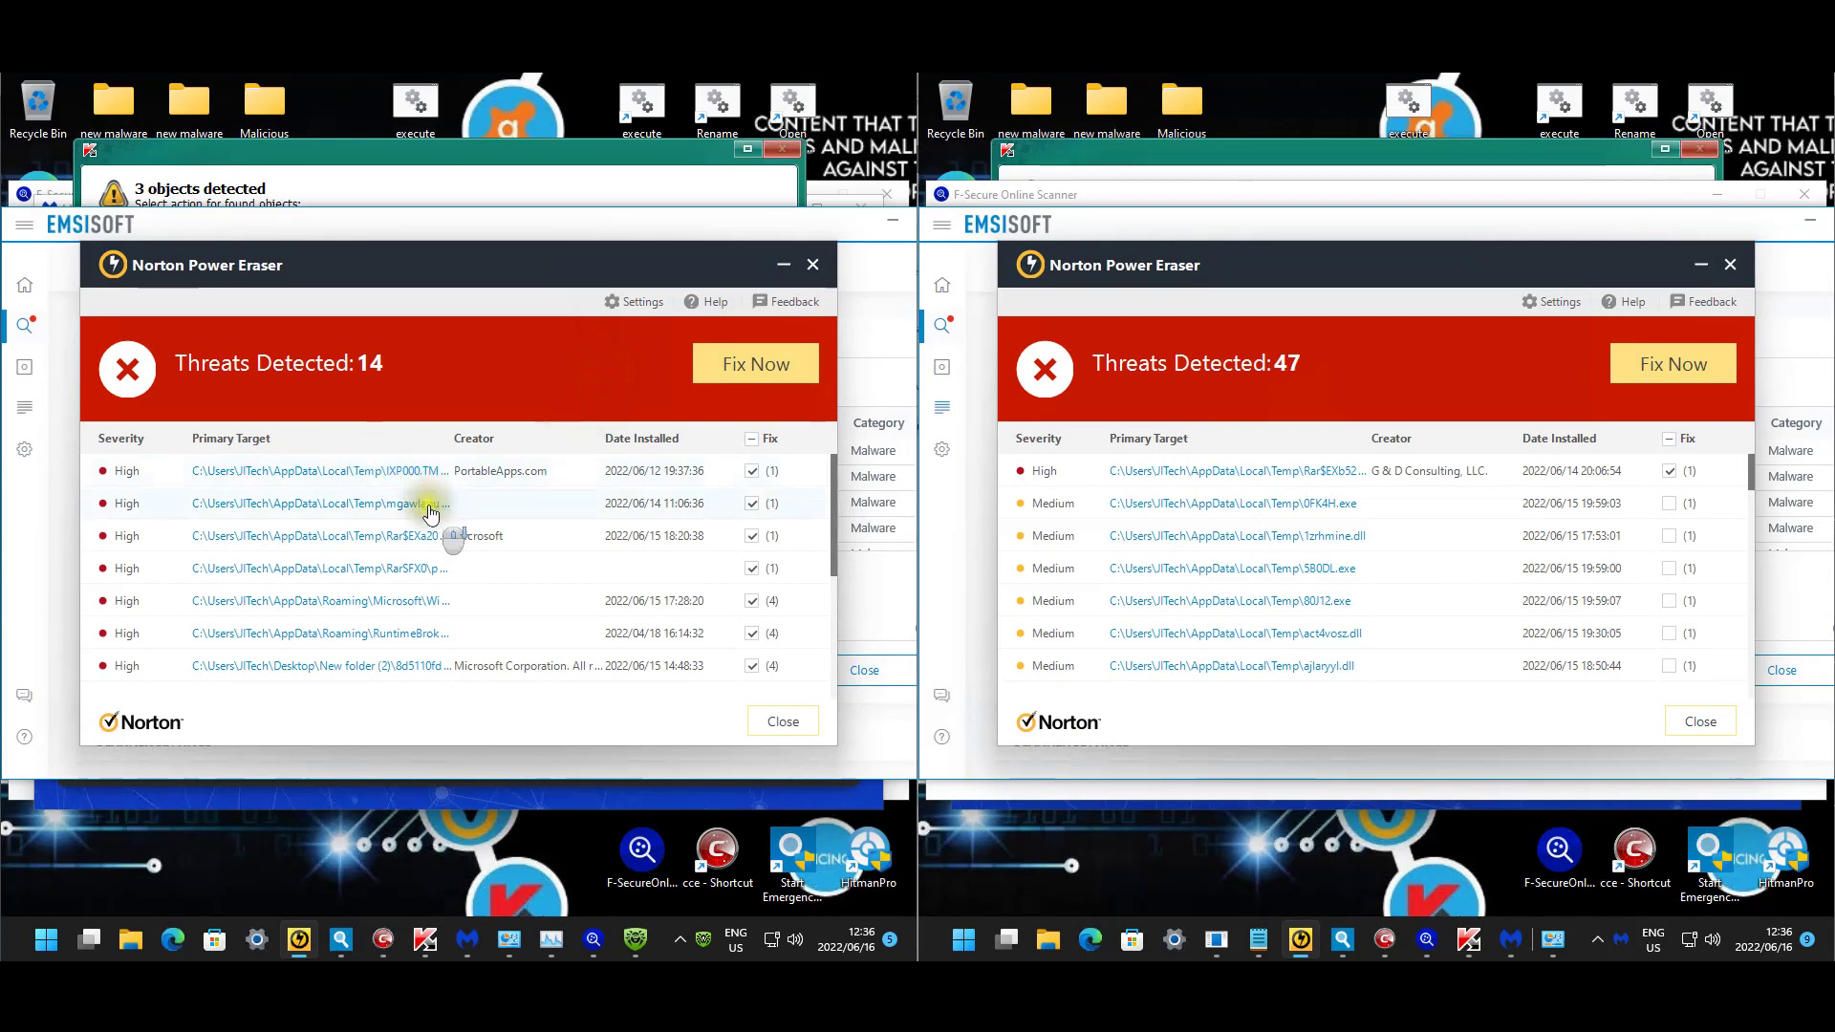
pyautogui.scroll(-2, 435, 507)
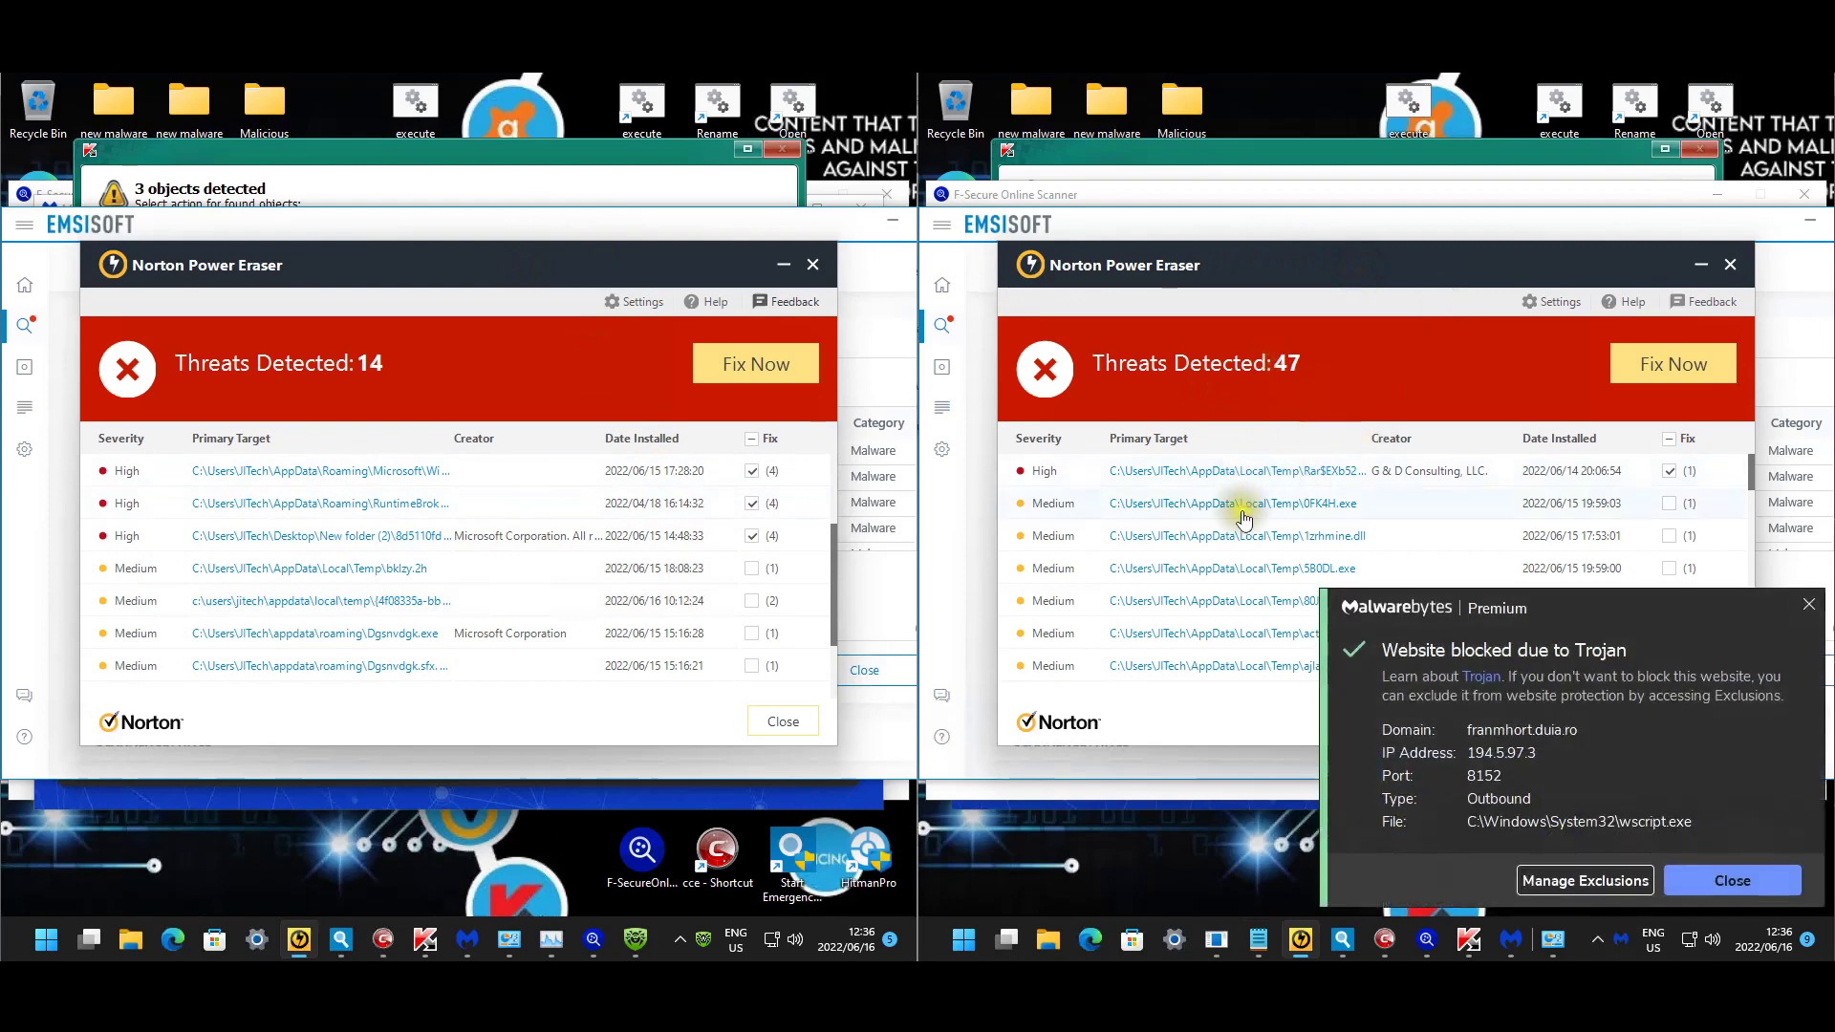
pyautogui.scroll(-6, 1243, 517)
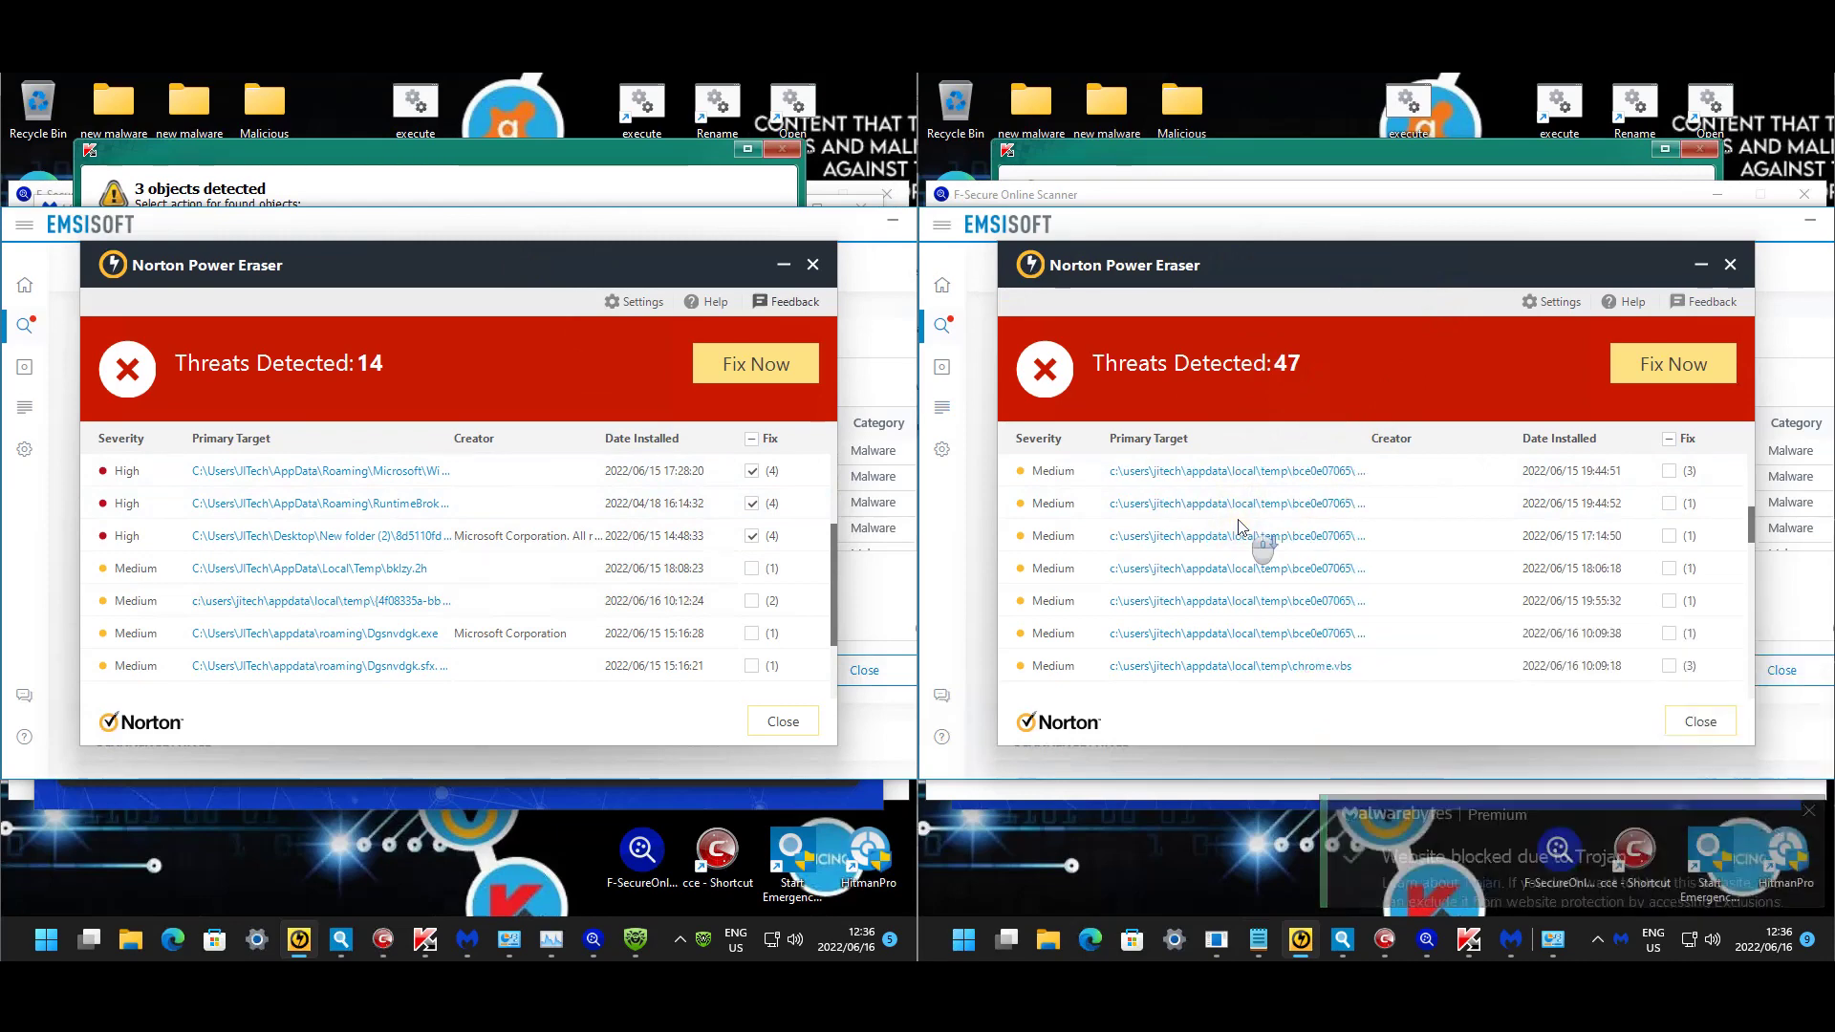
pyautogui.scroll(-5, 1235, 531)
pyautogui.scroll(-8, 1224, 535)
pyautogui.scroll(-6, 1207, 552)
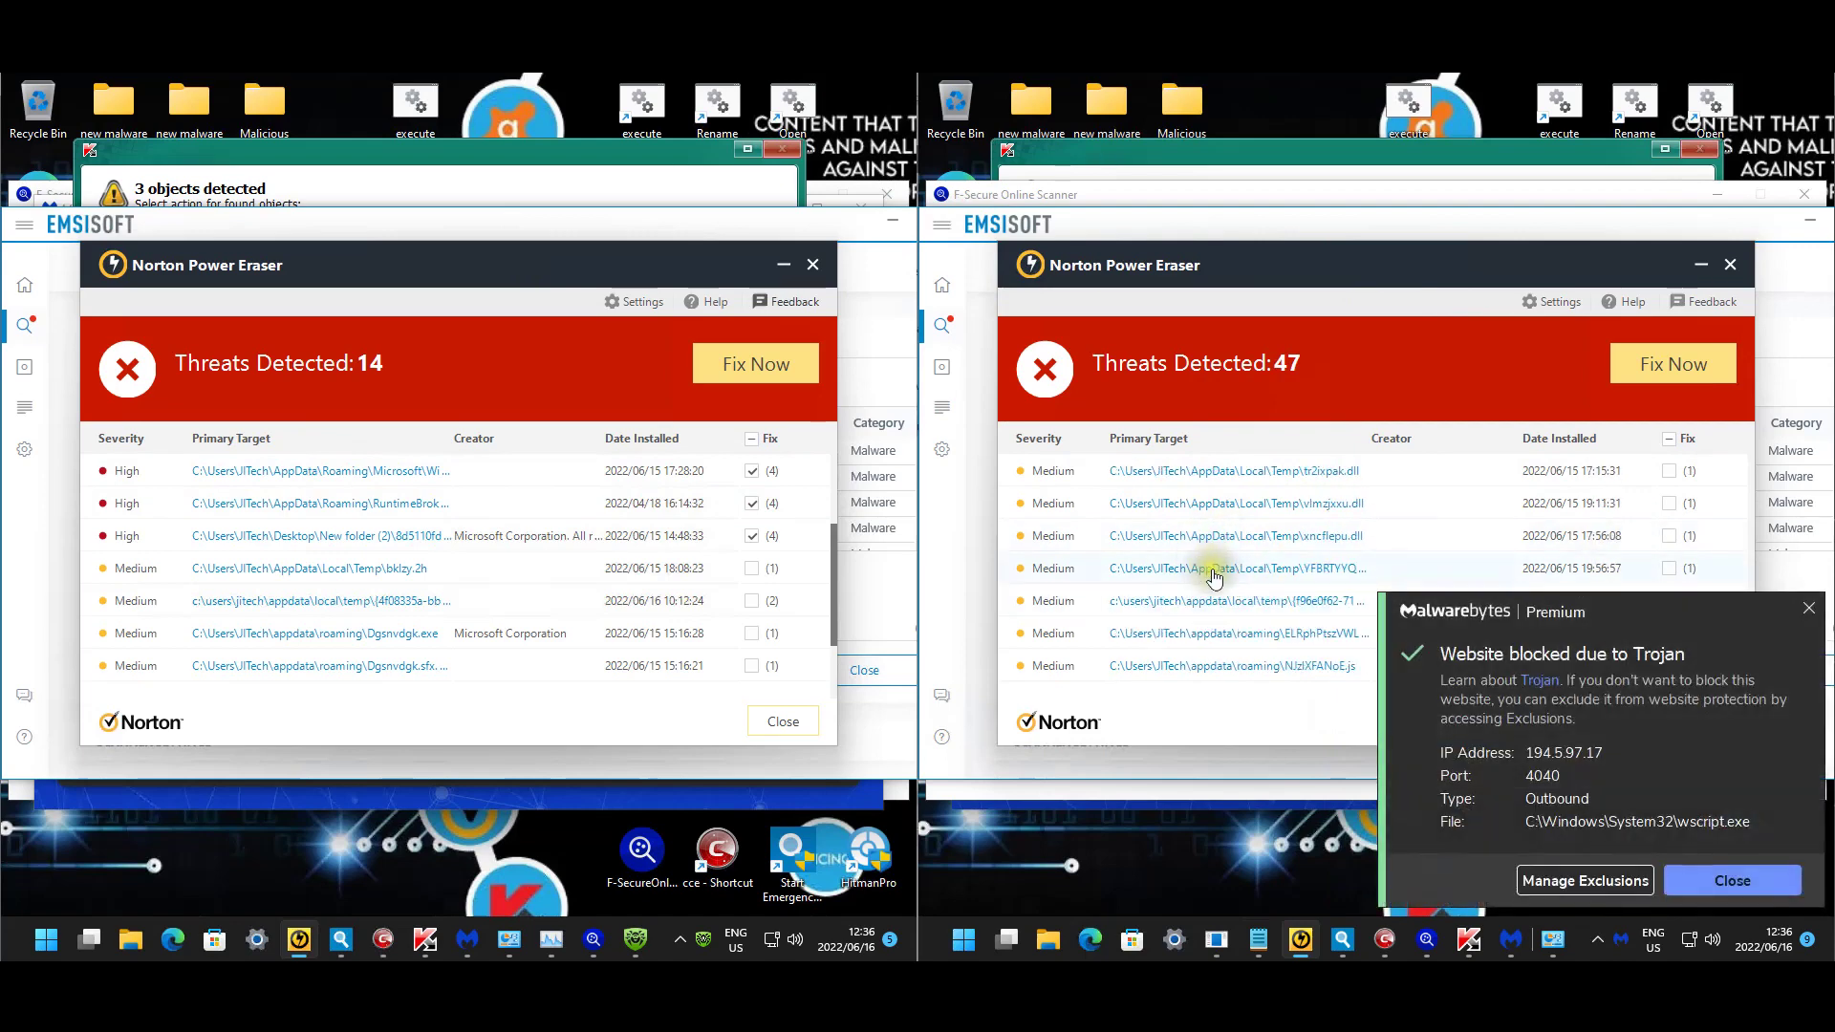
pyautogui.scroll(-4, 1209, 573)
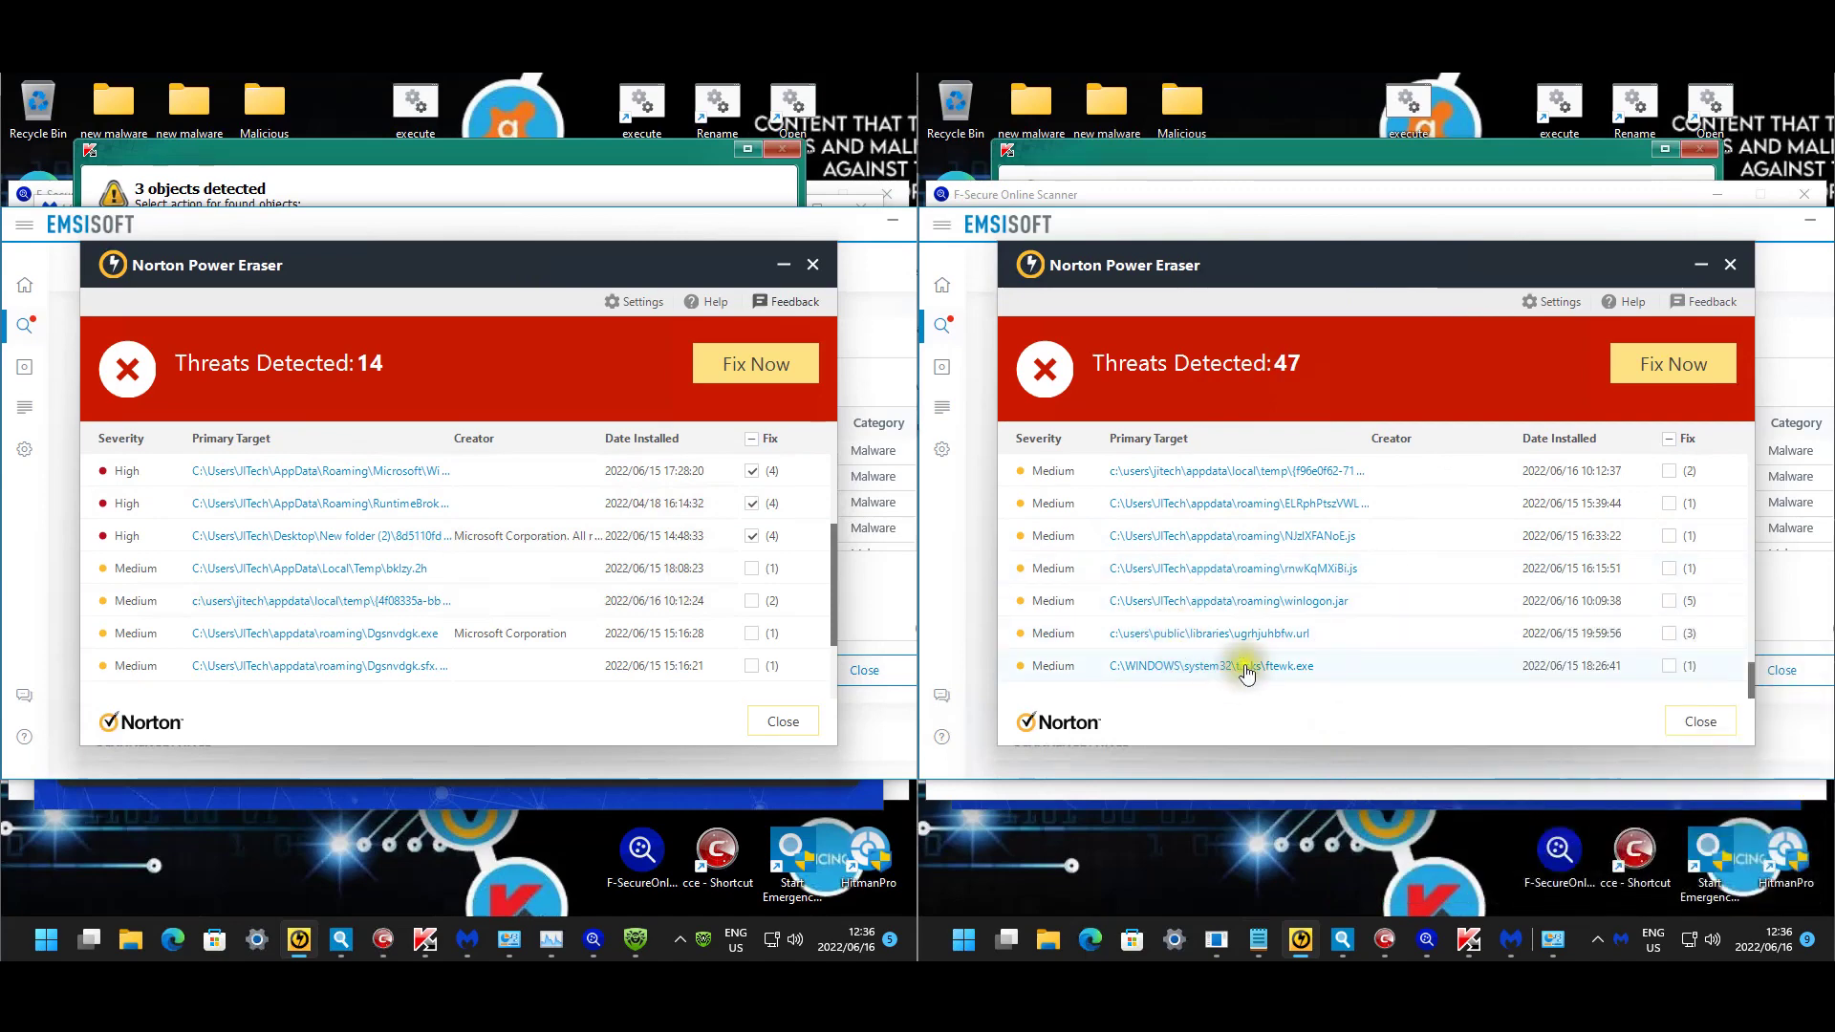
# Close Norton Power Eraser on both VMs and sort both Emsisoft result lists by Location.
pyautogui.click(1732, 267)
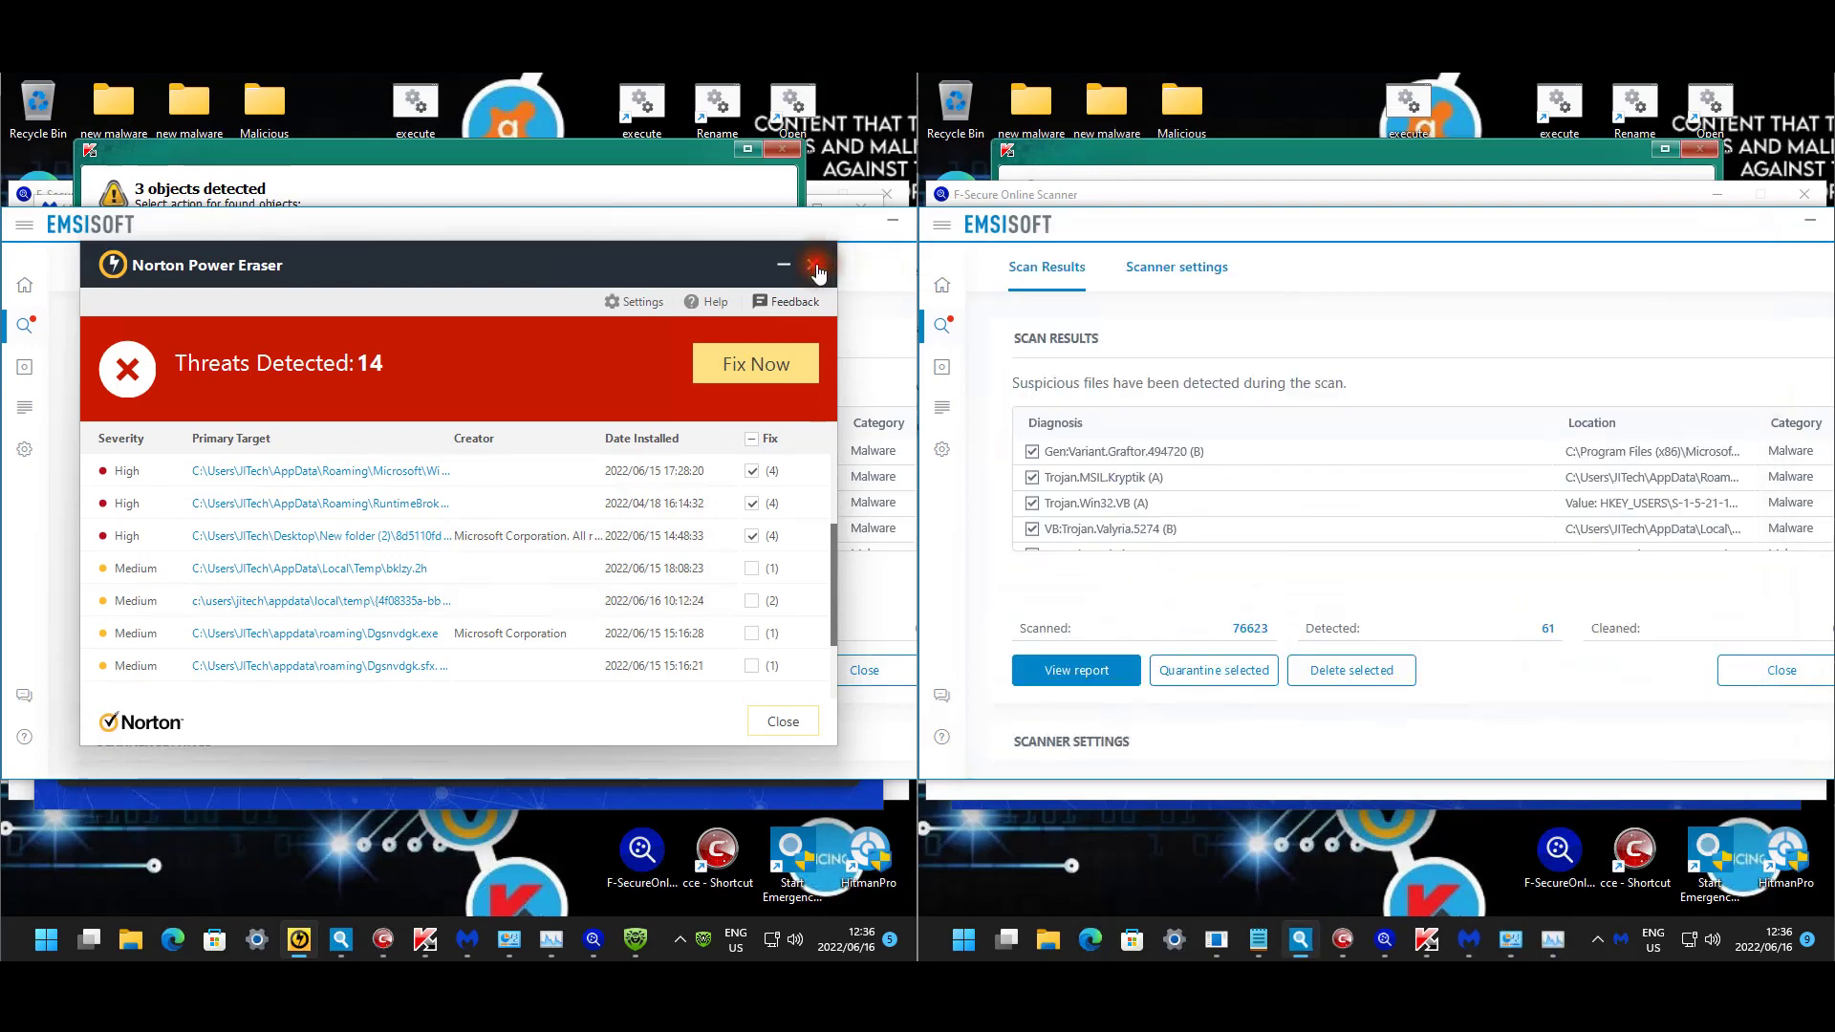
pyautogui.click(814, 266)
pyautogui.click(762, 421)
pyautogui.click(1640, 421)
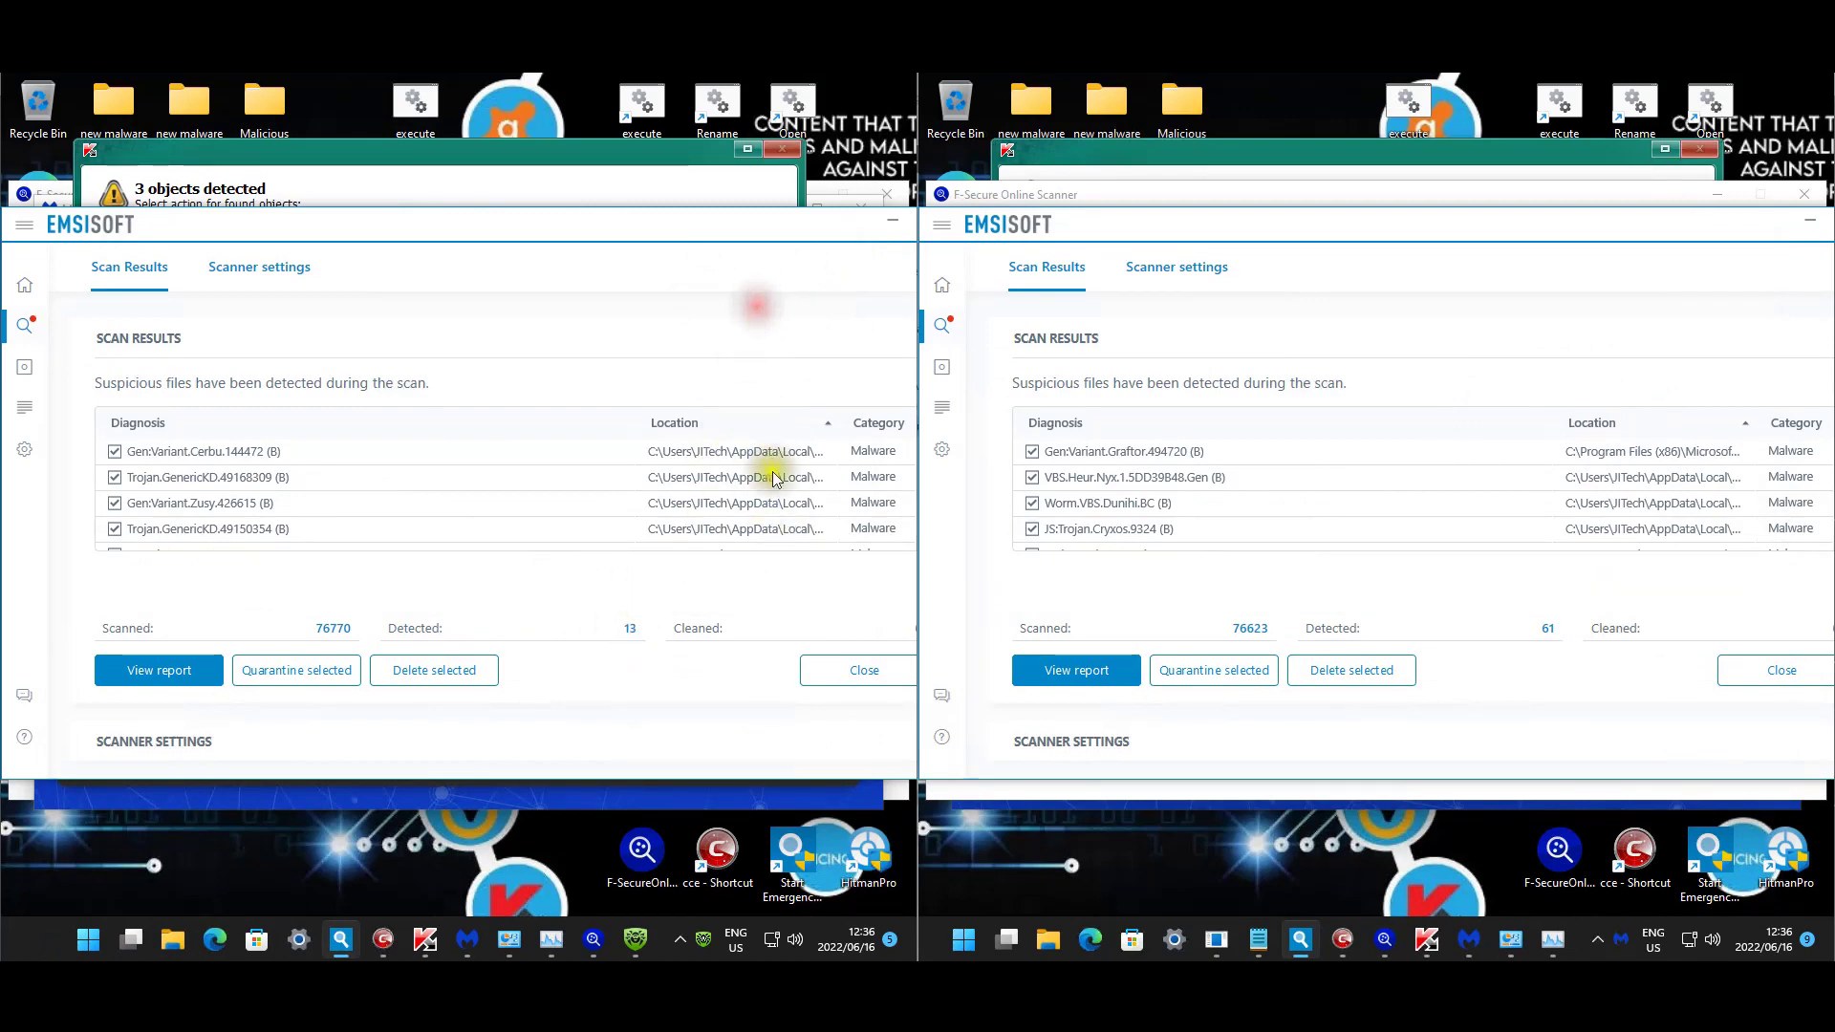
# Scroll through Emsisoft's 13 and 61 detections and unsnap the left Emsisoft window.
pyautogui.scroll(-2, 785, 478)
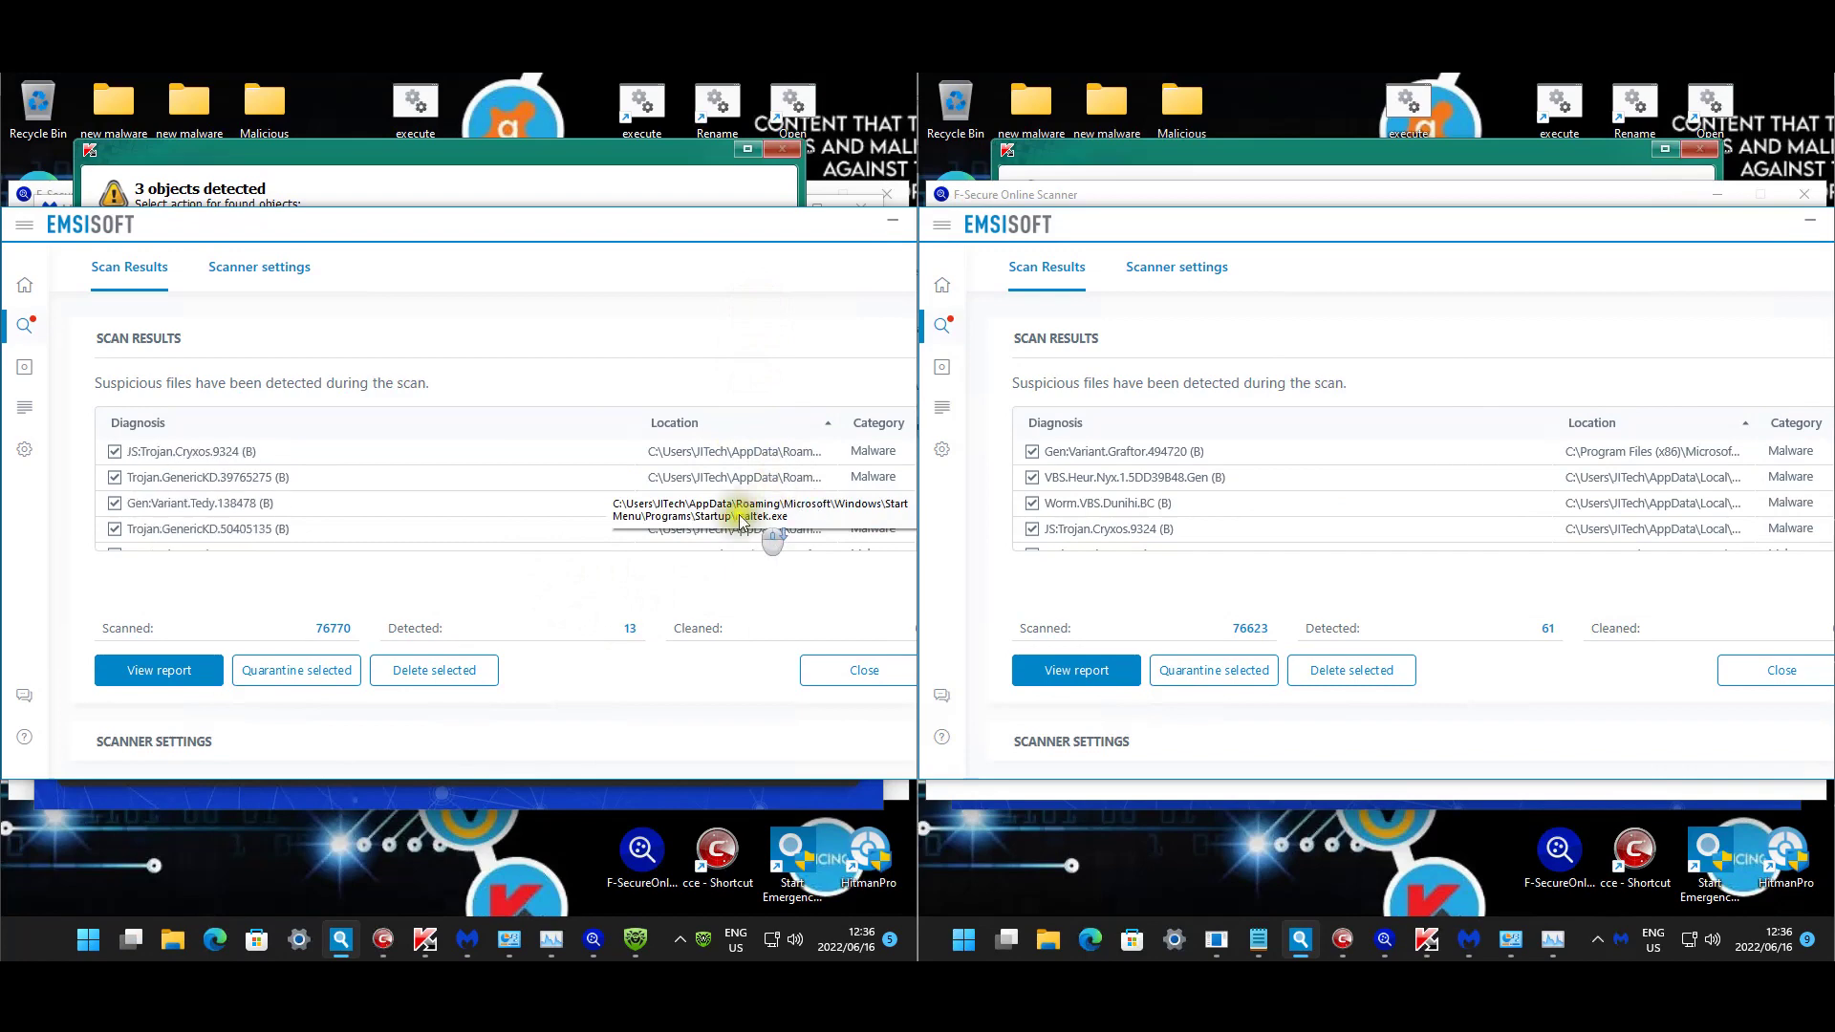
pyautogui.scroll(-2, 676, 492)
pyautogui.scroll(-1, 672, 500)
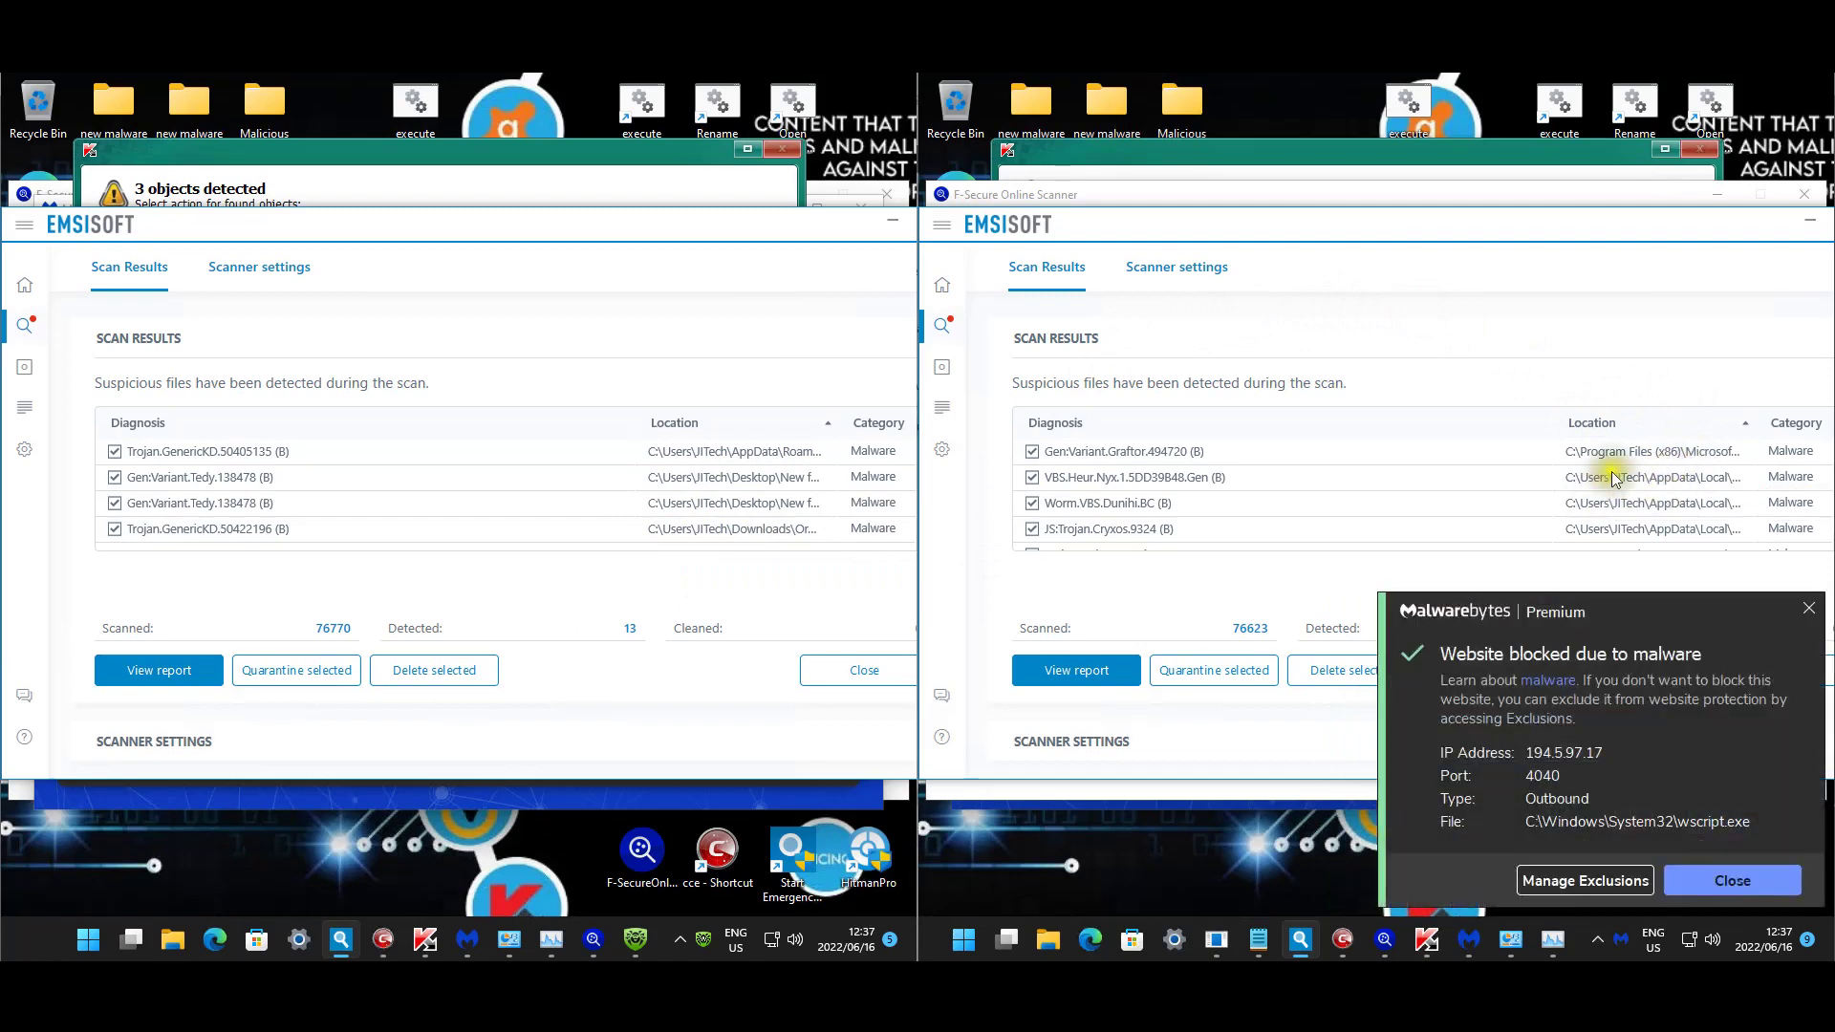
pyautogui.scroll(-1, 1604, 490)
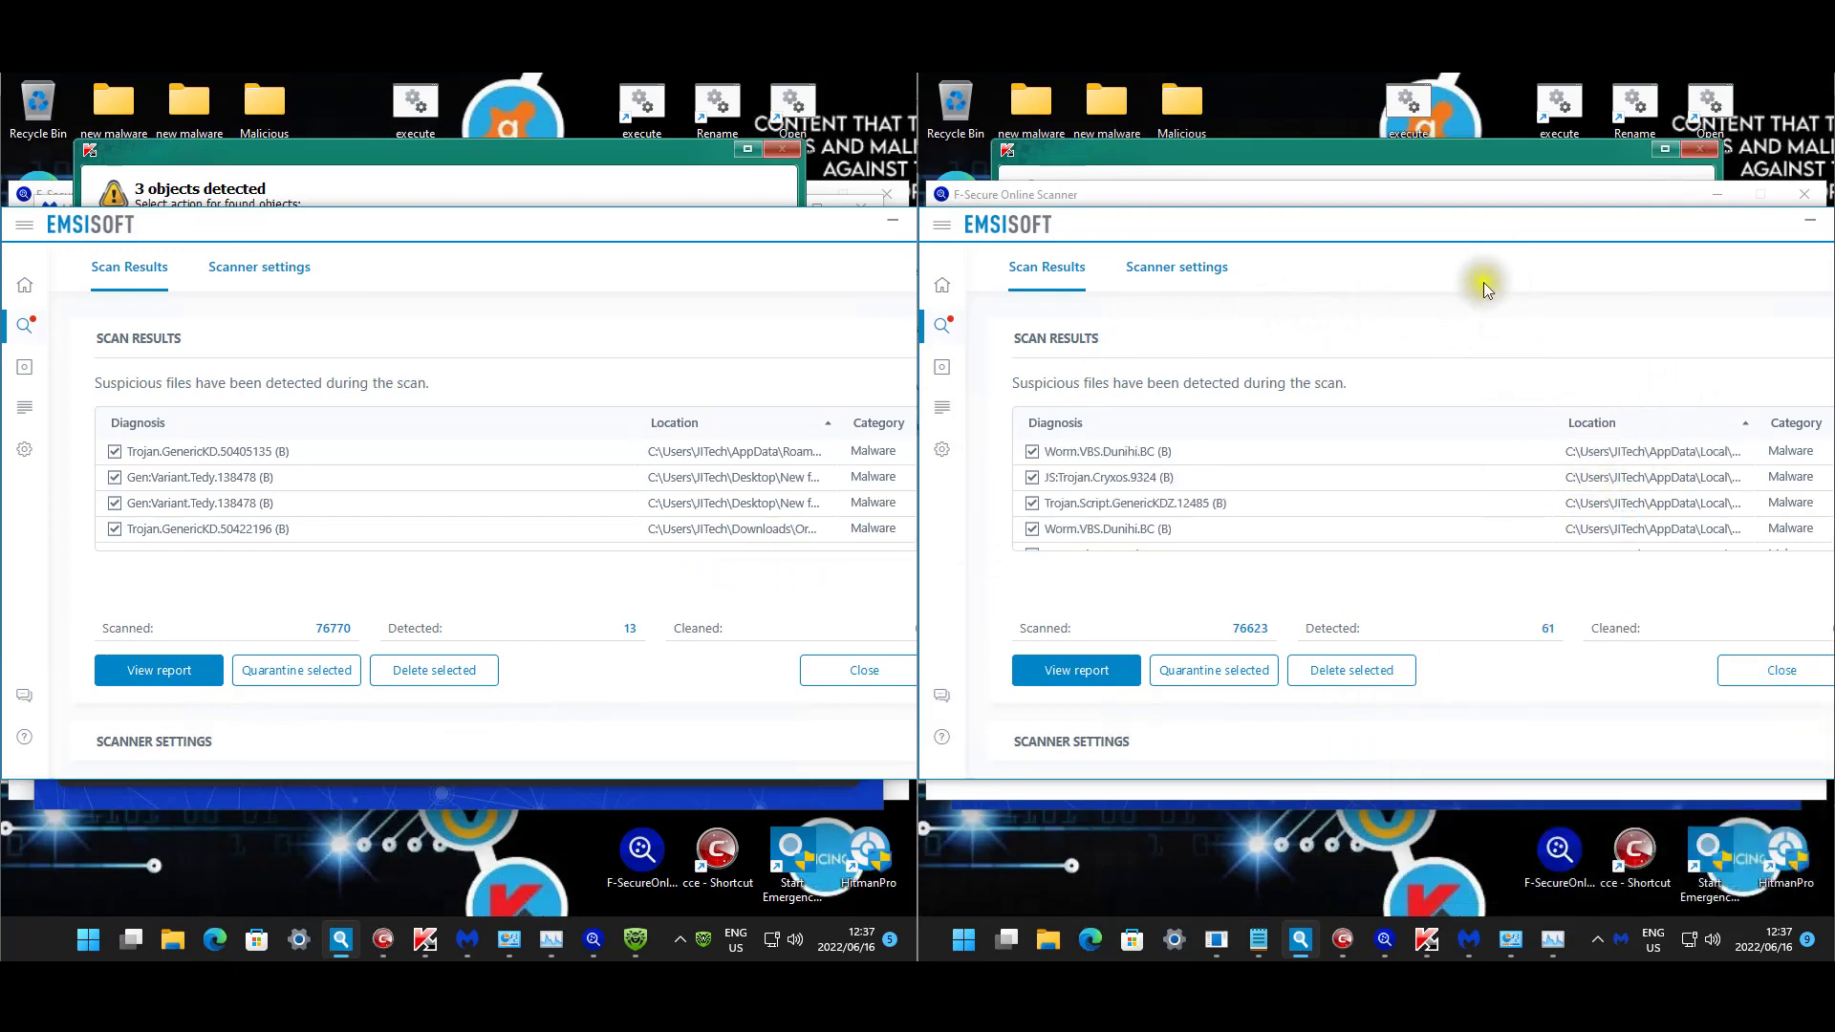
pyautogui.scroll(-3, 1596, 503)
pyautogui.scroll(-3, 1605, 507)
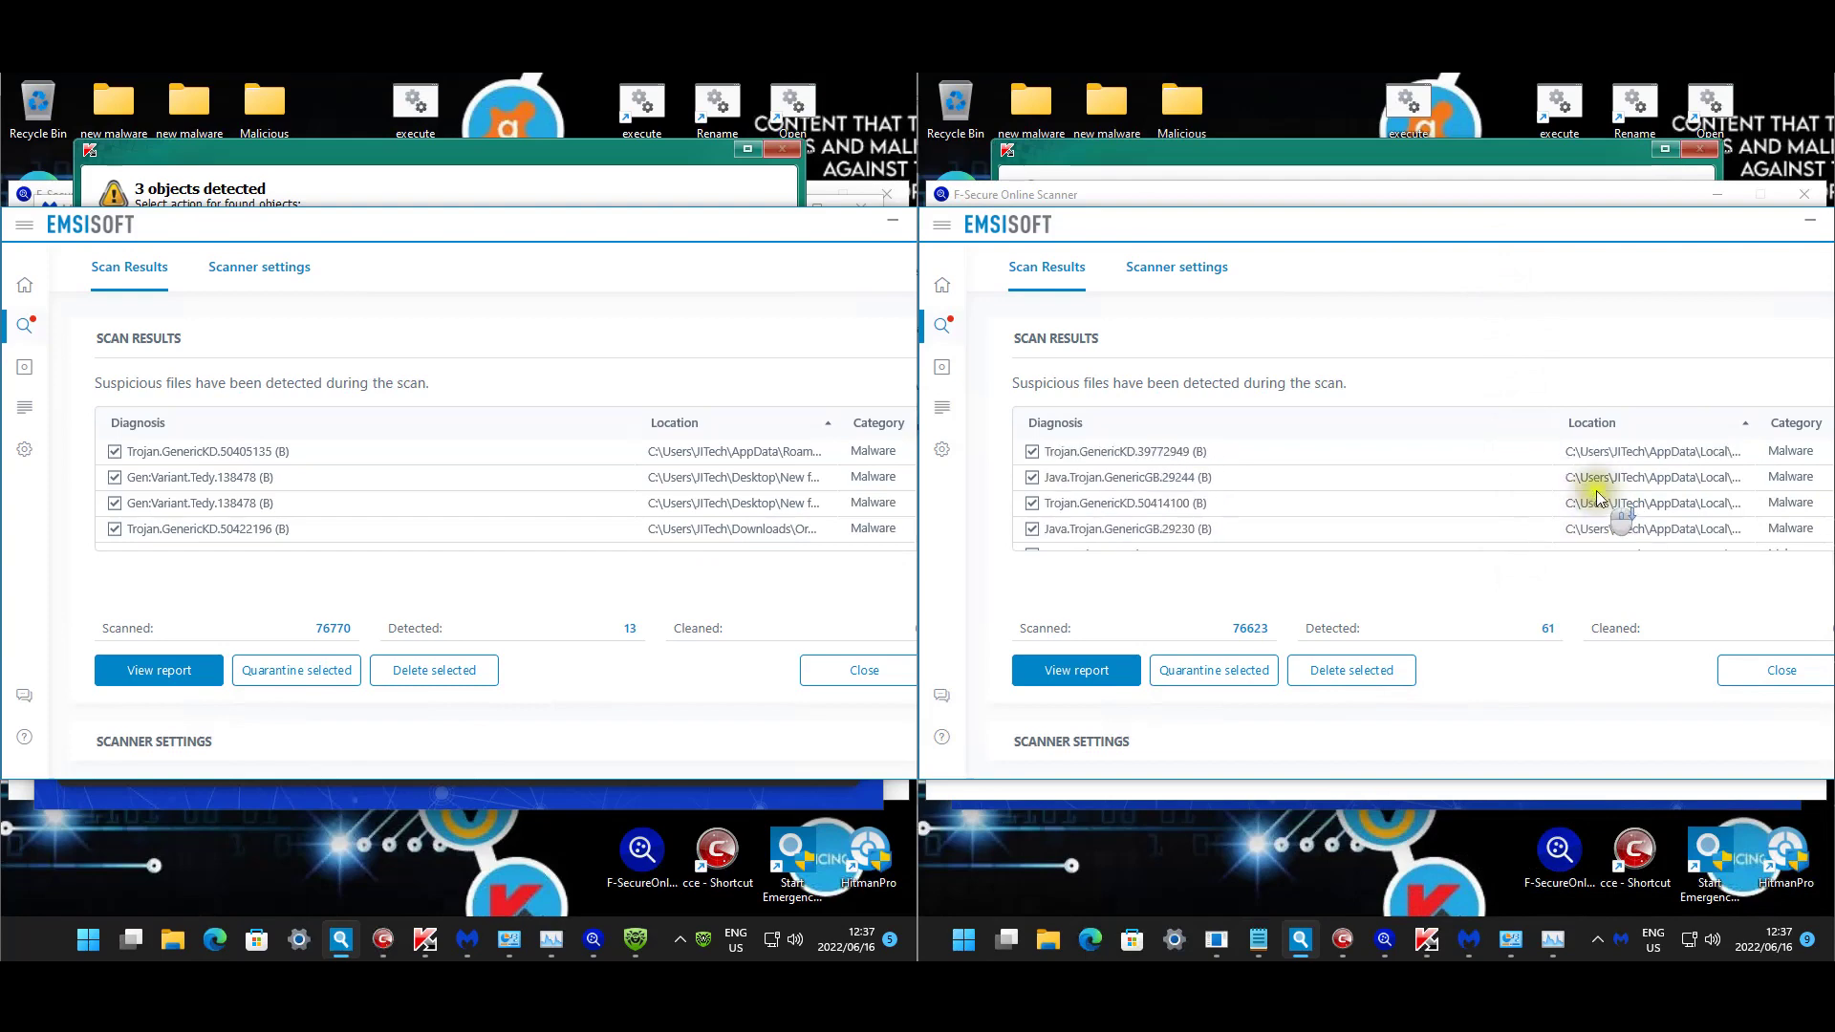
pyautogui.scroll(-5, 1603, 506)
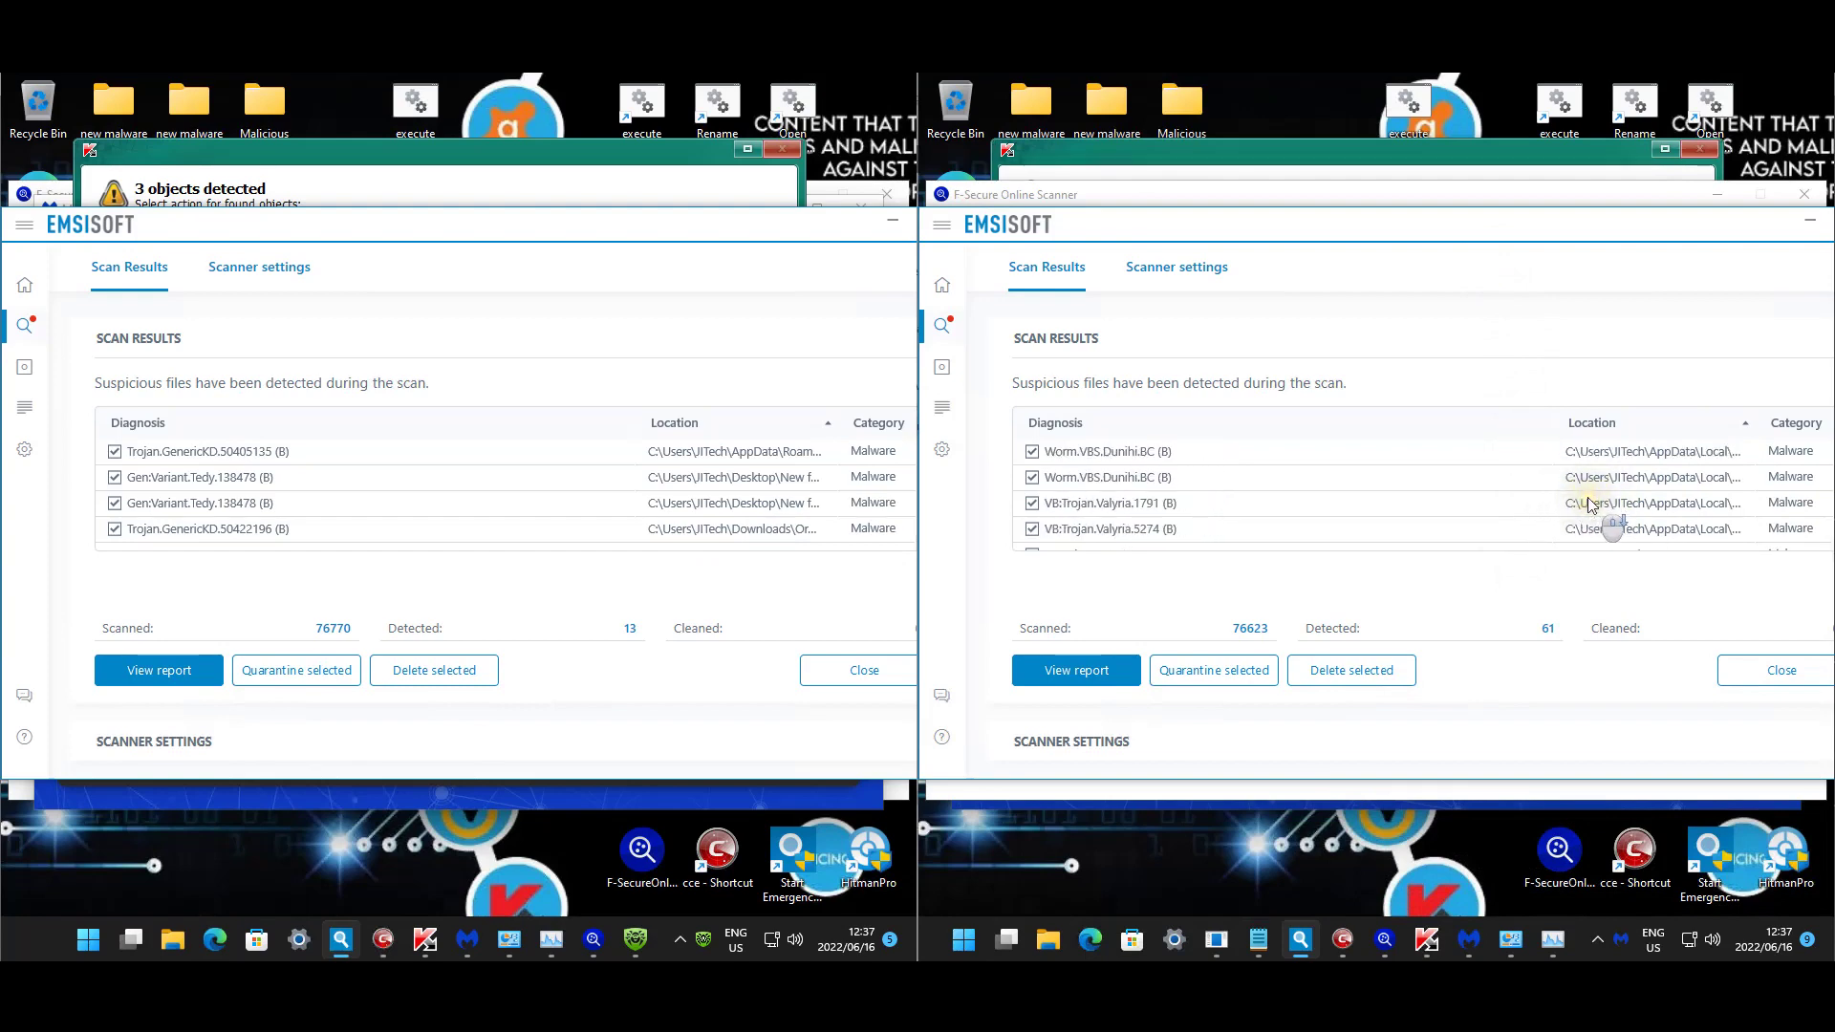
pyautogui.scroll(-5, 1592, 505)
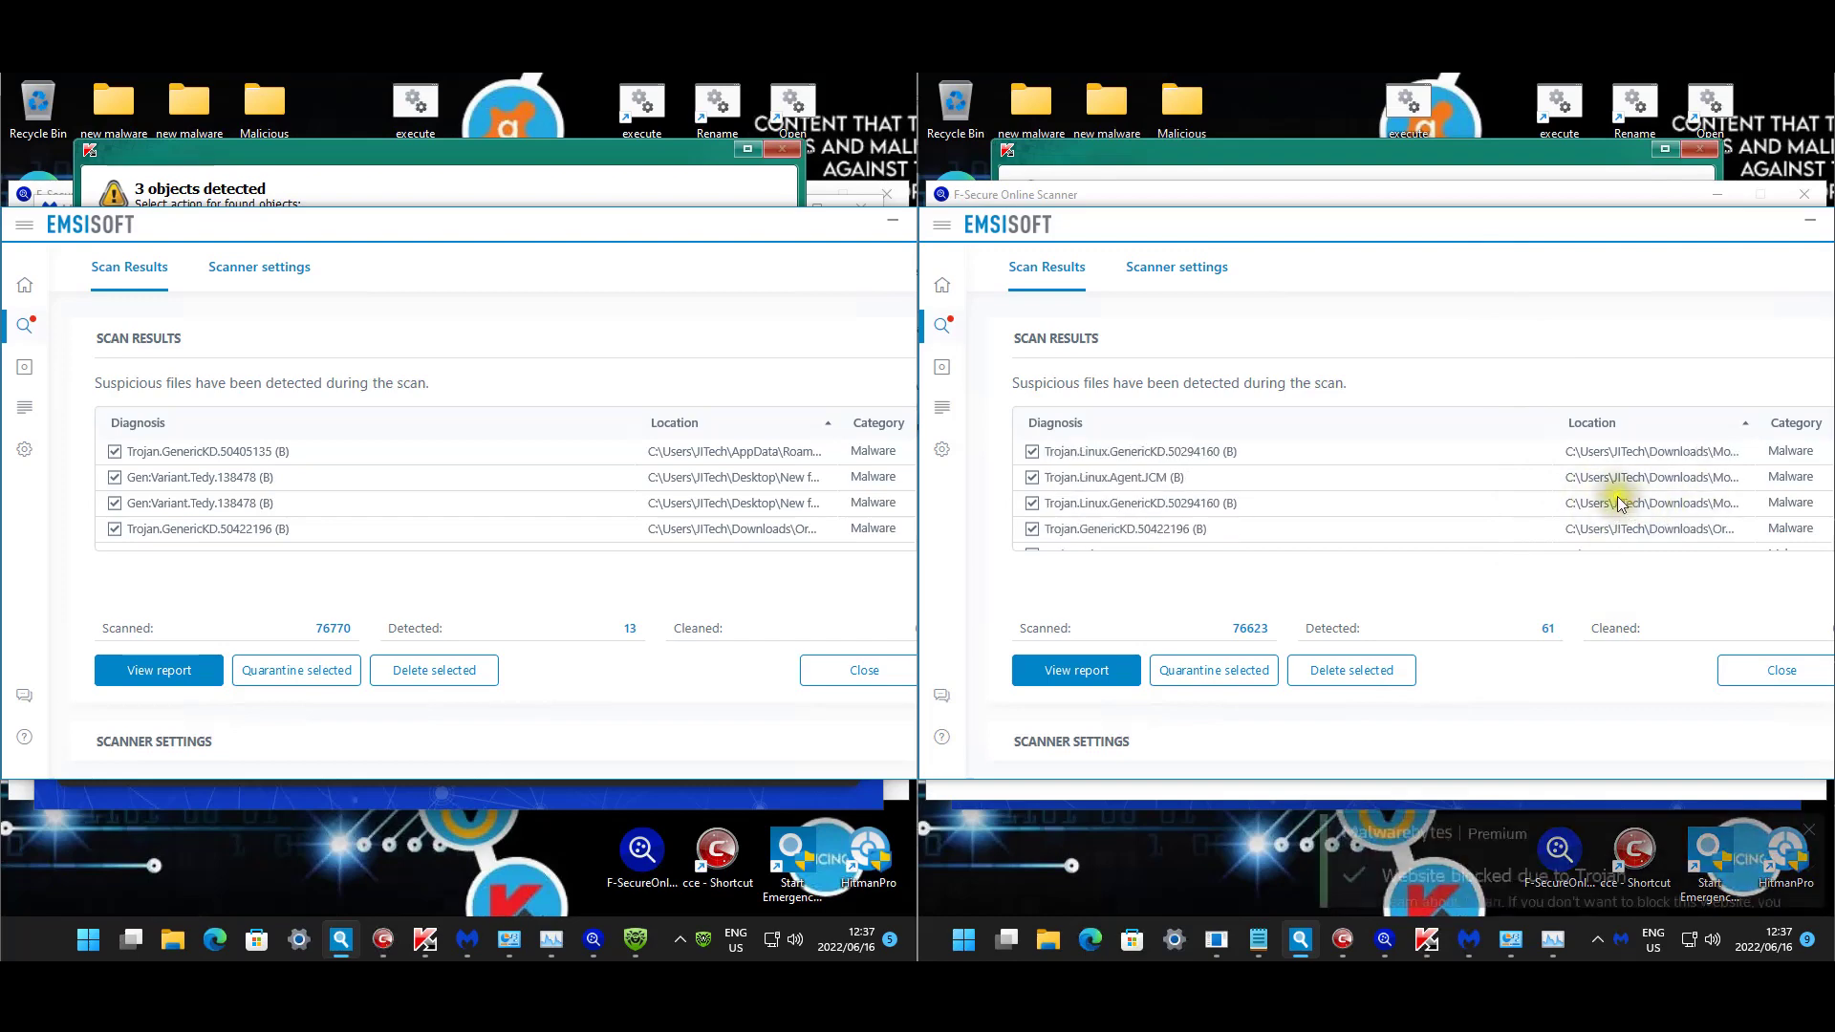
pyautogui.scroll(-1, 1609, 499)
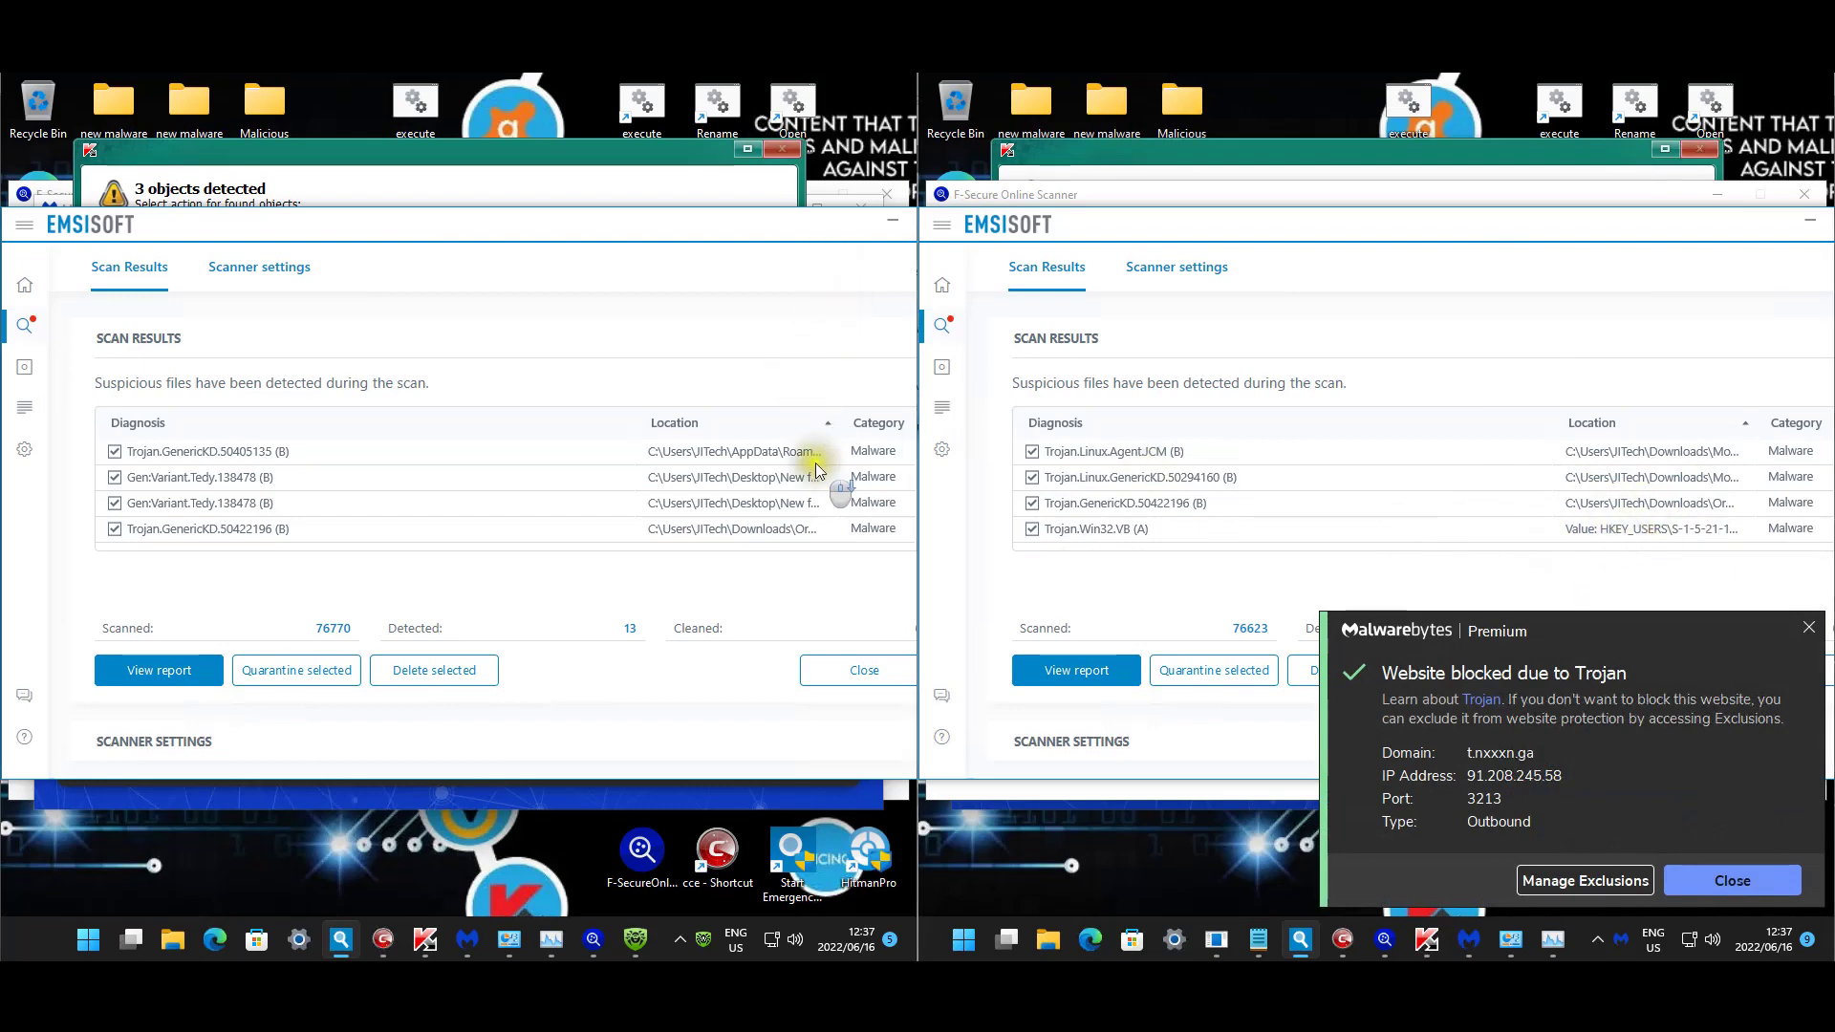
pyautogui.scroll(-1, 864, 263)
pyautogui.moveTo(830, 237); pyautogui.dragTo(824, 229)
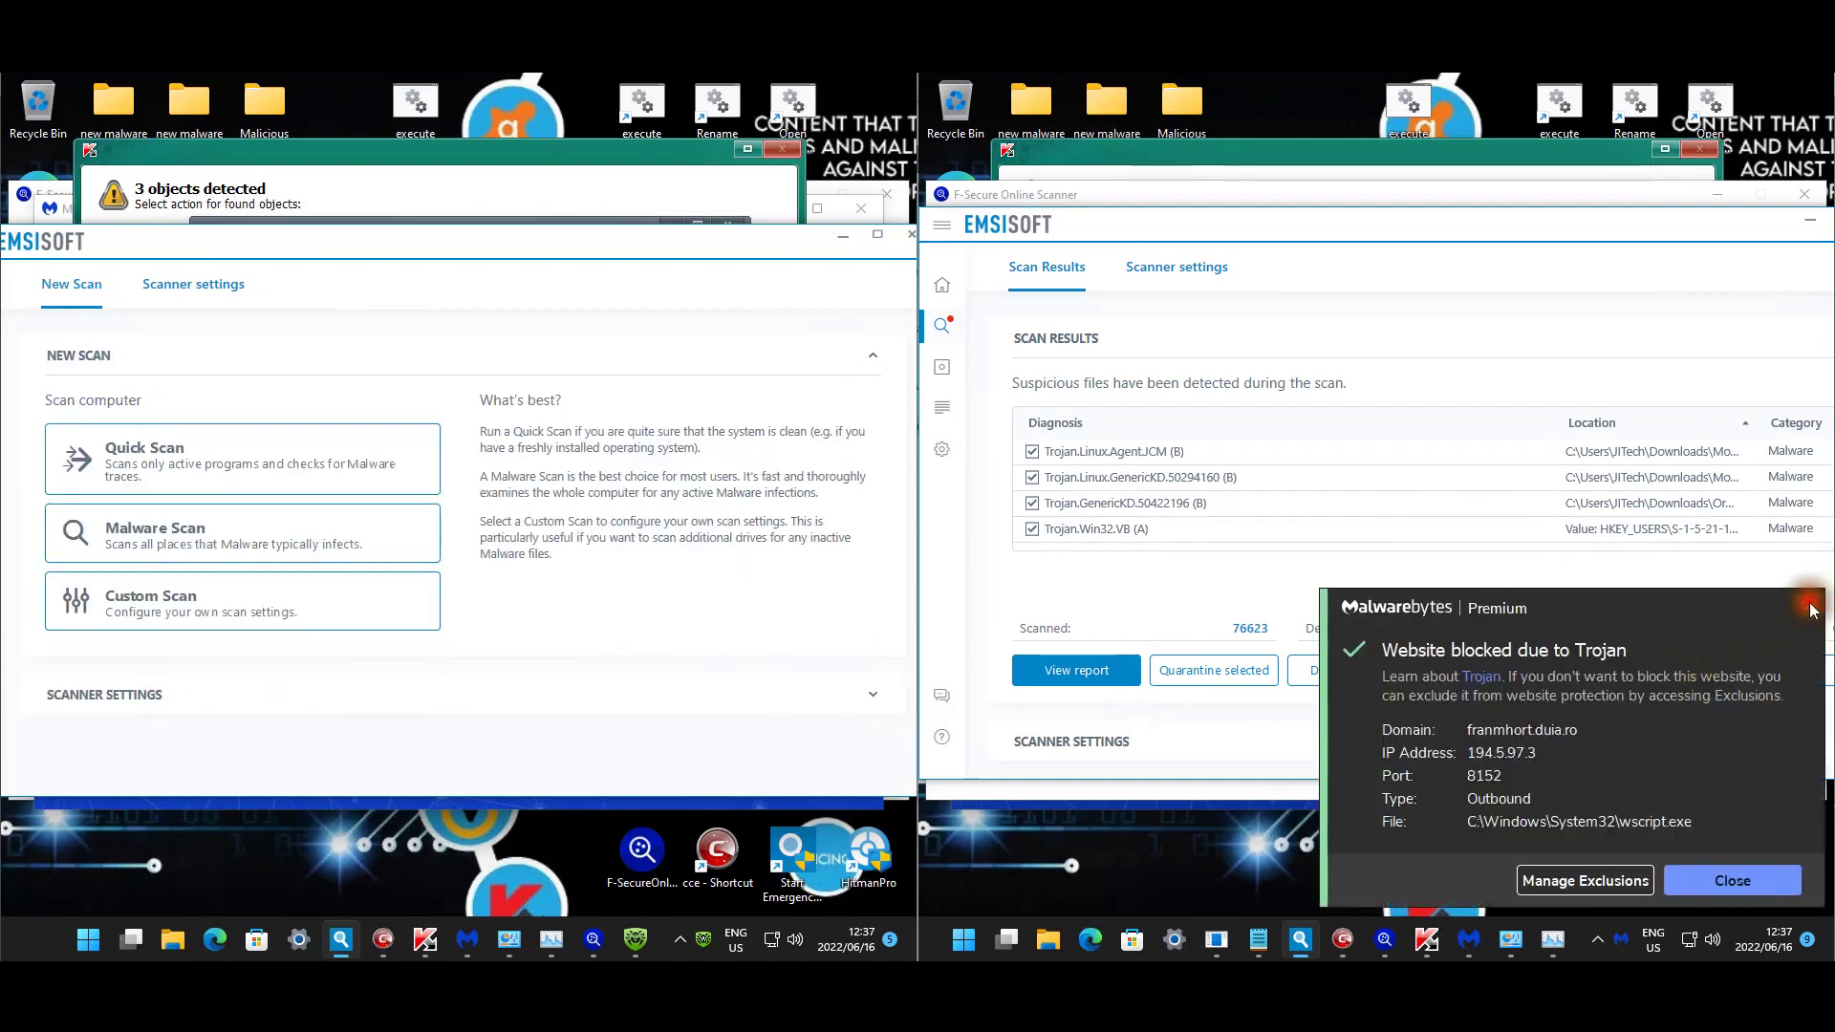
# Close Emsisoft Emergency Kit on both VMs, dismissing its protection offer.
pyautogui.click(904, 237)
pyautogui.click(1222, 231)
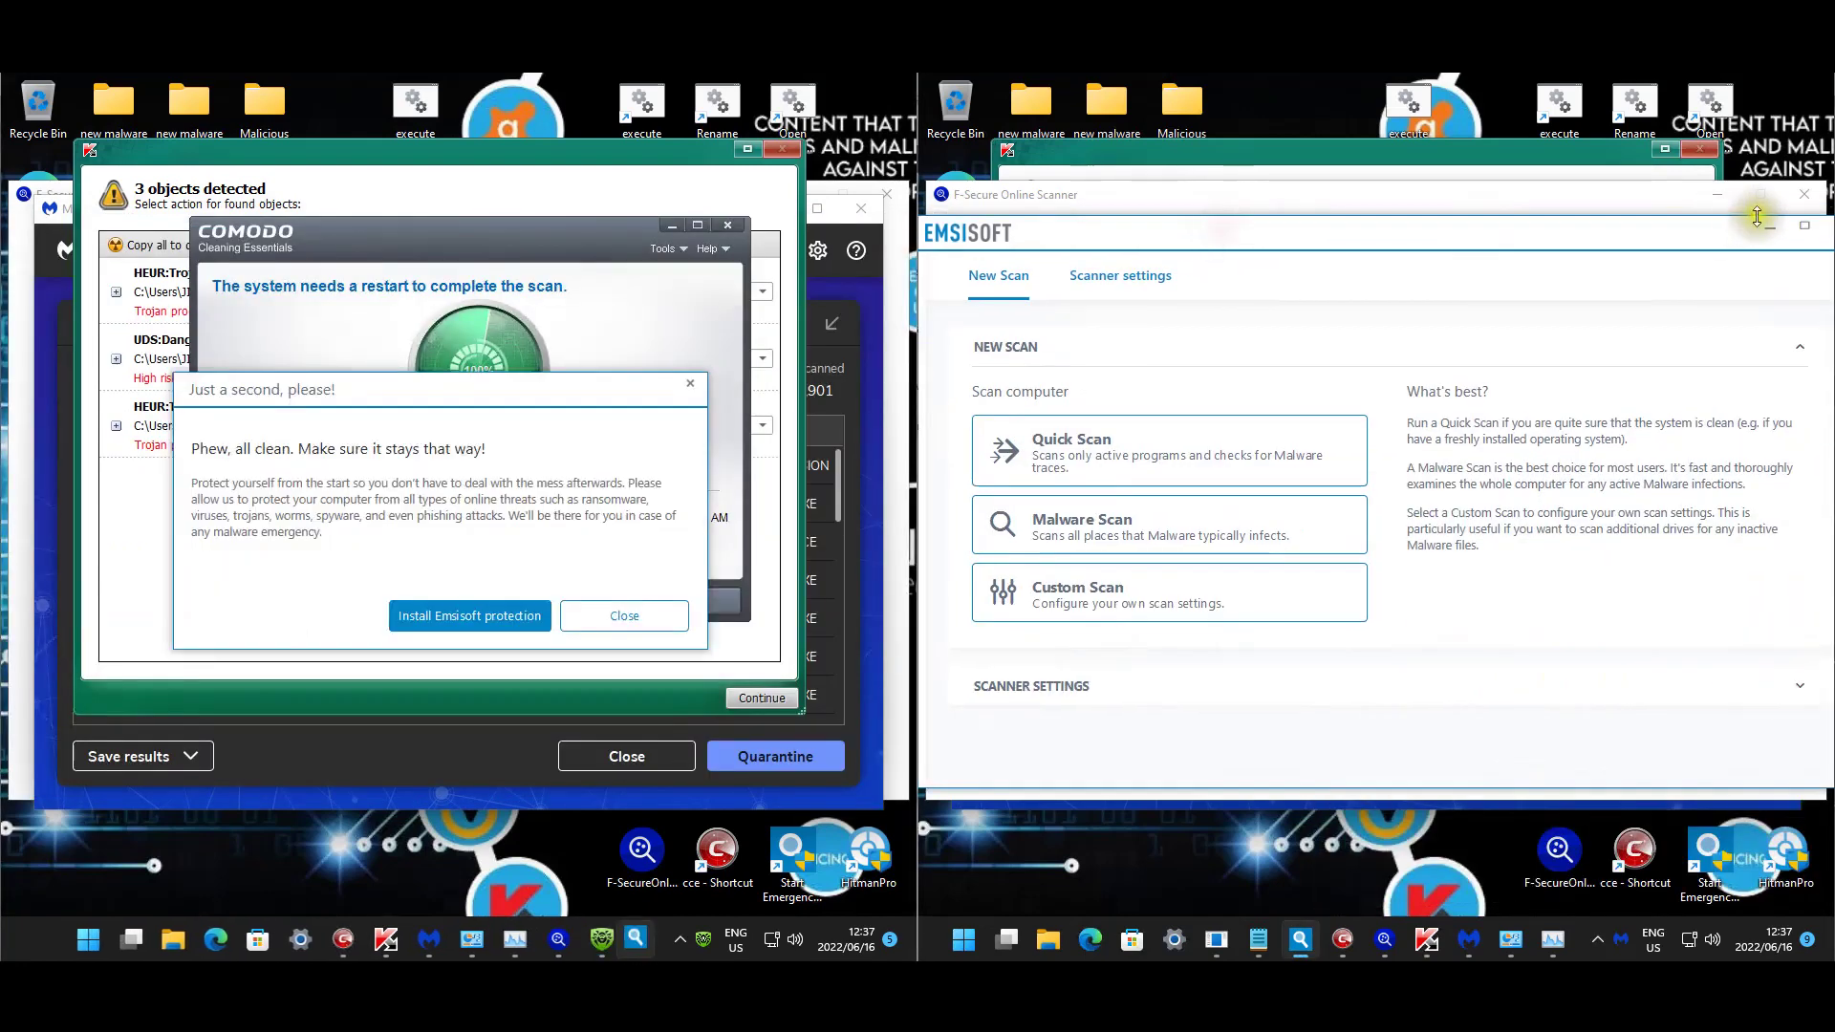
pyautogui.click(1801, 228)
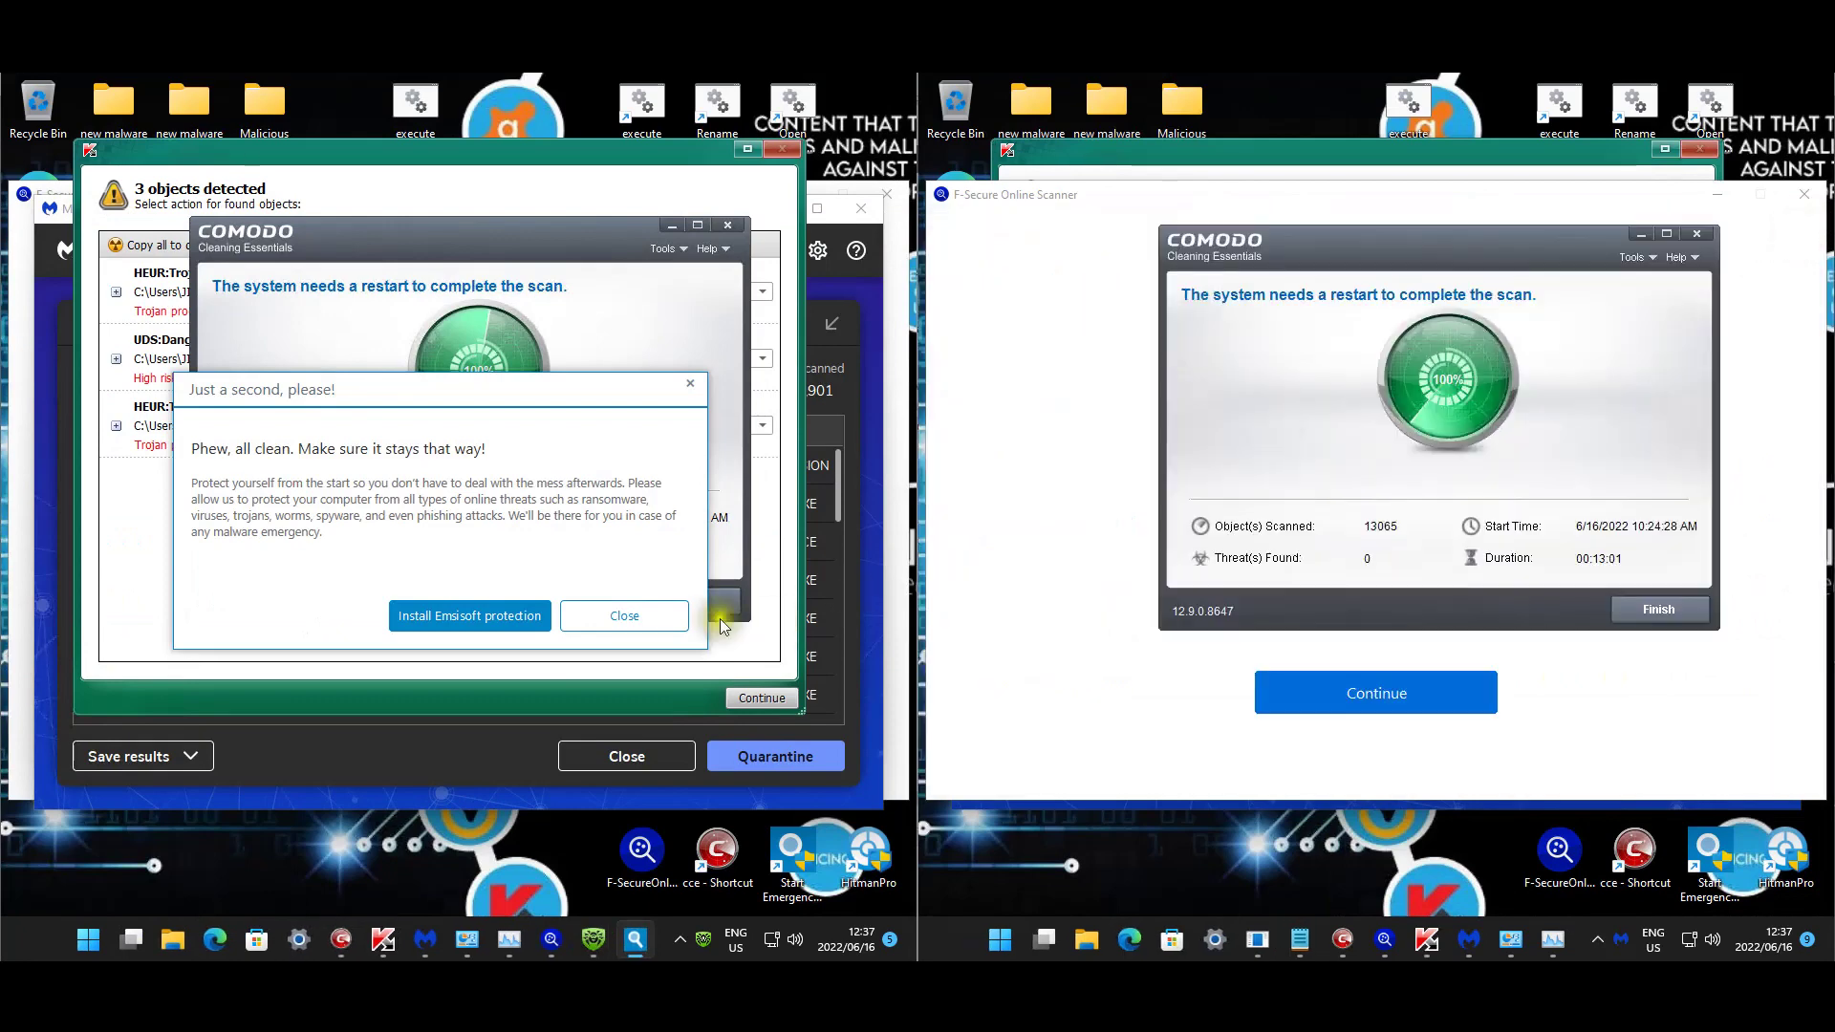
pyautogui.click(624, 615)
pyautogui.click(1536, 612)
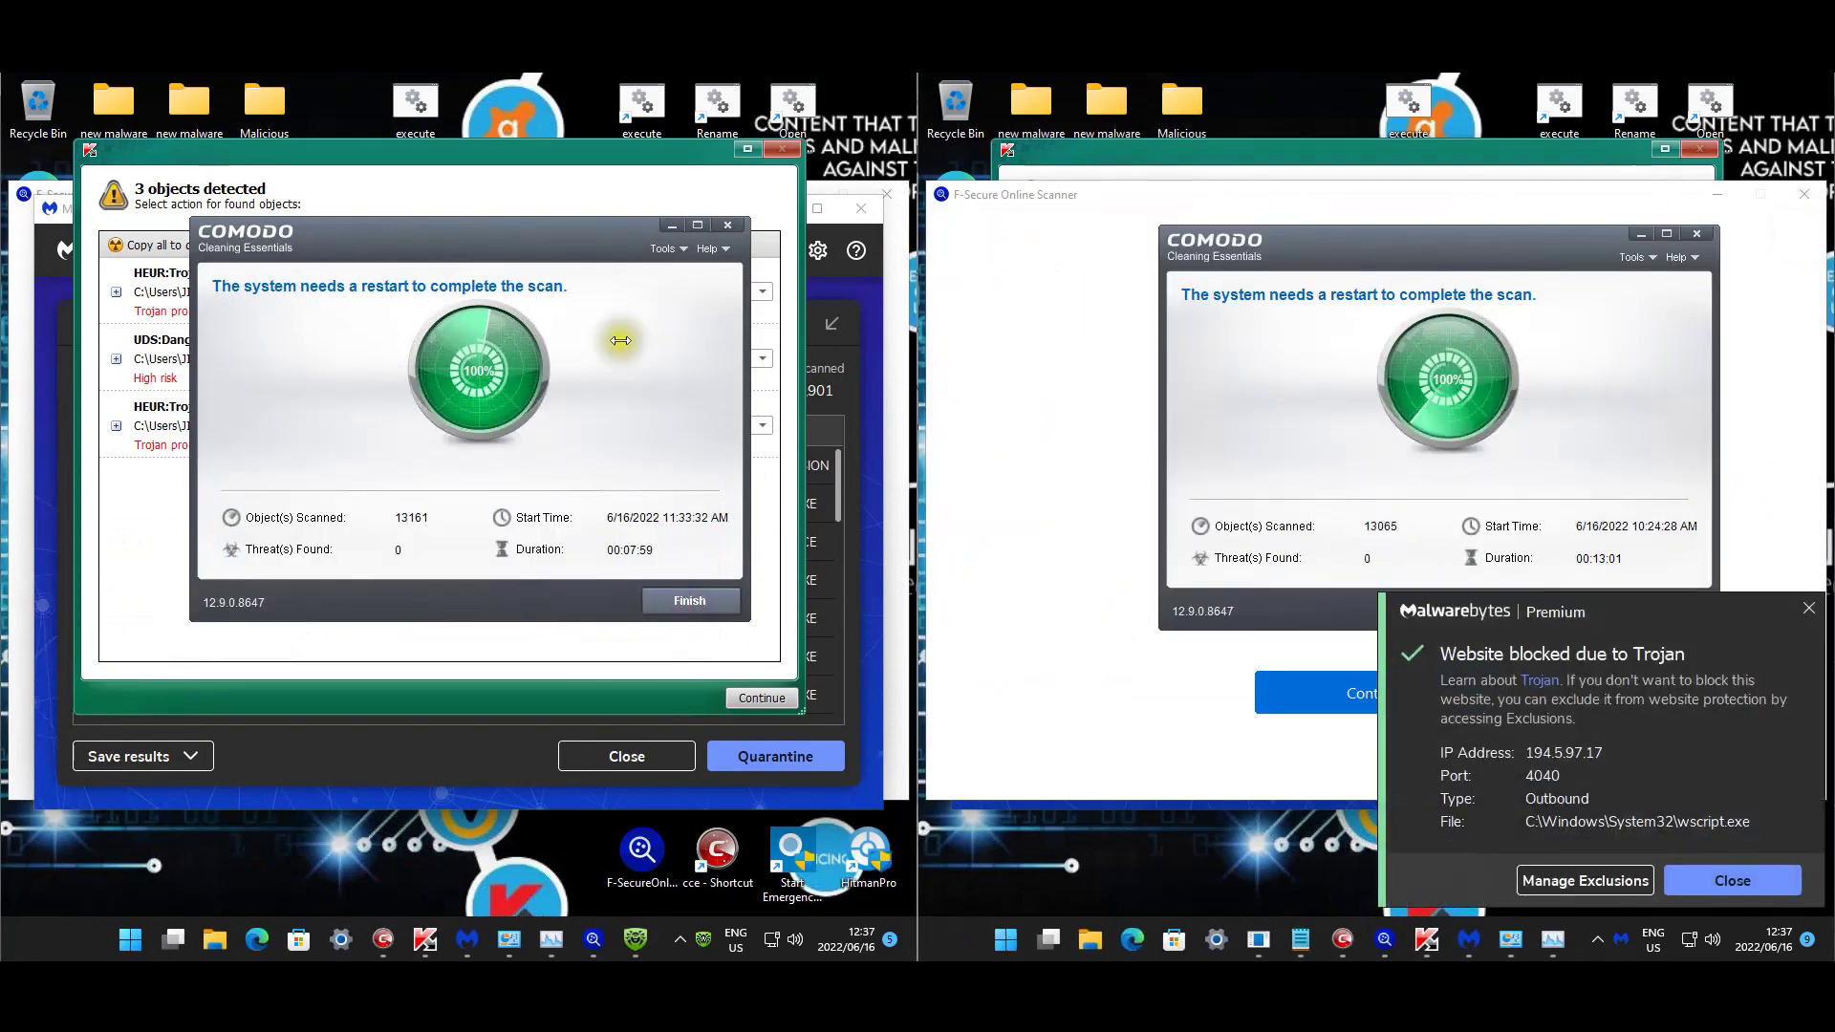
# Finish COMODO on both VMs declining restart, then scroll Kaspersky's 3 and 13 detected objects.
pyautogui.click(697, 600)
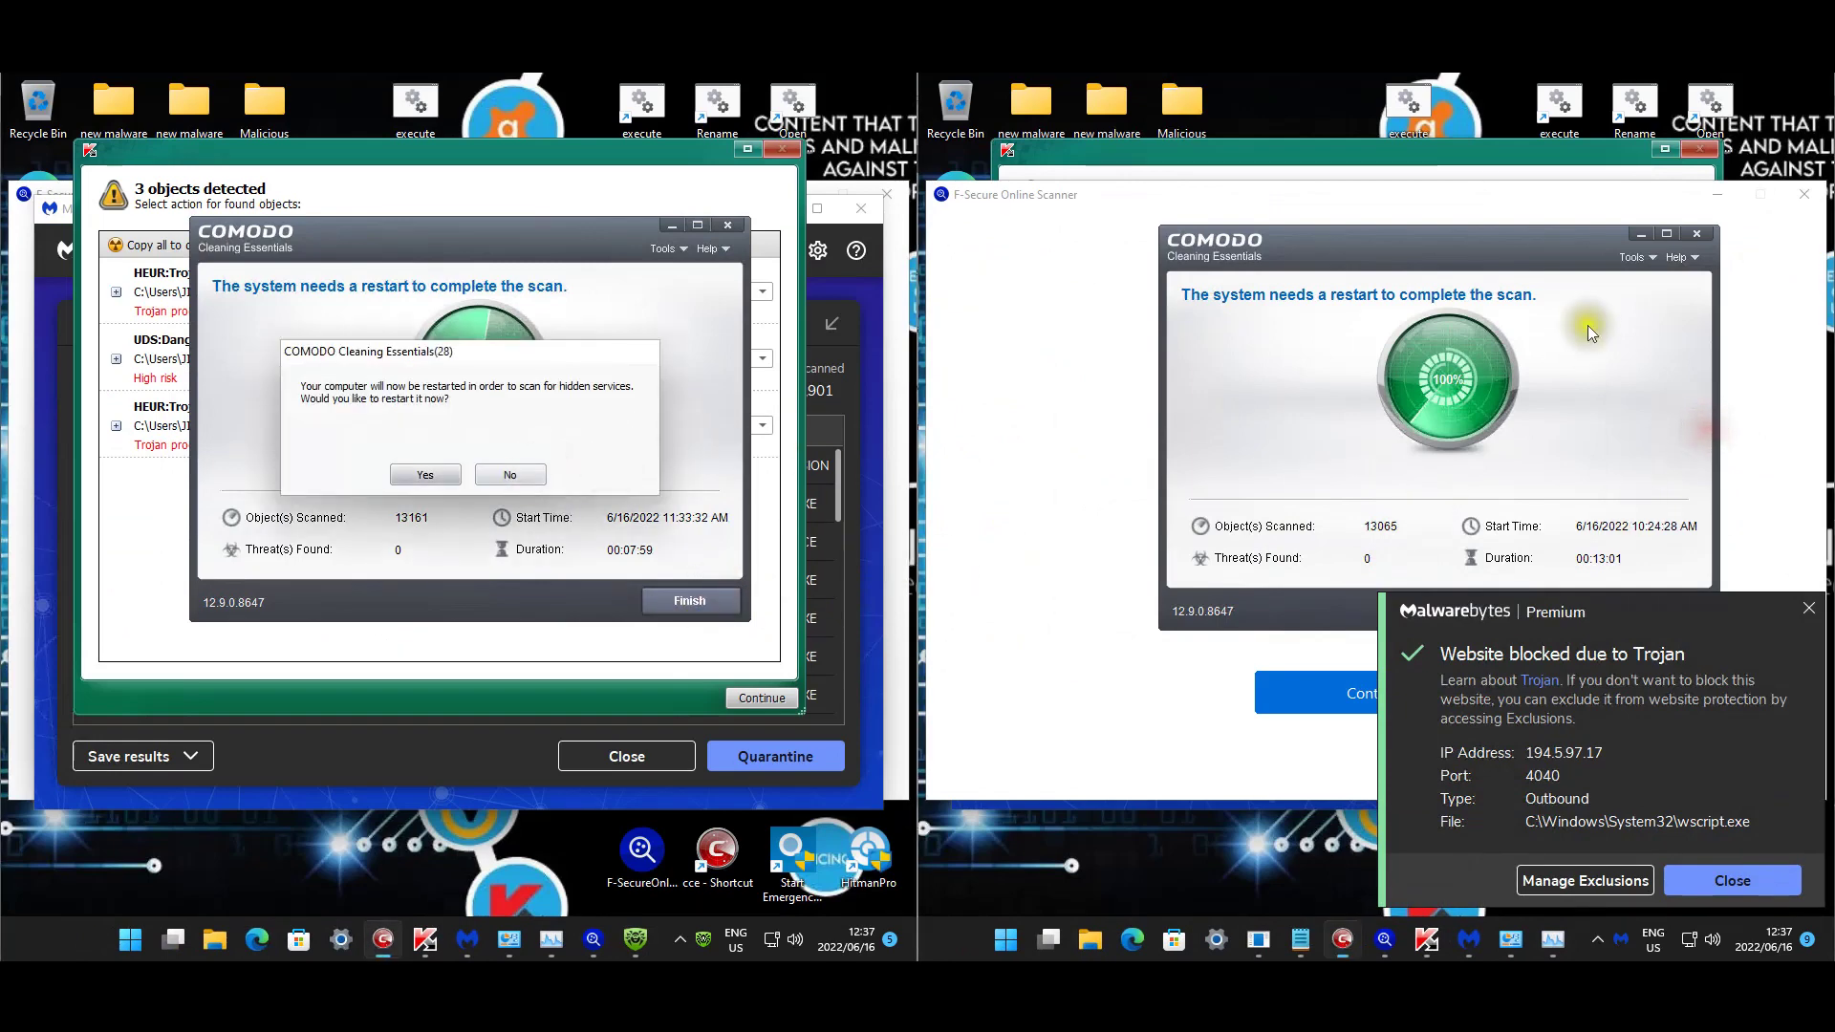
pyautogui.click(1810, 610)
pyautogui.click(1697, 616)
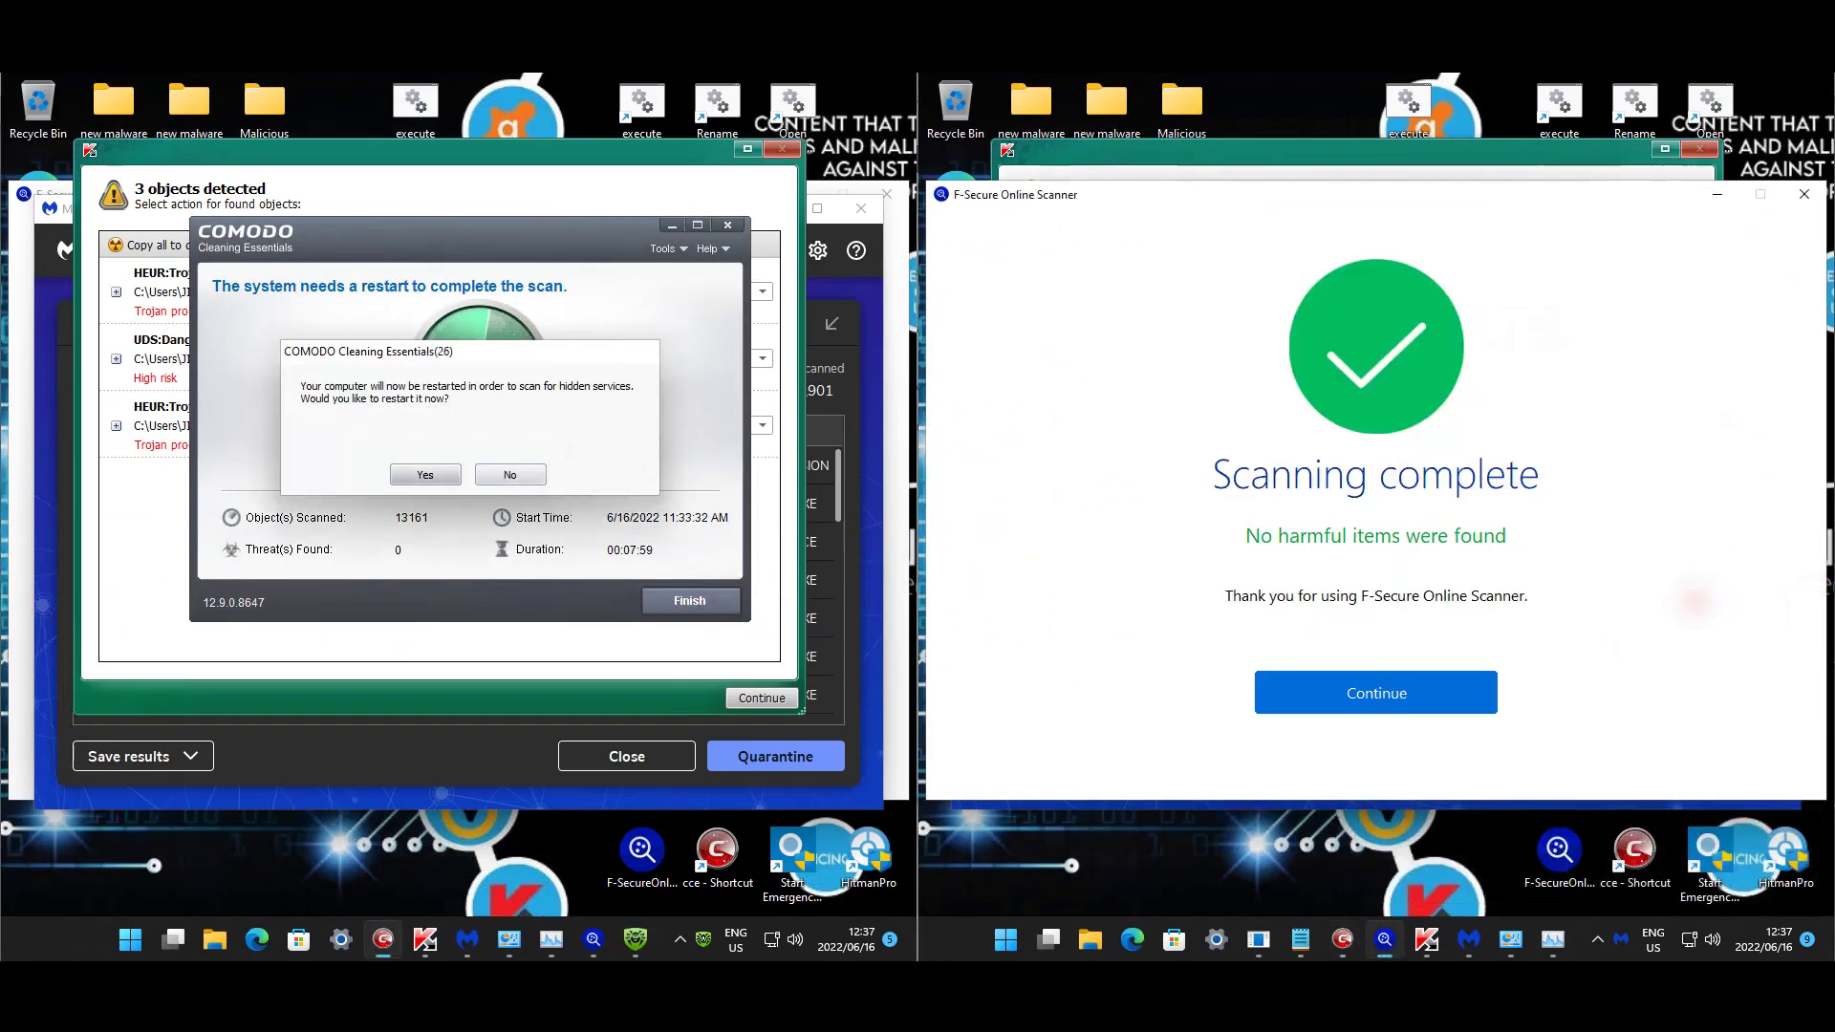
pyautogui.click(1421, 947)
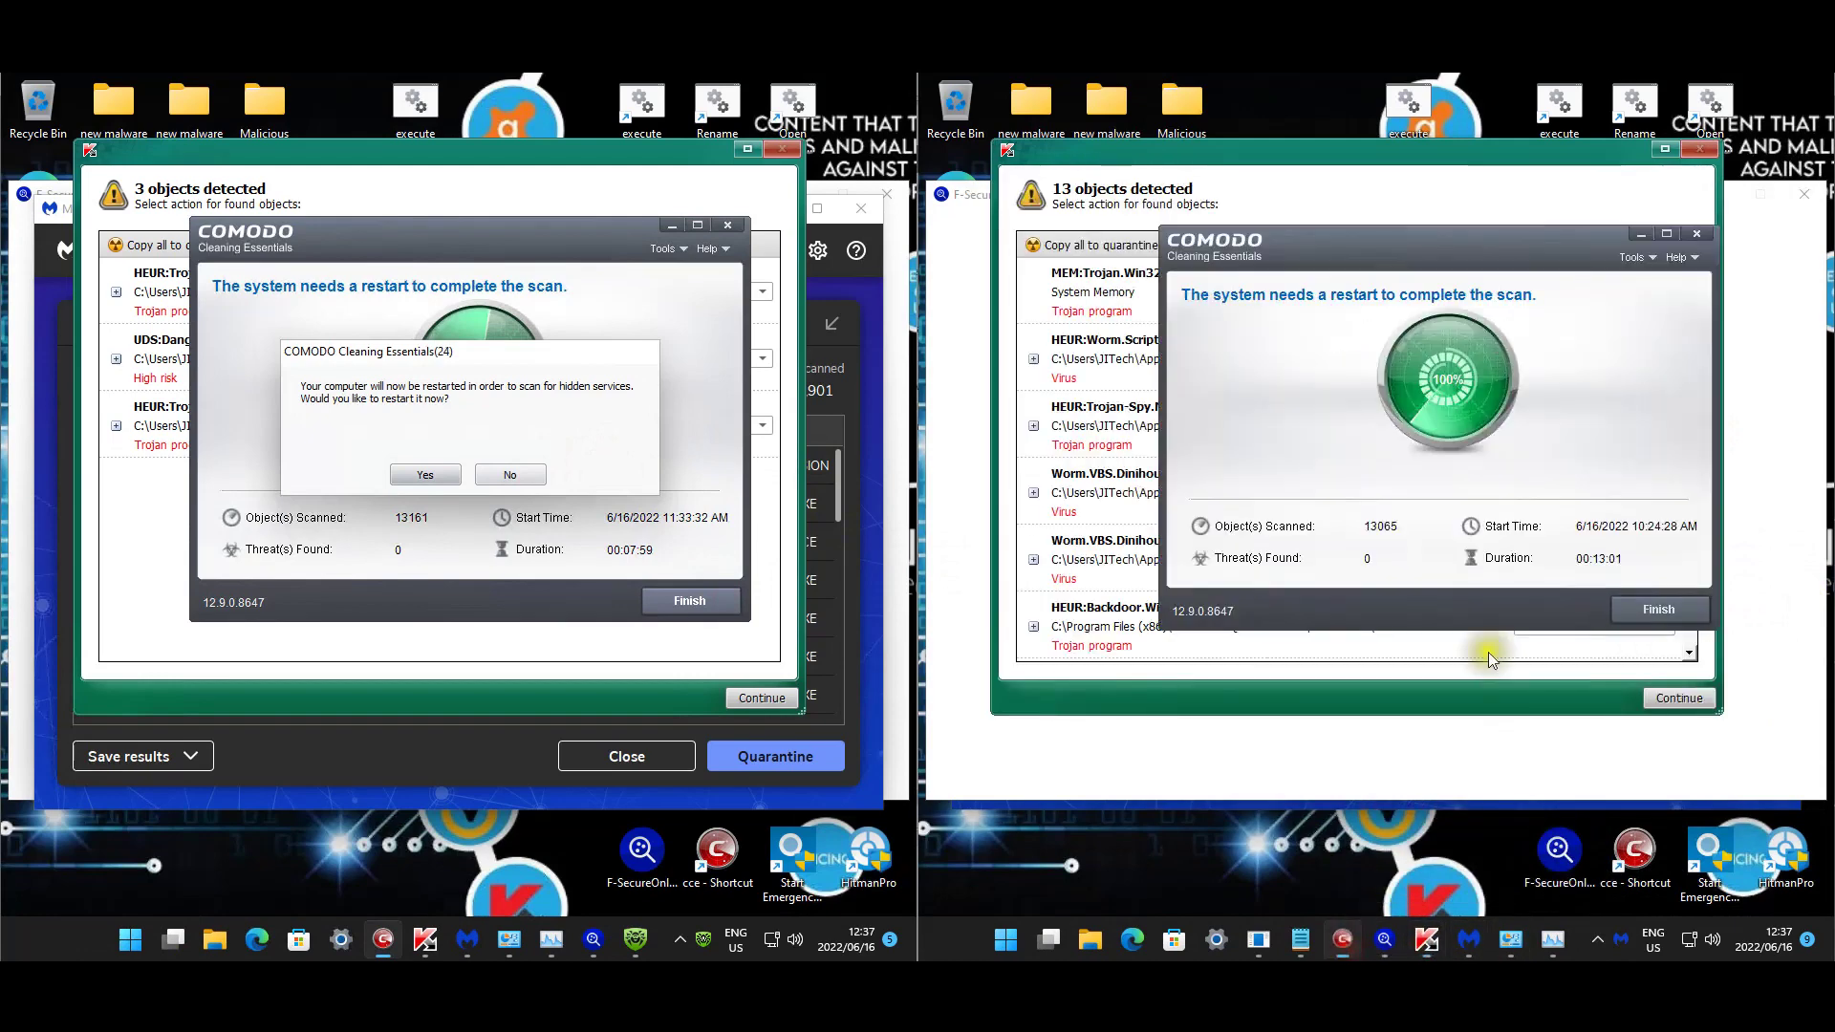
pyautogui.click(1625, 610)
pyautogui.click(1480, 484)
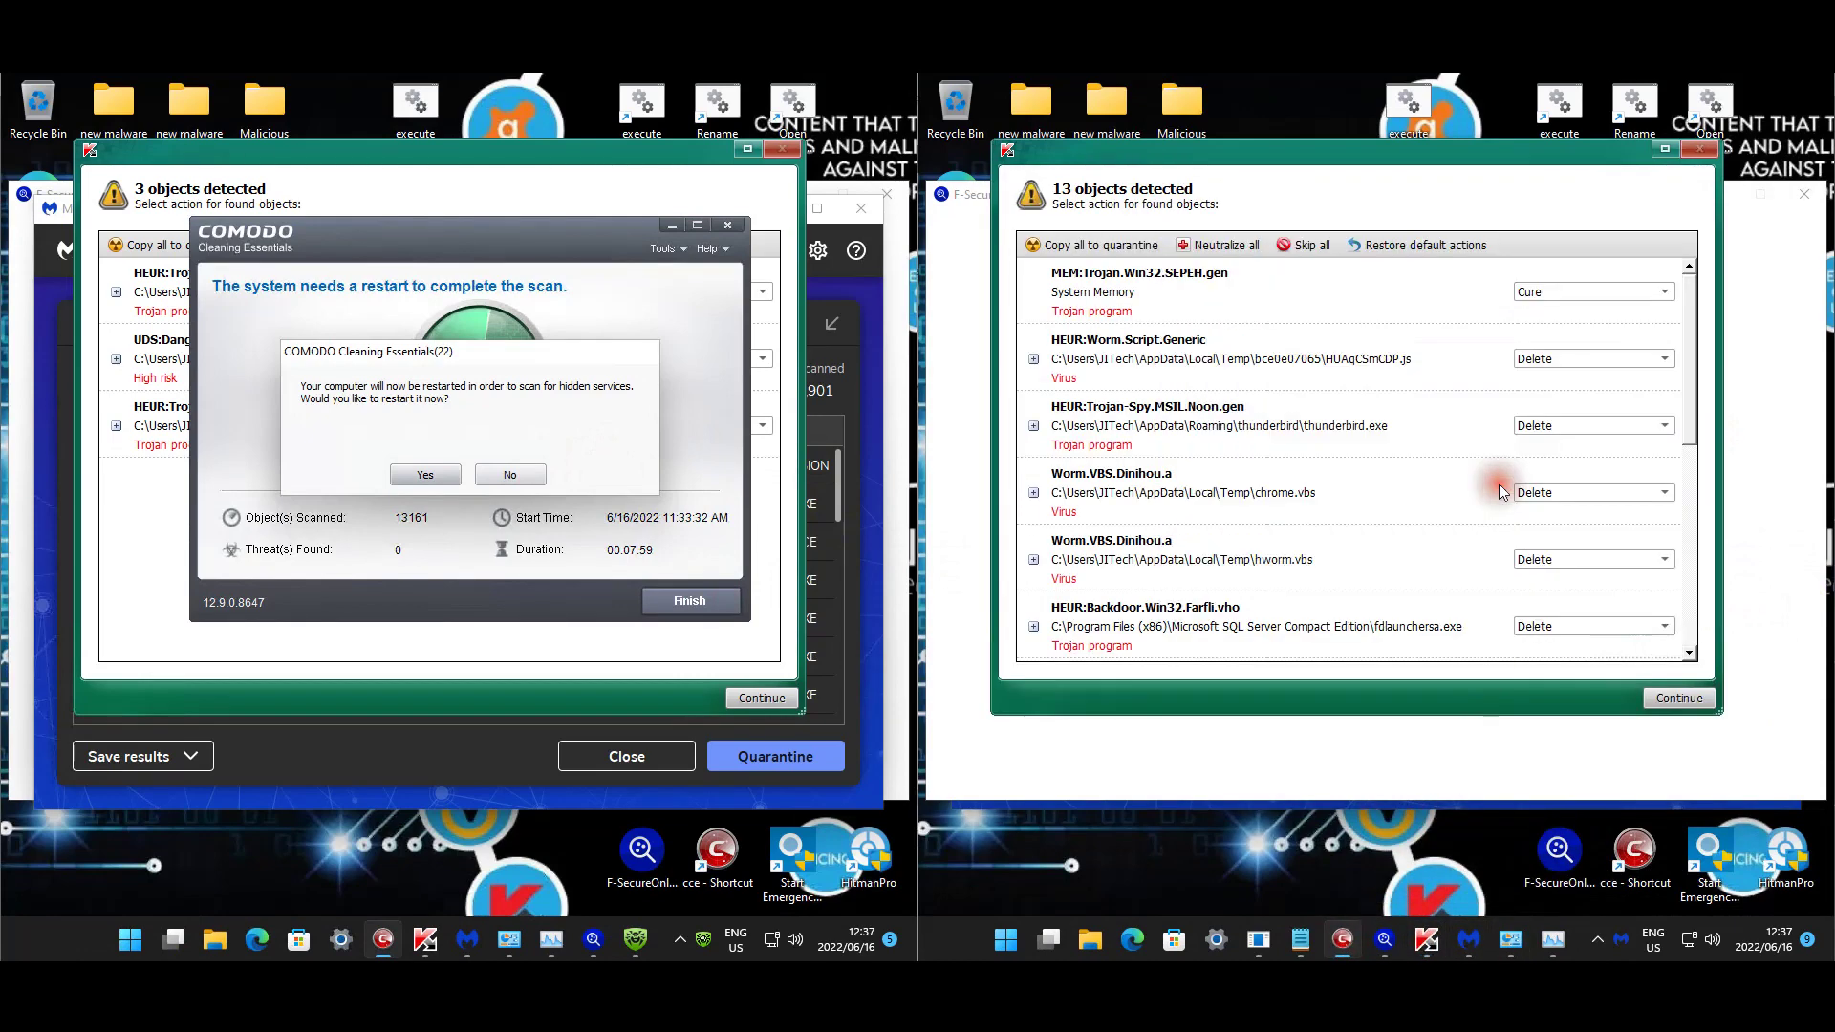
pyautogui.click(518, 477)
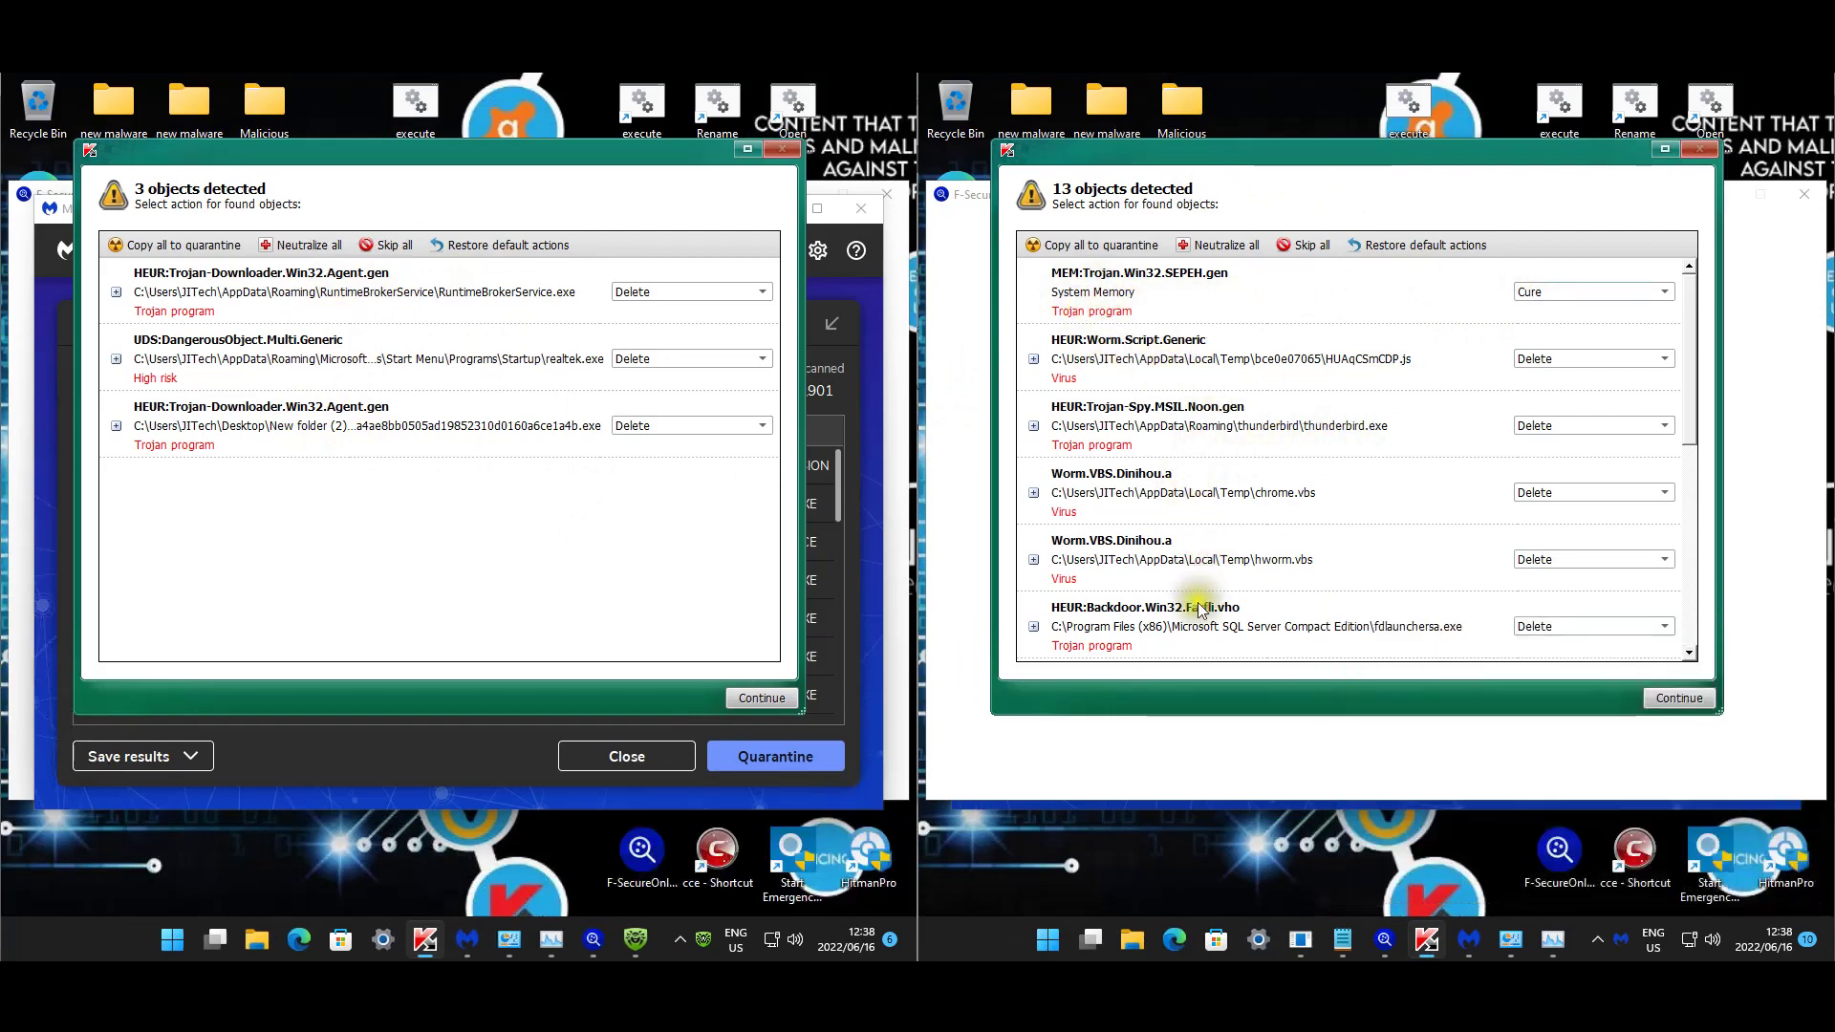
pyautogui.scroll(-5, 1171, 612)
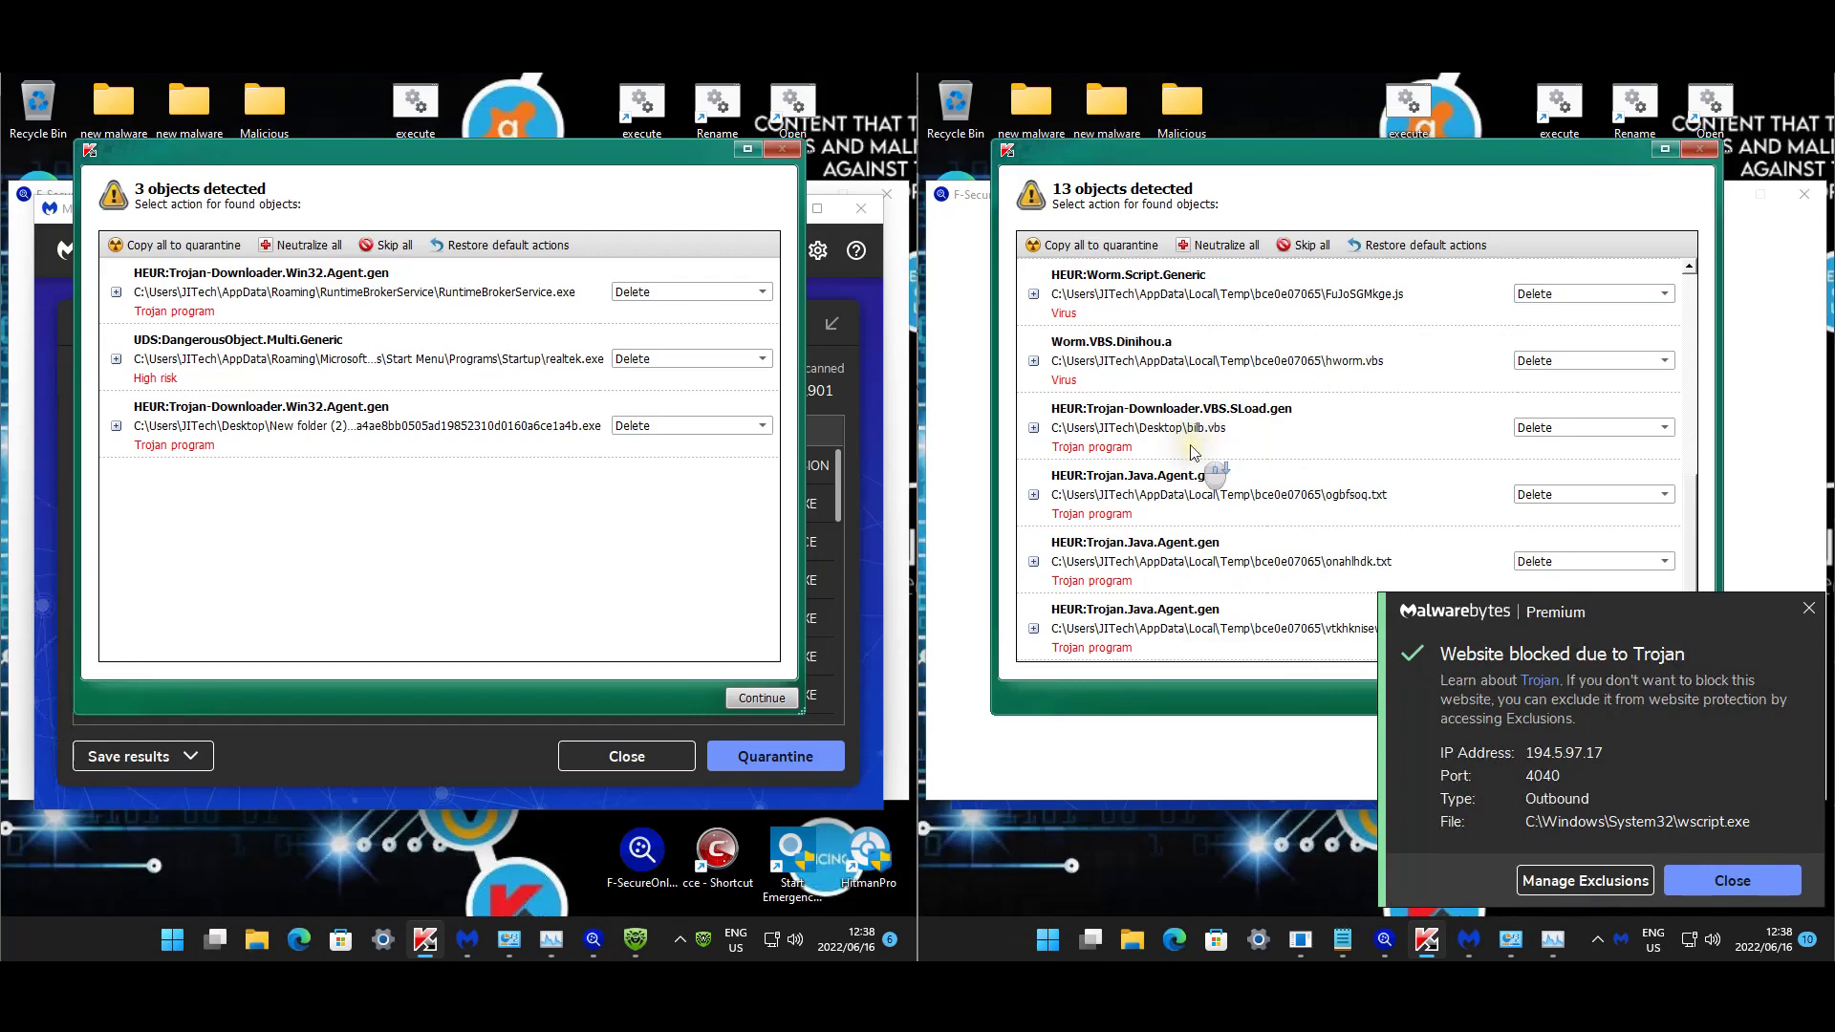
pyautogui.scroll(-2, 1155, 636)
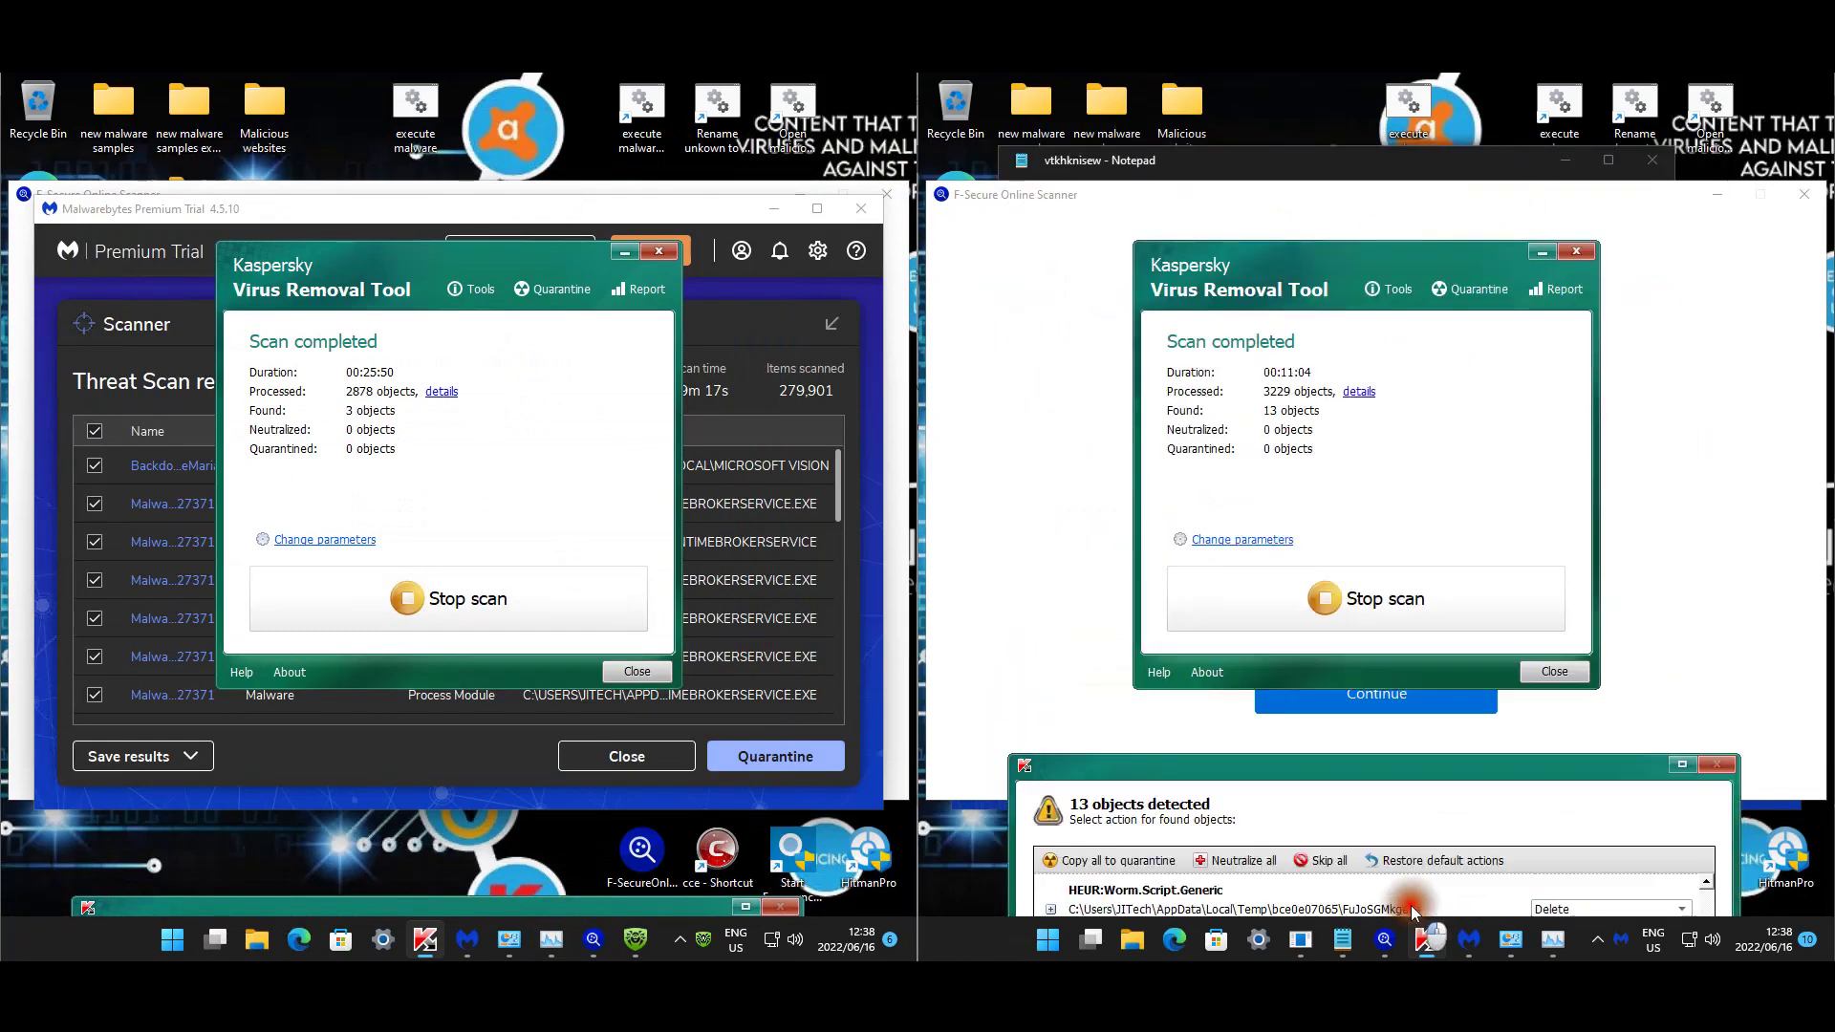
# Close F-Secure Online Scanner's finished scans on both VMs.
pyautogui.click(1093, 745)
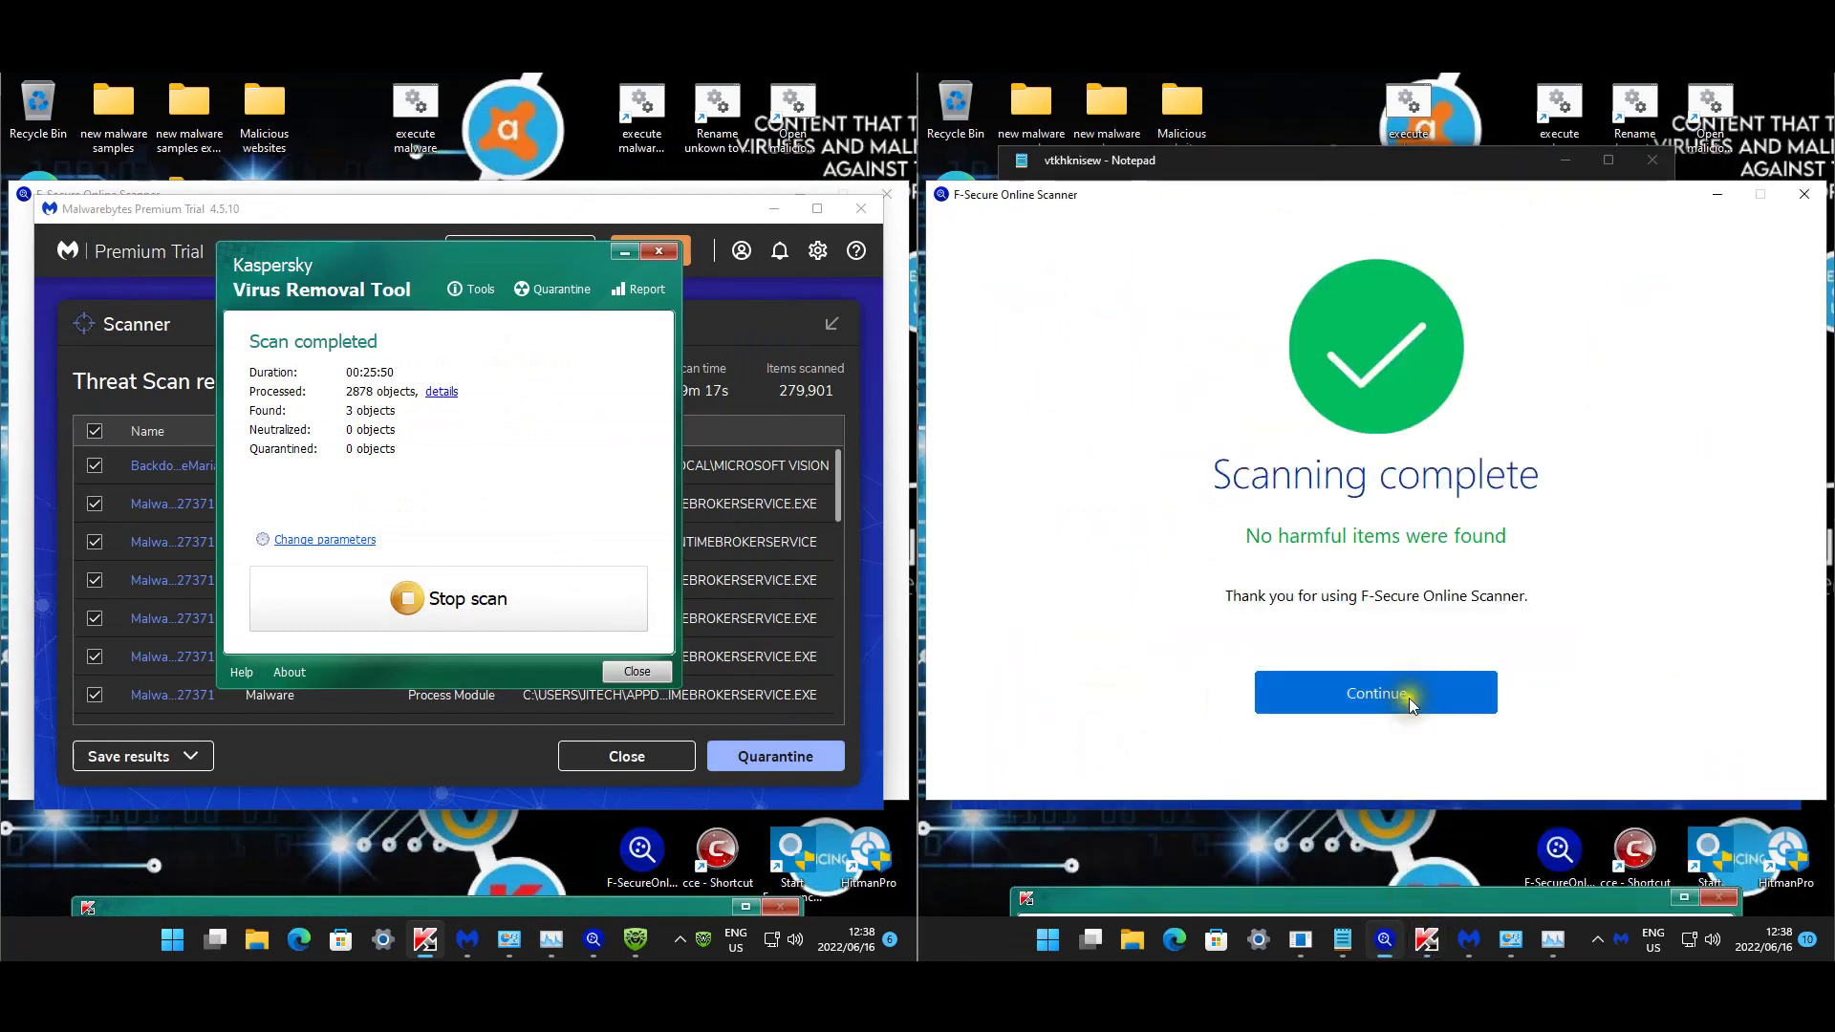
pyautogui.click(1805, 195)
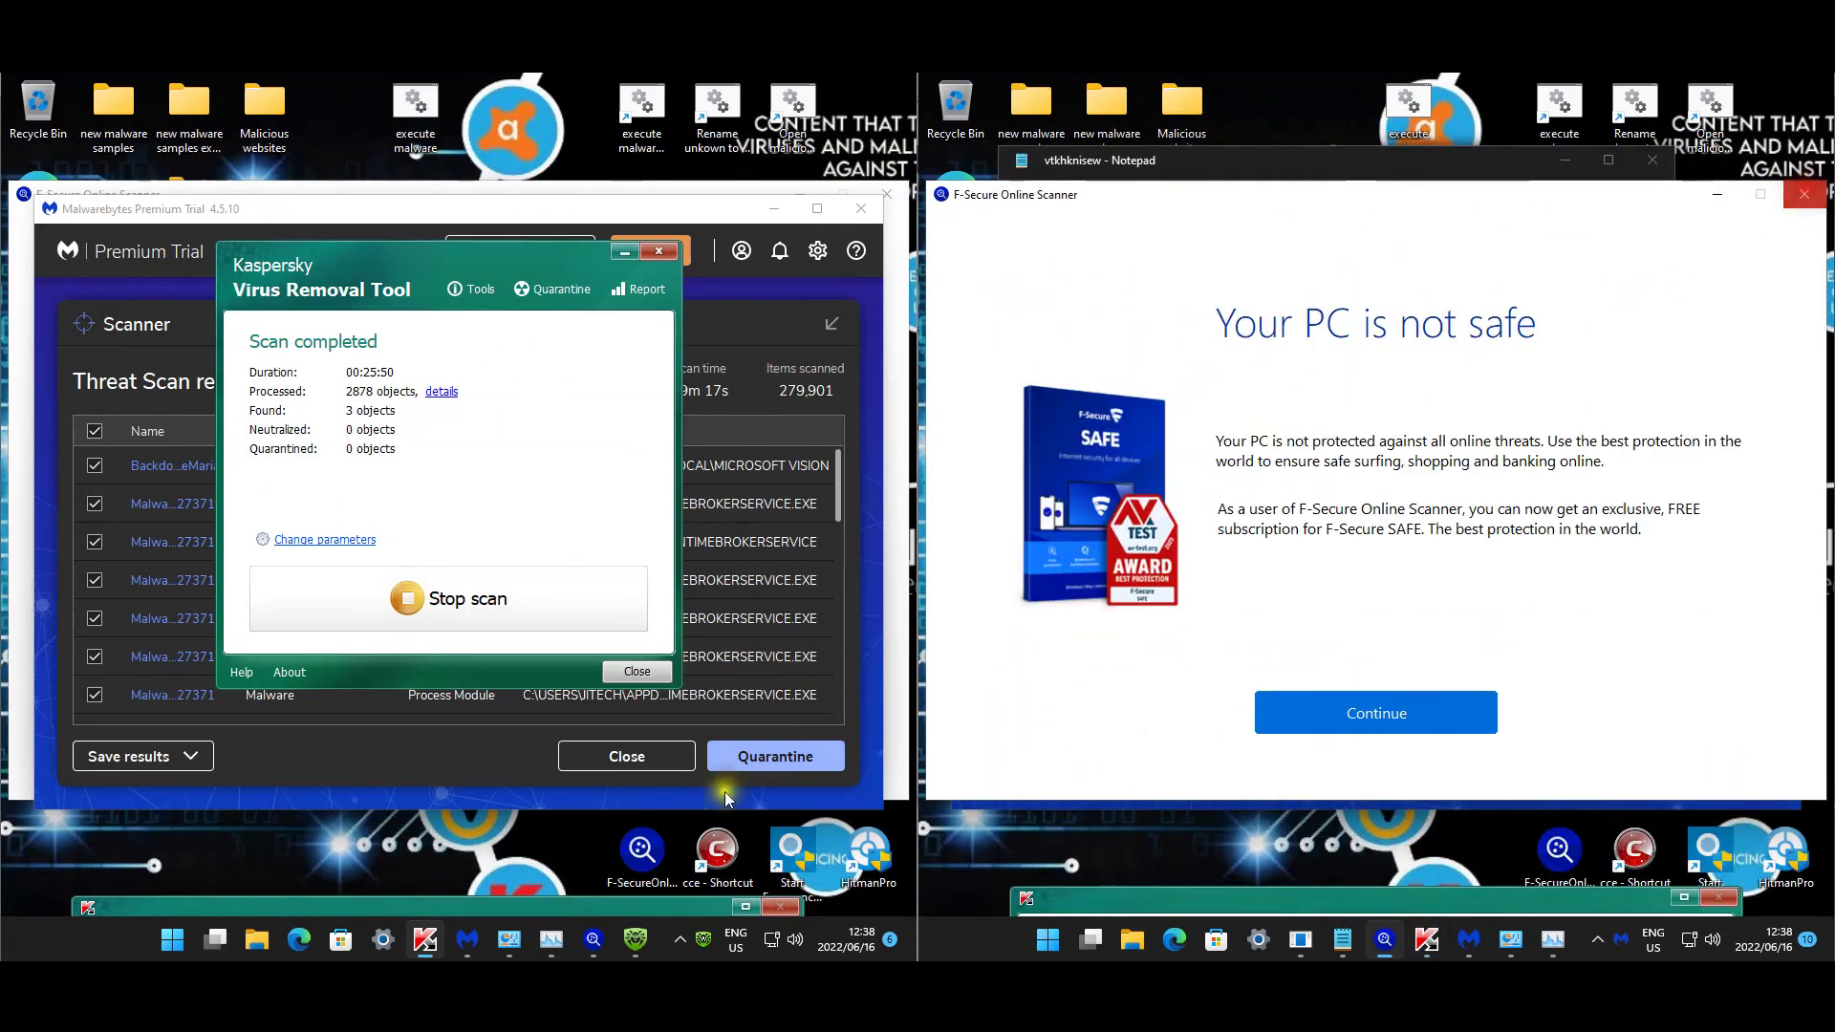
pyautogui.click(1805, 195)
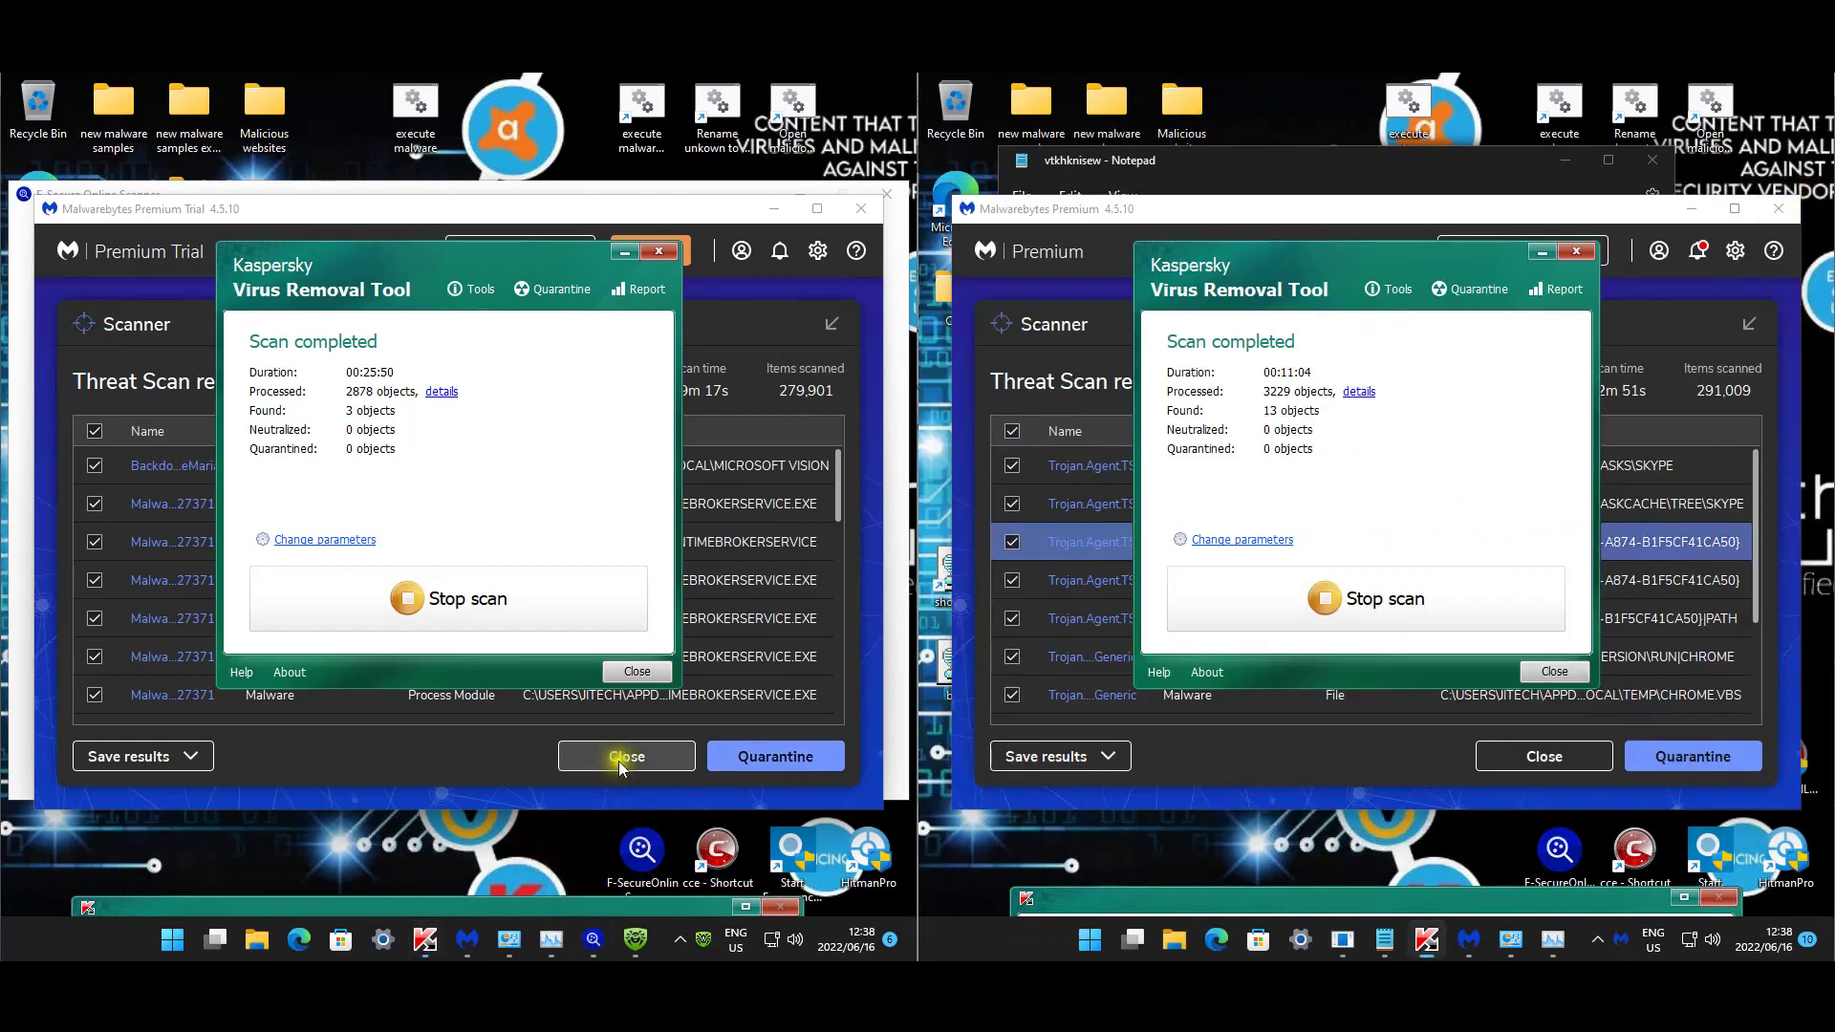
pyautogui.click(593, 946)
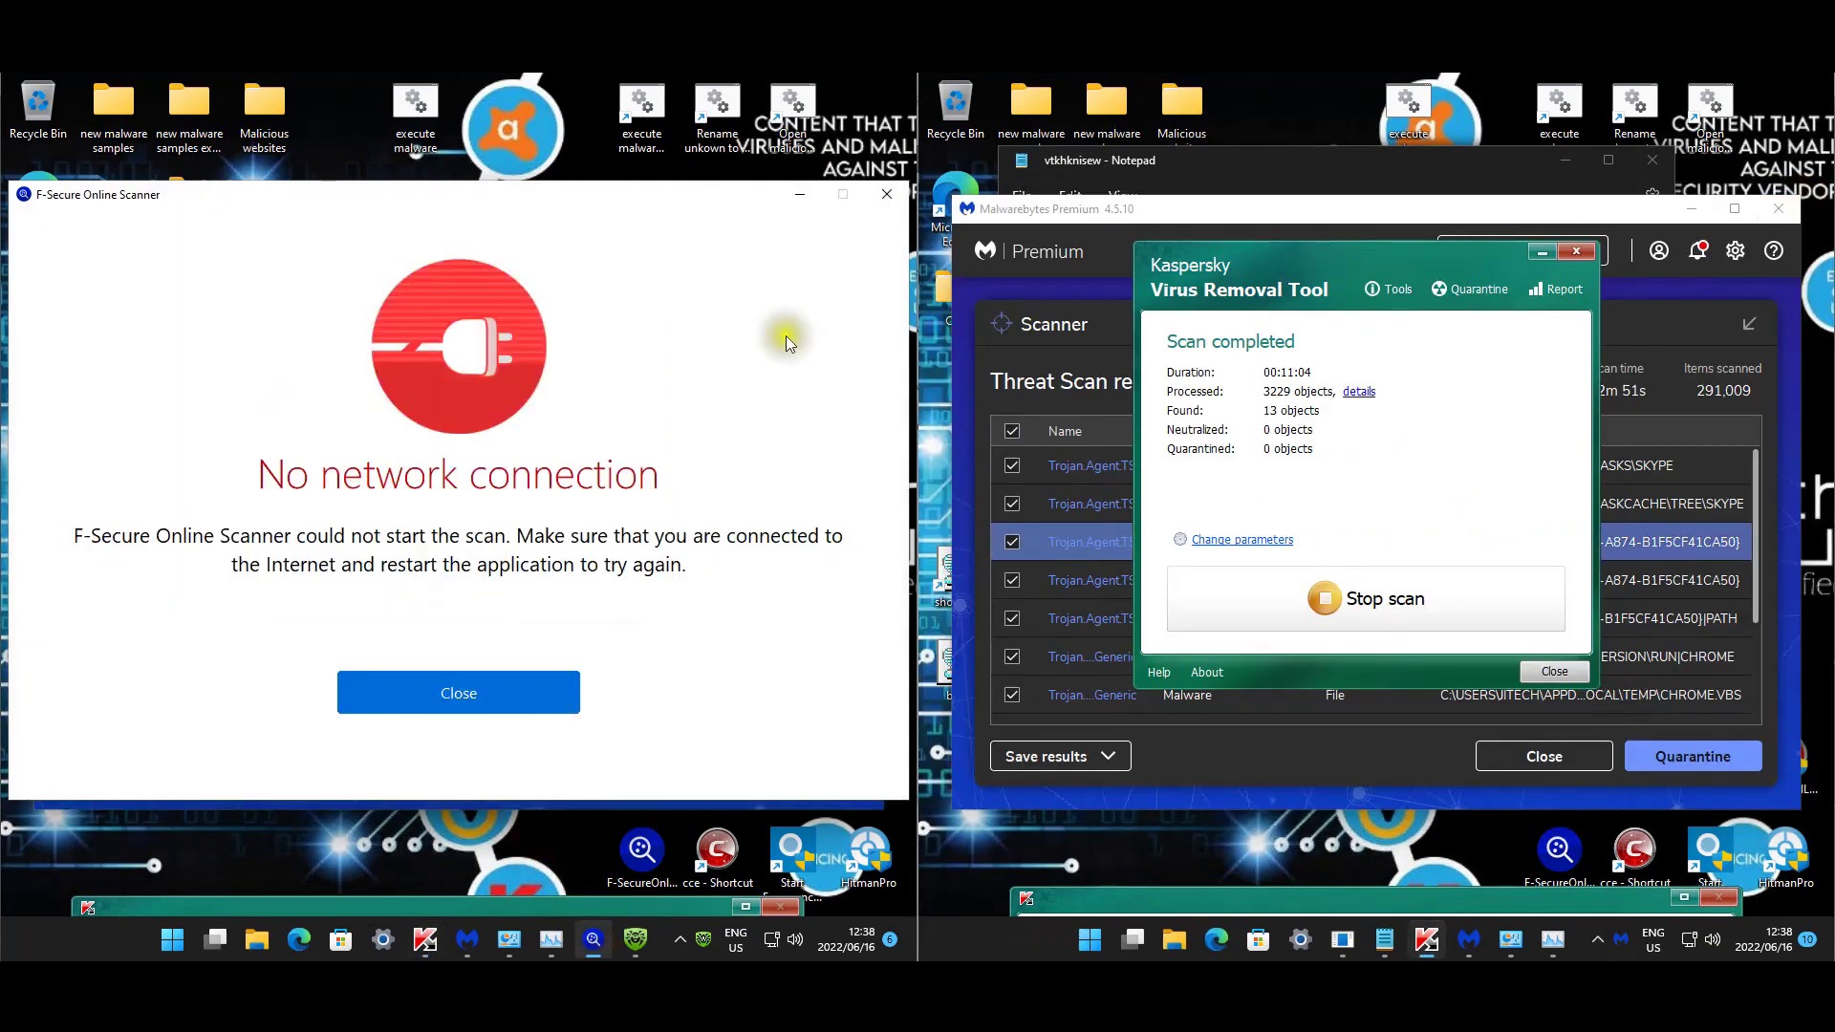
pyautogui.click(886, 196)
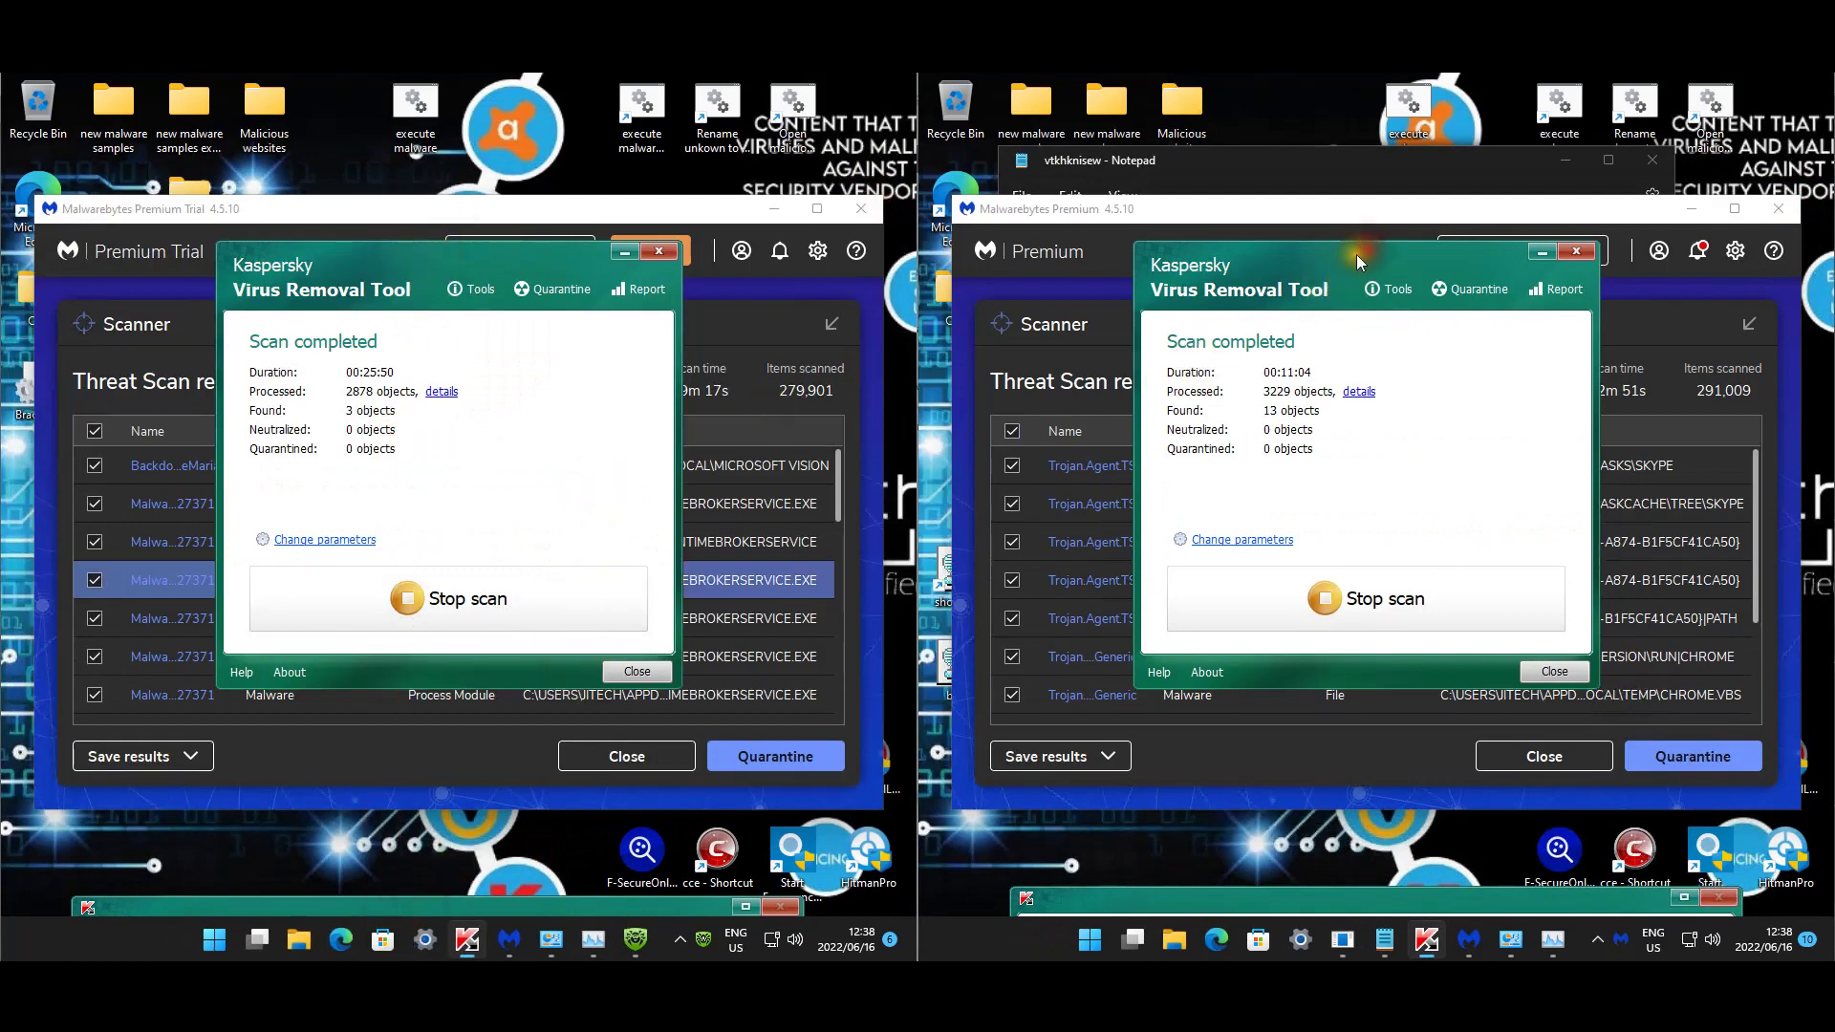
# Close the malware-spawned Notepad windows and bring both Malwarebytes results forward.
pyautogui.click(1360, 290)
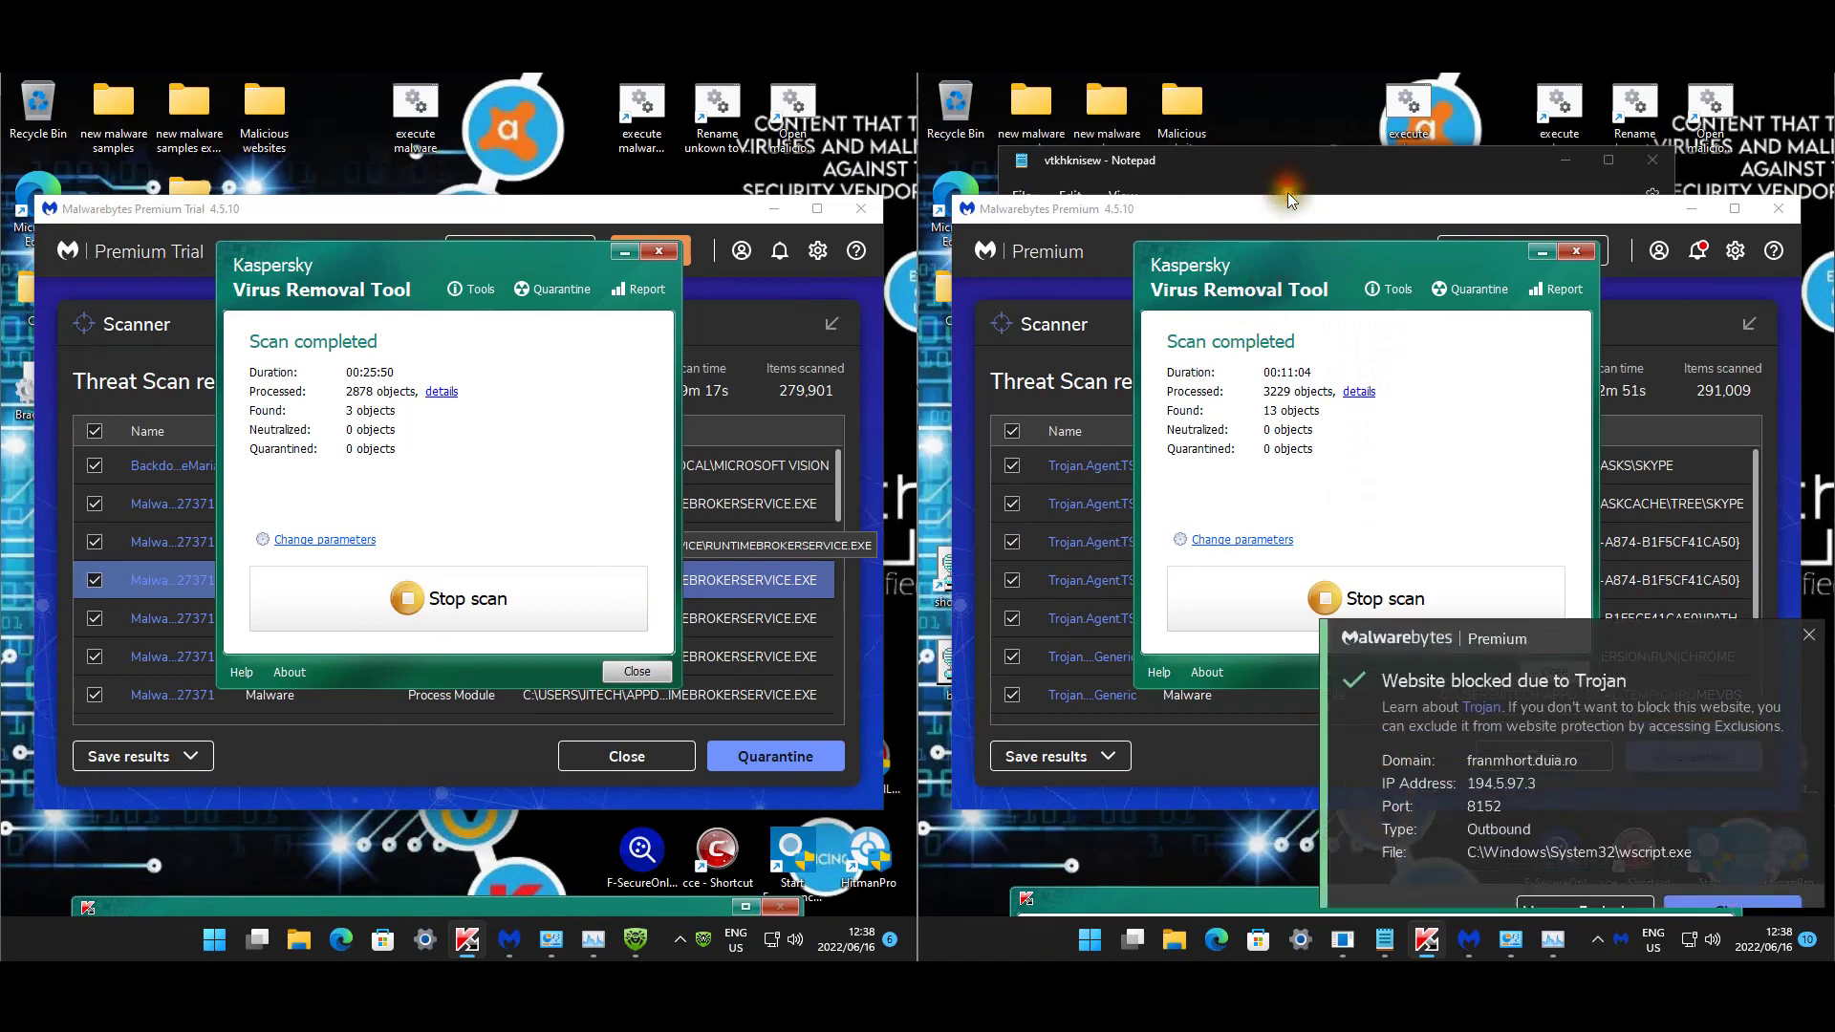
pyautogui.click(571, 216)
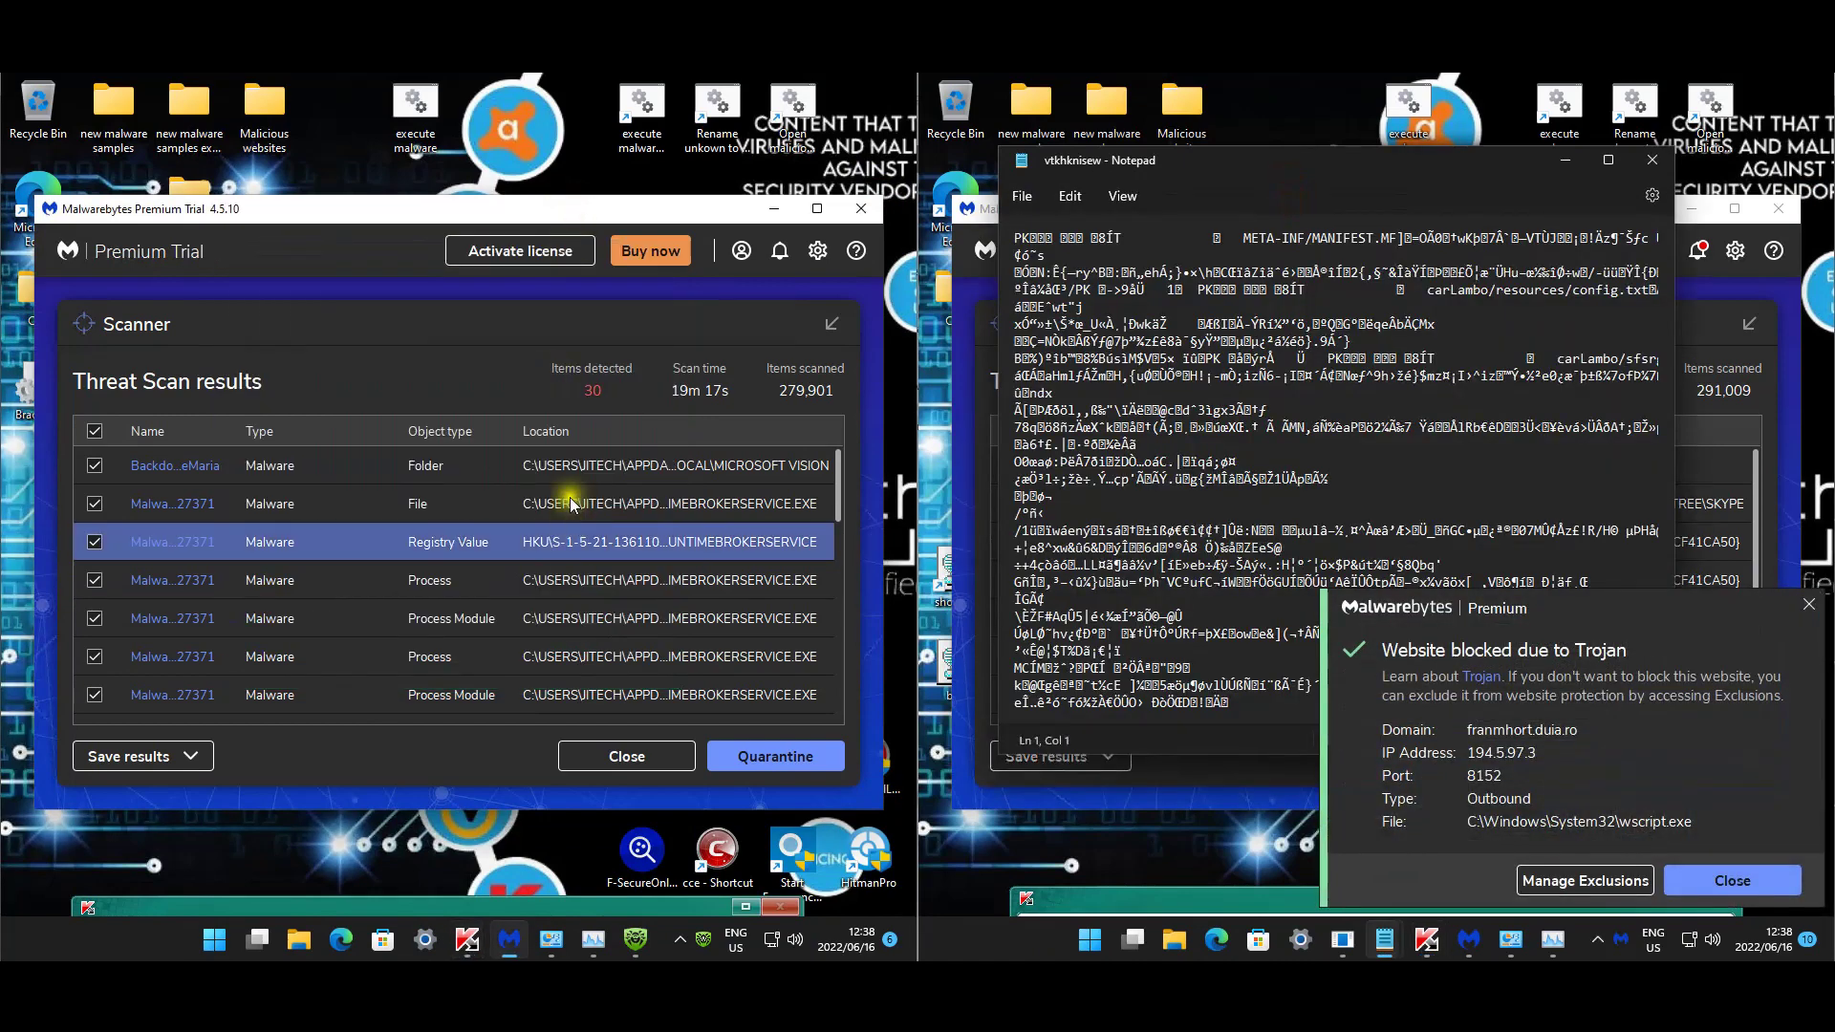
pyautogui.click(1663, 161)
pyautogui.click(1661, 163)
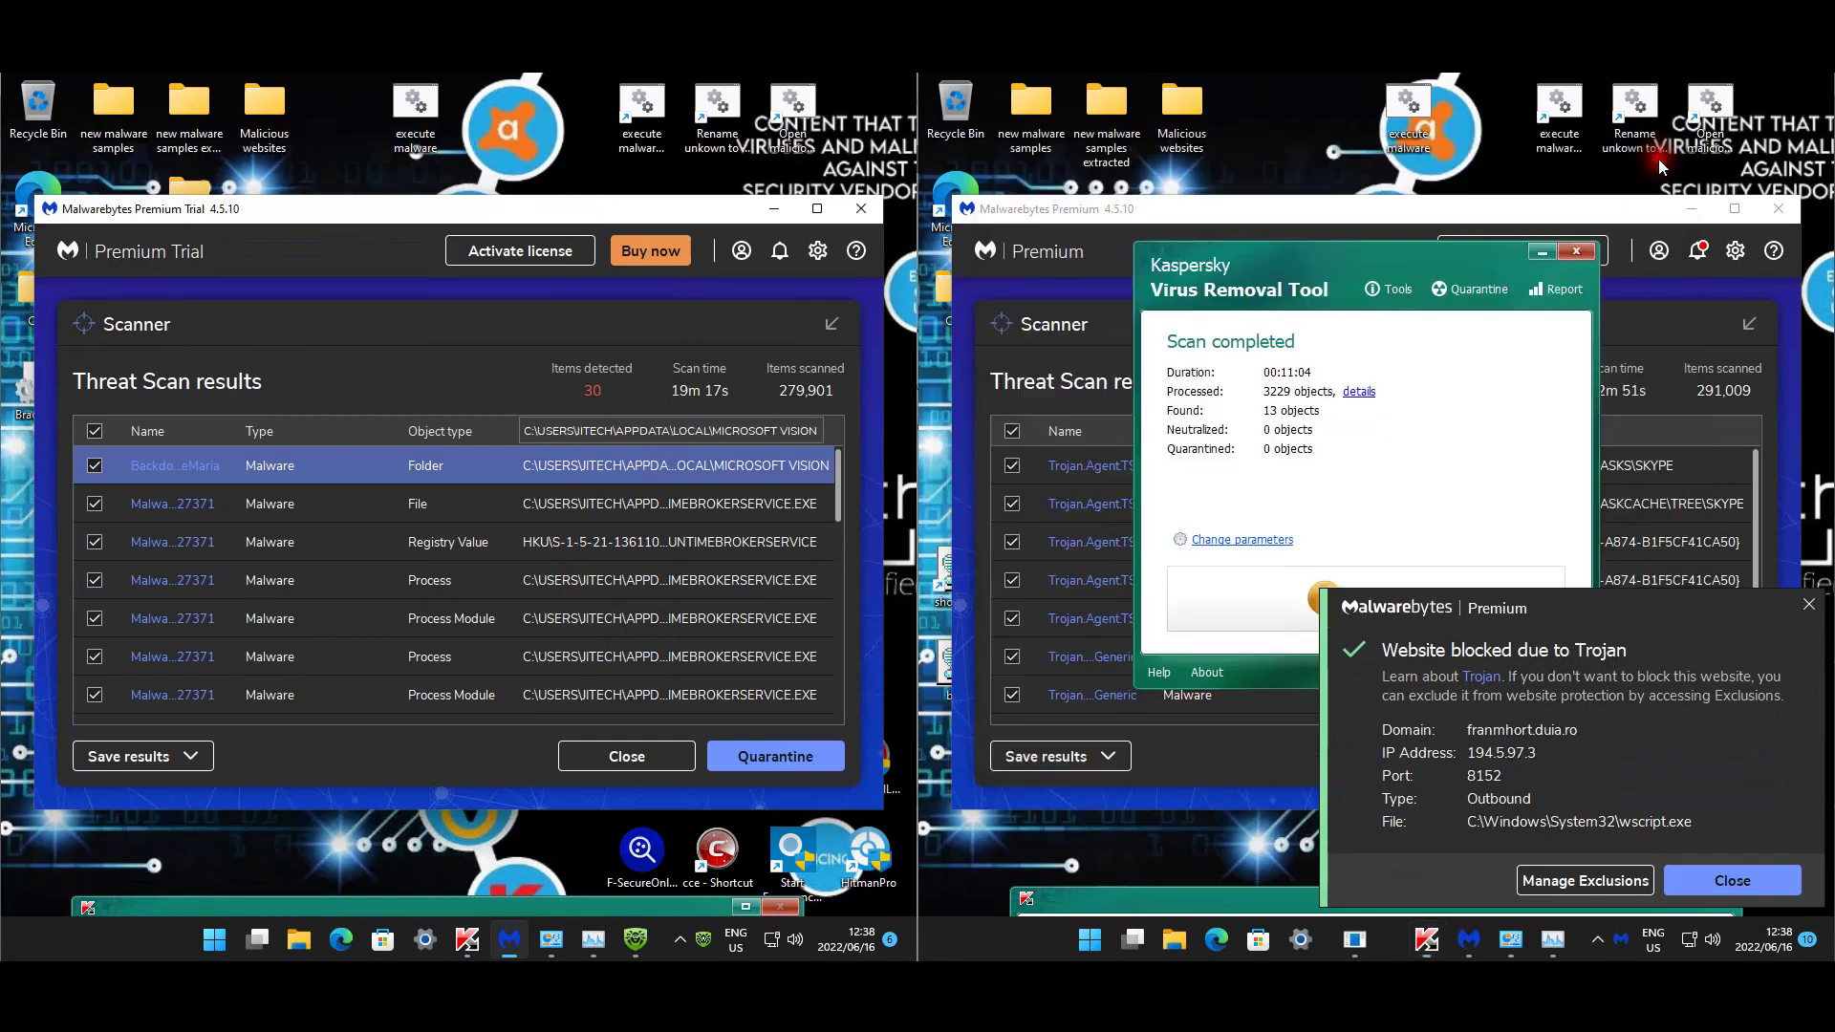
pyautogui.click(1487, 218)
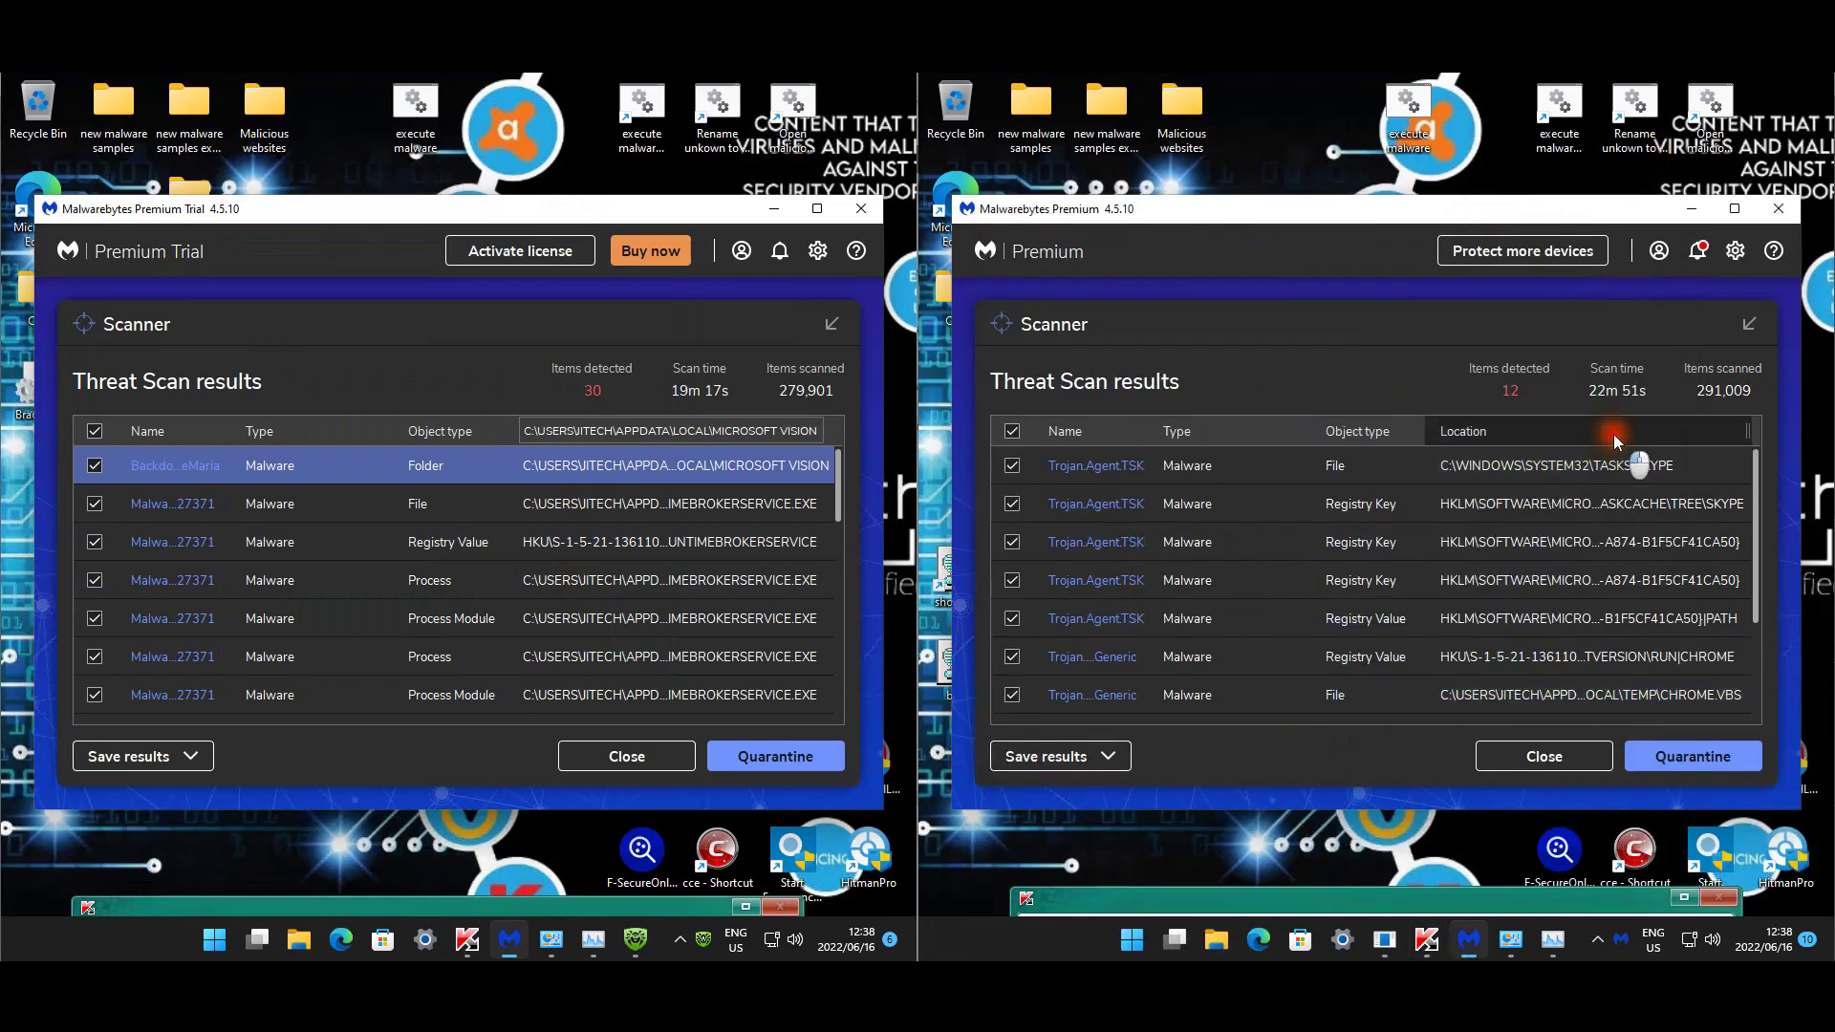
# Sort both Malwarebytes result lists by Location and scroll the 30 and 12 detections.
pyautogui.click(1464, 431)
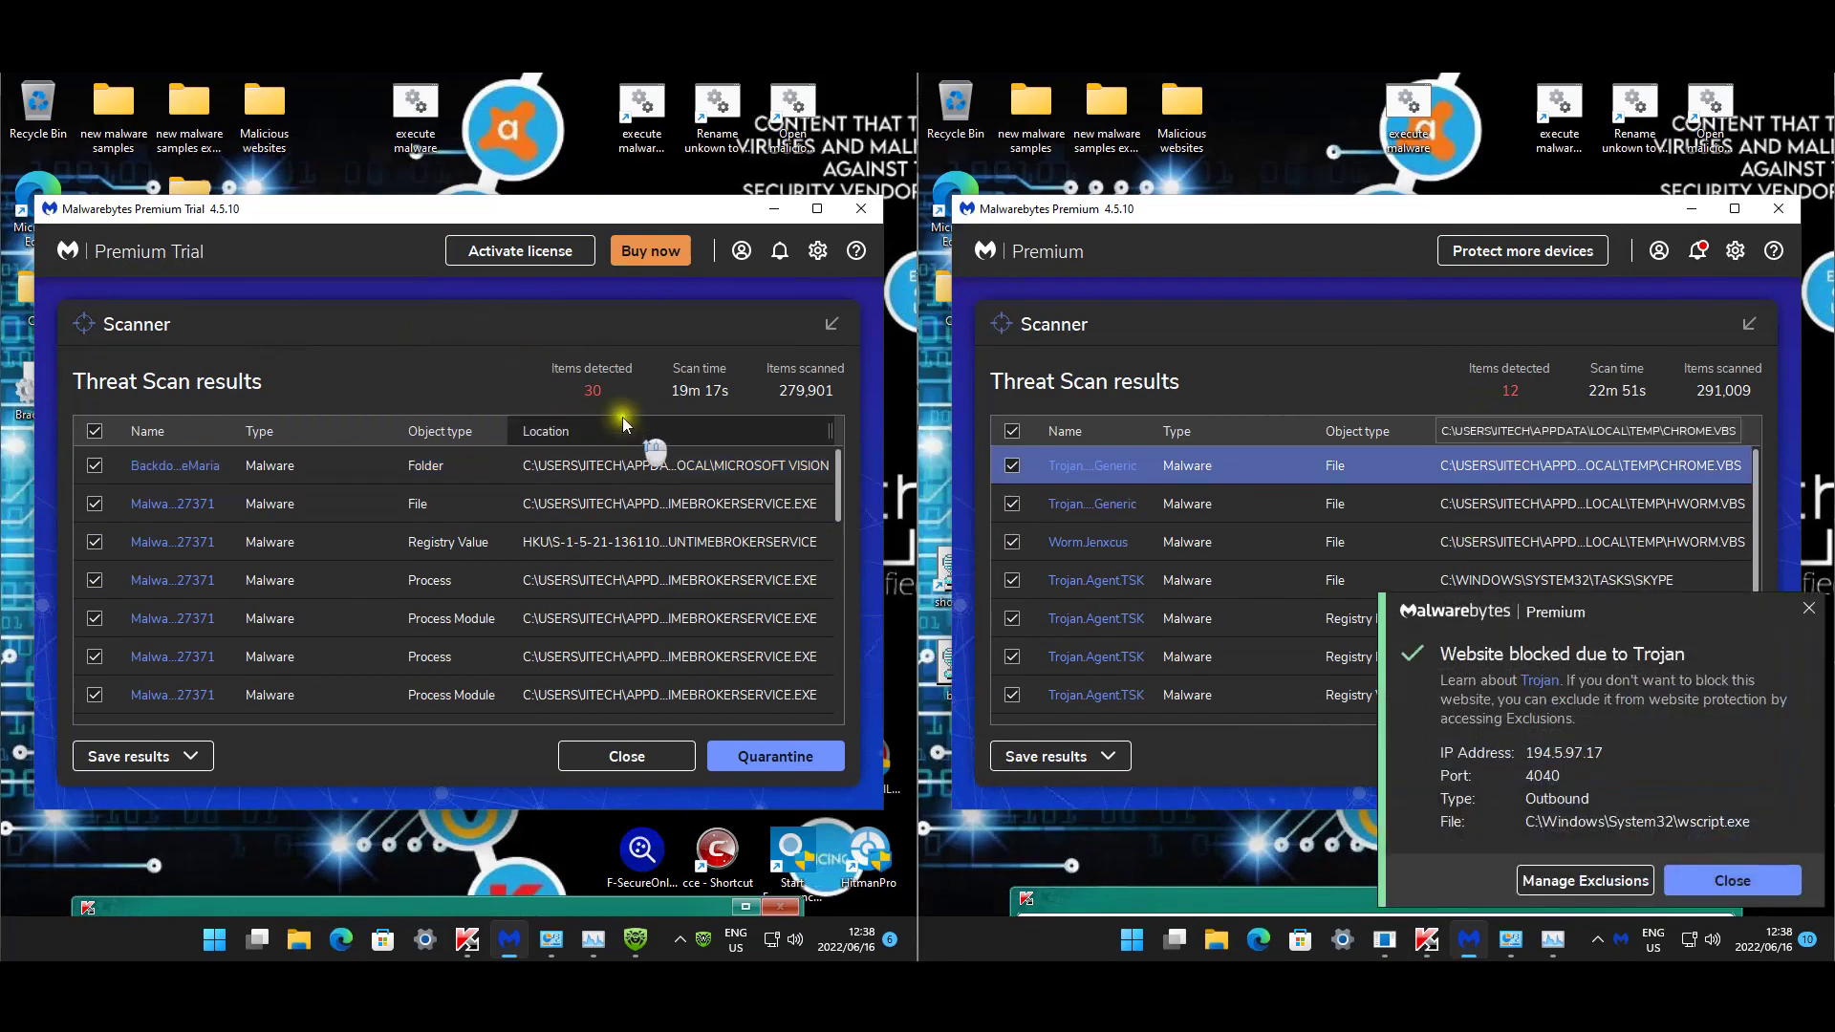
pyautogui.click(653, 431)
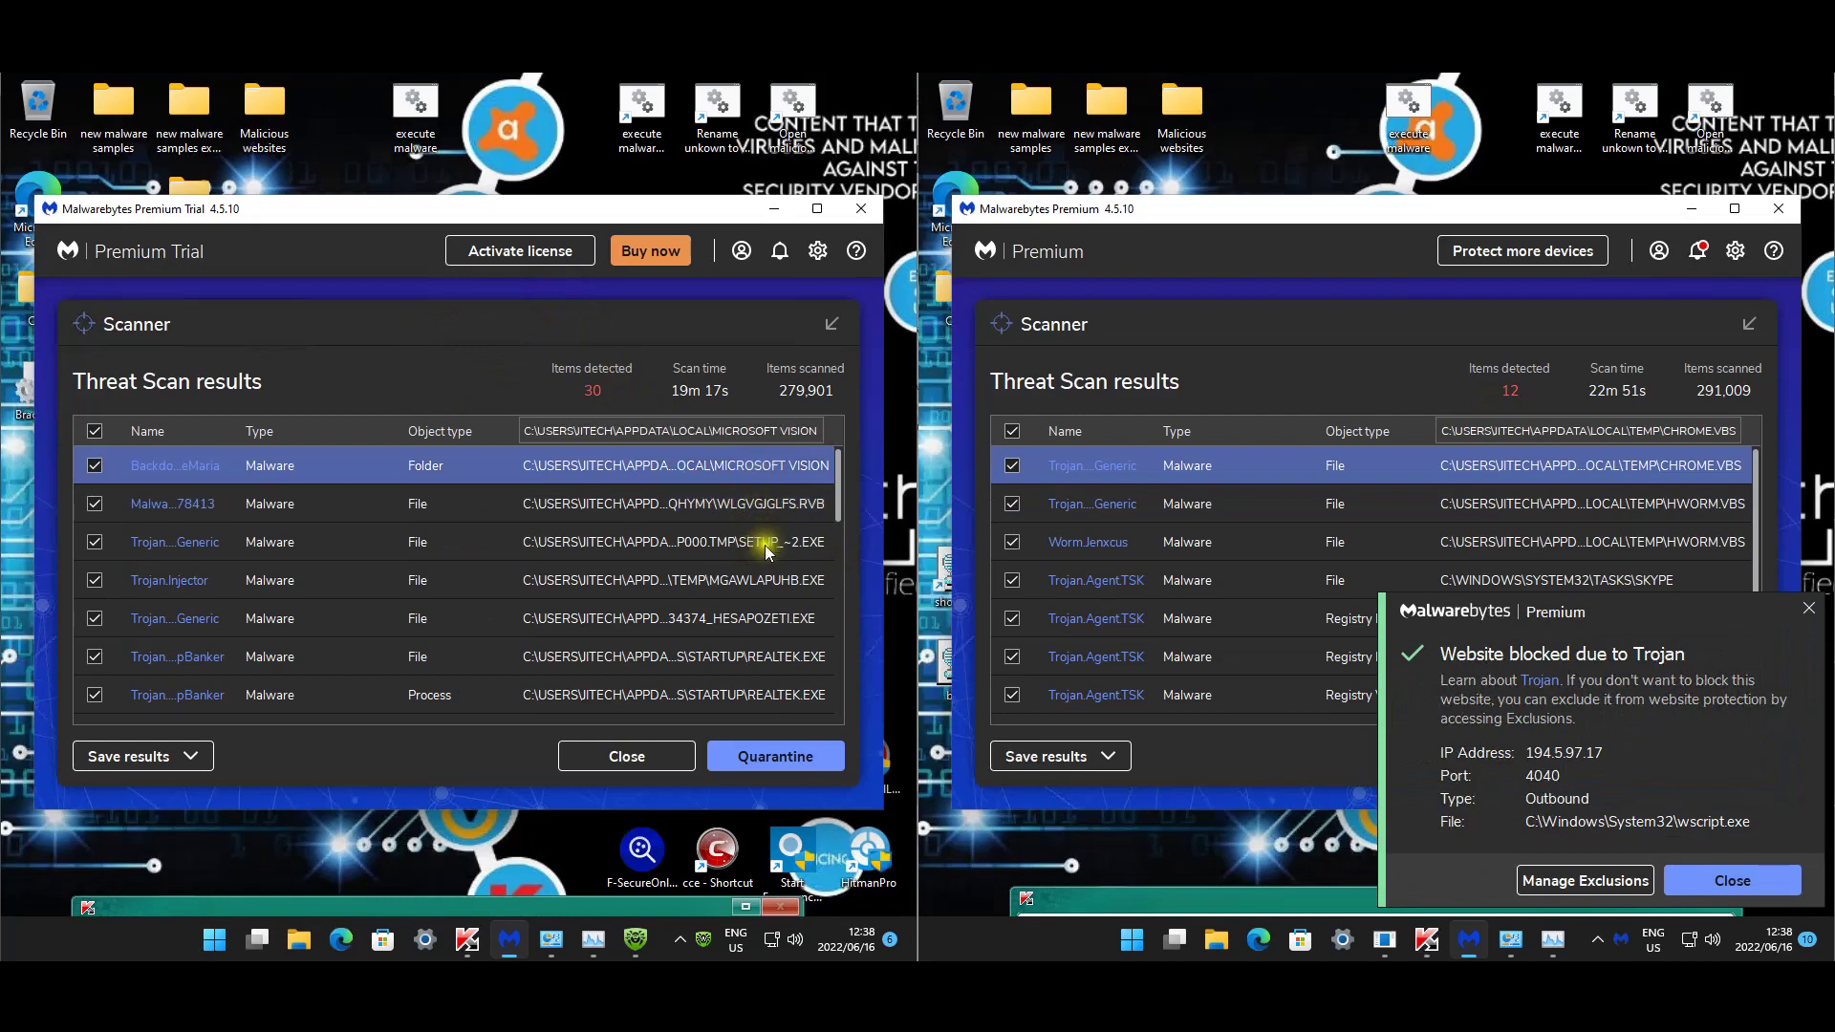
pyautogui.scroll(-2, 748, 588)
pyautogui.scroll(-3, 748, 588)
pyautogui.scroll(-5, 748, 587)
pyautogui.scroll(-5, 748, 588)
pyautogui.scroll(-2, 761, 669)
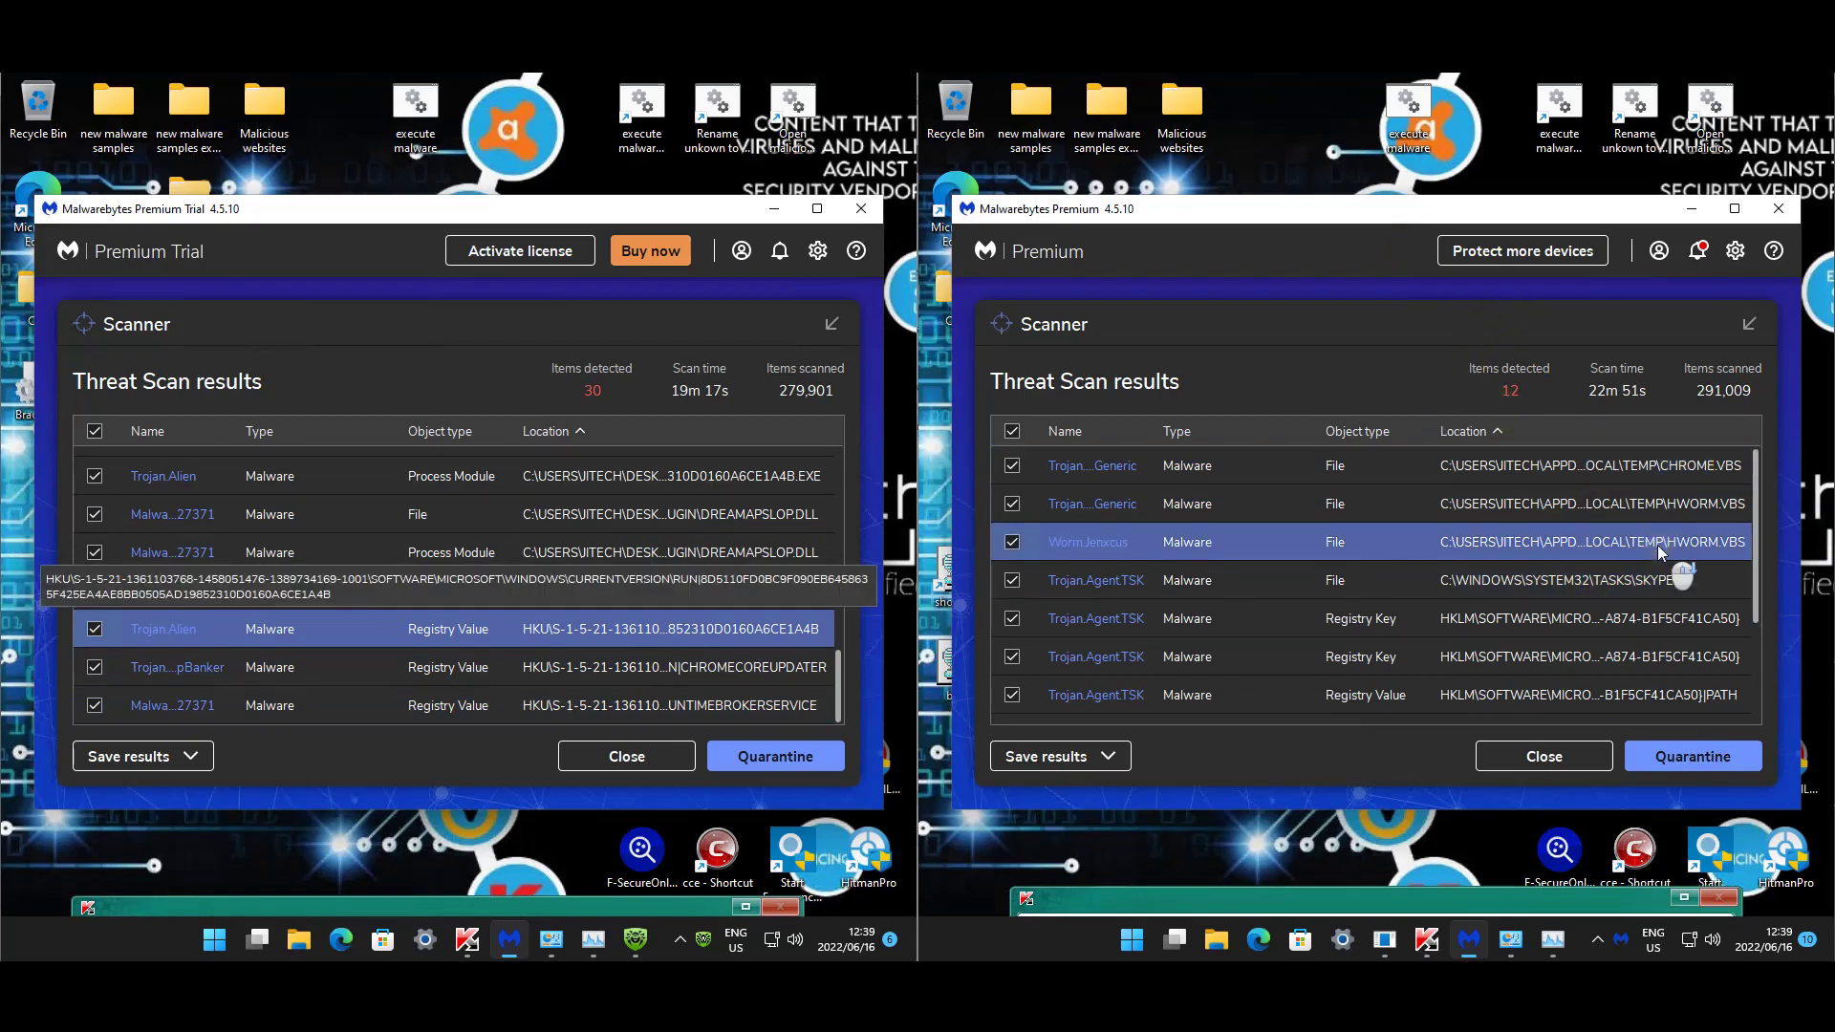
pyautogui.scroll(-5, 1657, 545)
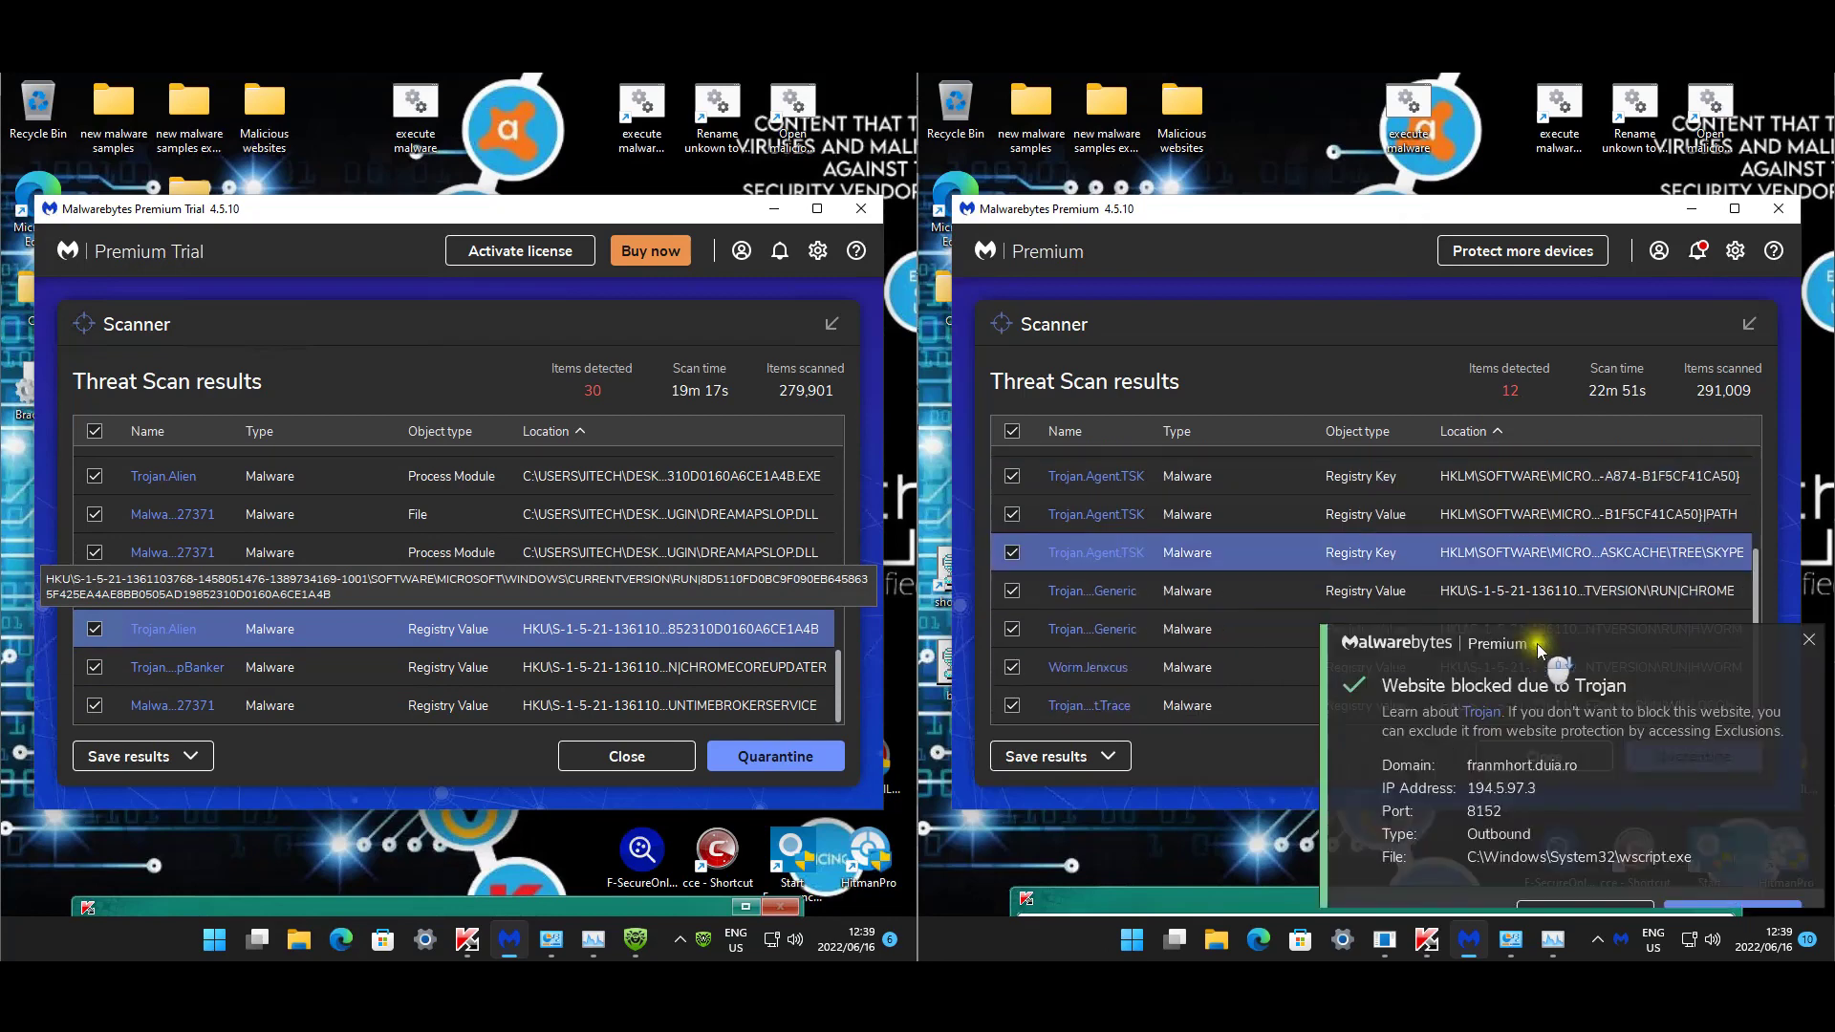
# Close both Malwarebytes windows and the Dr.Web Security Center.
pyautogui.click(1779, 213)
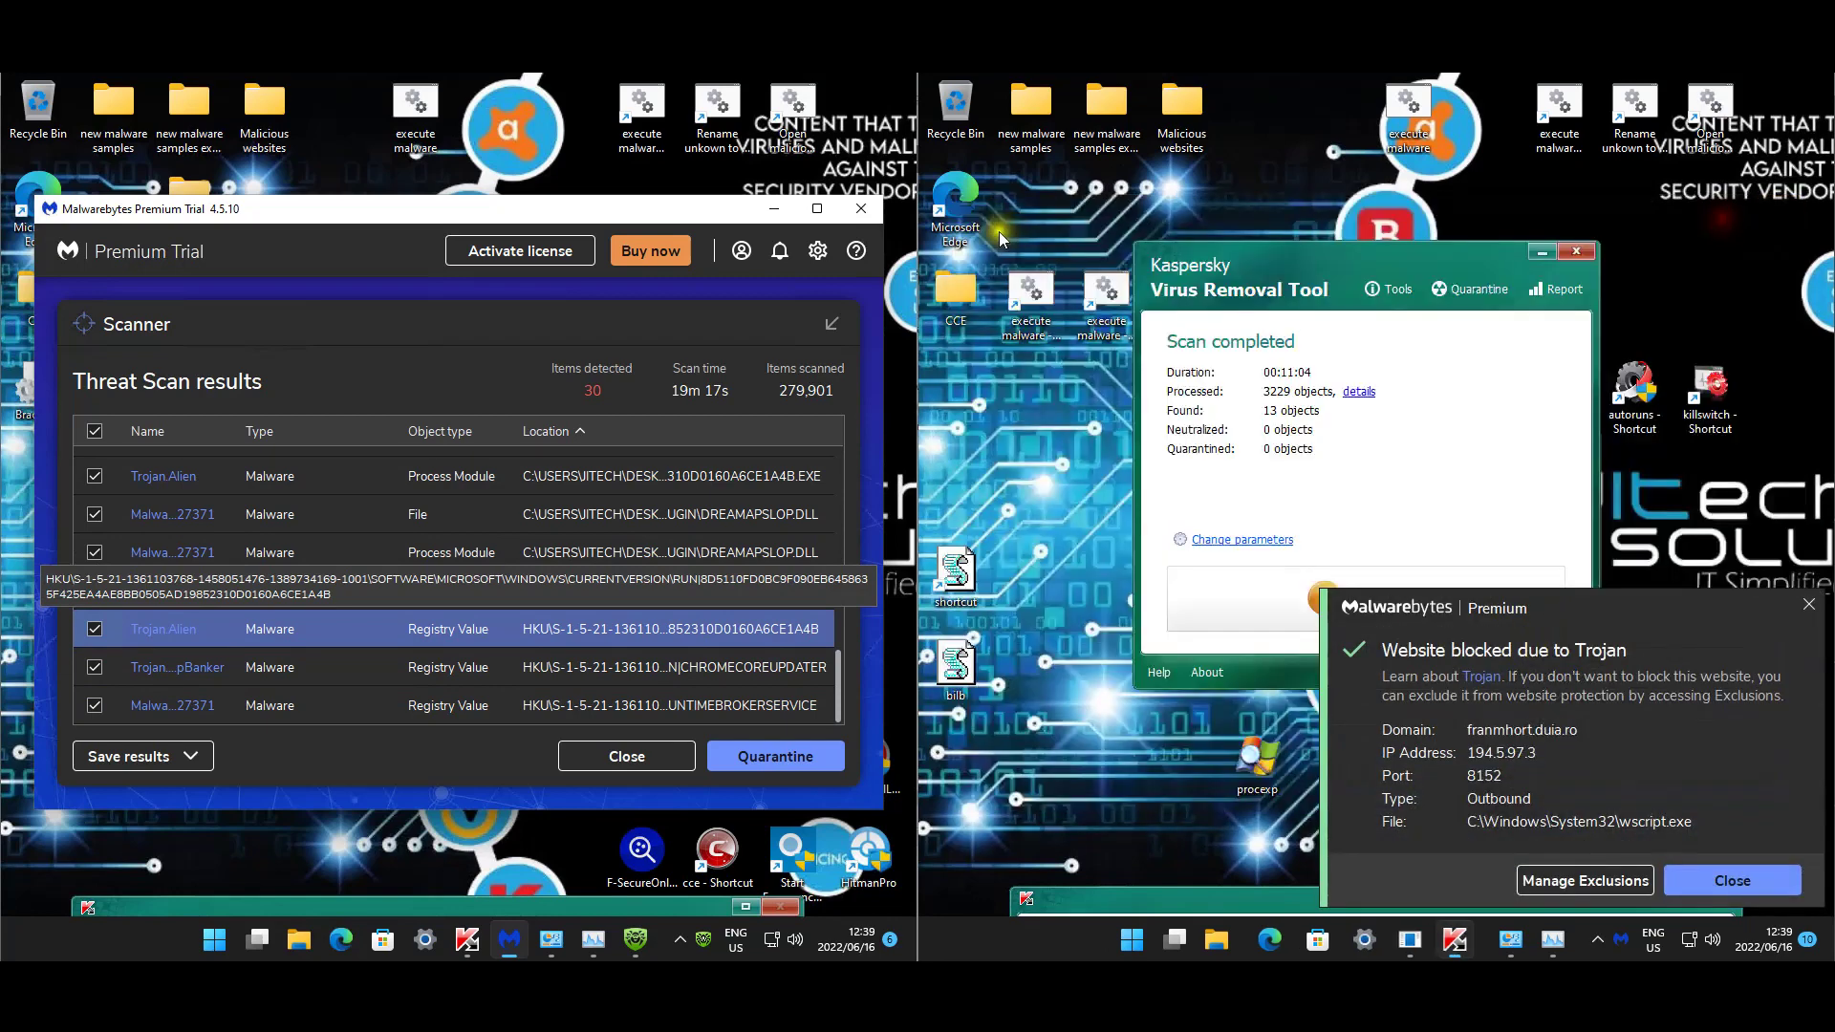
pyautogui.click(883, 214)
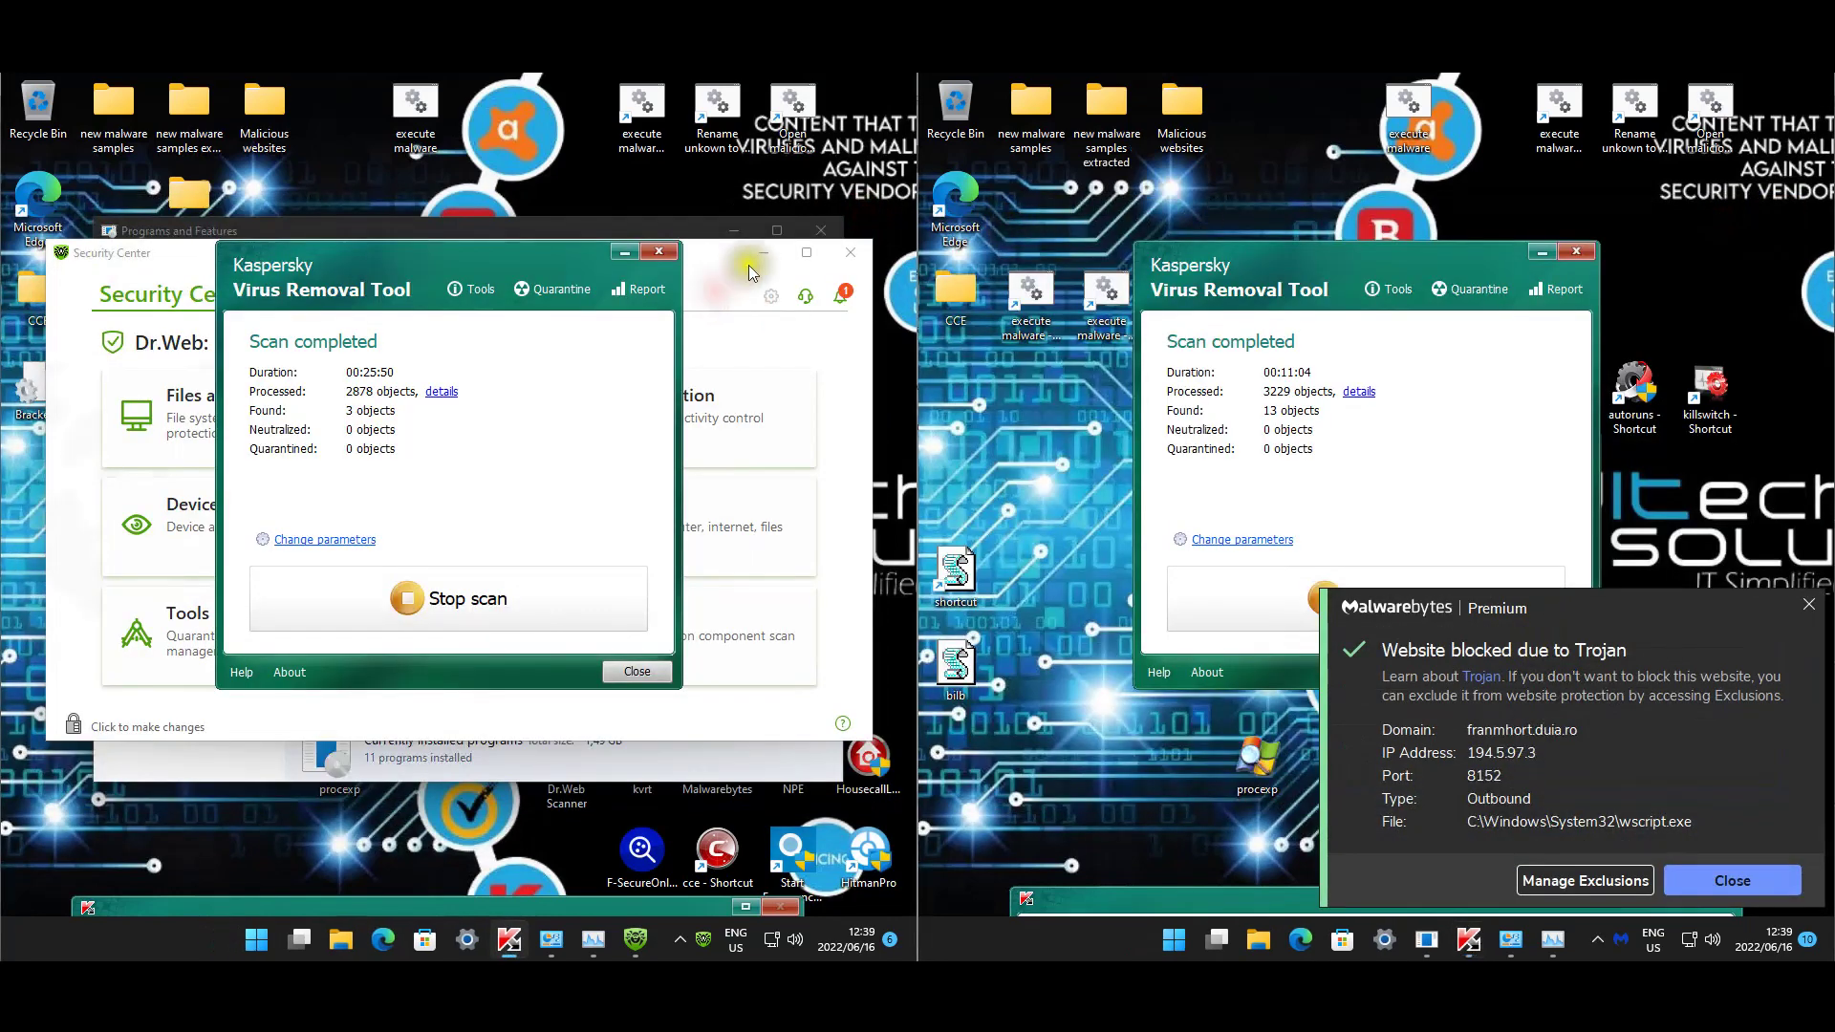
pyautogui.click(850, 253)
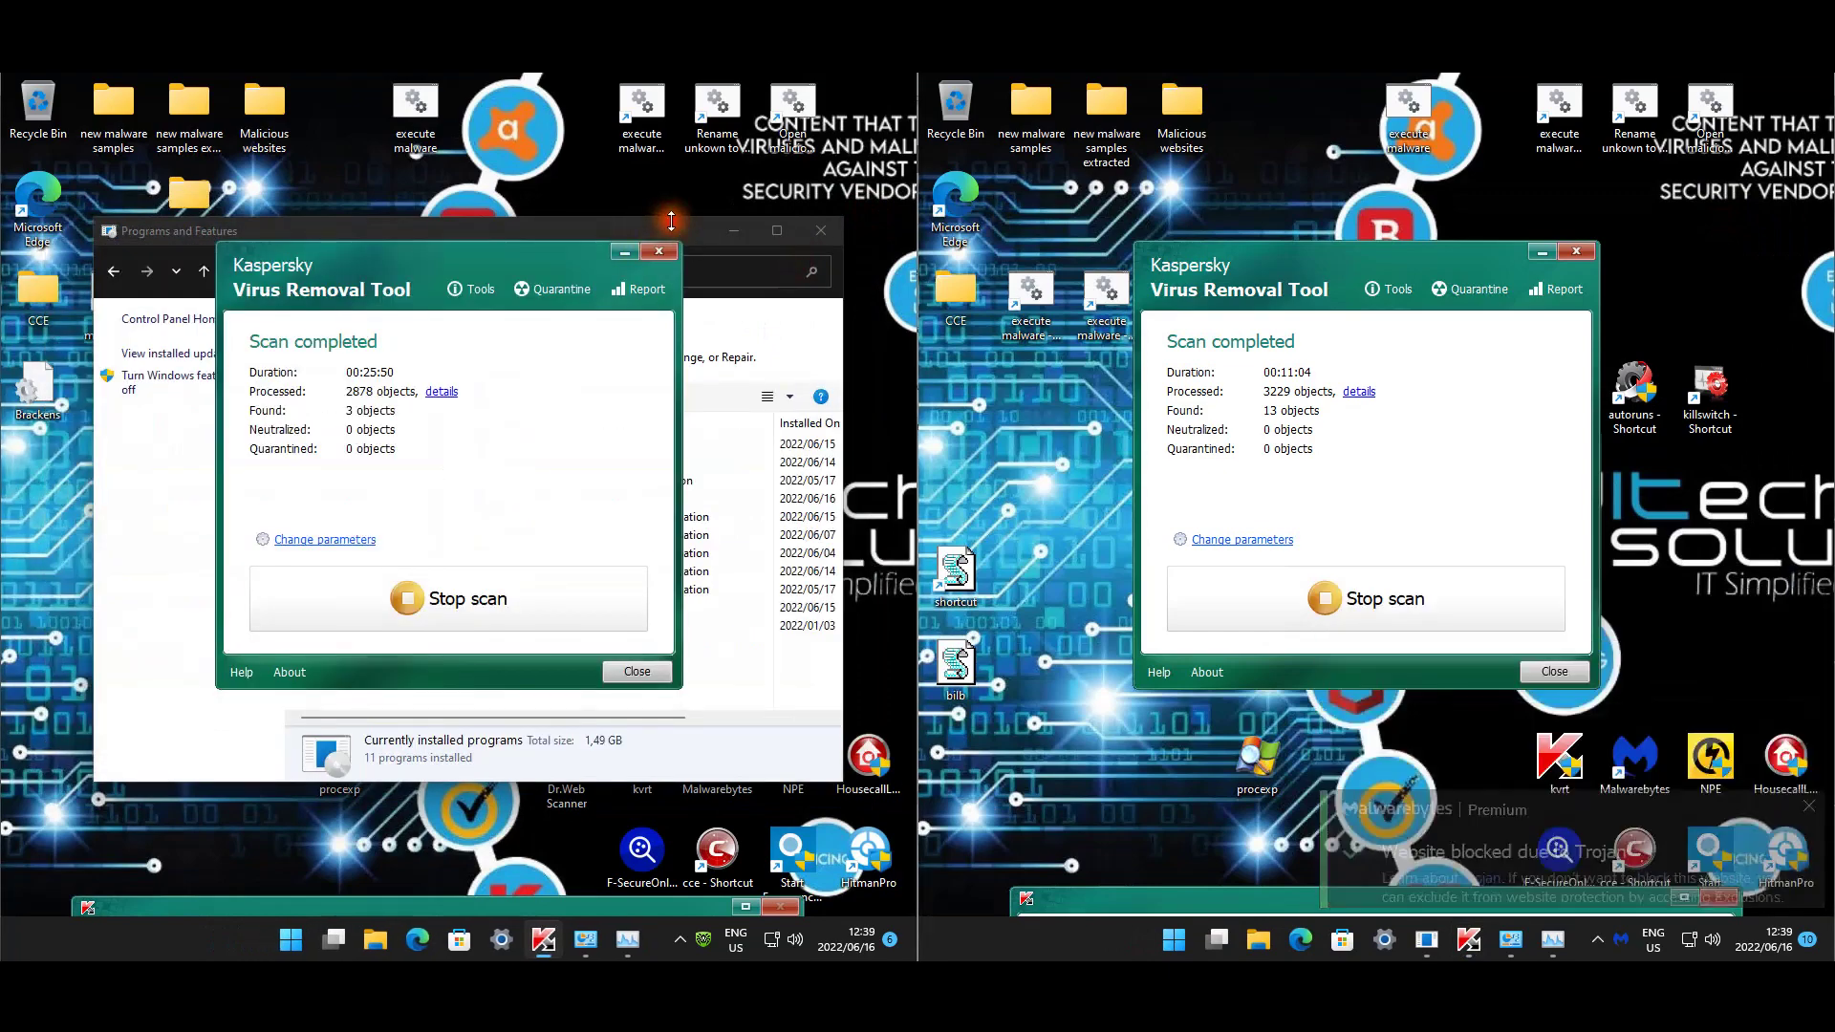
# Compare both VMs' installed programs, noting the myinstaller entry, then close both lists.
pyautogui.click(1520, 949)
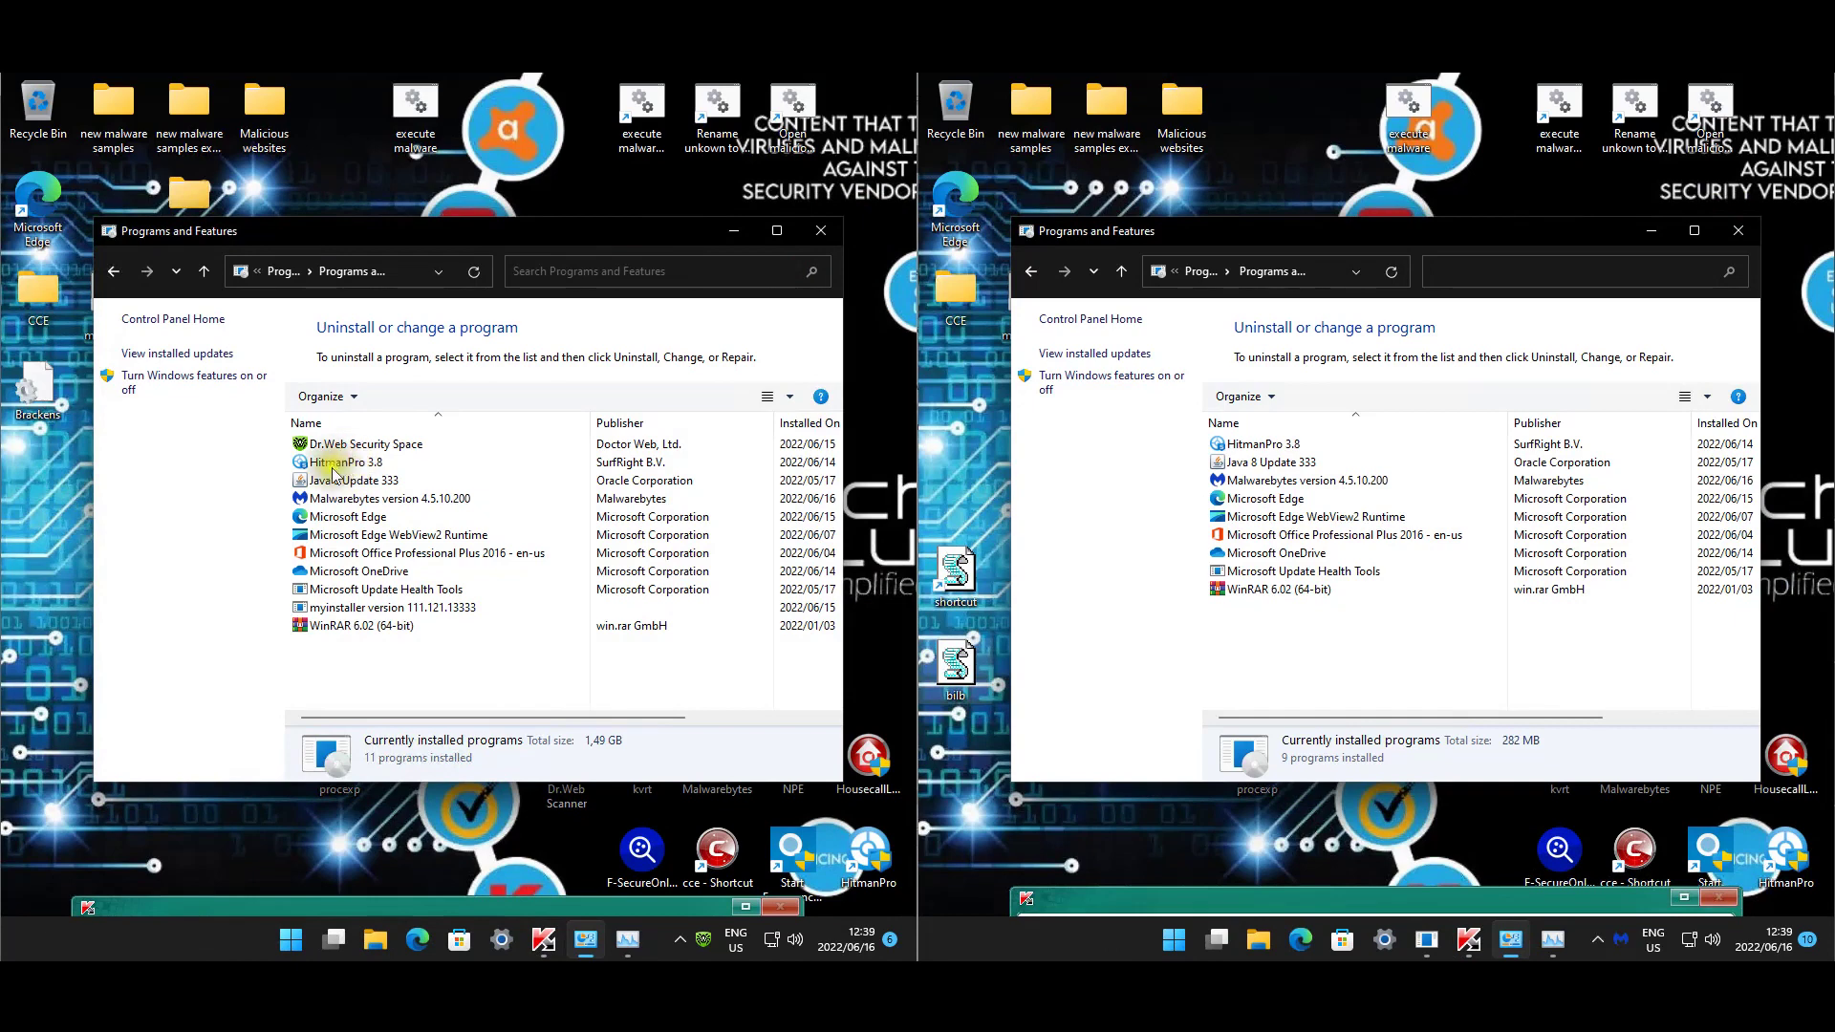
pyautogui.click(402, 612)
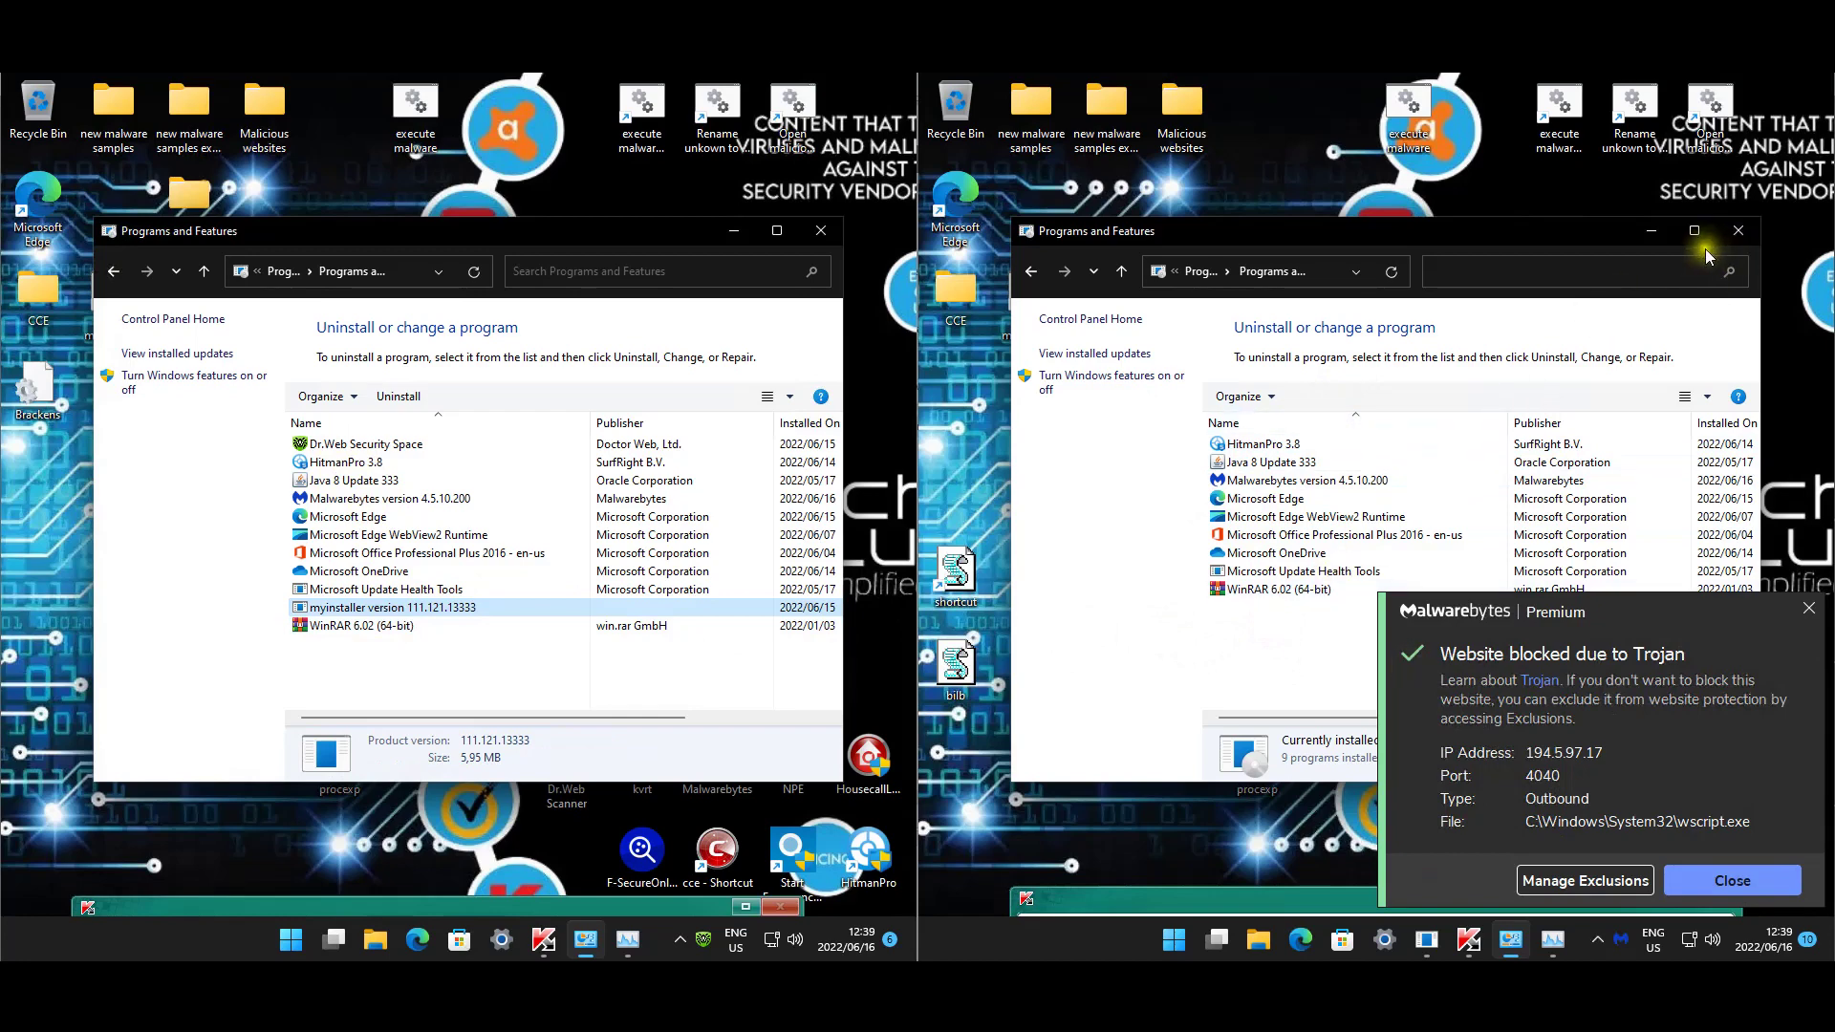
pyautogui.click(1738, 231)
pyautogui.click(821, 233)
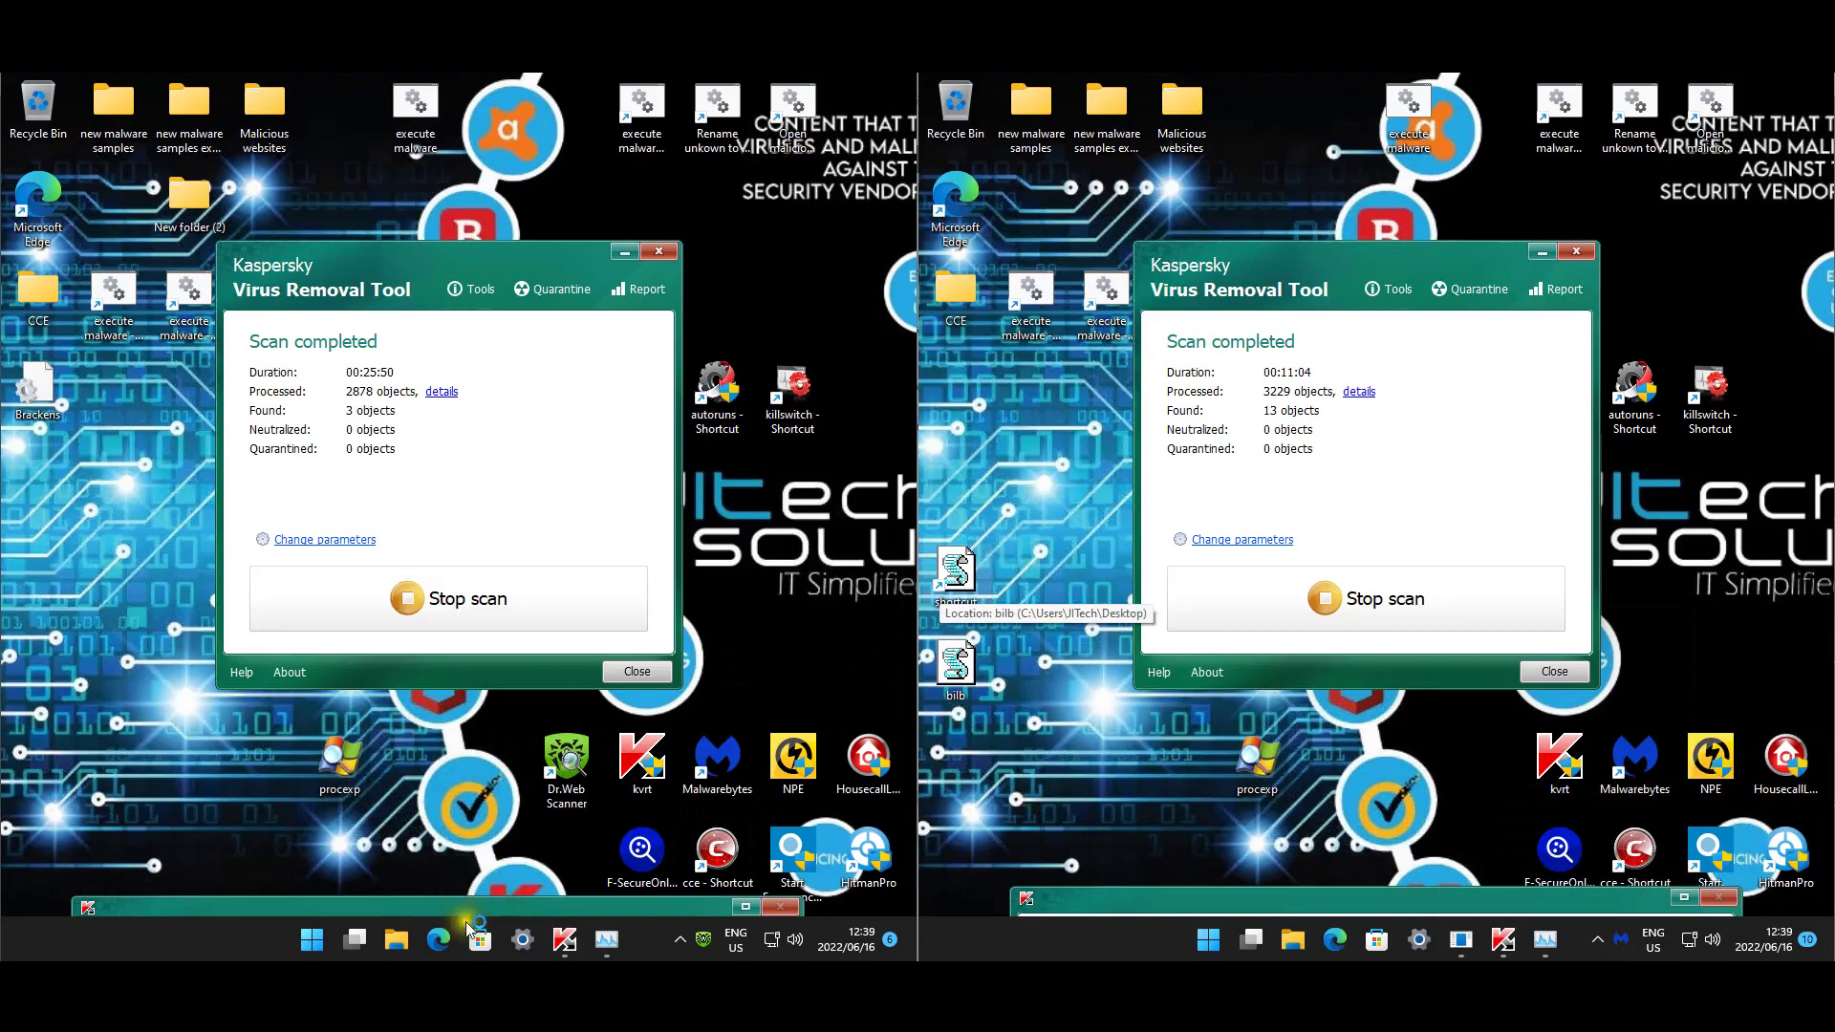
# Show Task Manager's Startup items on both VMs, checking the Chinese-named entry.
pyautogui.click(608, 945)
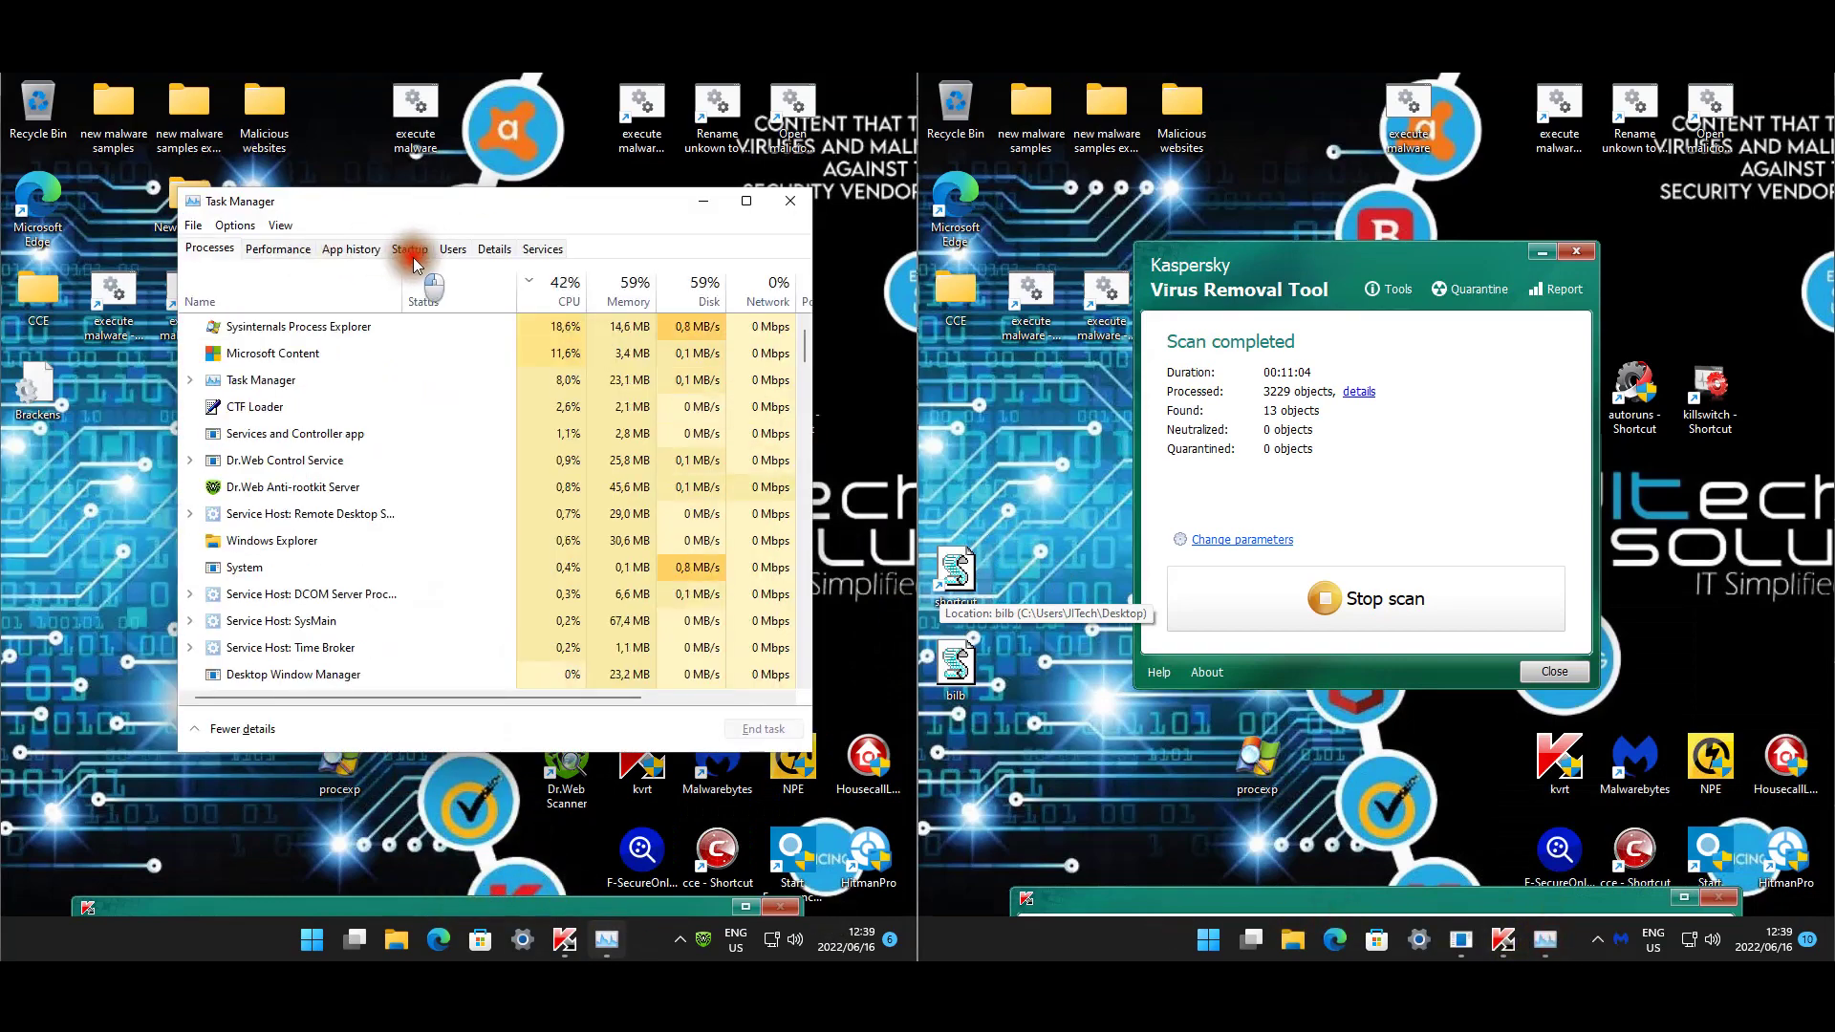
pyautogui.click(1545, 940)
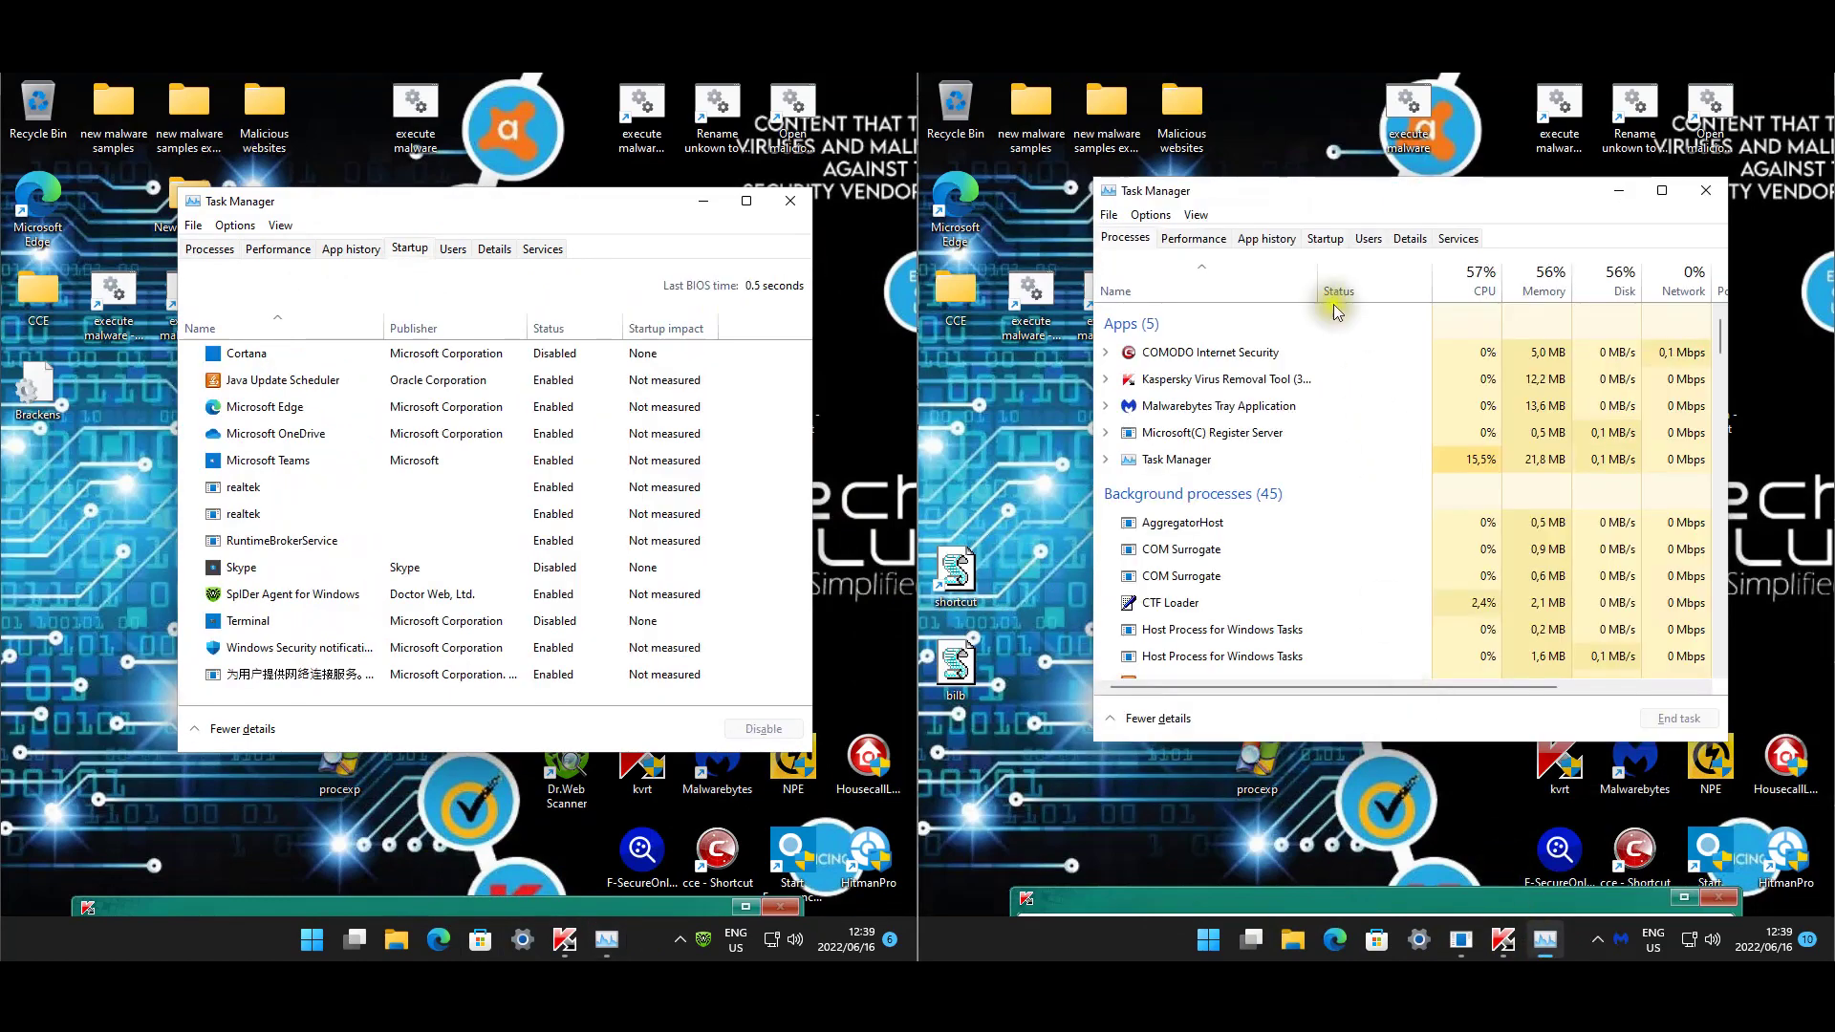
pyautogui.click(1324, 238)
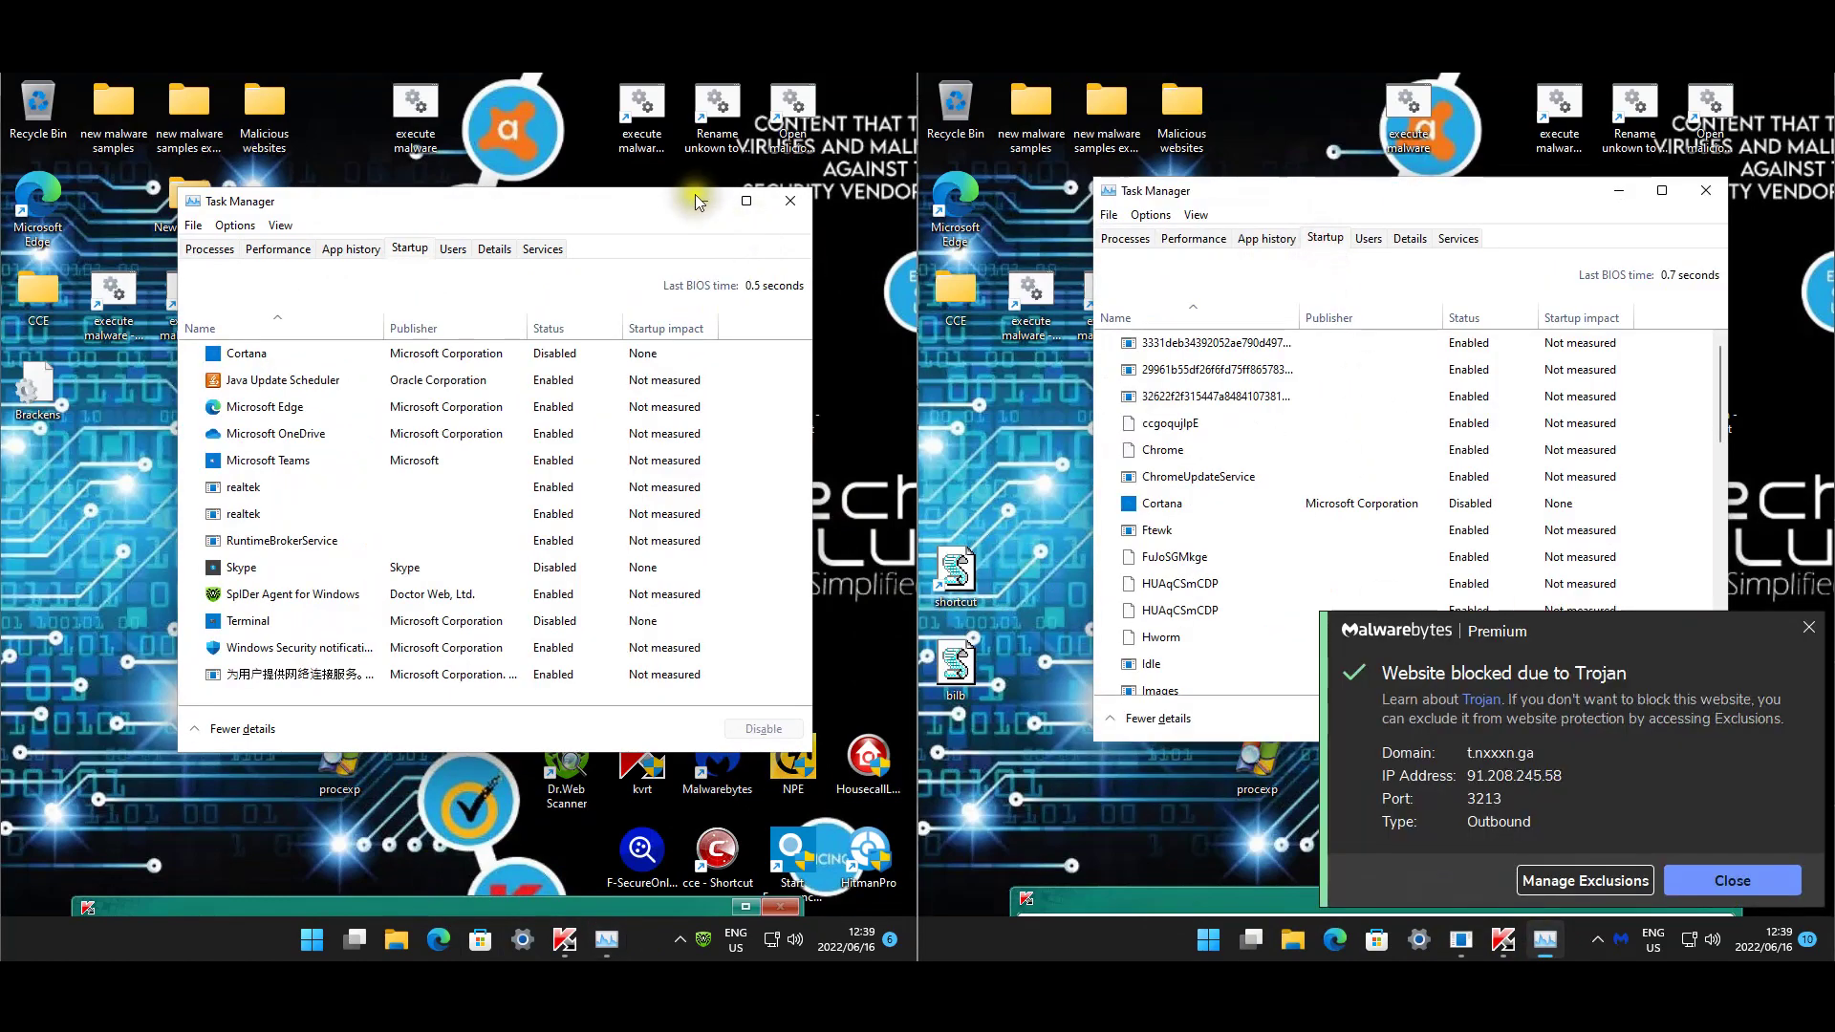
pyautogui.click(294, 672)
pyautogui.click(1369, 189)
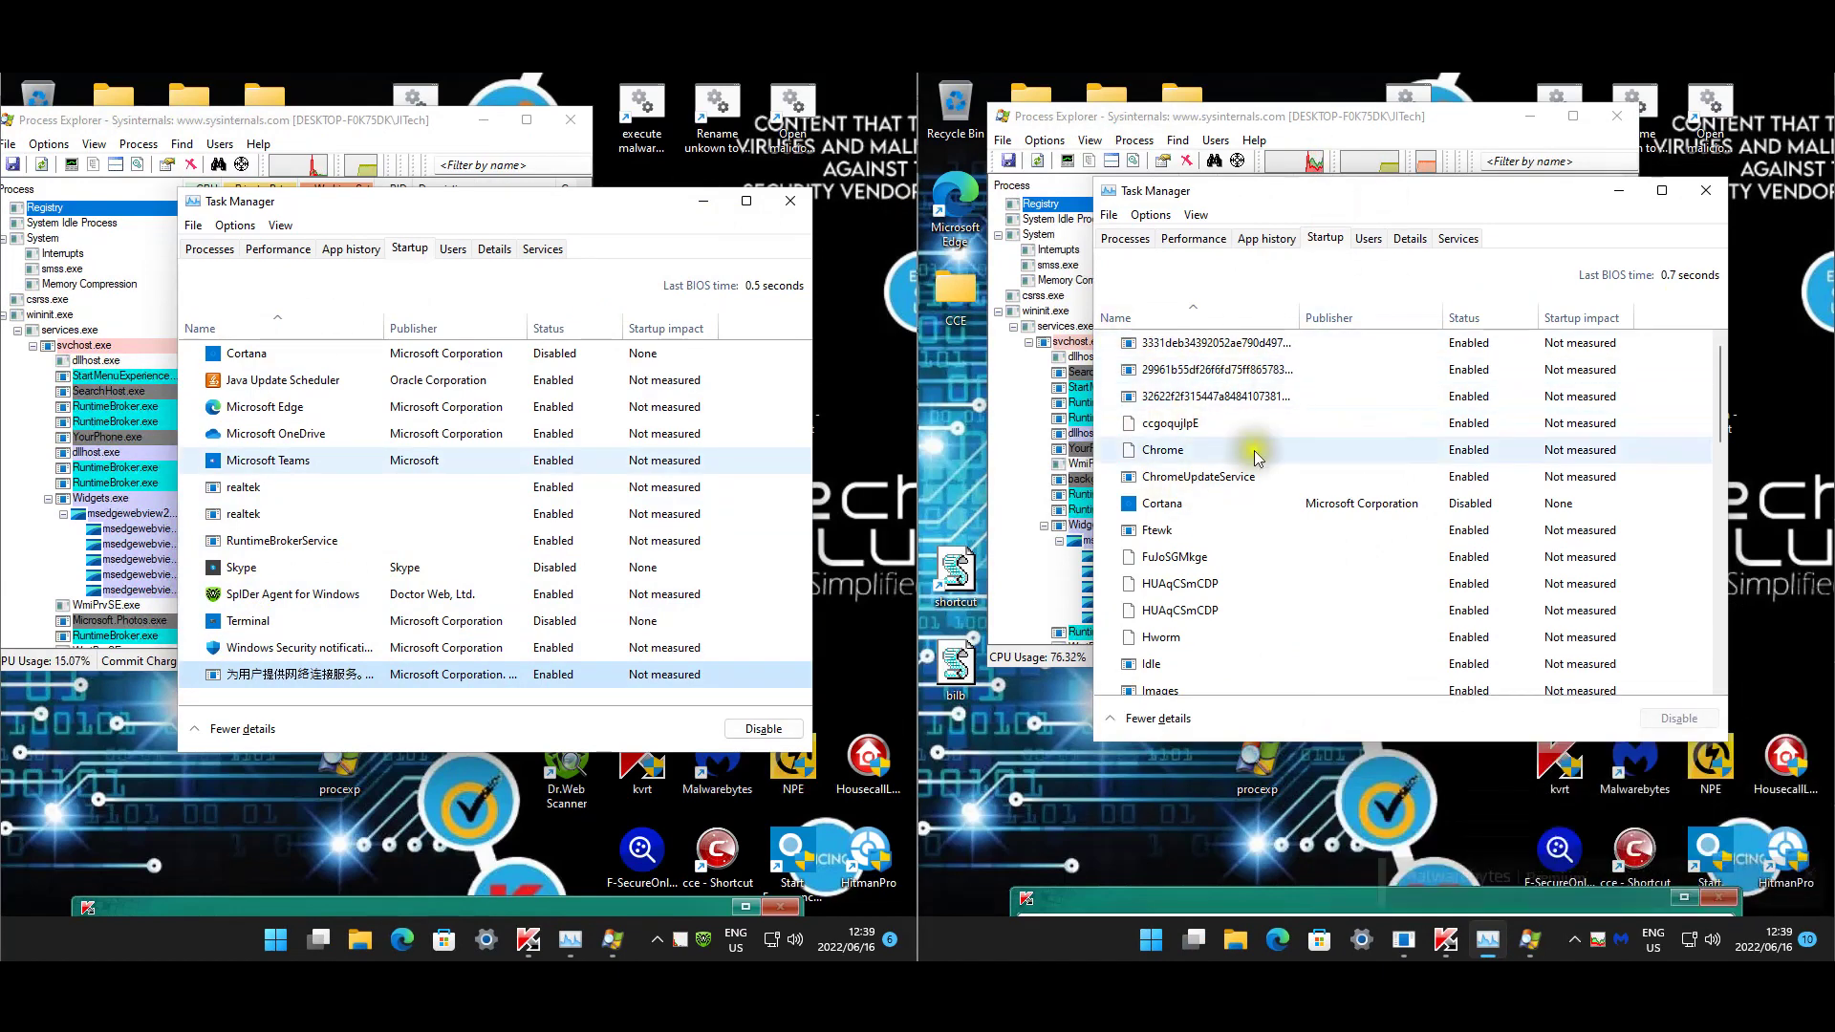
pyautogui.scroll(-1, 1262, 477)
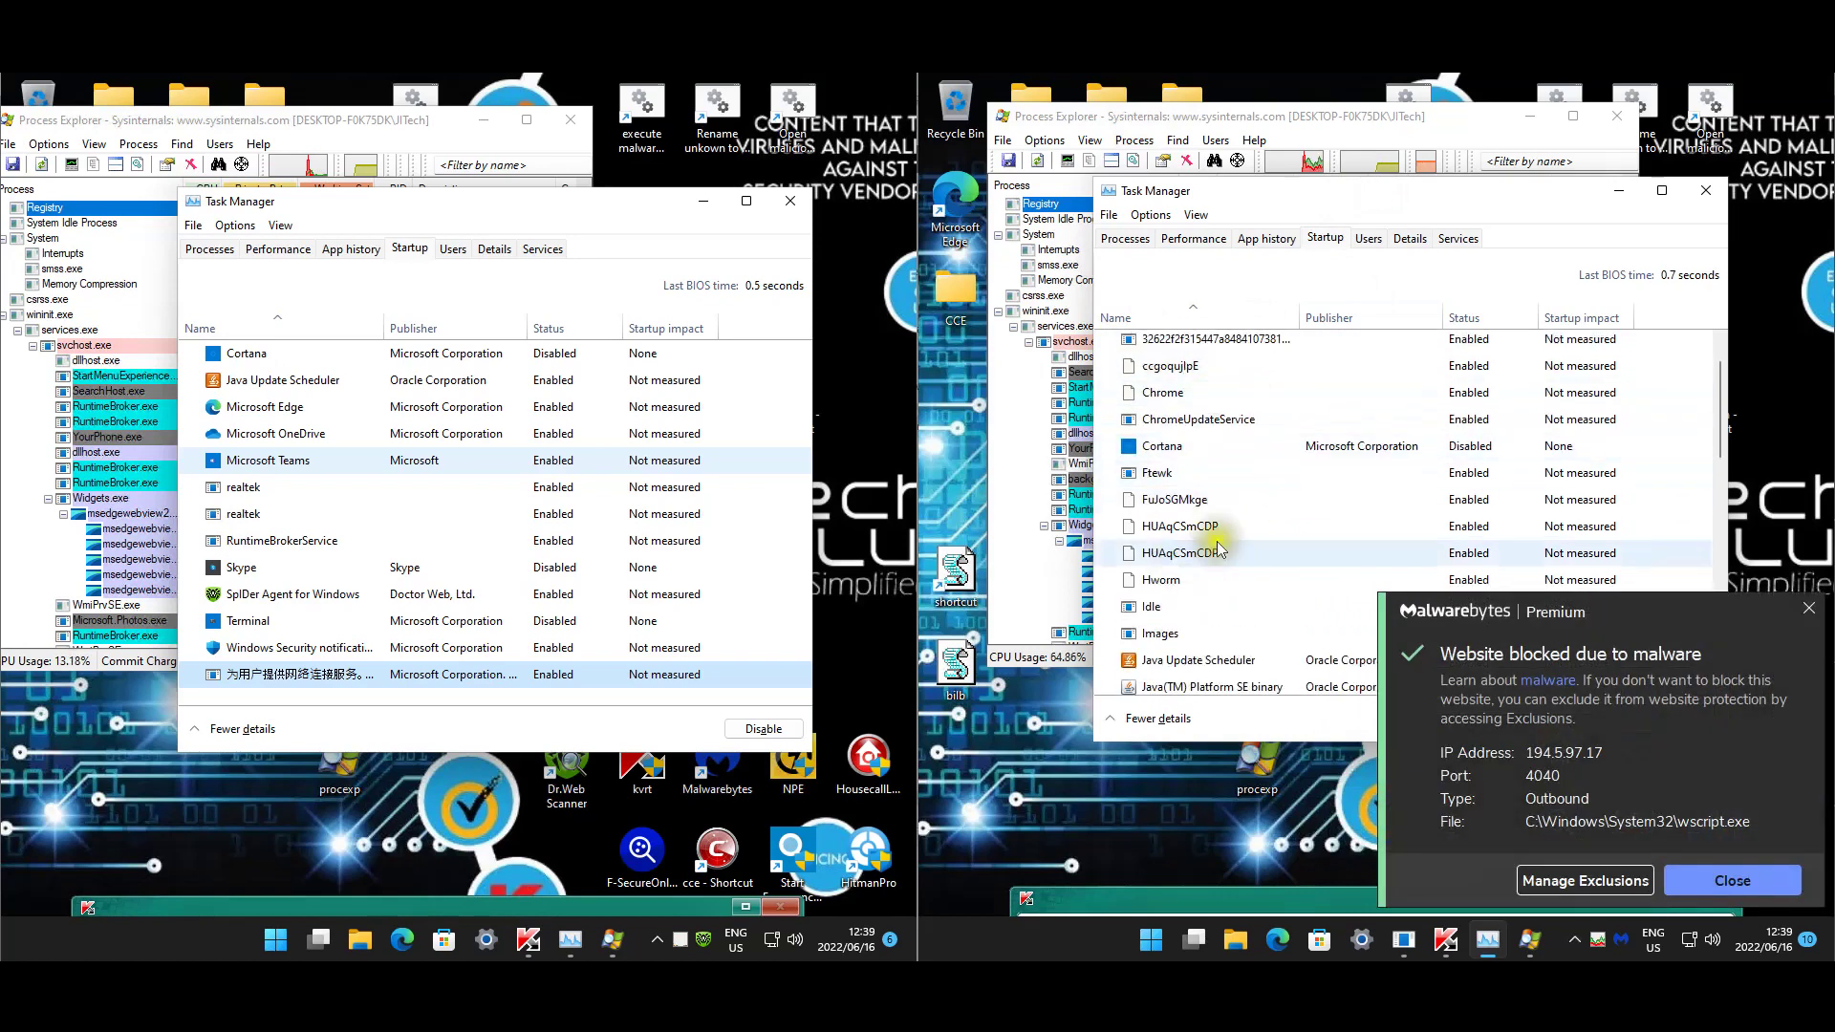
pyautogui.scroll(-1, 1185, 497)
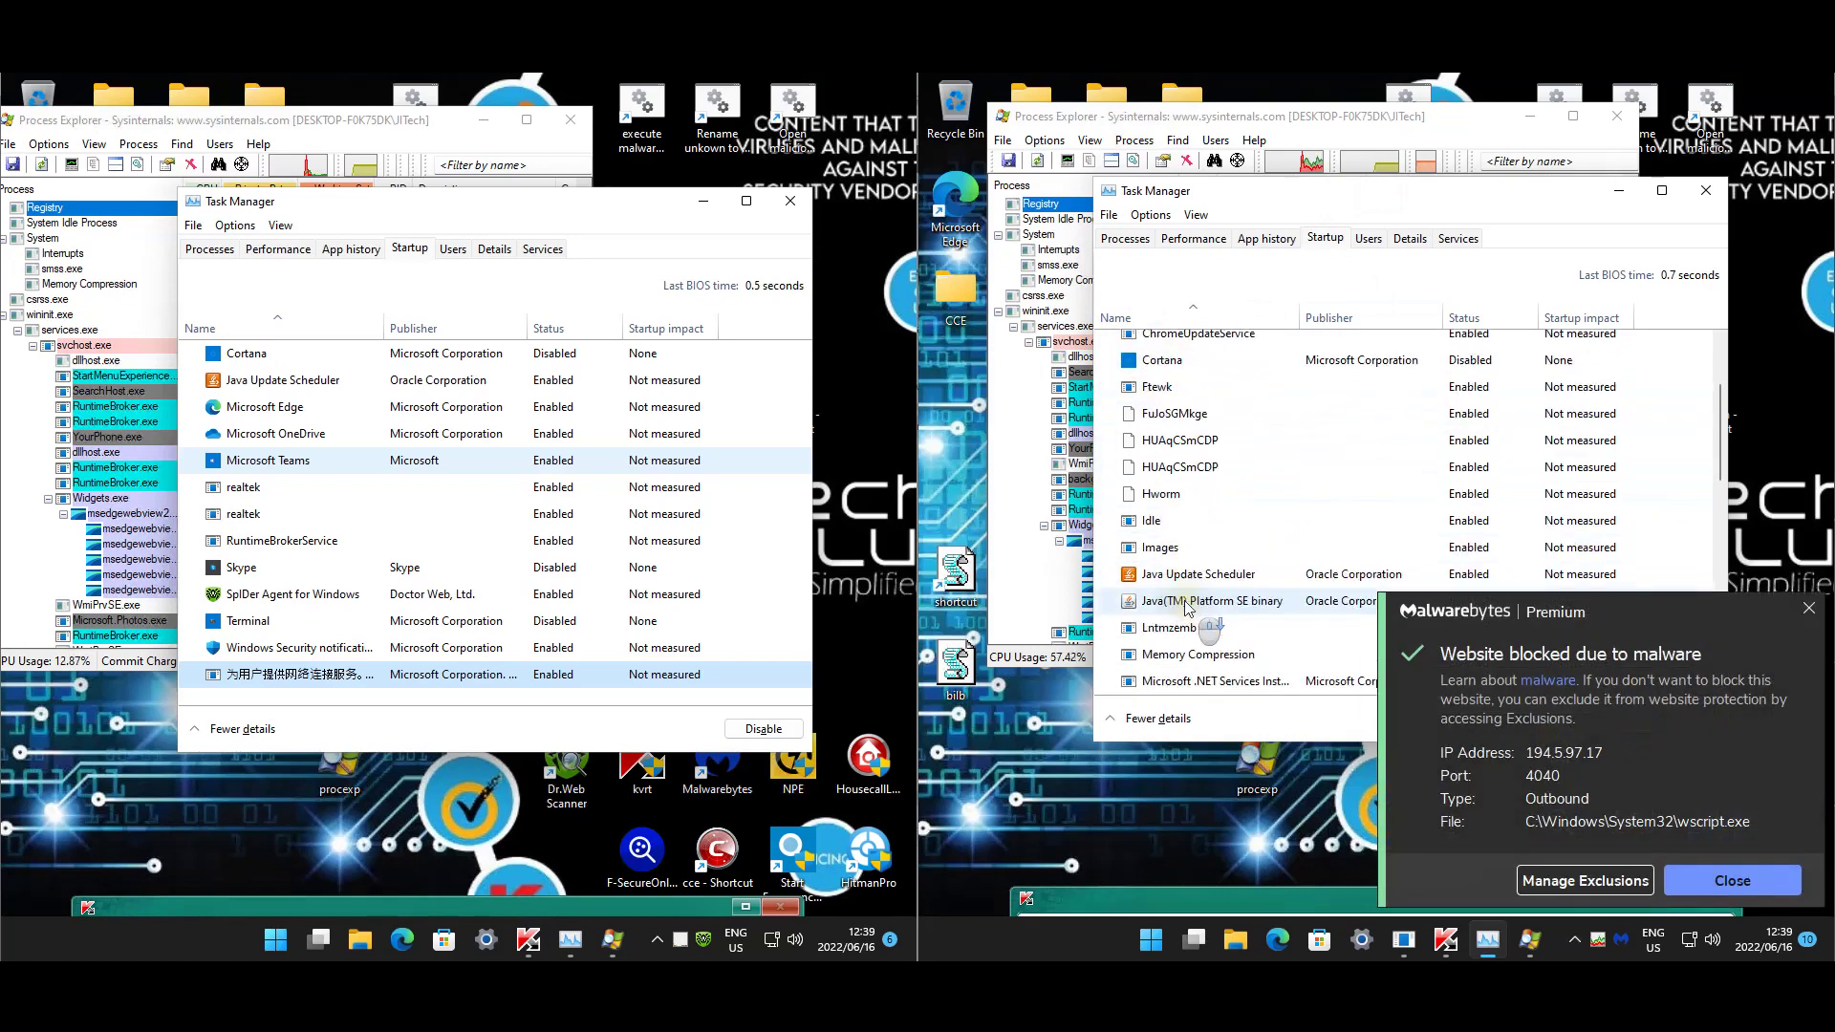
# Check the Hworm startup entry's Properties, confirming its Temp-folder location, and review remaining entries.
pyautogui.rightClick(1168, 496)
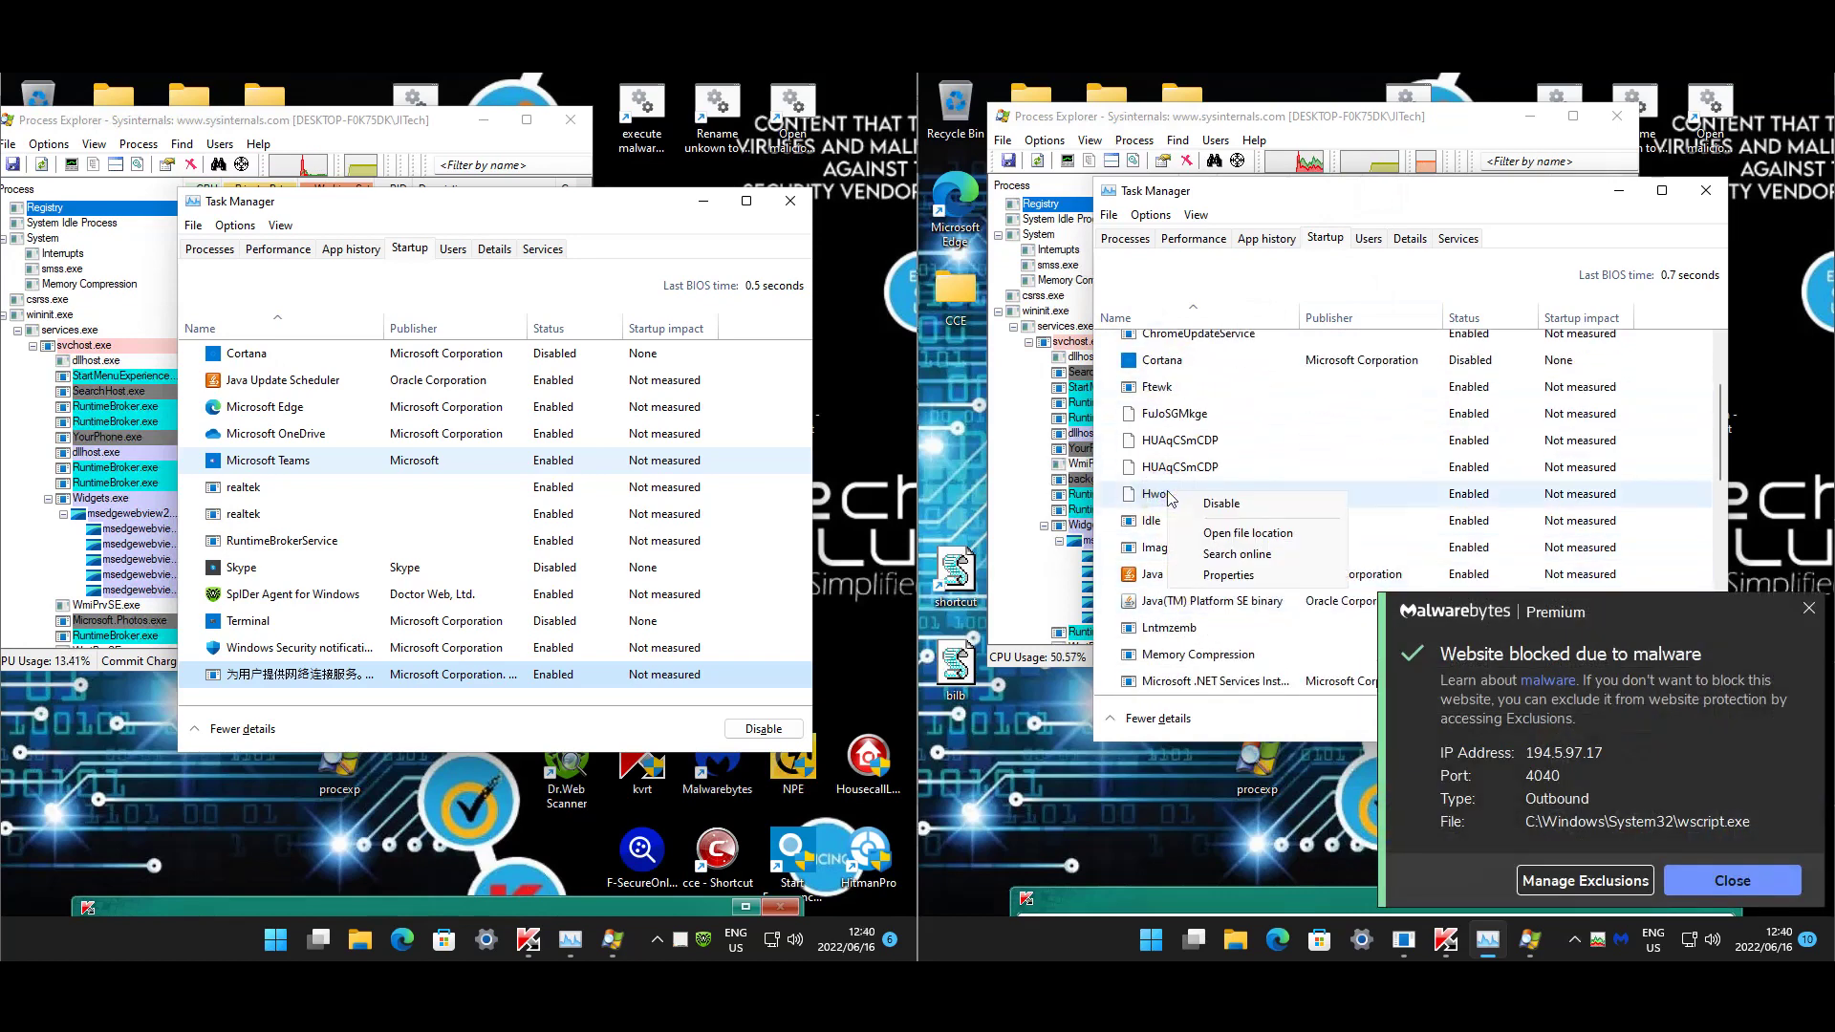
pyautogui.click(1226, 578)
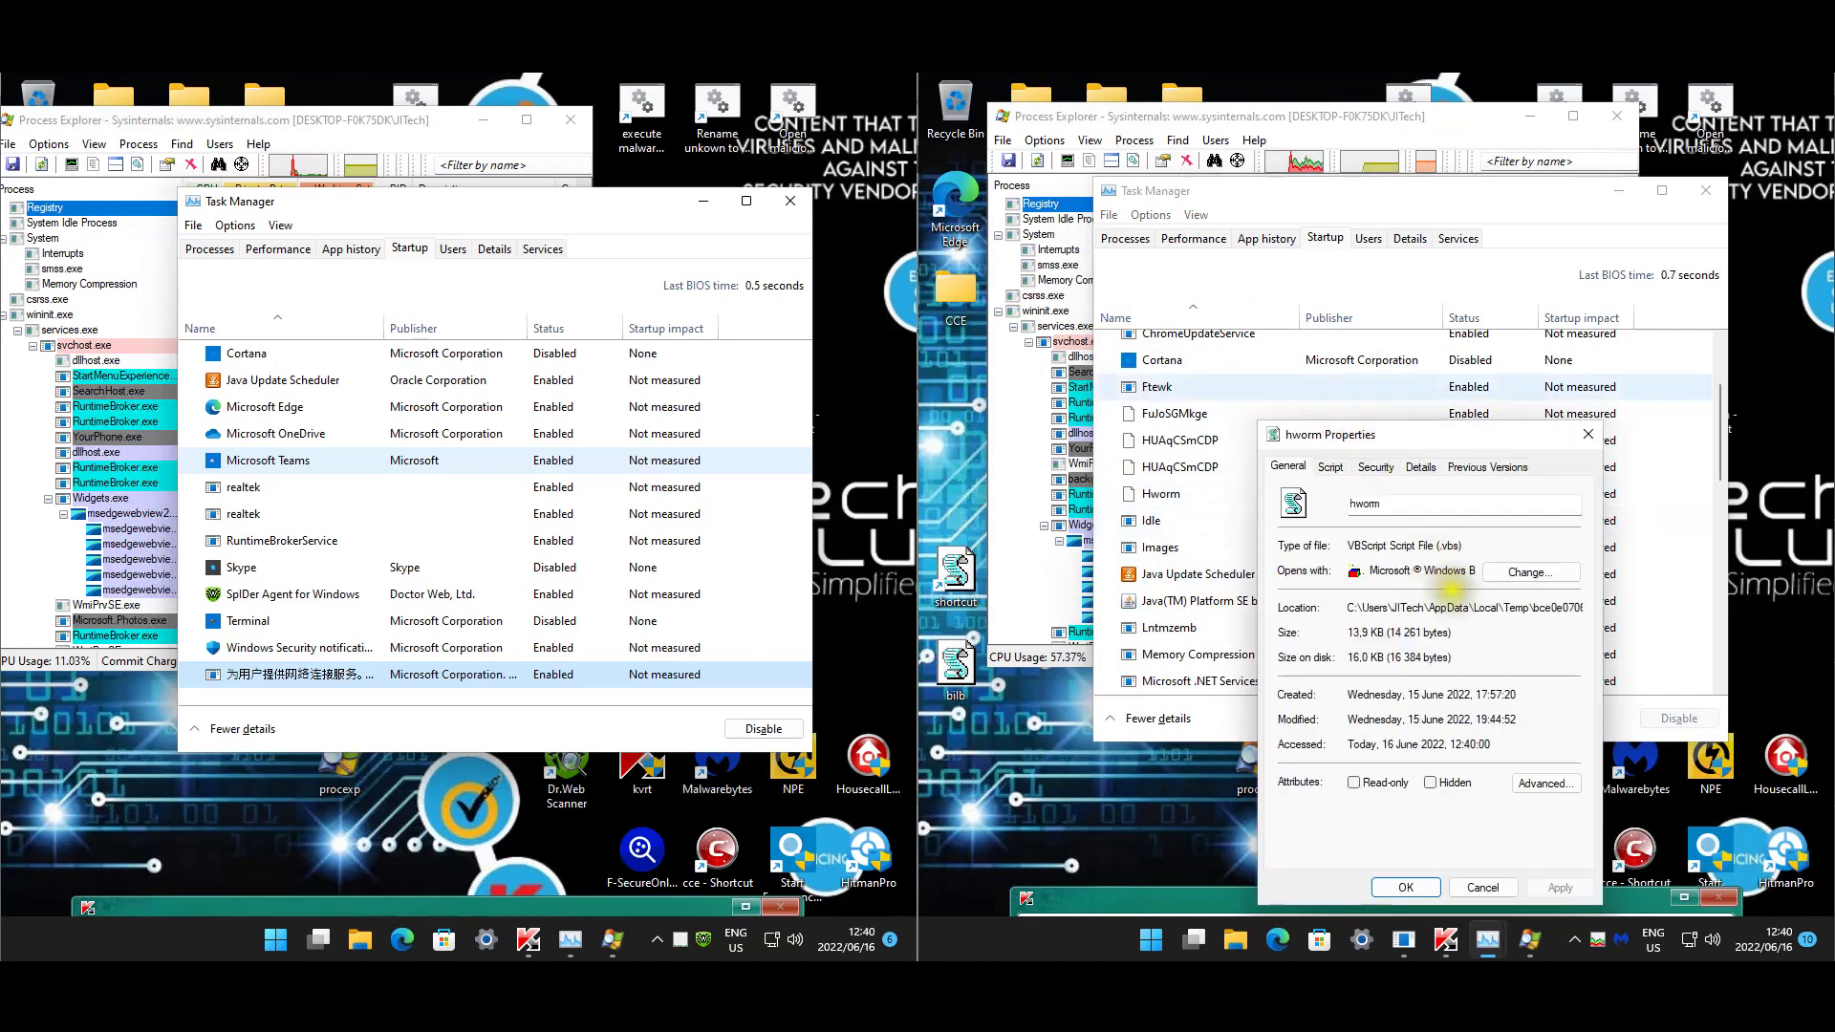
pyautogui.moveTo(1629, 619); pyautogui.dragTo(1701, 600)
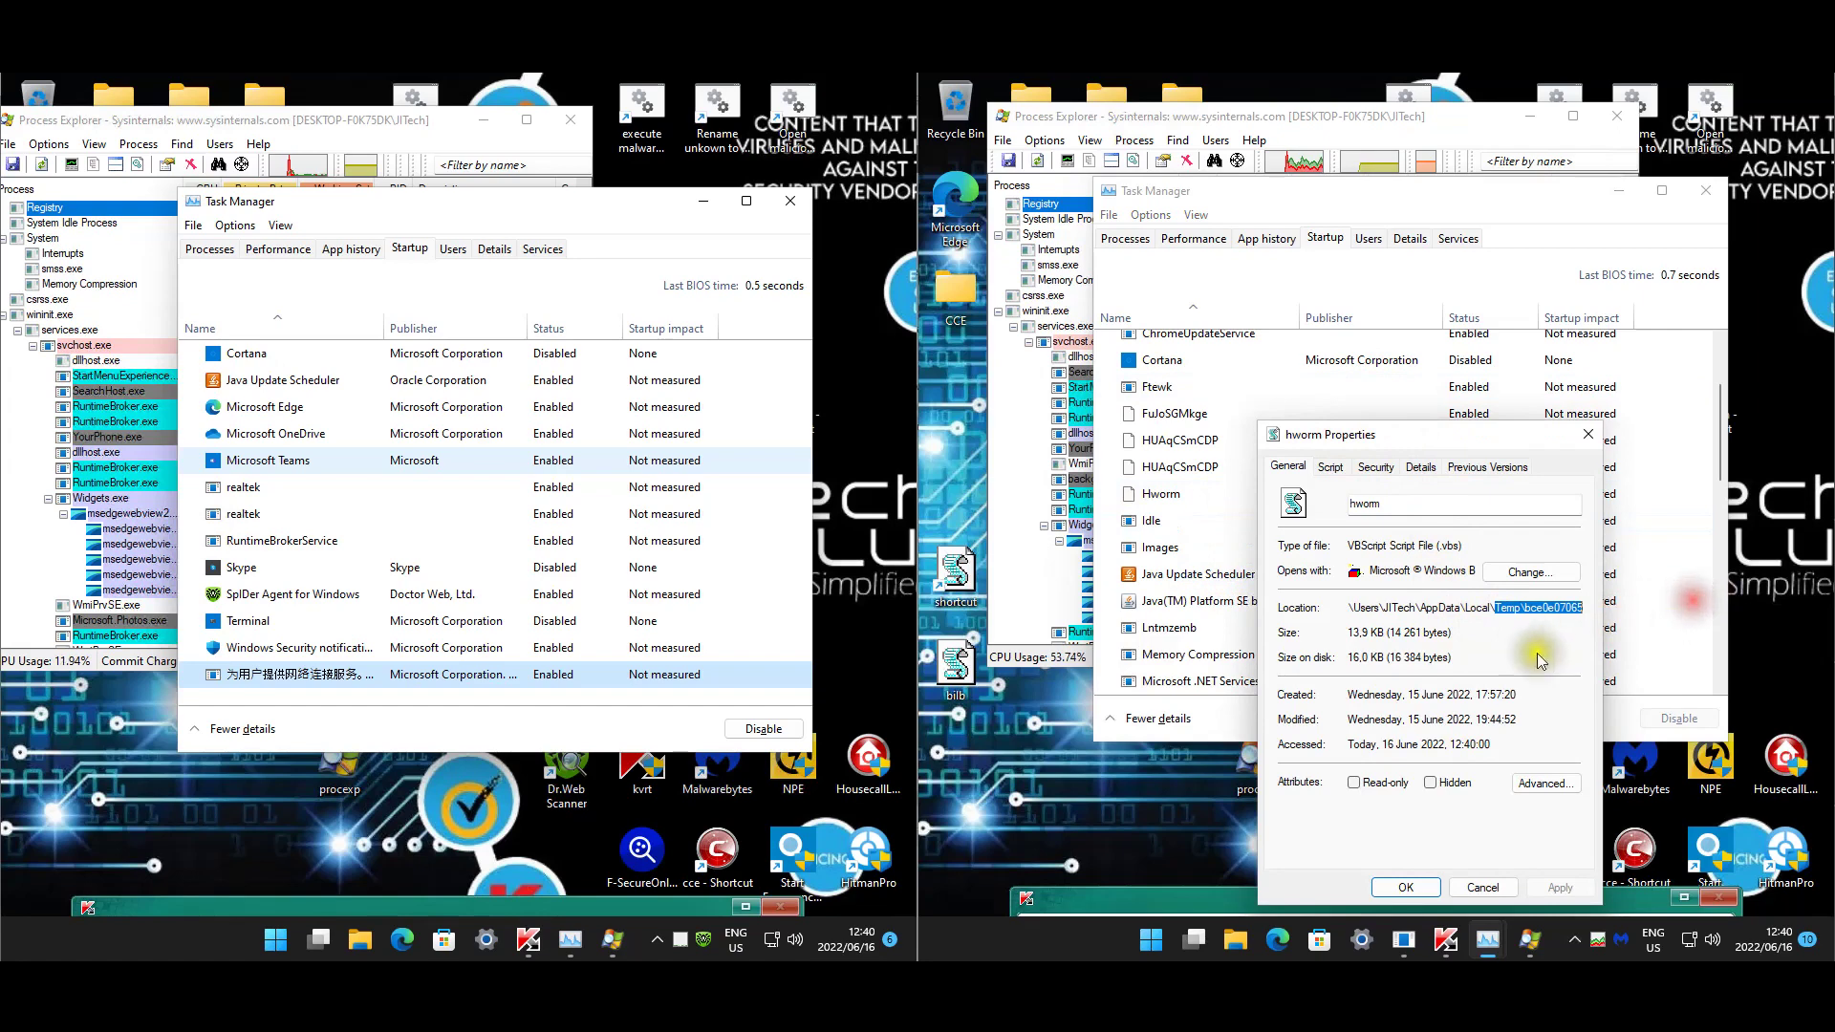
pyautogui.click(1586, 435)
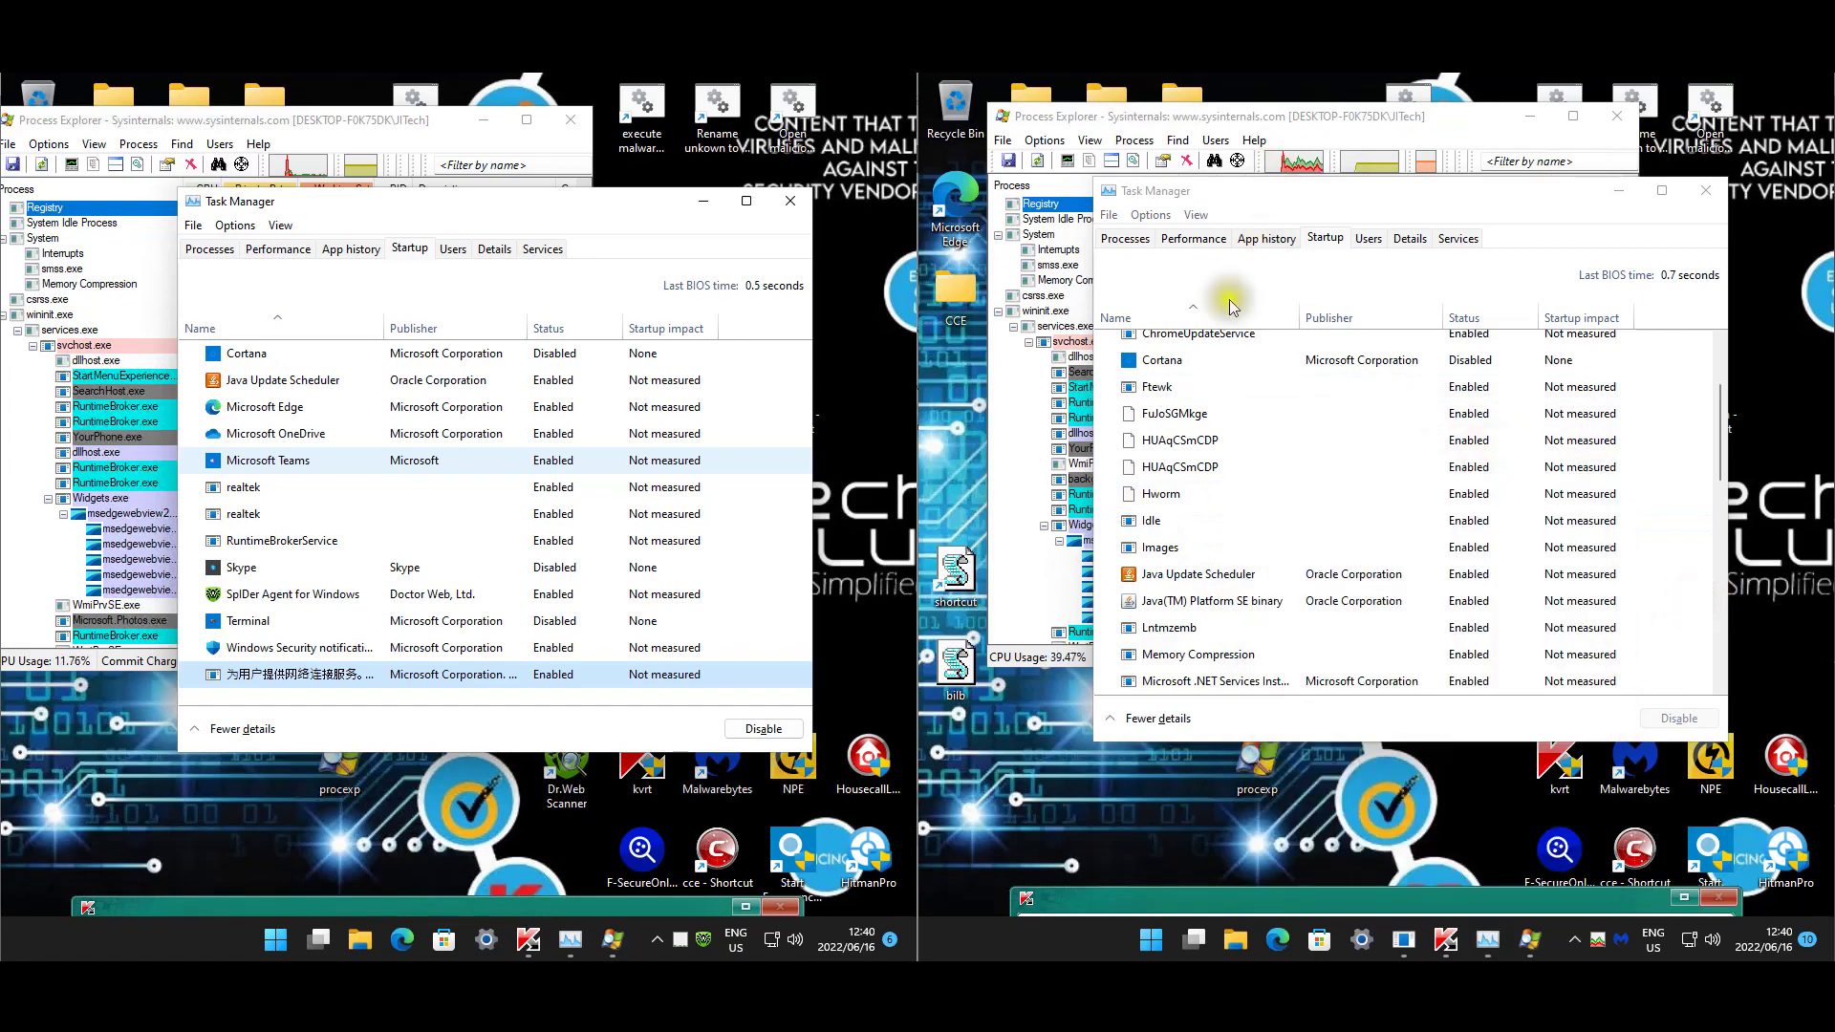
pyautogui.scroll(-3, 1191, 537)
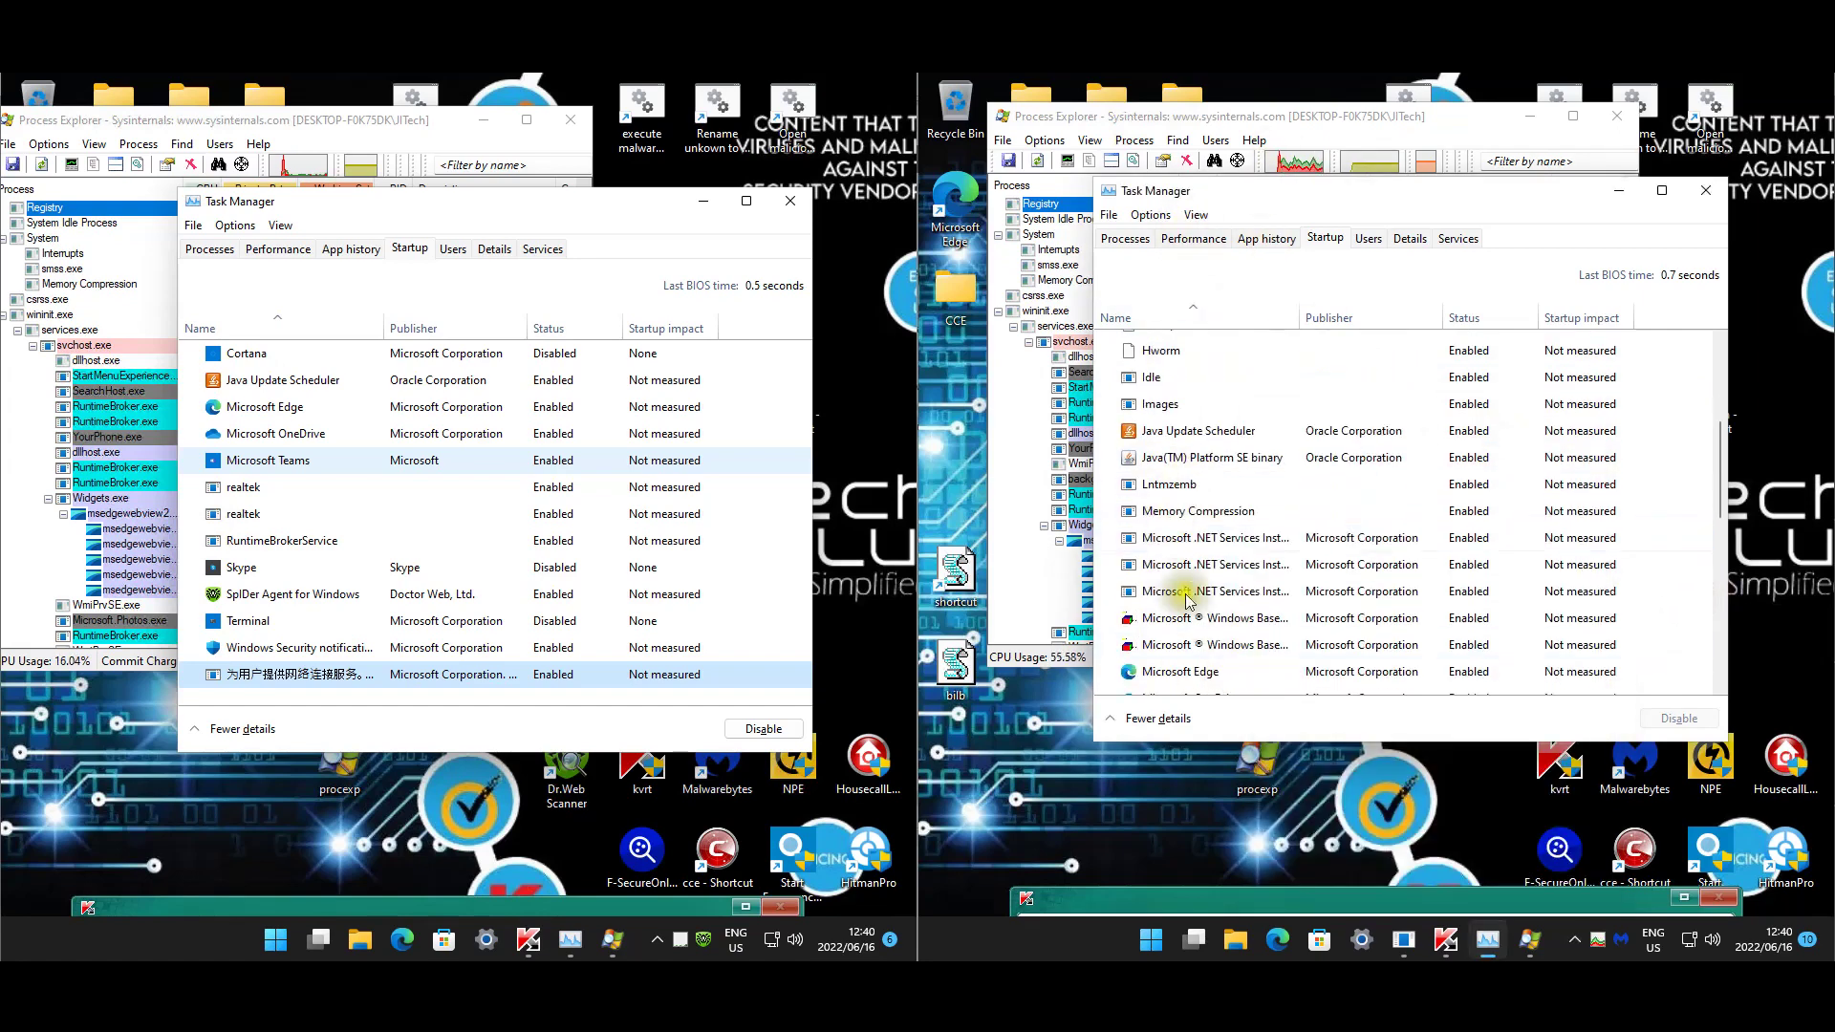
pyautogui.scroll(-4, 1199, 613)
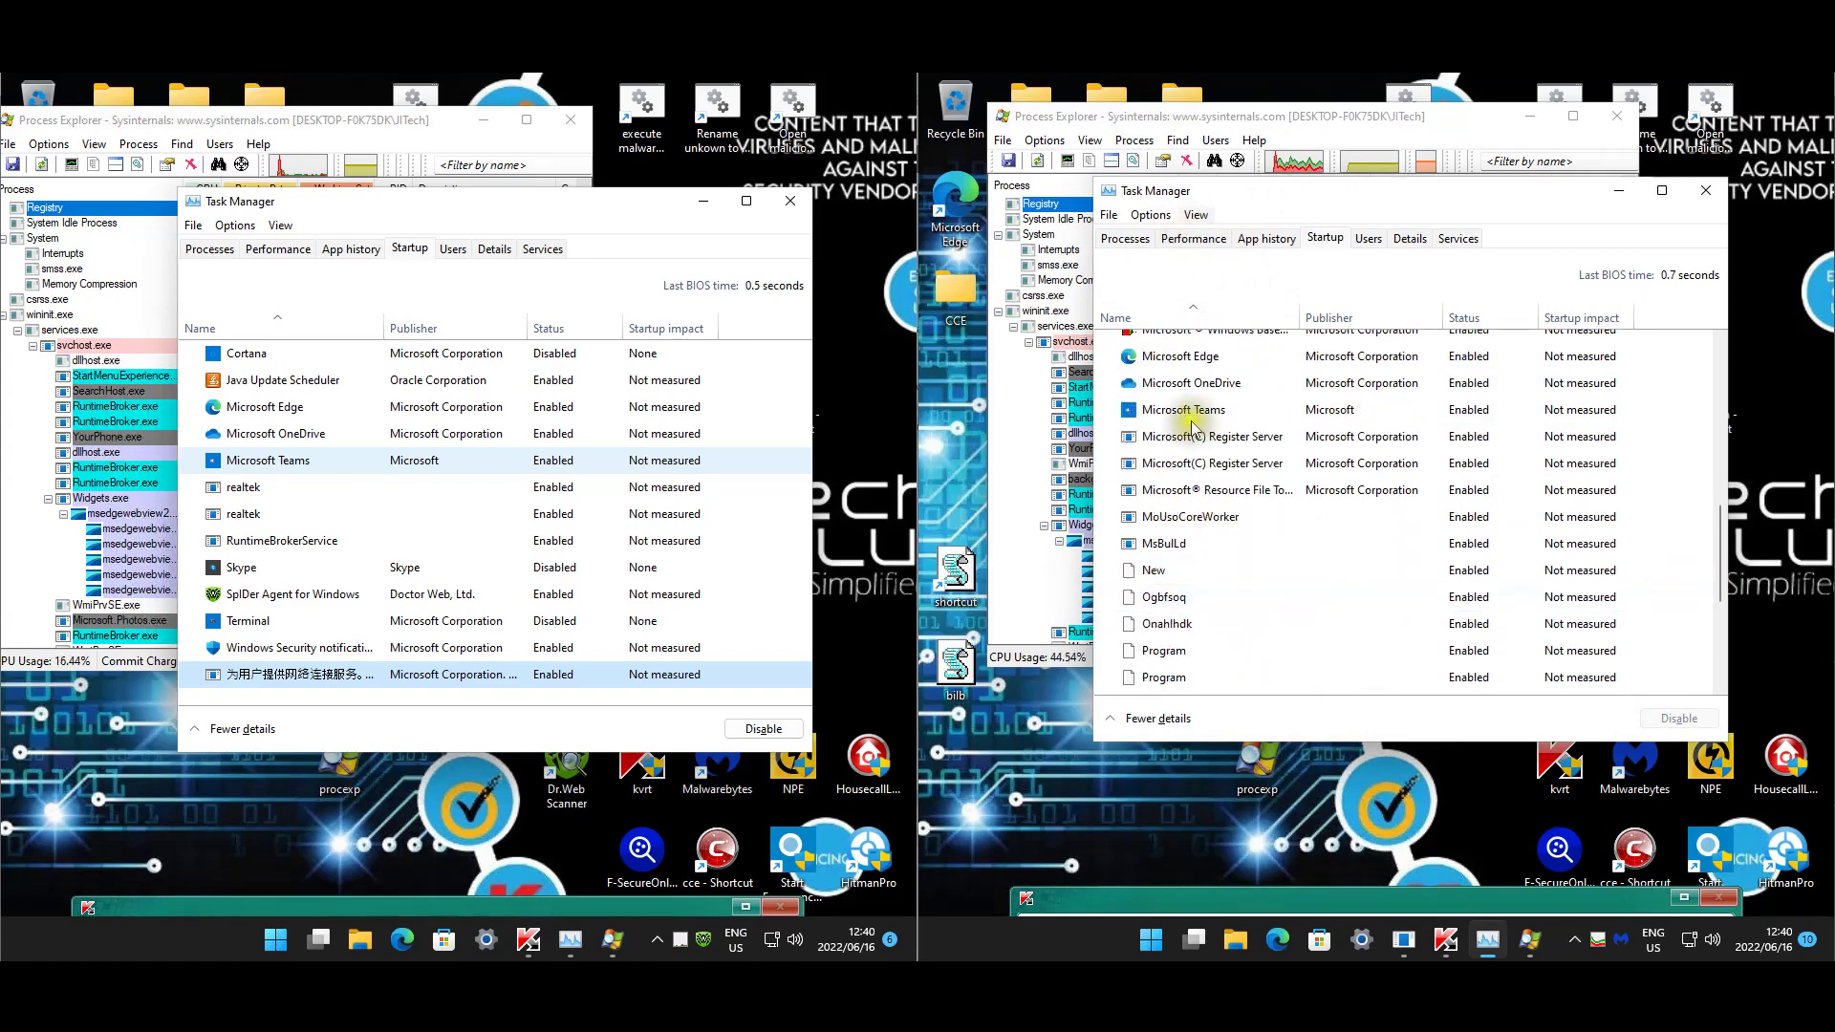
pyautogui.scroll(-2, 1212, 549)
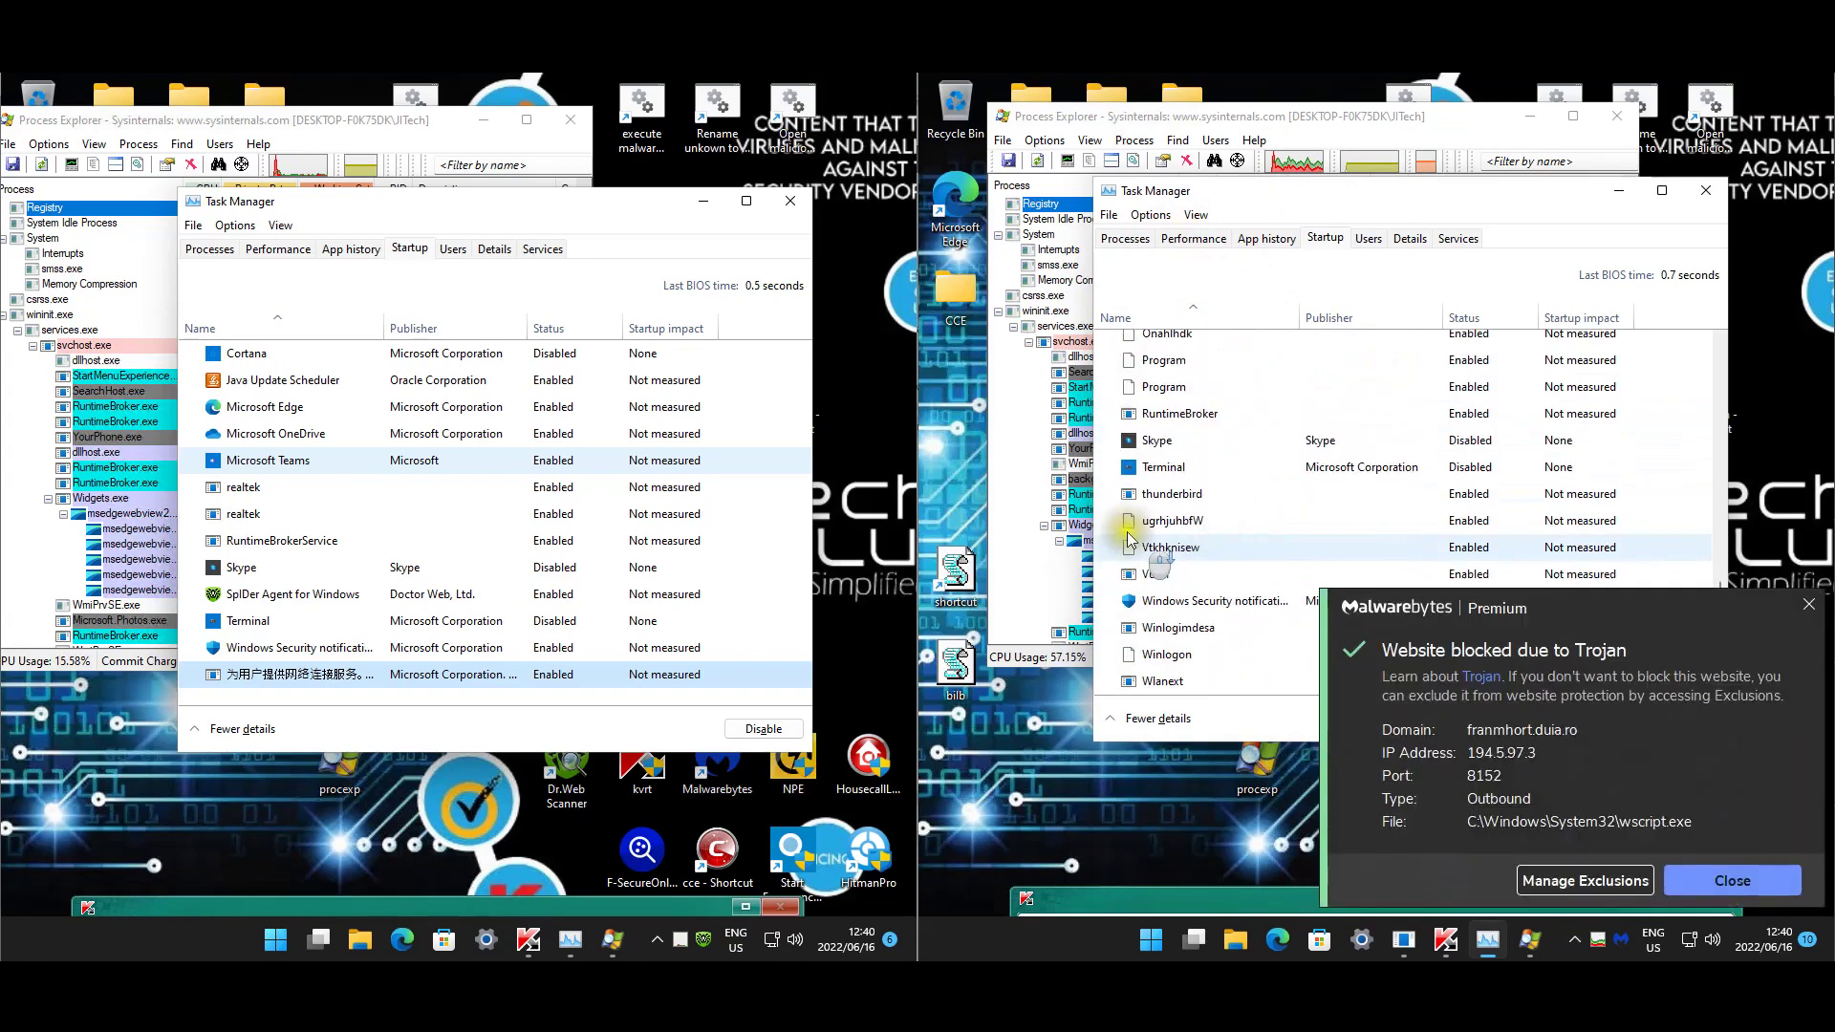
# Close Task Manager on both machines and bring the left Process Explorer fully into view.
pyautogui.click(789, 203)
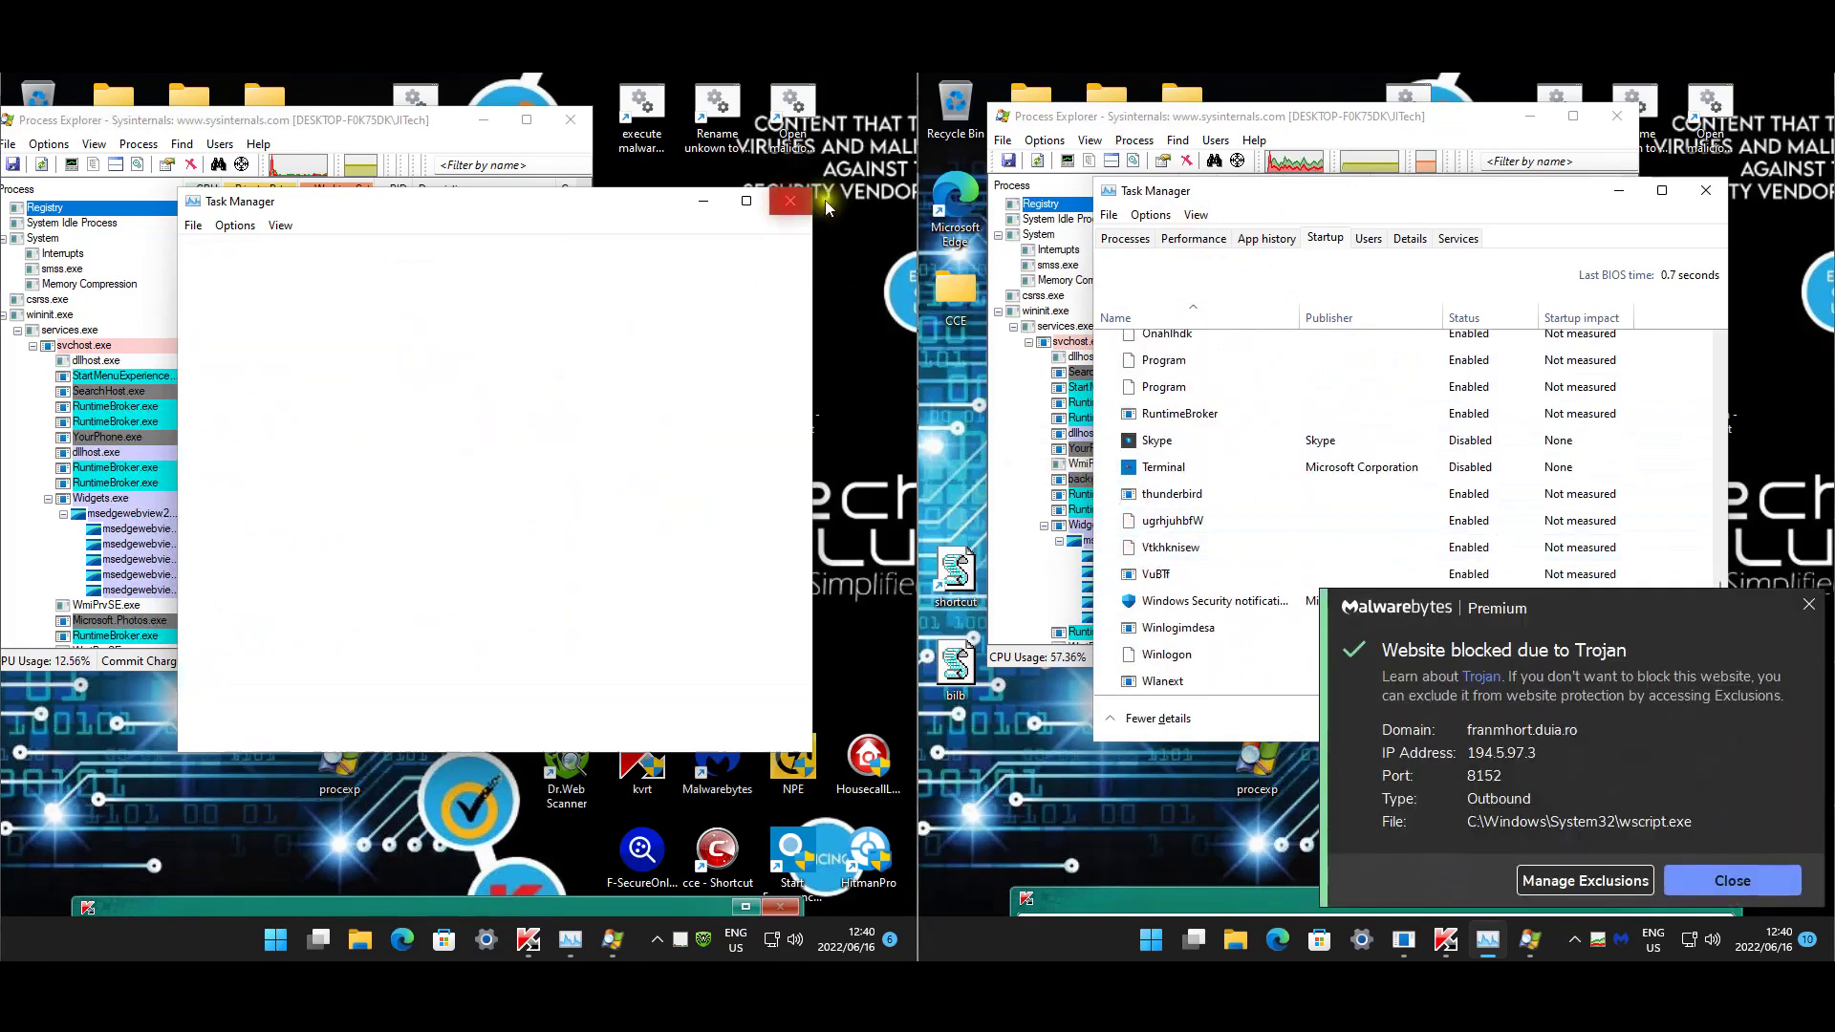
pyautogui.click(1706, 191)
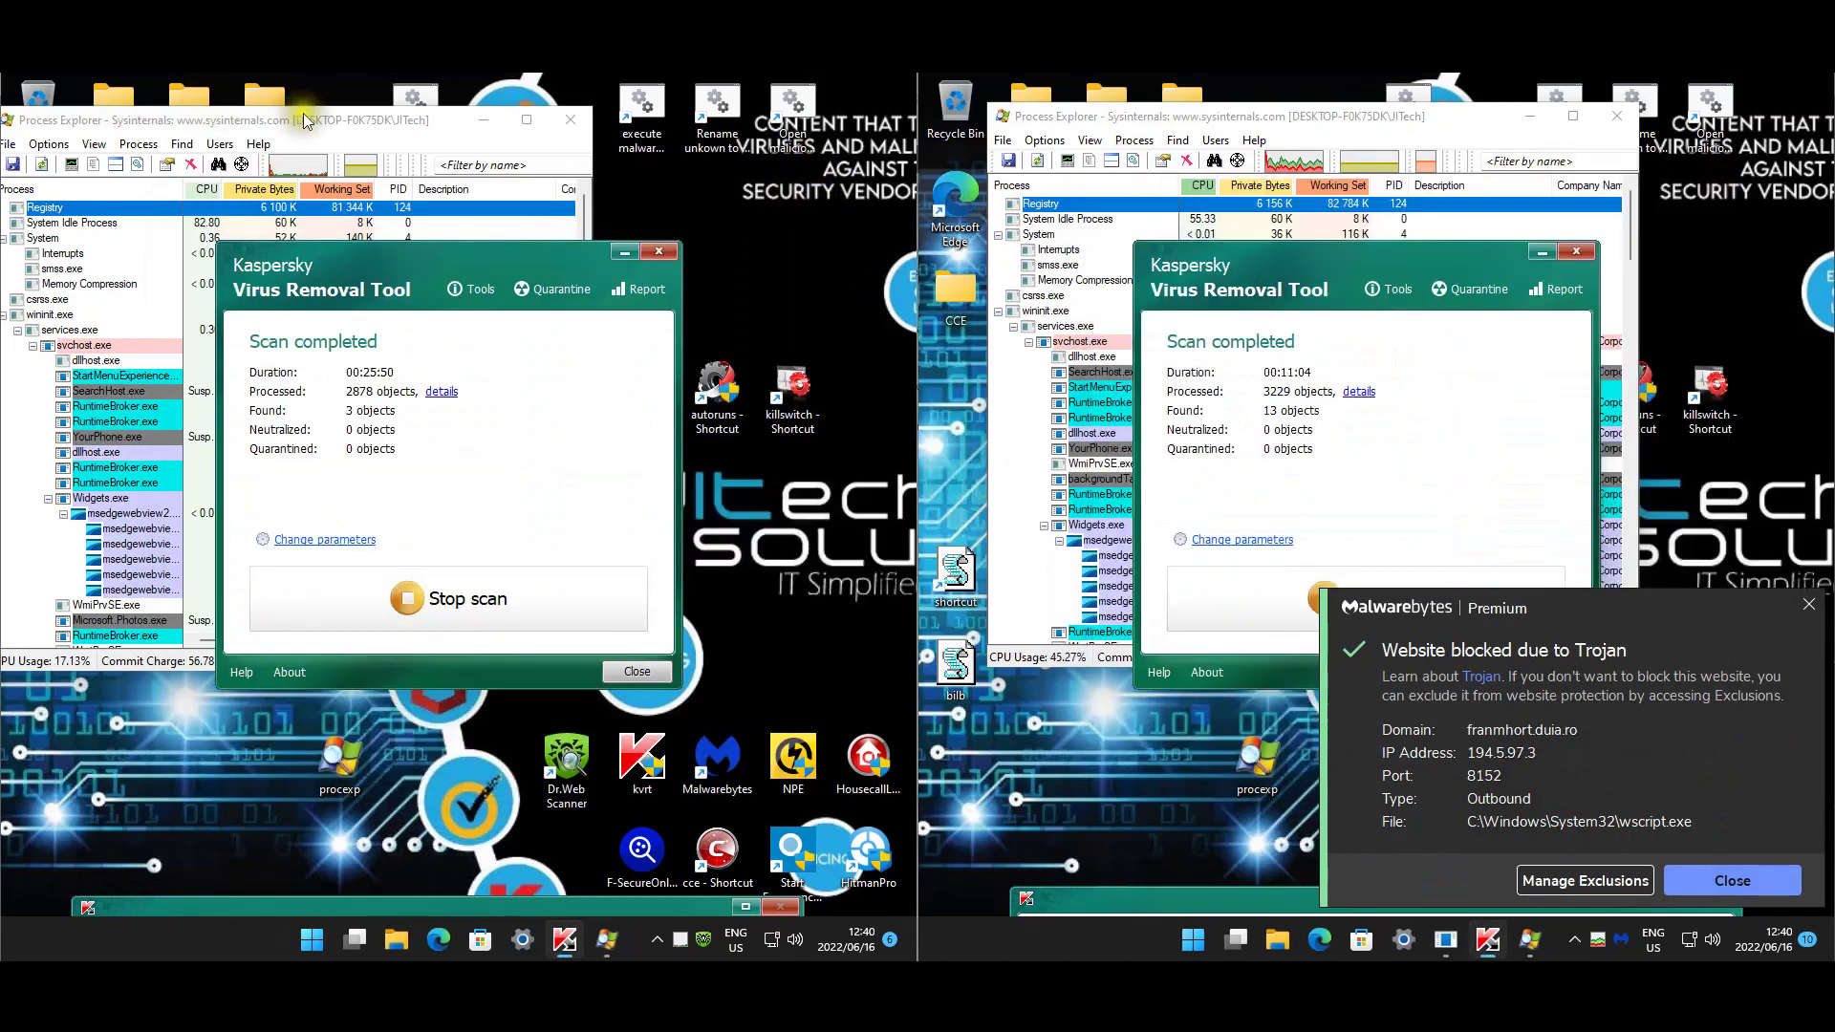
pyautogui.moveTo(220, 120); pyautogui.dragTo(285, 117)
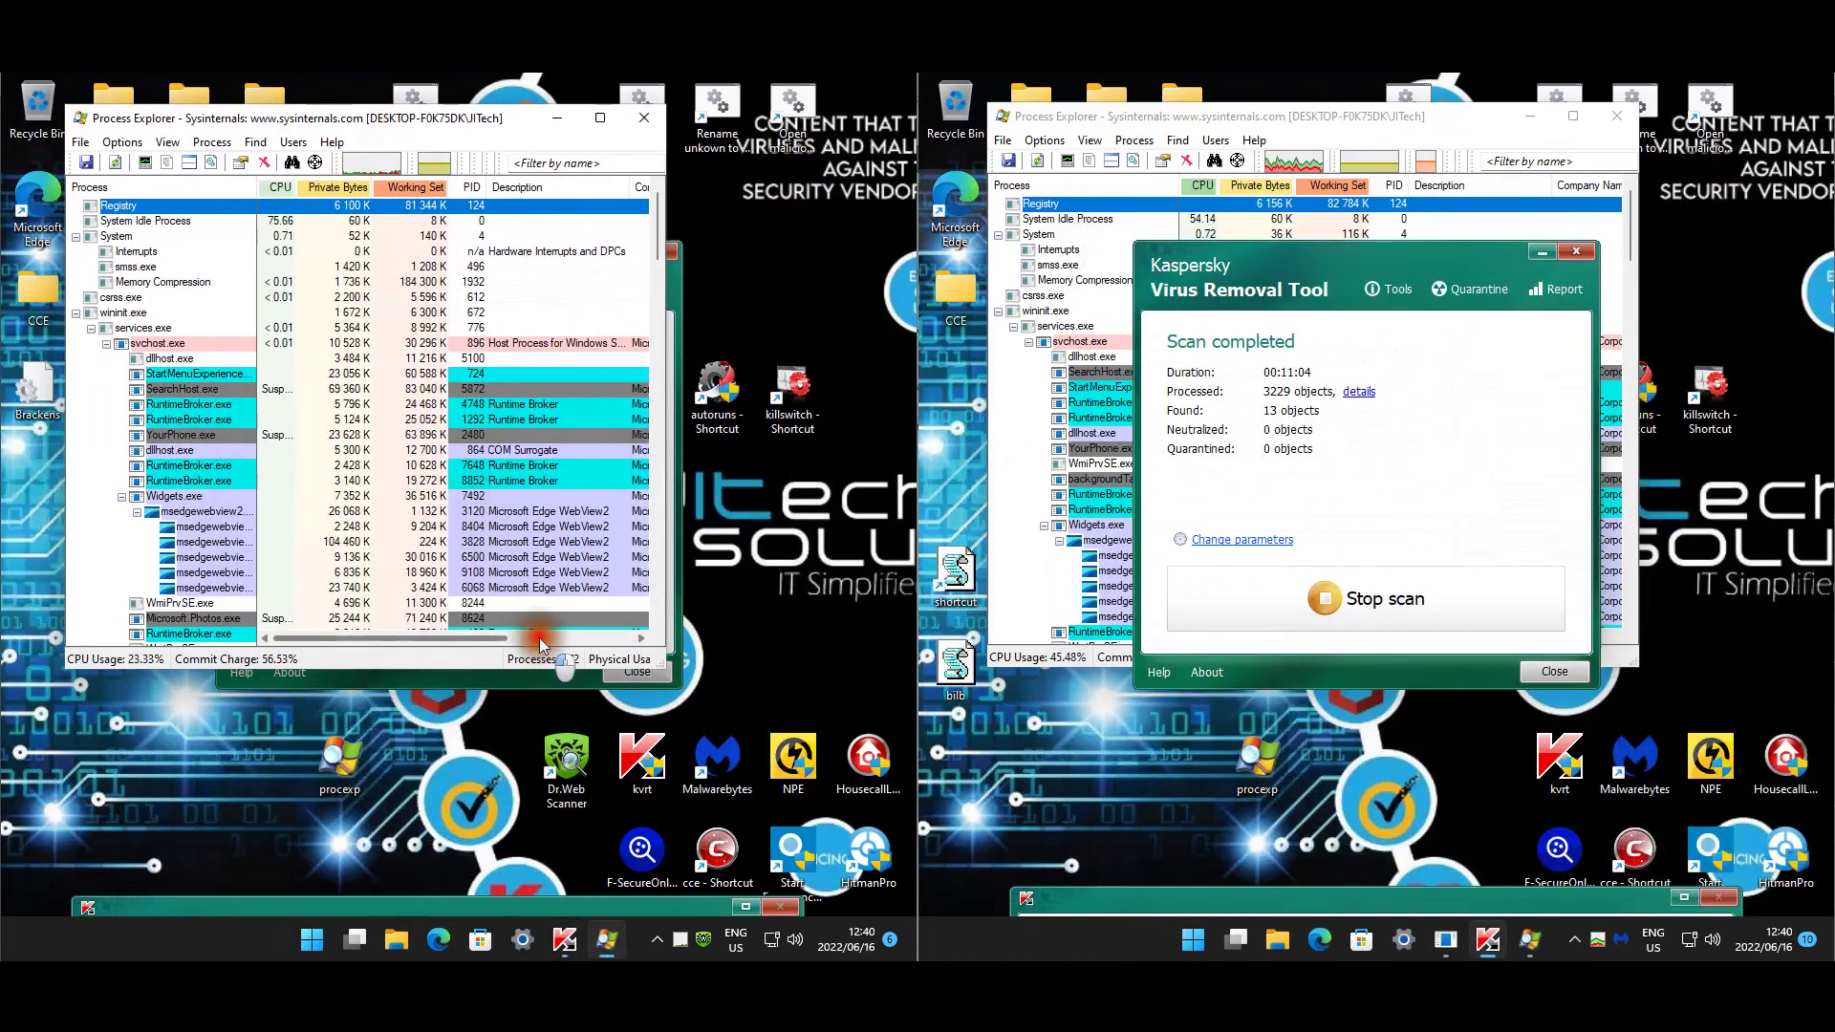
pyautogui.click(543, 635)
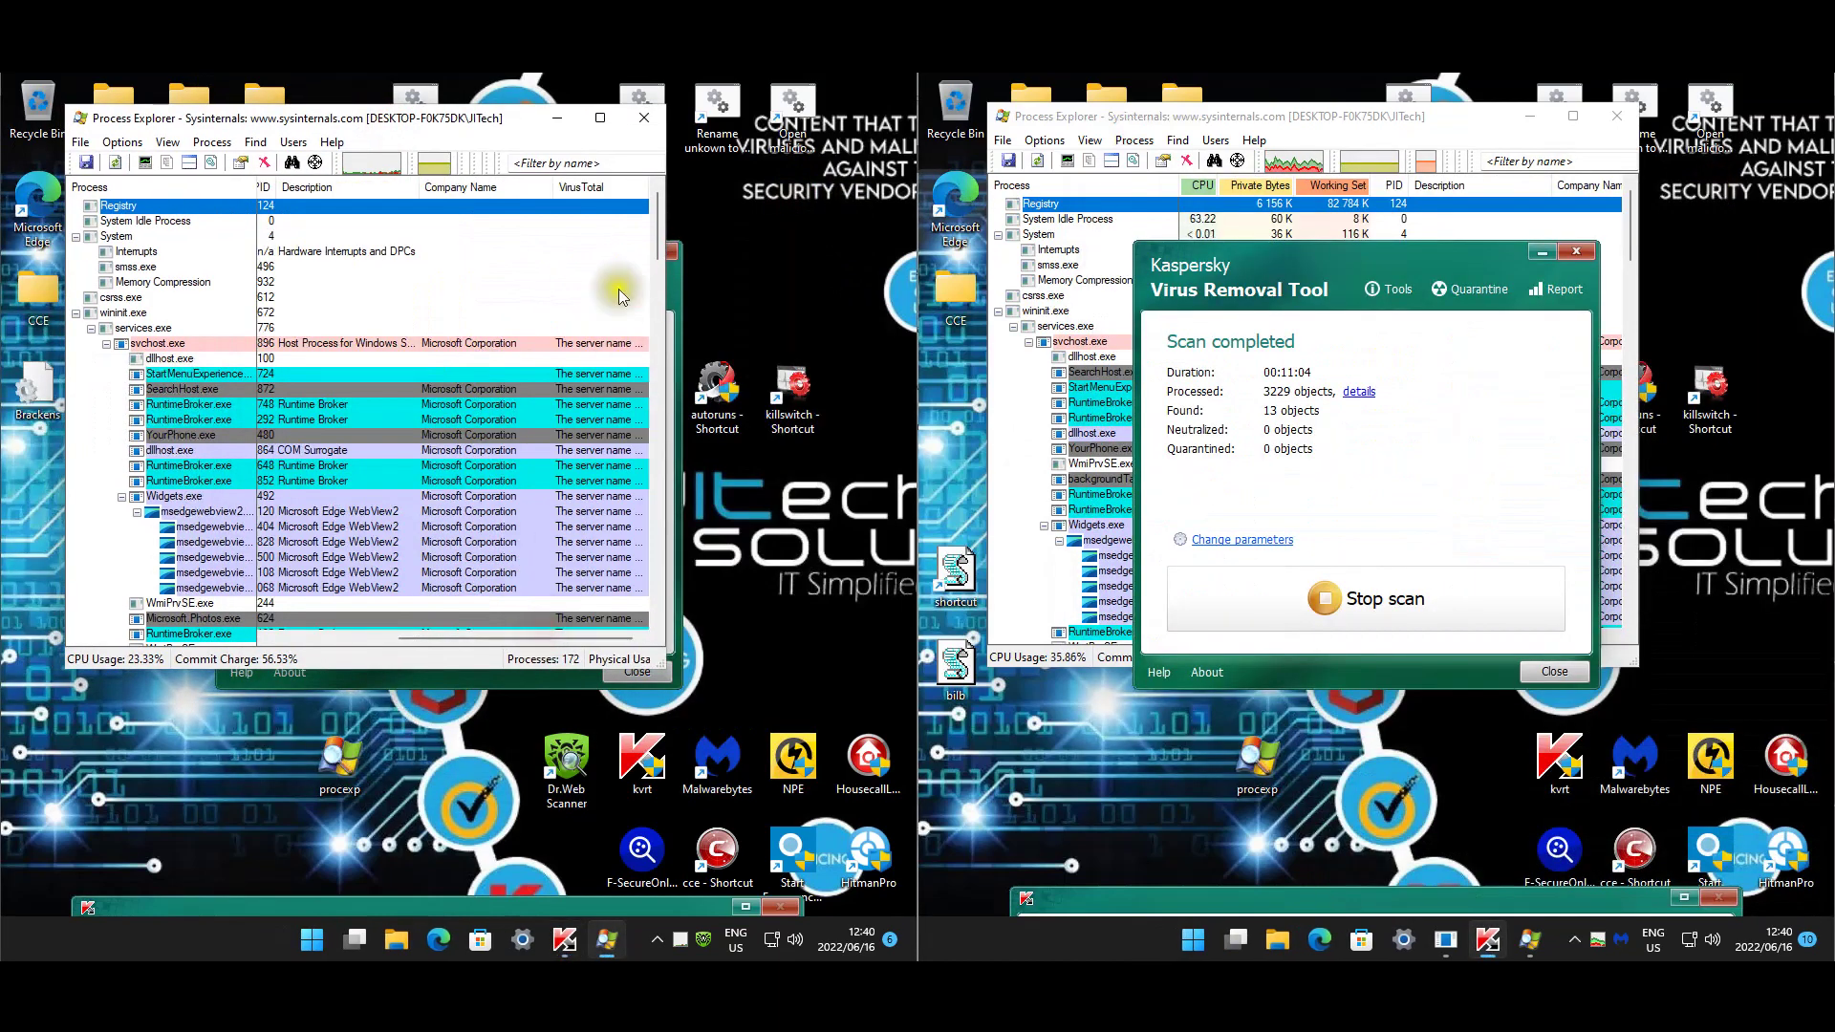
# Turn on Options > VirusTotal.com > Check VirusTotal.com in the first machine's Process Explorer.
pyautogui.click(122, 141)
pyautogui.moveTo(239, 207)
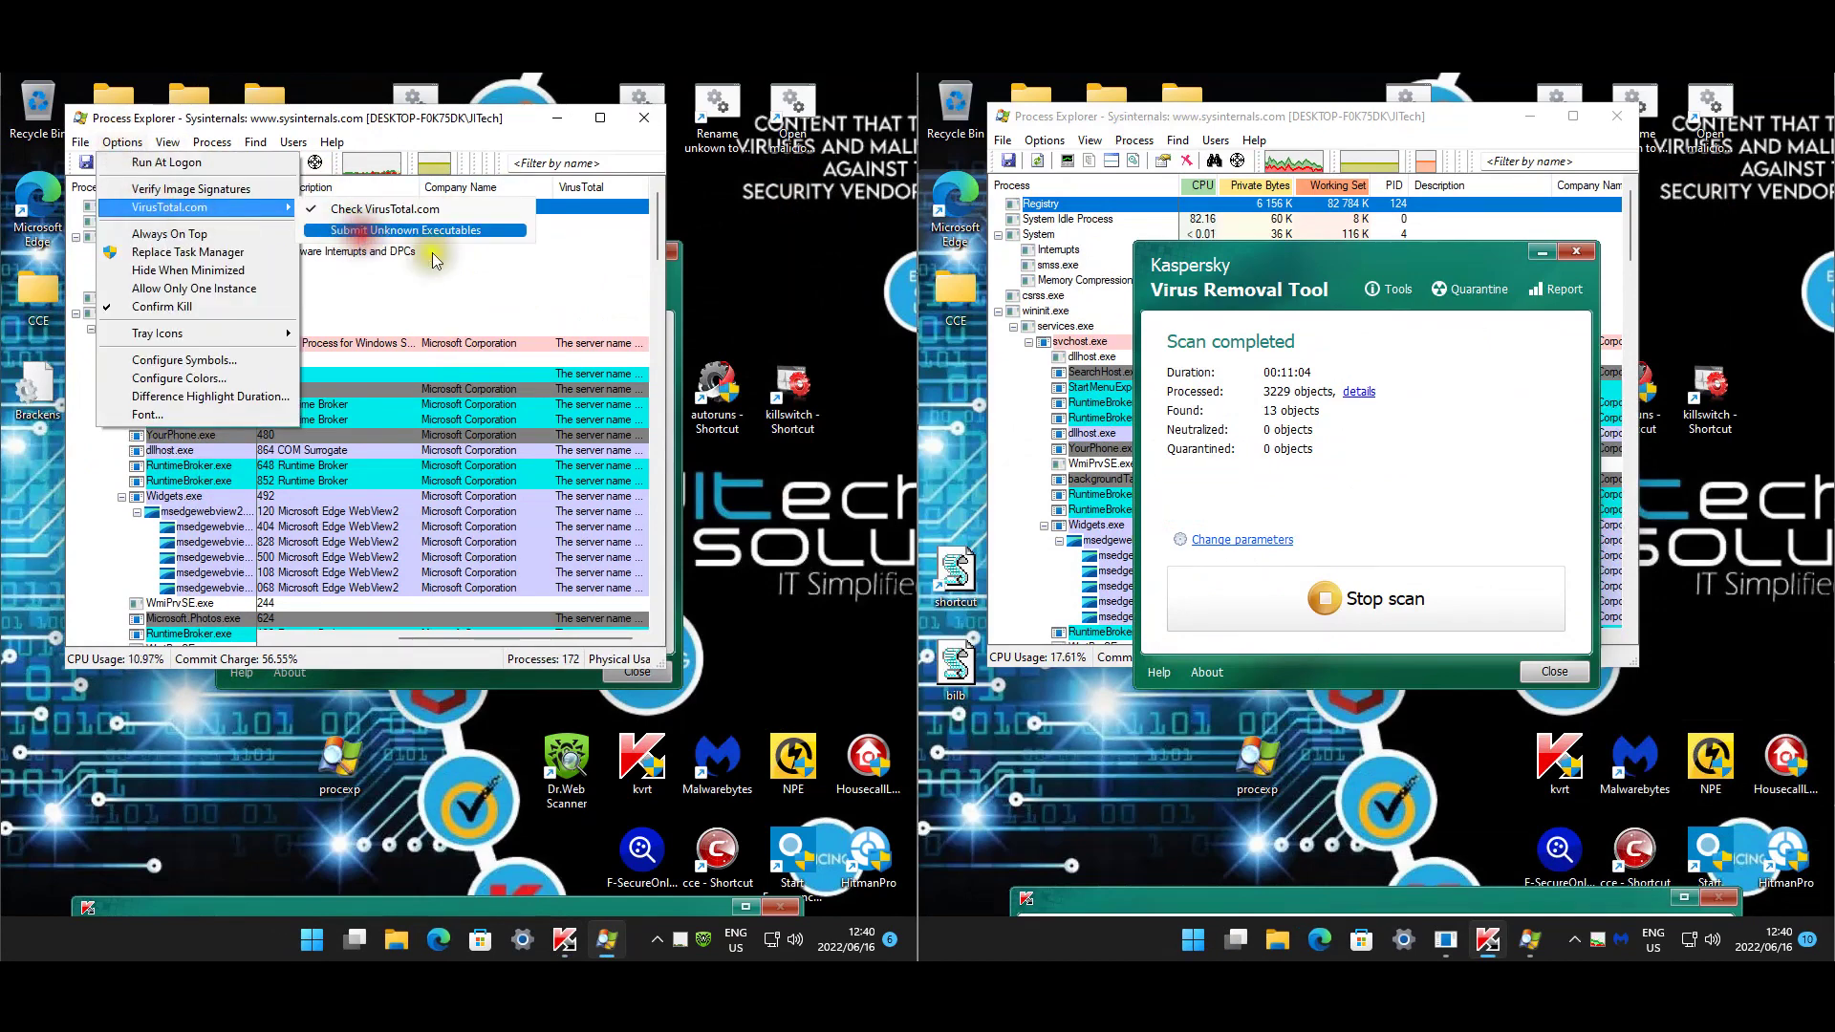
pyautogui.click(350, 231)
pyautogui.click(122, 142)
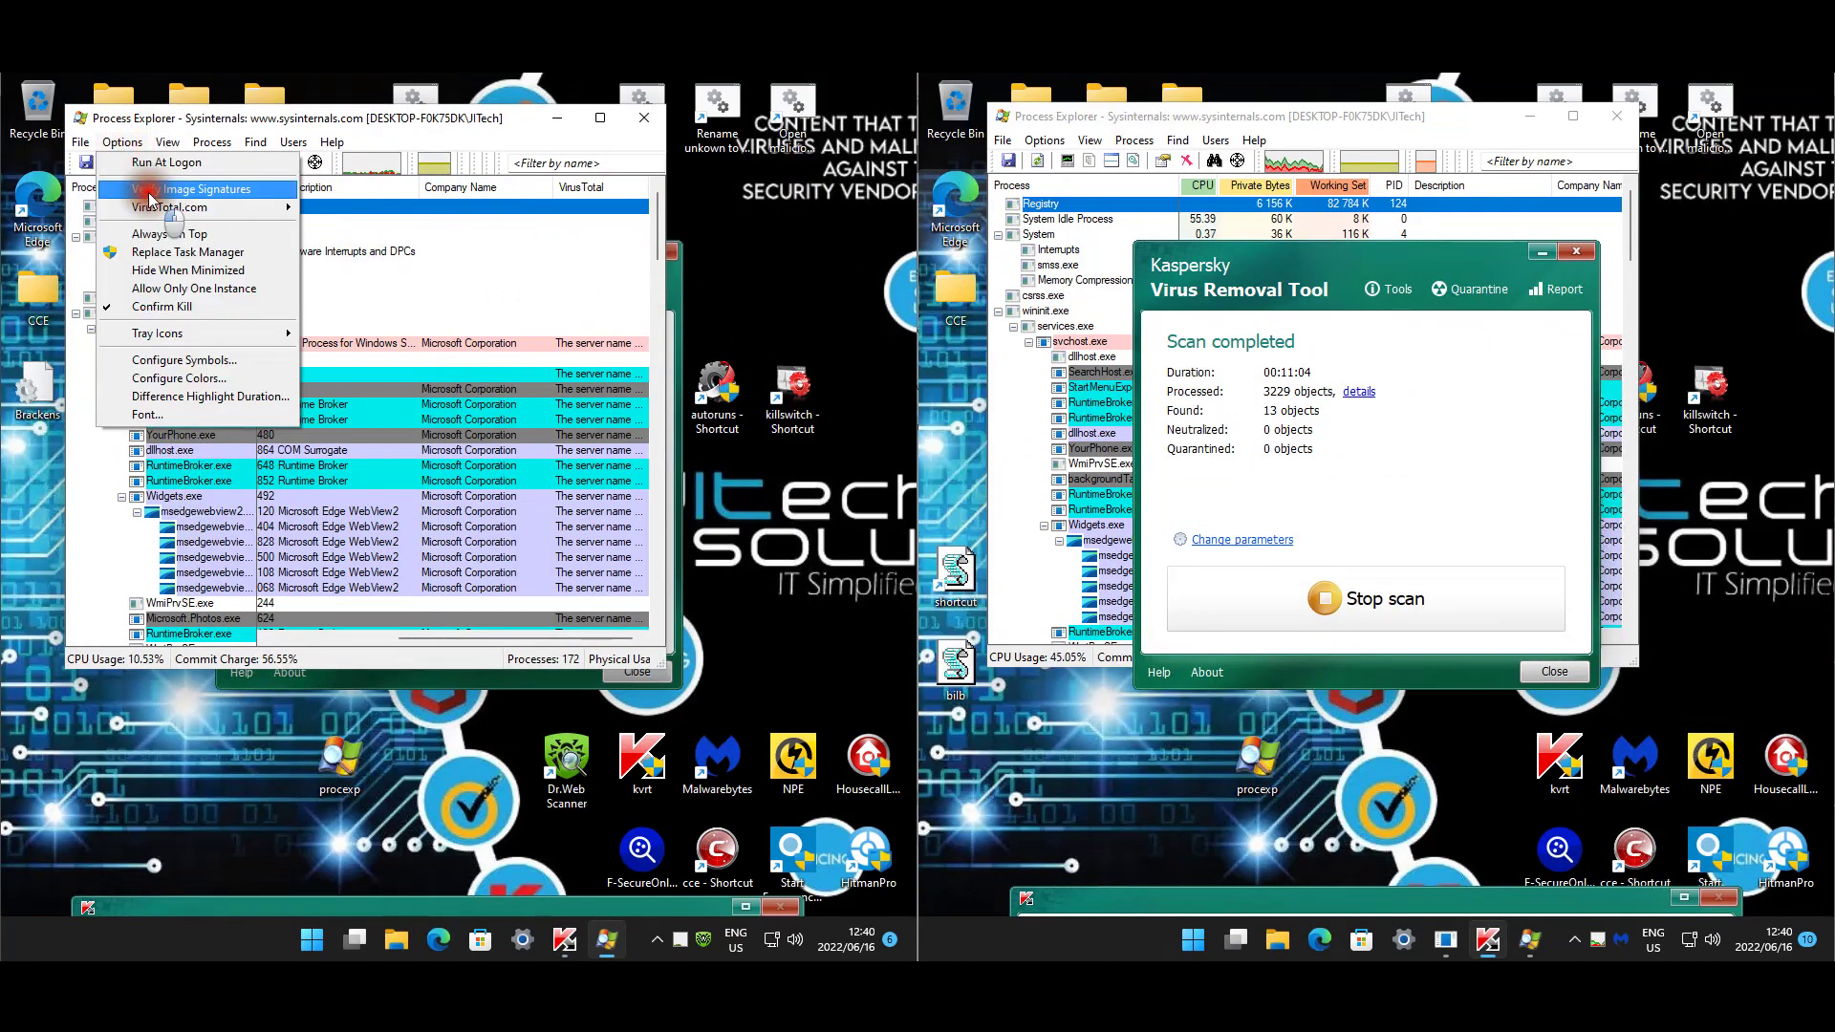
pyautogui.click(349, 207)
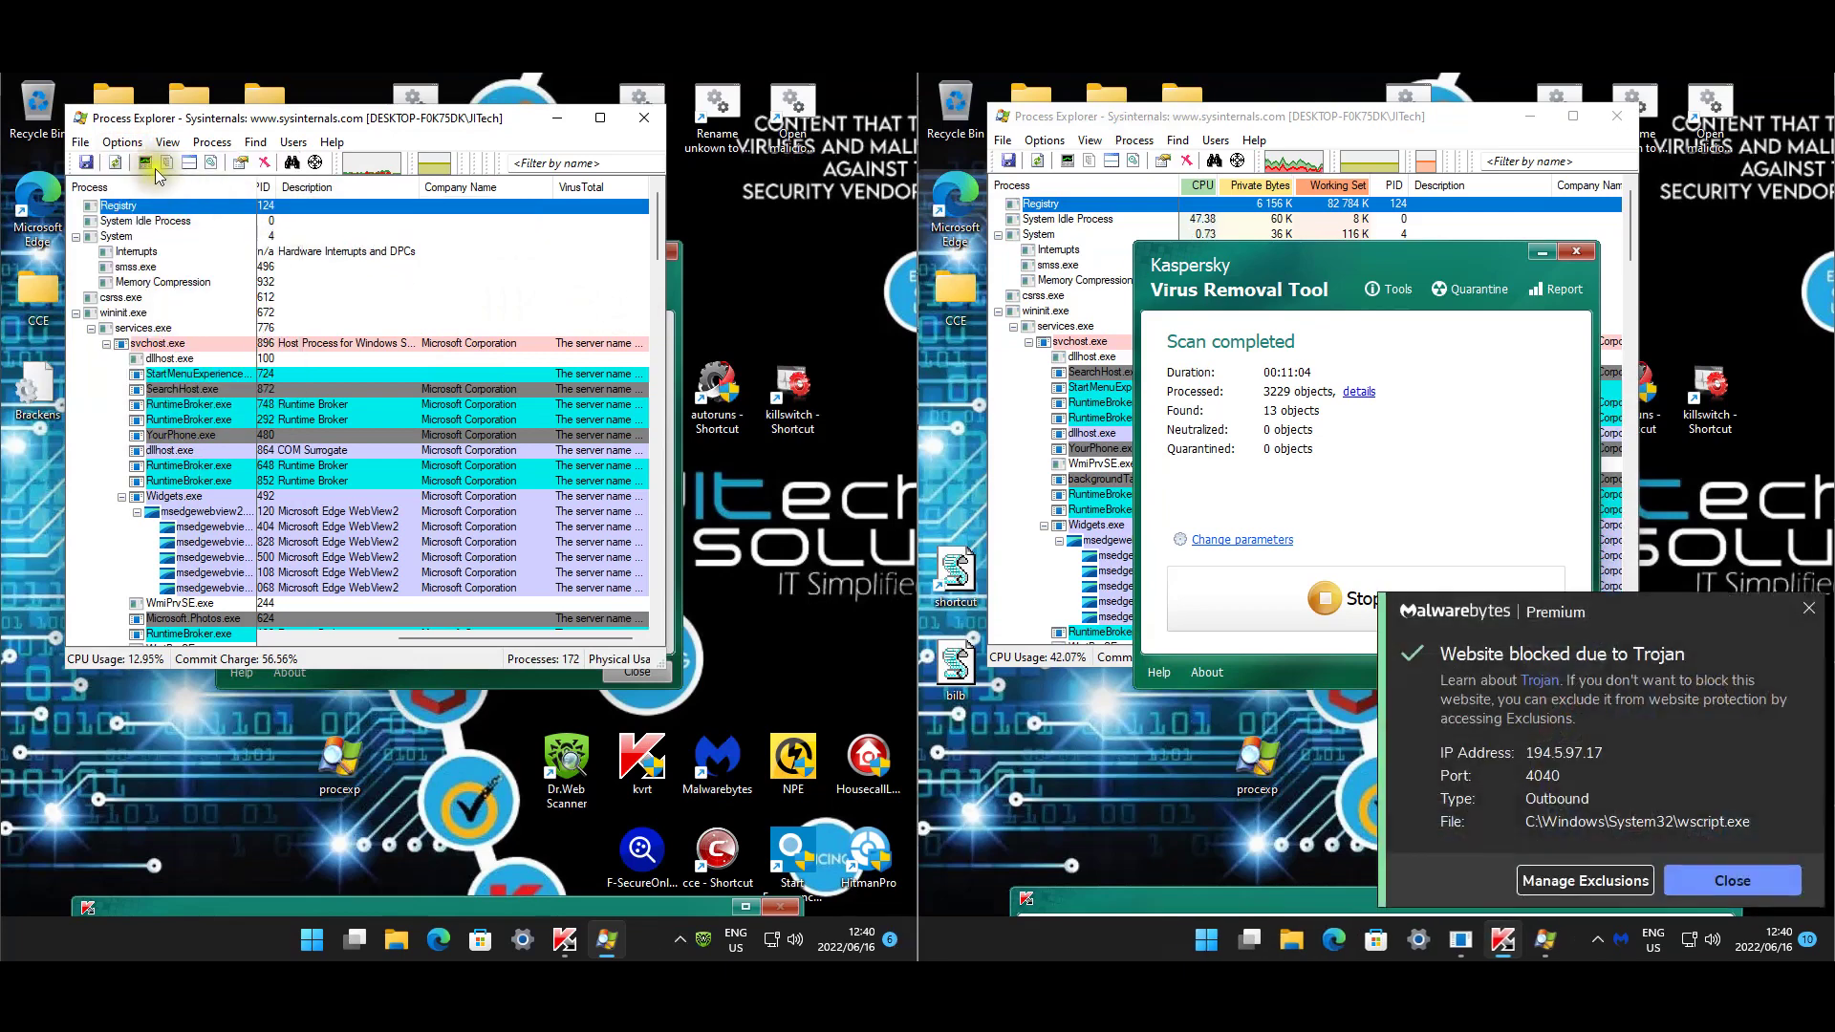
pyautogui.click(122, 142)
pyautogui.moveTo(153, 204)
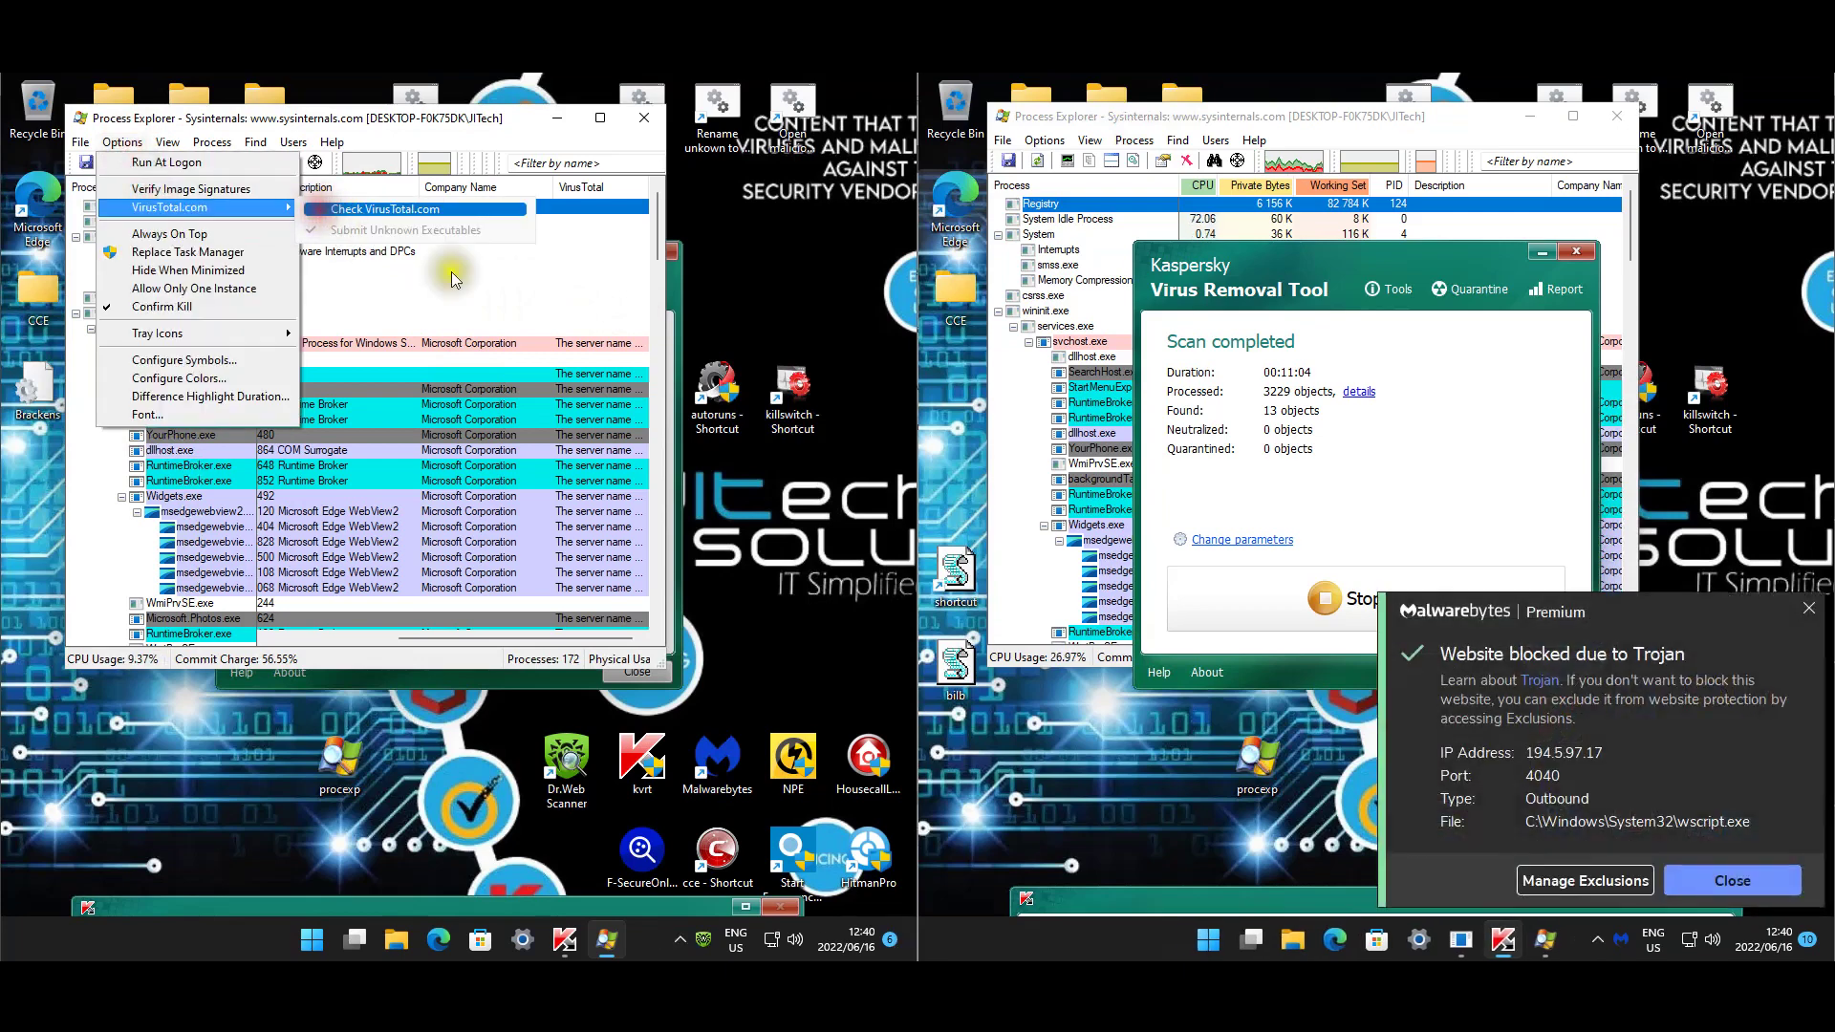
pyautogui.click(363, 208)
# Review the second machine's VirusTotal scores and dismiss the Malwarebytes website-blocked notification.
pyautogui.click(1345, 136)
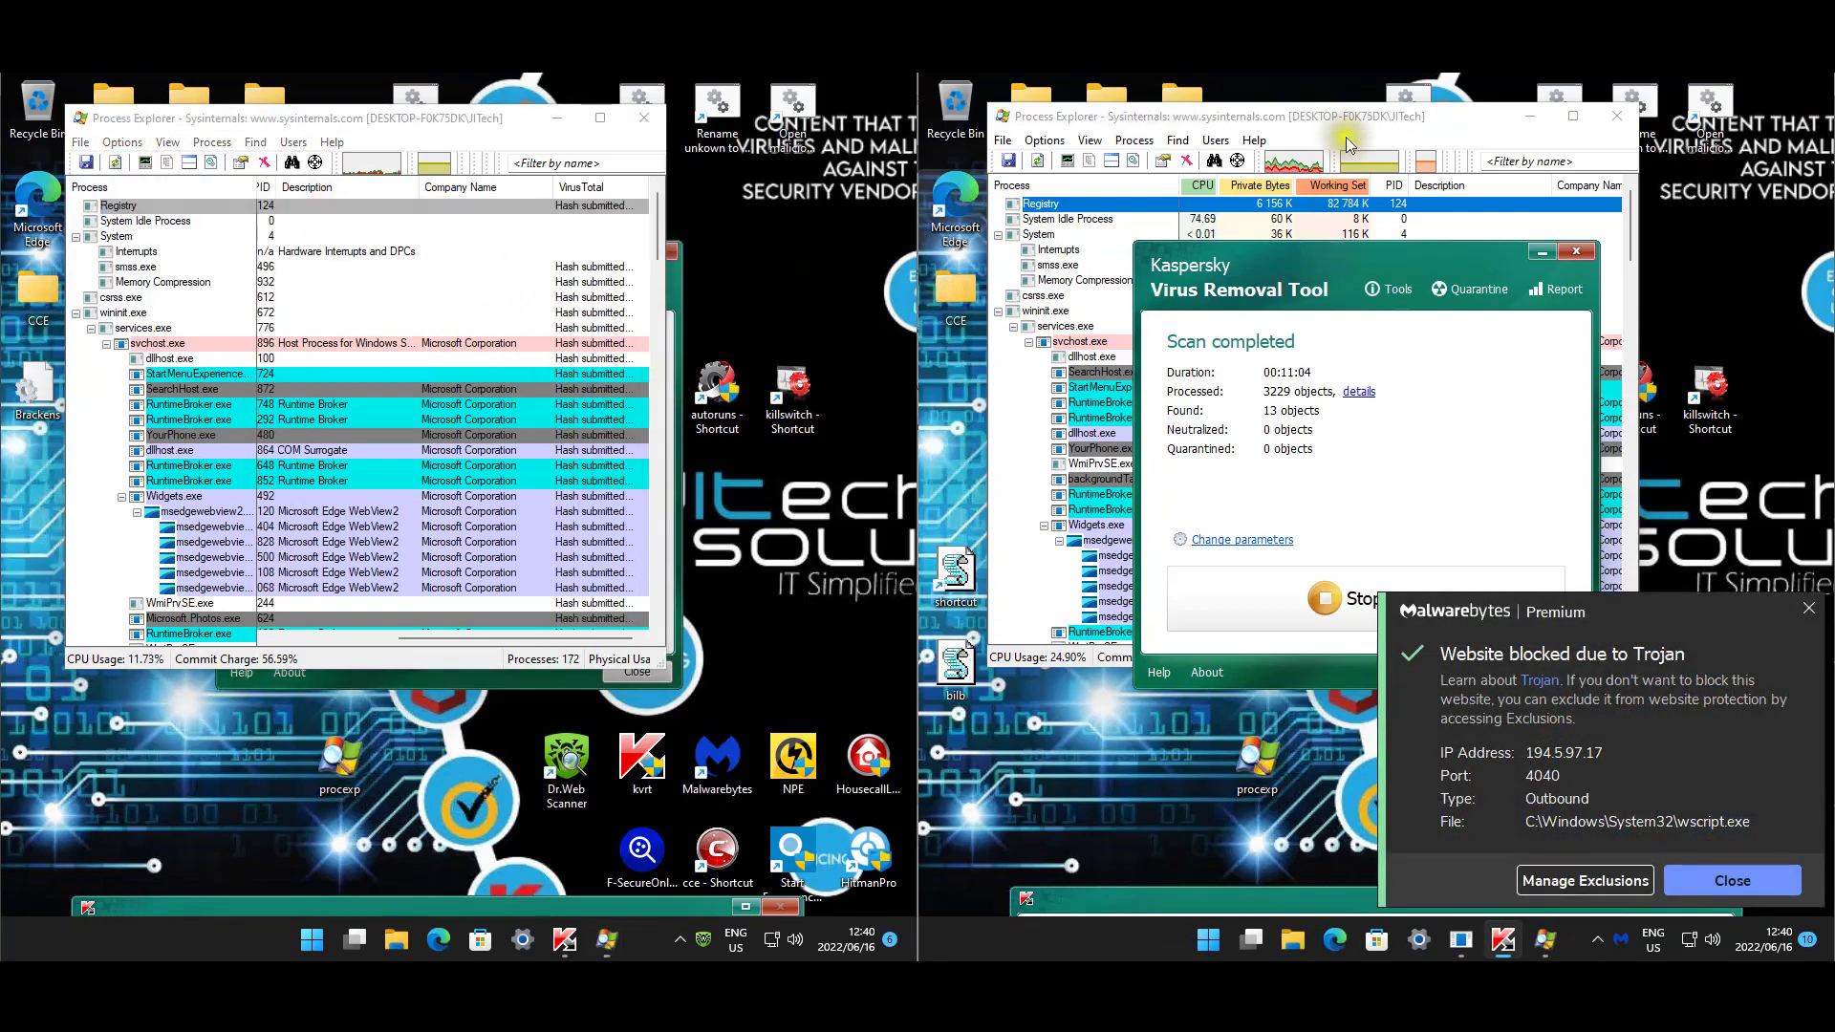
pyautogui.click(1431, 170)
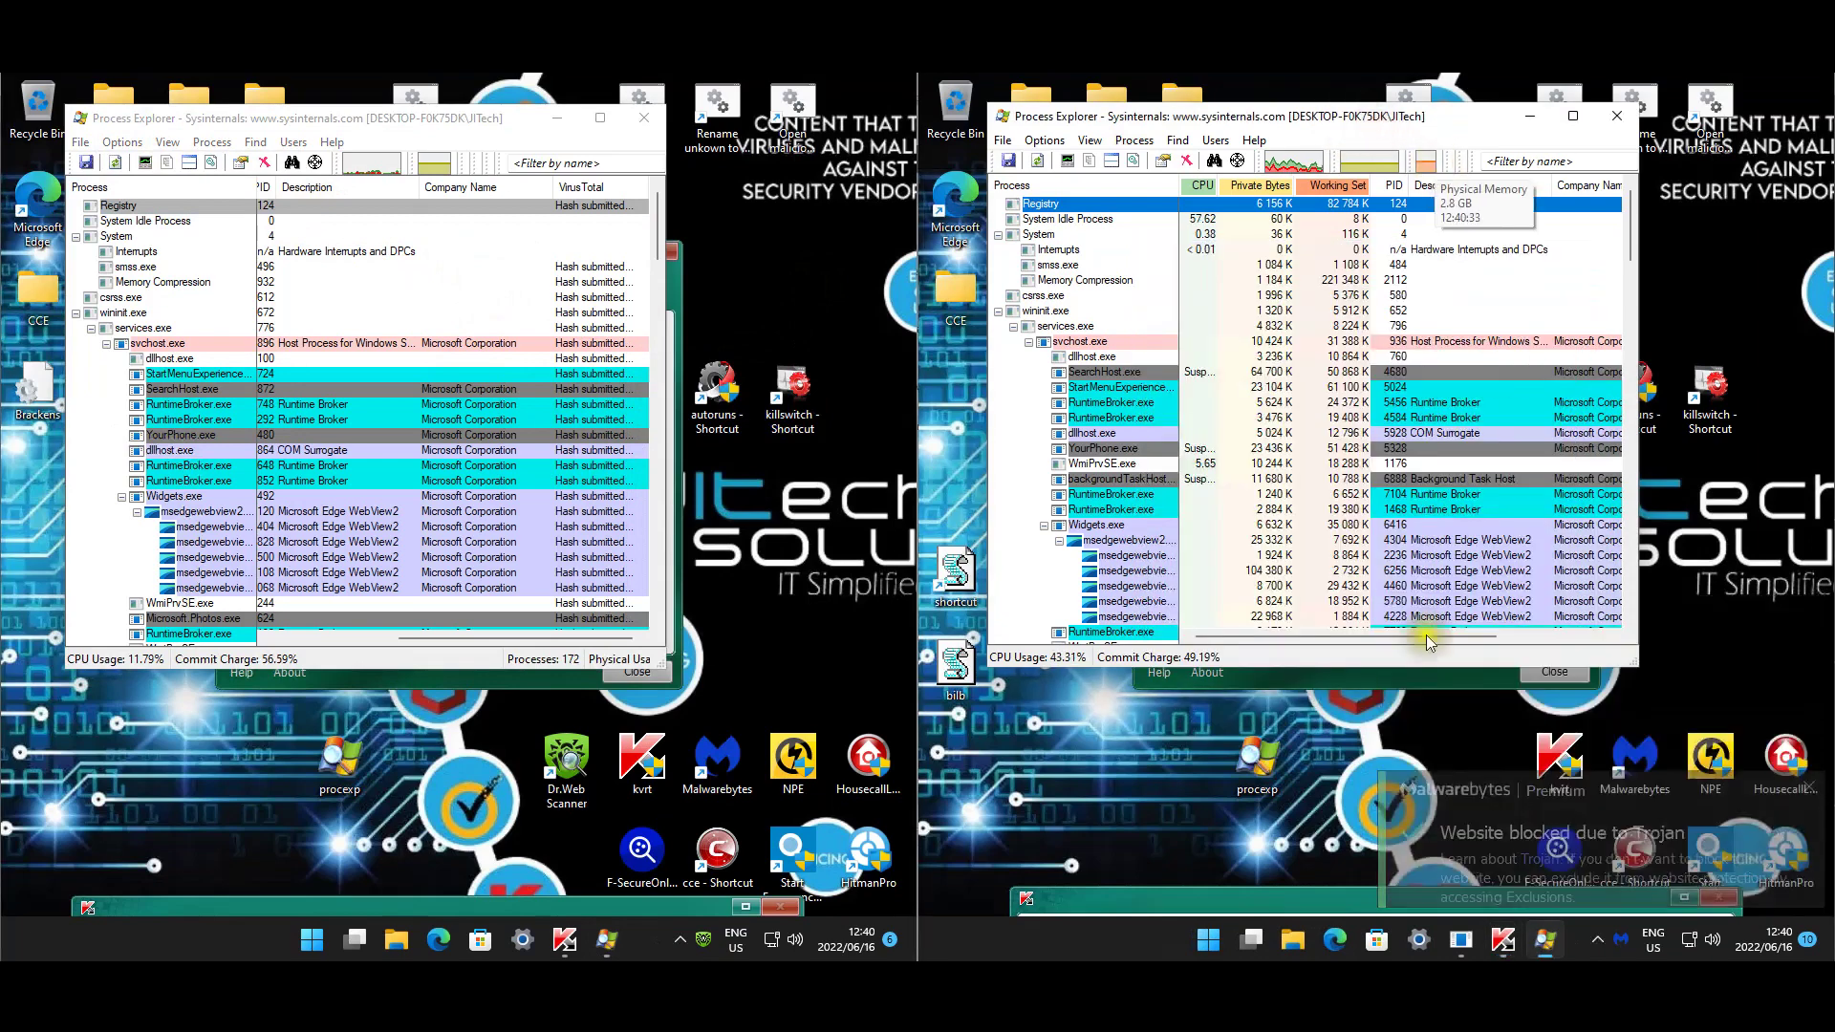
pyautogui.click(1556, 633)
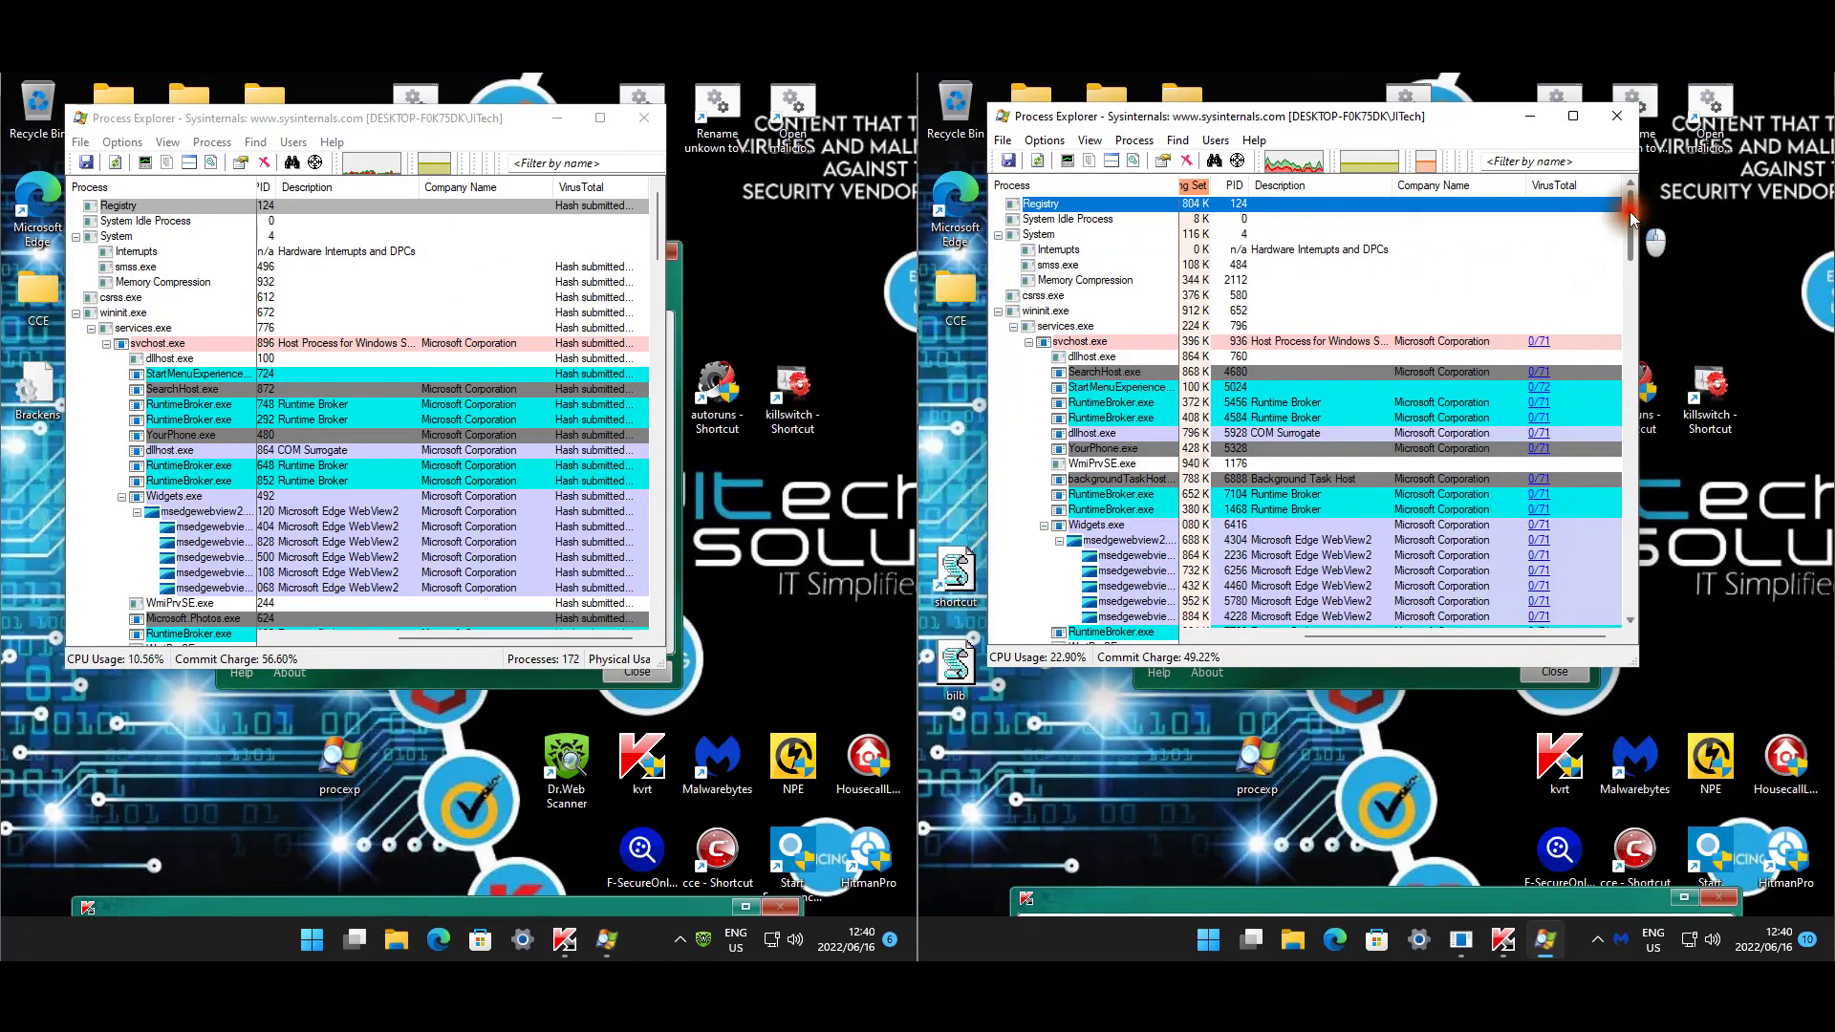
pyautogui.moveTo(1630, 222); pyautogui.dragTo(1579, 577)
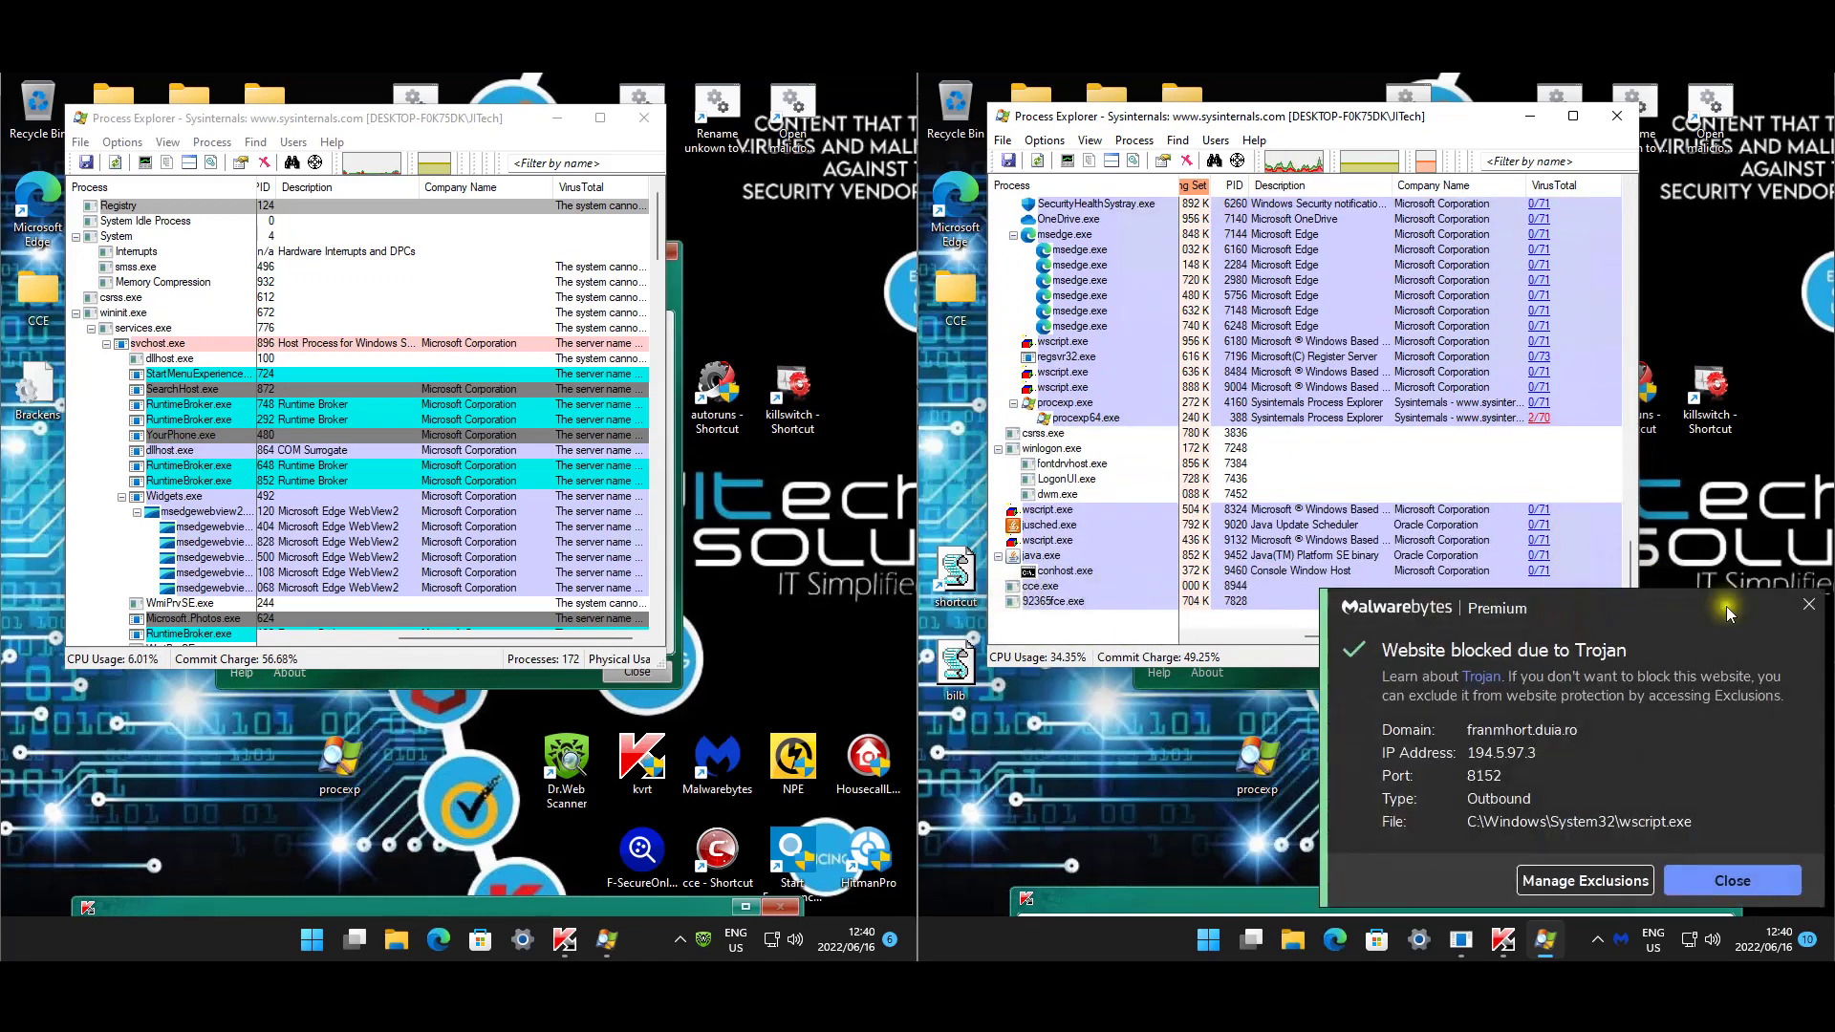
pyautogui.click(1810, 610)
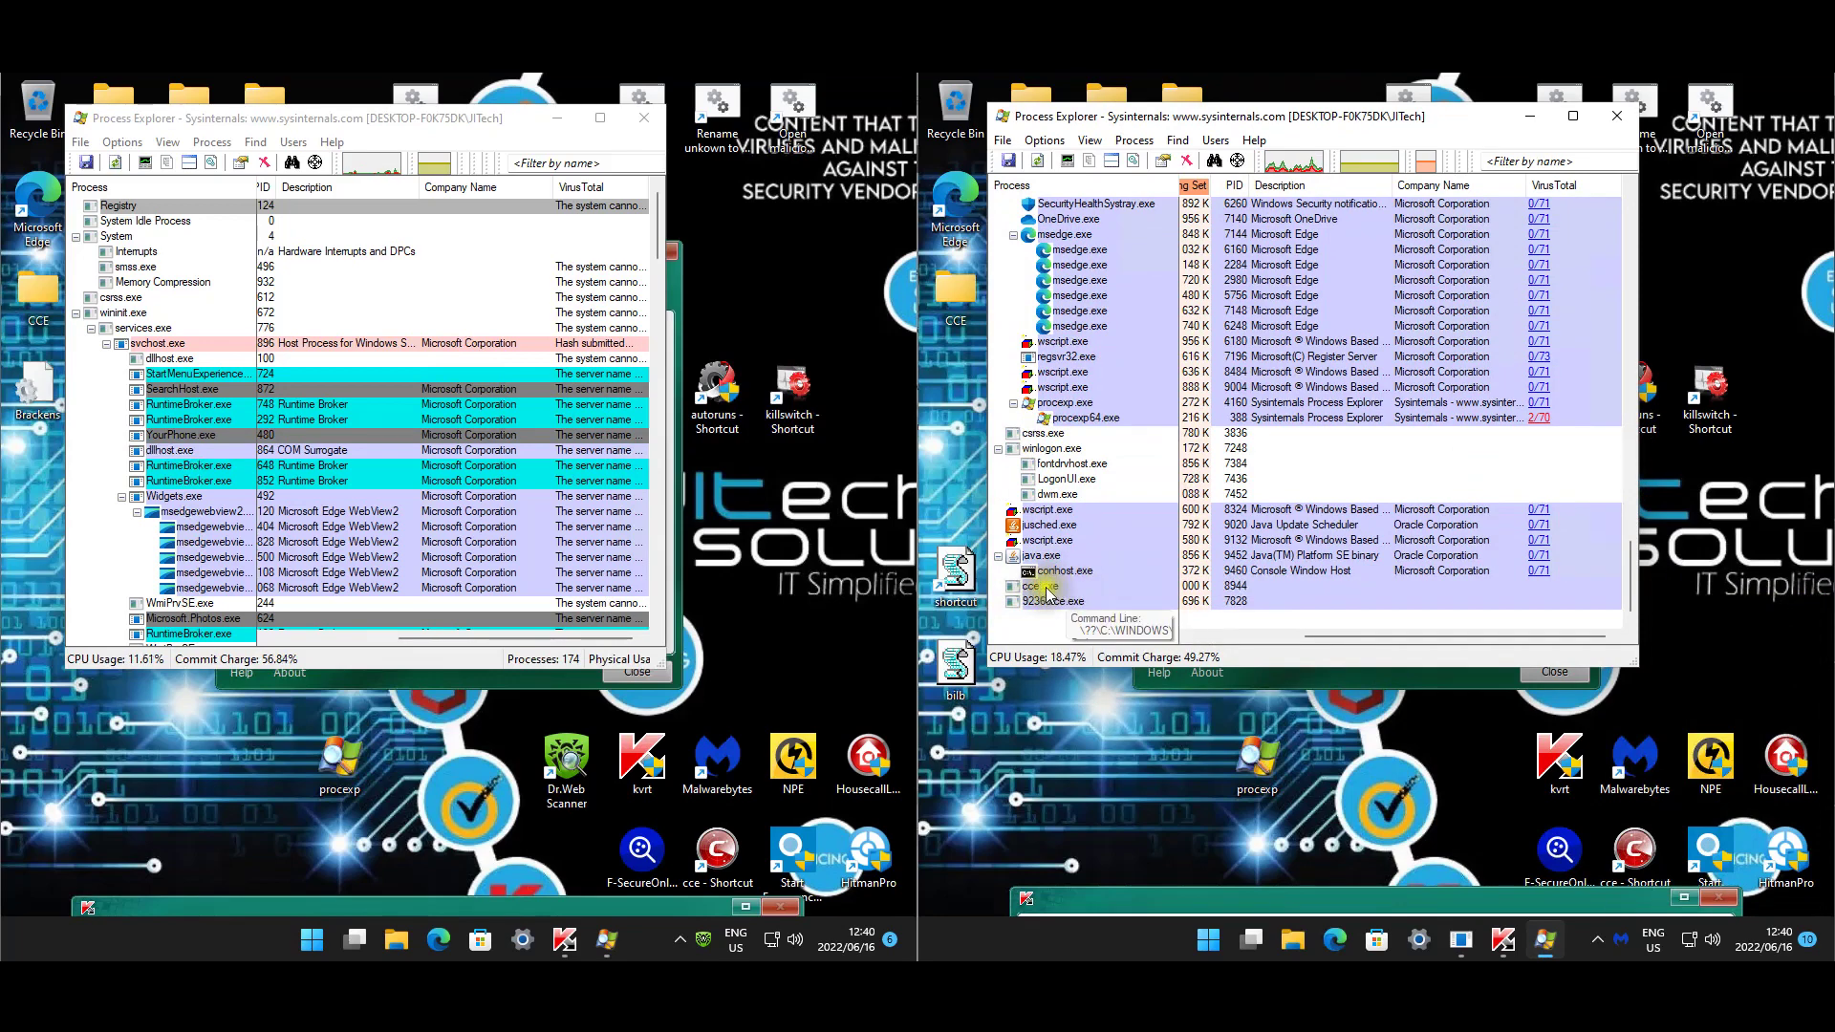
# Close the second Process Explorer, then inspect the first machine's suspicious processes and their paths.
pyautogui.click(1619, 117)
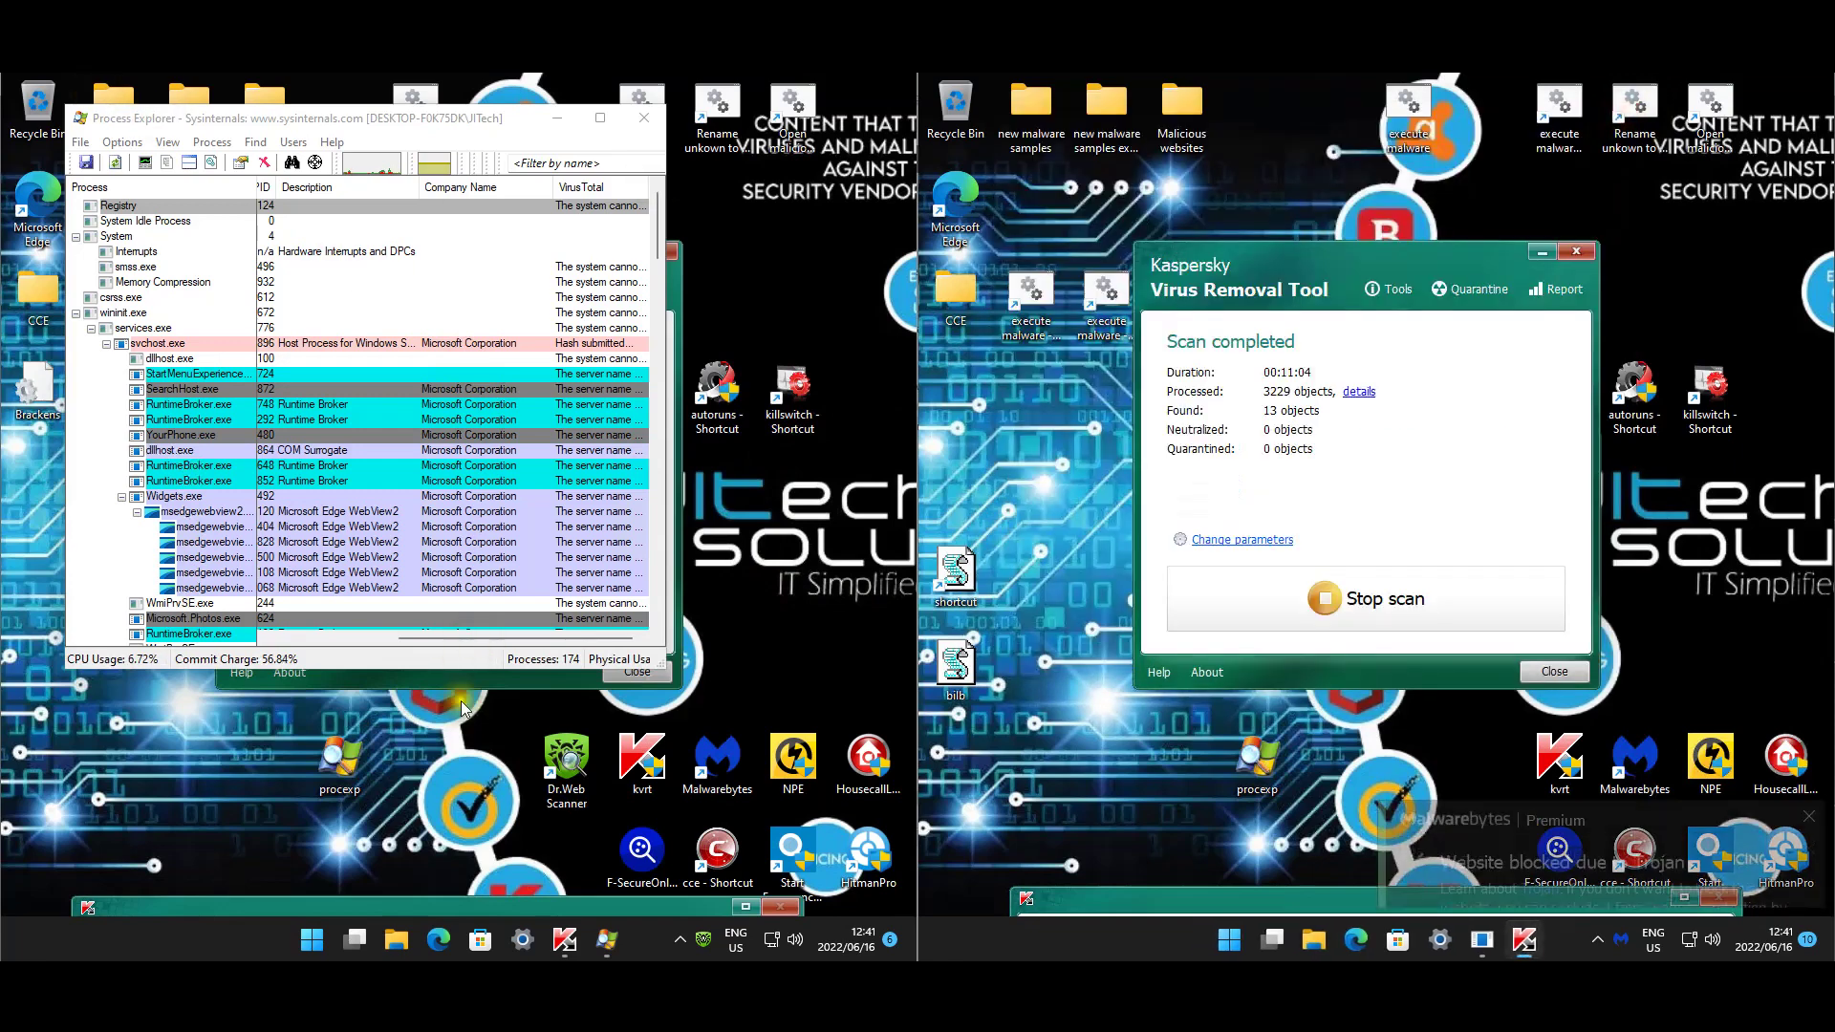
pyautogui.click(706, 939)
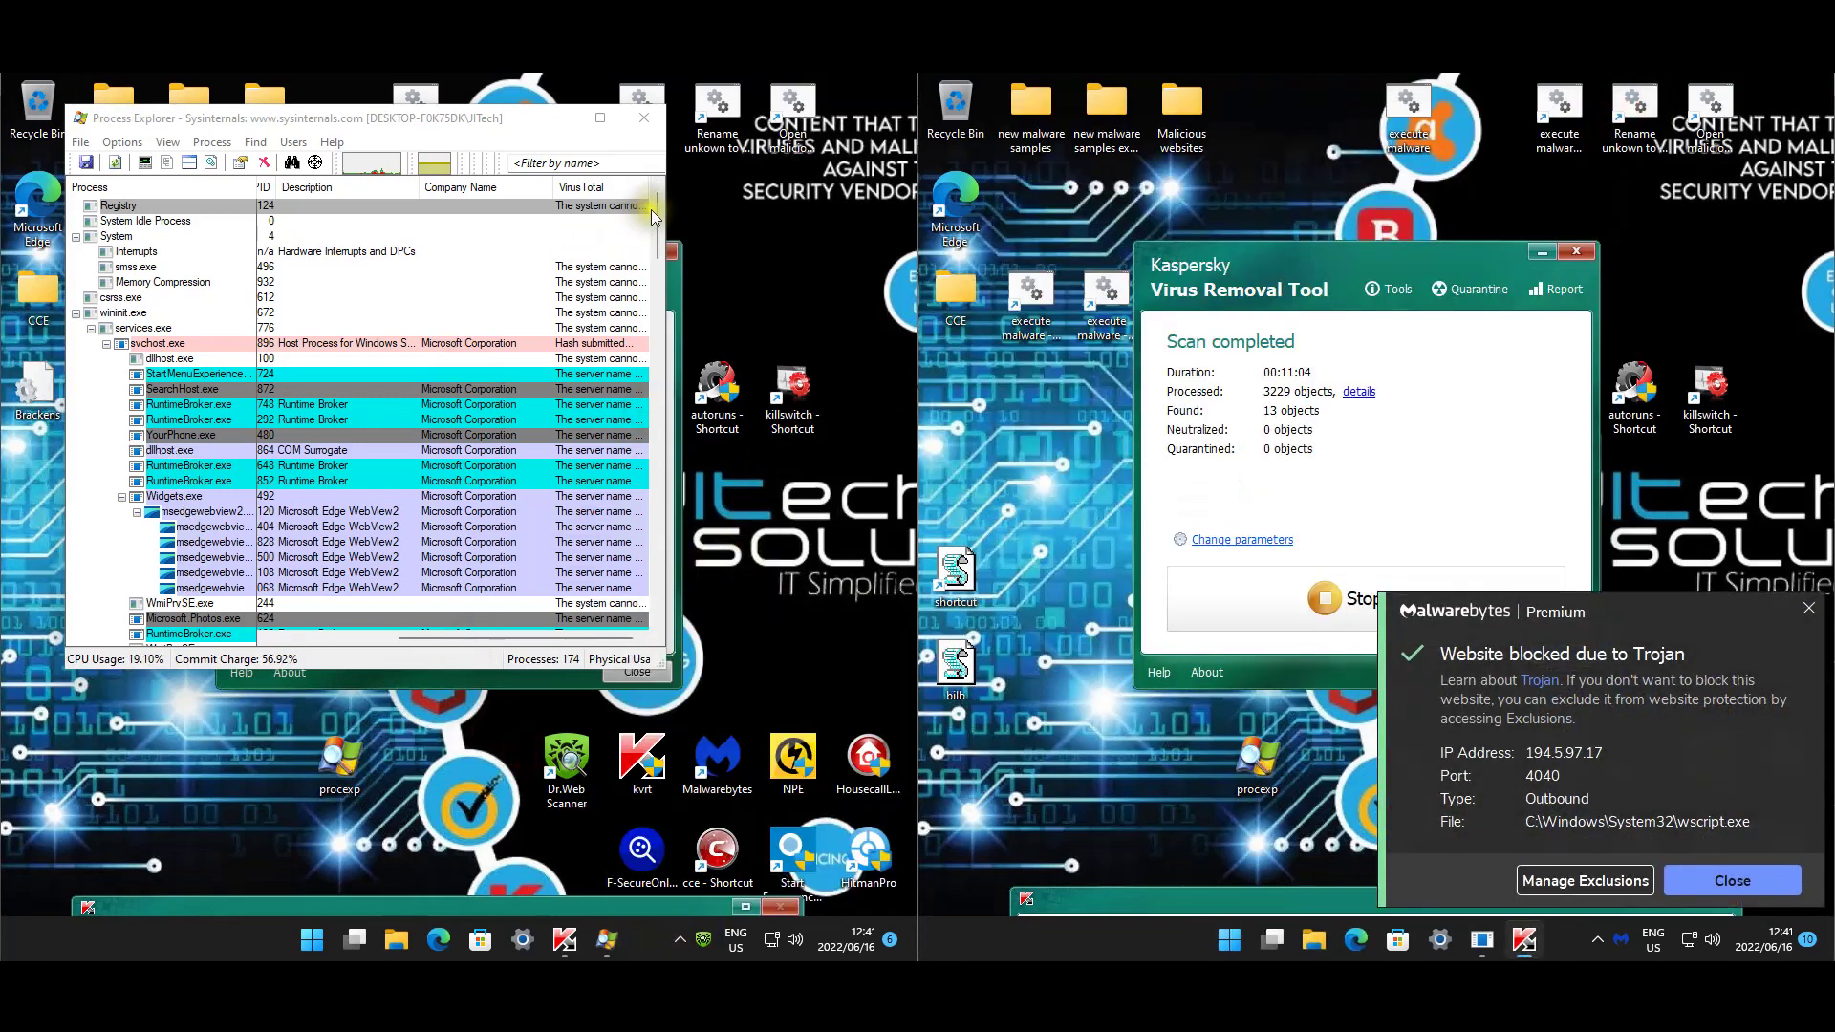
pyautogui.moveTo(660, 220); pyautogui.dragTo(646, 568)
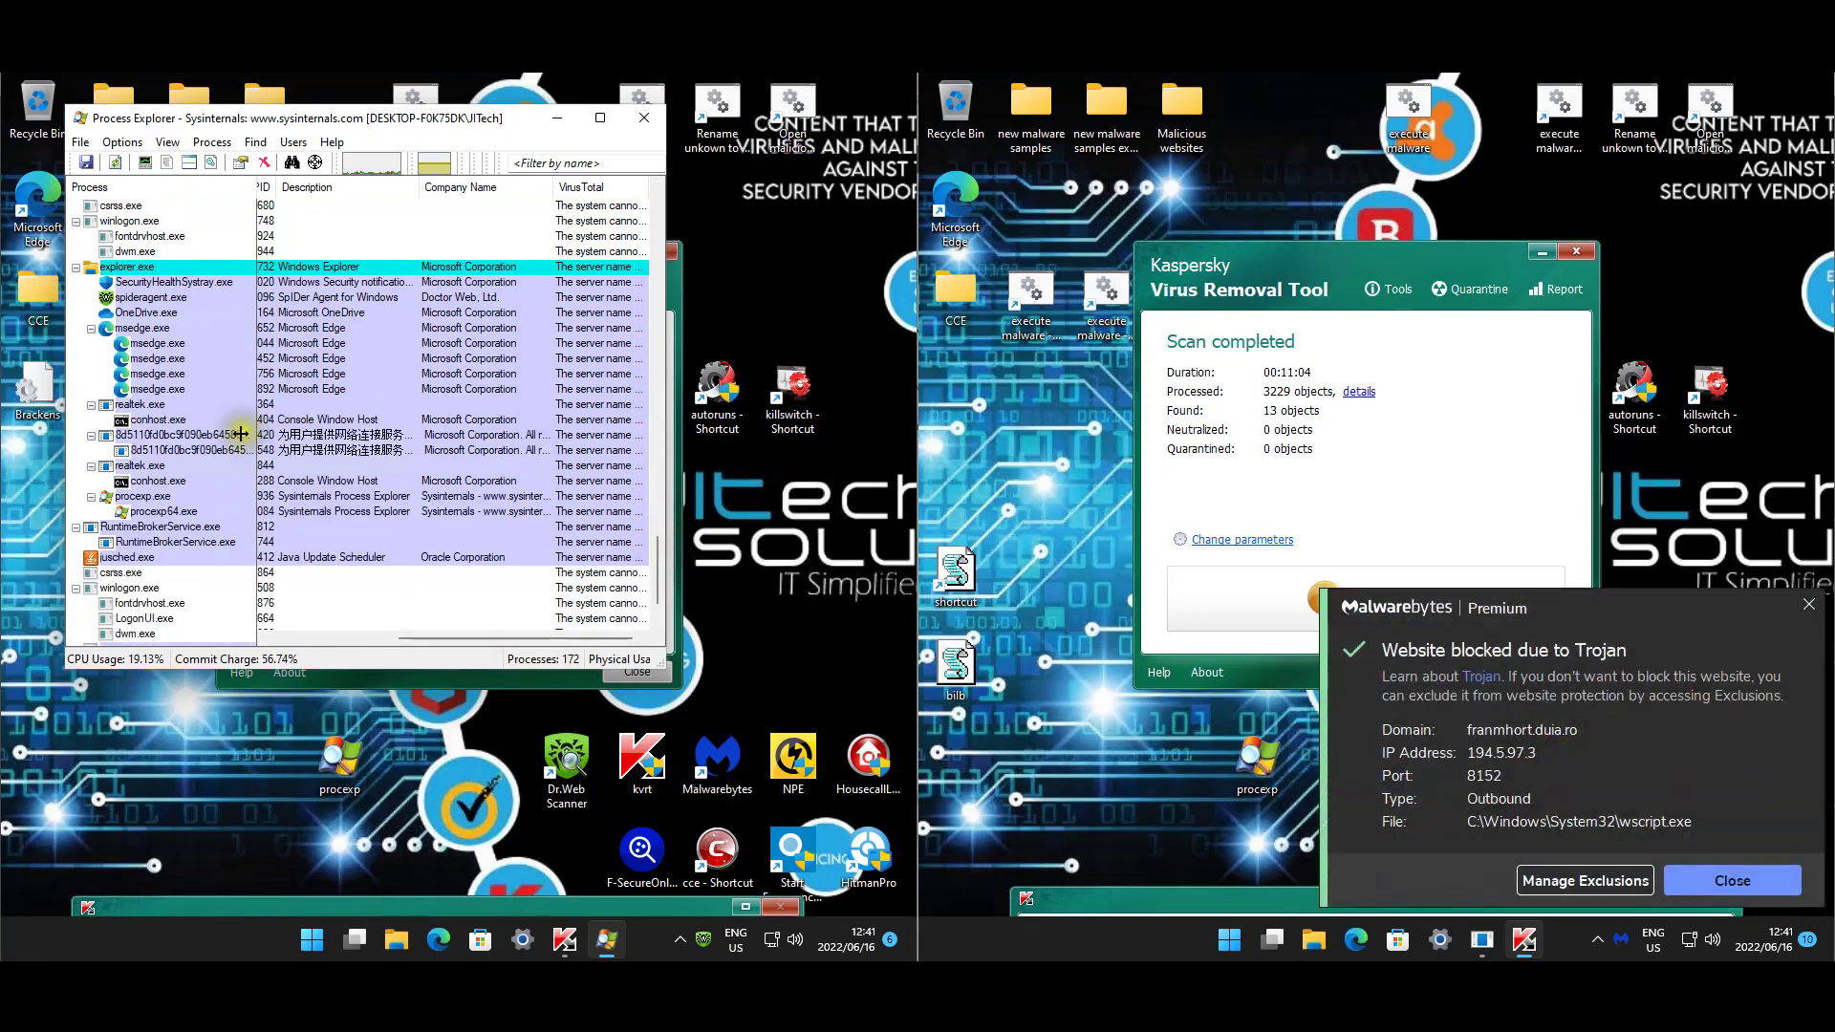
pyautogui.moveTo(191, 449)
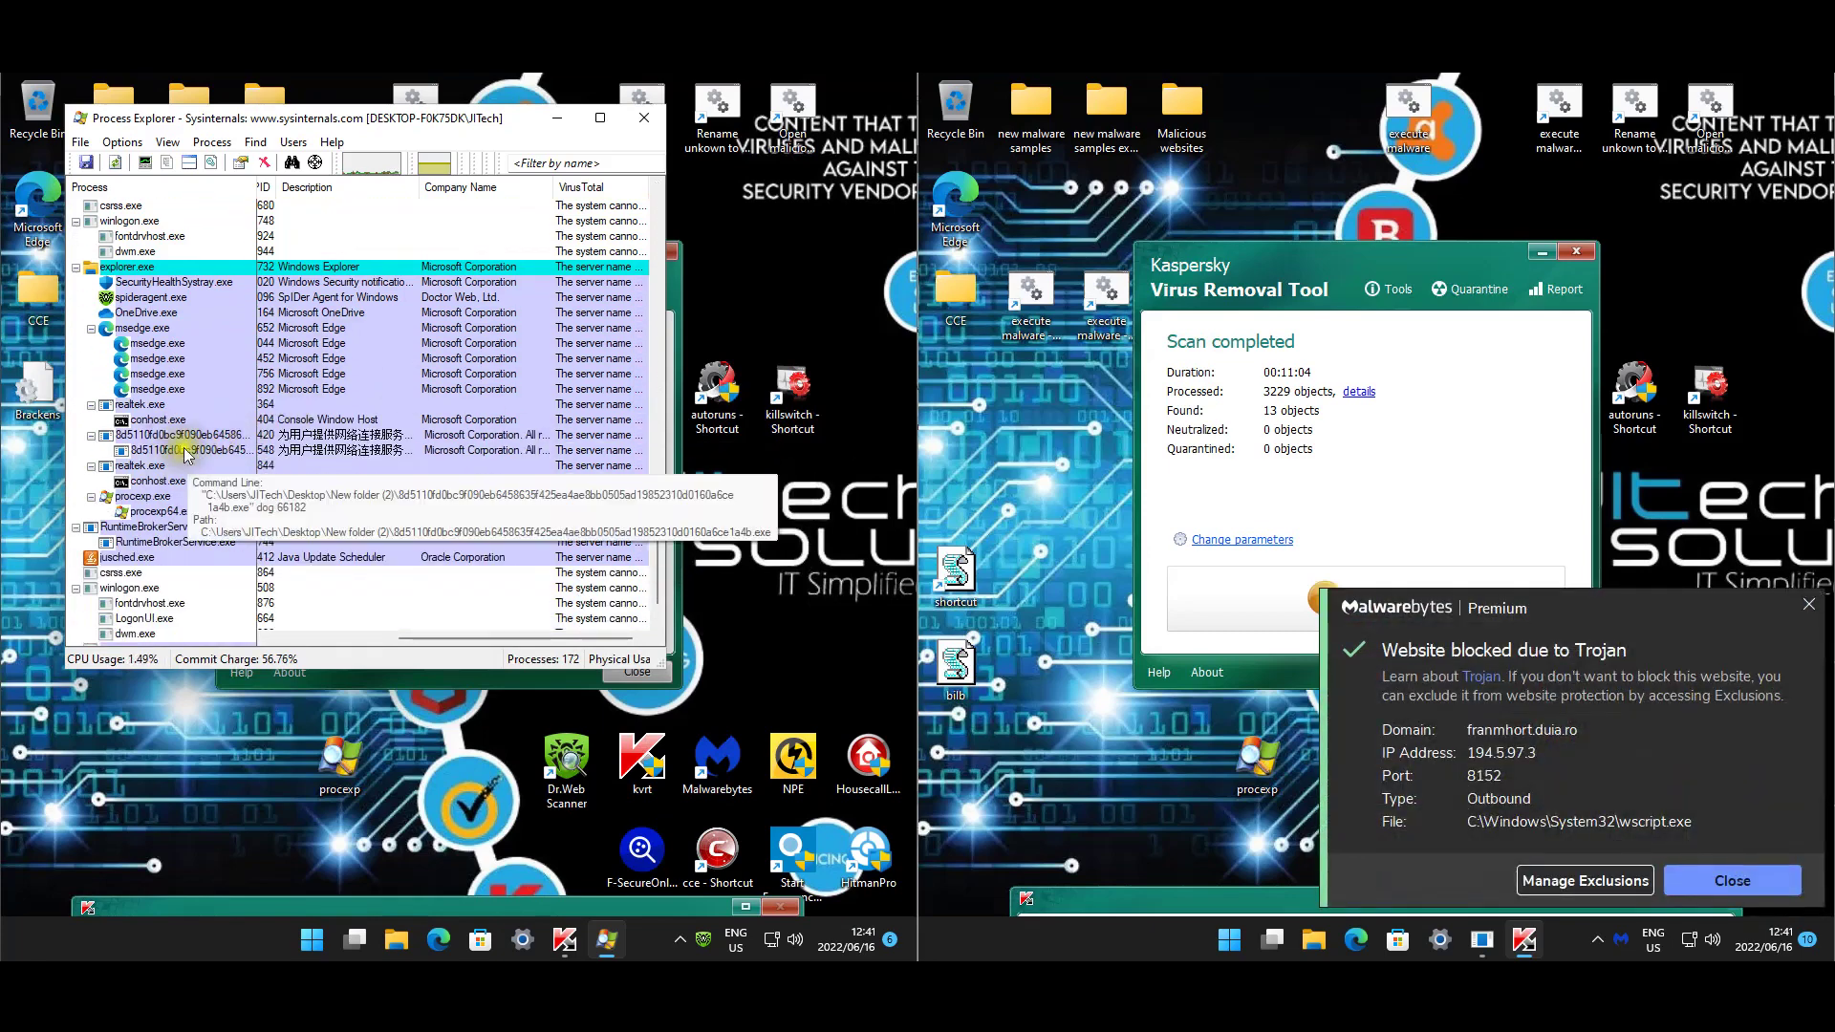
pyautogui.moveTo(135, 472)
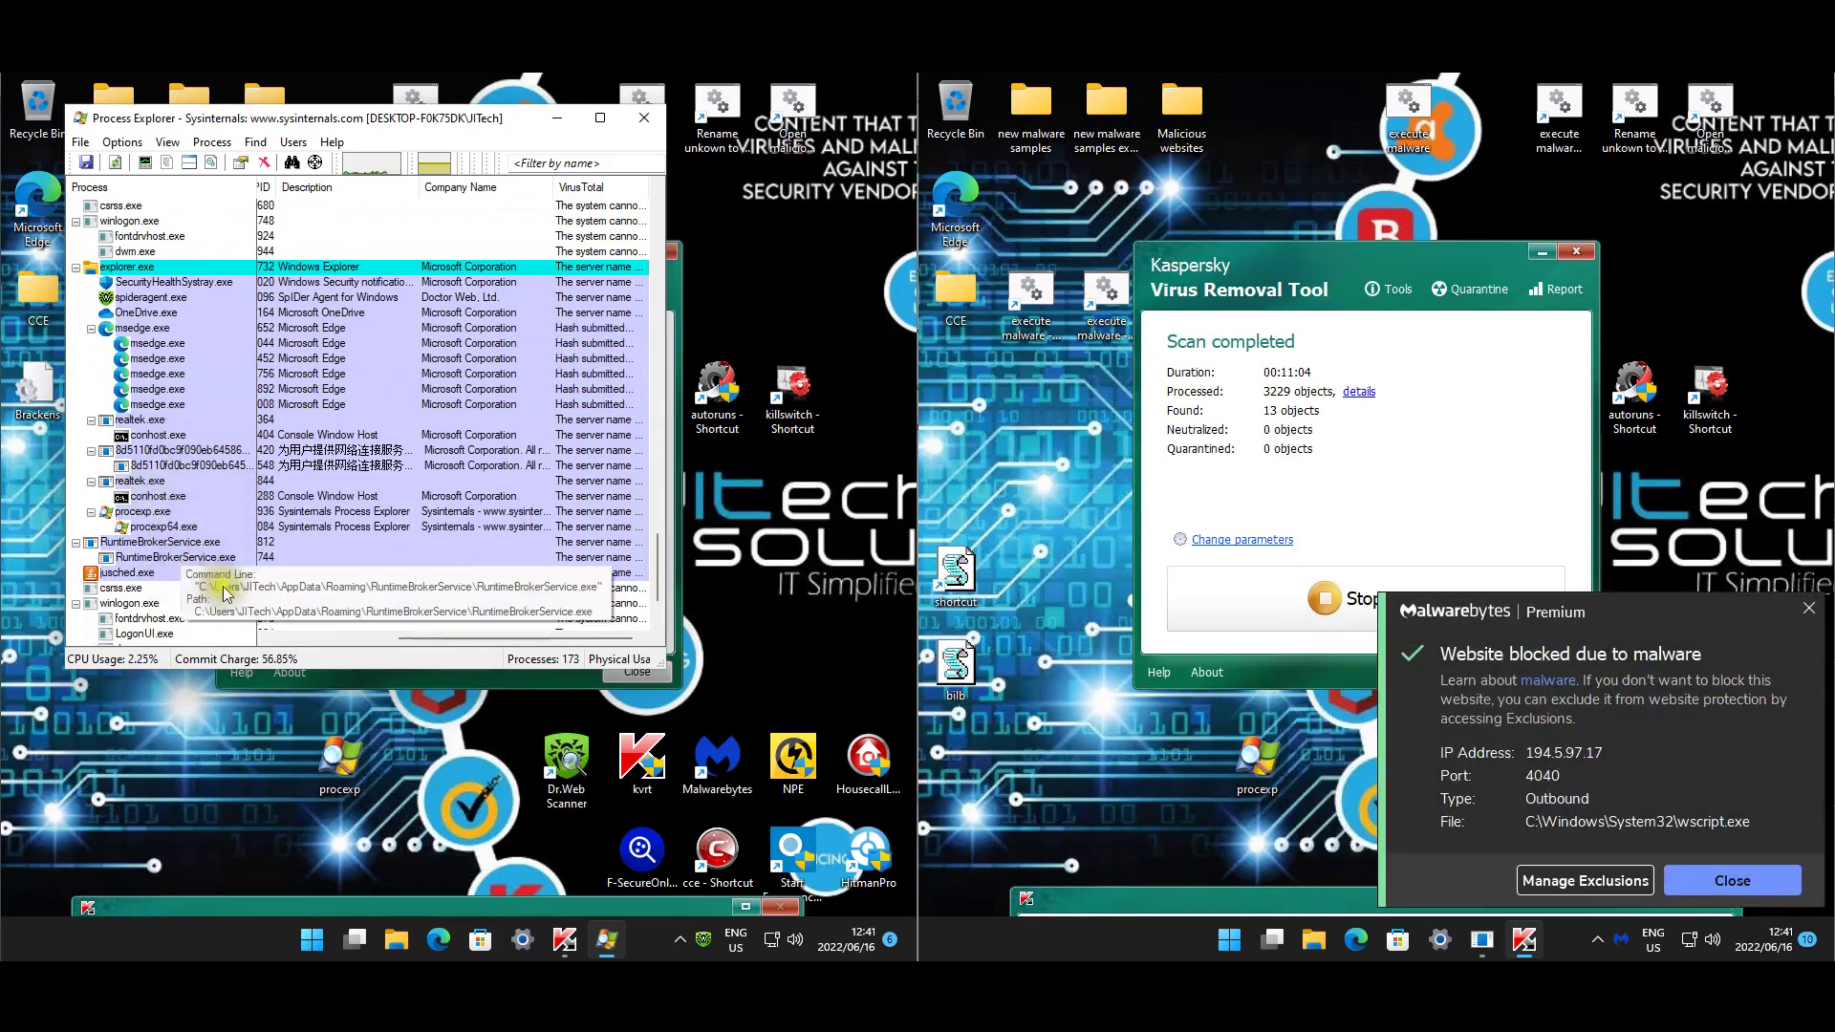
pyautogui.scroll(-2, 545, 597)
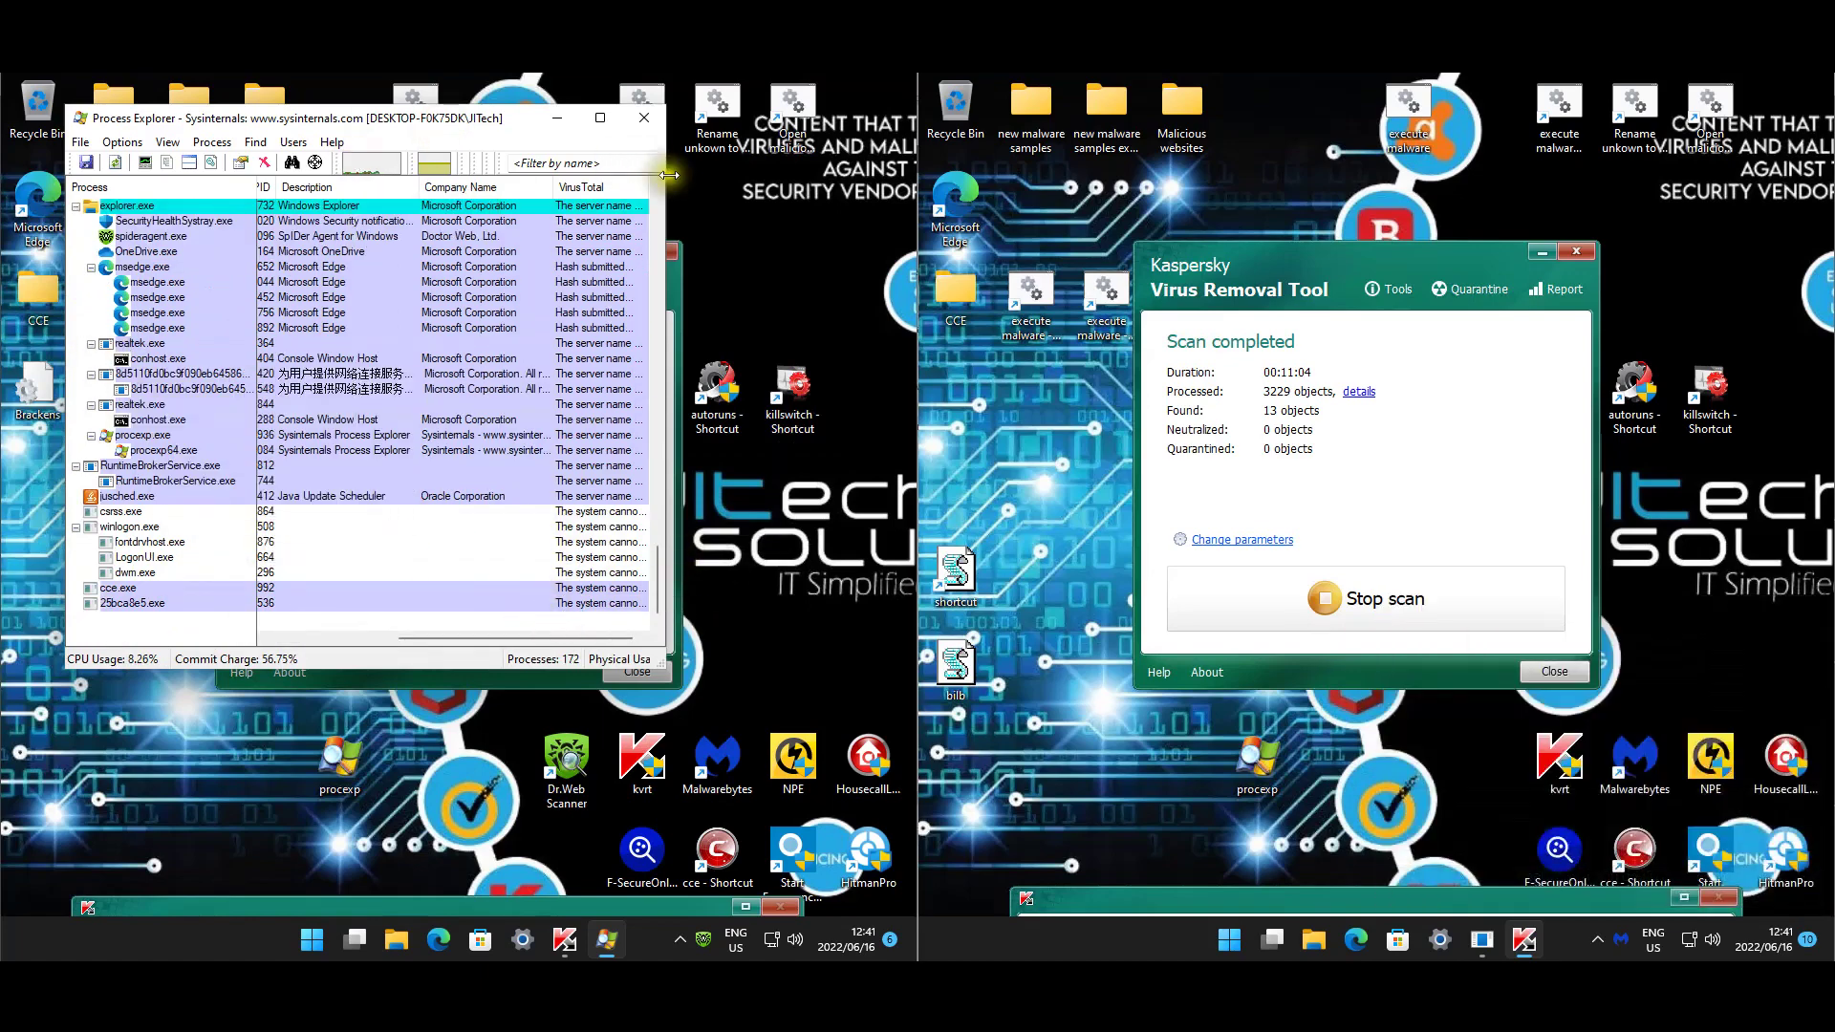
# Close the first Process Explorer and compare both machines' Downloads and Documents folders in File Explorer.
pyautogui.click(645, 119)
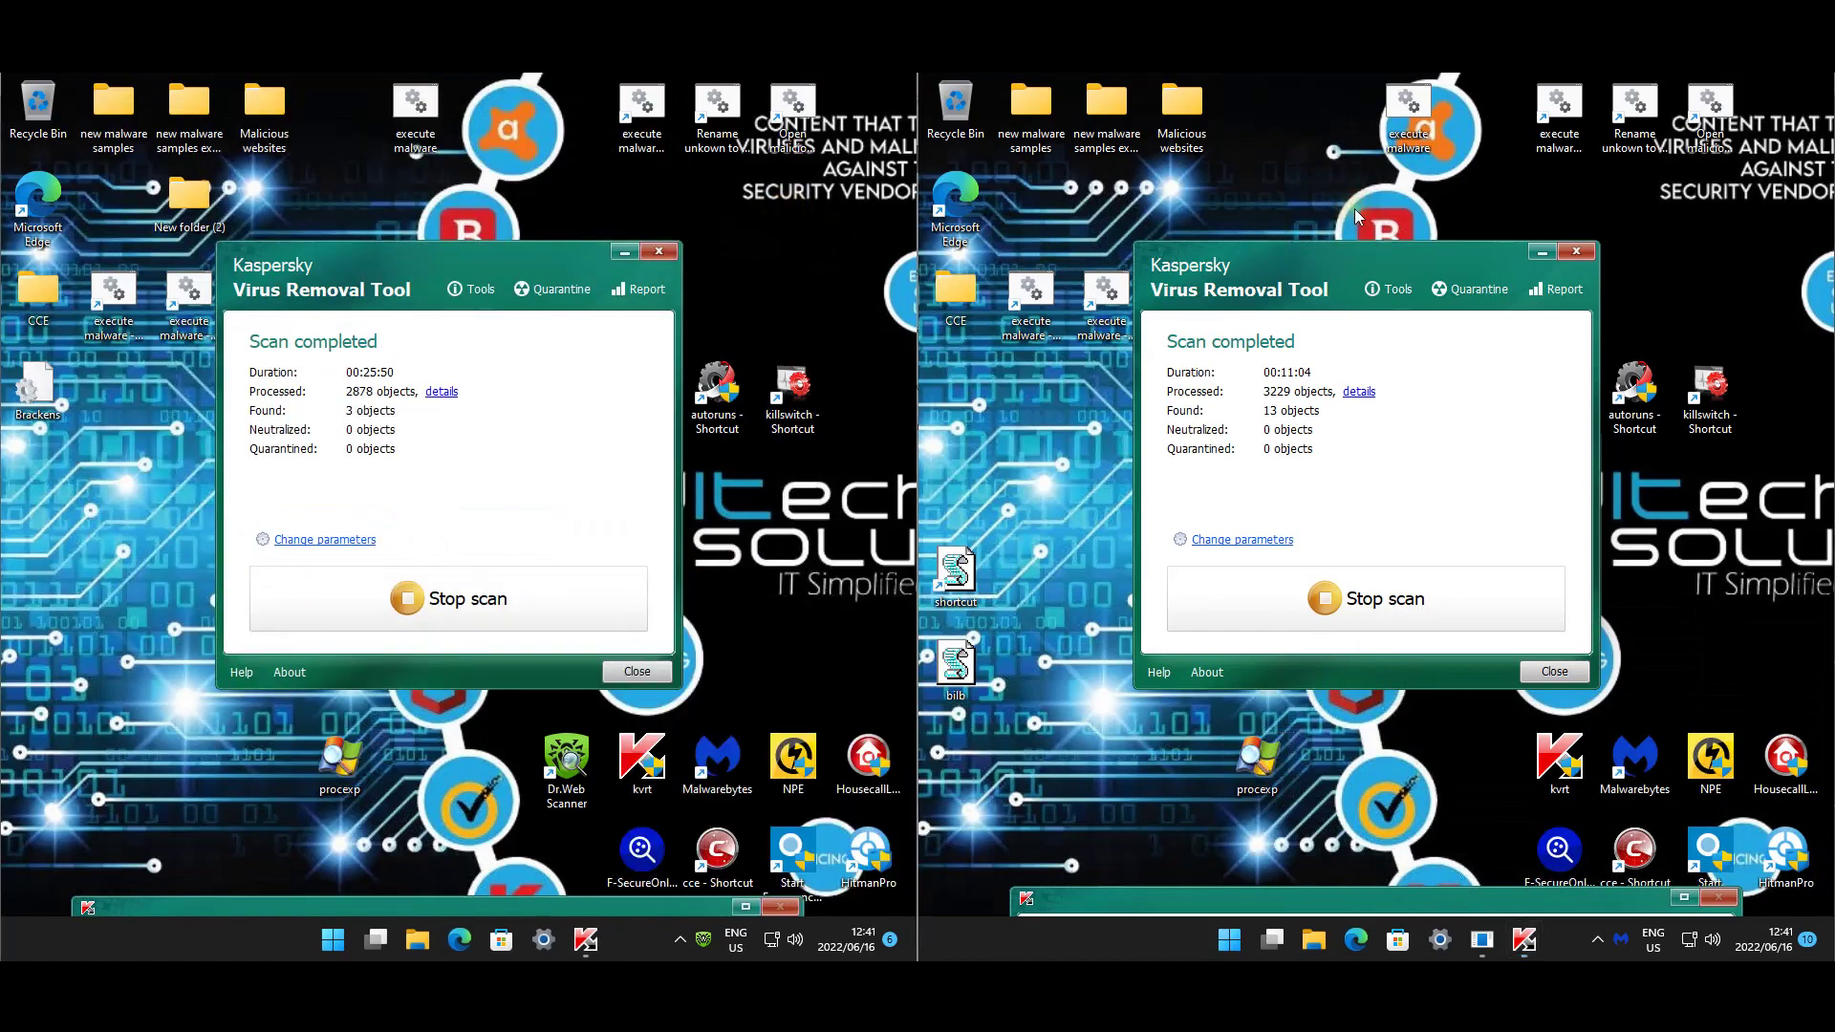
pyautogui.press('super+e')
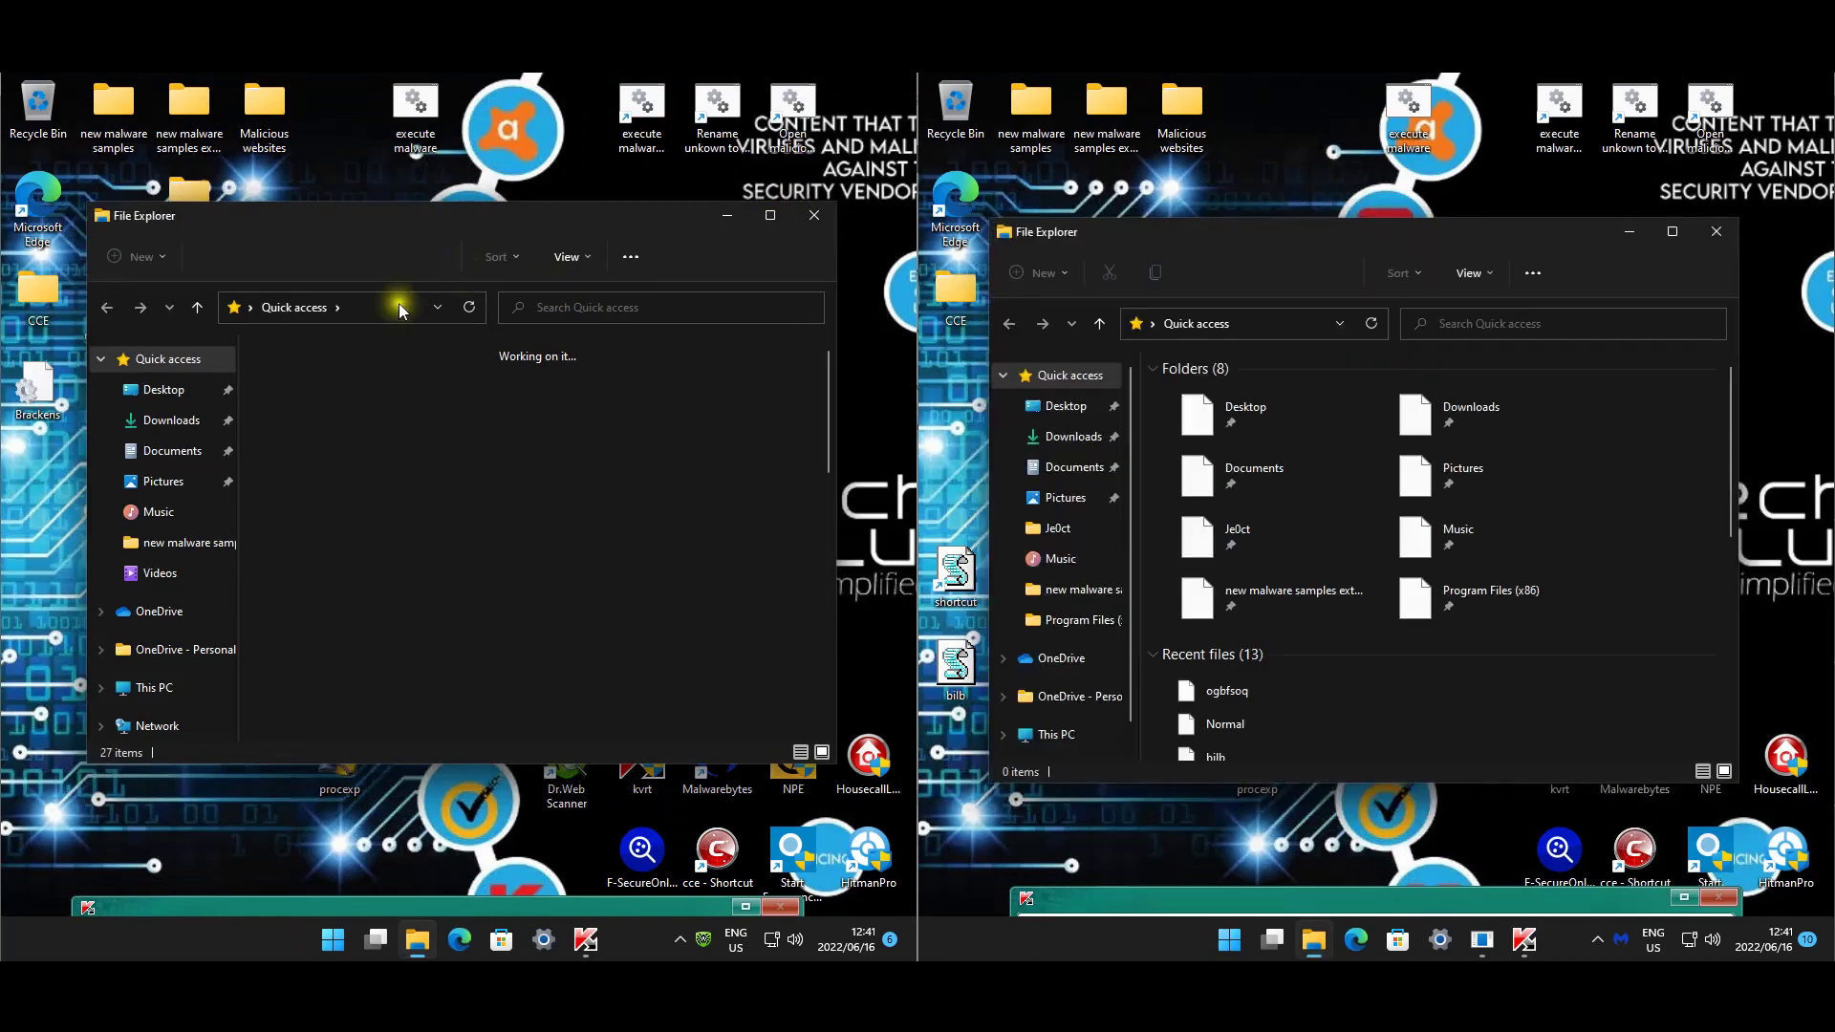
pyautogui.click(172, 421)
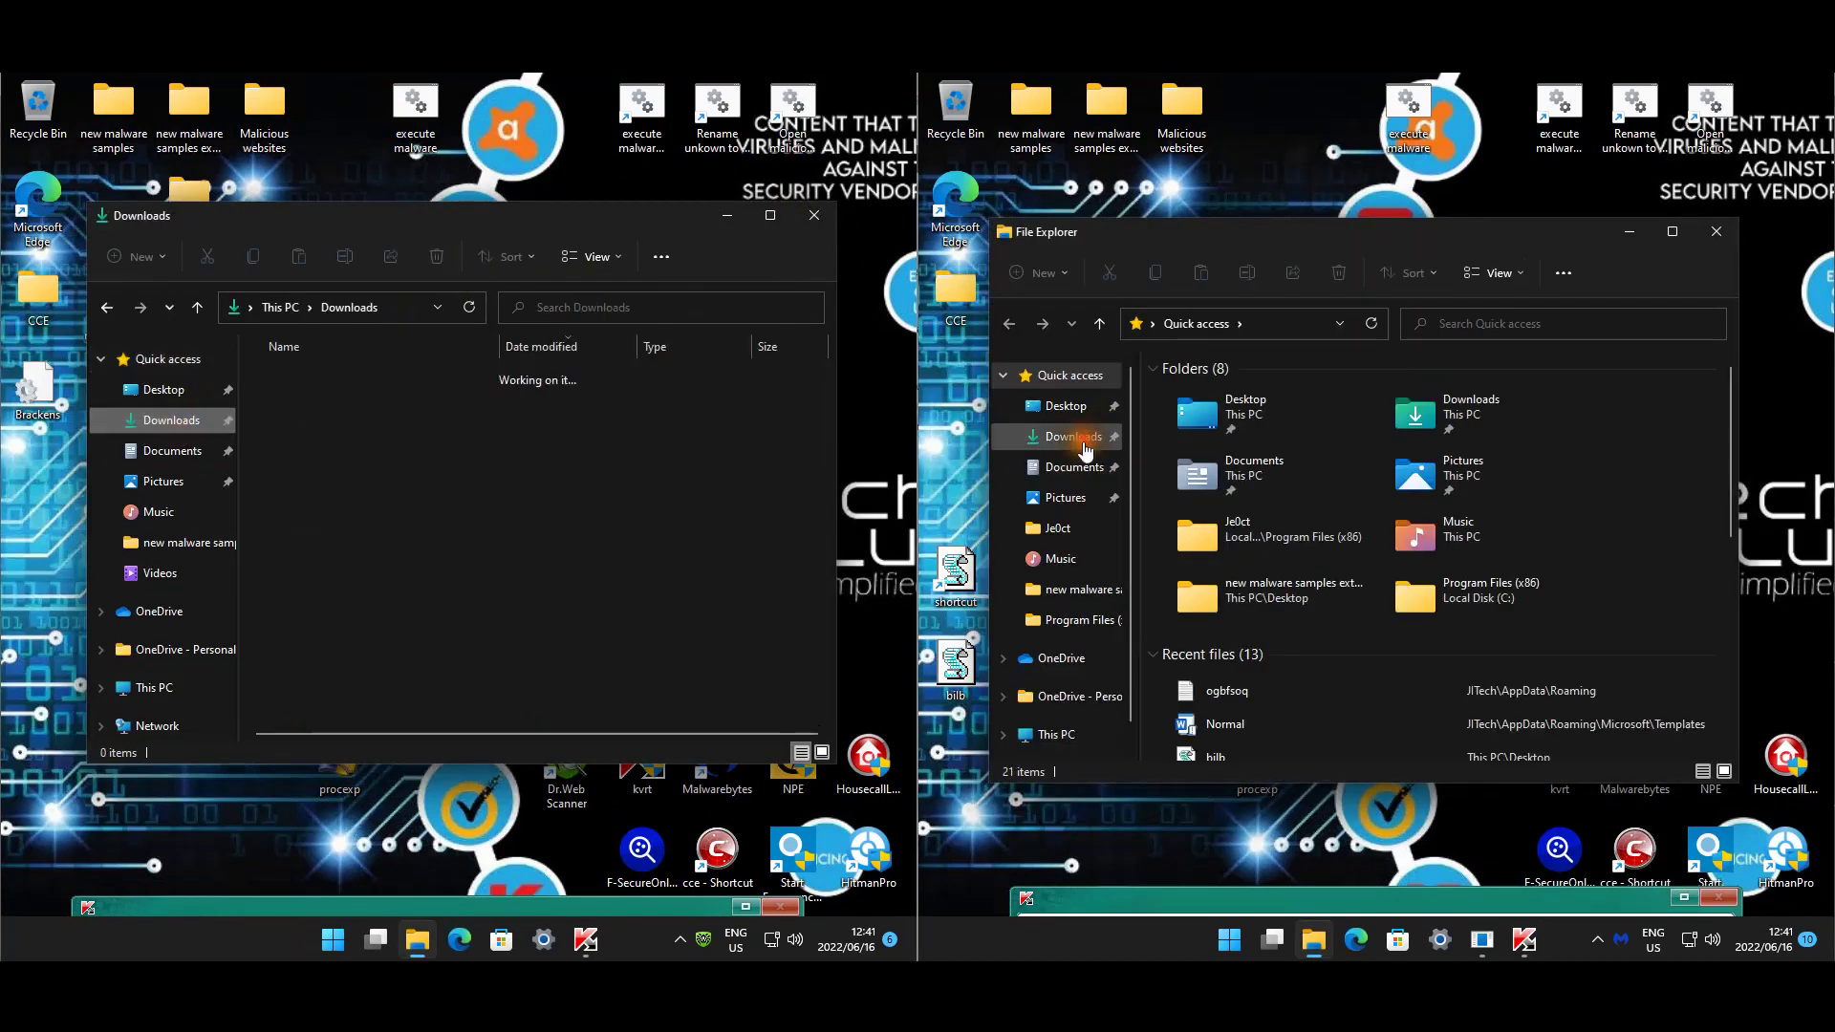
pyautogui.click(1074, 435)
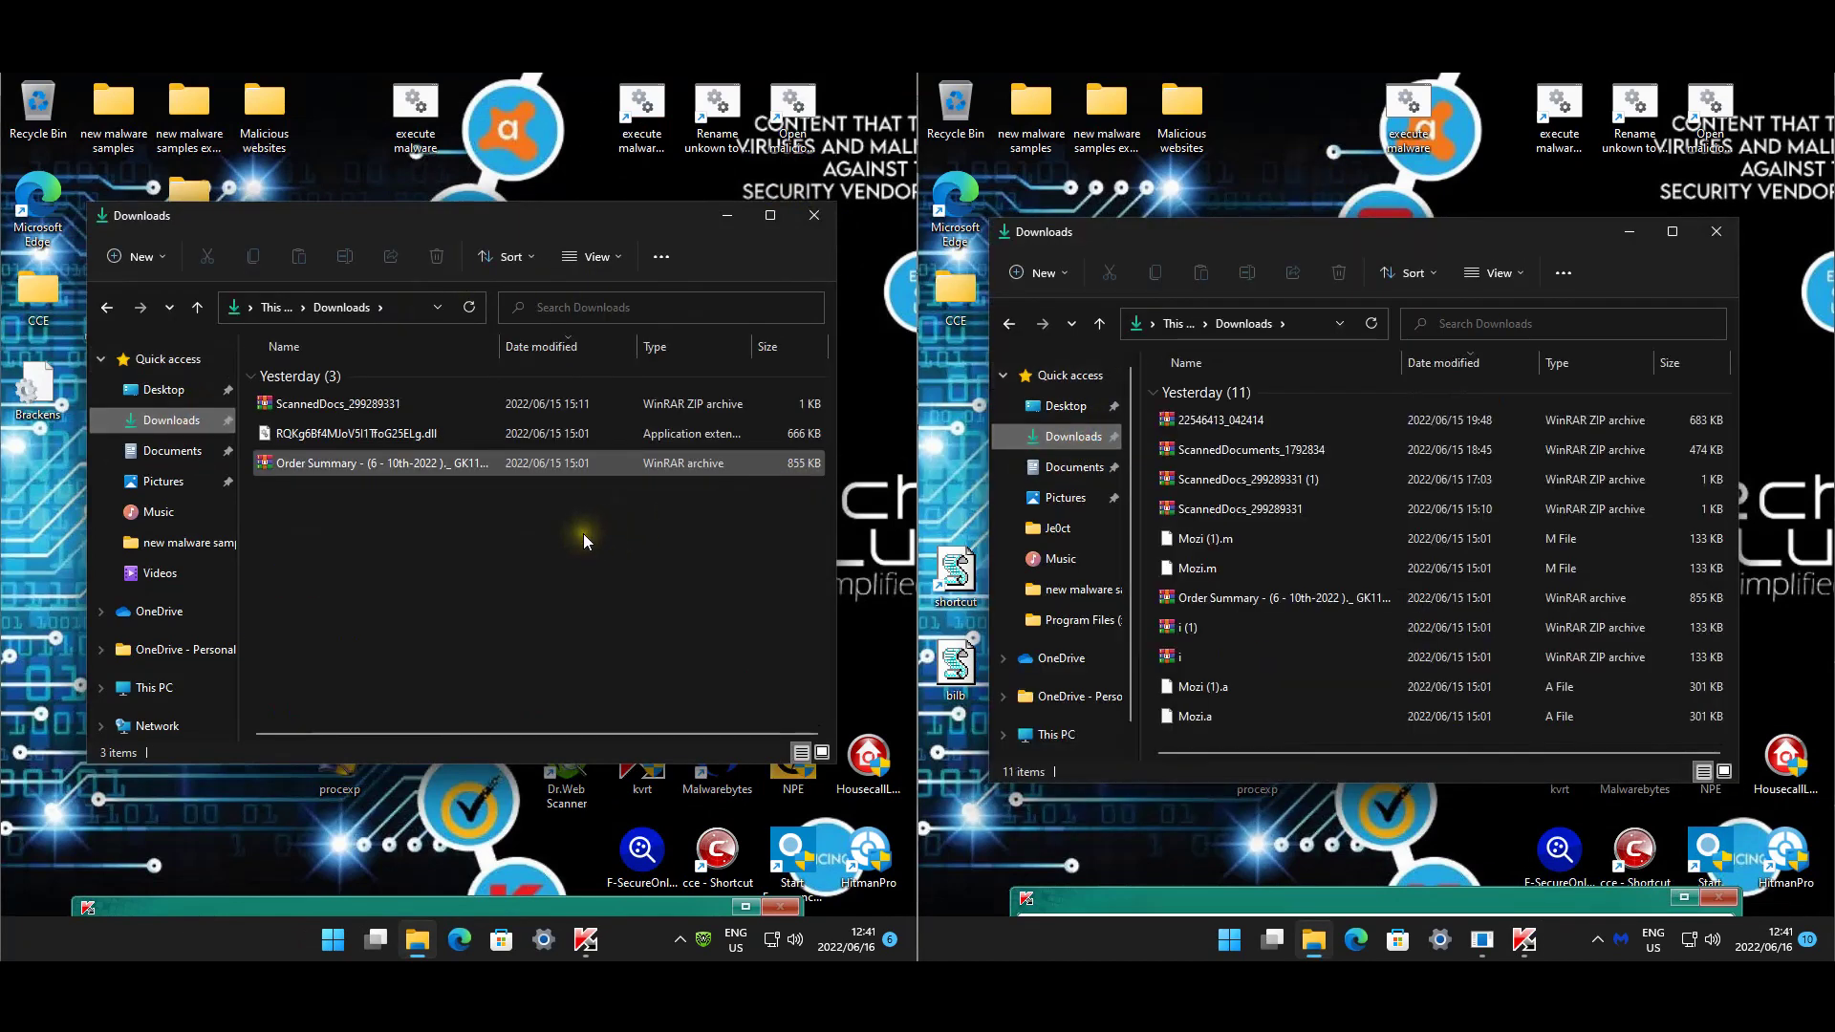
pyautogui.click(181, 454)
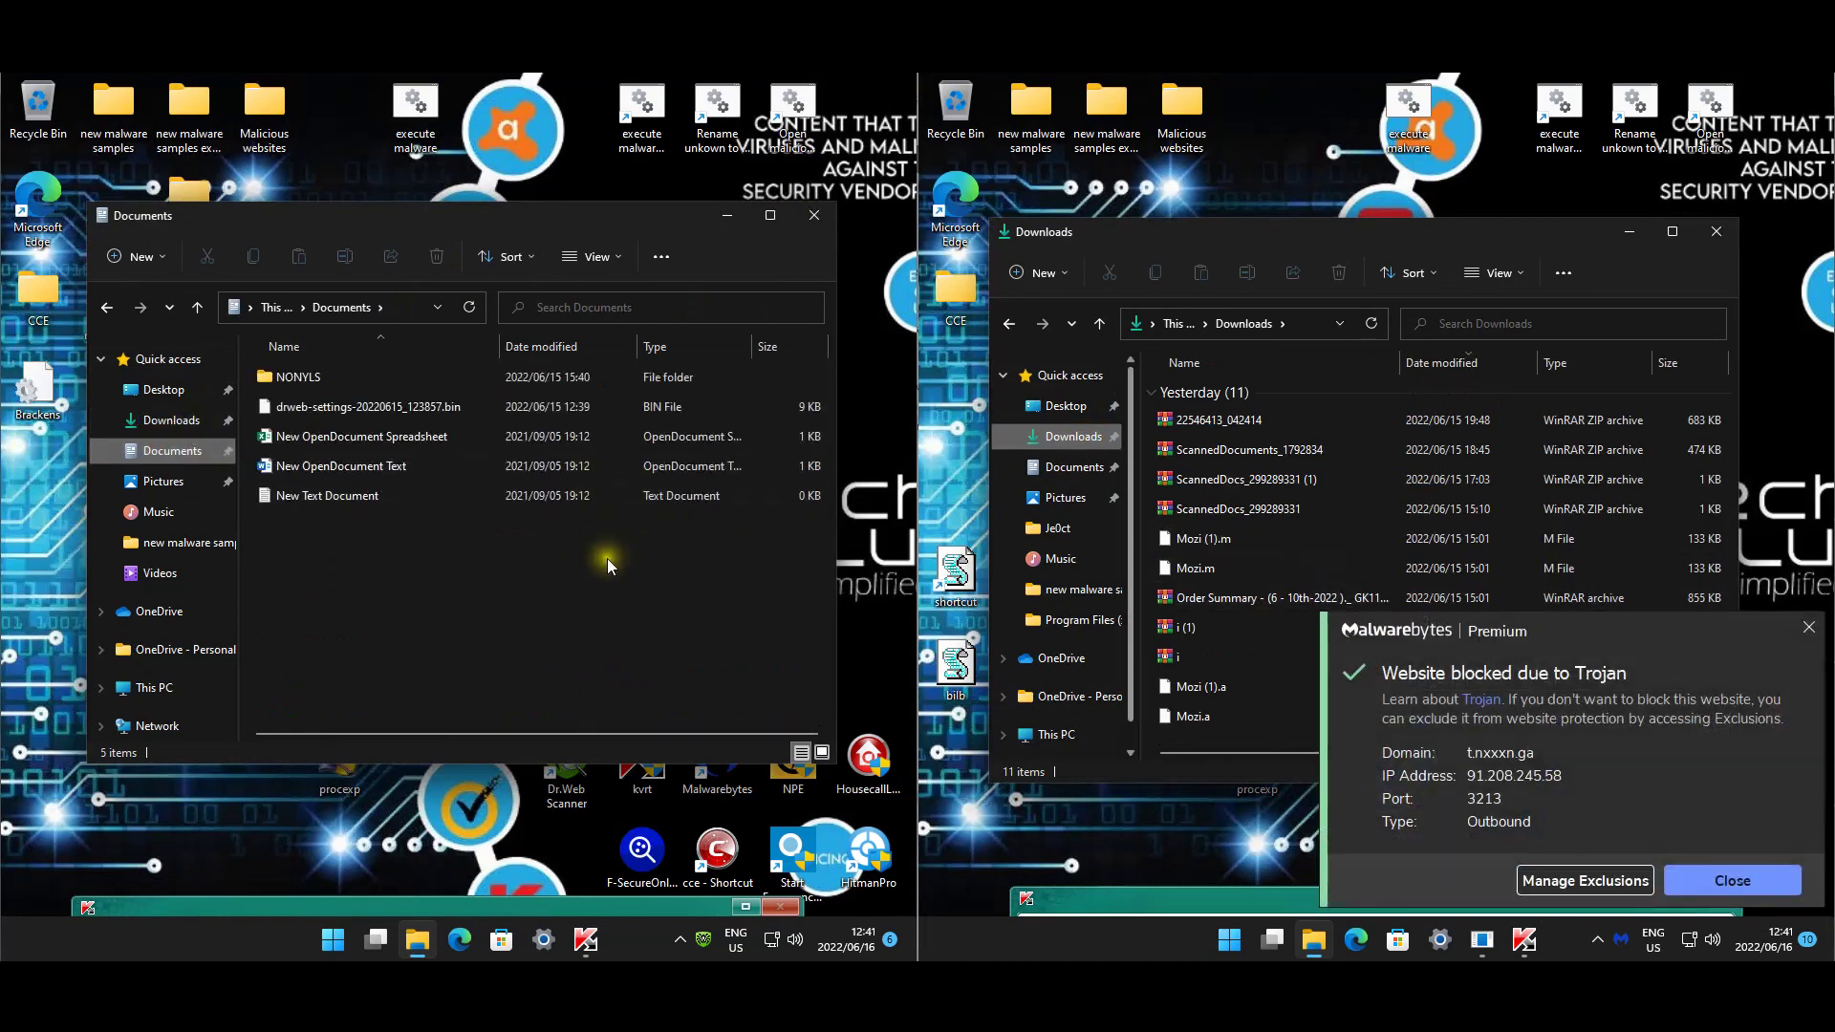
pyautogui.click(1085, 474)
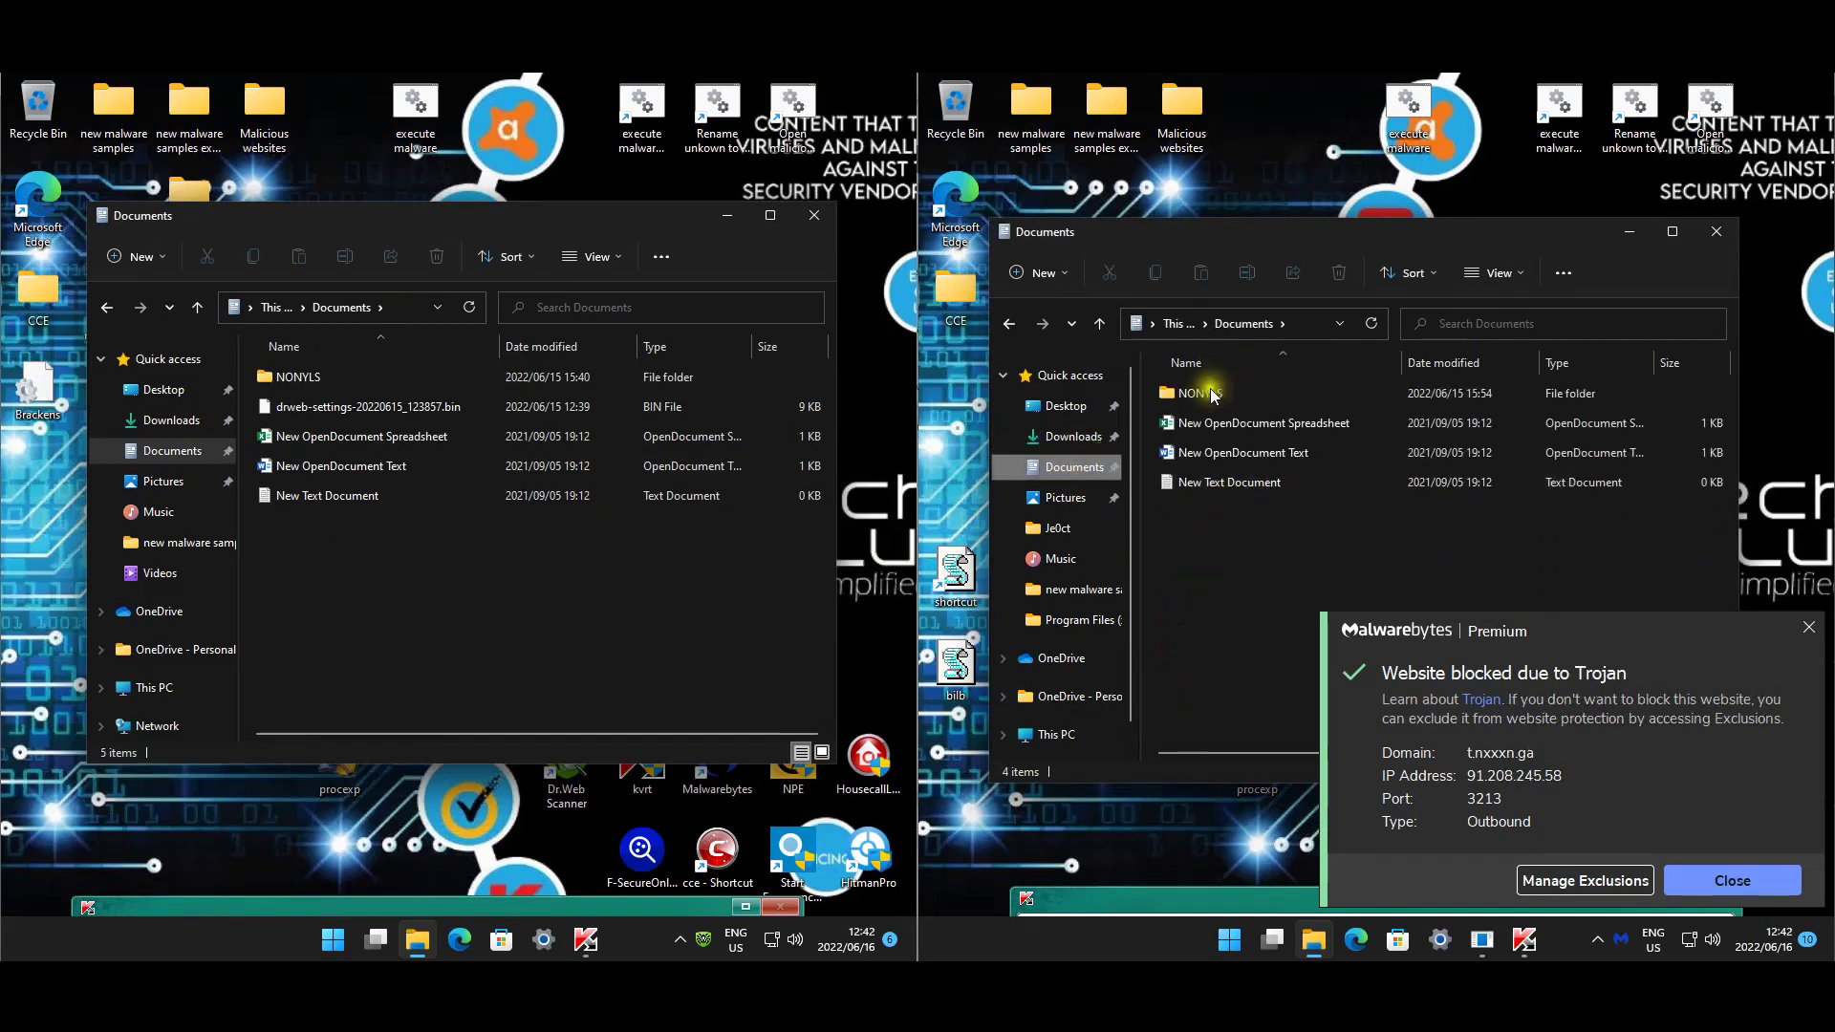
# Look inside NONYLS, compare both Pictures folders, then close the second machine's window.
pyautogui.doubleClick(1210, 393)
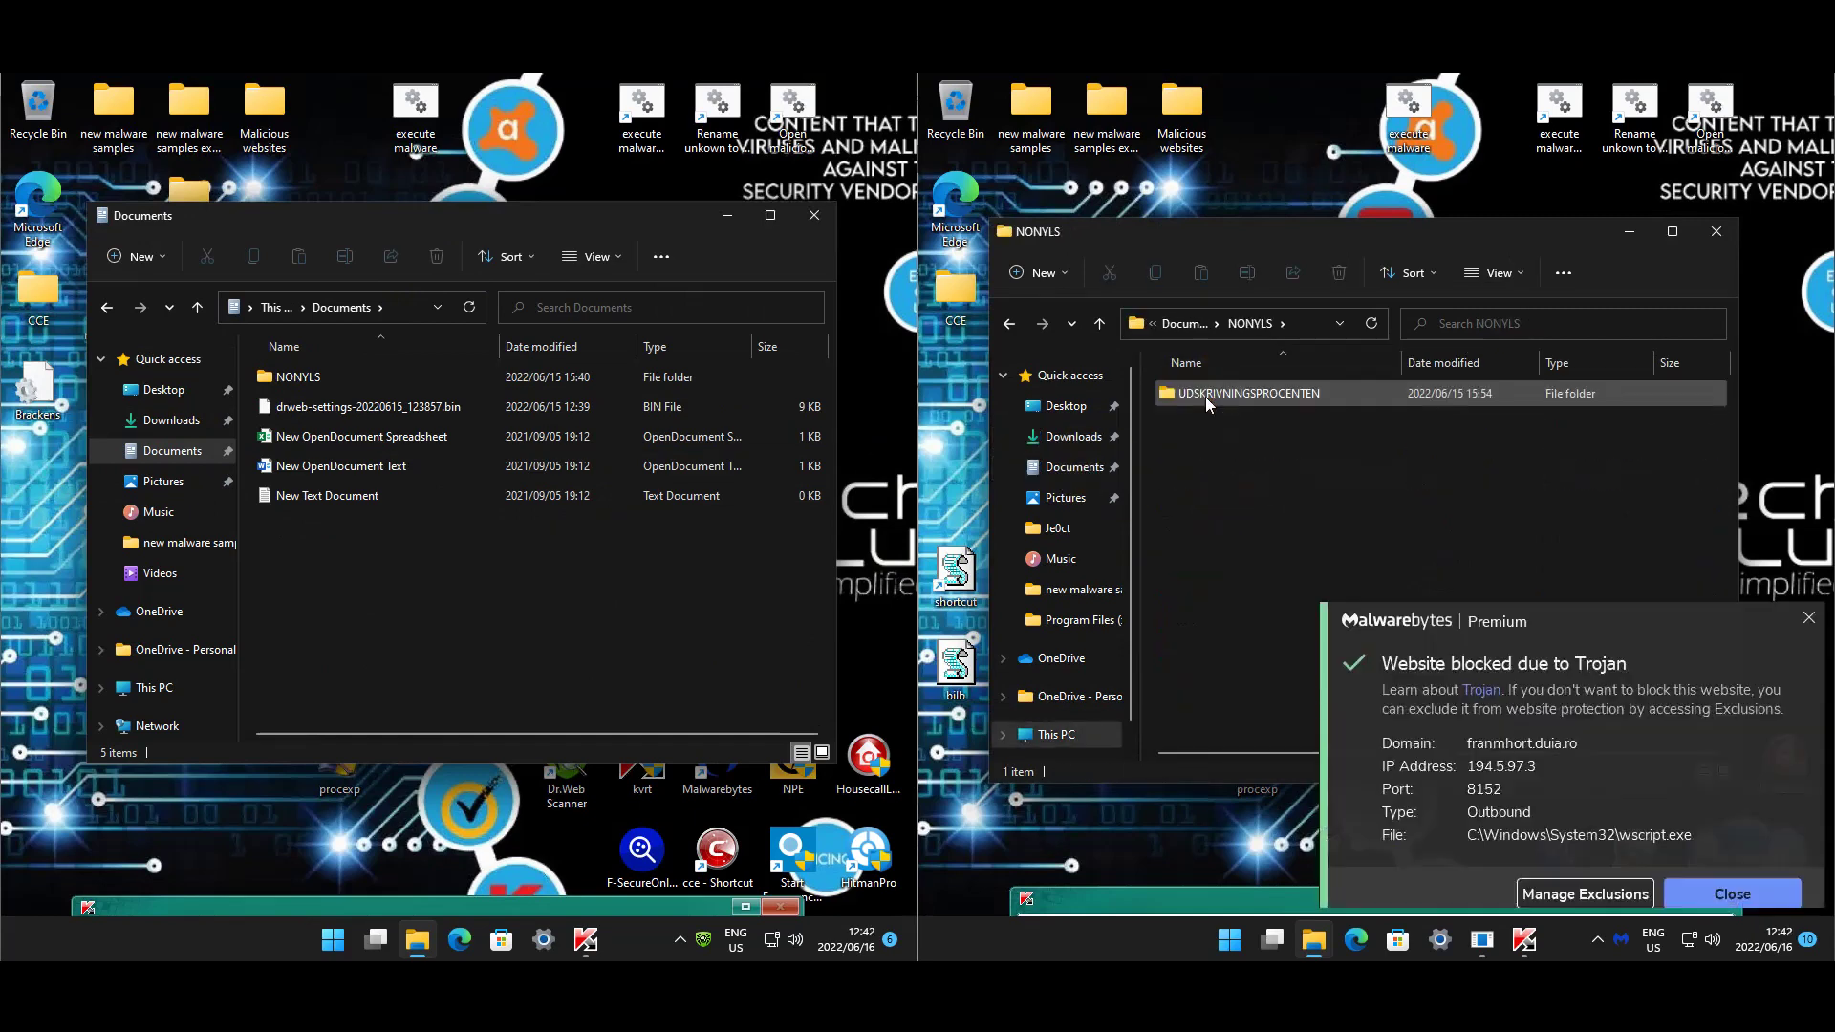
pyautogui.click(1009, 323)
pyautogui.click(164, 482)
pyautogui.click(1065, 497)
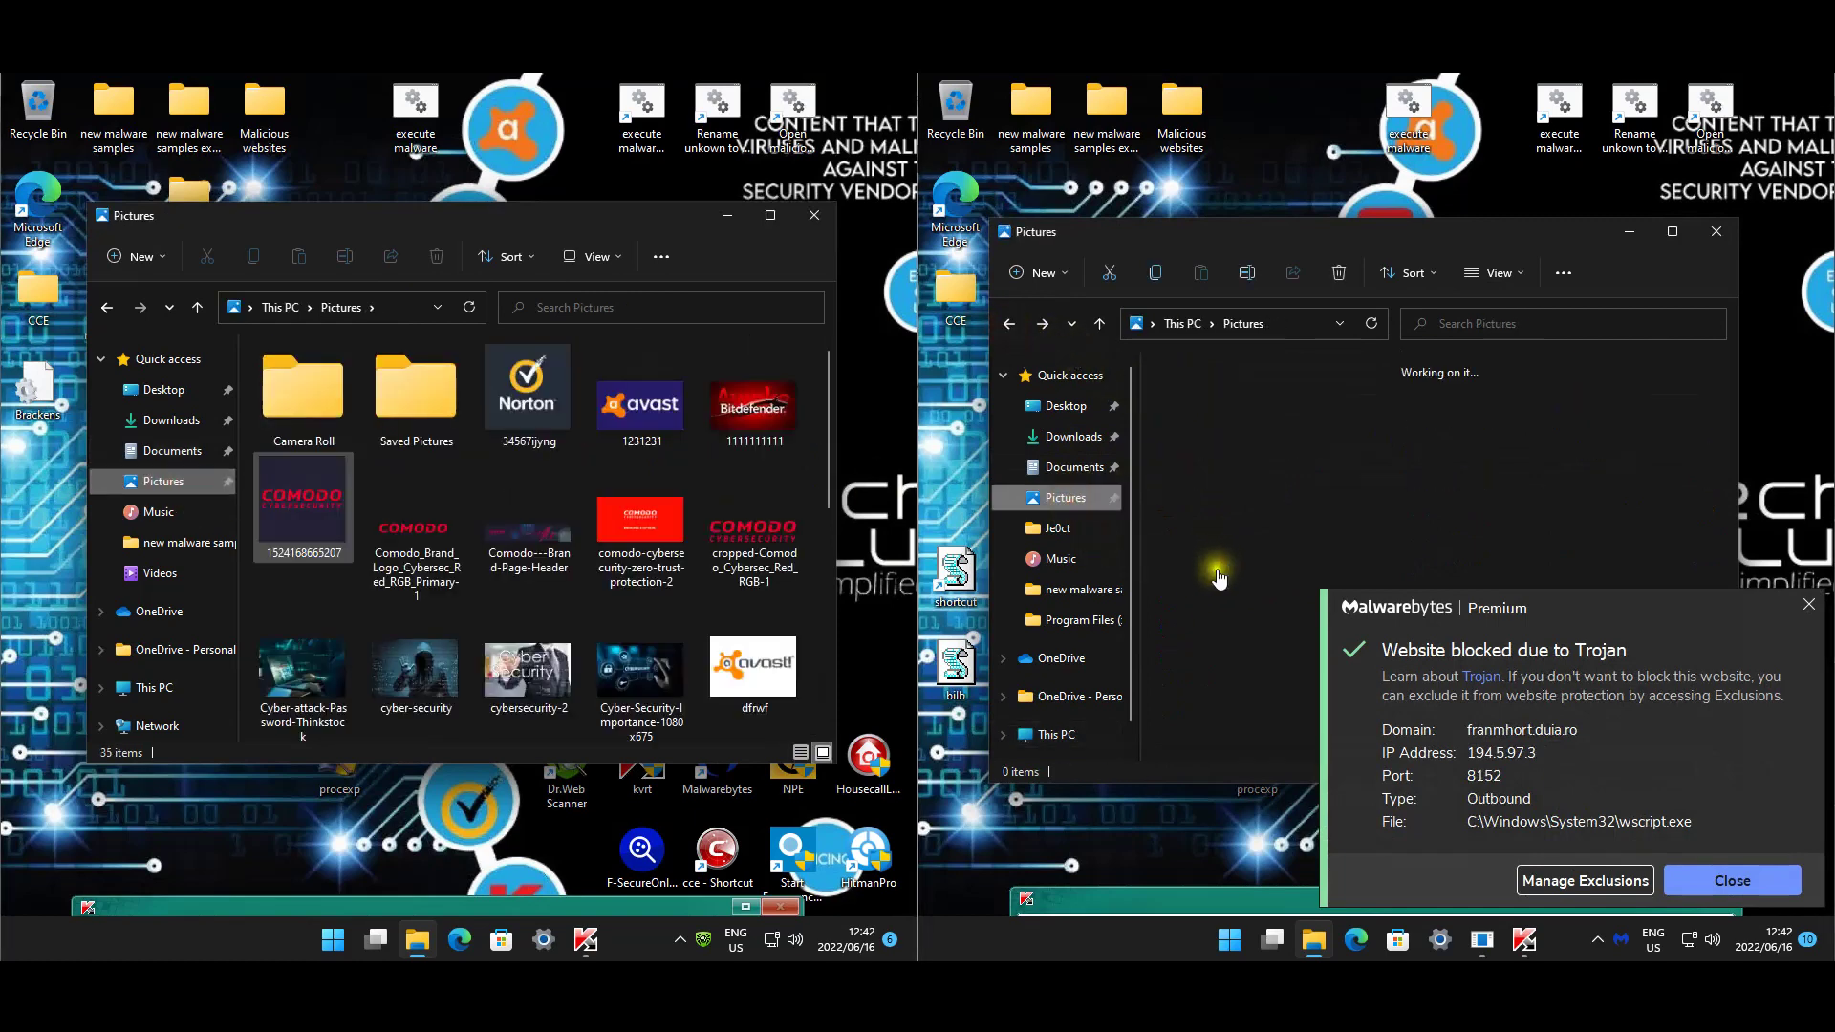
pyautogui.scroll(-5, 772, 602)
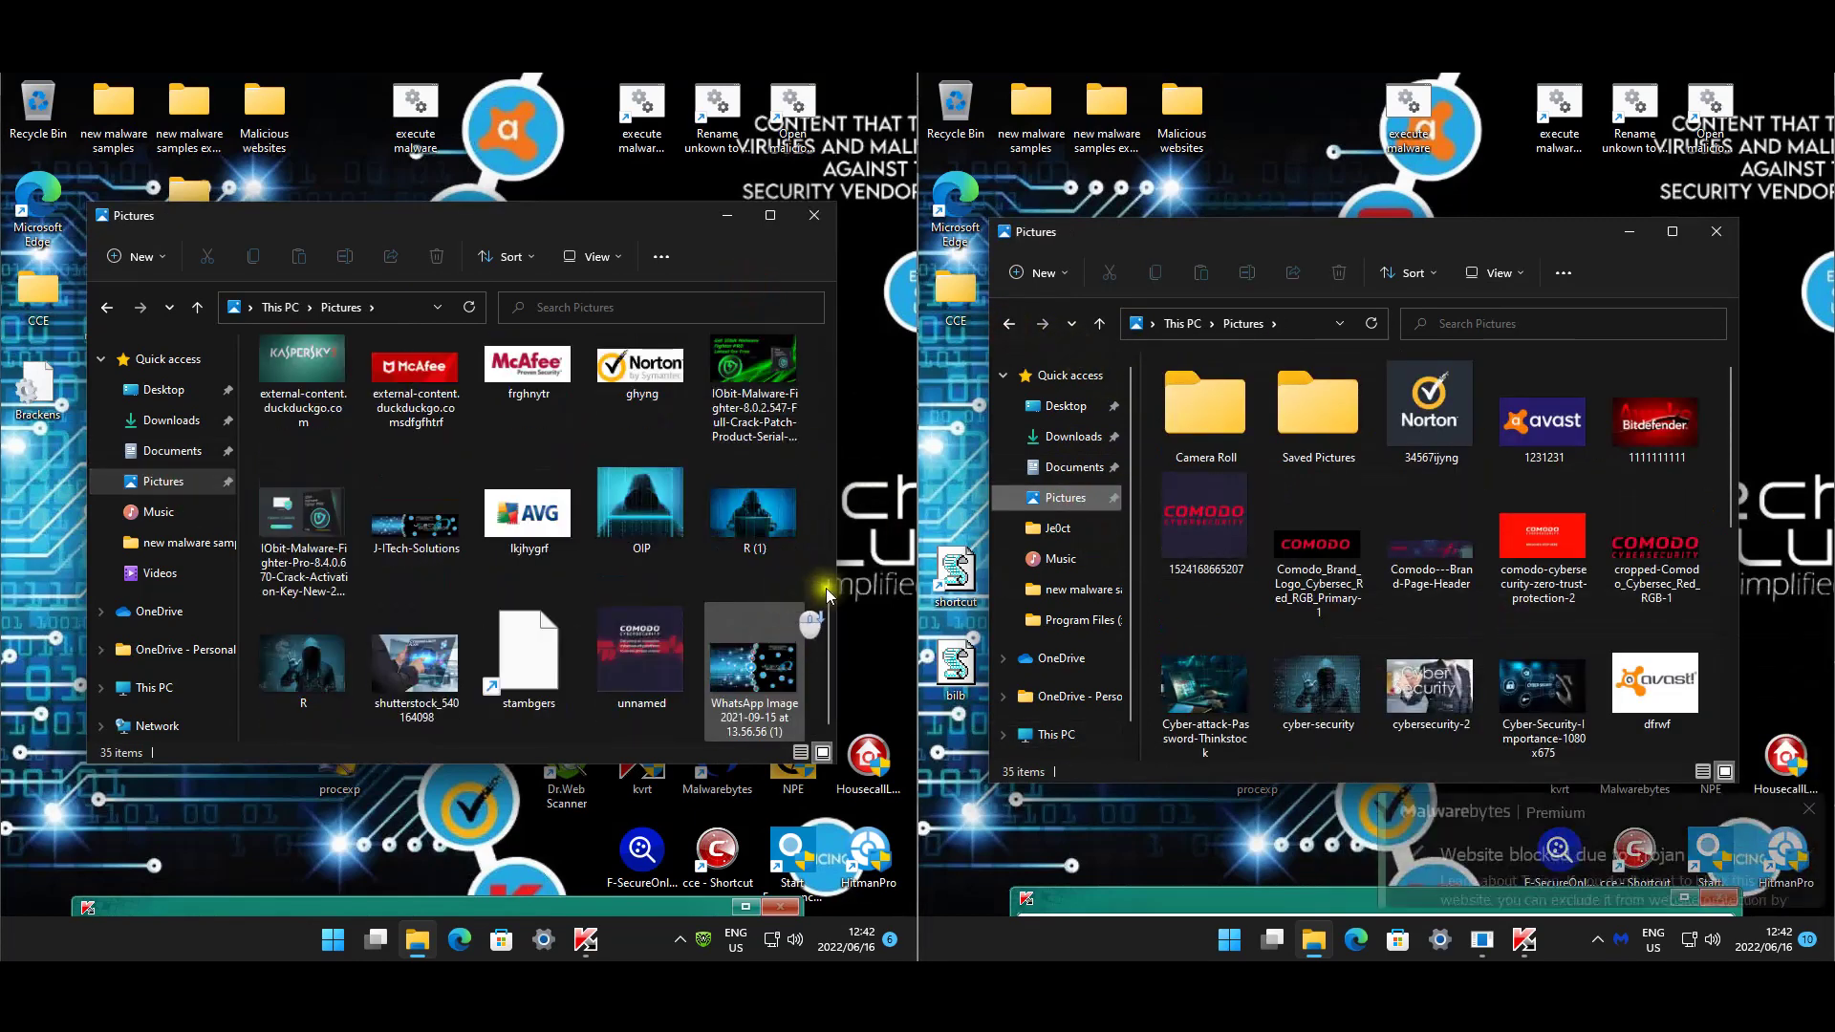
pyautogui.scroll(-3, 1317, 535)
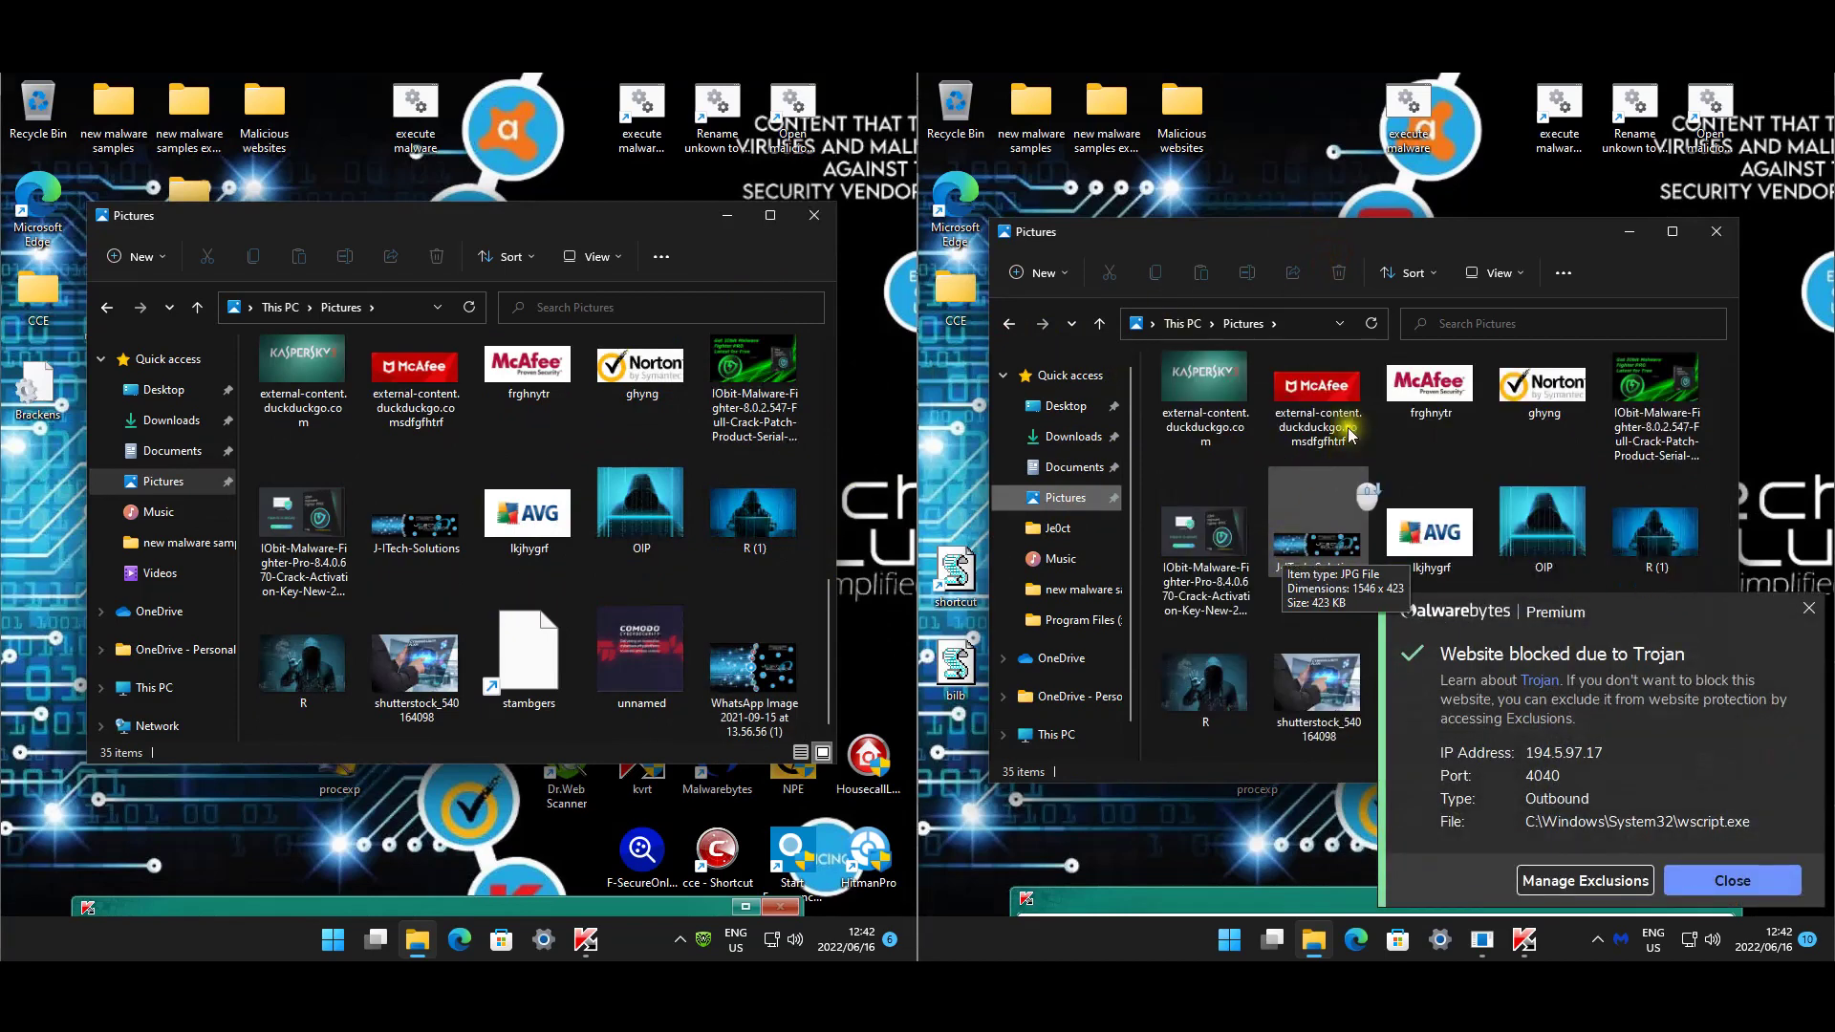
pyautogui.click(1717, 232)
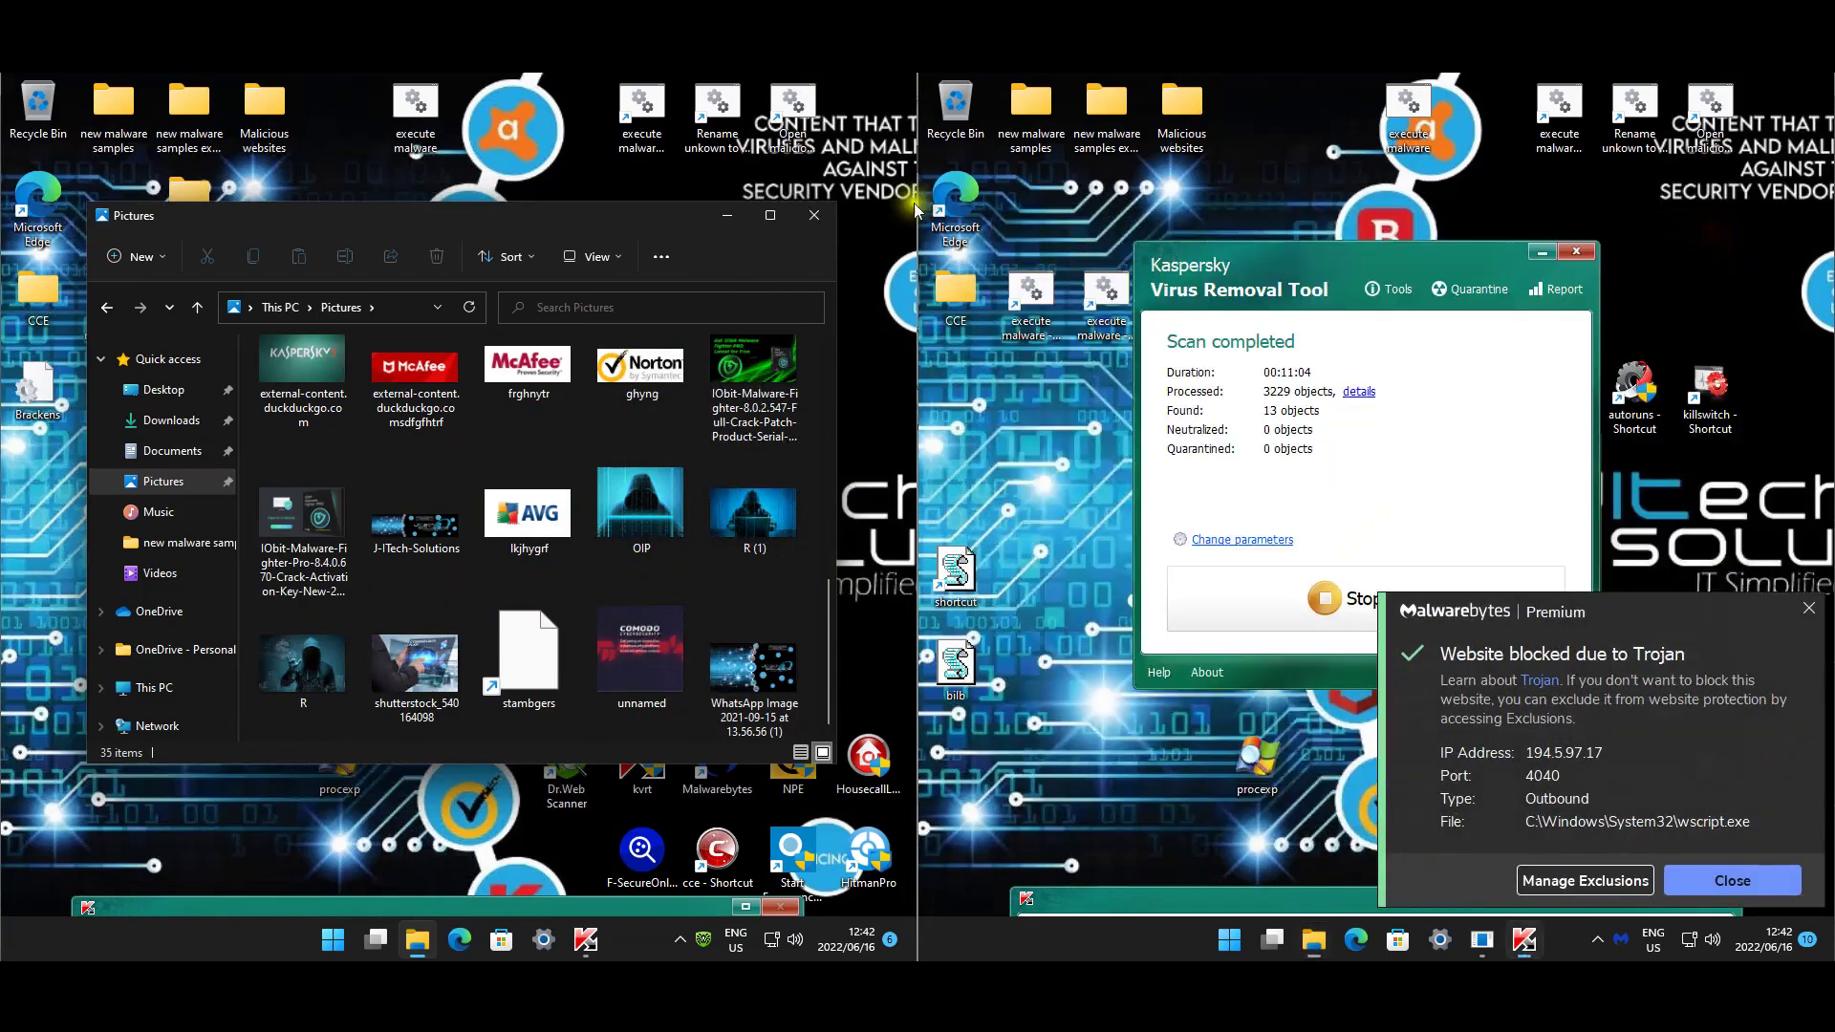
# Close the Dr.Web machine's Pictures window to reveal Kaspersky's scan results.
pyautogui.click(822, 213)
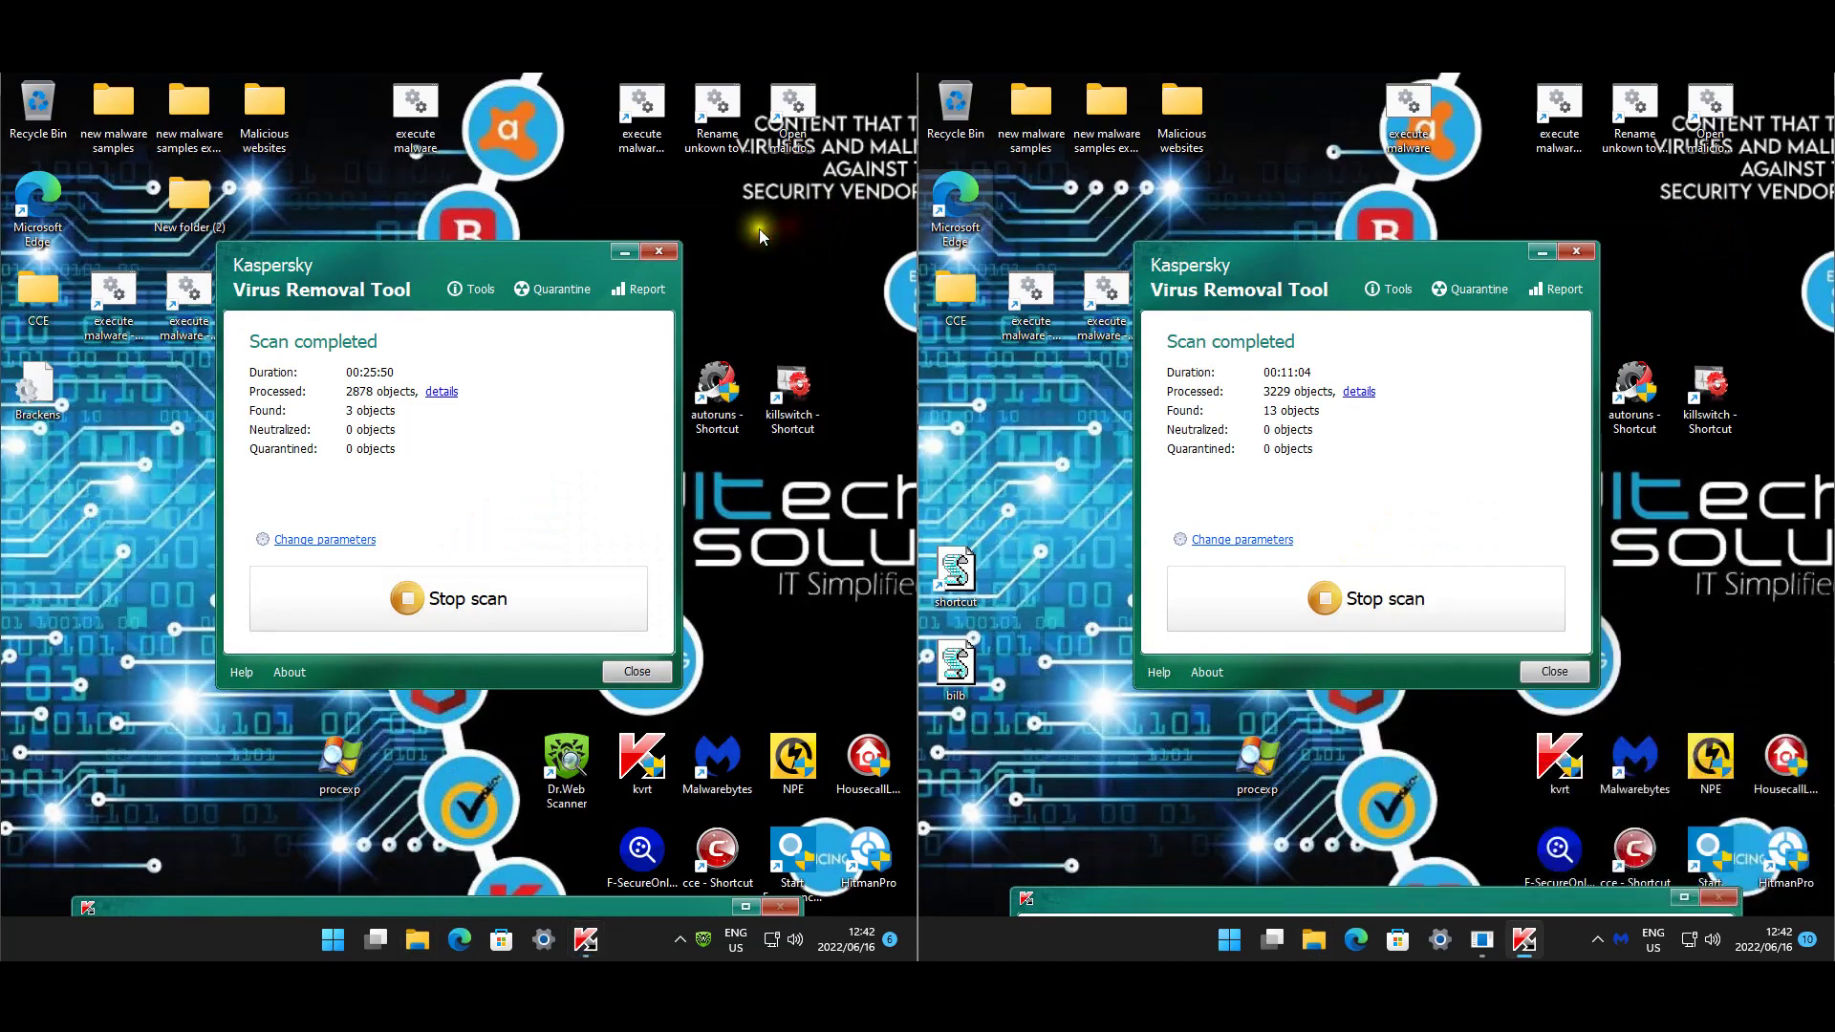